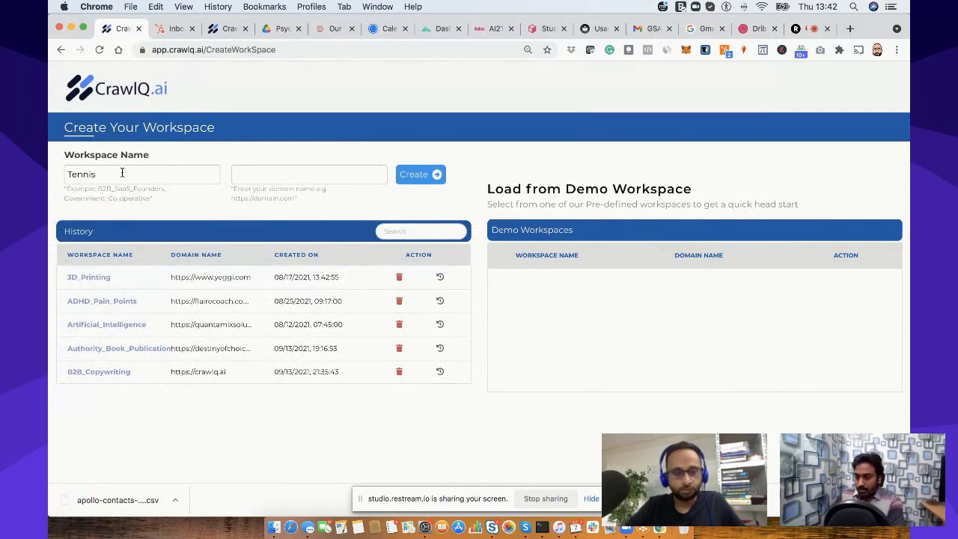
- Complete the workspace name as "Tennis_Equipment_Shop"
text(_Equ)
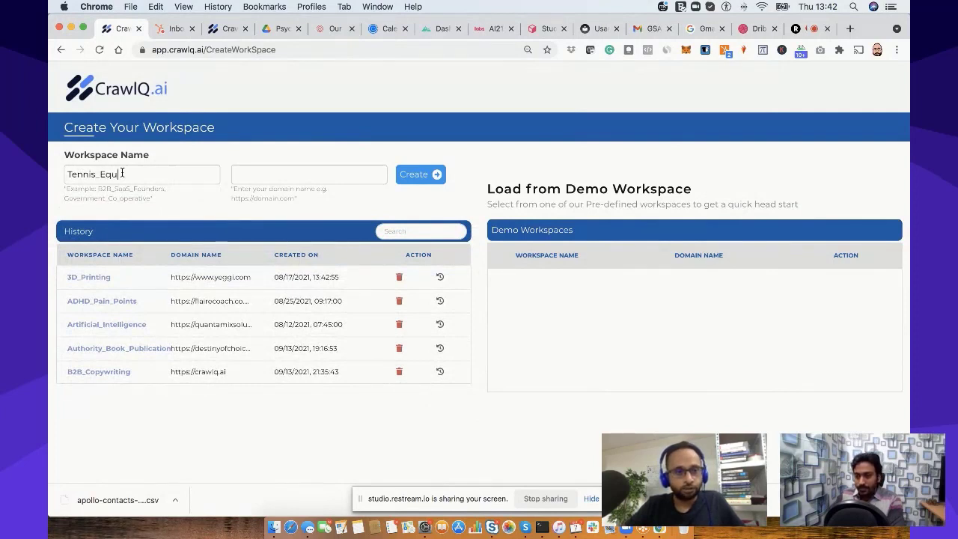
text(ipment_)
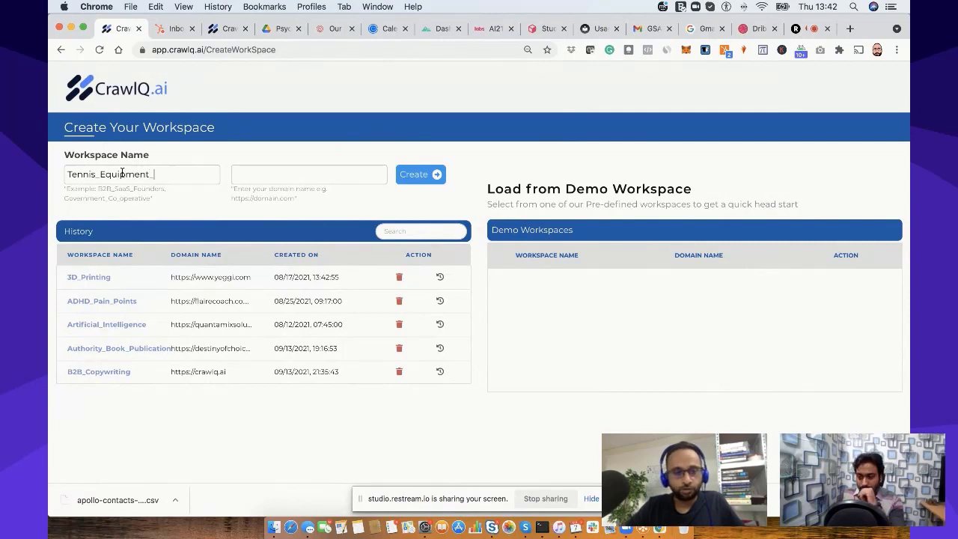
text(shop)
key(BackSpace)
key(BackSpace)
key(BackSpace)
key(BackSpace)
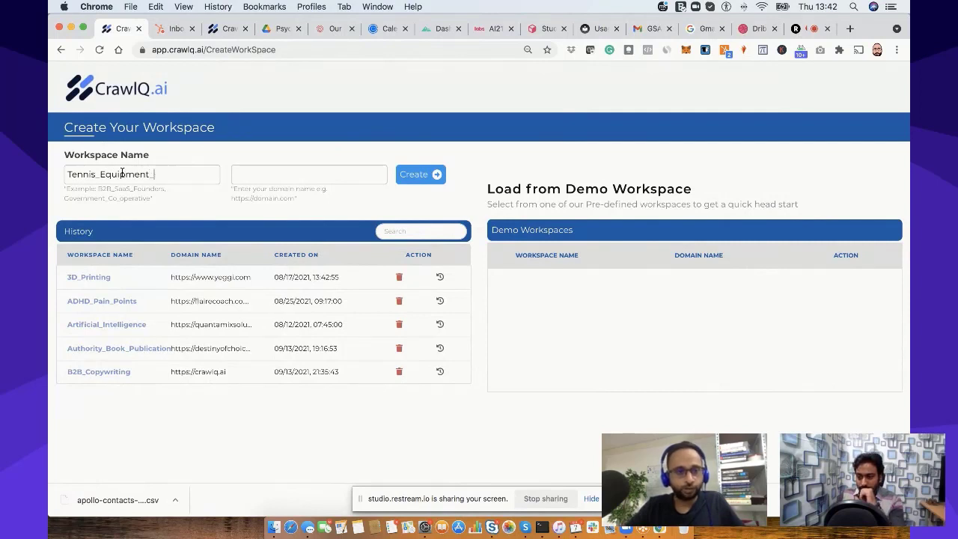
text(Shop)
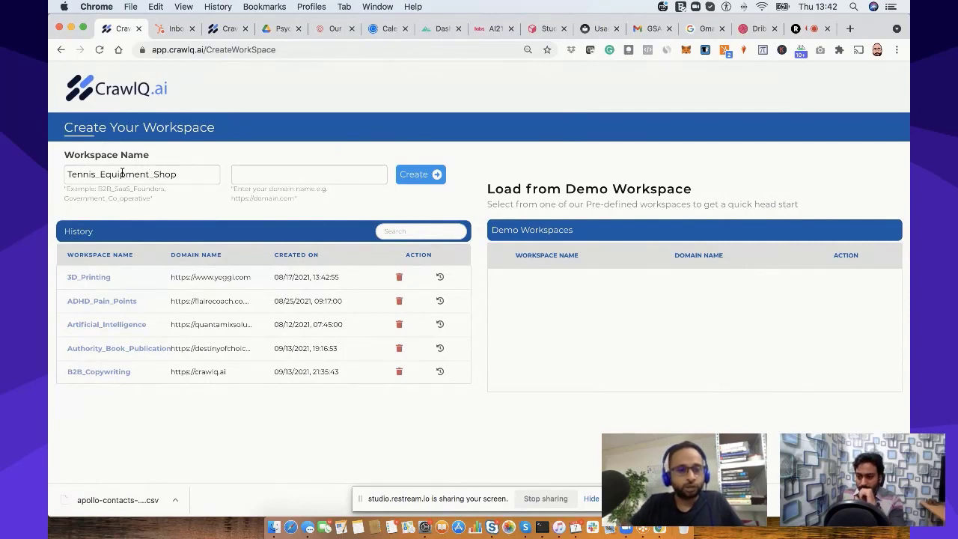
click(265, 179)
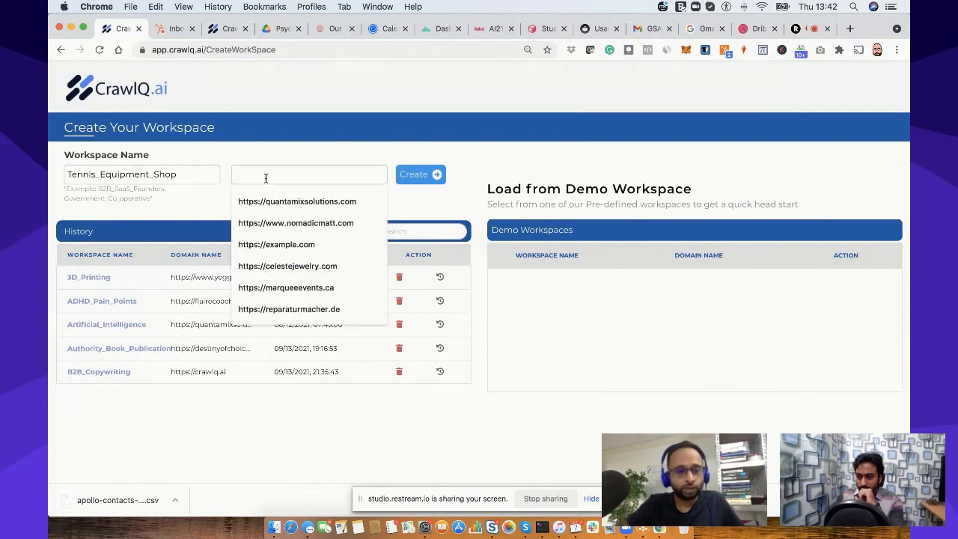
text(h)
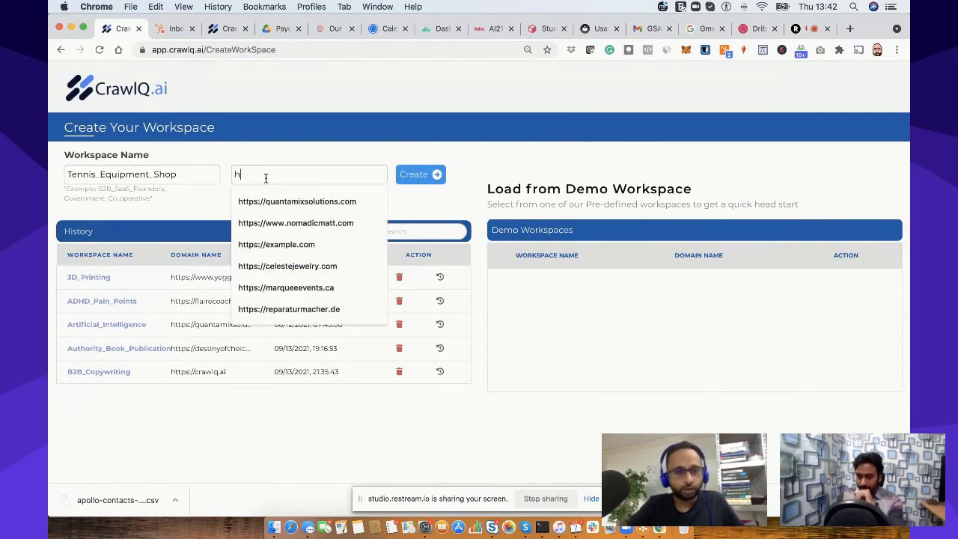
text(ttps://)
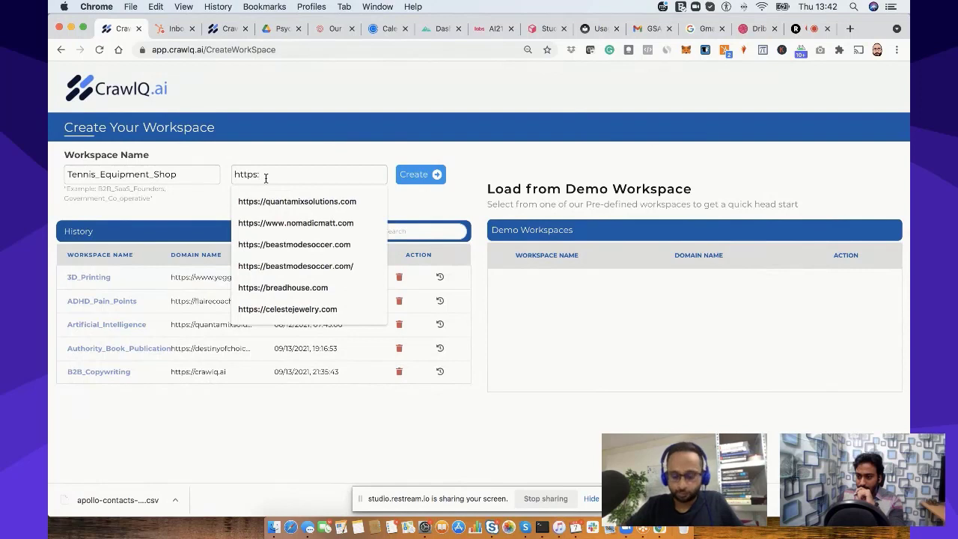
text(tenn)
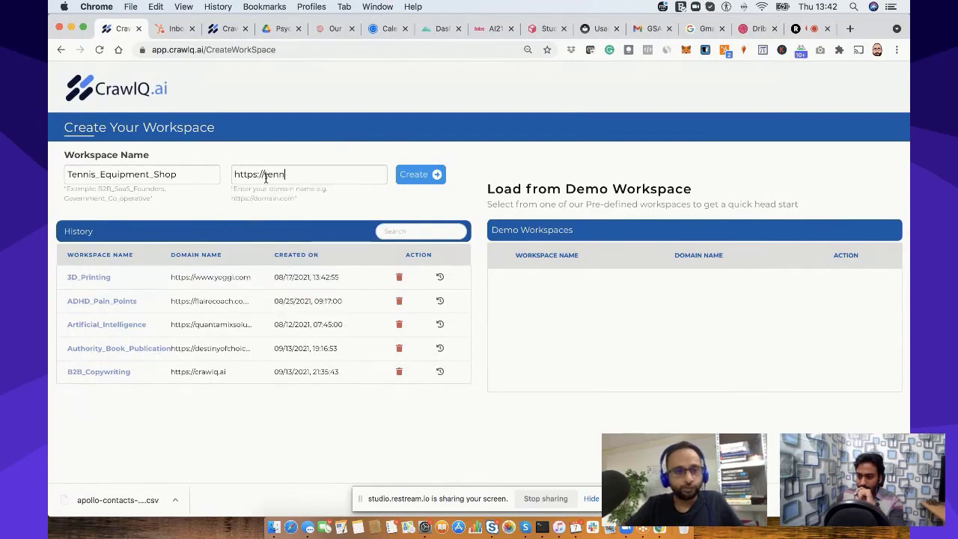
text(is)
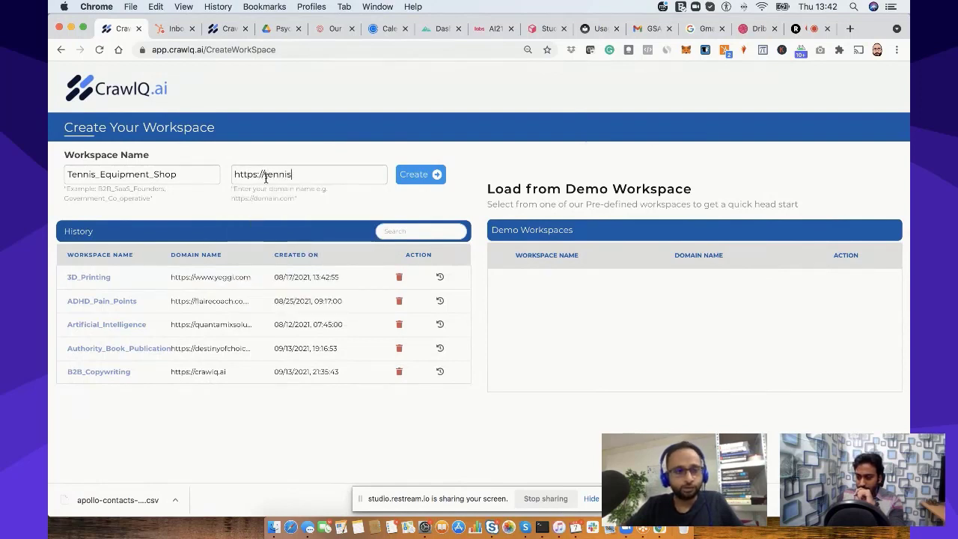
text(shp)
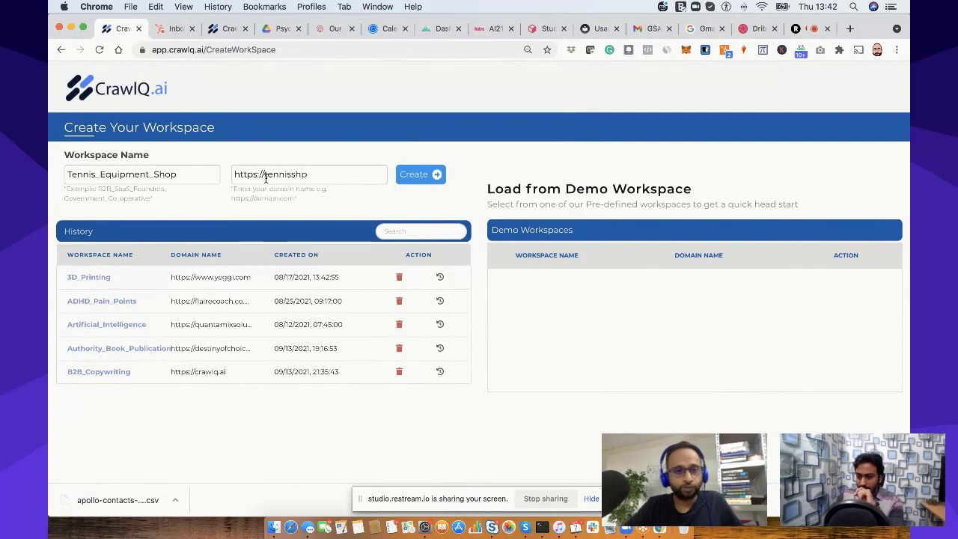
key(BackSpace)
text(op.com)
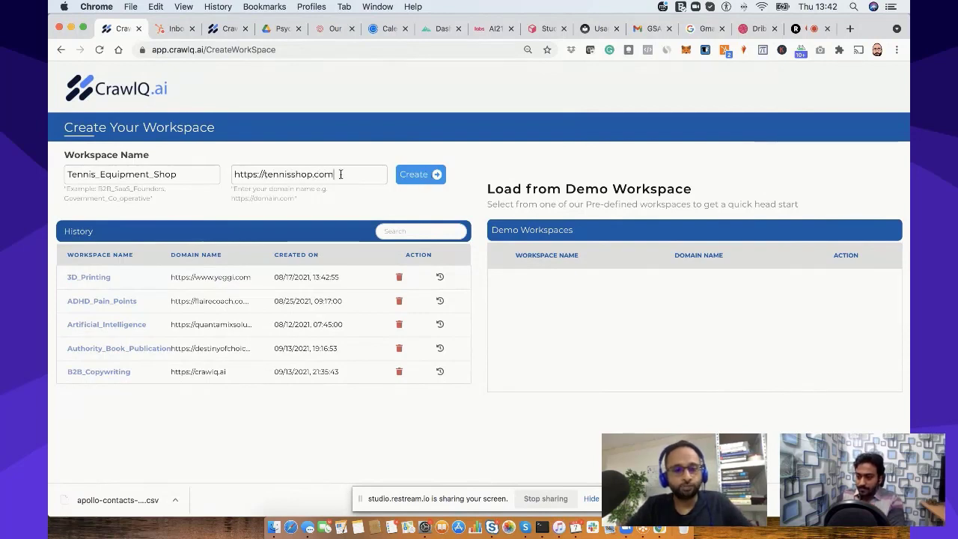
click(410, 183)
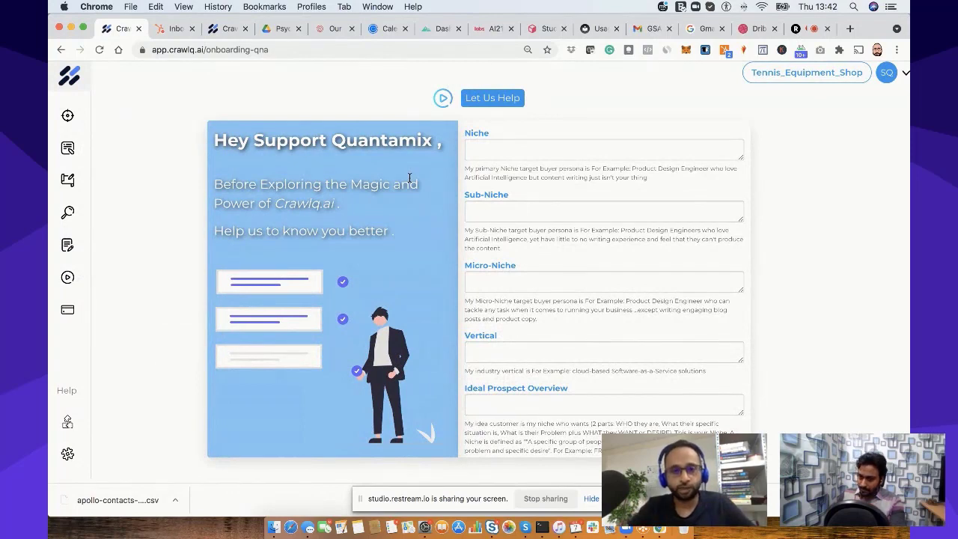
- Fill in the Niche with "Young adult who is aspiring under 19 to become tennis player"
click(479, 150)
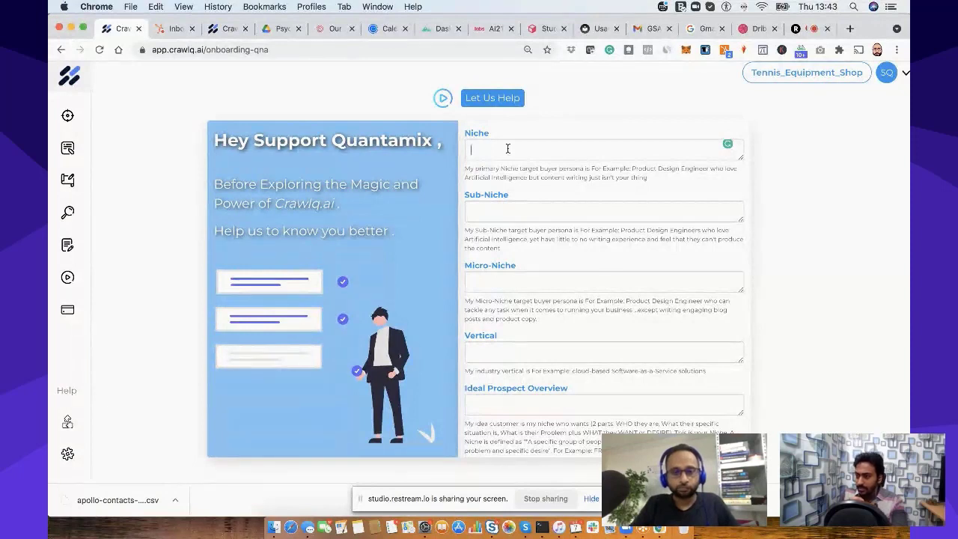
text(Young )
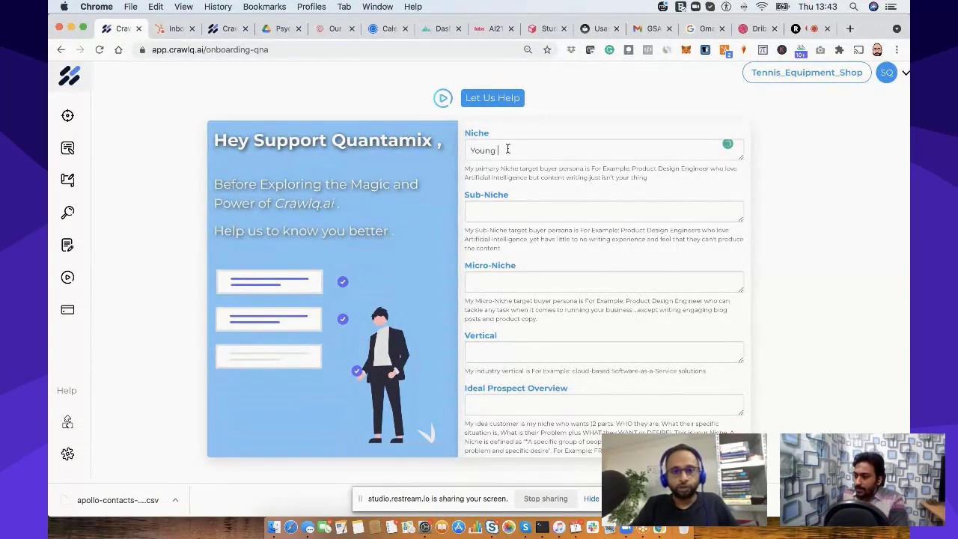
text(auul)
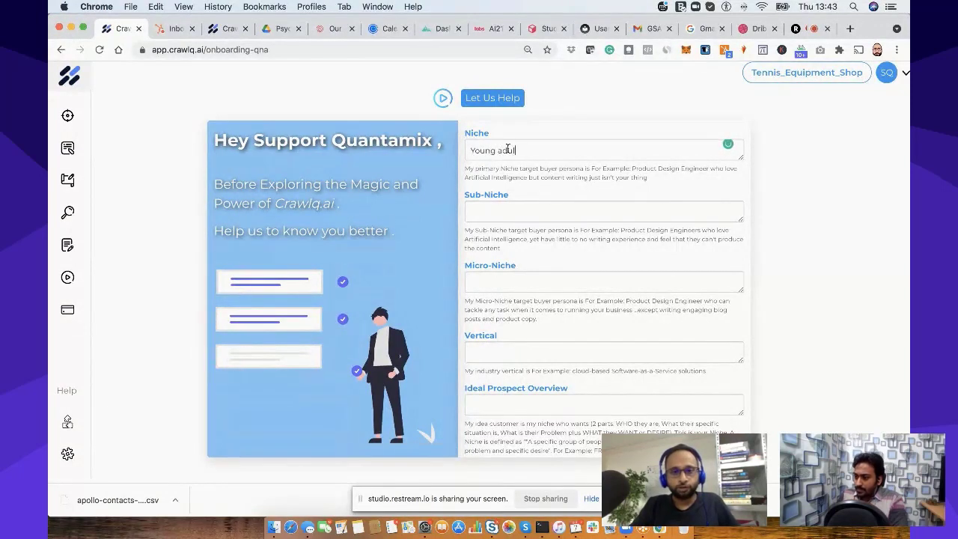
text(t who is aspiring under )
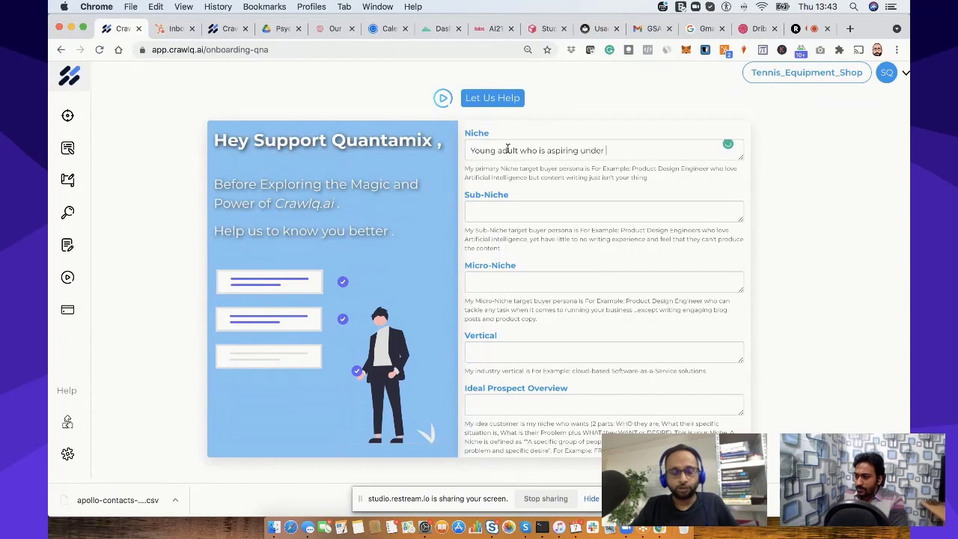
text(10)
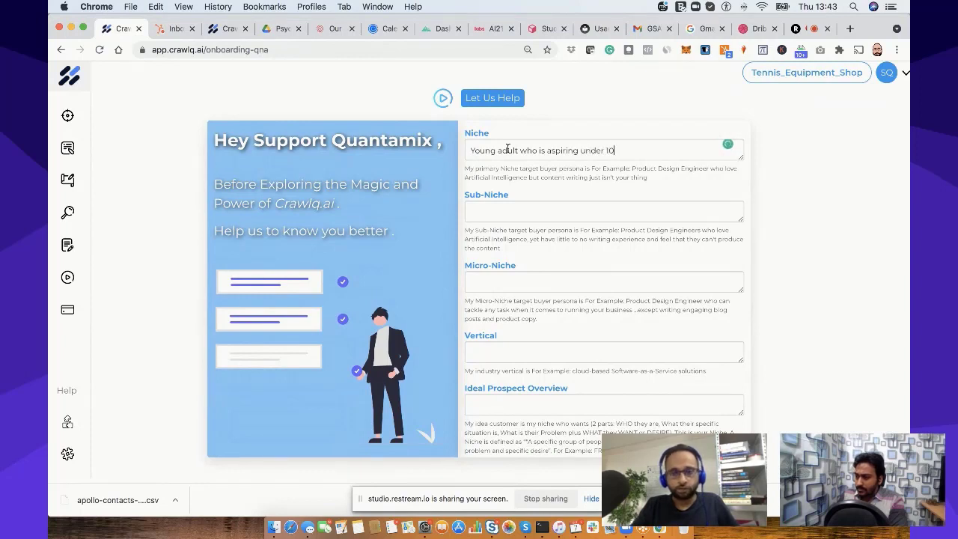
key(BackSpace)
text(9 to b)
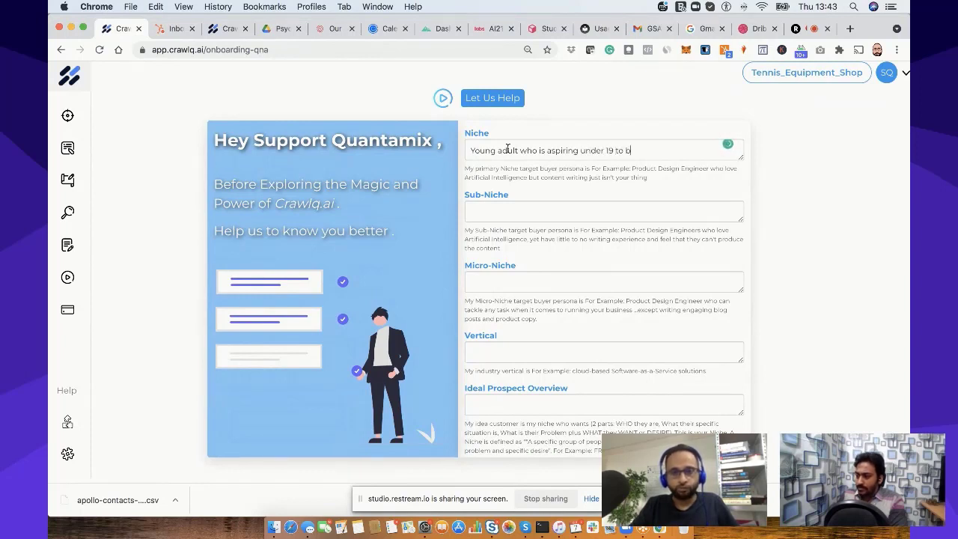
text(ecome )
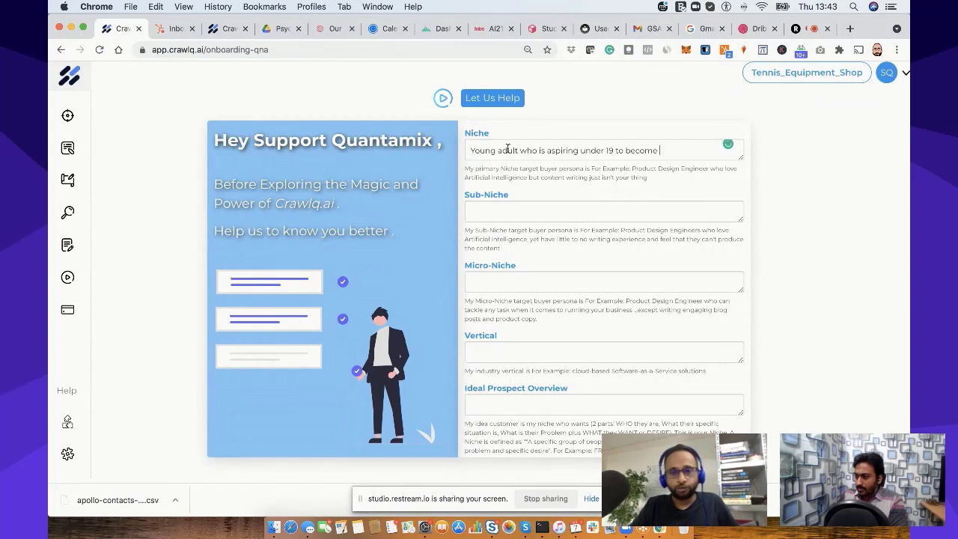
text(tennis player)
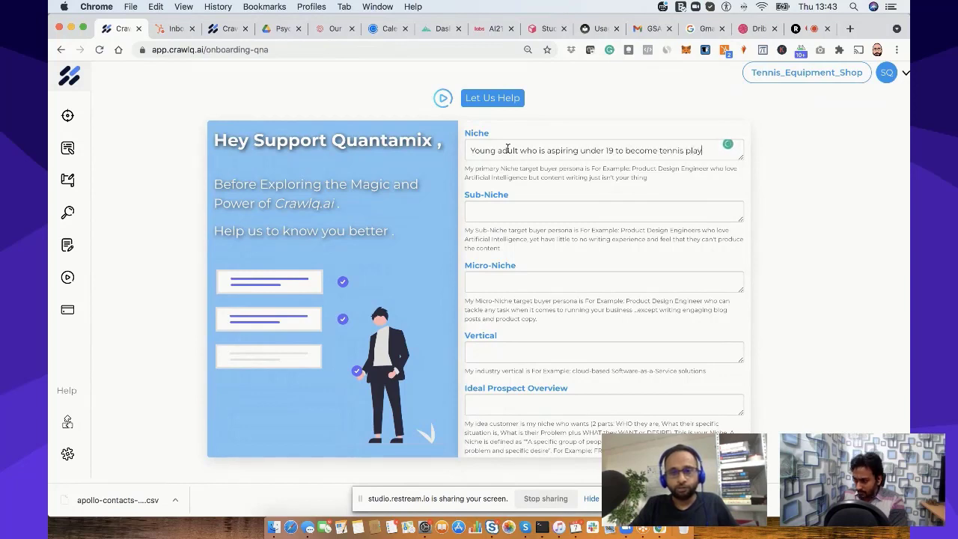
- Apply the suggested article corrections "A young" and "a tennis" in the Niche text and start editing the Sub-Niche
click(479, 209)
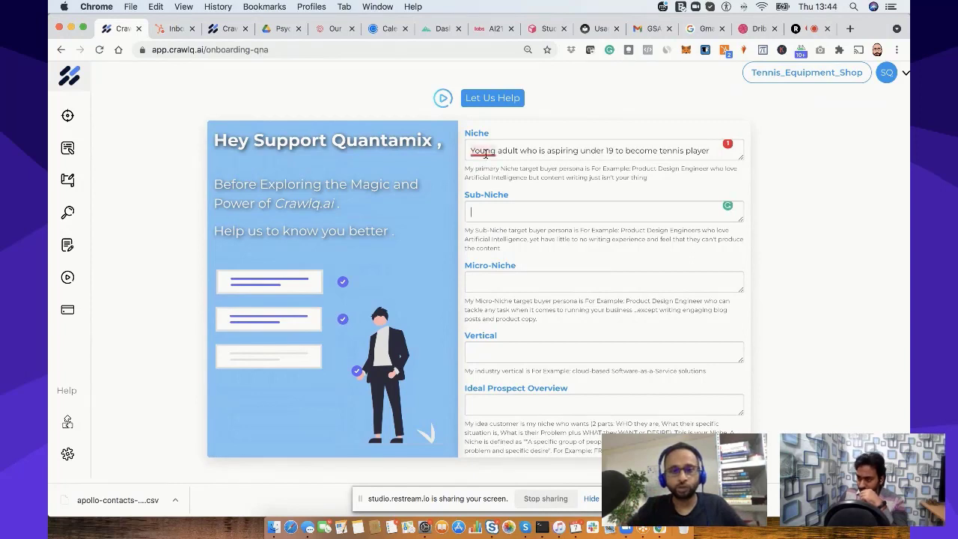
mouse_move(484, 152)
click(490, 180)
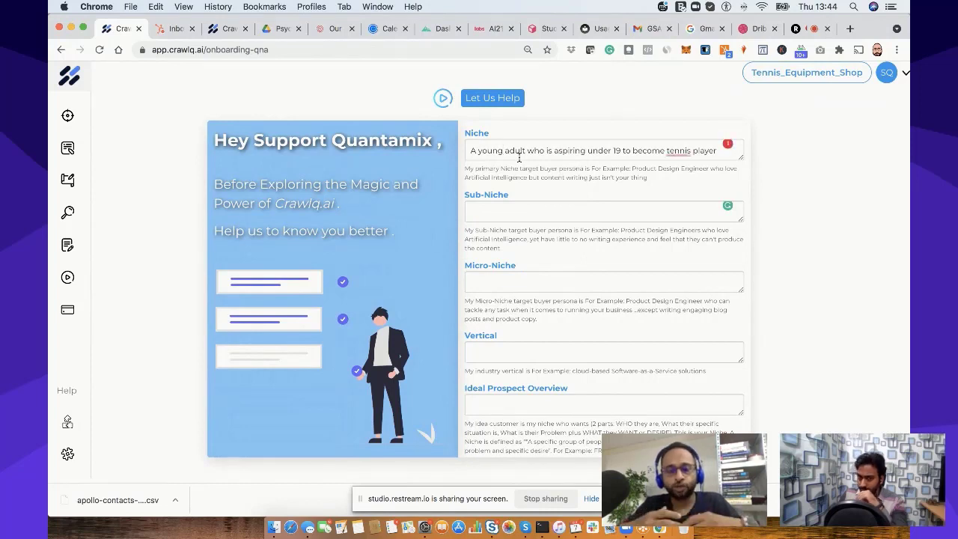
mouse_move(679, 152)
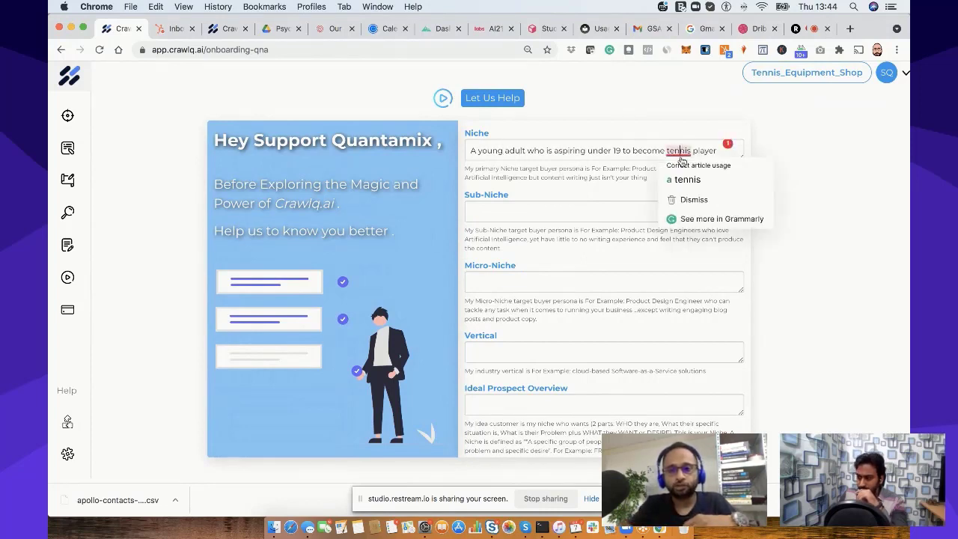
click(683, 177)
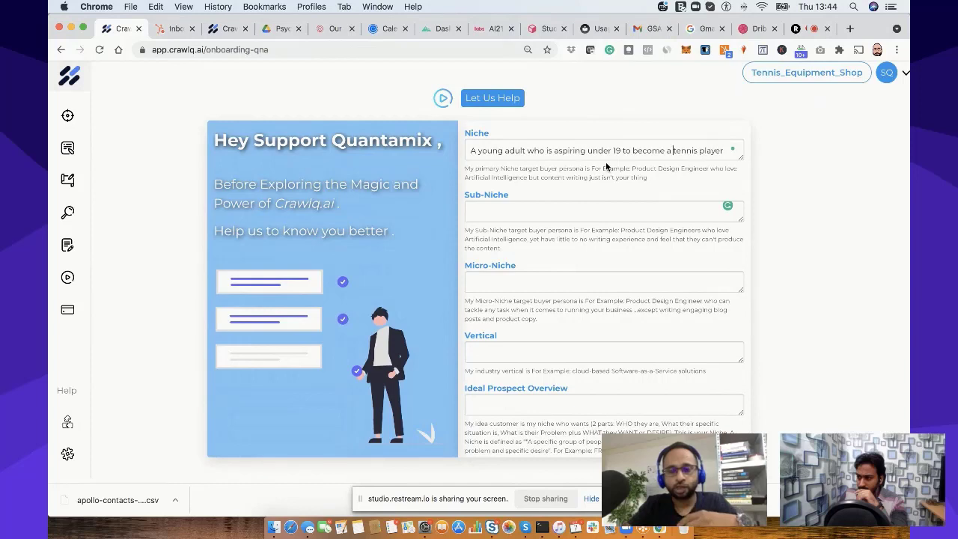
click(538, 211)
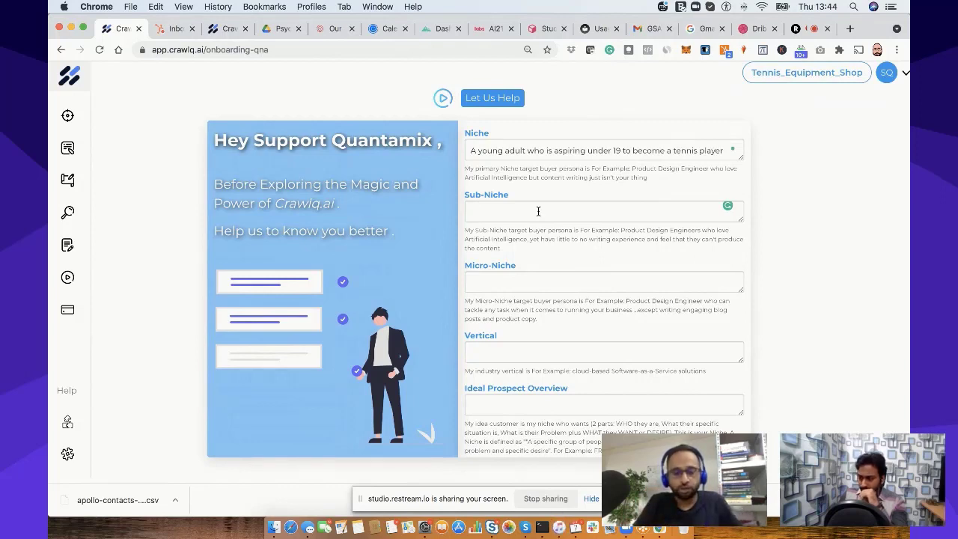
text(Tennis)
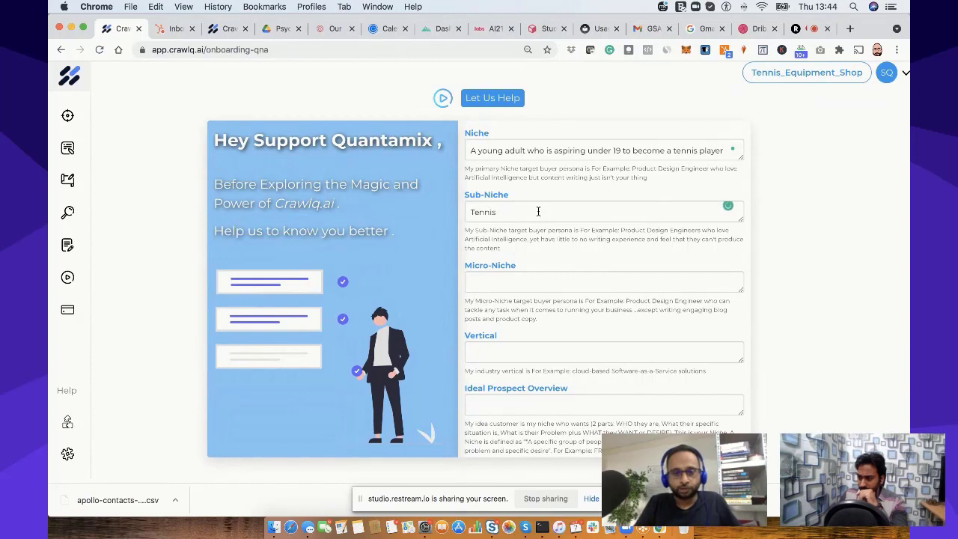
text(p)
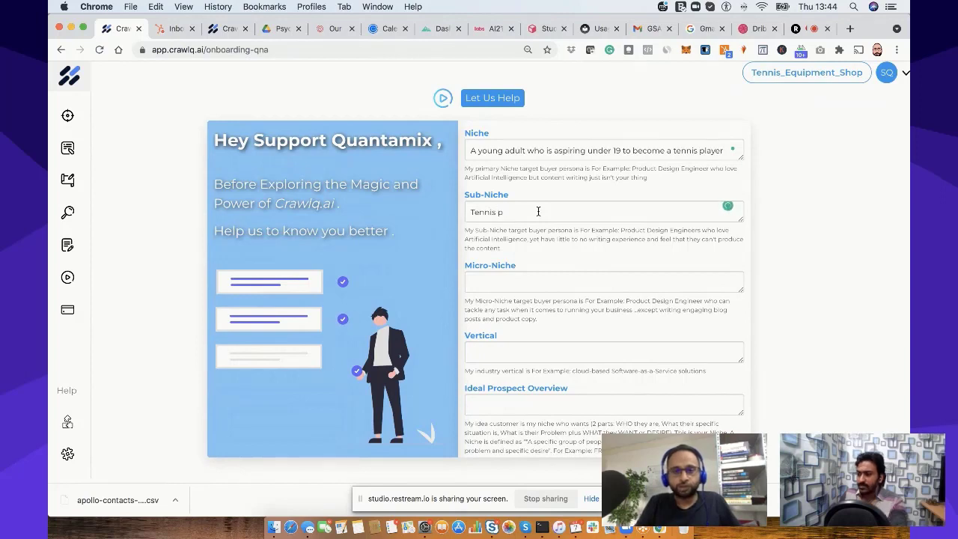
key(BackSpace)
key(BackSpace)
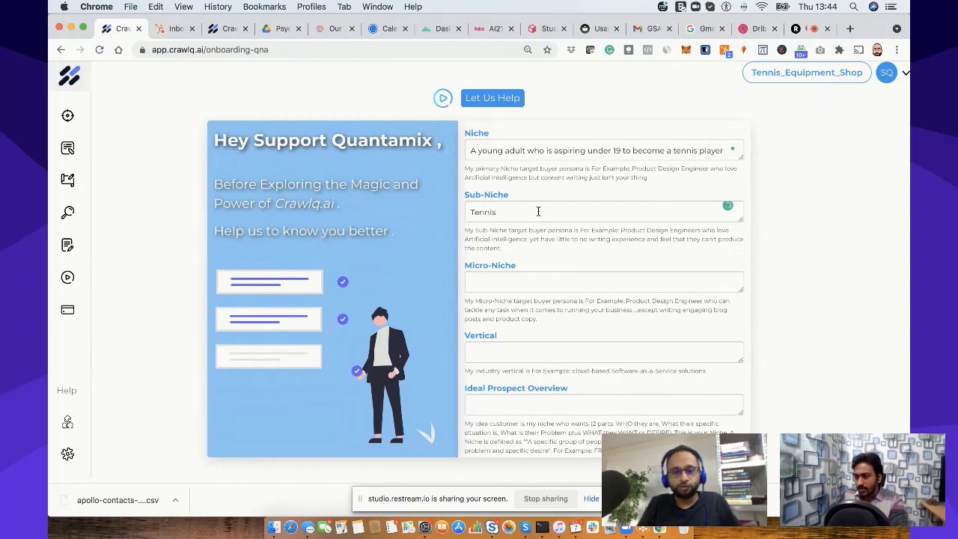
key(BackSpace)
key(BackSpace)
key(BackSpace)
- Replace the Sub-Niche text with the opening words "A young kids under 19 looking for"
text(A youn)
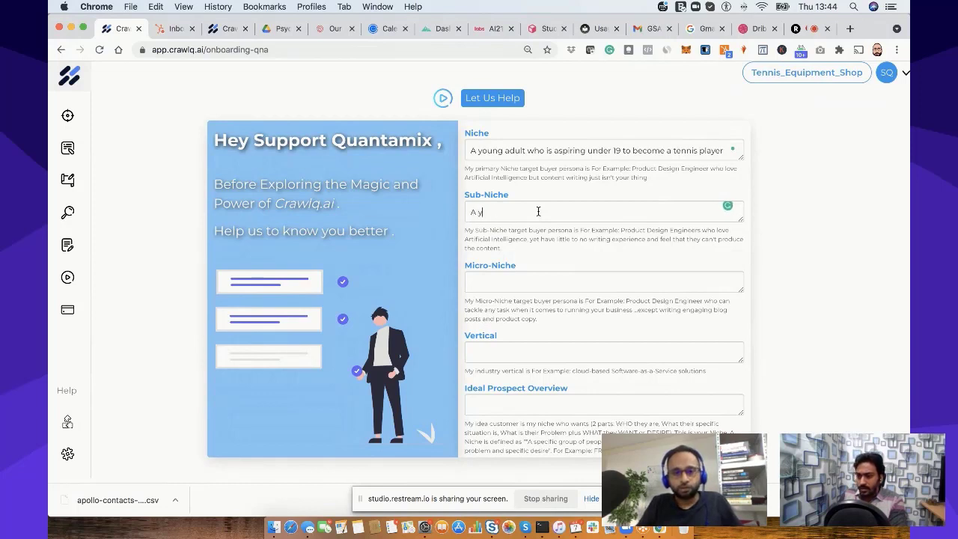
key(BackSpace)
key(BackSpace)
key(BackSpace)
key(BackSpace)
key(BackSpace)
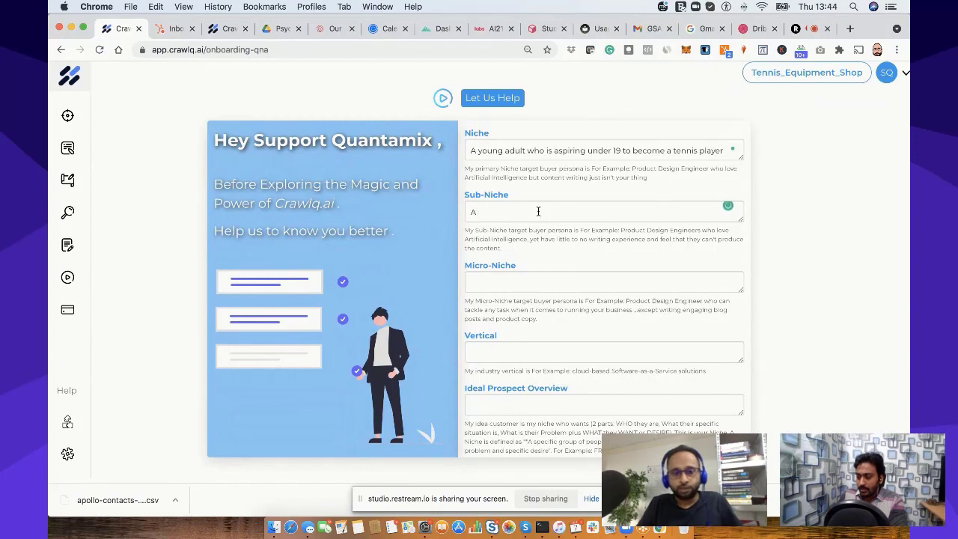
text(young)
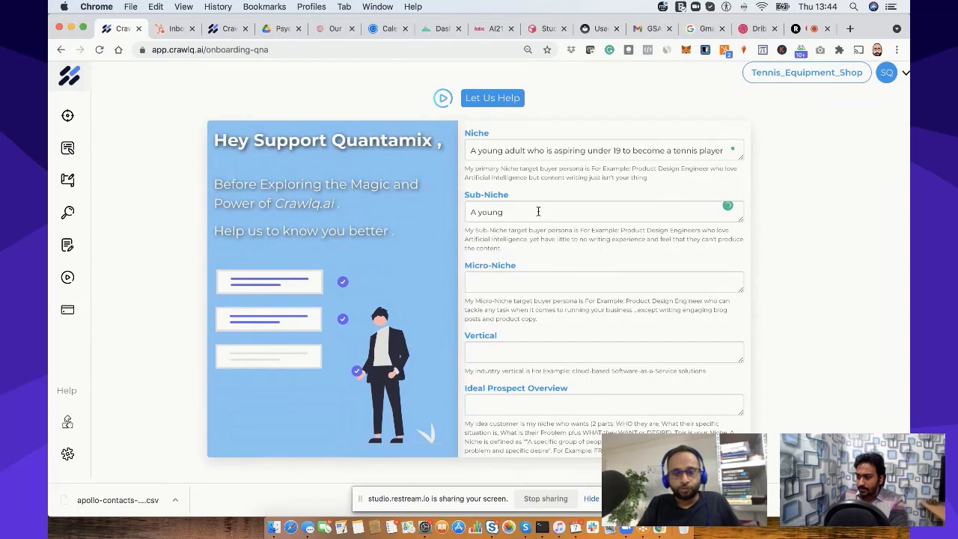
text( tekids under 19 looking for)
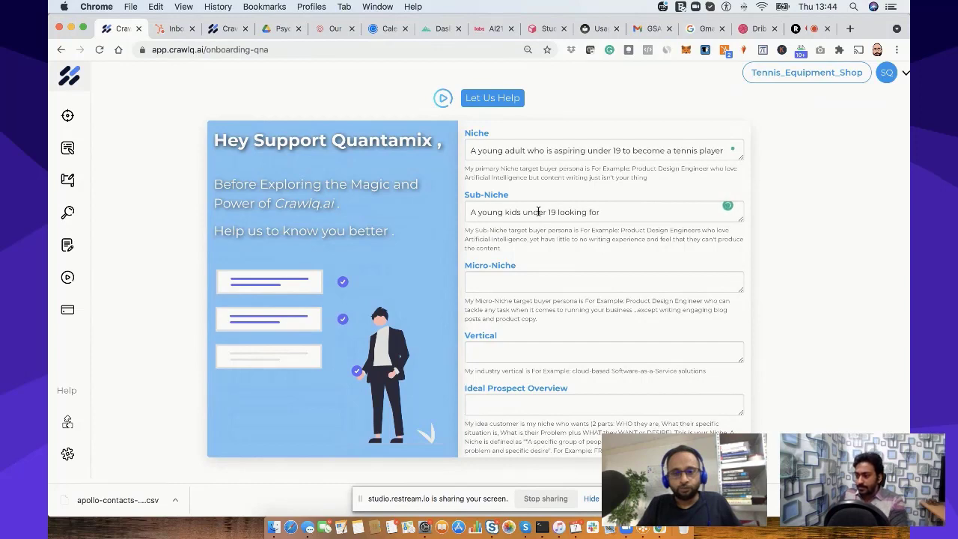
- Continue the Sub-Niche description with "tennis equipment like tennis ball, tennis racket and related items"
text( tennis eq)
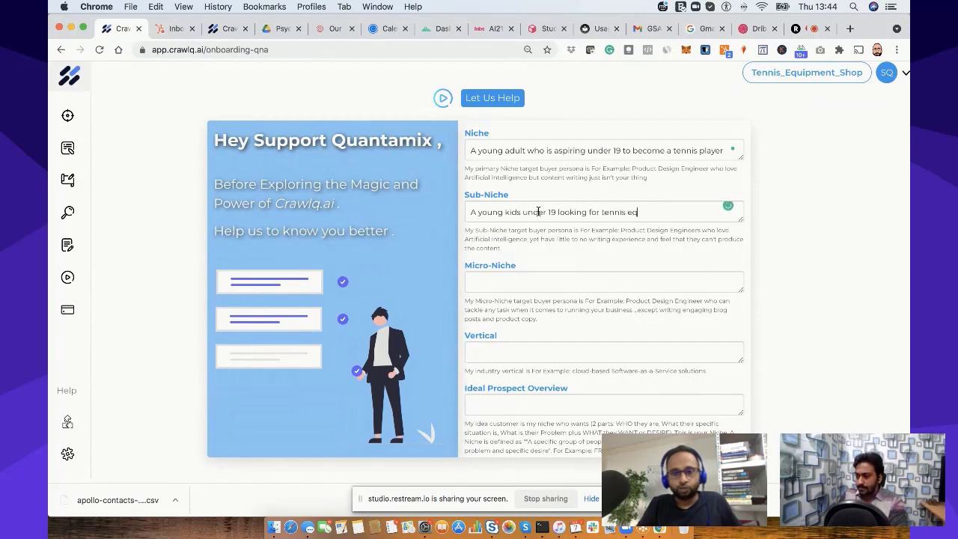
text(uipments)
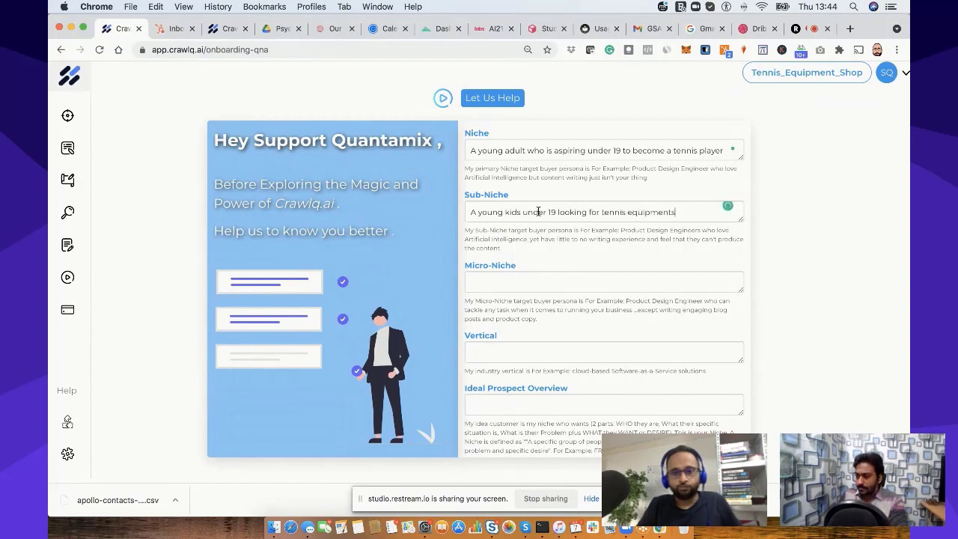
key(BackSpace)
key(BackSpace)
text(like)
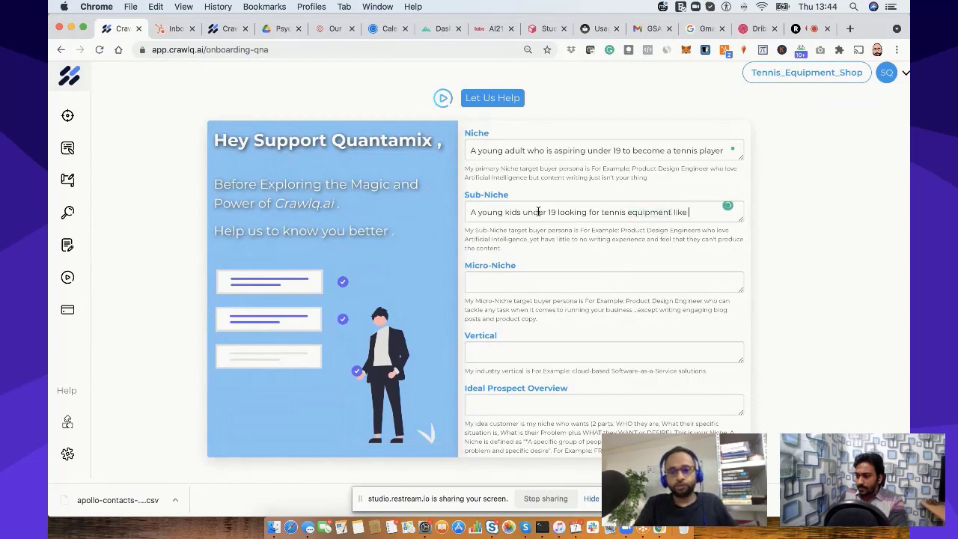
text( tenni)
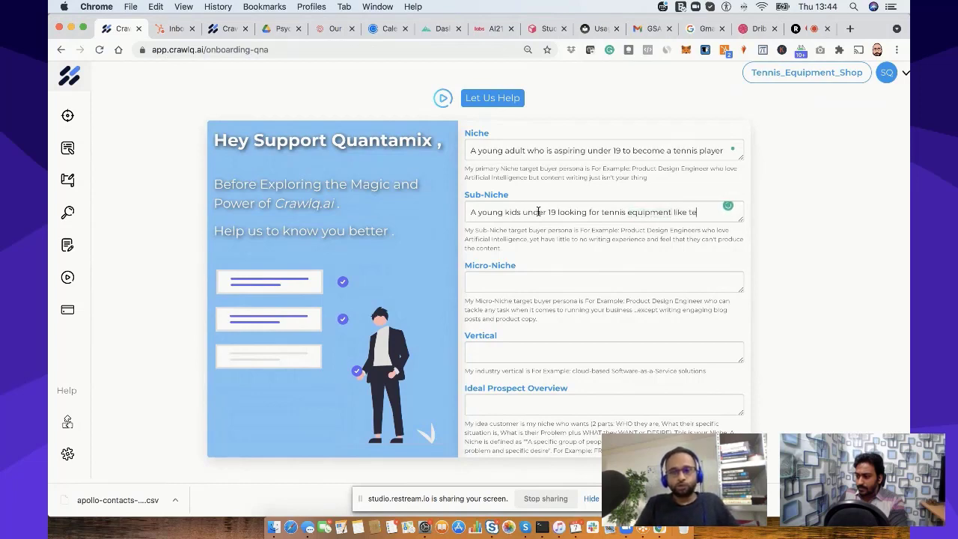
text(s ball)
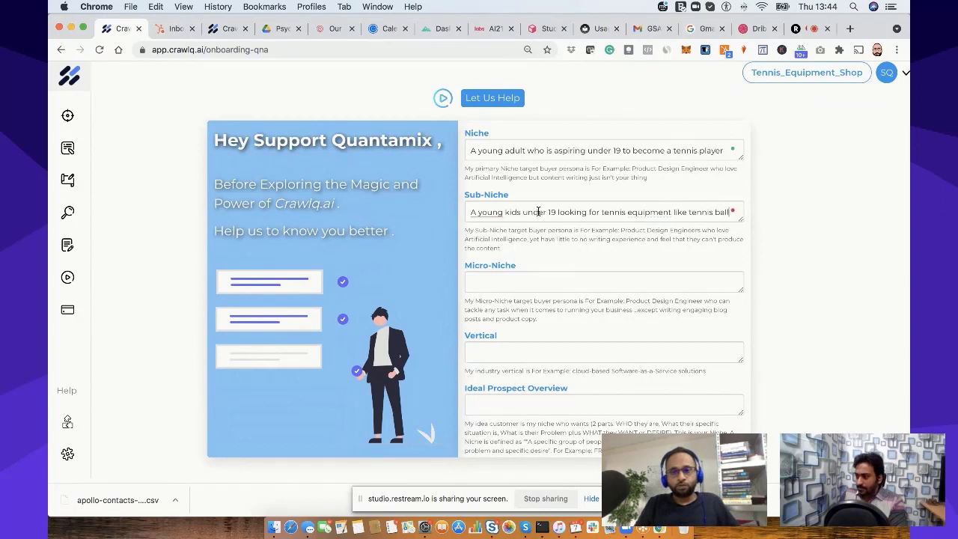
text(, te)
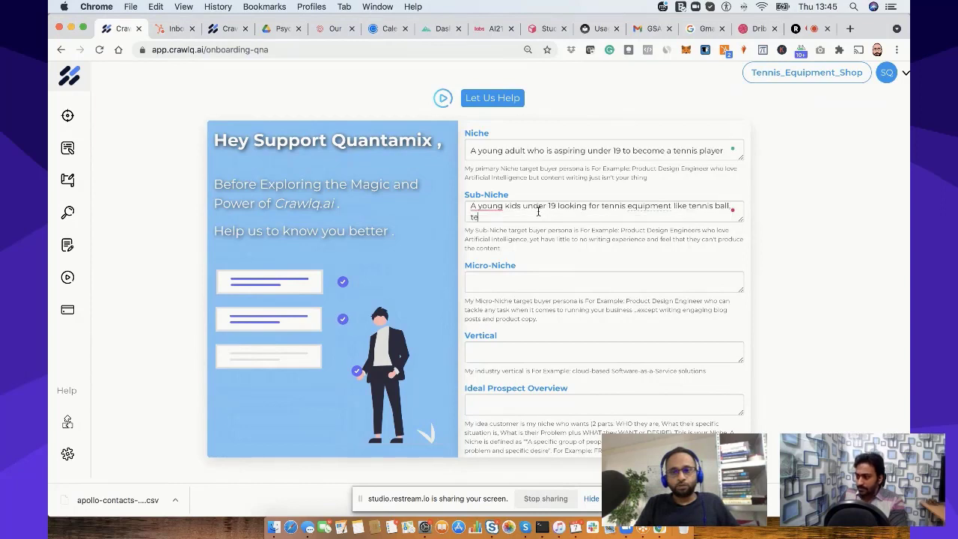
text(nnis racket)
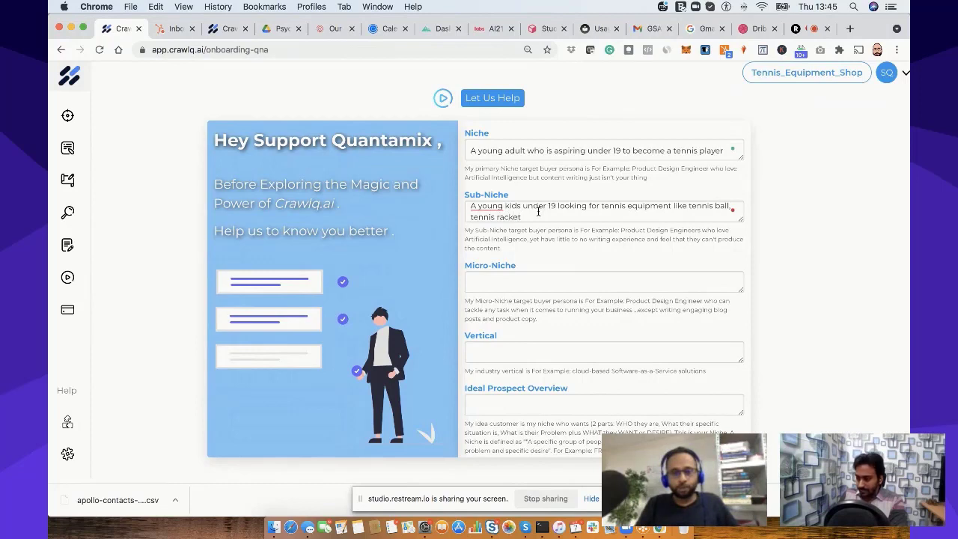
text( and)
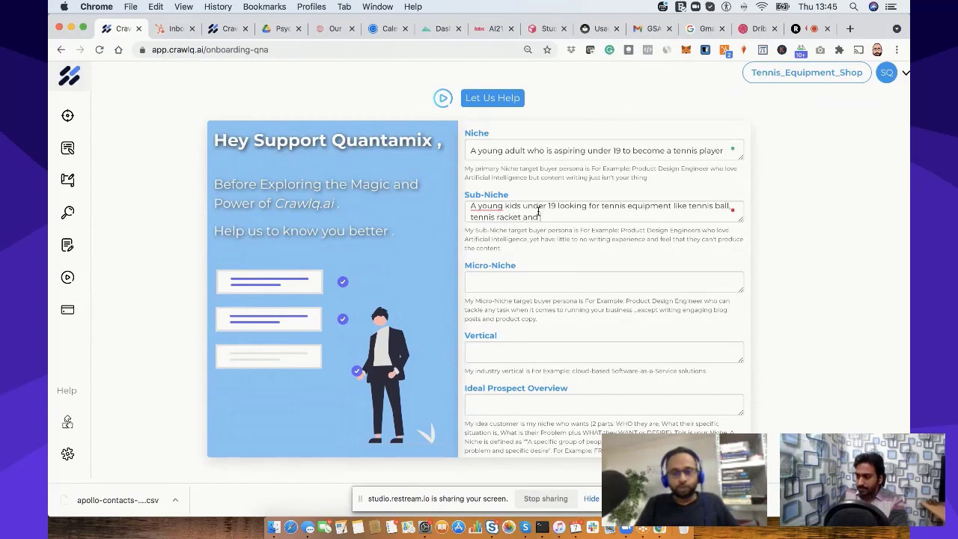
text( related items)
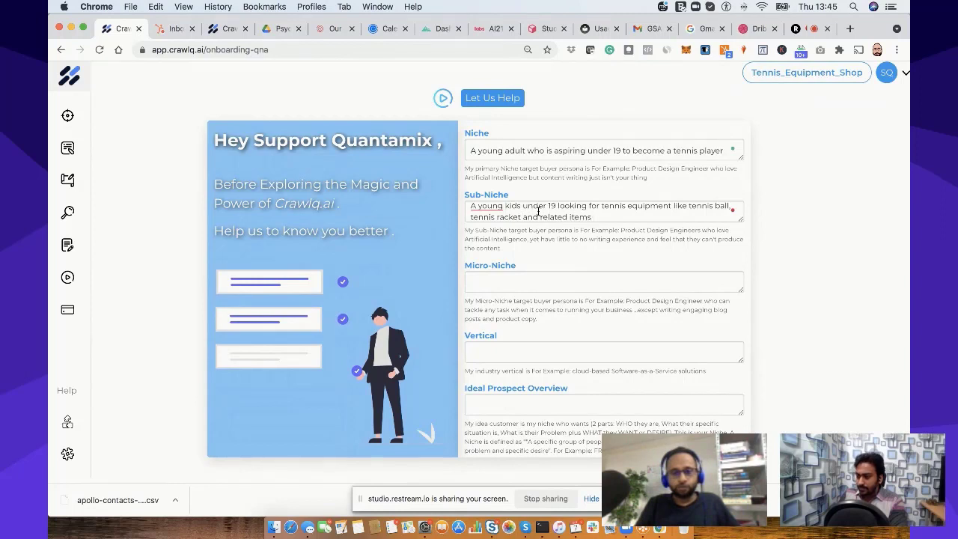
- Finish the Sub-Niche description with "for his next tournament participation."
text( for)
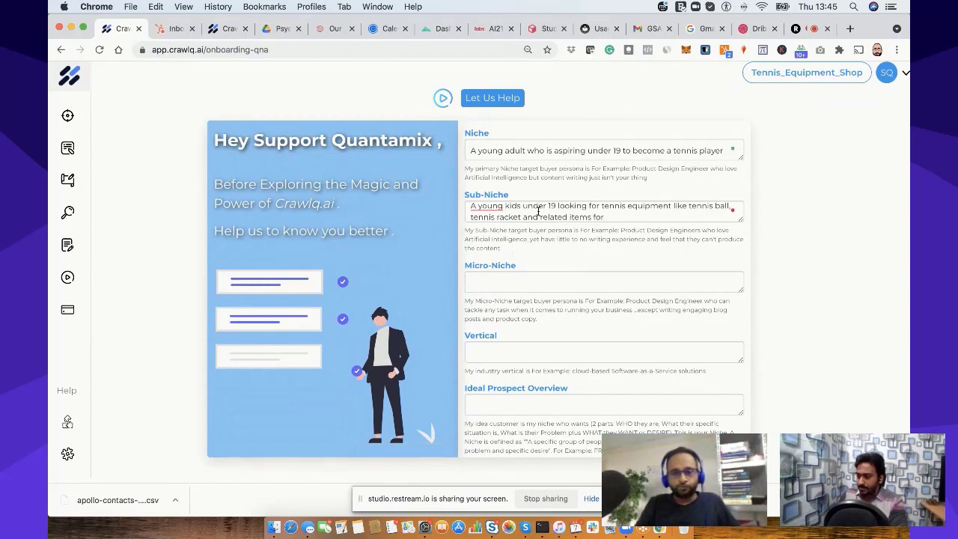
text( his next)
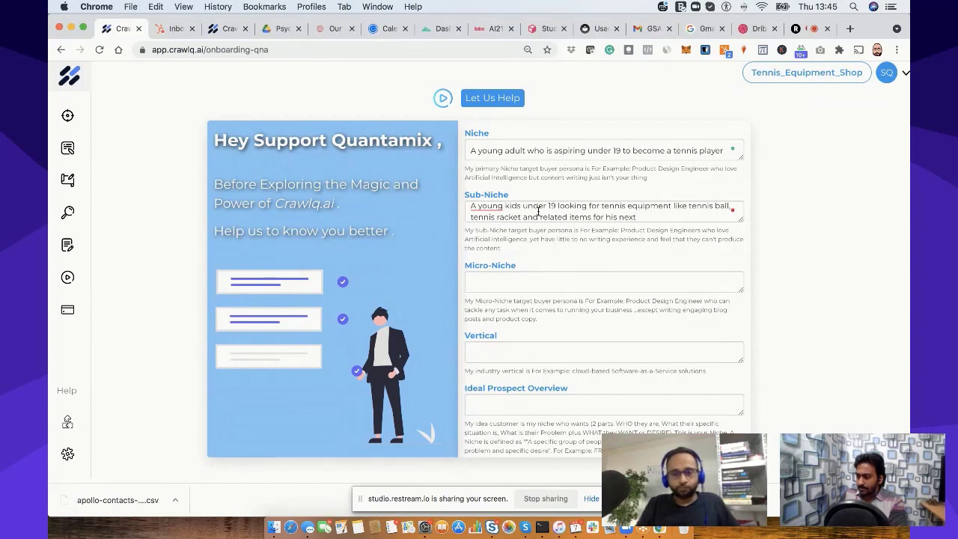
text( tournam)
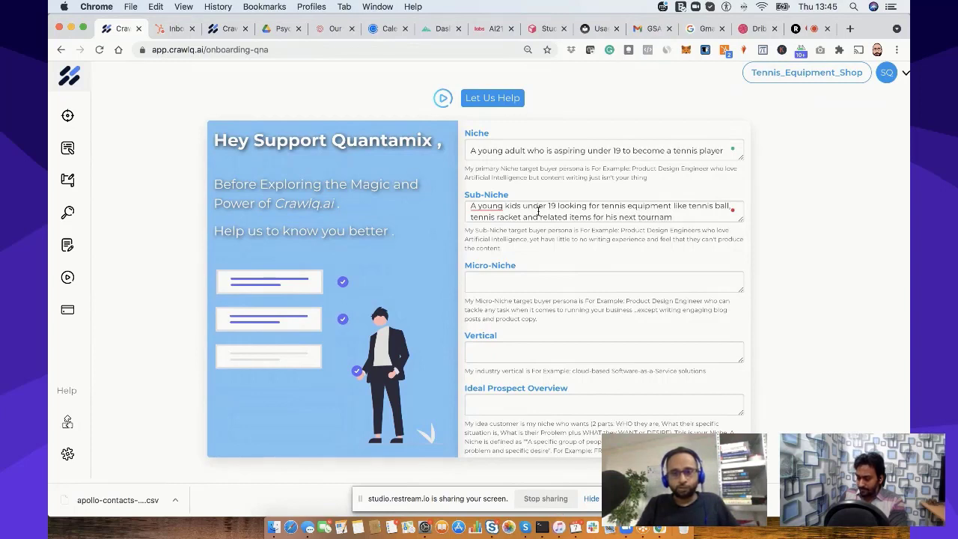
text(ent partic)
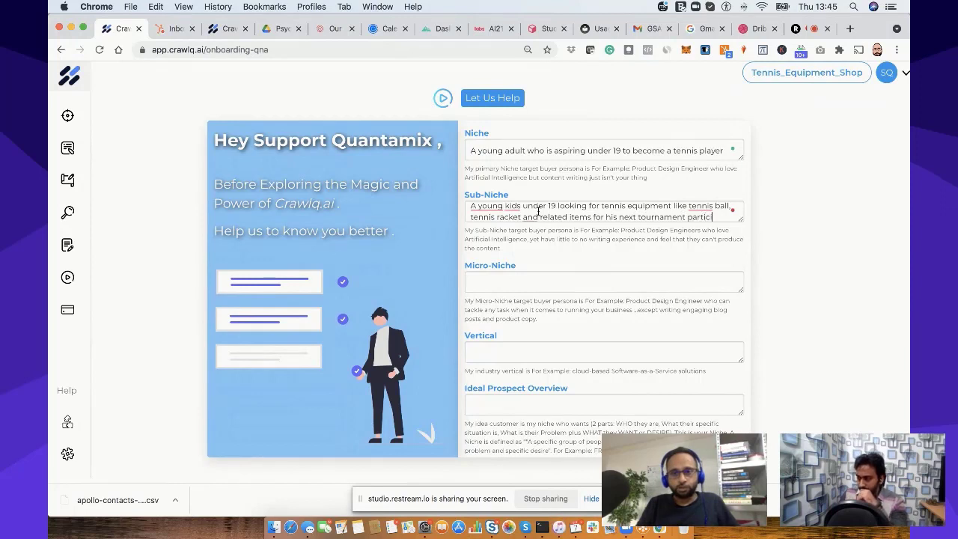
text(iat)
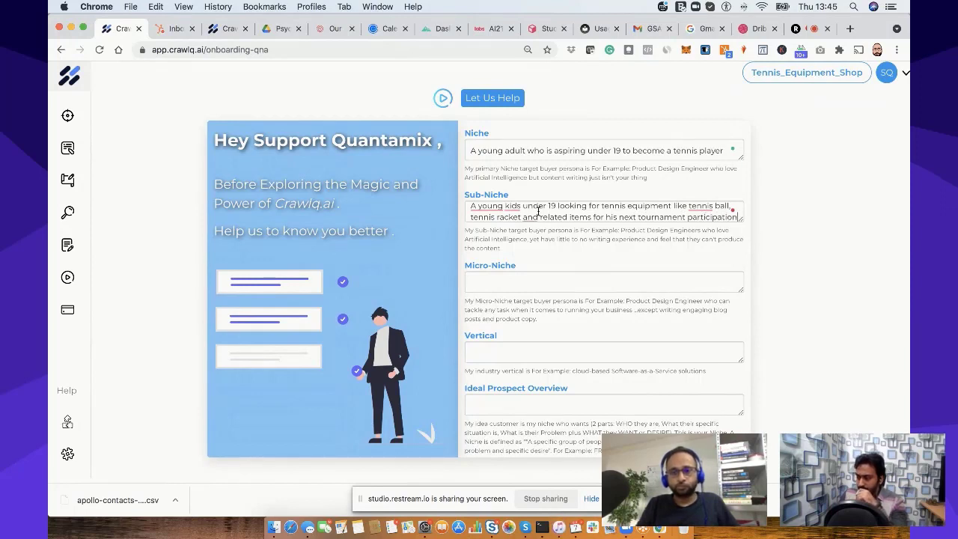
text(.)
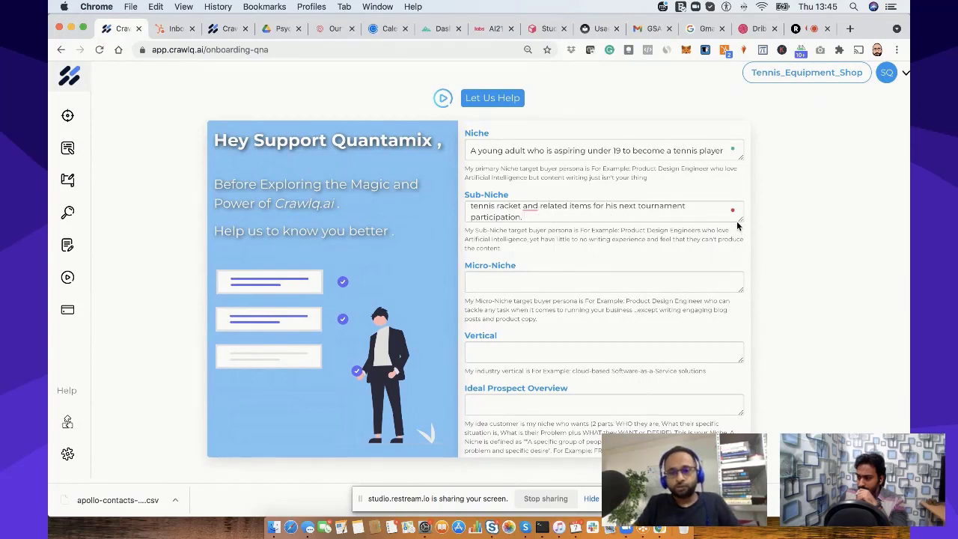
- Enlarge the Sub-Niche box to show its full text and apply the suggested corrections "Young" and "a tennis"
drag(742, 220, 742, 247)
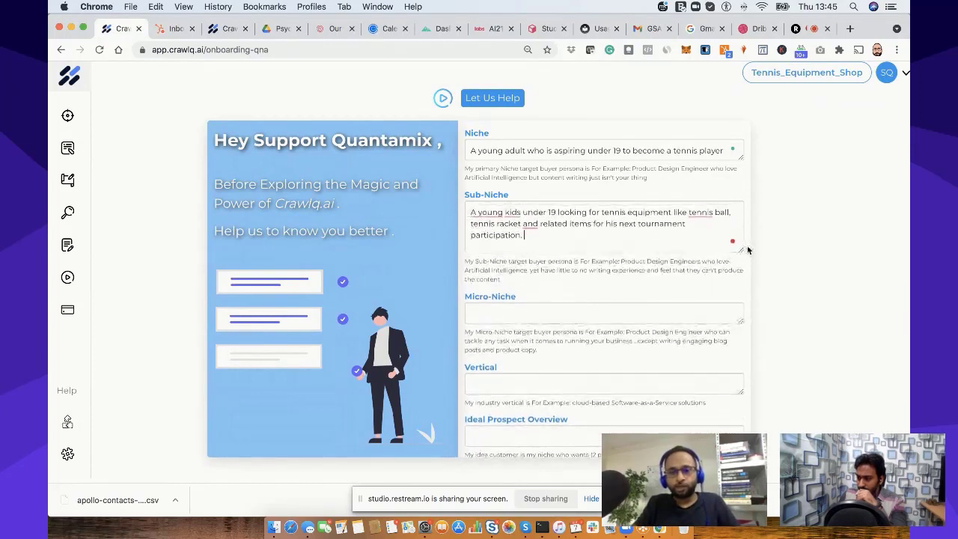
click(490, 212)
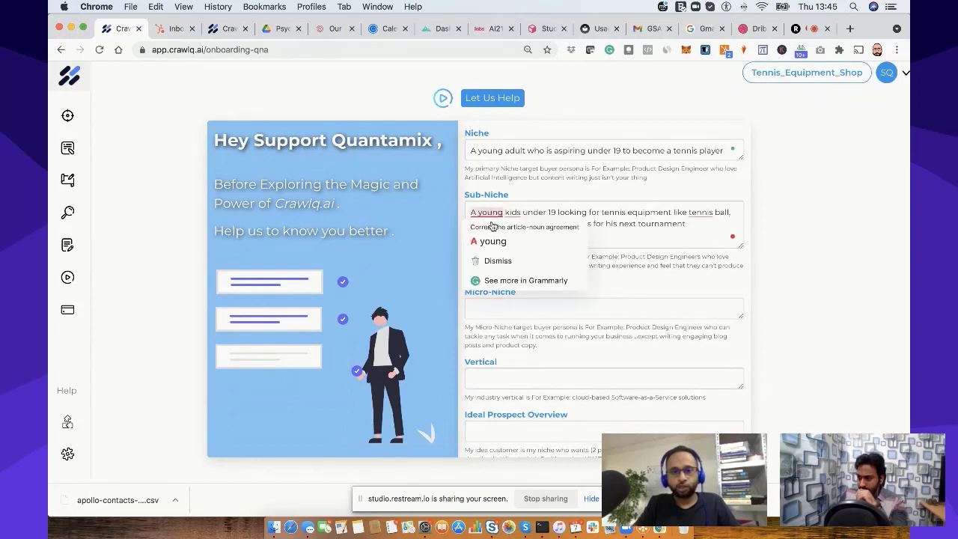
click(490, 242)
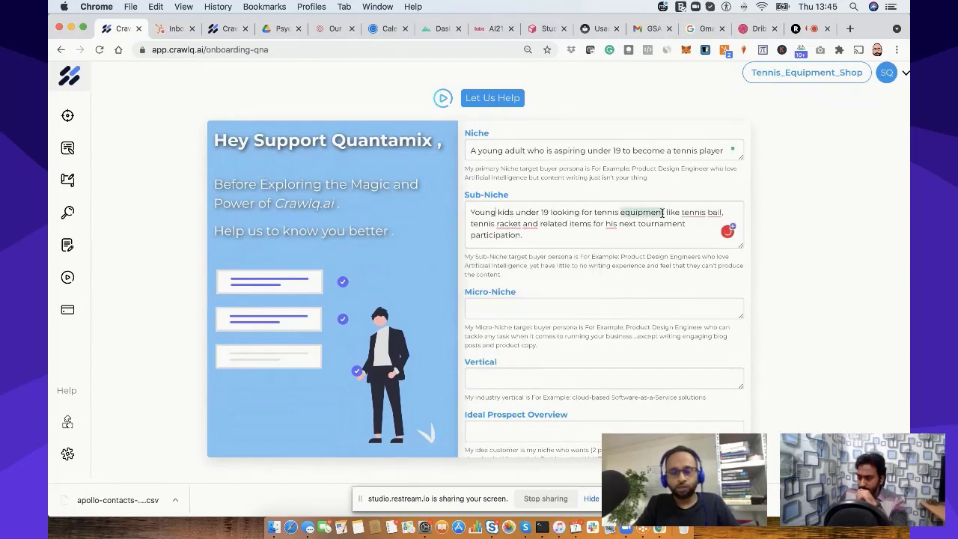
click(693, 212)
click(696, 239)
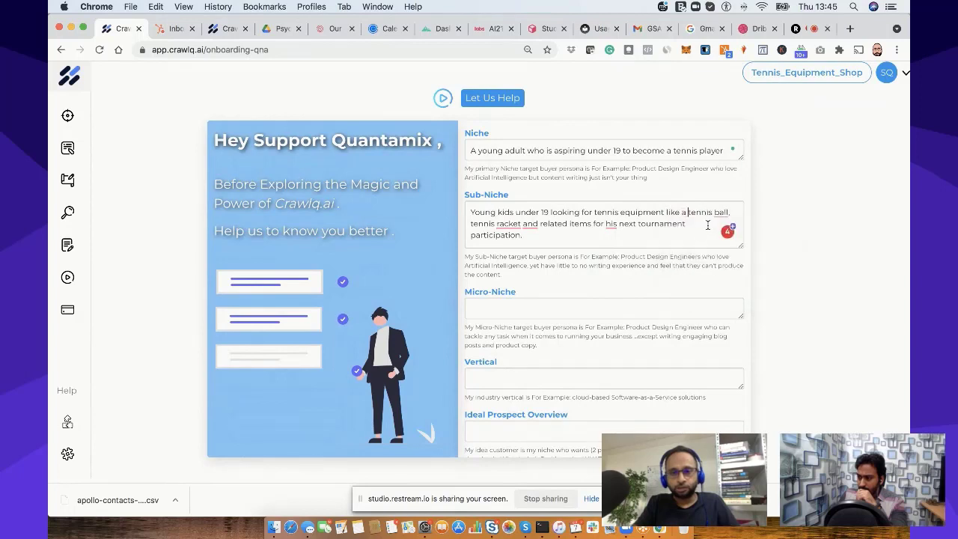
- Apply the suggested corrections "balls", "rackets" and "their" in the Sub-Niche text
click(720, 214)
click(727, 241)
click(508, 223)
click(515, 253)
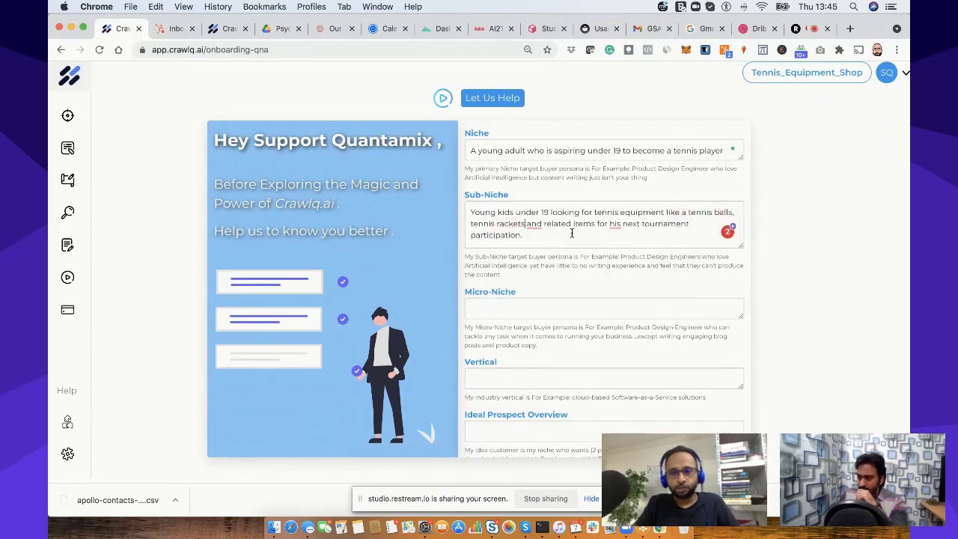
click(616, 223)
click(623, 247)
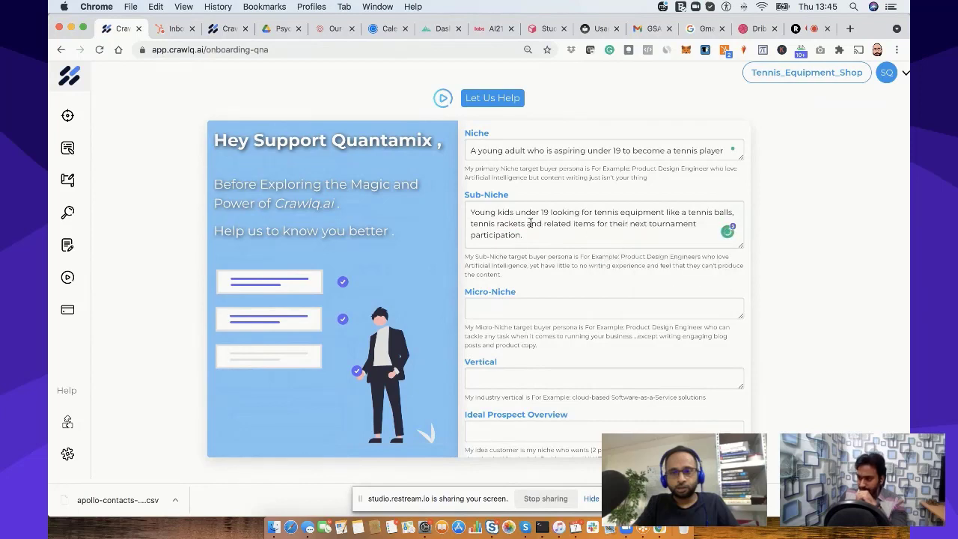
- Accept the suggestion "a tennis ball" and the added comma after "rackets" in the Sub-Niche text
click(531, 223)
click(703, 212)
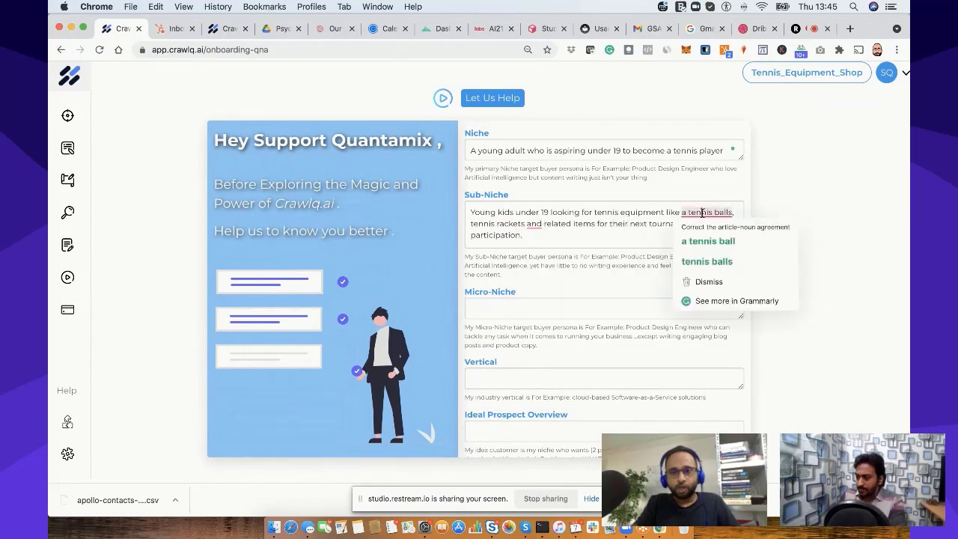
click(707, 242)
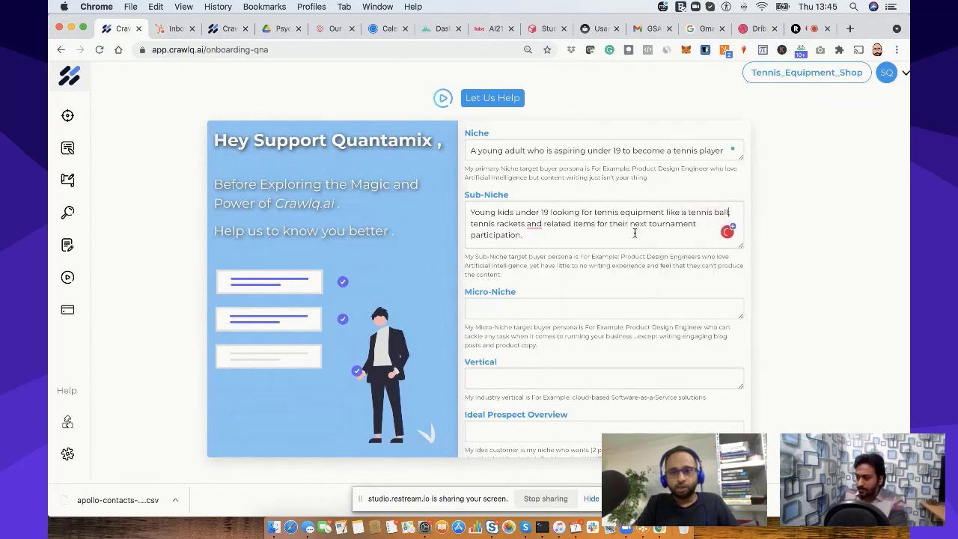
click(536, 223)
click(539, 247)
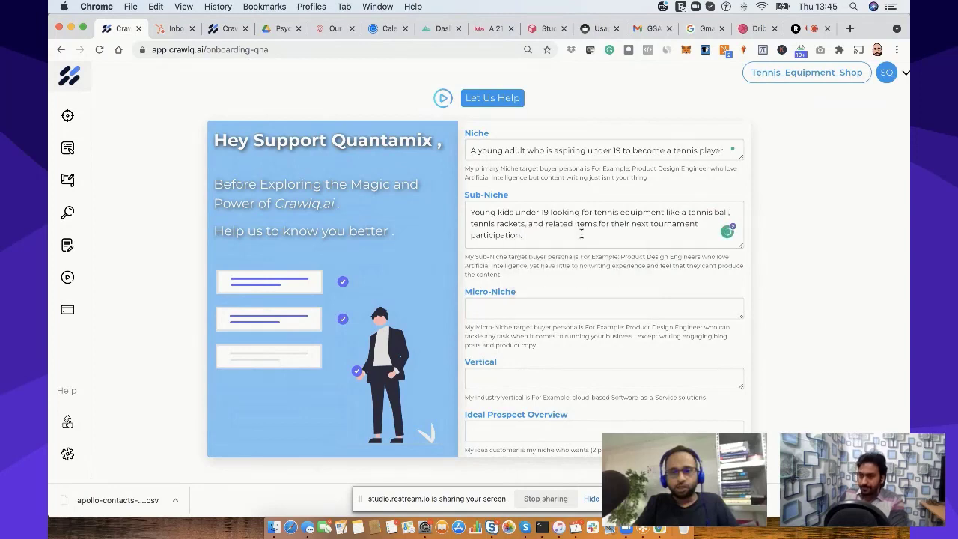
- Begin the Micro-Niche description with "High School student prepareing to participate at local level completion"
click(514, 302)
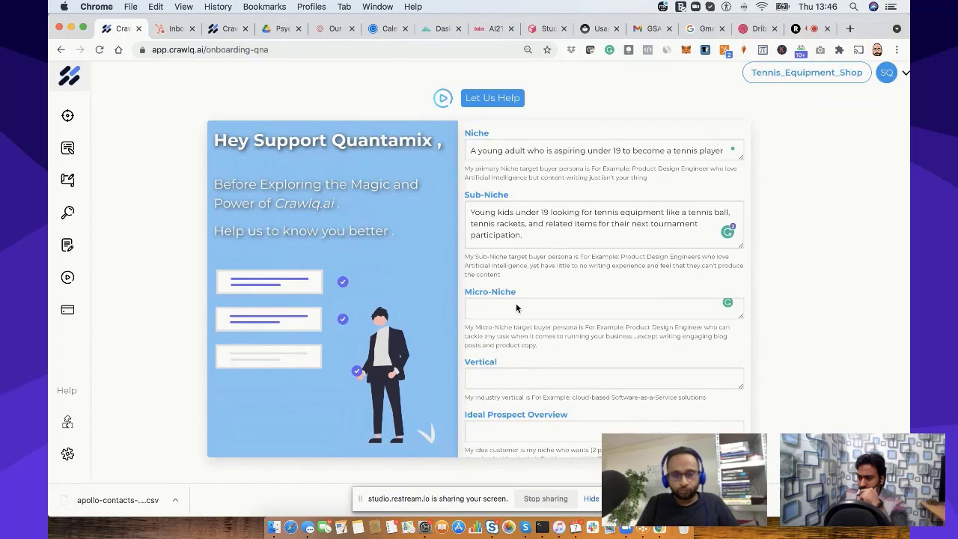
text(Hi)
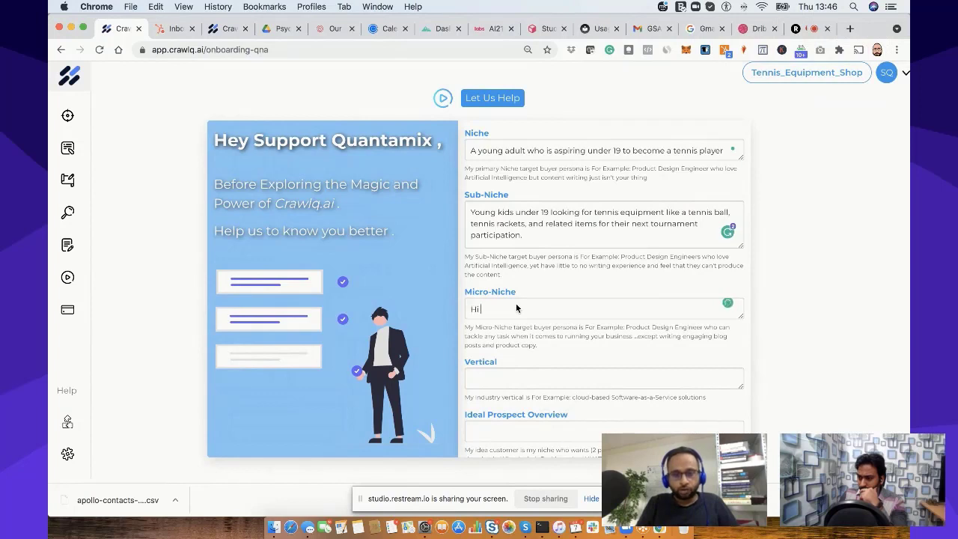
text(gh Sch)
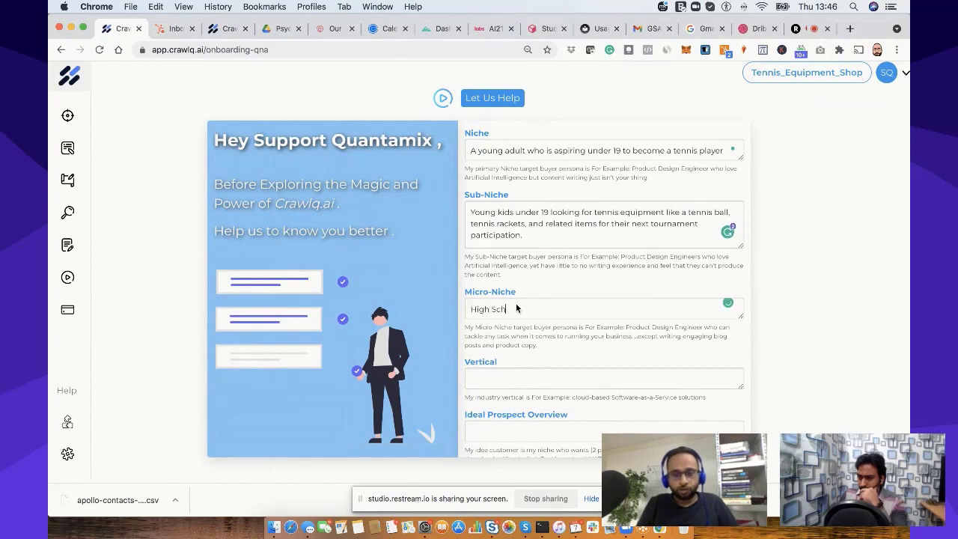
text(ool student )
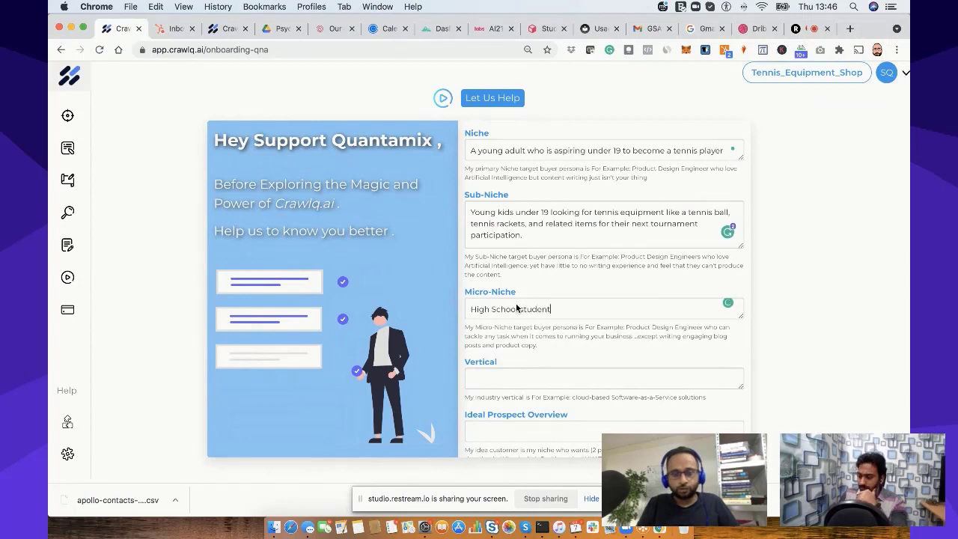
text(p)
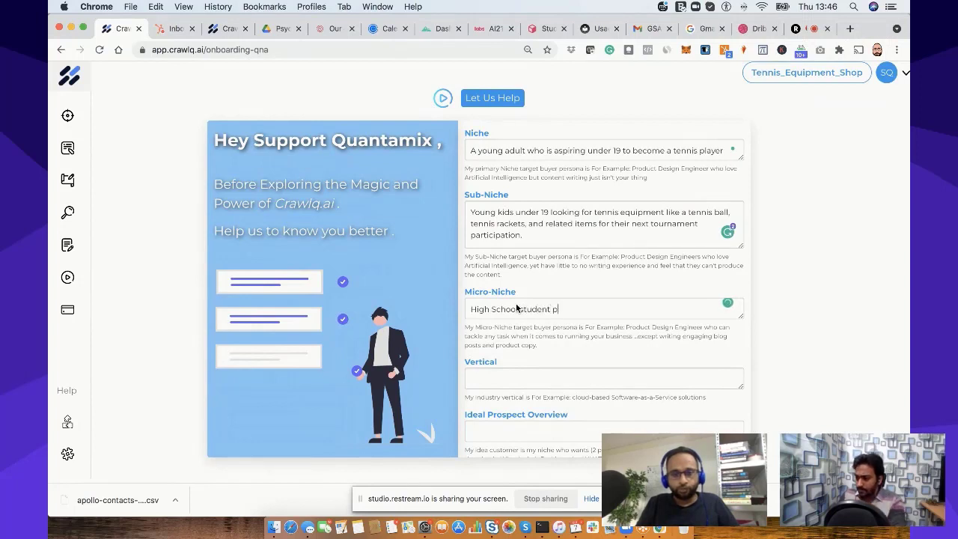
text(repareing to )
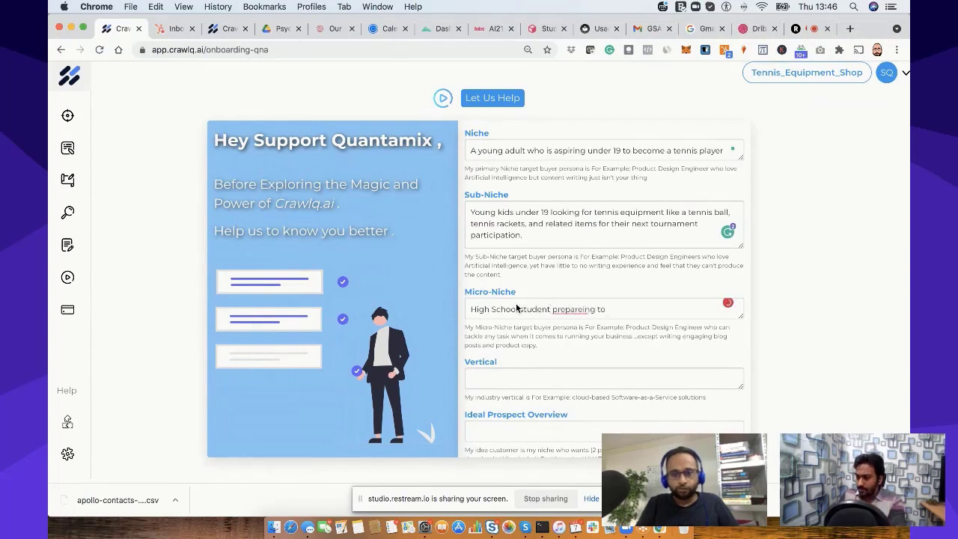
text(participate )
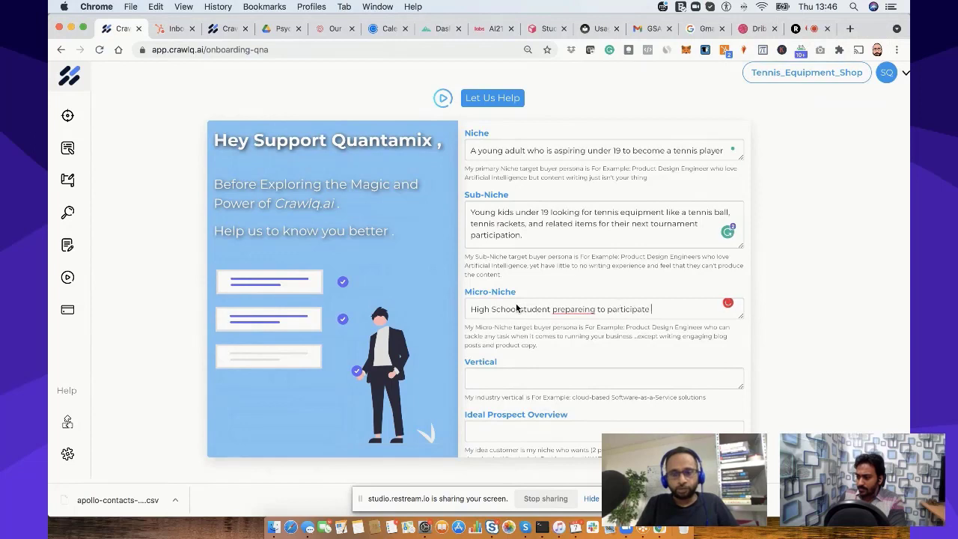
text(at l)
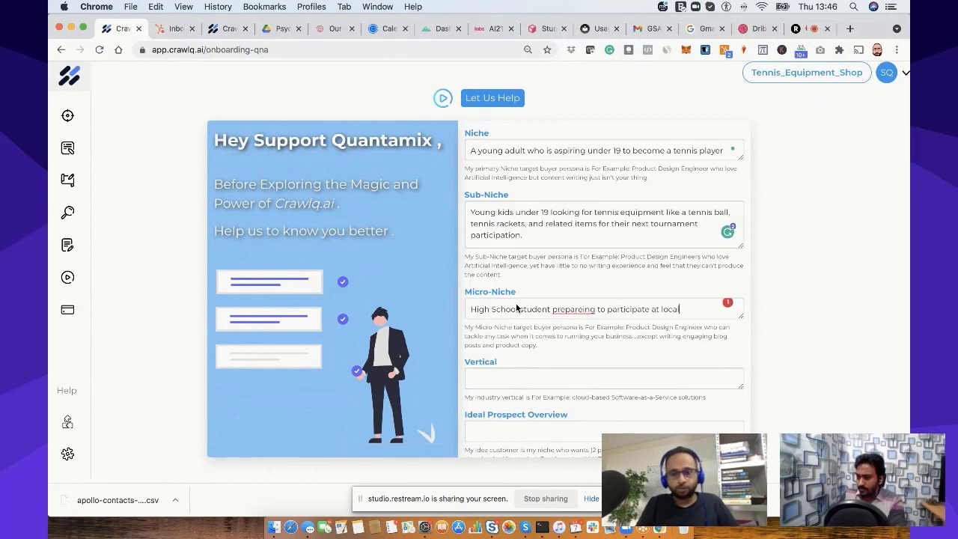
text(ocal level)
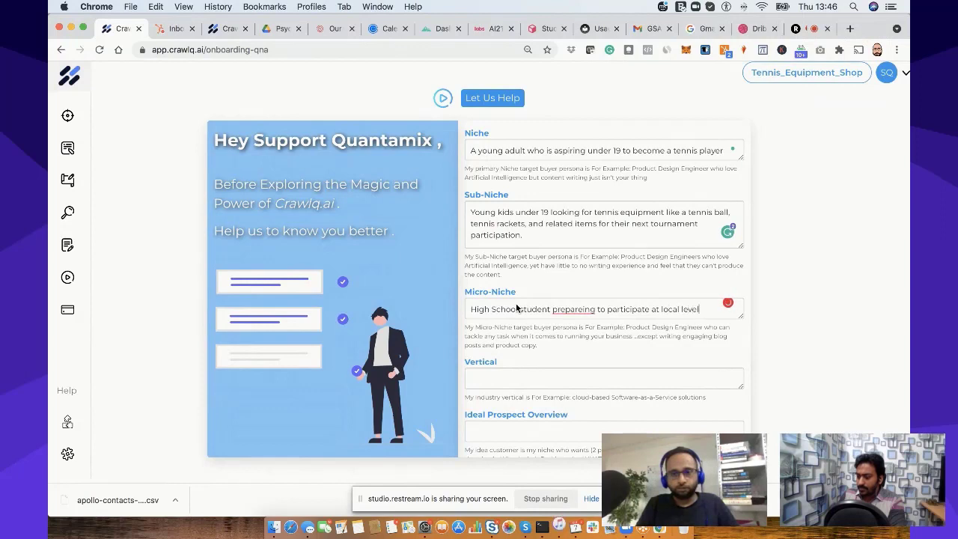
text( compet)
text(ition)
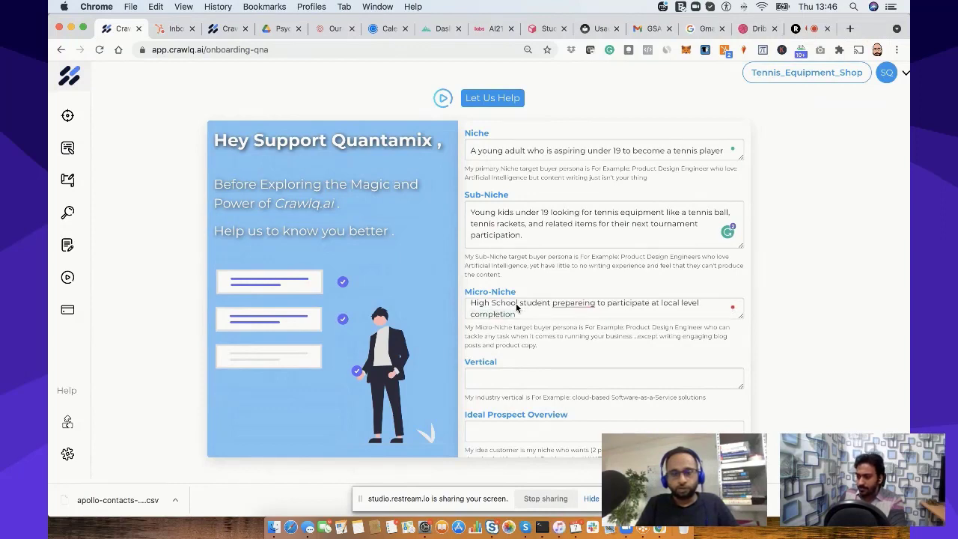
- Continue the Micro-Niche description with "looking for necessary tennis equipment at cheap cost and affordable"
text( looking for necessary tennis)
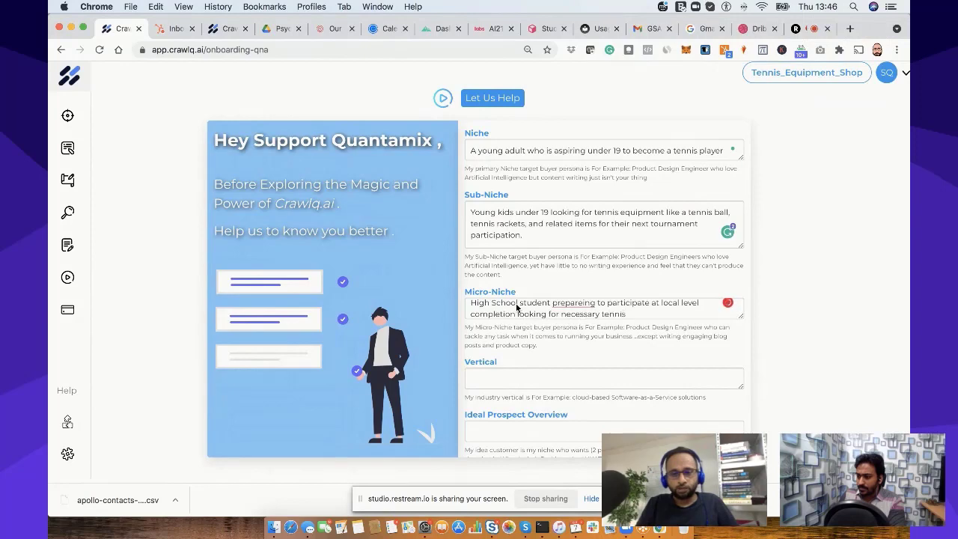
text( equipment at chea)
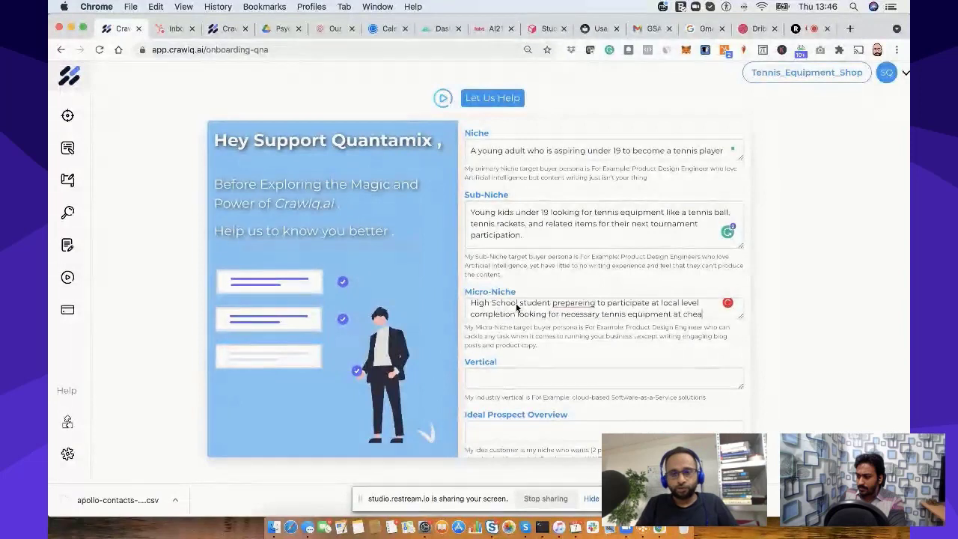
text(p cos)
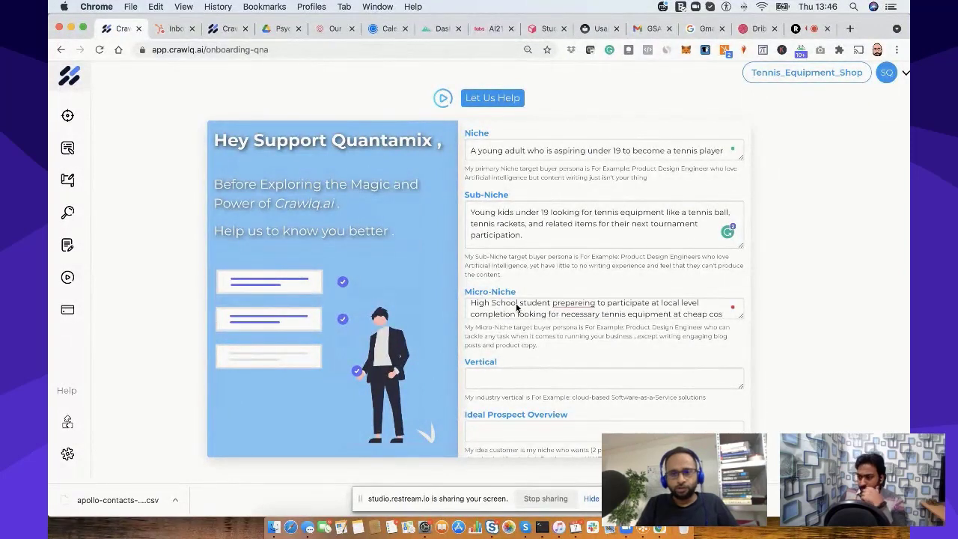
text(t and a)
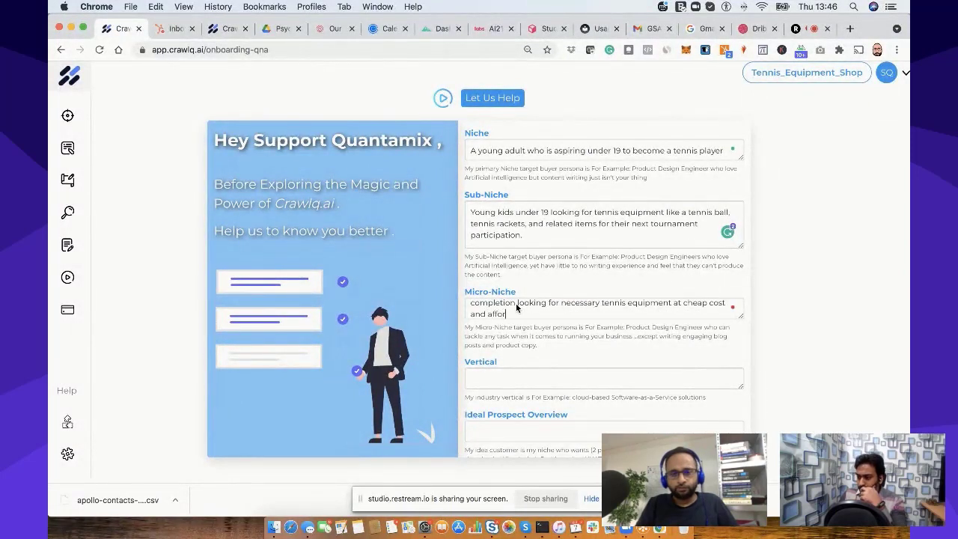
text(ffordable)
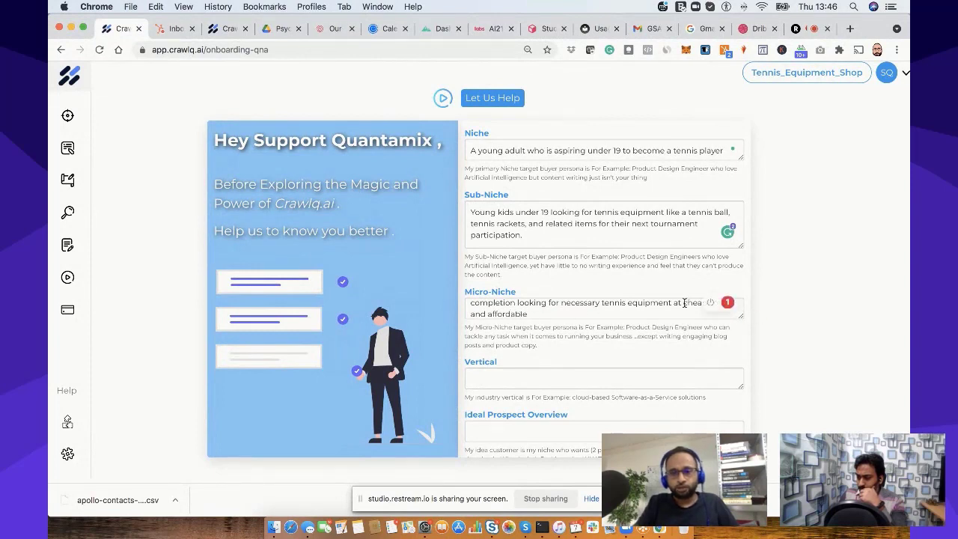
- Replace "cheap cost and affordable" in the Micro-Niche text with "good quality and affordable price"
drag(685, 303, 722, 308)
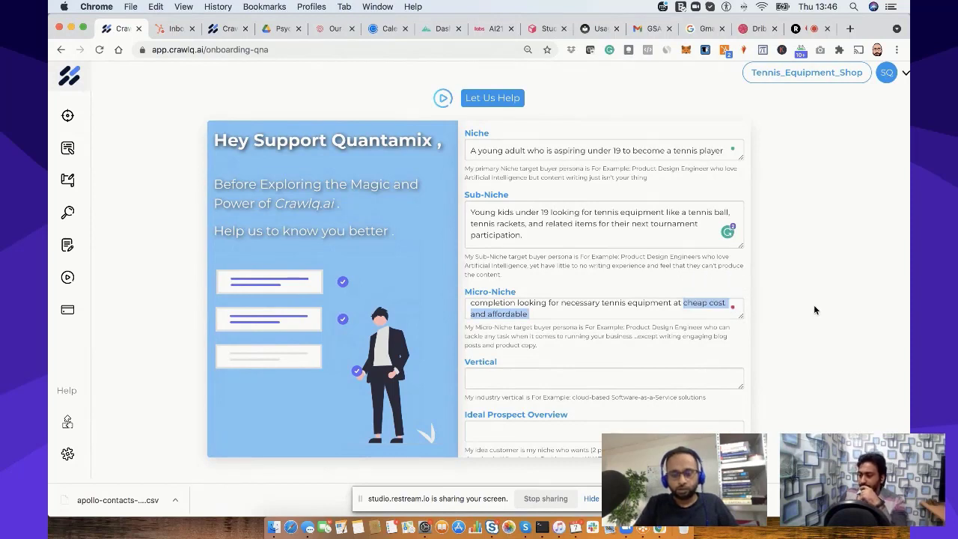
text(goo)
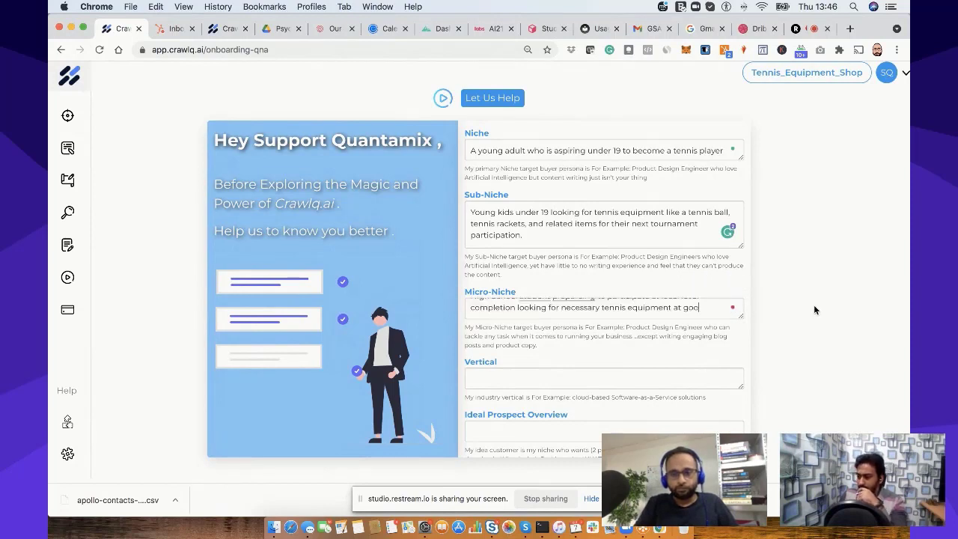
text(d quality and)
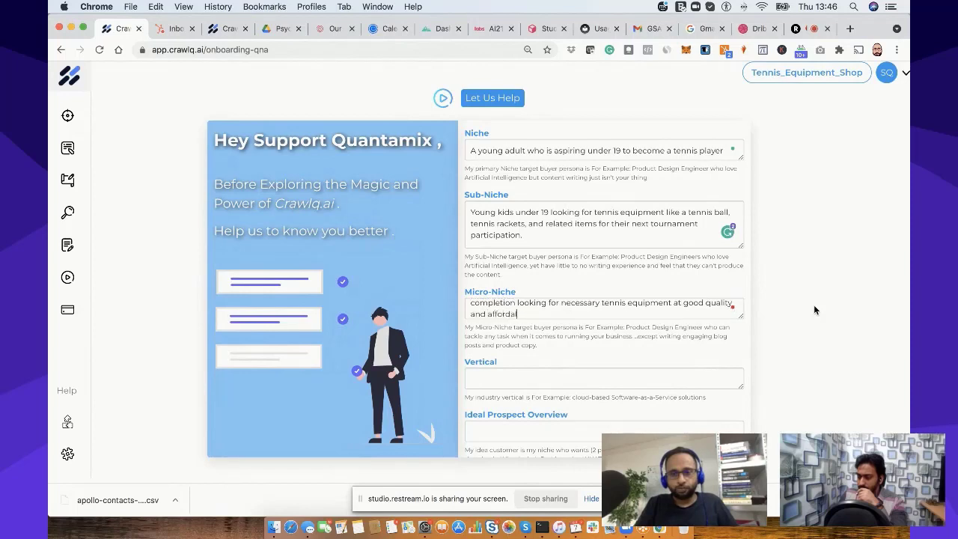
text( affordable price)
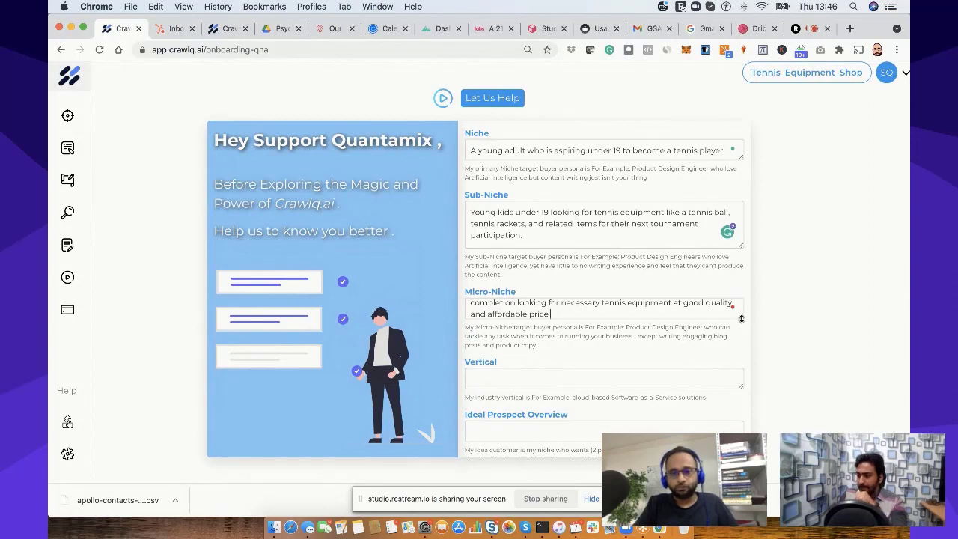
- Enlarge the Micro-Niche box to show its full text and apply the suggested corrections "students" and "preparing"
drag(743, 318, 743, 346)
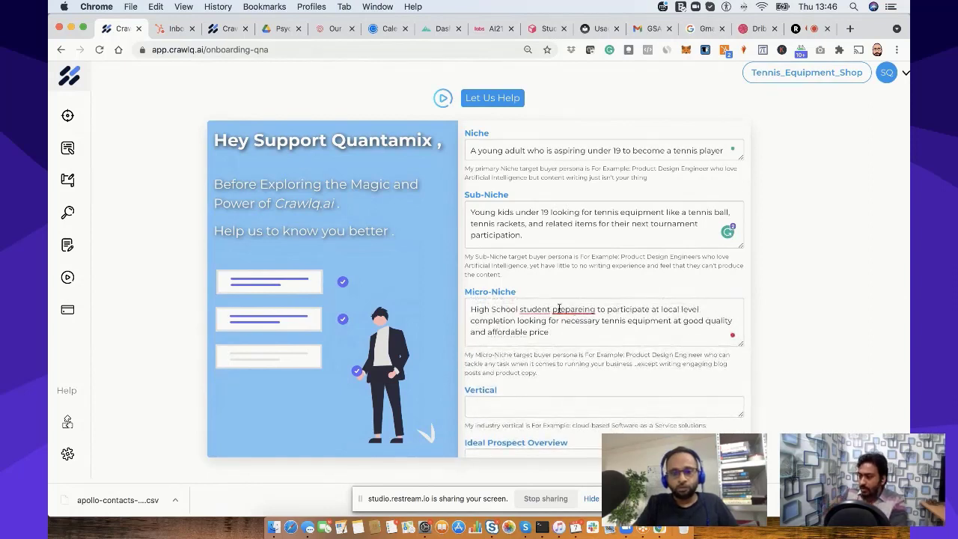
mouse_move(537, 310)
click(538, 331)
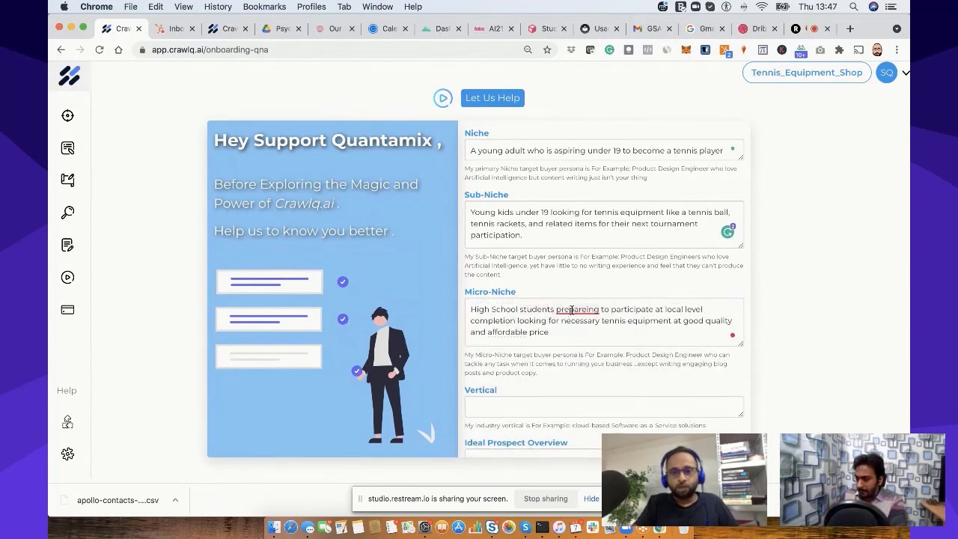
click(574, 323)
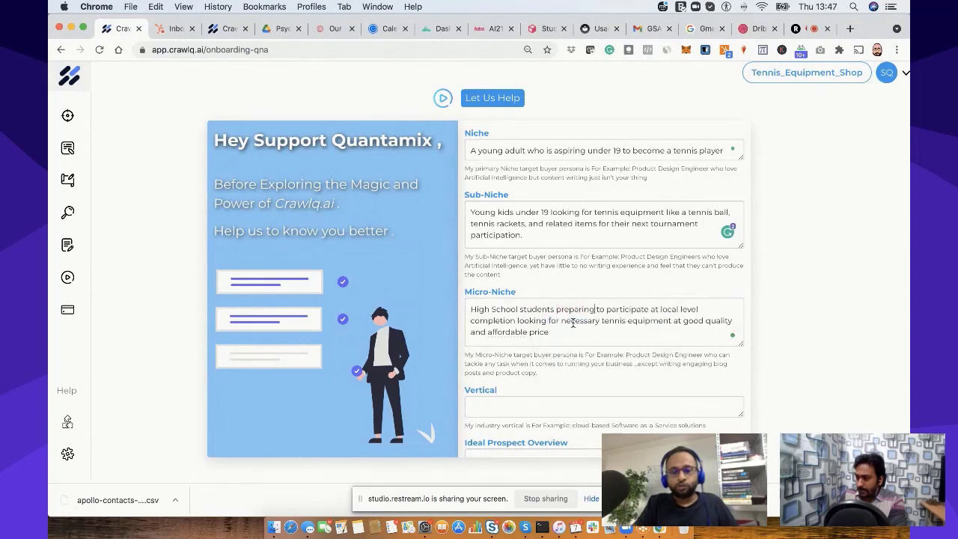
- Enlarge the Vertical box and enter "Beginners level Tennis sport", using the suggested correction for the misspelled first word
click(505, 403)
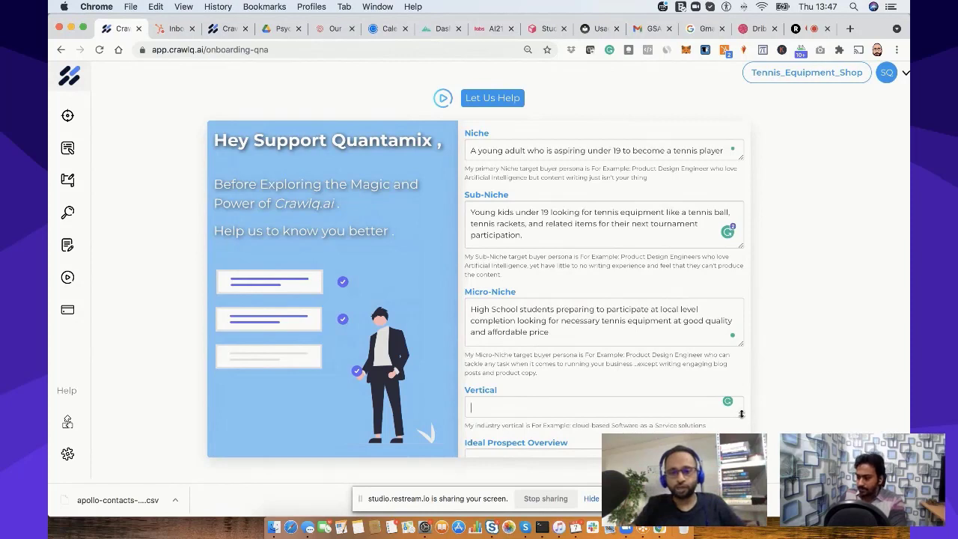
drag(742, 414, 742, 426)
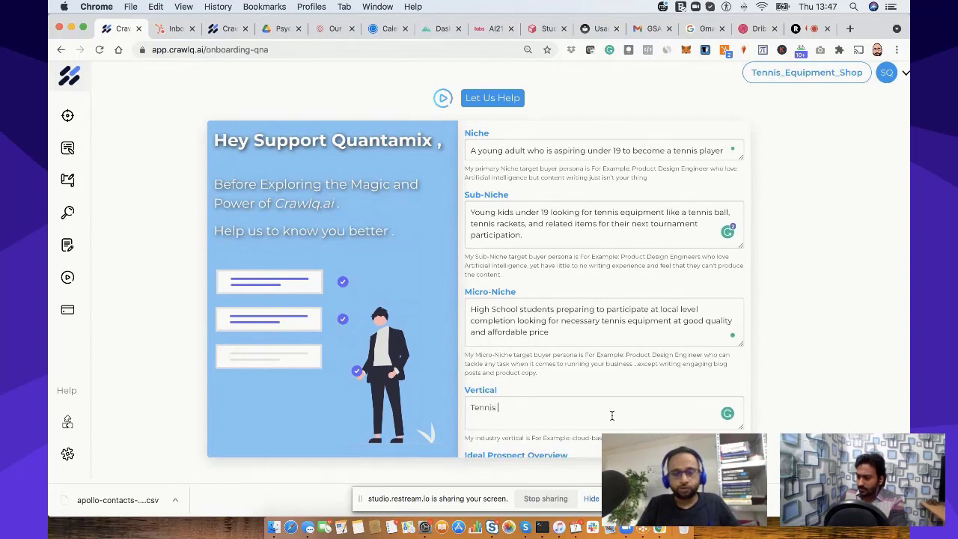
text(sport)
click(471, 408)
text(Begginers )
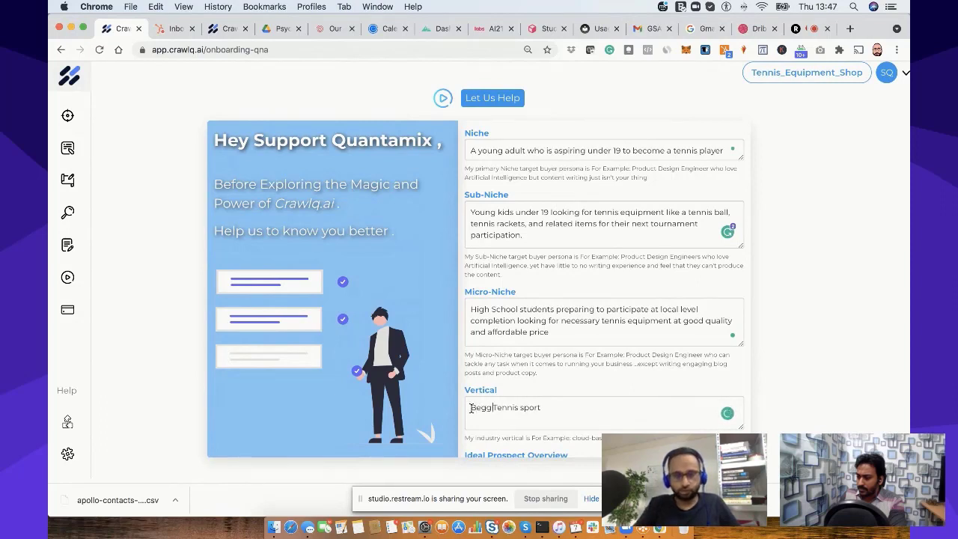
text(level)
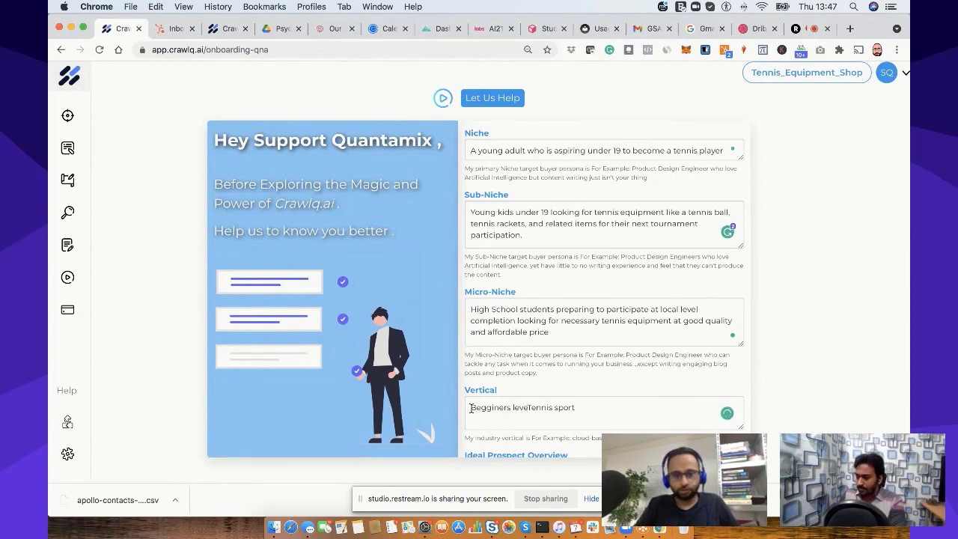
scroll(470, 408, down, 1)
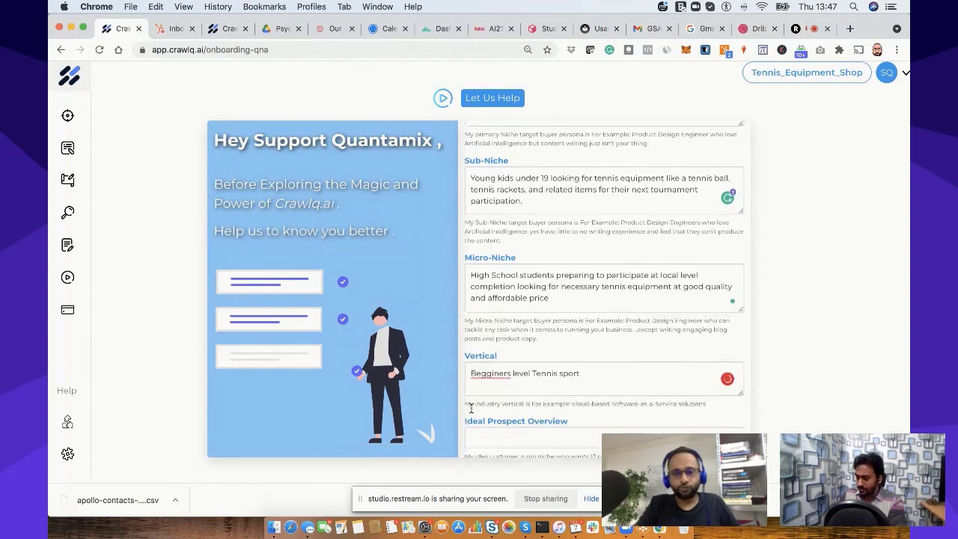
mouse_move(495, 374)
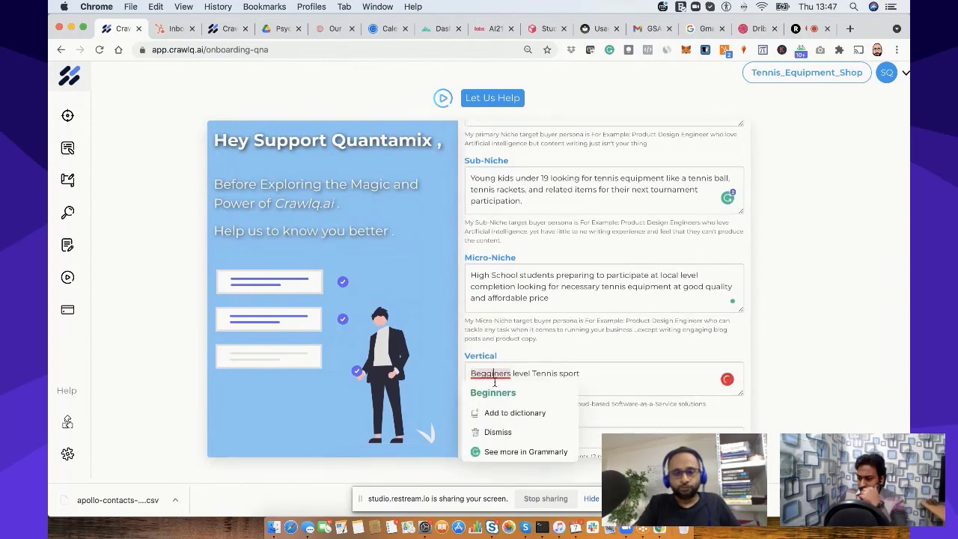
click(505, 390)
- Enlarge the Ideal Prospect Overview box and enter the prospect's first name followed by "is 16 year old high school student."
scroll(507, 385, down, 3)
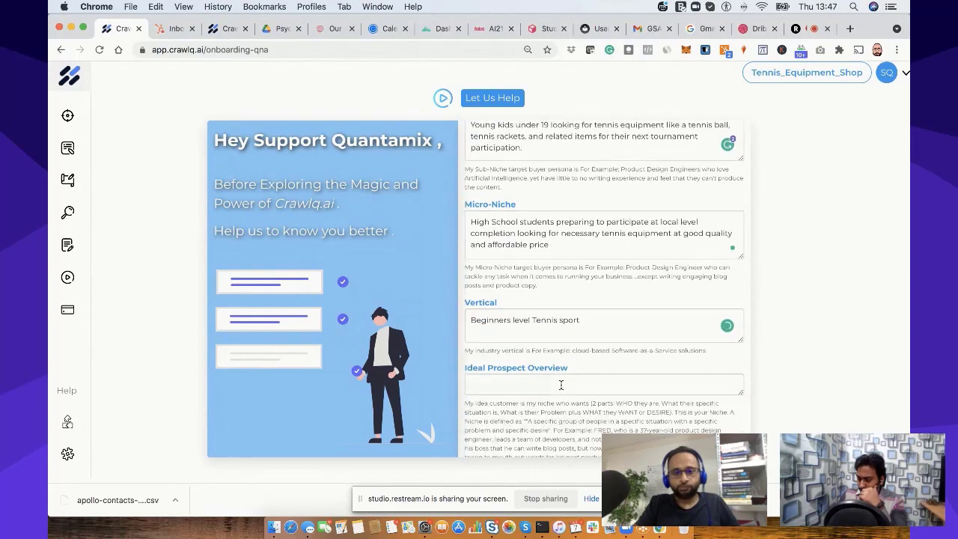
drag(741, 360, 738, 373)
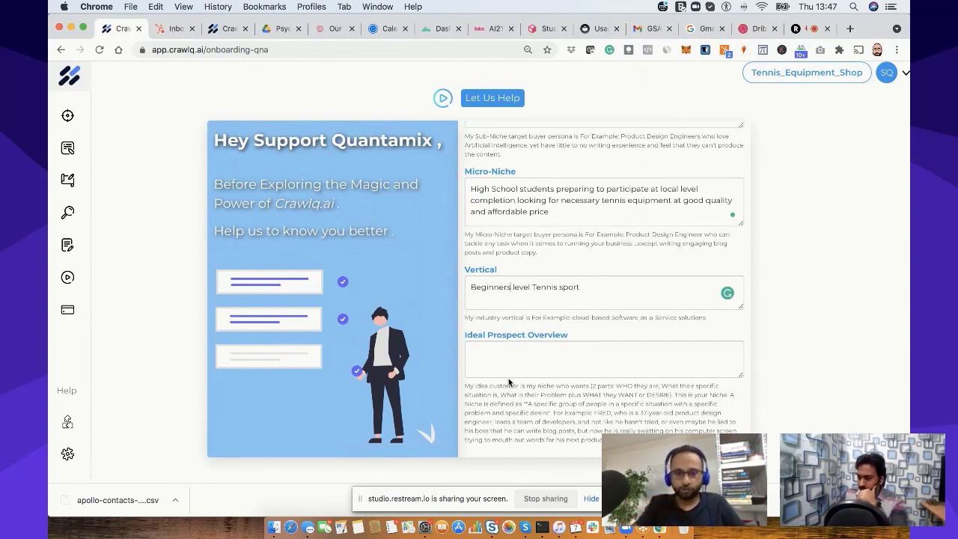
click(483, 360)
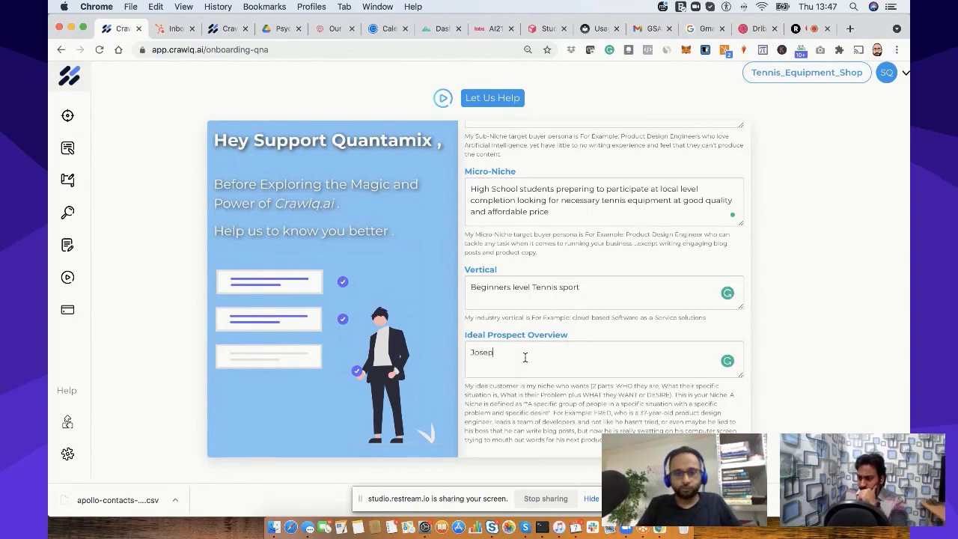
text(Joseph is)
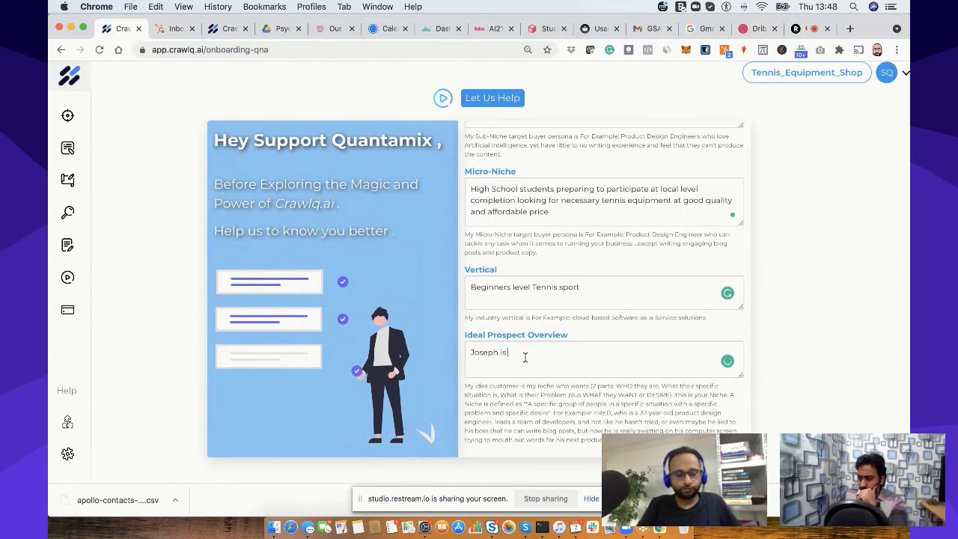
text( 16 year)
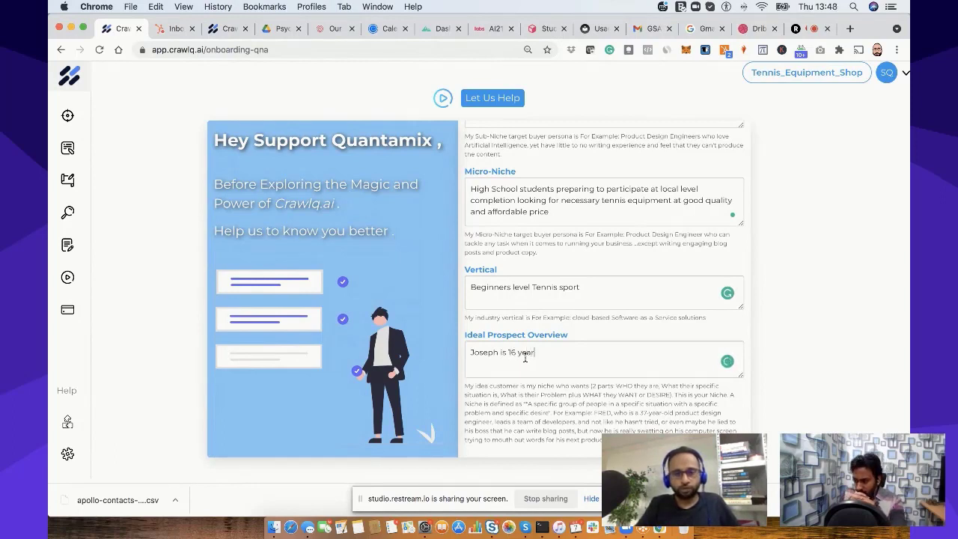
text( old high)
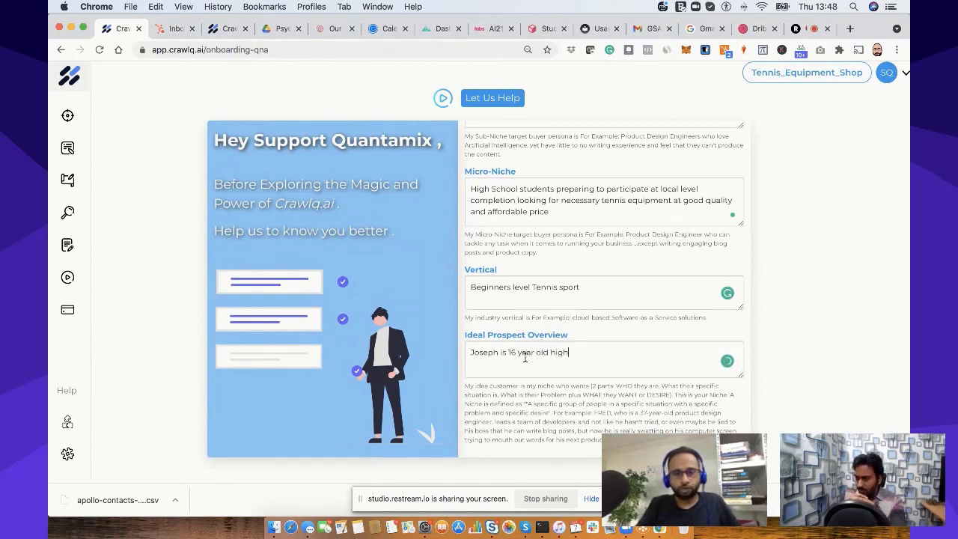
text( schoold stu)
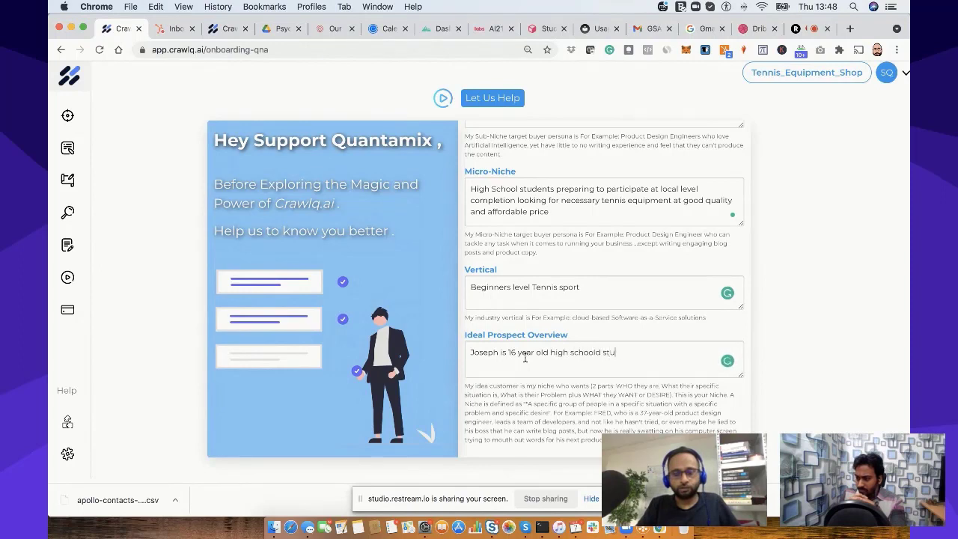
text(dent. He i)
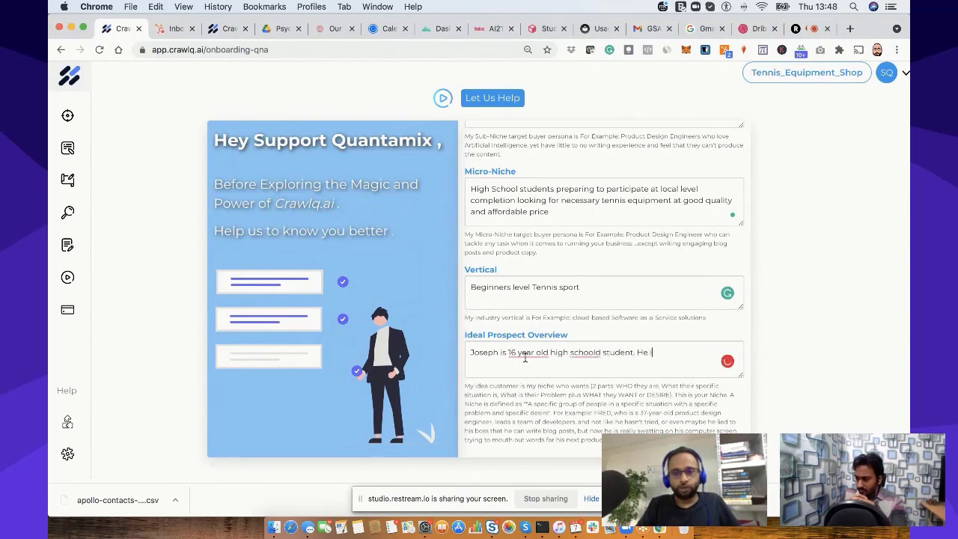
- Continue the Ideal Prospect Overview with "He is aspiring to become professional tennis player in the state level league. He is"
text(s aspiring to becom)
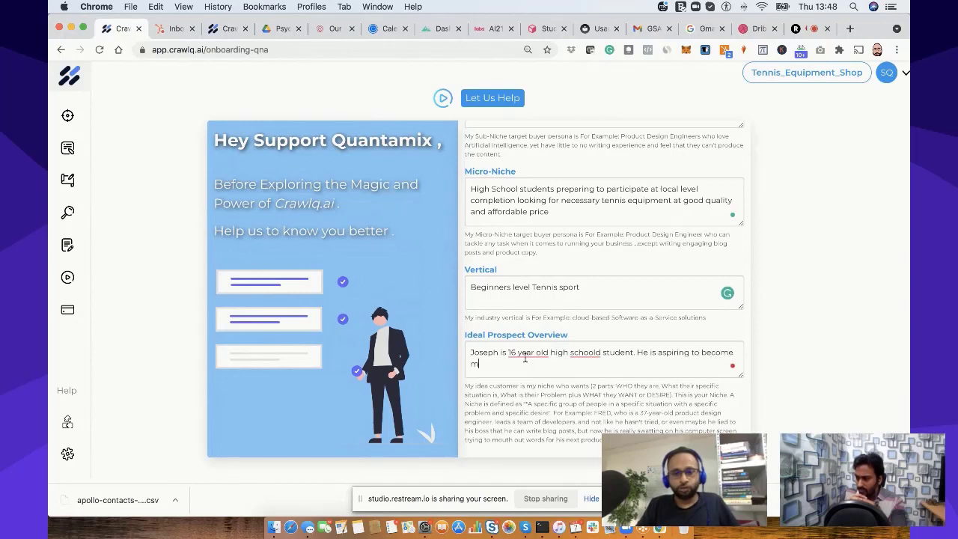
text(e professional tenn)
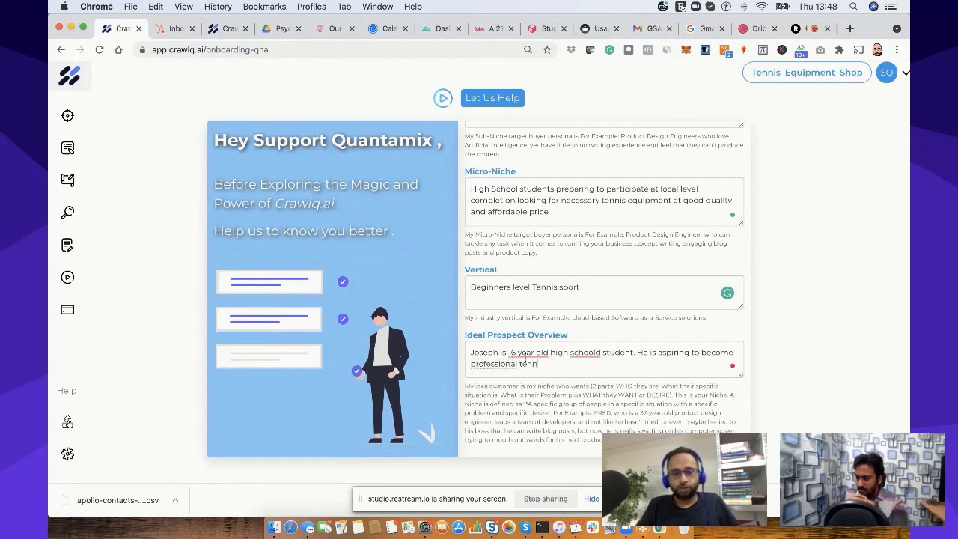
text(is player in the state level lea)
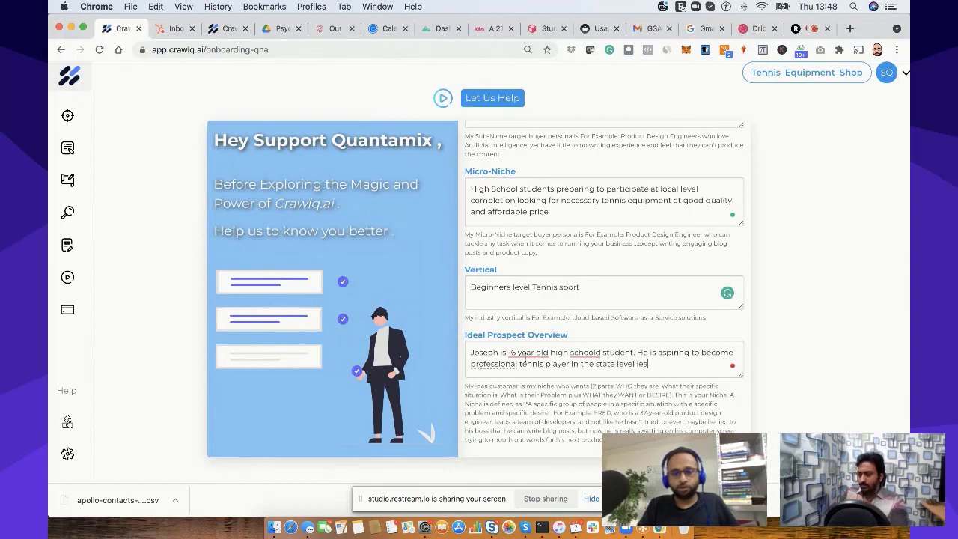
key(BackSpace)
text(ue.)
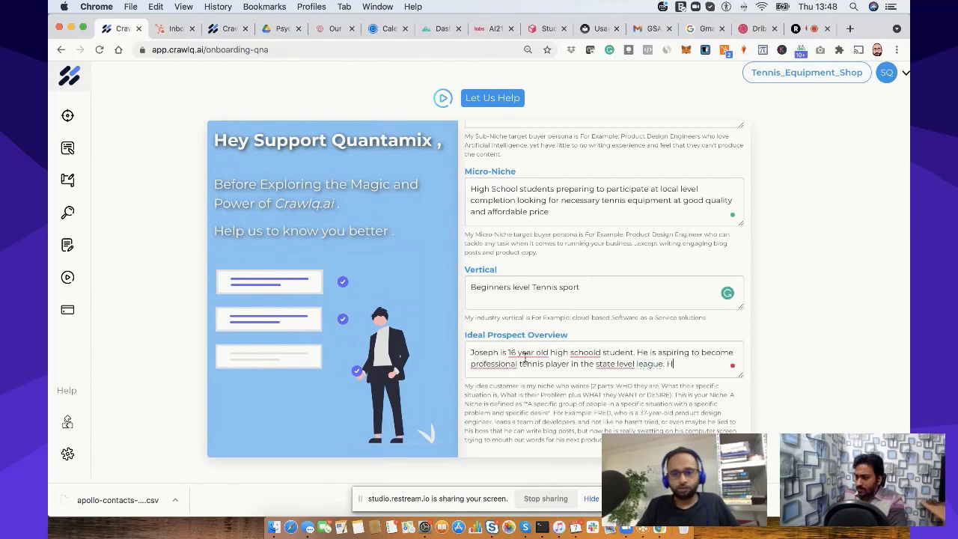
text( He is)
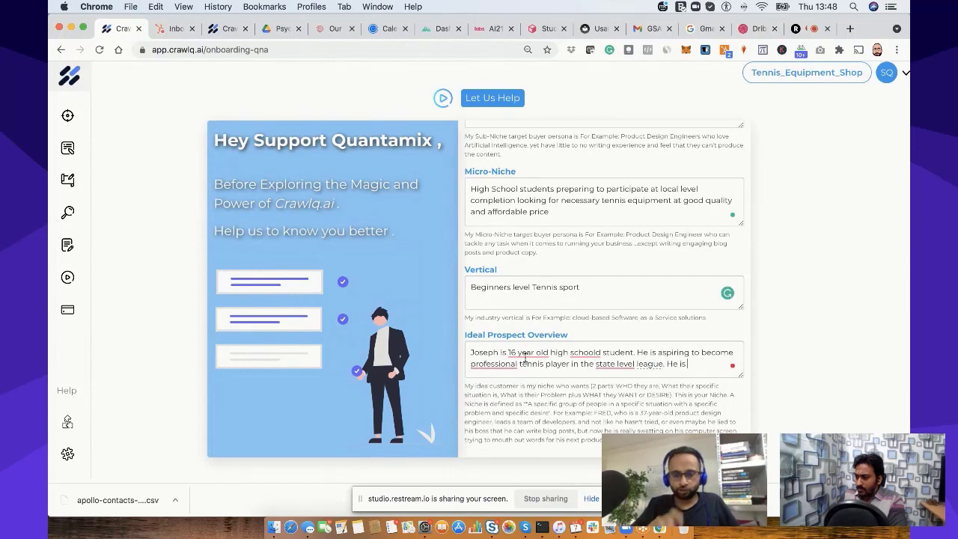
- Apply the suggested corrections "a 16-year-old", "school", "a professional" and "state-level" in the Ideal Prospect Overview
click(516, 352)
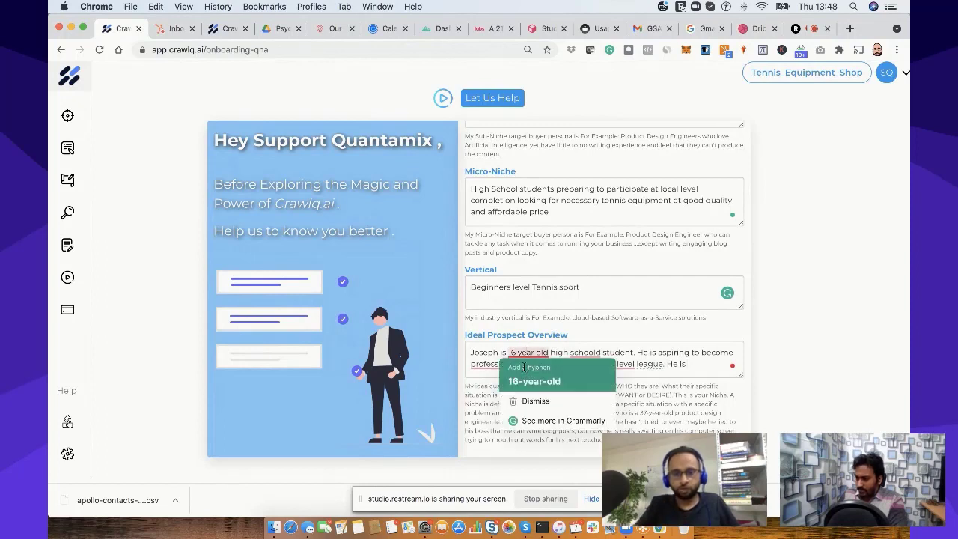
click(524, 371)
click(586, 352)
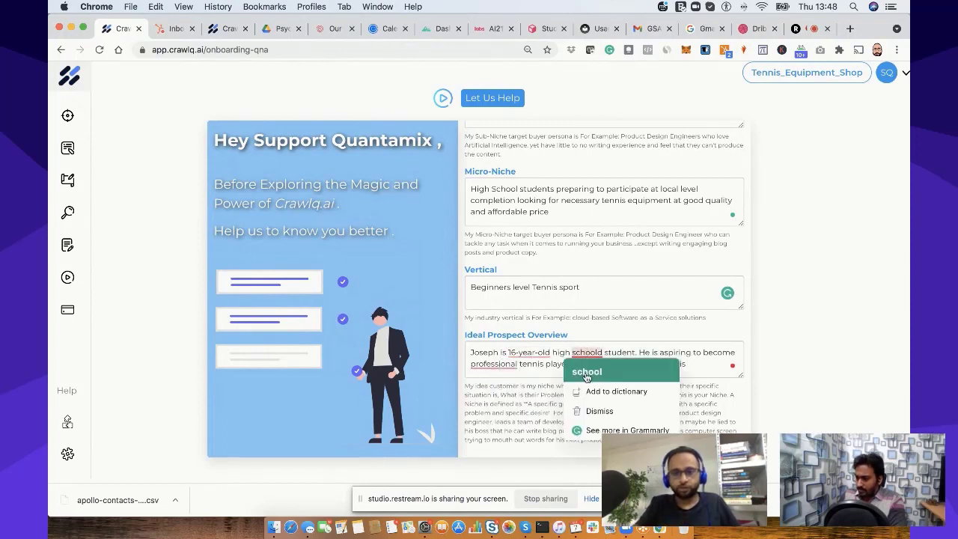
click(588, 372)
click(519, 352)
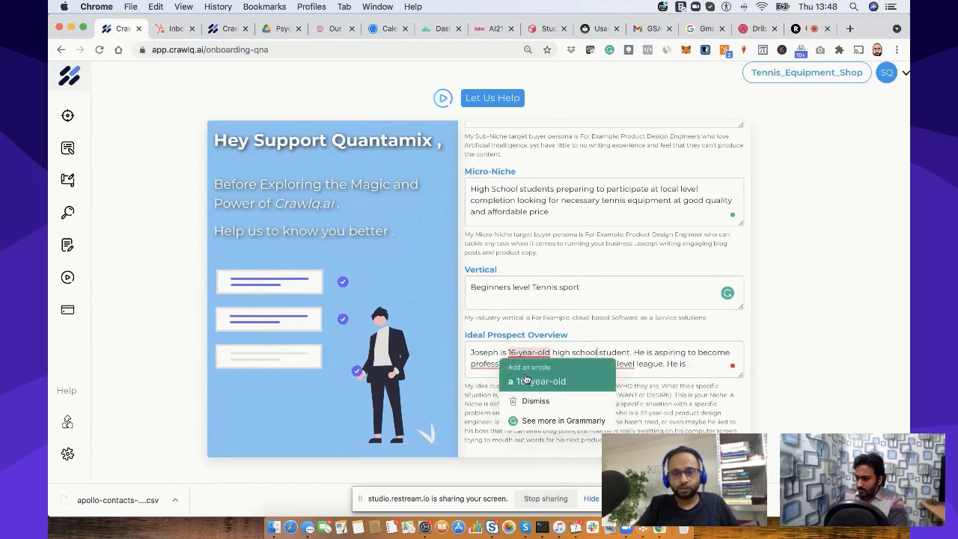
click(526, 379)
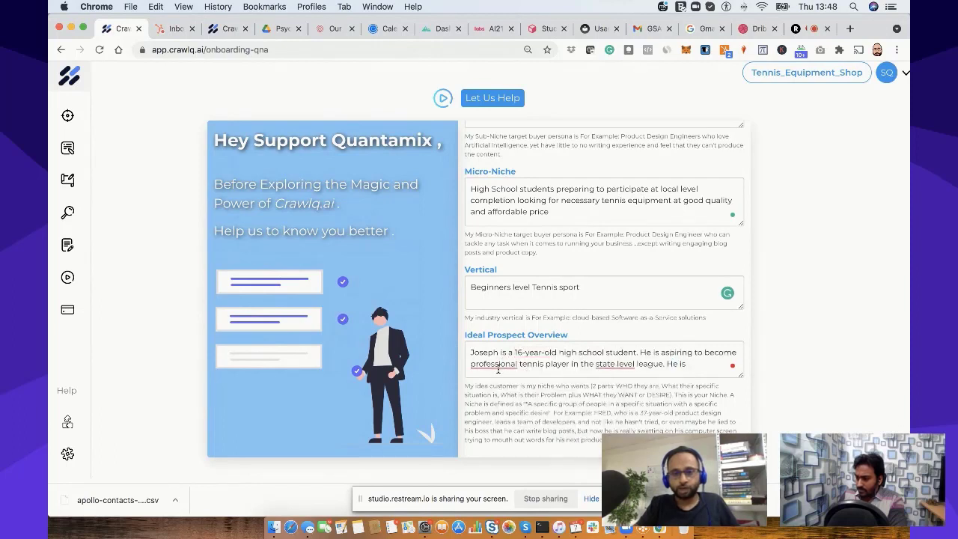
click(504, 363)
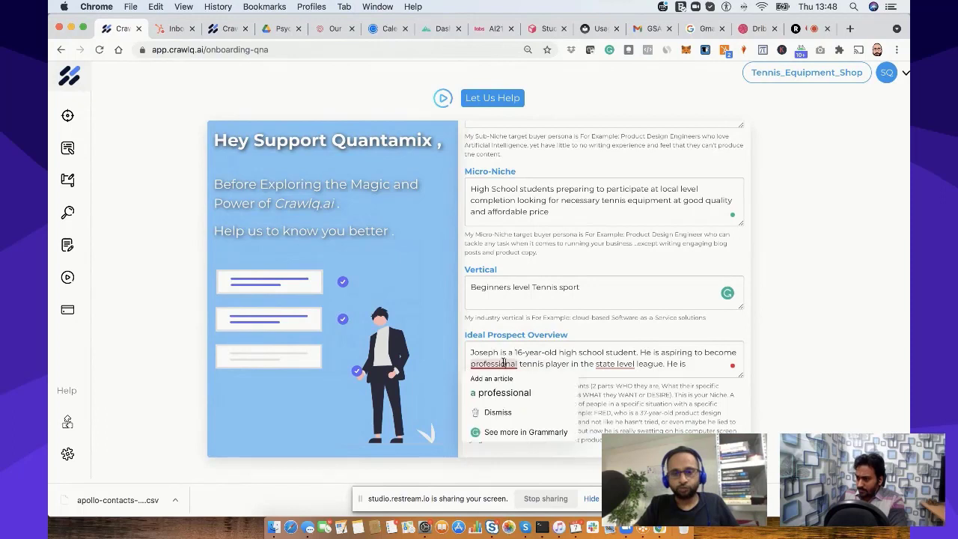
click(500, 393)
click(615, 364)
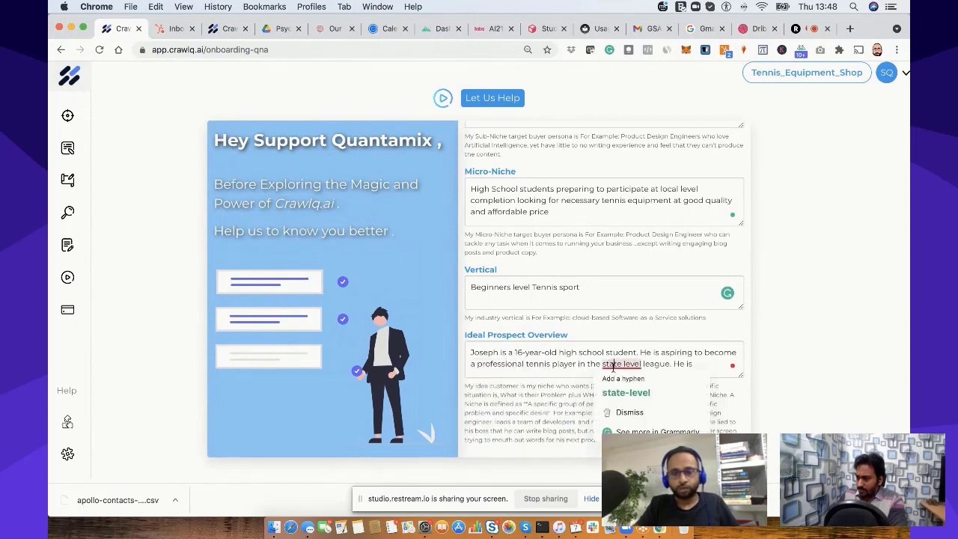
click(616, 390)
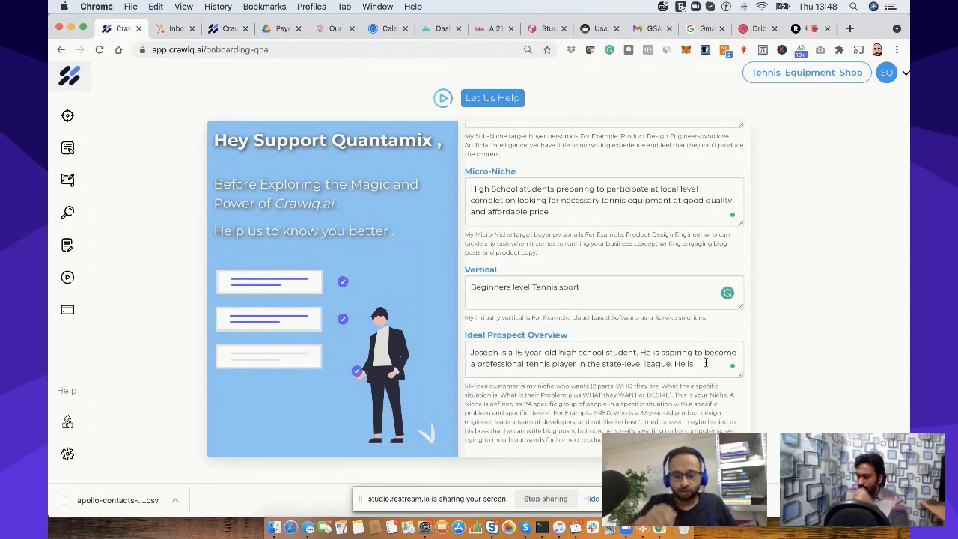
- Continue the last sentence of the Ideal Prospect Overview with "struggling to find right tennis equipment"
text(struggling to)
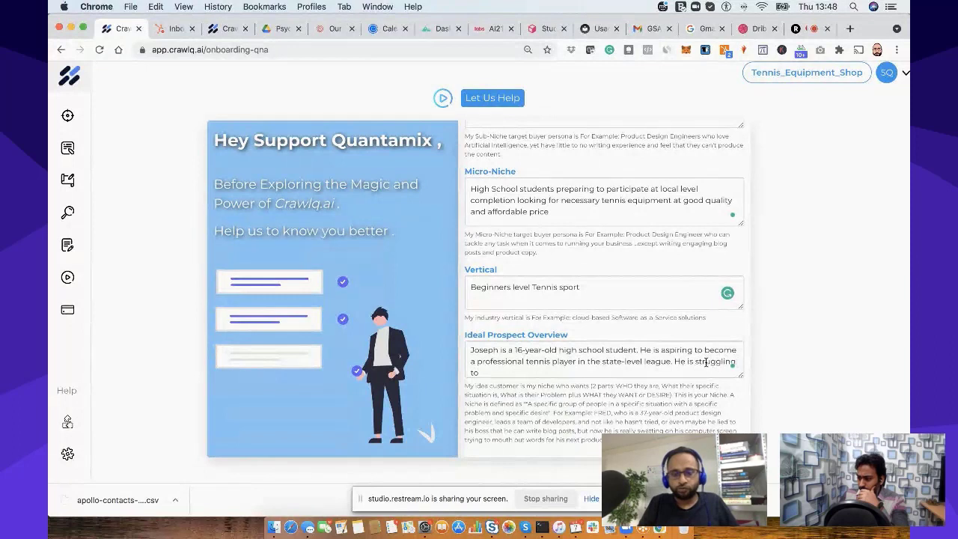
text( find right)
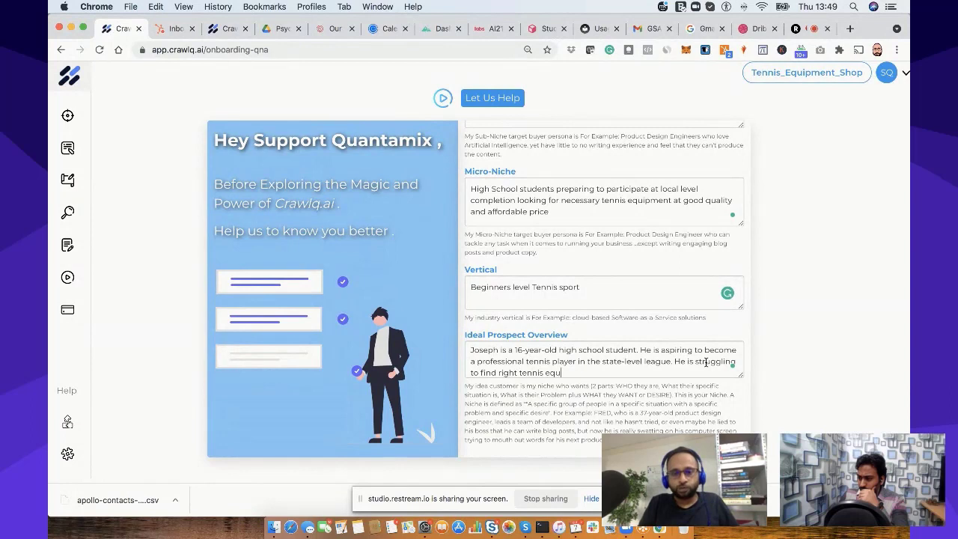
text(tennis equipments)
key(BackSpace)
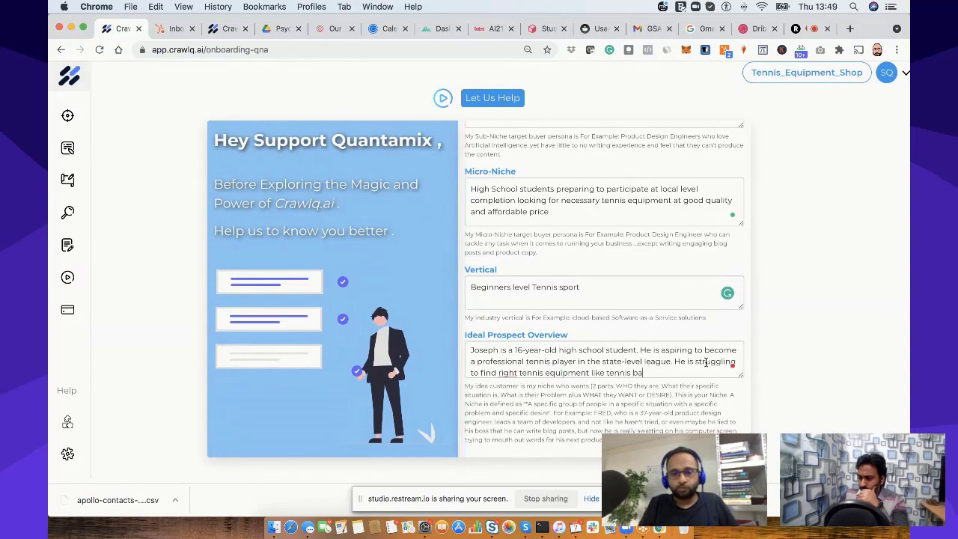
- Finish the overview sentence with "like tennis ball, racket and other necessary accessories in good quality and low budget."
text(like tennis ball, racket and other nece)
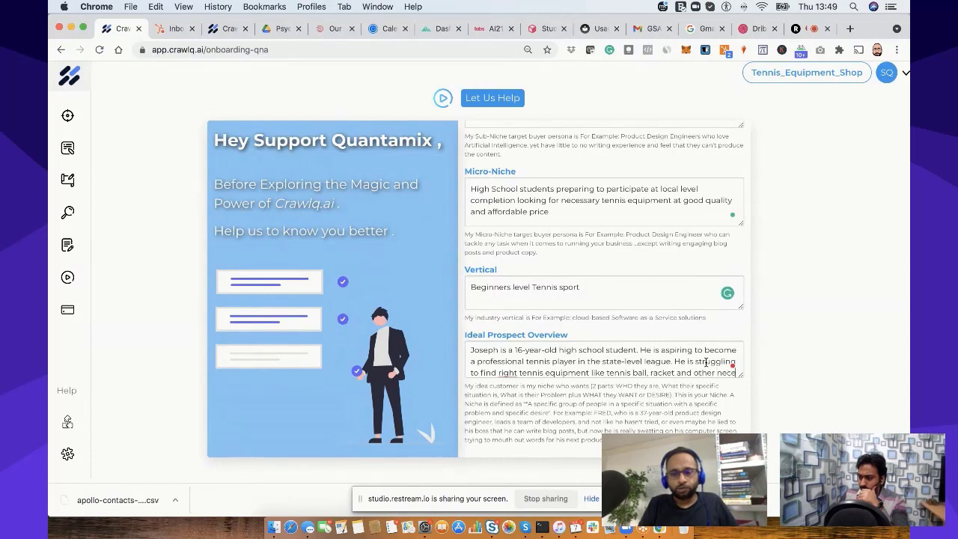
text(s)
key(BackSpace)
key(BackSpace)
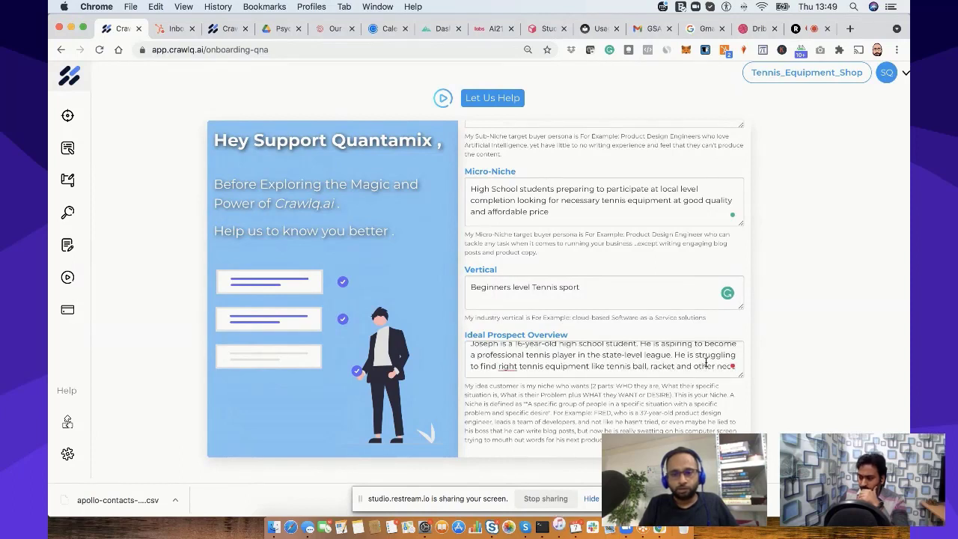
key(BackSpace)
text(essary)
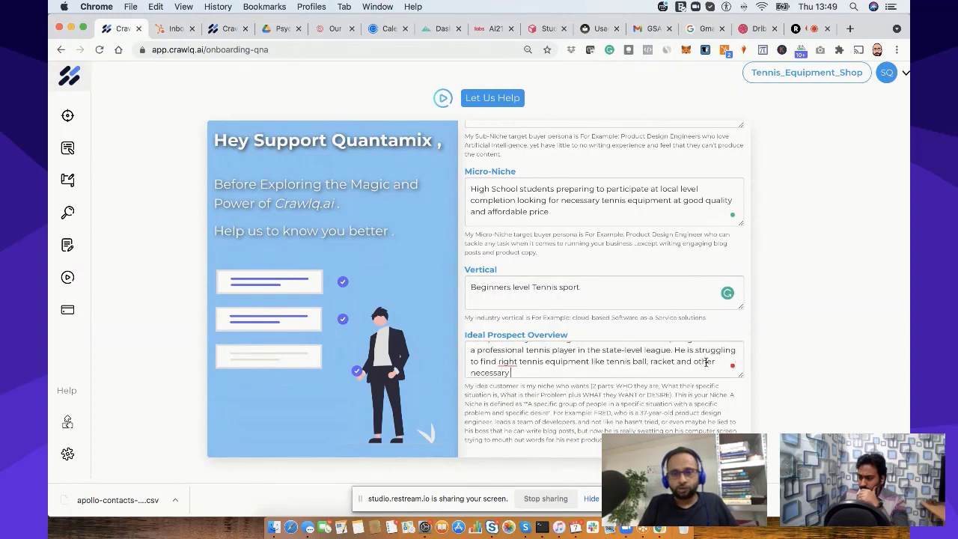
text( accessories to)
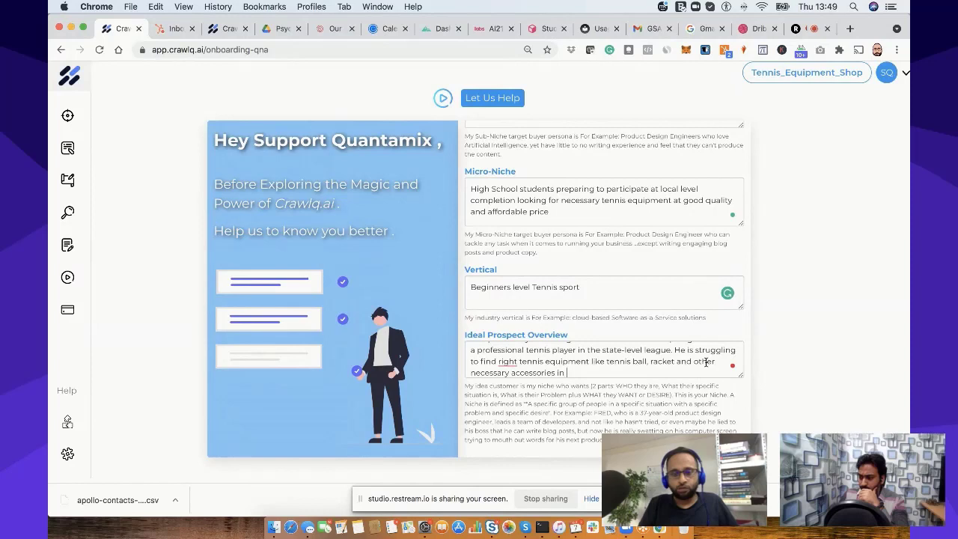
text(d quality and )
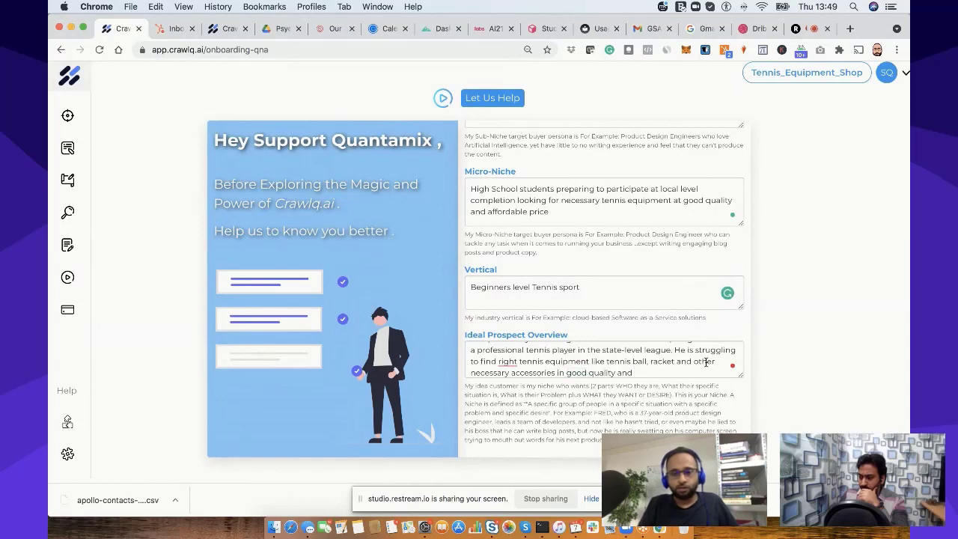
text(low budget.)
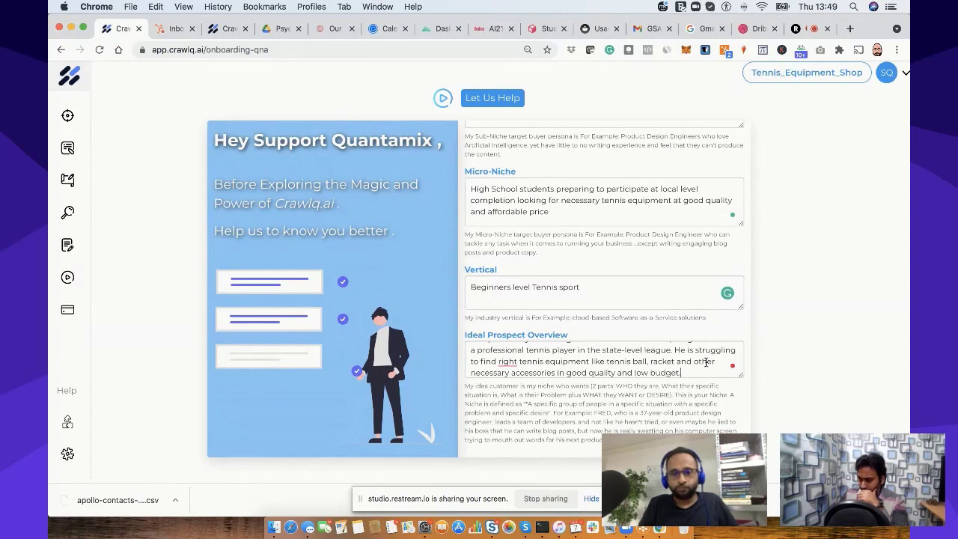
- Apply the suggested corrections "a tennis", "balls" and "rackets" in the last sentence of the Ideal Prospect Overview
click(620, 363)
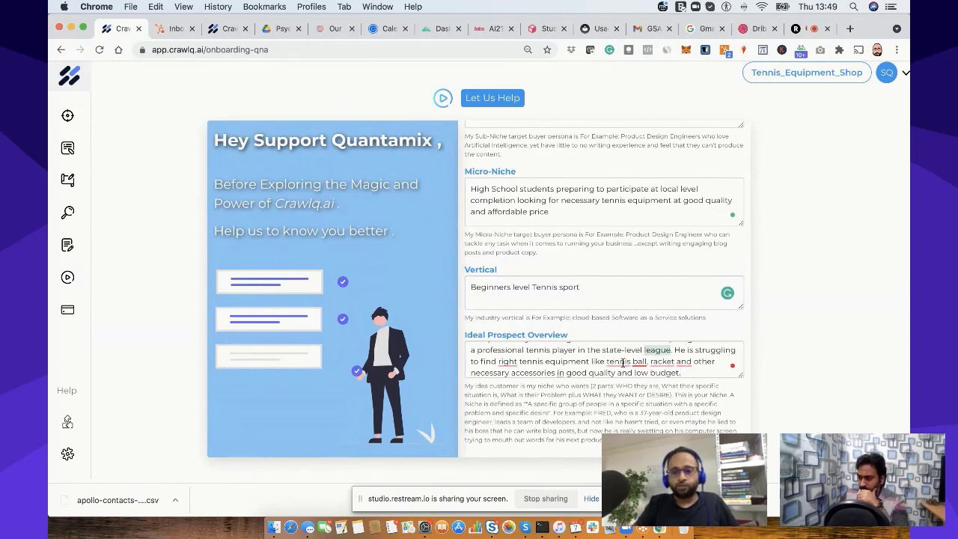
click(620, 388)
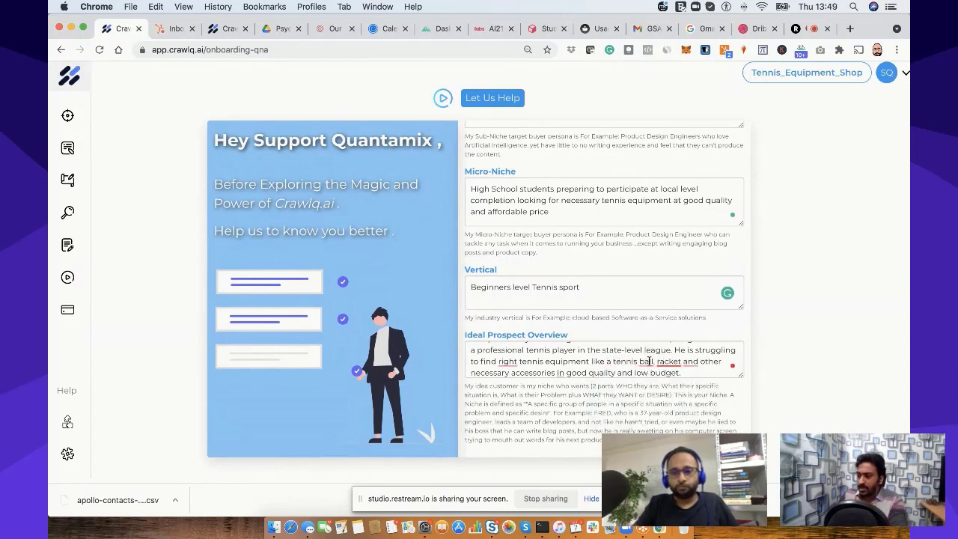
mouse_move(651, 369)
click(650, 390)
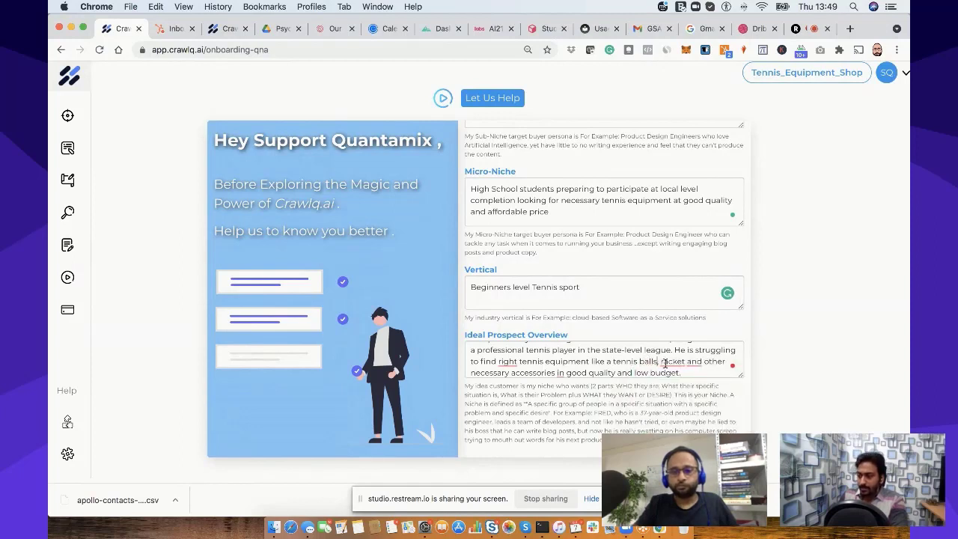
click(676, 390)
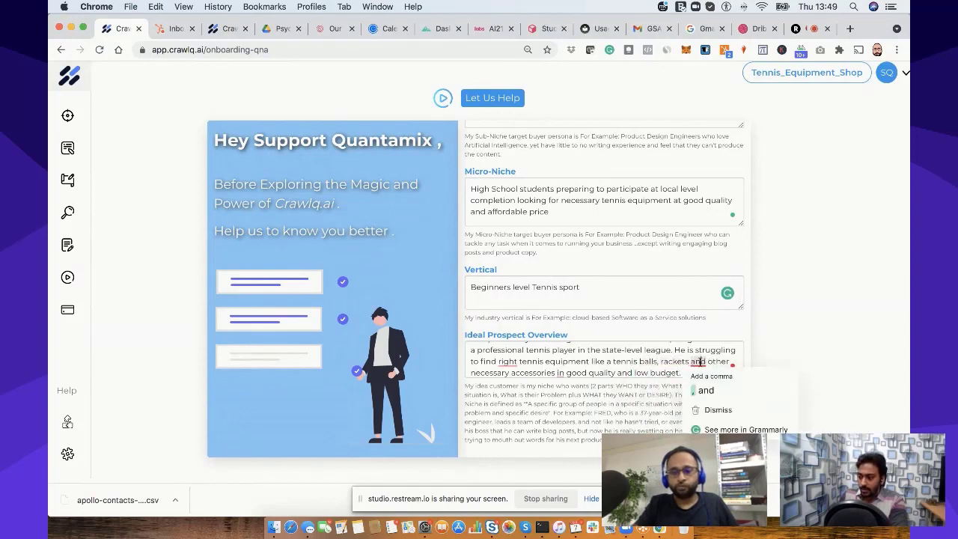
- Apply the suggested corrections "the right", "a tennis ball" and the comma before "and" in the Ideal Prospect Overview
mouse_move(515, 357)
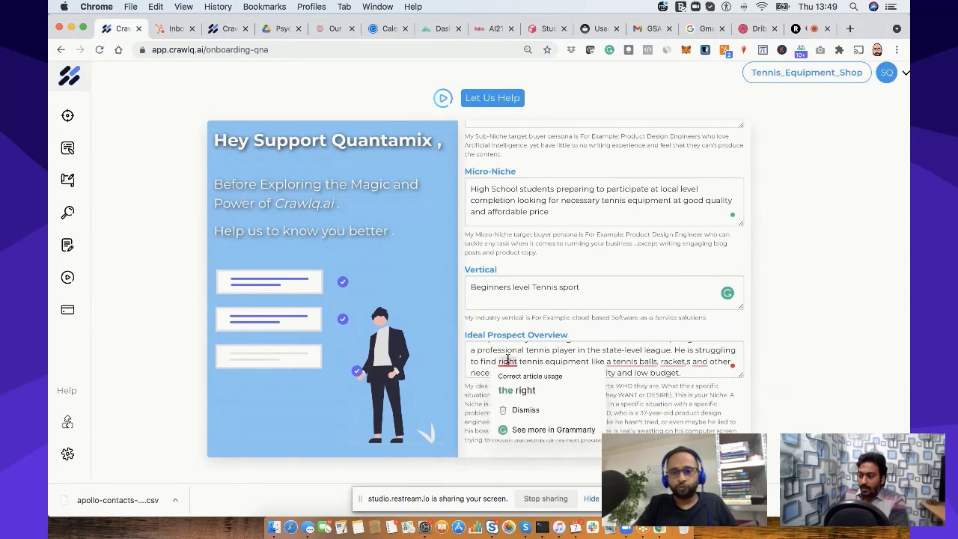
click(524, 390)
mouse_move(631, 362)
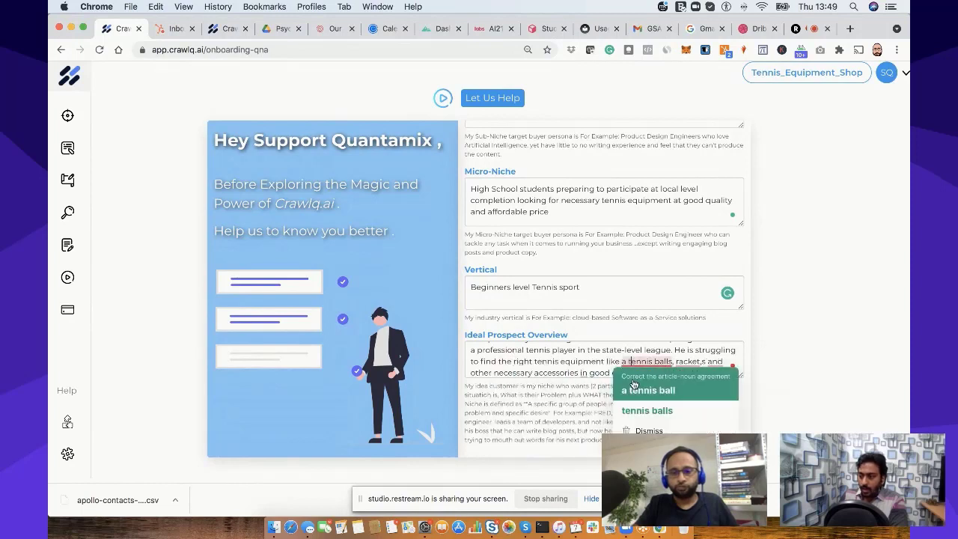
click(643, 389)
mouse_move(706, 363)
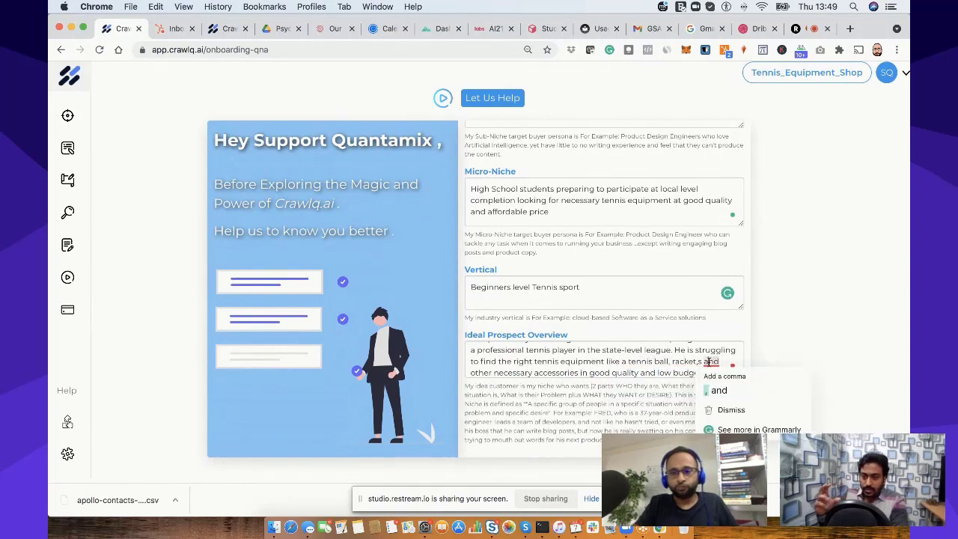
click(714, 385)
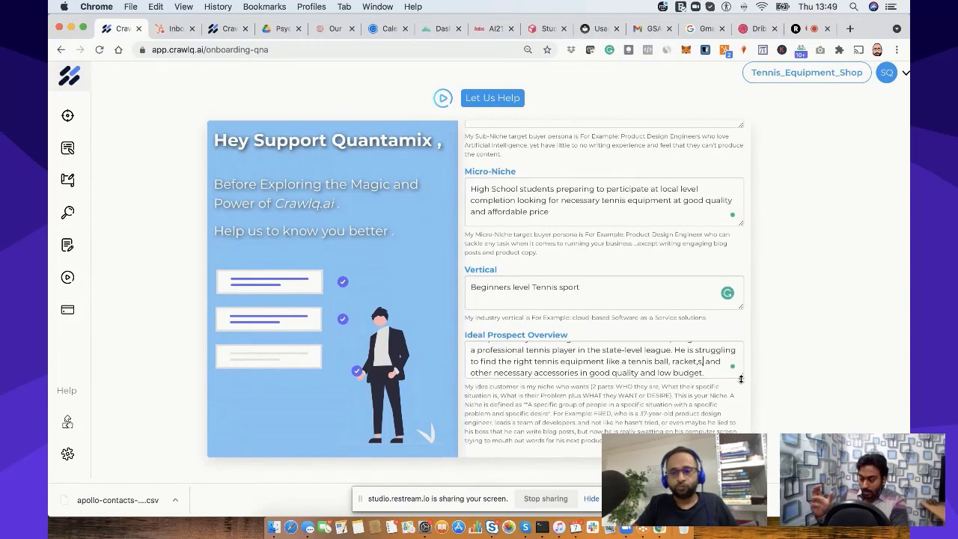
- Enlarge the Ideal Prospect Overview box to fit its whole text and submit the questionnaire
drag(741, 376, 743, 393)
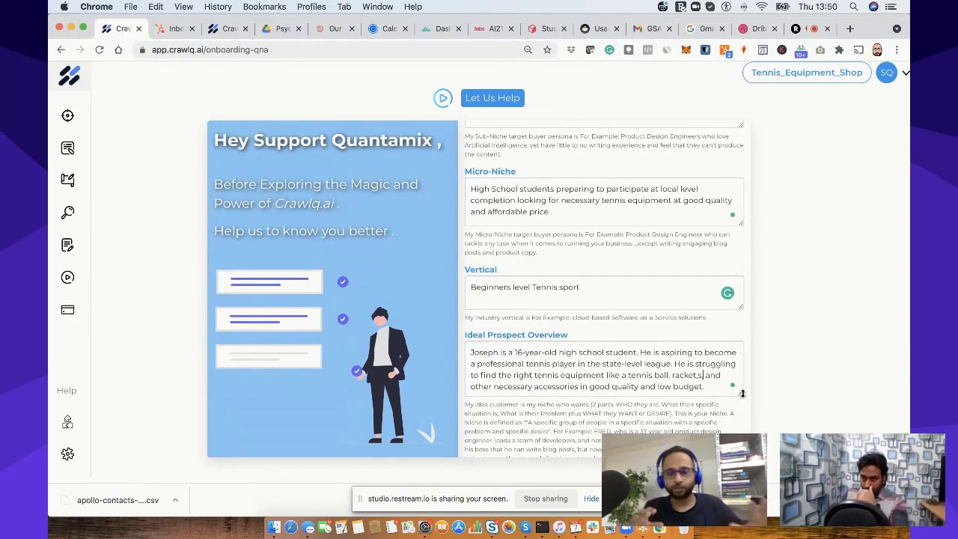
scroll(695, 385, down, 1)
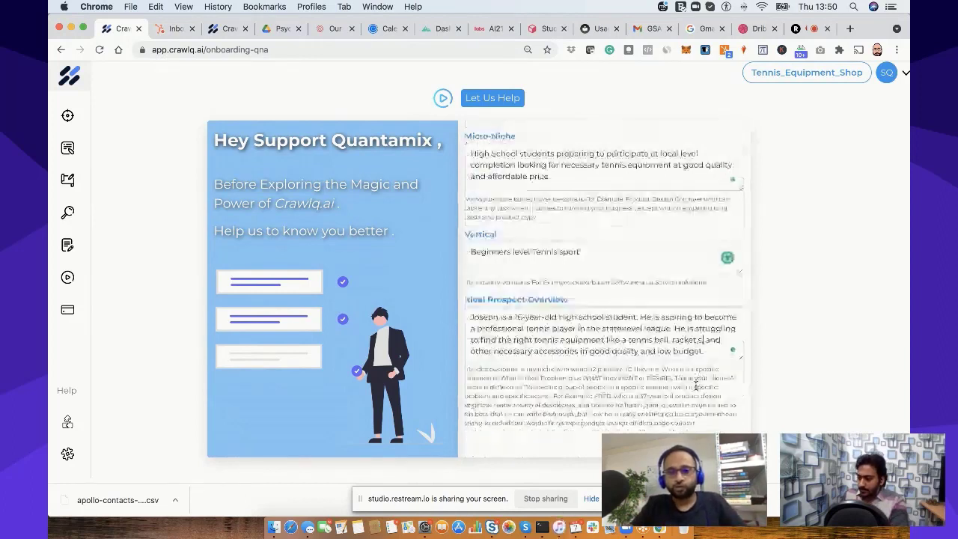
scroll(604, 285, up, 1)
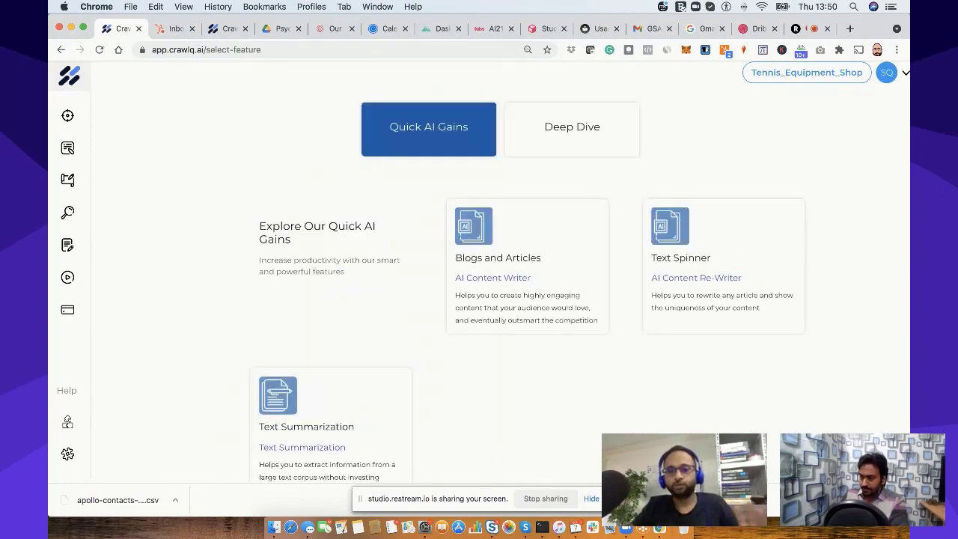
- Open the Niche category of Buyer Persona Research from the Deep Dive features
click(595, 127)
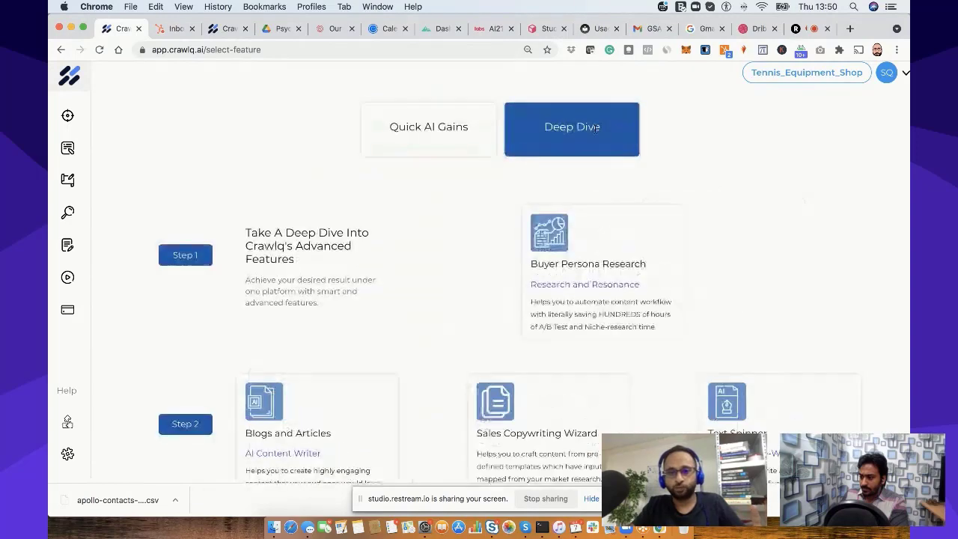
click(584, 277)
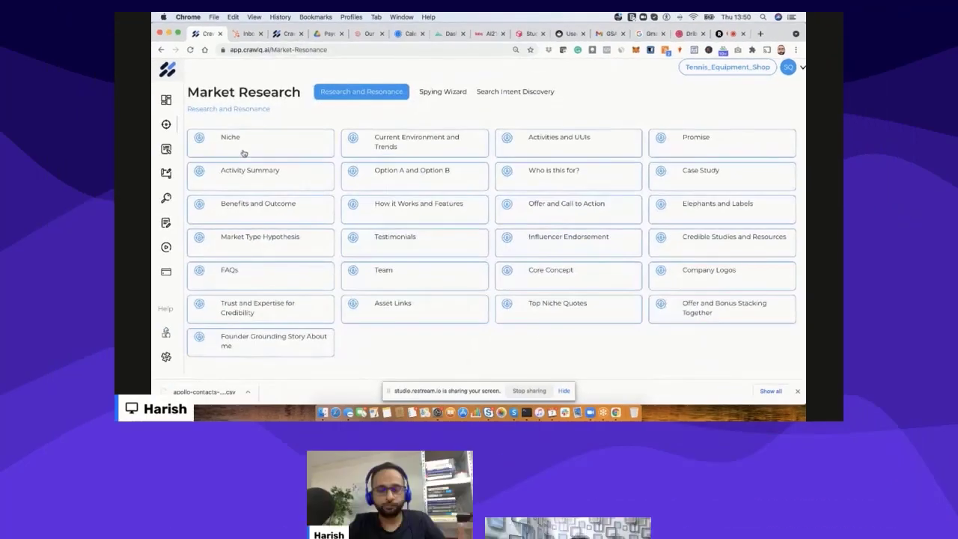
click(168, 184)
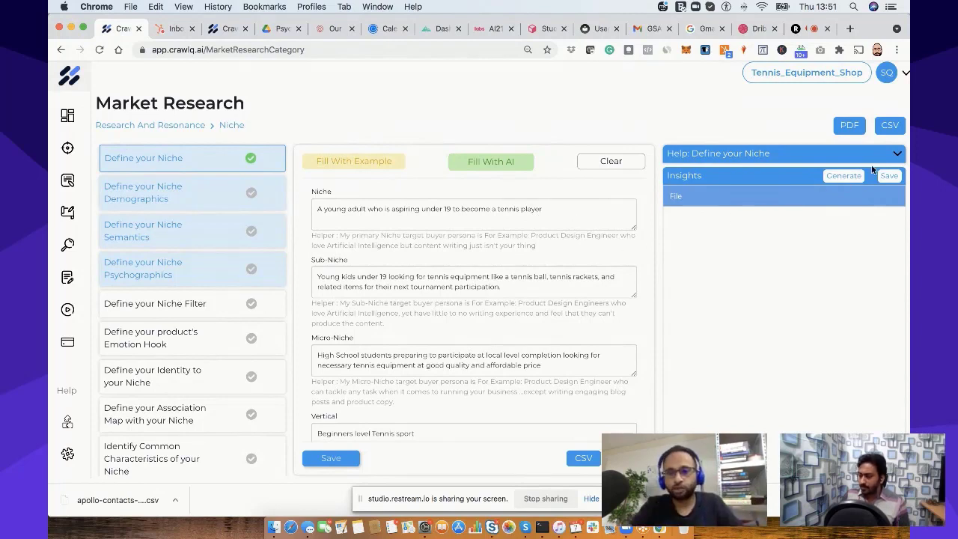
- Generate insights for the Define your Niche answers and read through them down to the Ideal Prospect Overview
click(844, 177)
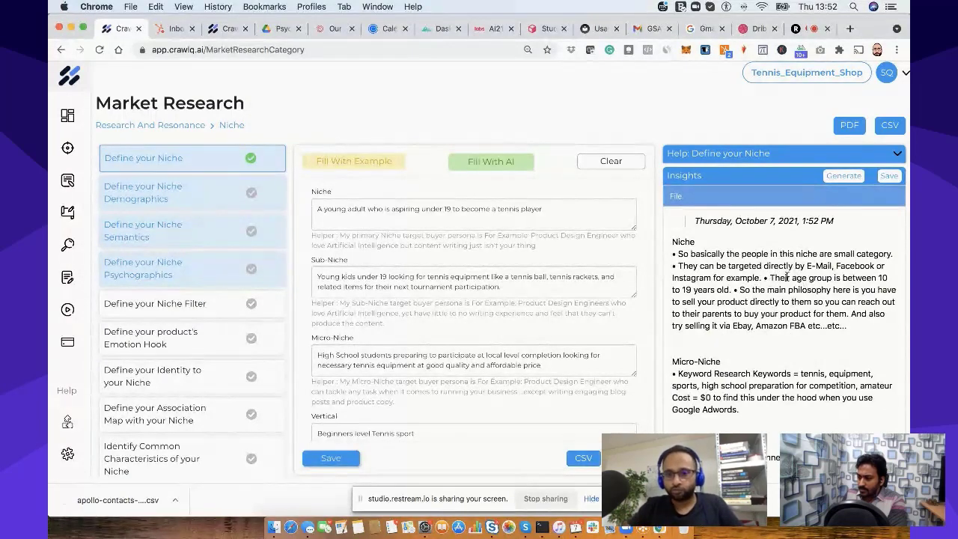
scroll(786, 275, down, 3)
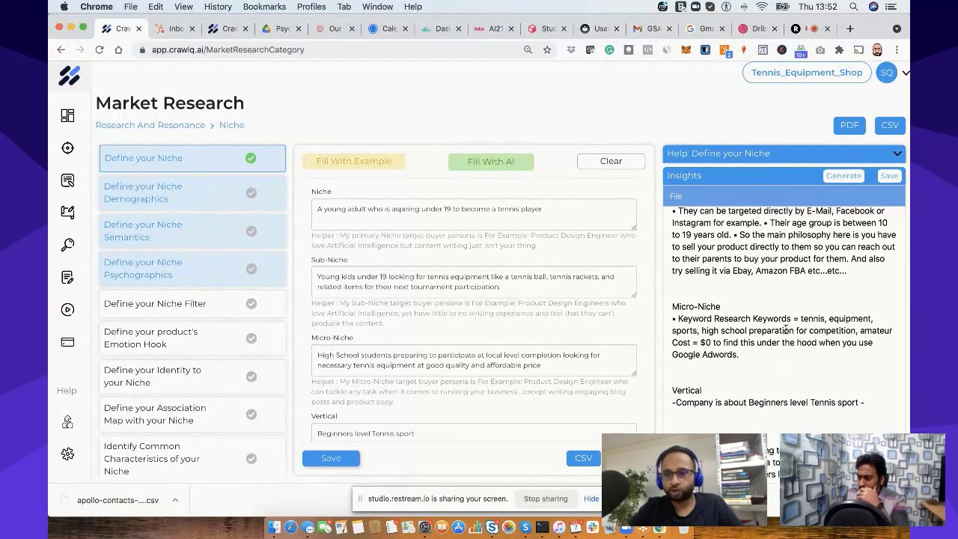
scroll(681, 345, down, 1)
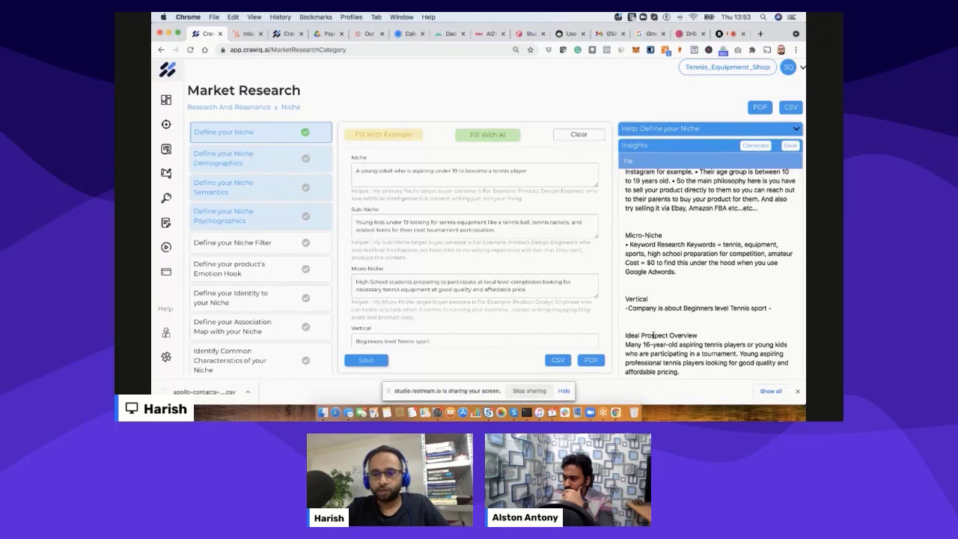
- Generate a second set of insights for the Define your Niche answers and go through it to the end
click(758, 146)
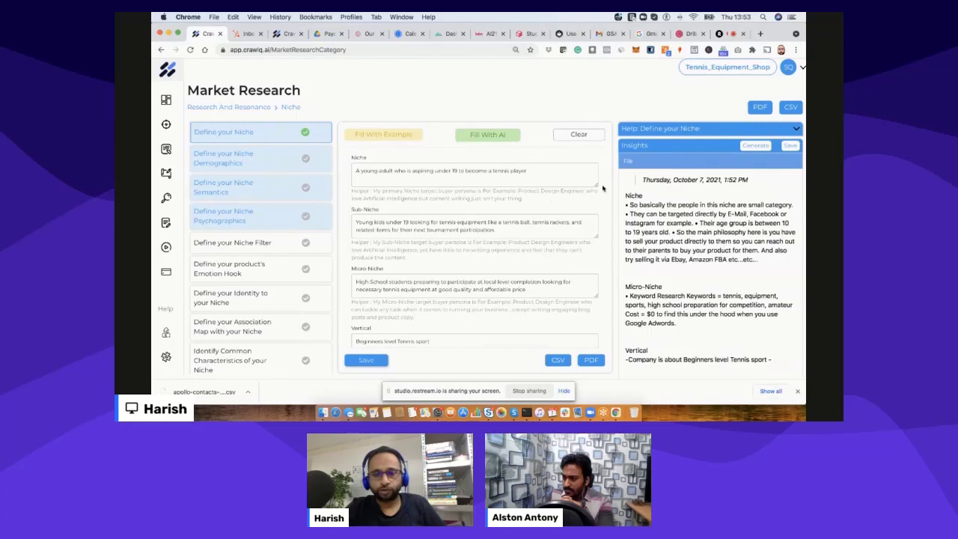
scroll(730, 223, down, 1)
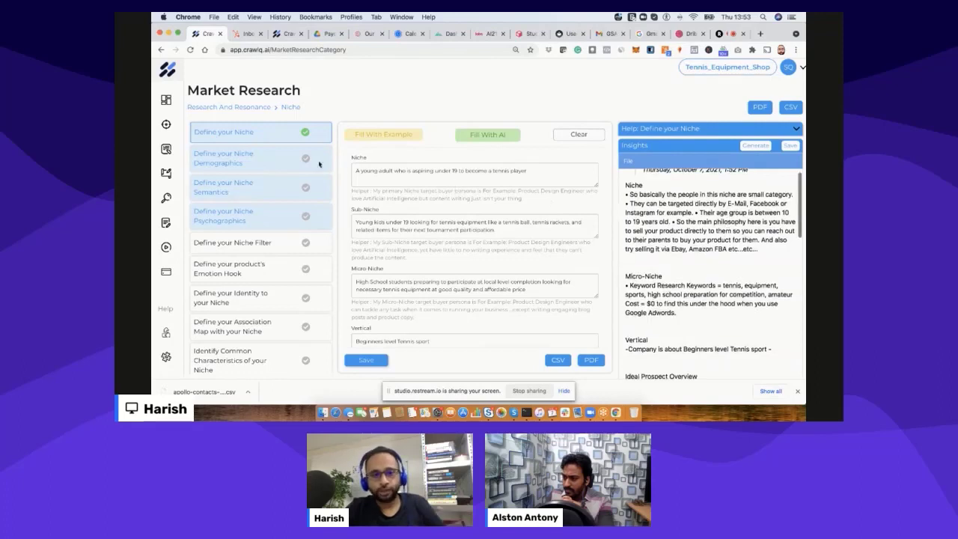
scroll(716, 292, down, 10)
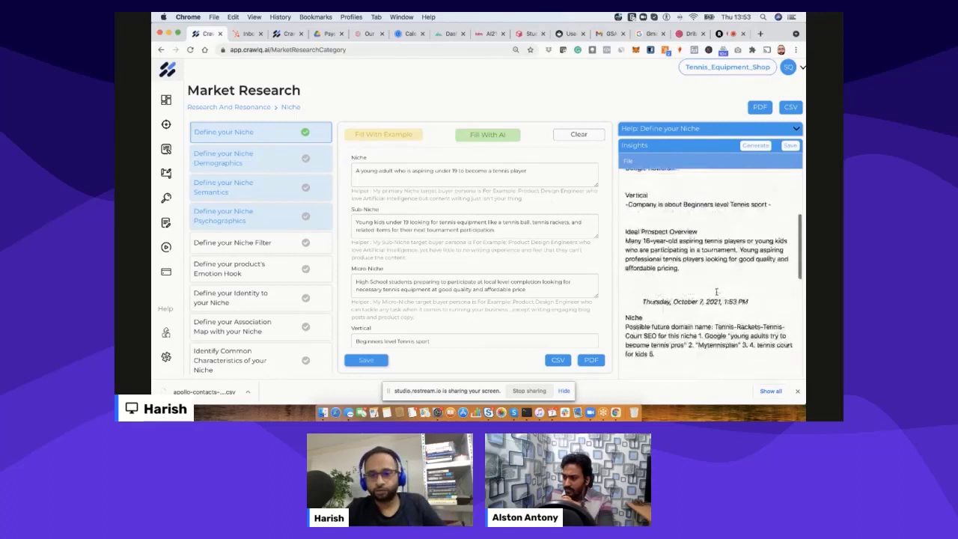
scroll(717, 292, down, 8)
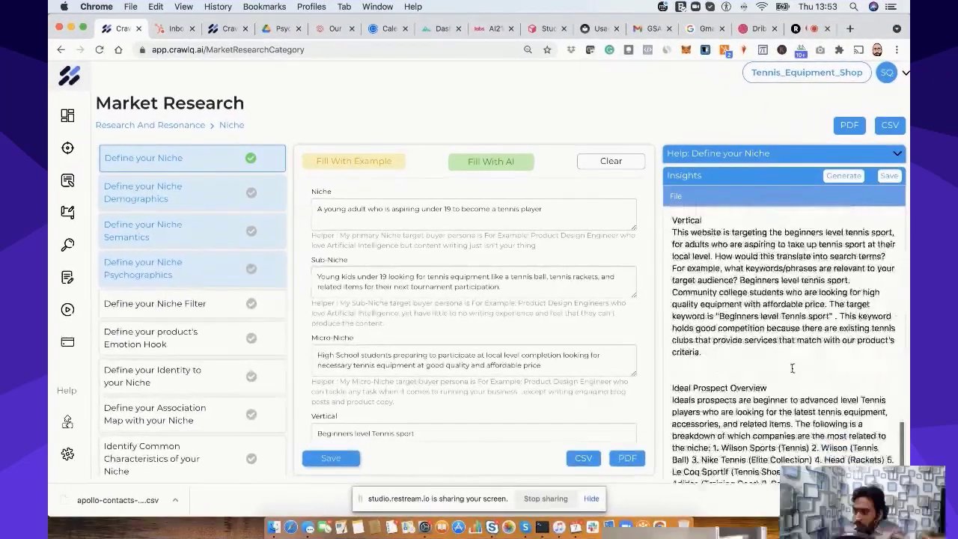
- Review both generated sets of insights, examining the newer set's Niche, Sub-Niche and Micro-Niche paragraphs
scroll(717, 292, up, 10)
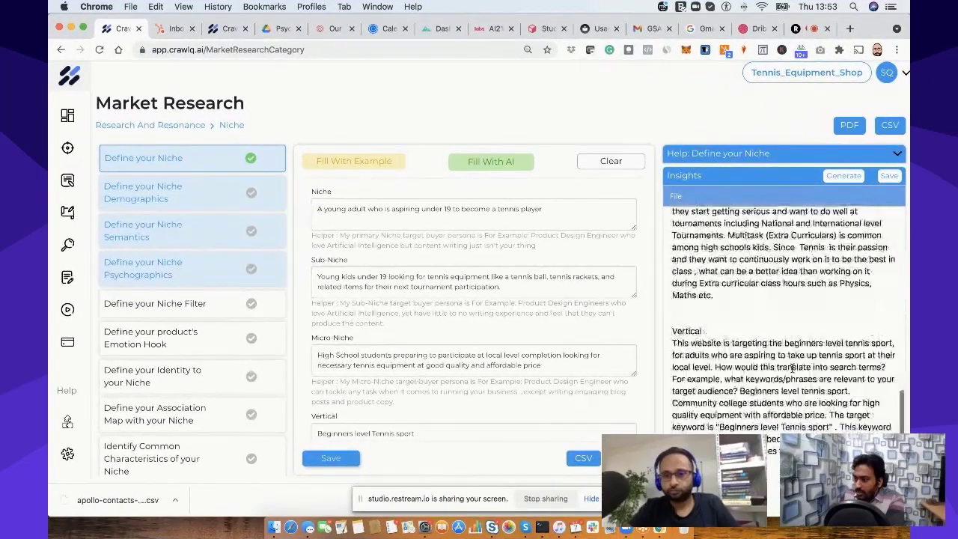
scroll(791, 369, up, 10)
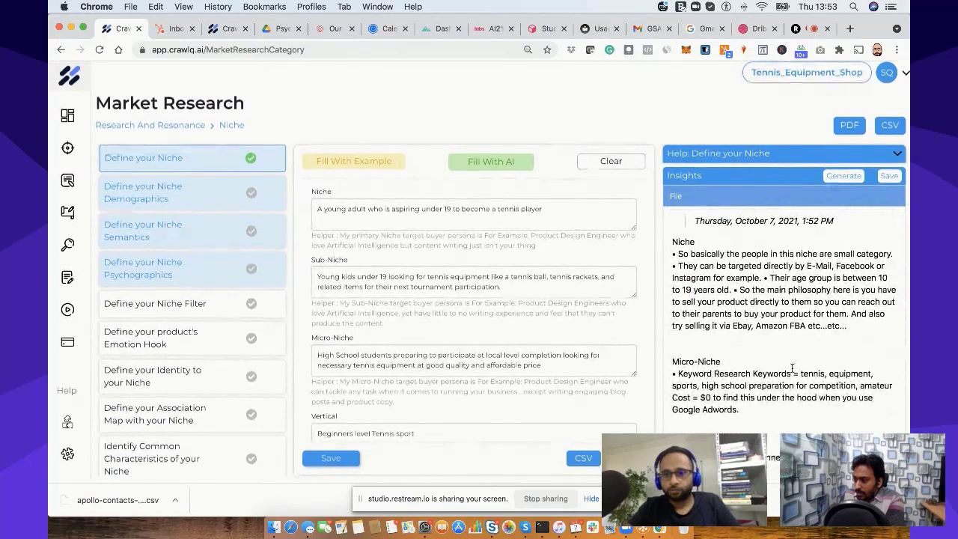
scroll(792, 368, down, 10)
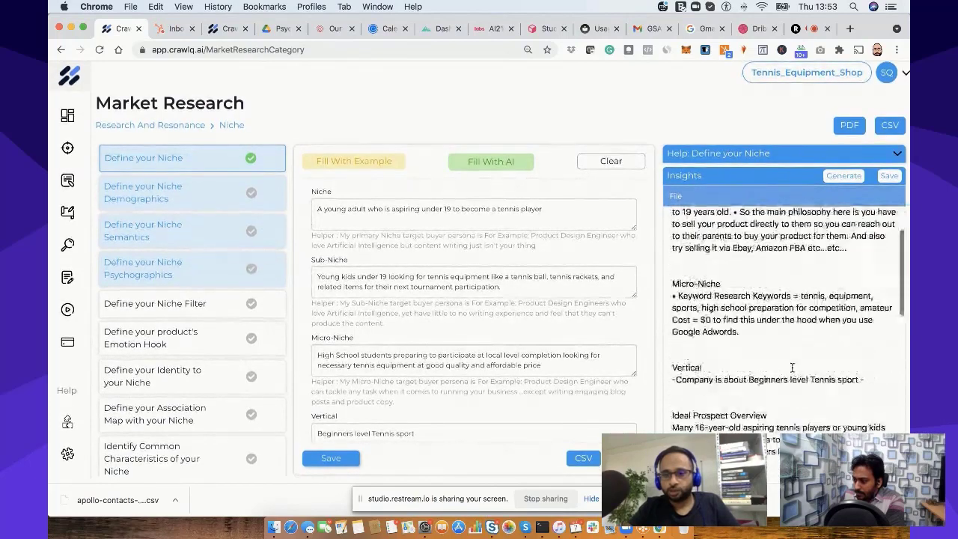
scroll(793, 369, down, 5)
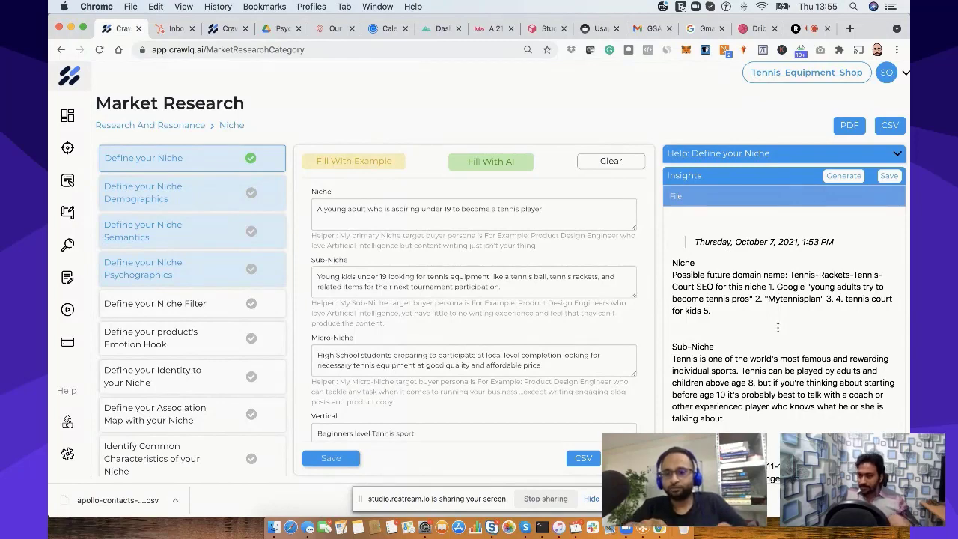
scroll(778, 328, down, 3)
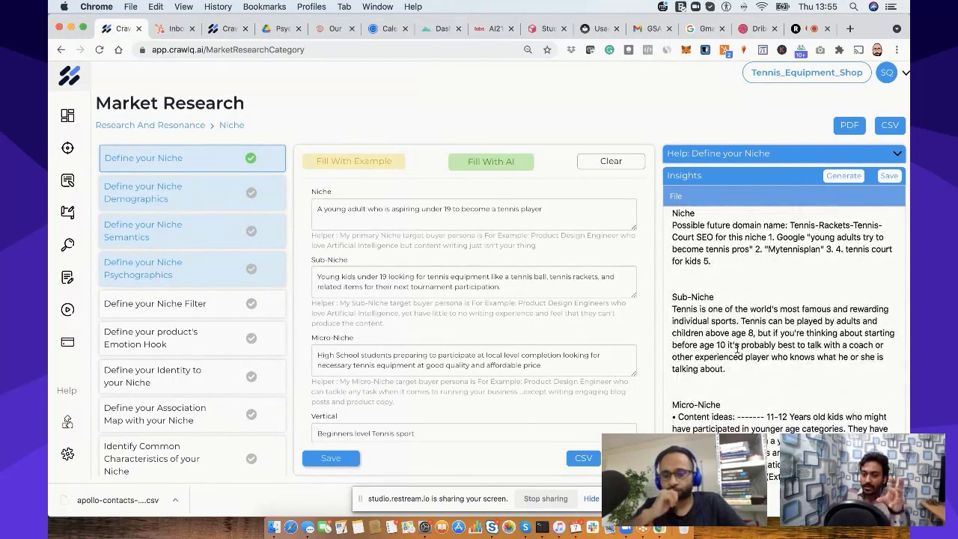
scroll(737, 348, down, 2)
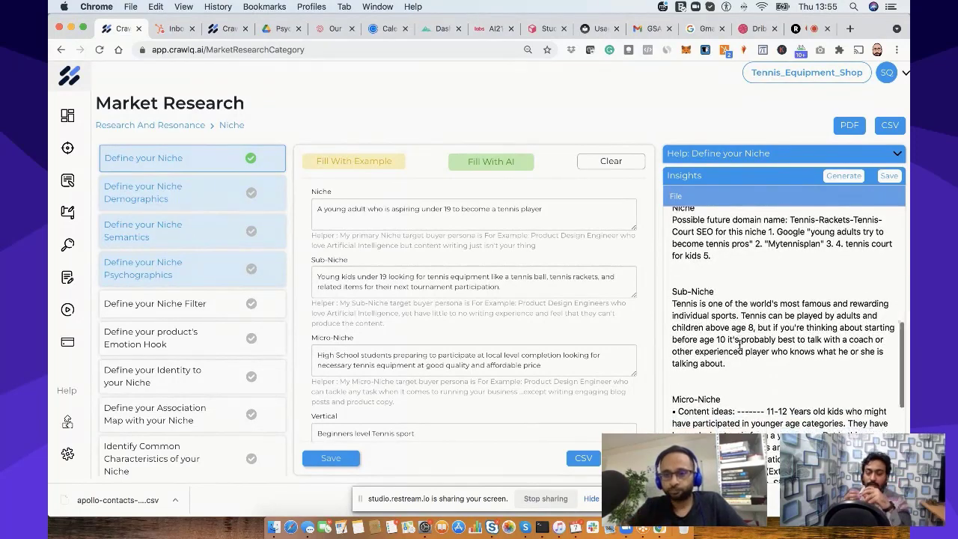
scroll(739, 343, up, 1)
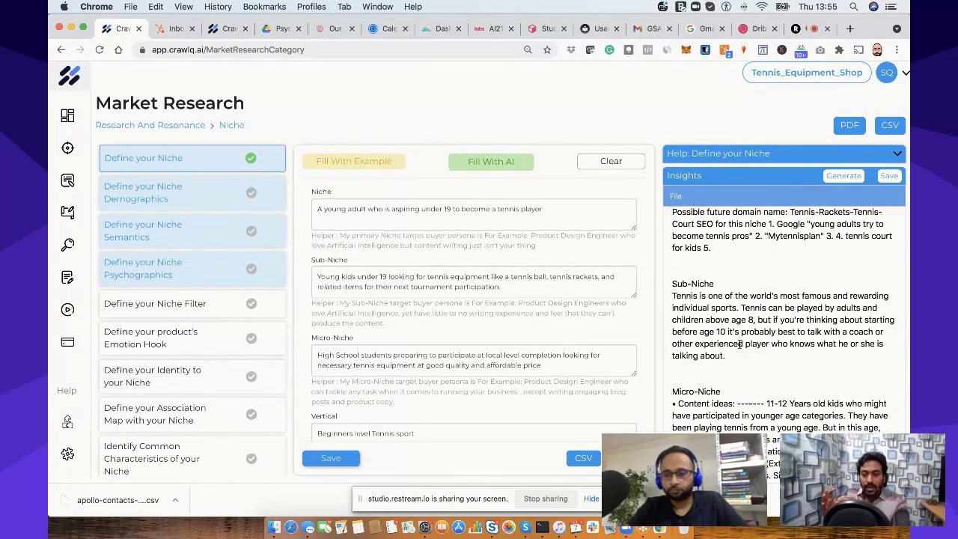
- Make the newer Sub-Niche insight bold from "but if you're thinking about starting before age 10" to the end of its paragraph
scroll(740, 344, up, 5)
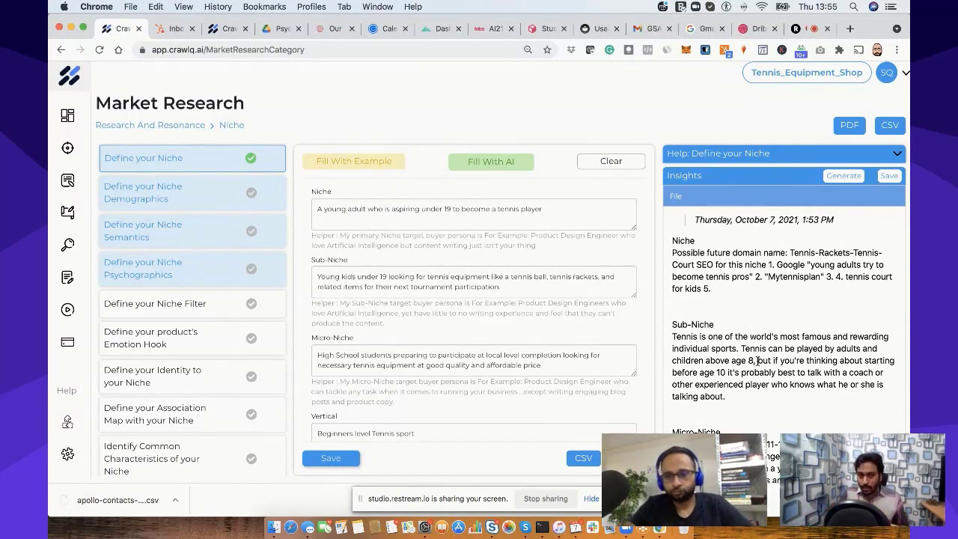
drag(757, 360, 765, 399)
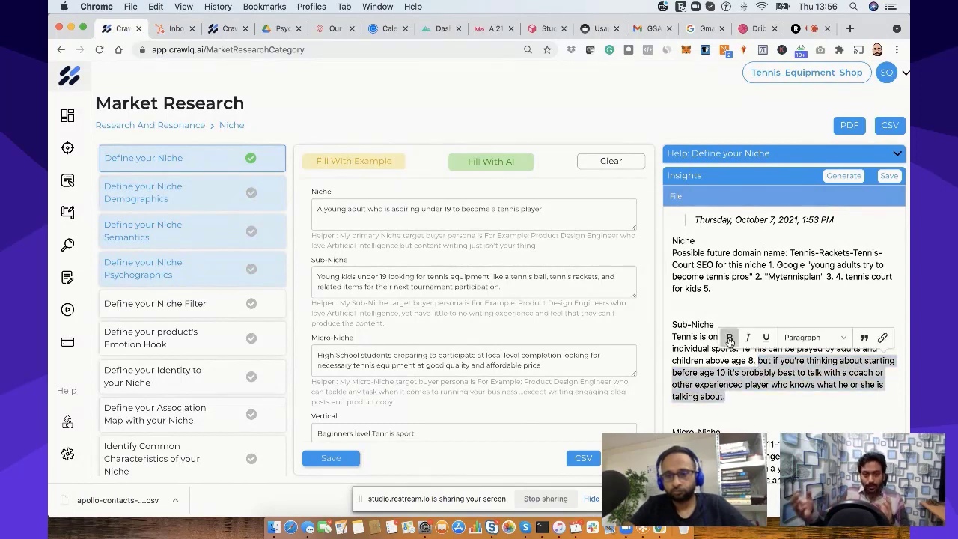
click(734, 341)
click(812, 405)
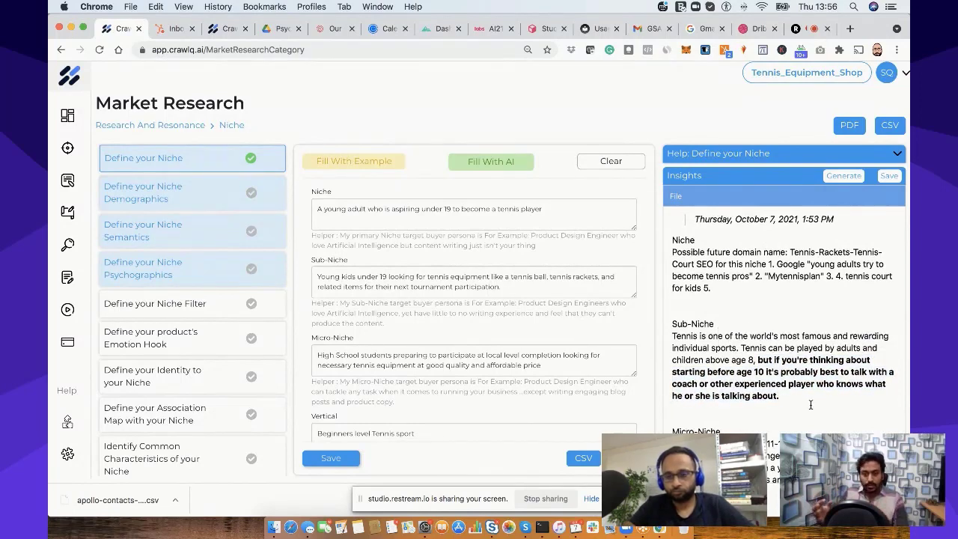
scroll(810, 405, down, 2)
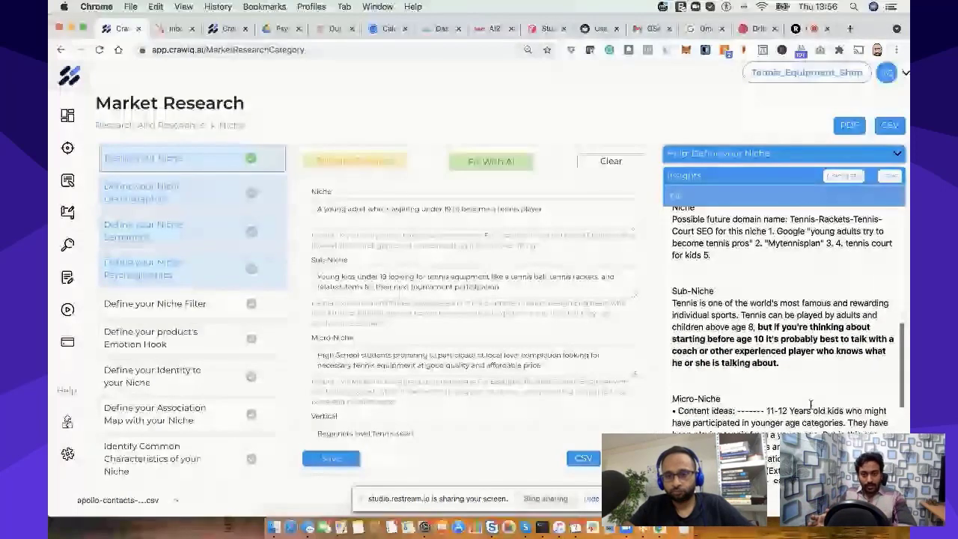
scroll(810, 405, up, 1)
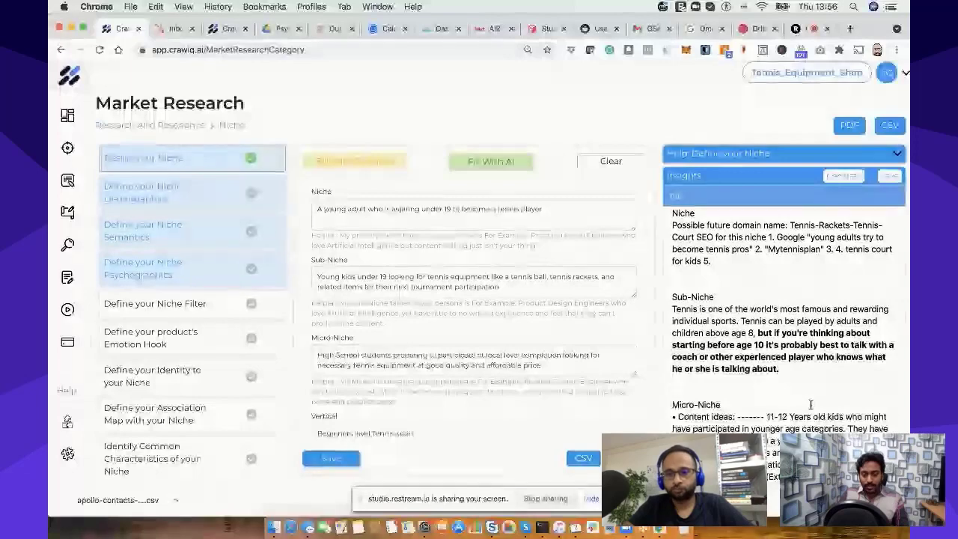
scroll(810, 405, down, 1)
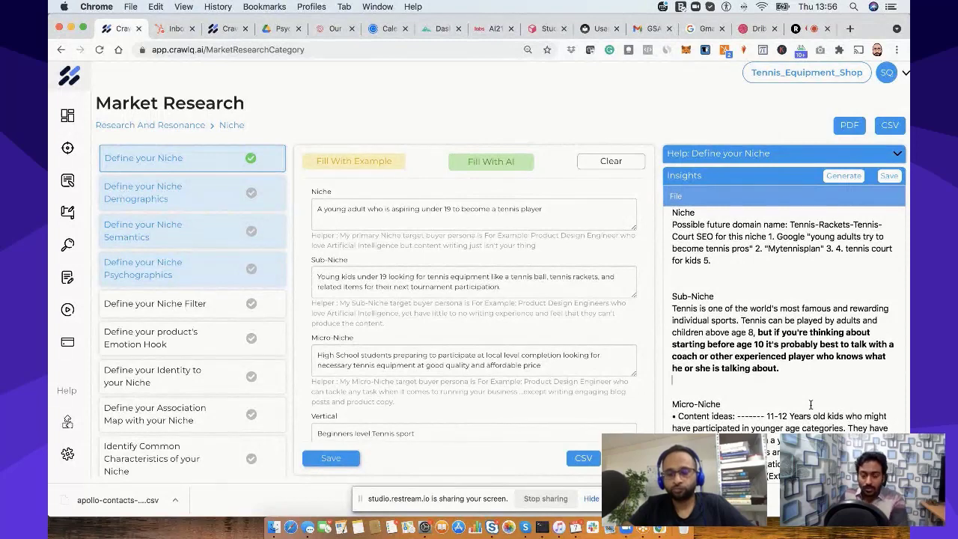
scroll(810, 405, down, 1)
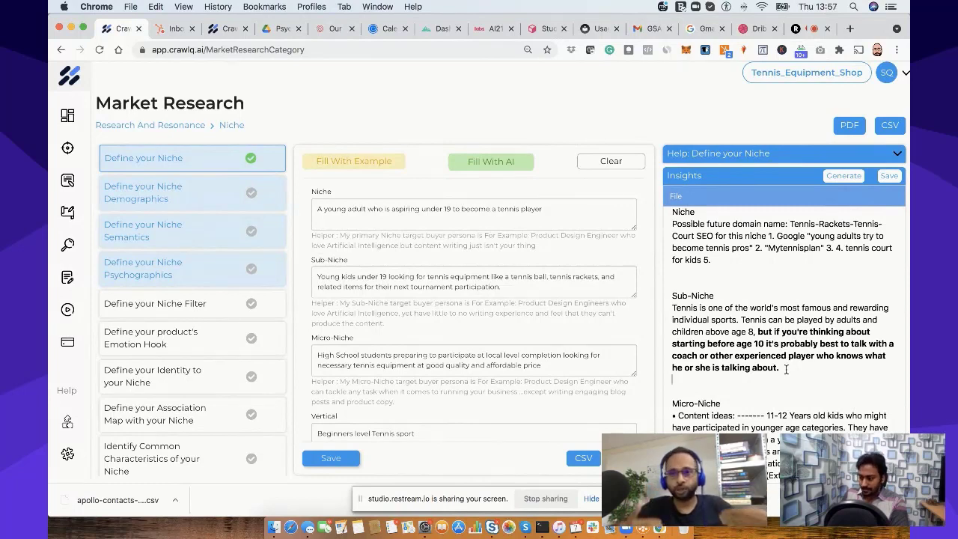
- Read the newer Micro-Niche, Vertical and Ideal Prospect Overview insights, then save the Define your Niche insights
scroll(786, 369, down, 3)
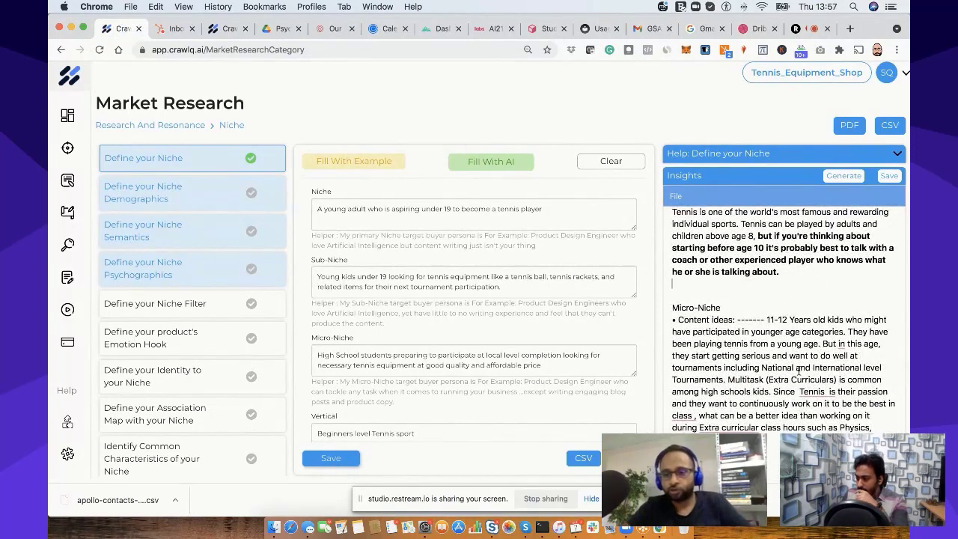
scroll(792, 379, down, 1)
scroll(792, 380, down, 5)
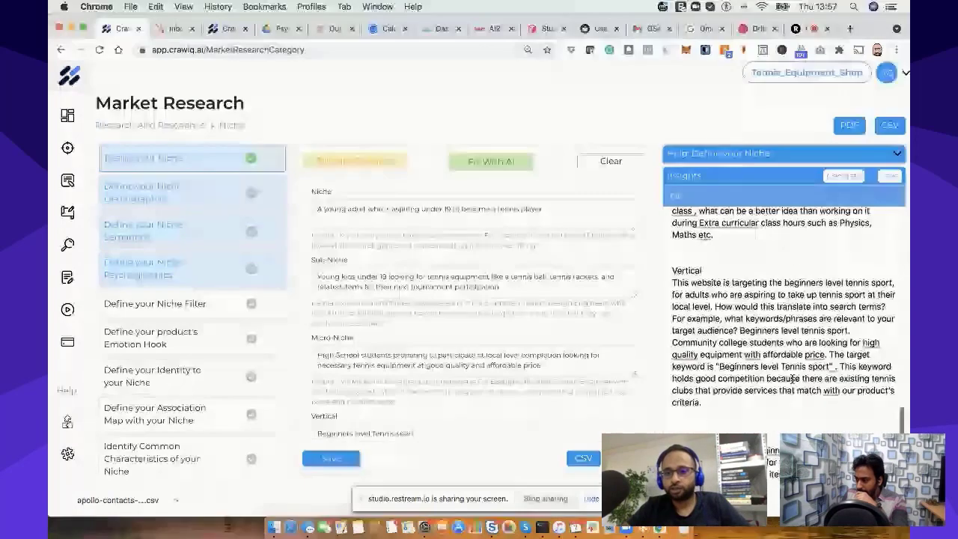
scroll(792, 380, down, 3)
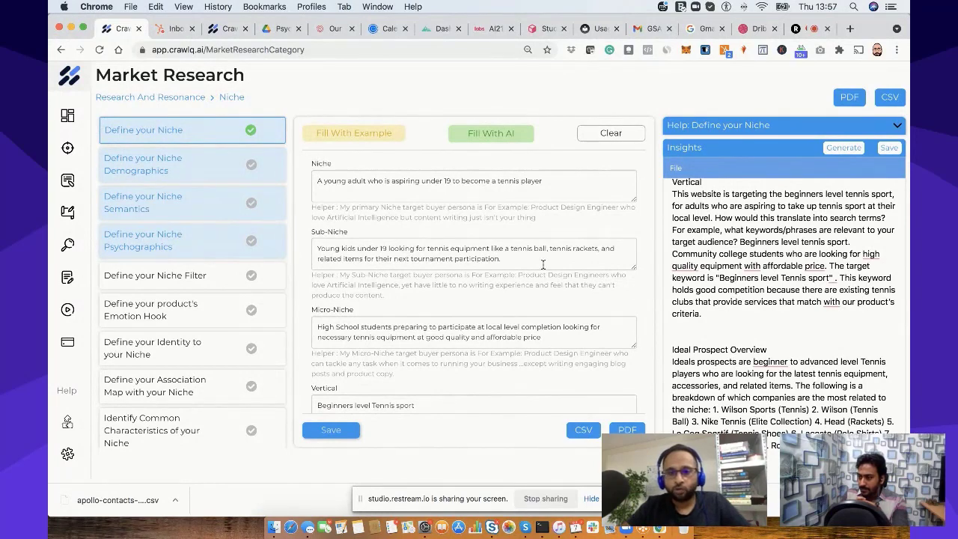
scroll(733, 244, up, 5)
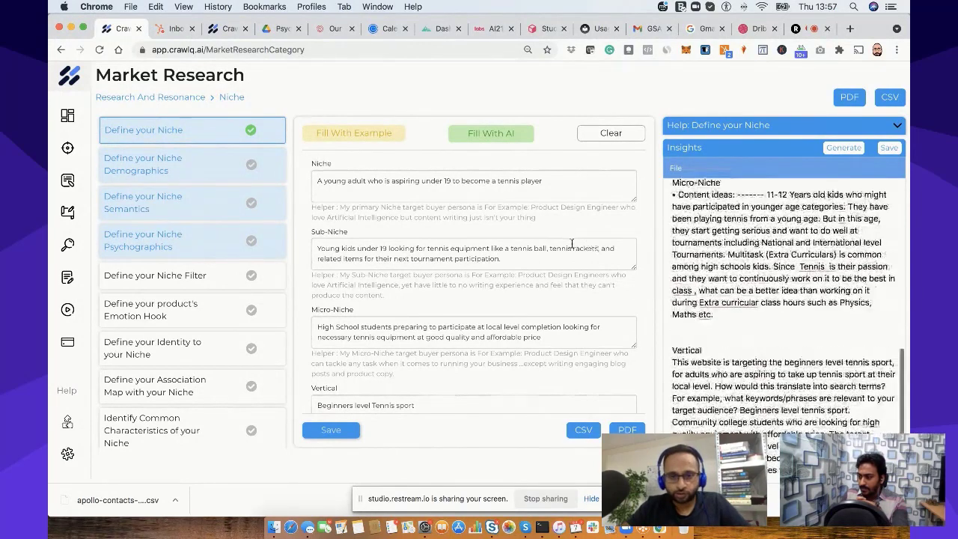
click(522, 263)
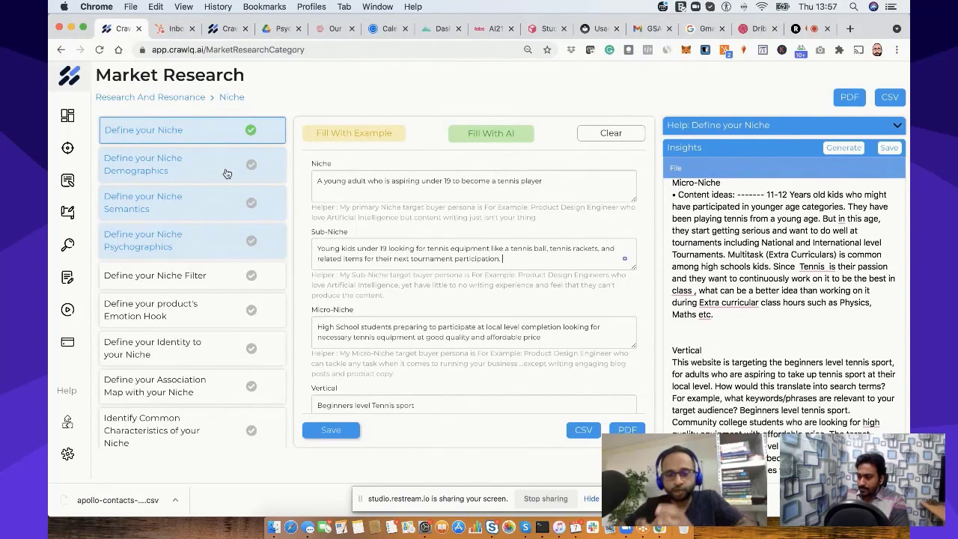
click(889, 149)
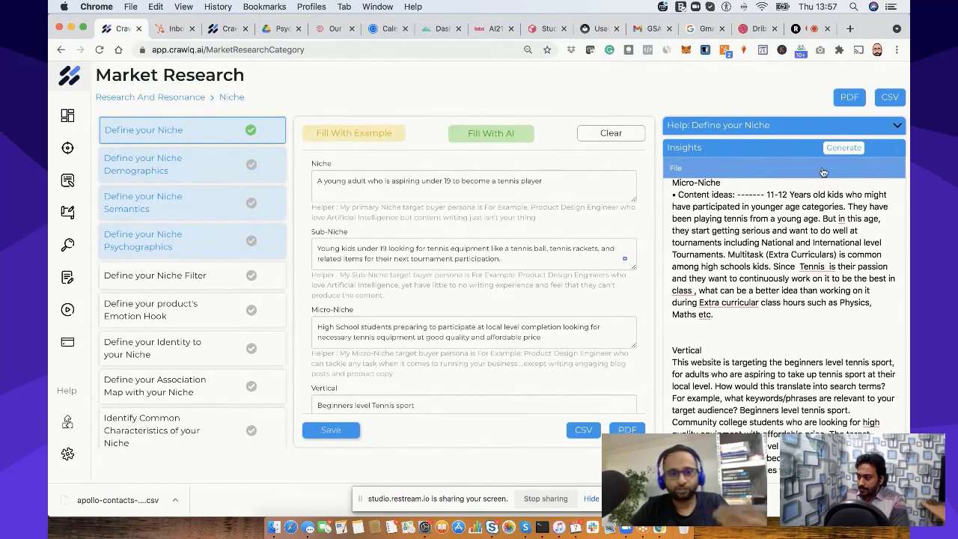
click(141, 165)
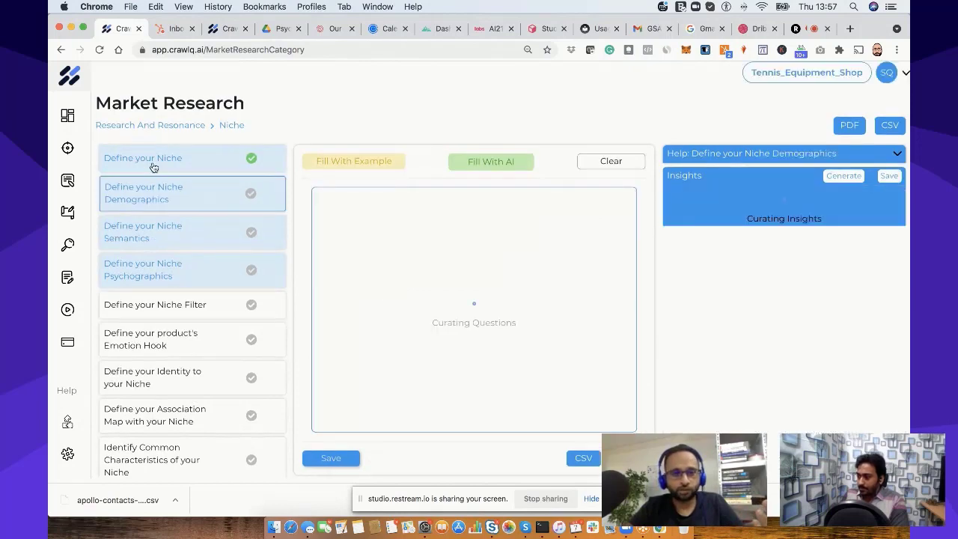
click(360, 207)
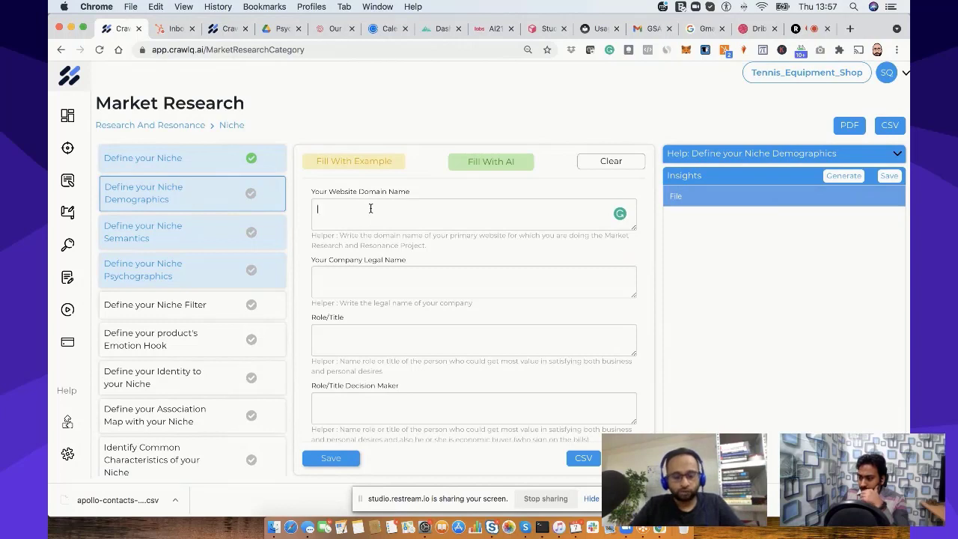
text(https)
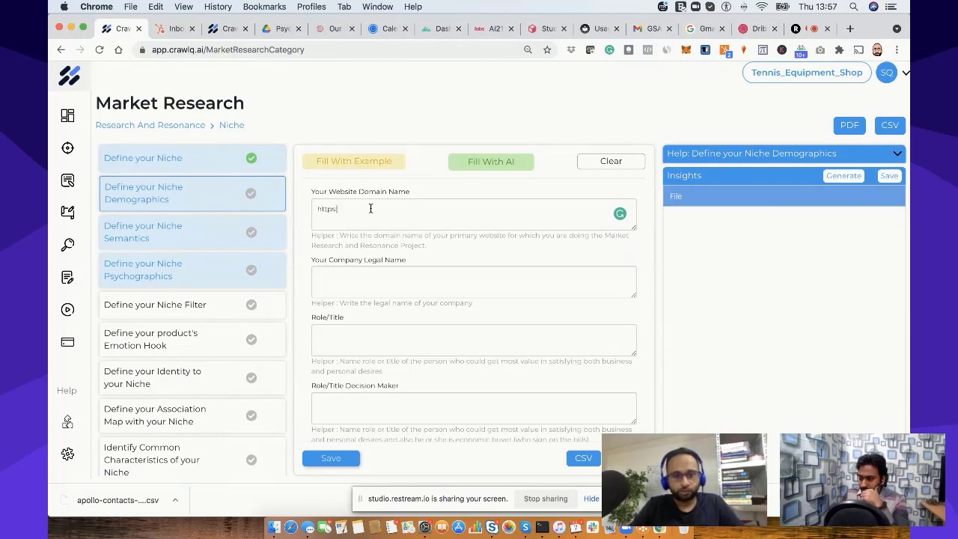
text(:/)
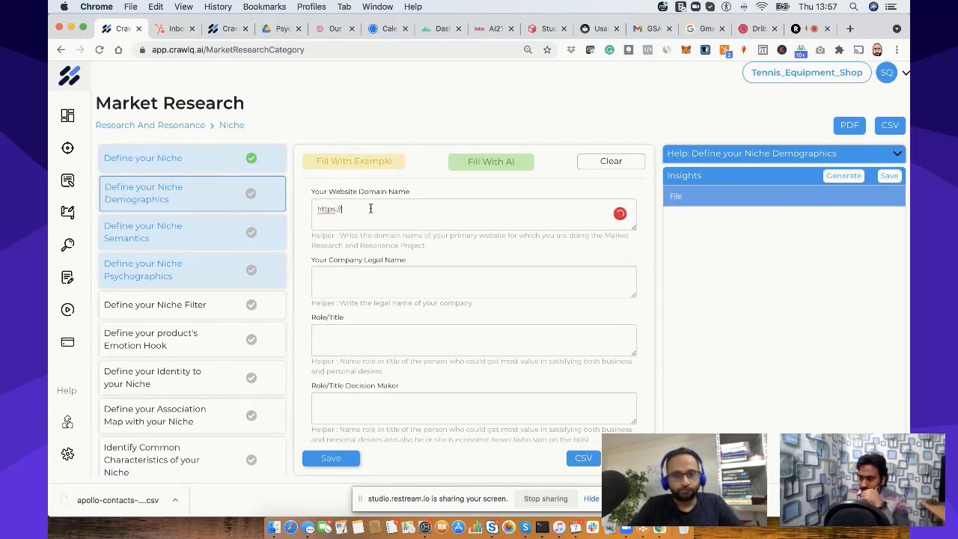
text(/tennis)
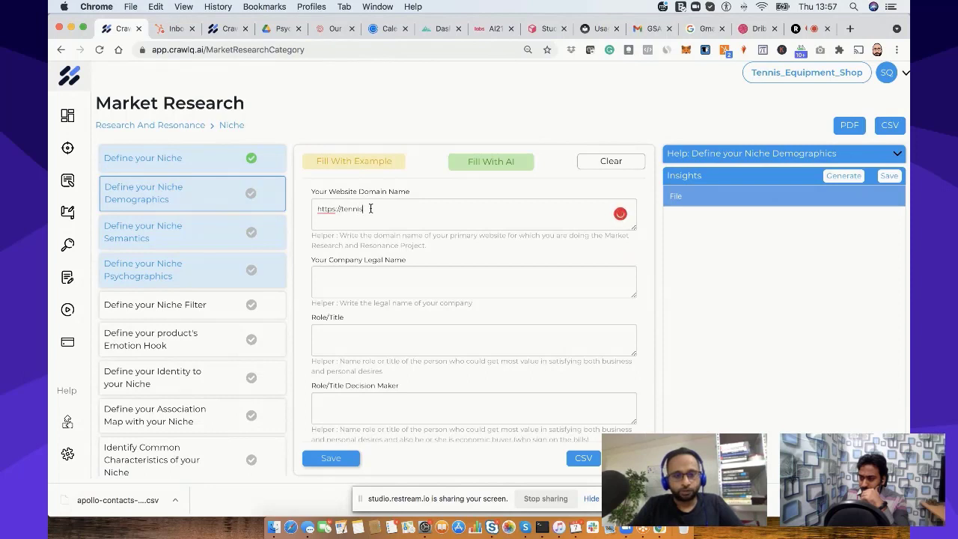
text(shop)
text(.nl)
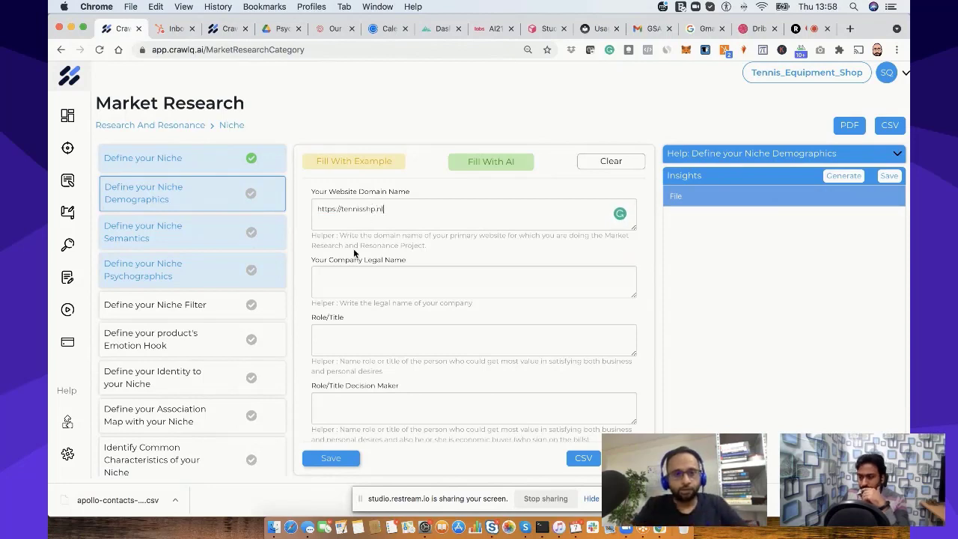
- Enter "Tennis Shop" as the company legal name
click(345, 283)
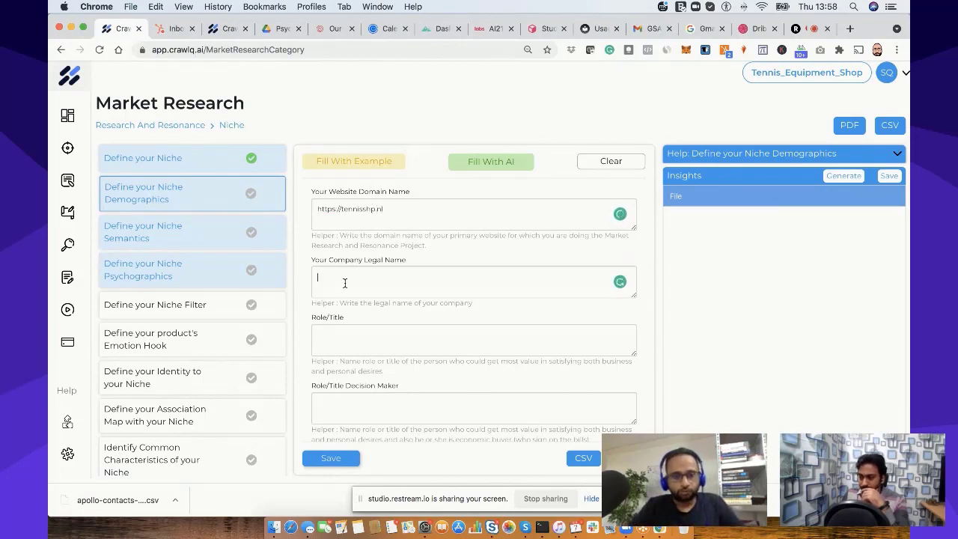
text(Tennis )
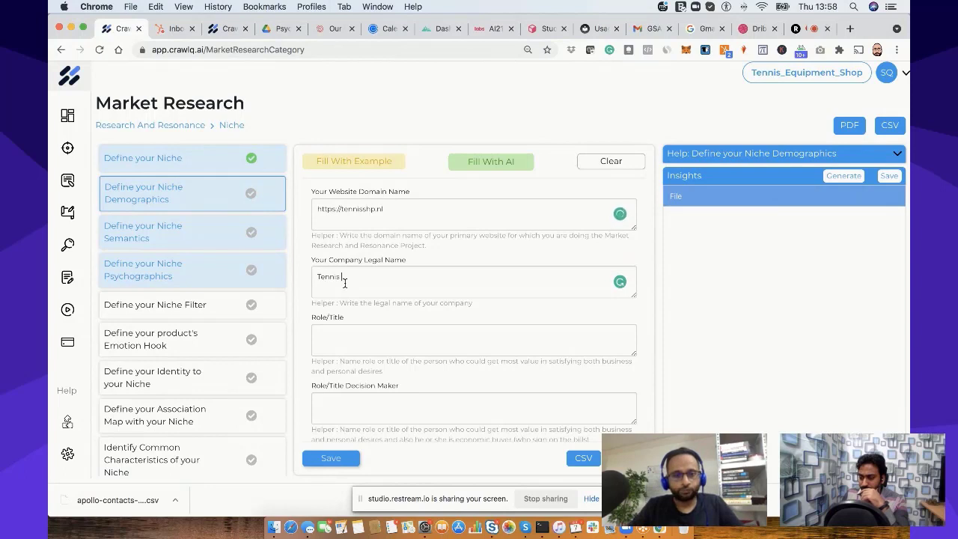
text(S)
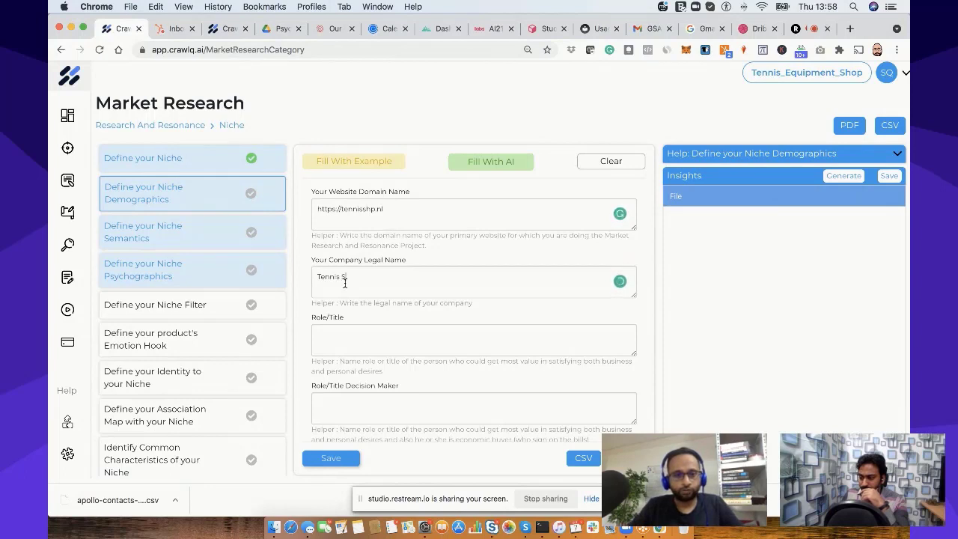
text(hop)
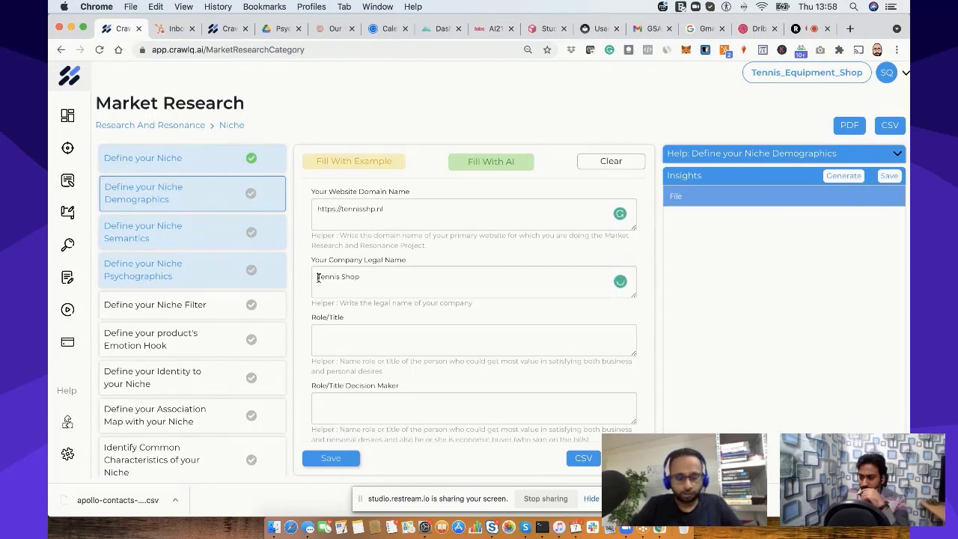
- Prefix the company legal name with "Holland" so that it reads "Holland Tennis Shop"
click(318, 279)
text(Pro)
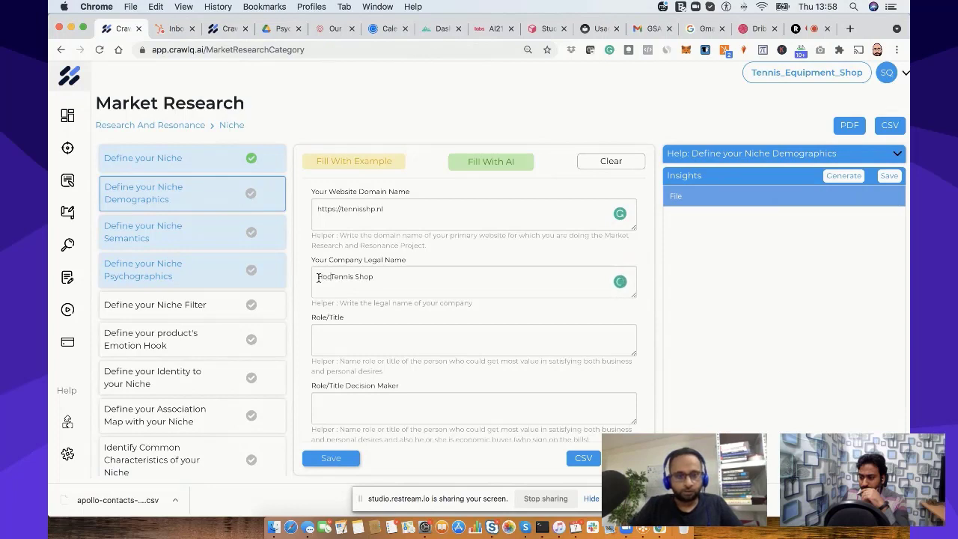
key(BackSpace)
key(BackSpace)
key(BackSpace)
text(Holland)
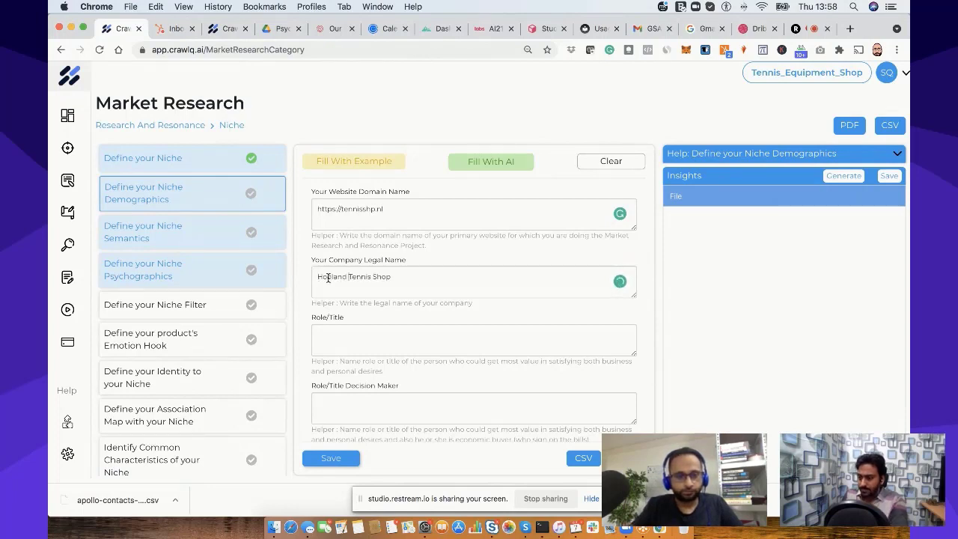
click(328, 278)
key(BackSpace)
key(BackSpace)
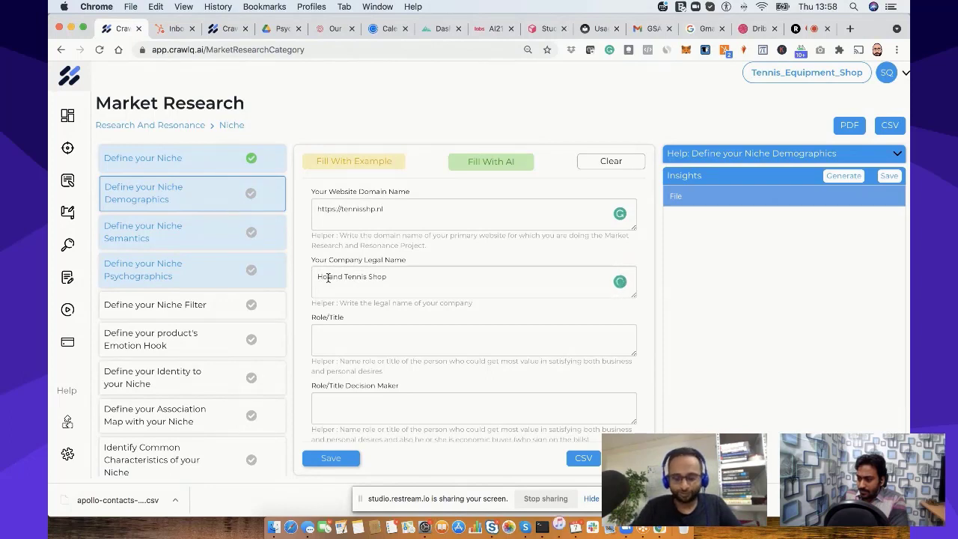
text(l)
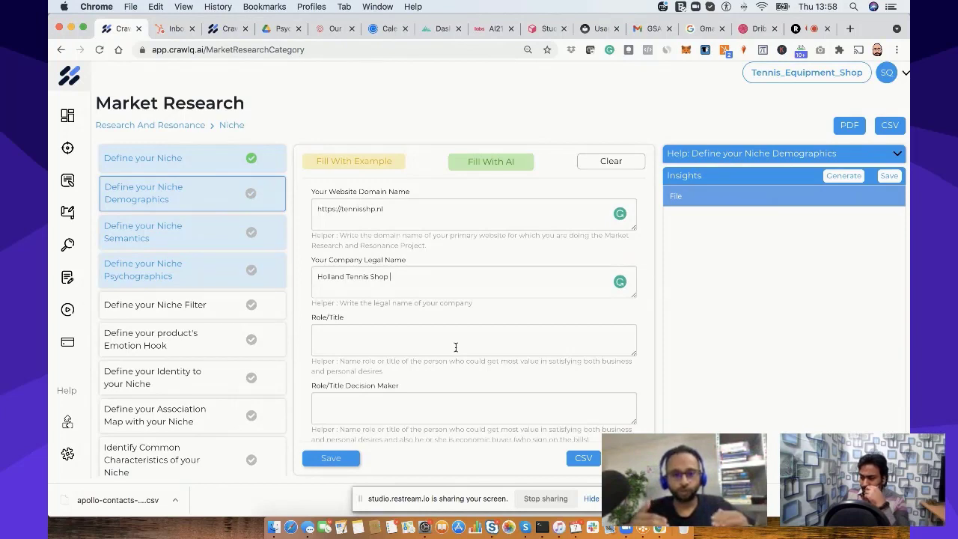
- Have AI fill in the remaining Define your Niche Demographics answers and hide the screen-sharing notice
click(494, 163)
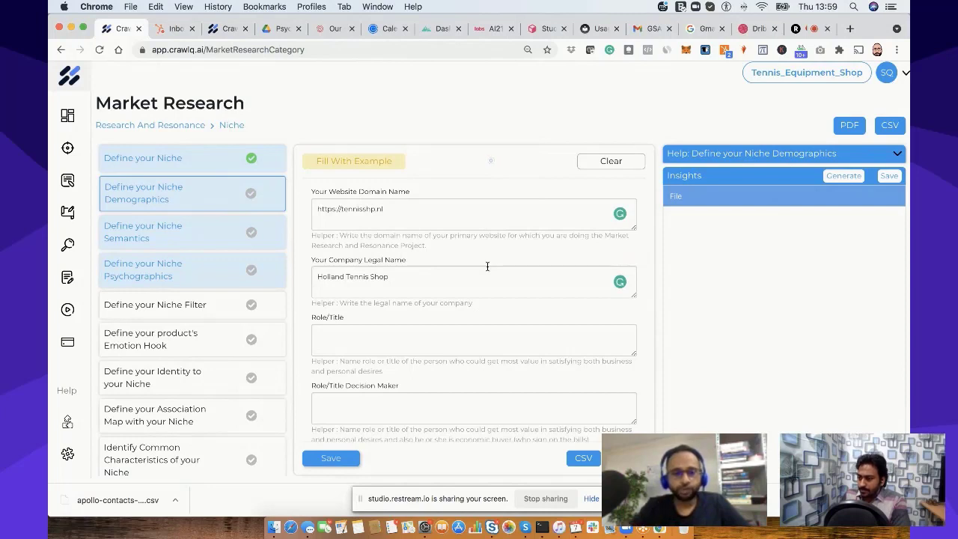
scroll(447, 317, down, 2)
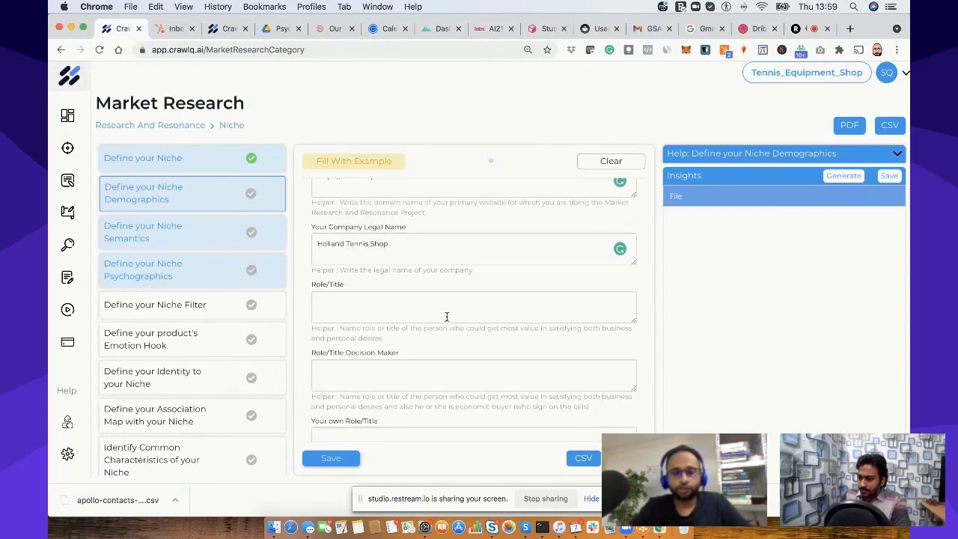
scroll(447, 317, up, 1)
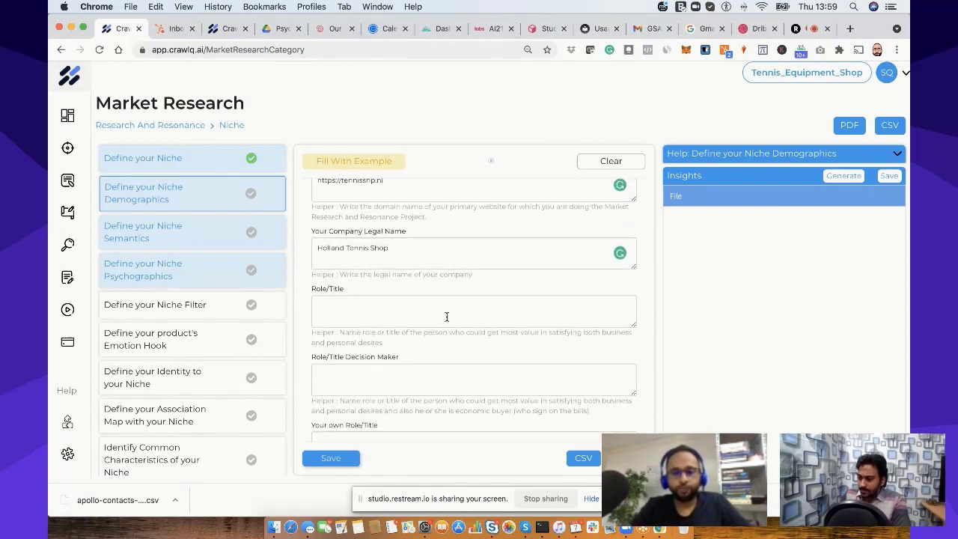
click(592, 499)
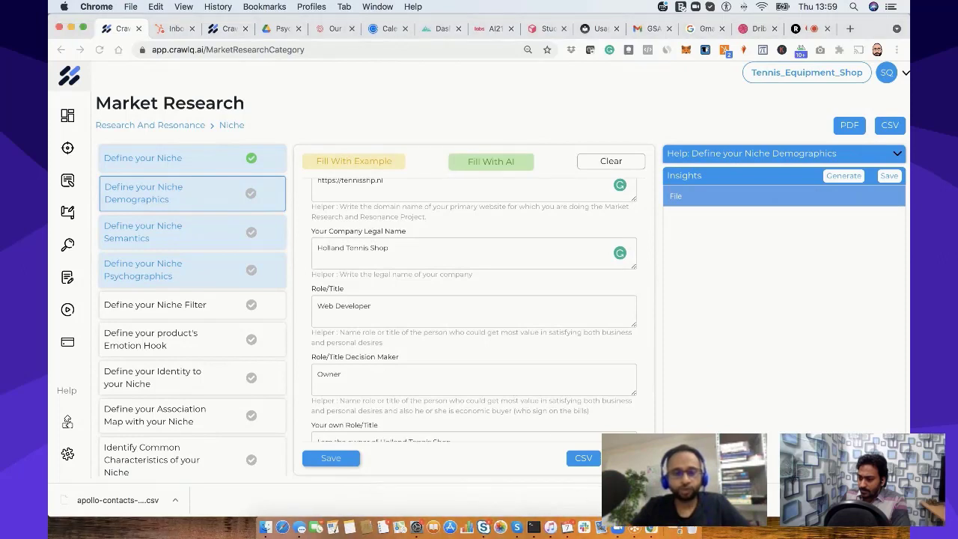
- Review the AI-filled Demographics answers from Role/Title through Age, Gender, Location and Occupation to Marital Status
scroll(534, 329, up, 2)
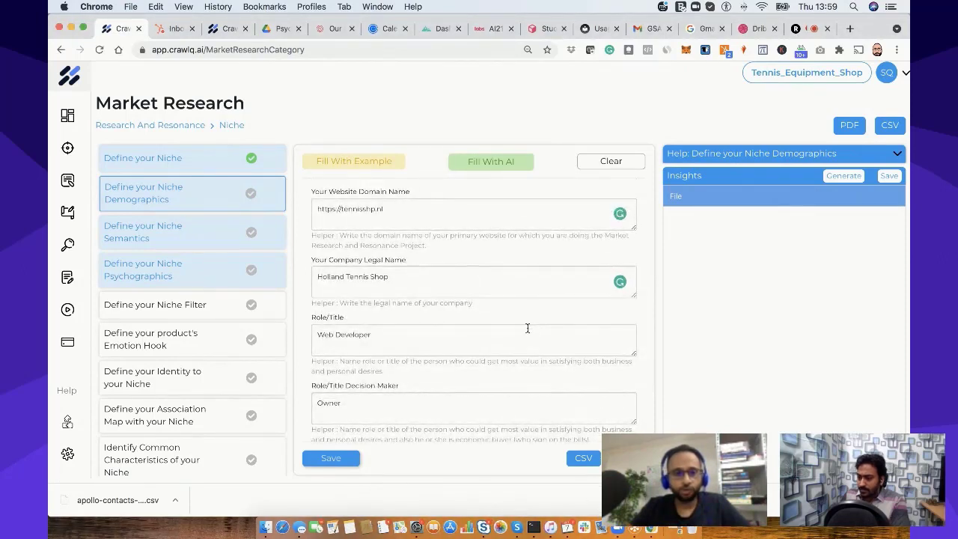
scroll(413, 325, down, 1)
scroll(414, 325, down, 1)
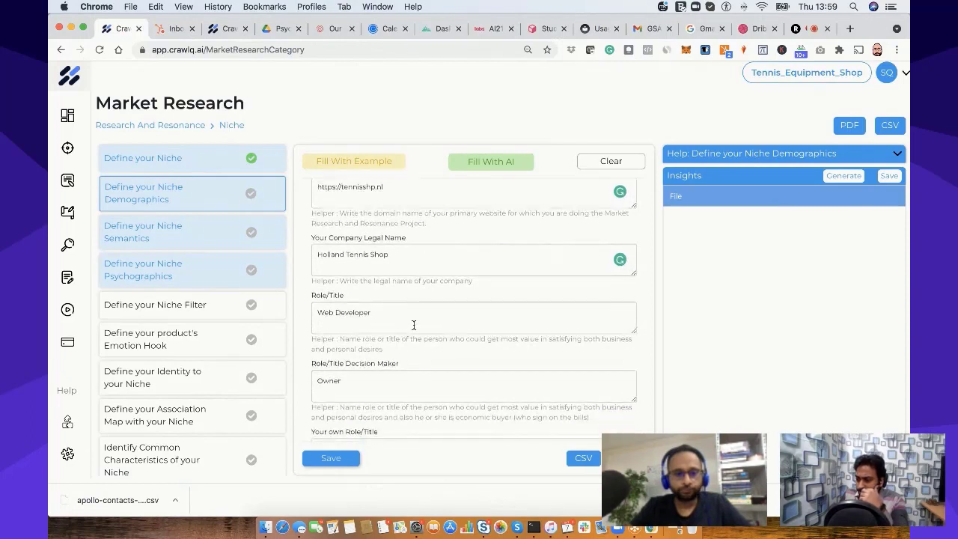
drag(316, 313, 381, 315)
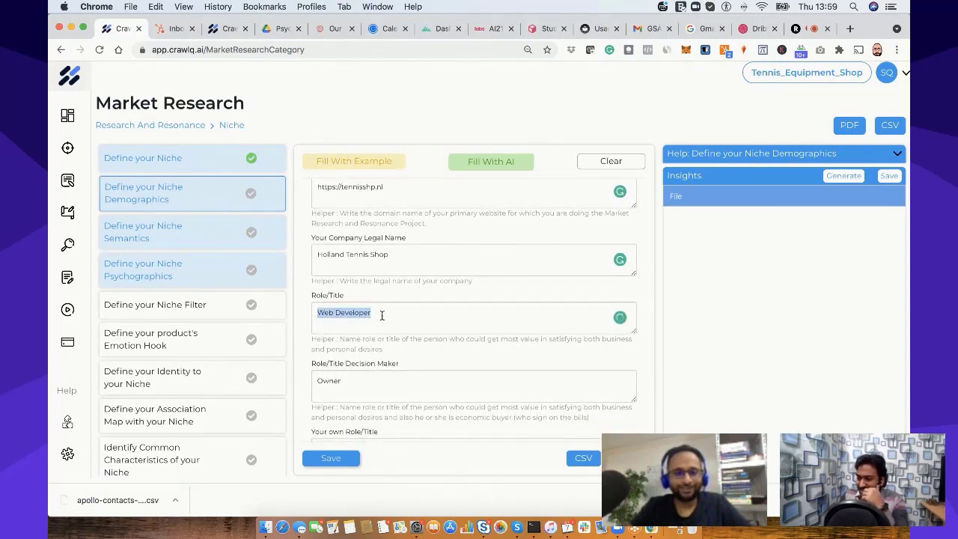
scroll(421, 327, down, 2)
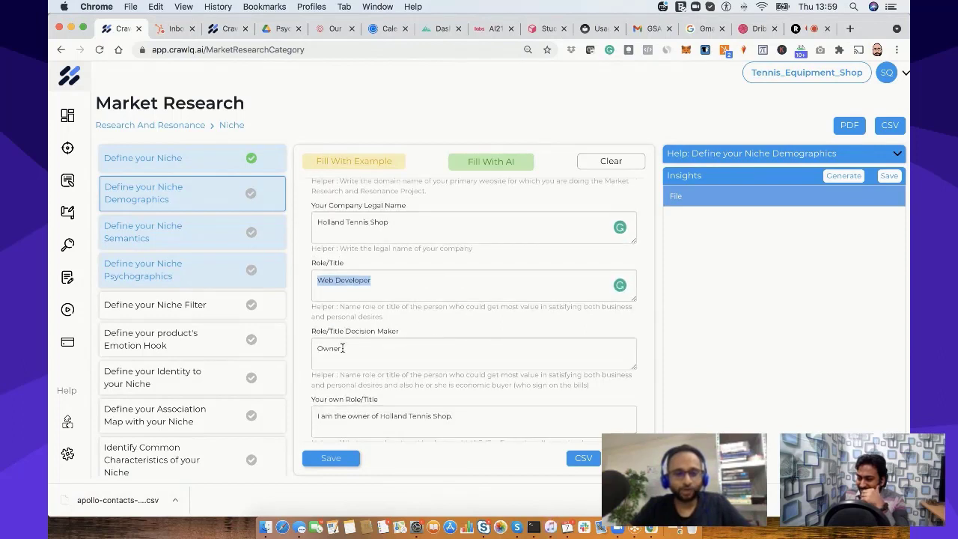
scroll(338, 341, down, 1)
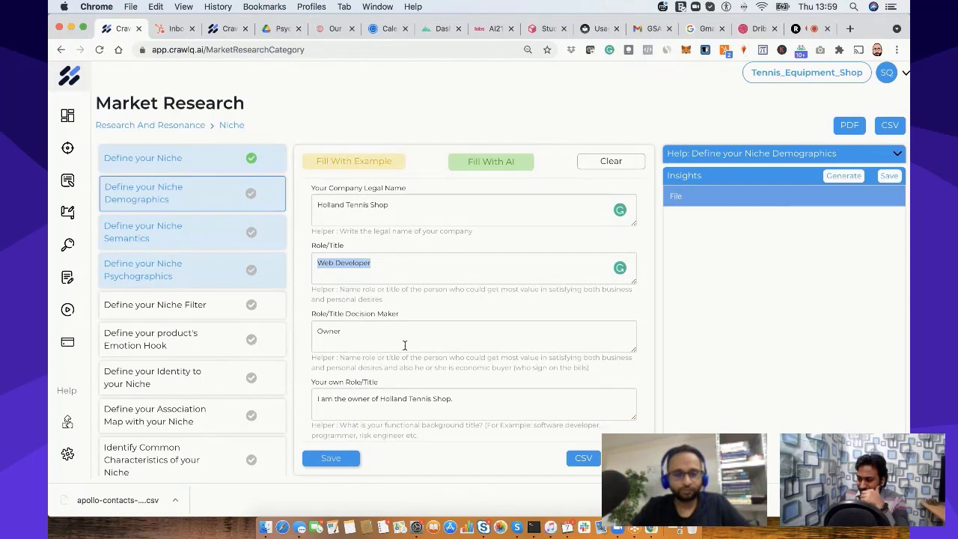
scroll(404, 343, down, 4)
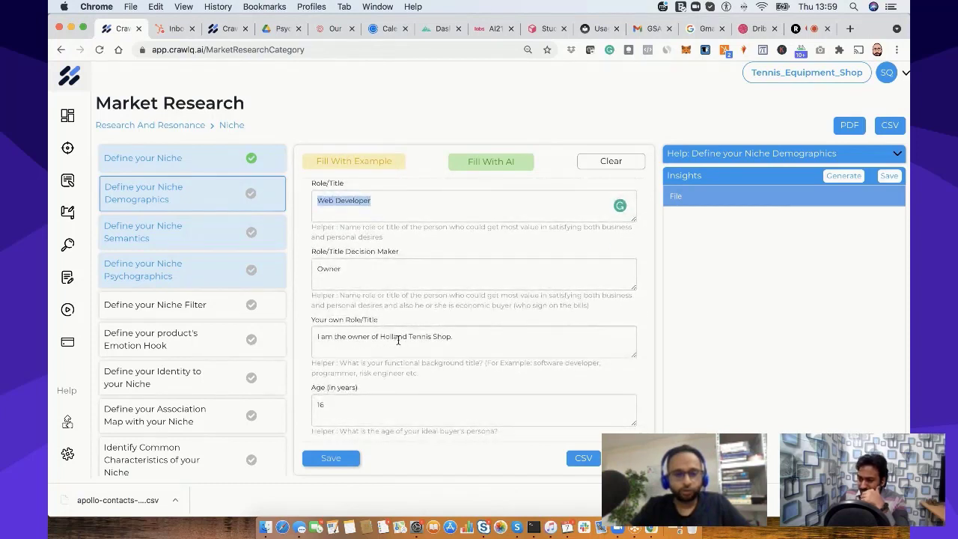
scroll(397, 338, down, 5)
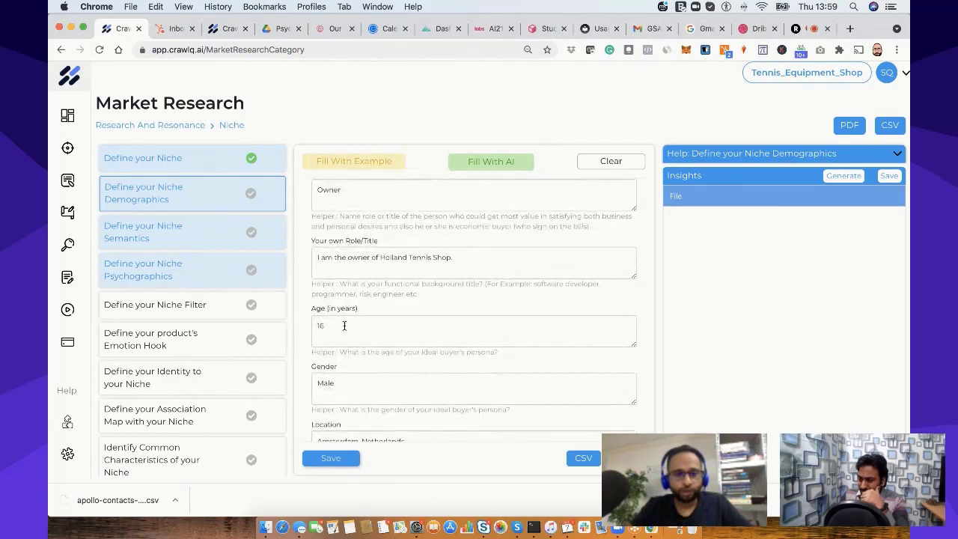
scroll(338, 325, down, 7)
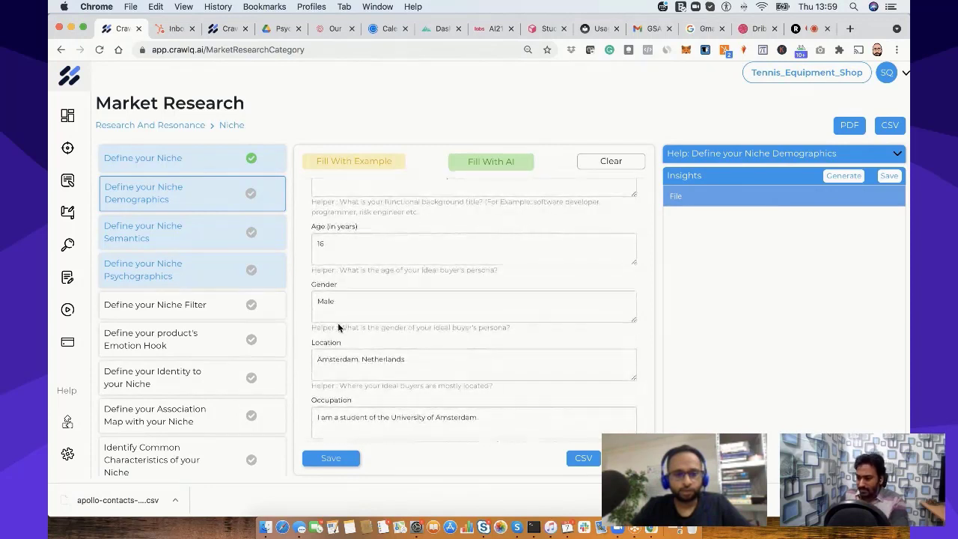
scroll(338, 324, down, 3)
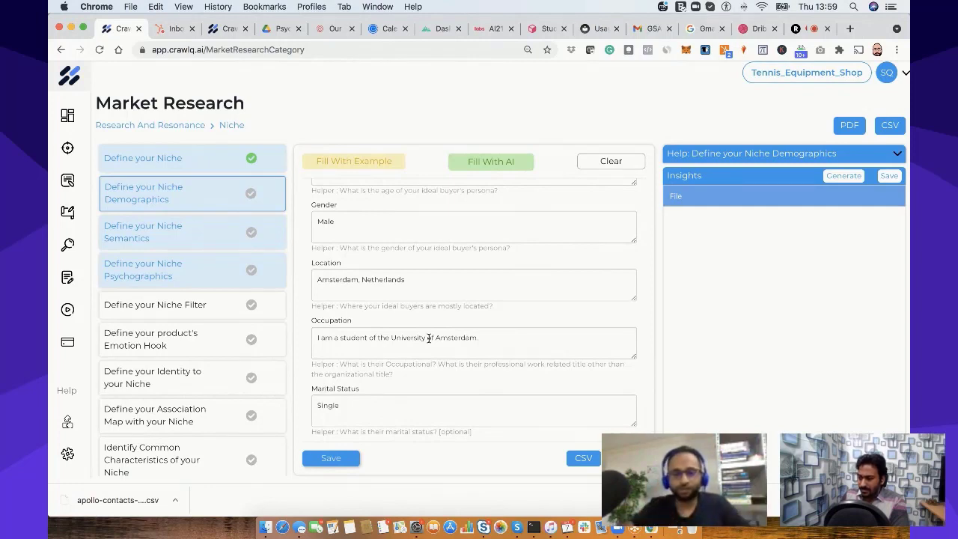
- Replace "University of Amsterdam." in the Occupation answer so that it reads "I am a student of the HWC college in Amsterdam"
drag(391, 339, 489, 341)
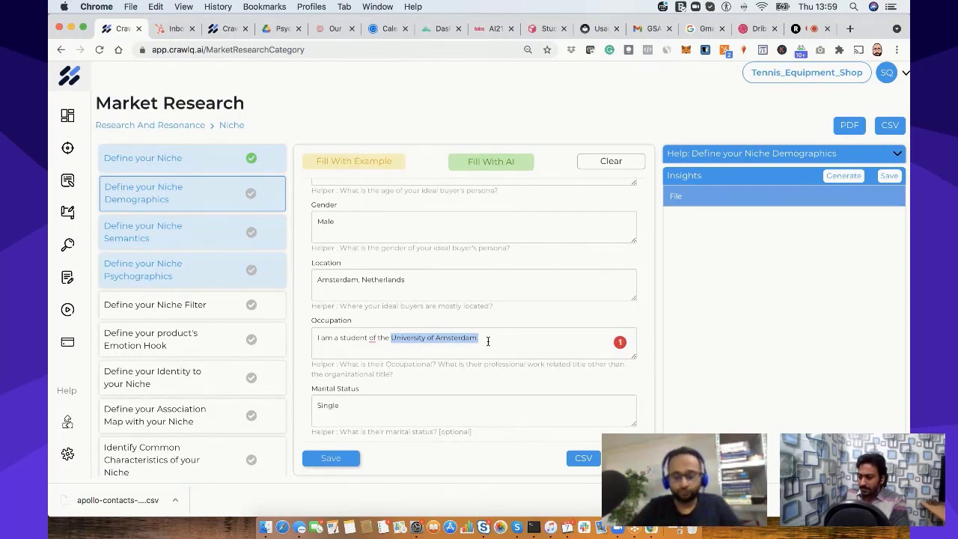
text(HW)
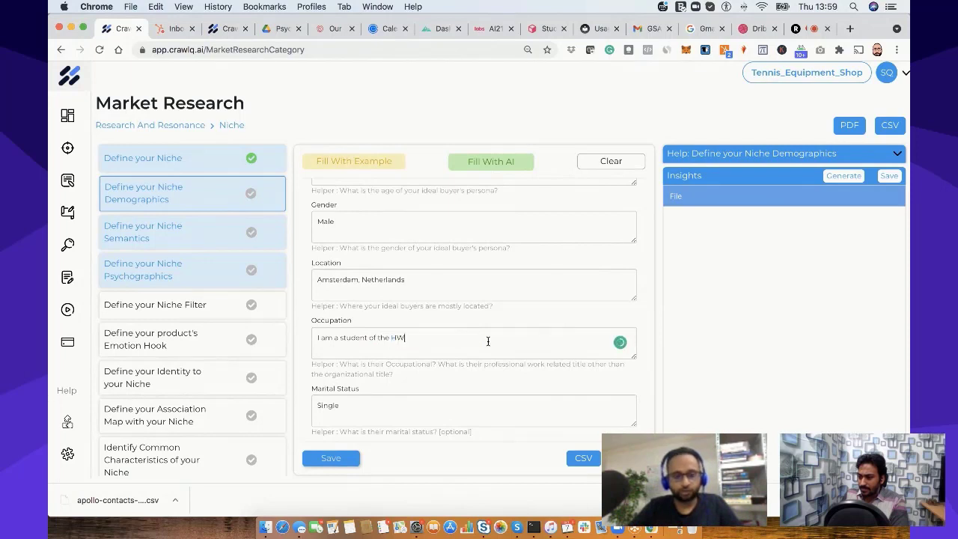
text(C college in)
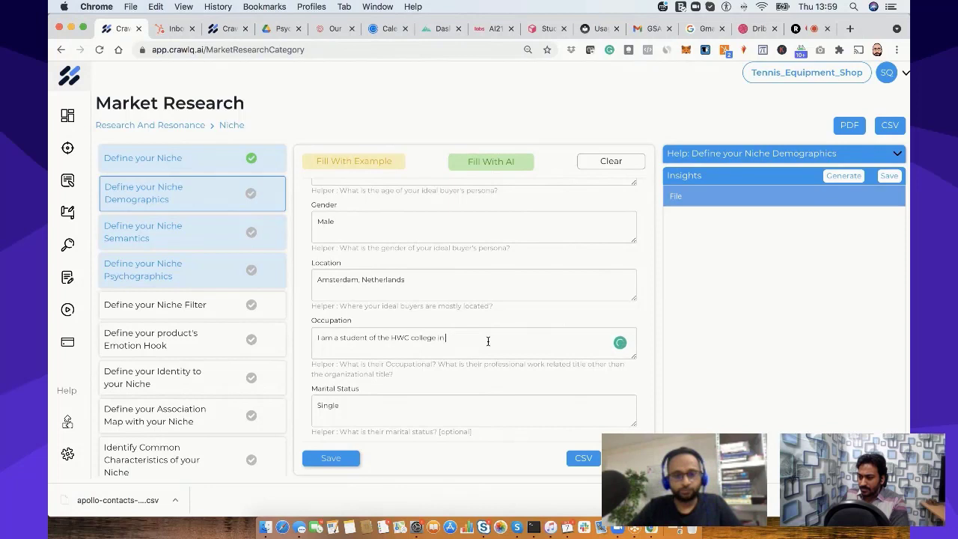
text( Amster)
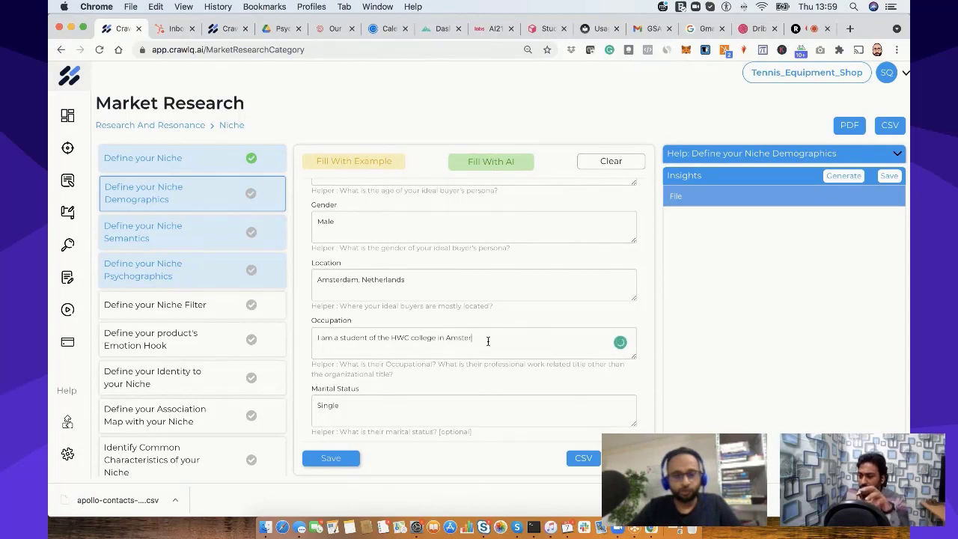
text(dam)
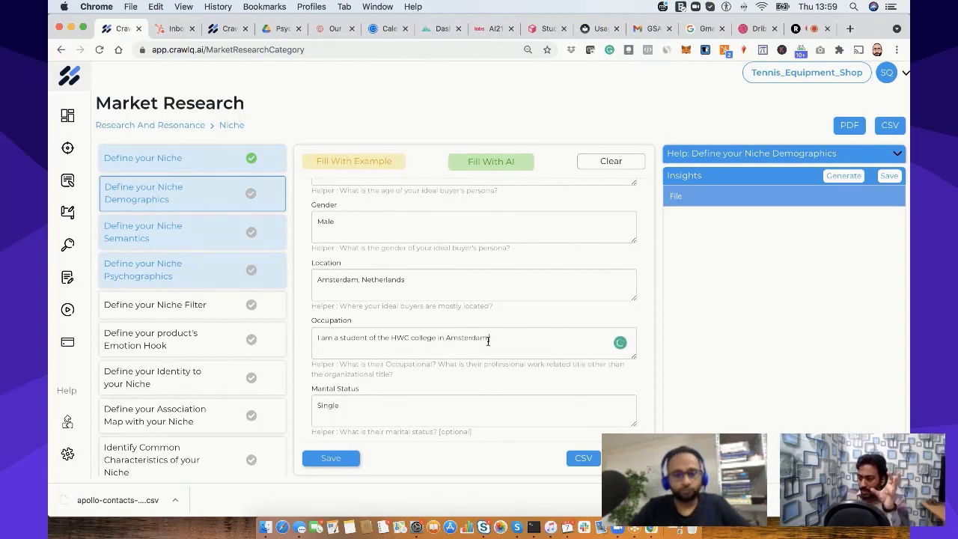
- Review the remaining Demographics answers from Occupation and Marital Status through Education Level to Main Traffic Channel
scroll(506, 337, down, 2)
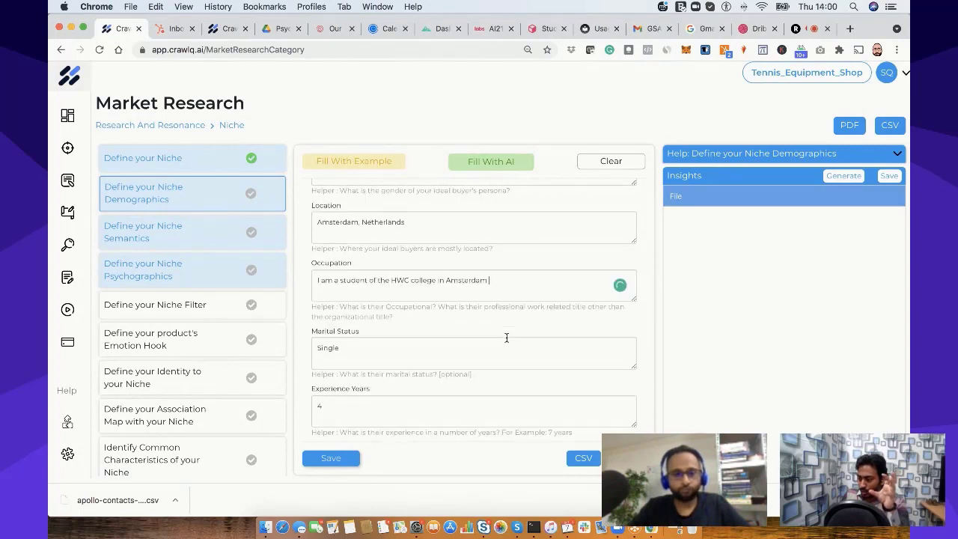
scroll(506, 342, up, 1)
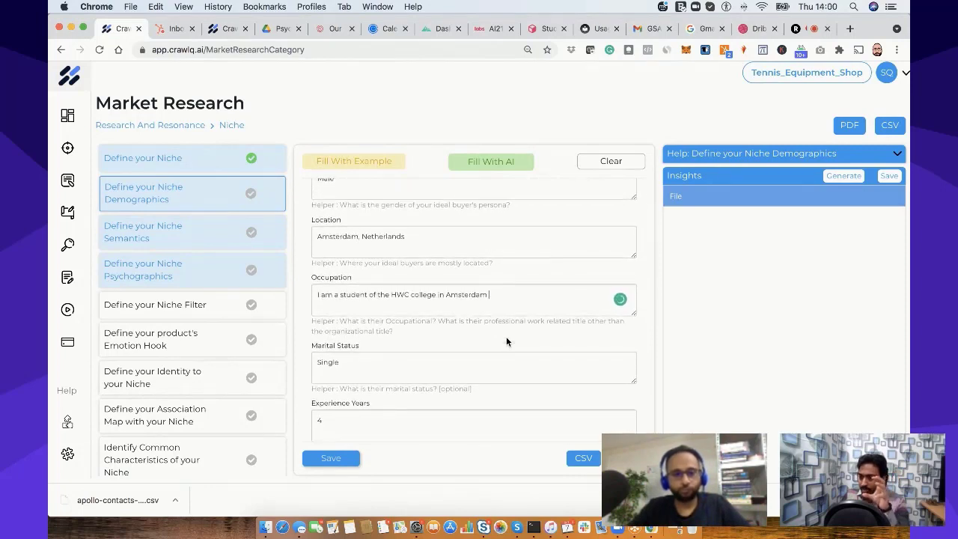
scroll(506, 342, down, 1)
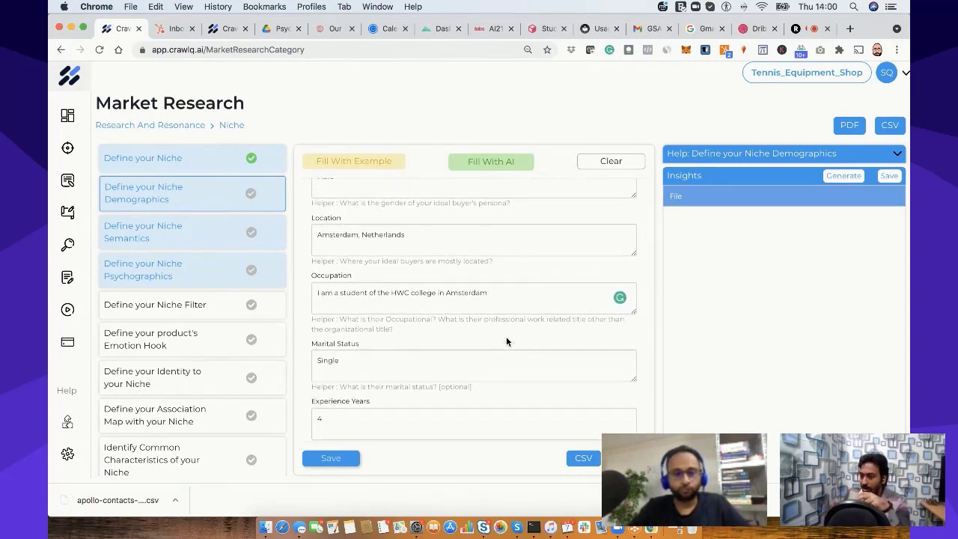
scroll(506, 341, up, 1)
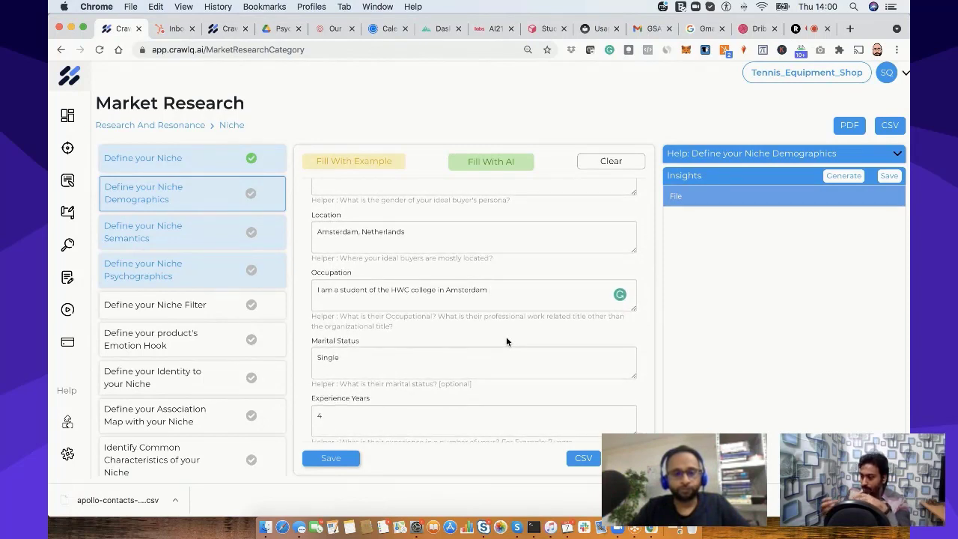
scroll(506, 341, up, 2)
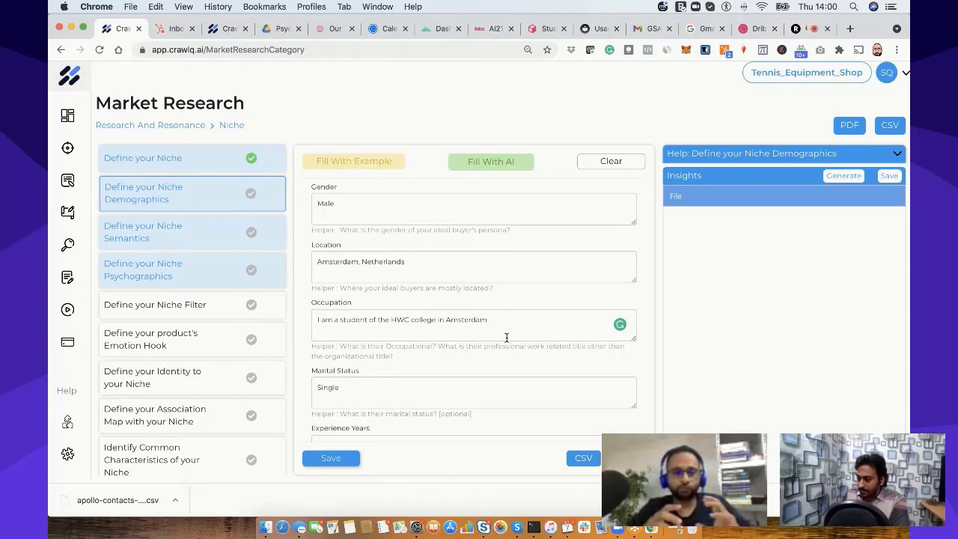
click(506, 337)
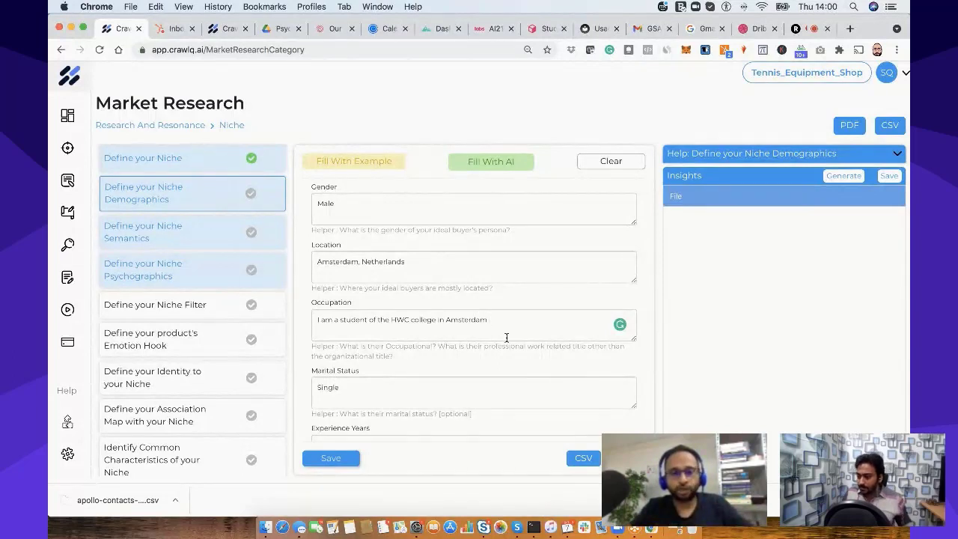
scroll(460, 352, down, 5)
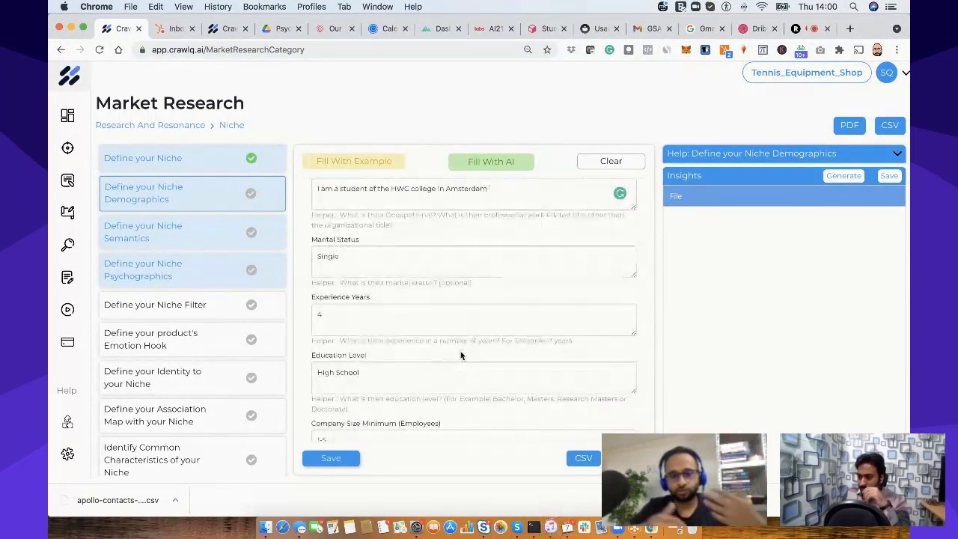
scroll(460, 353, down, 4)
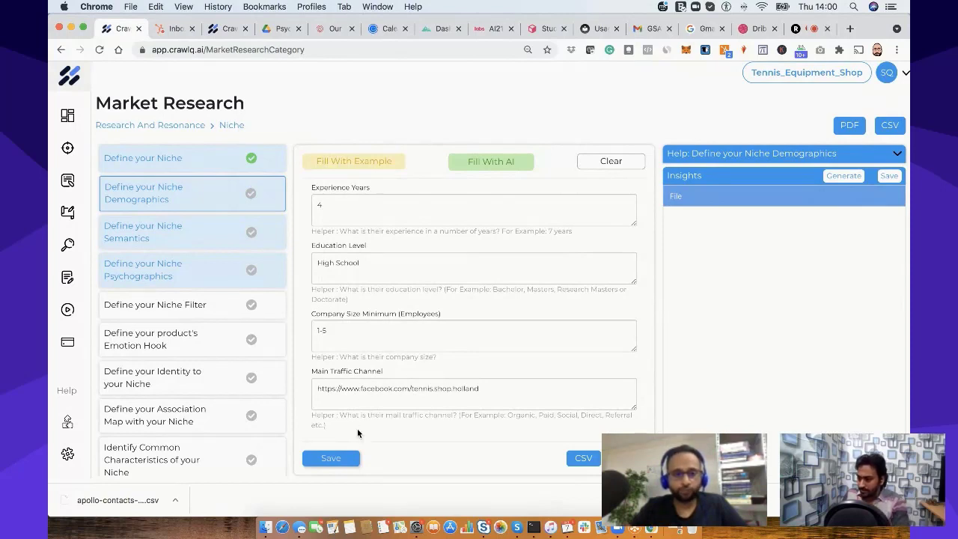
- Save the Define your Niche Demographics answers, then reopen that questionnaire and generate its insights
click(324, 465)
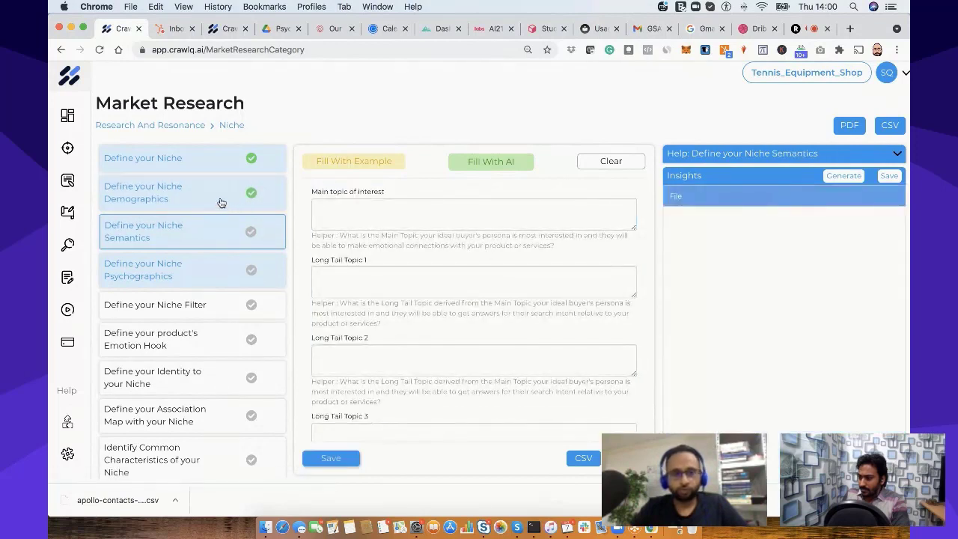
click(219, 200)
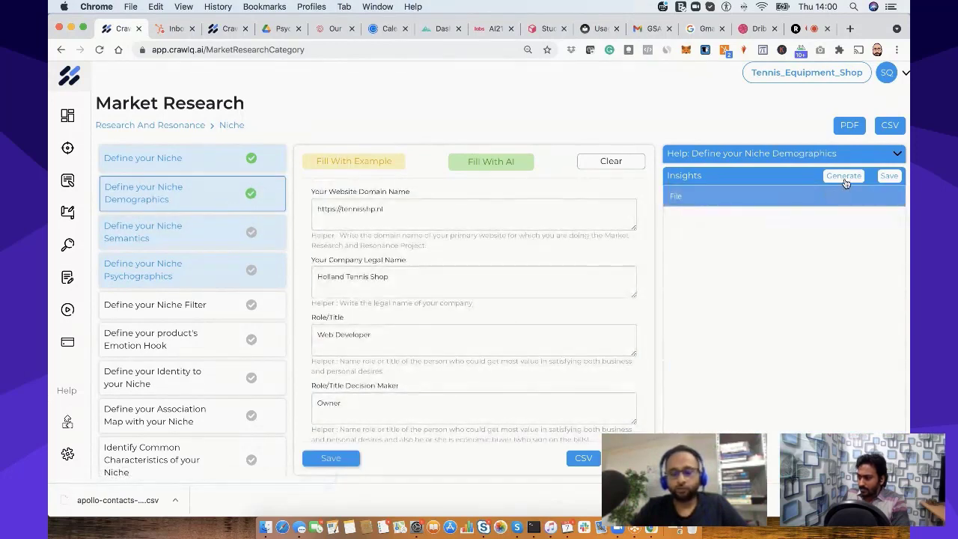
click(844, 180)
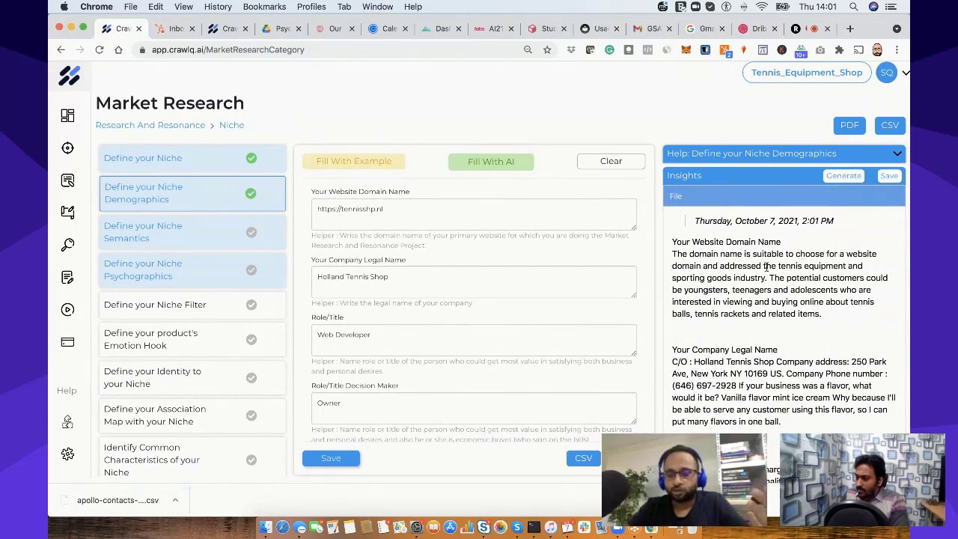
- Read through the generated Demographics insights from Your Website Domain Name to Main Traffic Channel
scroll(774, 285, down, 2)
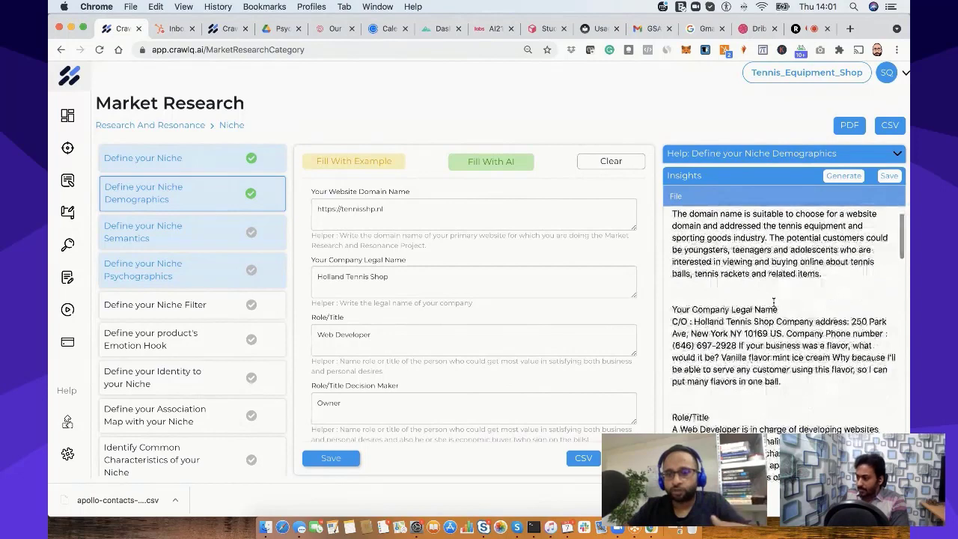
scroll(775, 303, up, 1)
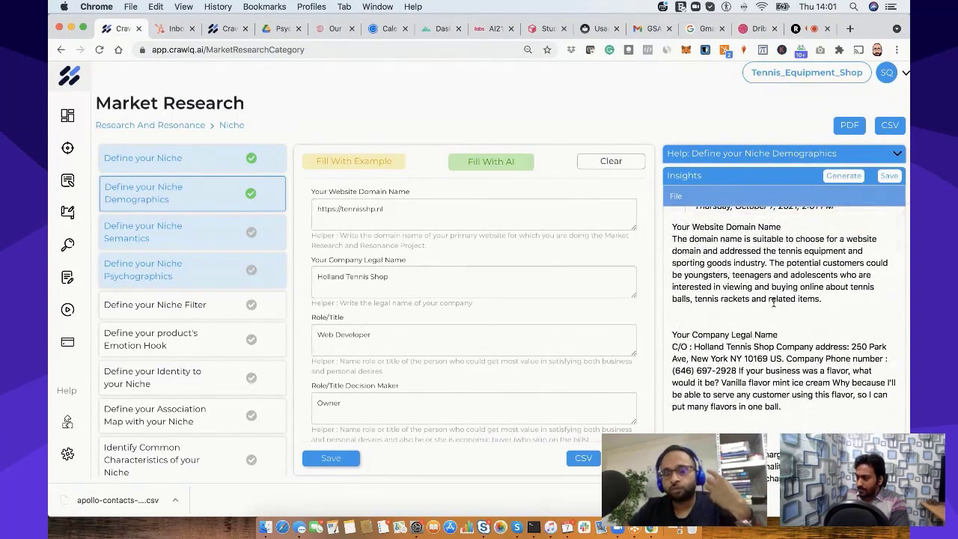
scroll(774, 302, down, 4)
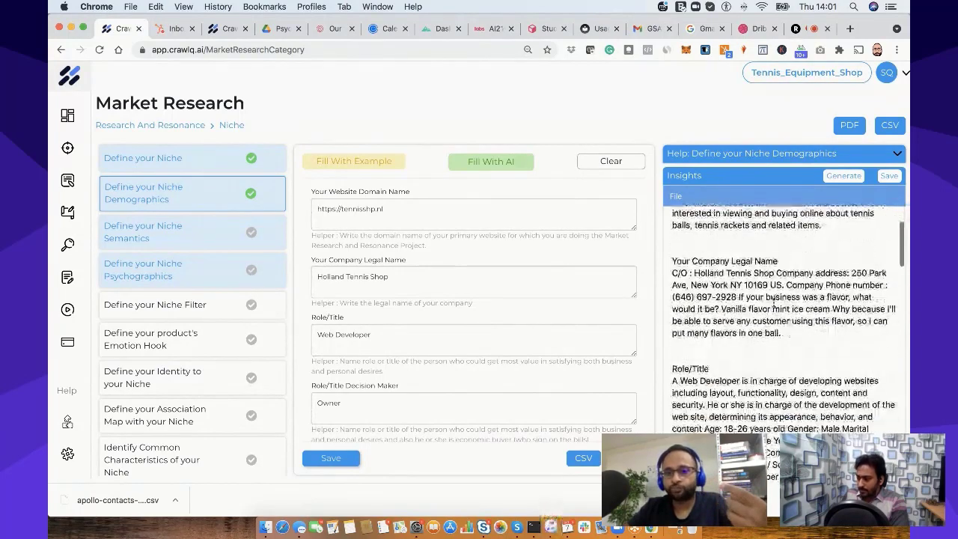
scroll(774, 302, down, 6)
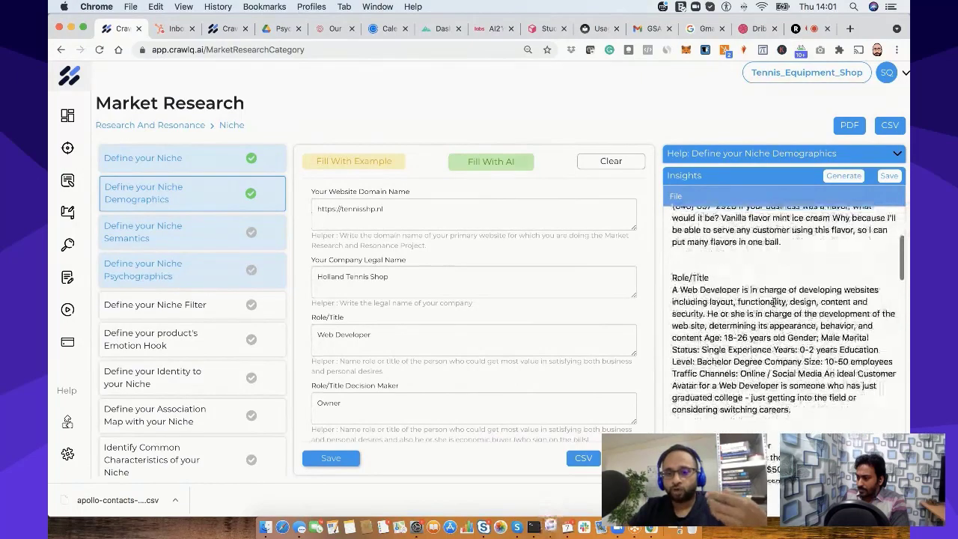
scroll(774, 303, down, 5)
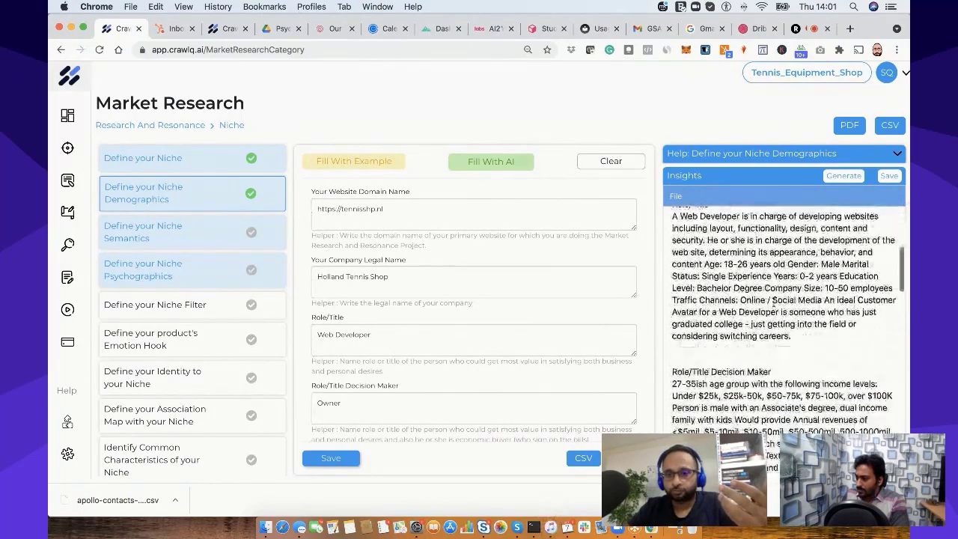
scroll(774, 303, down, 4)
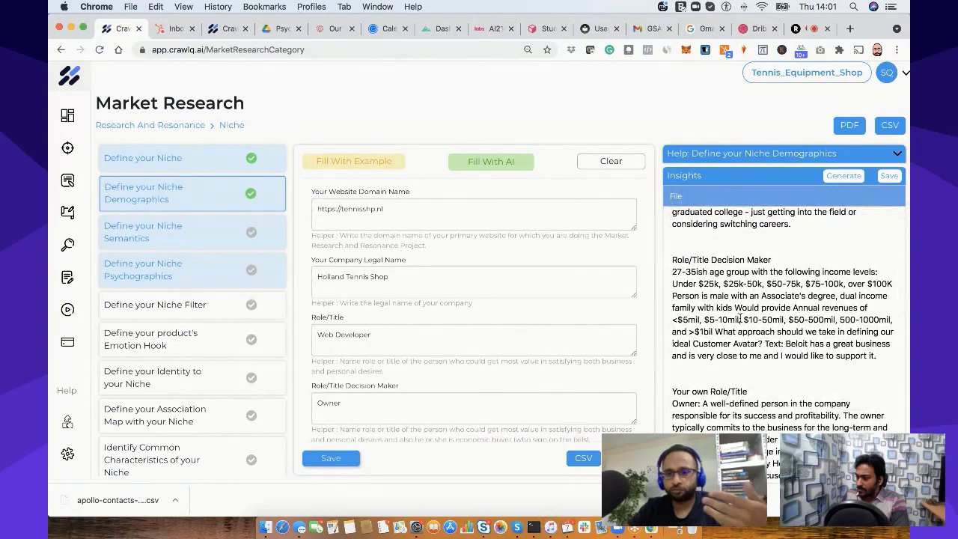
scroll(740, 318, down, 3)
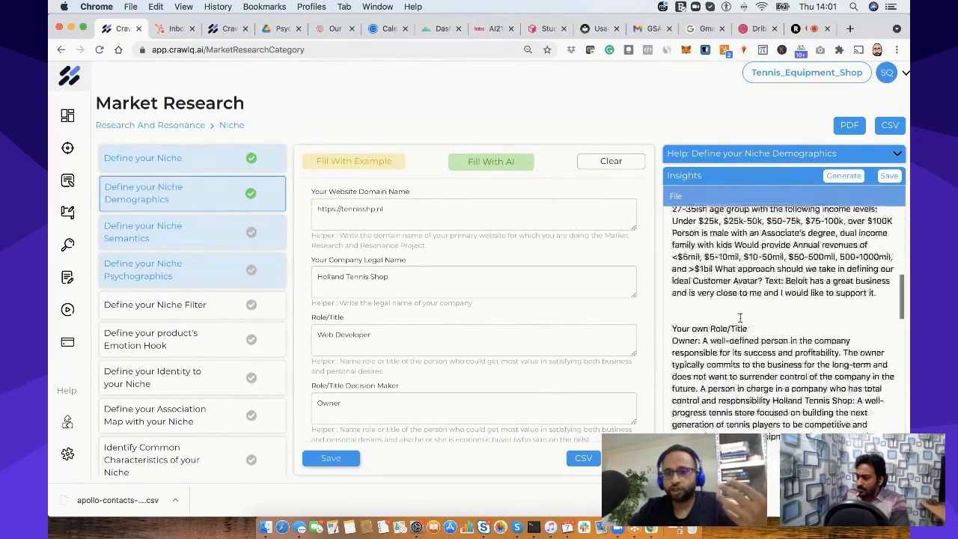
scroll(740, 318, down, 1)
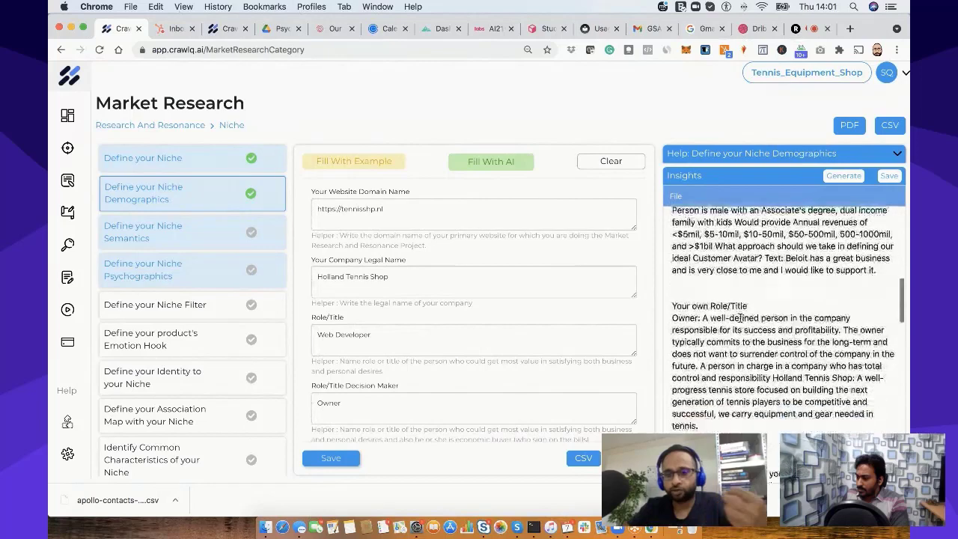
scroll(740, 319, down, 6)
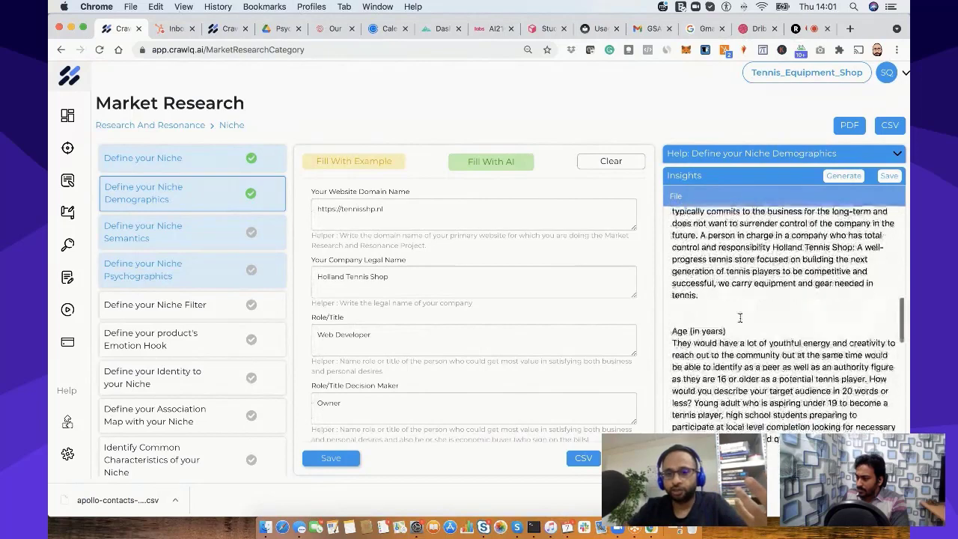
scroll(739, 318, down, 6)
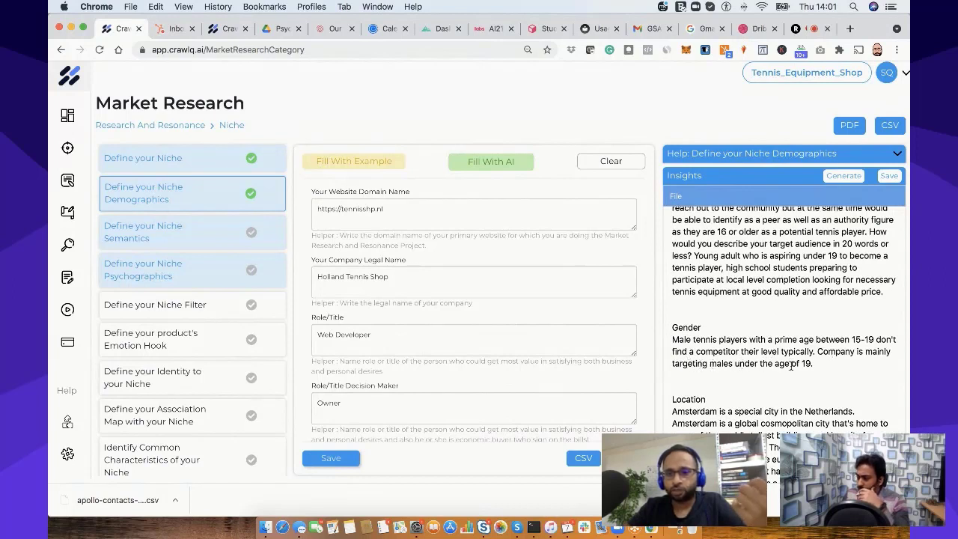
scroll(856, 360, down, 3)
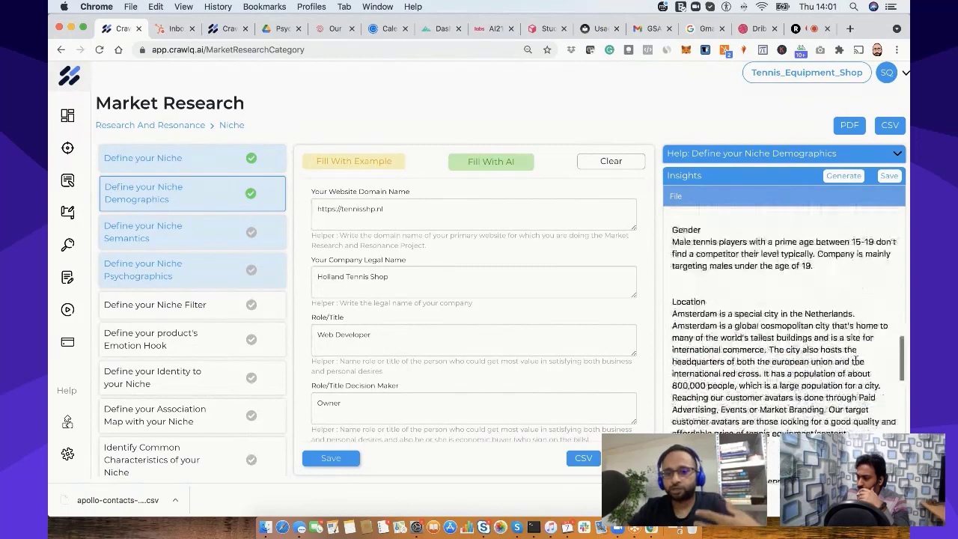
scroll(704, 330, down, 2)
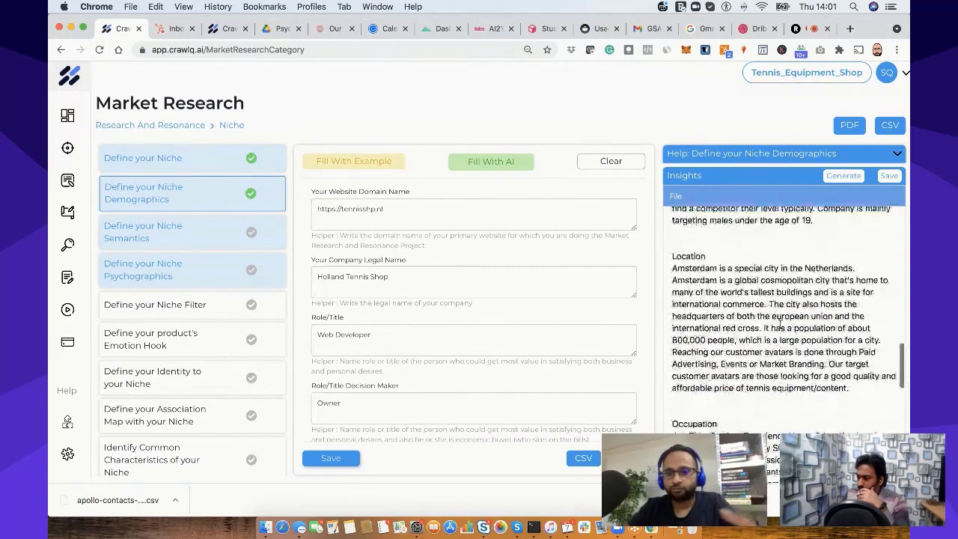
scroll(776, 342, down, 2)
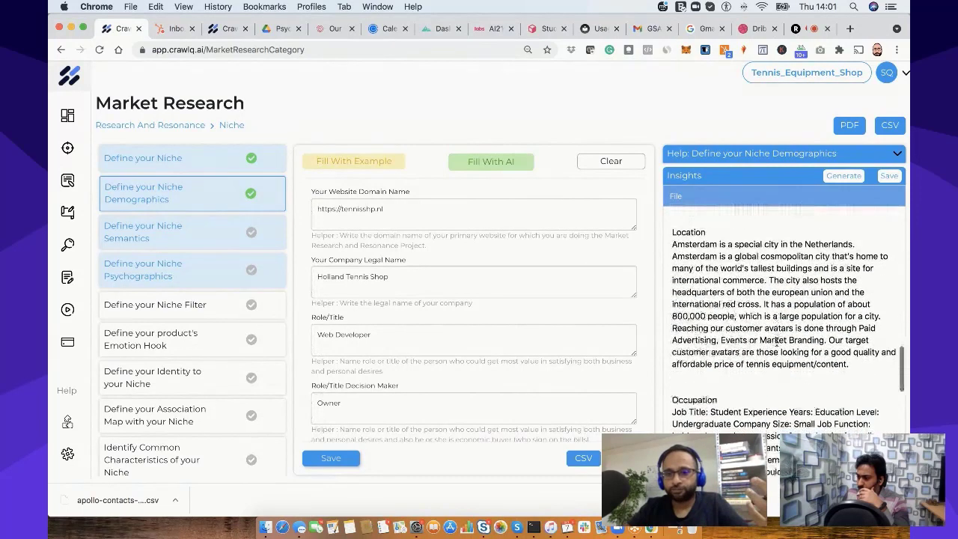
scroll(777, 341, down, 5)
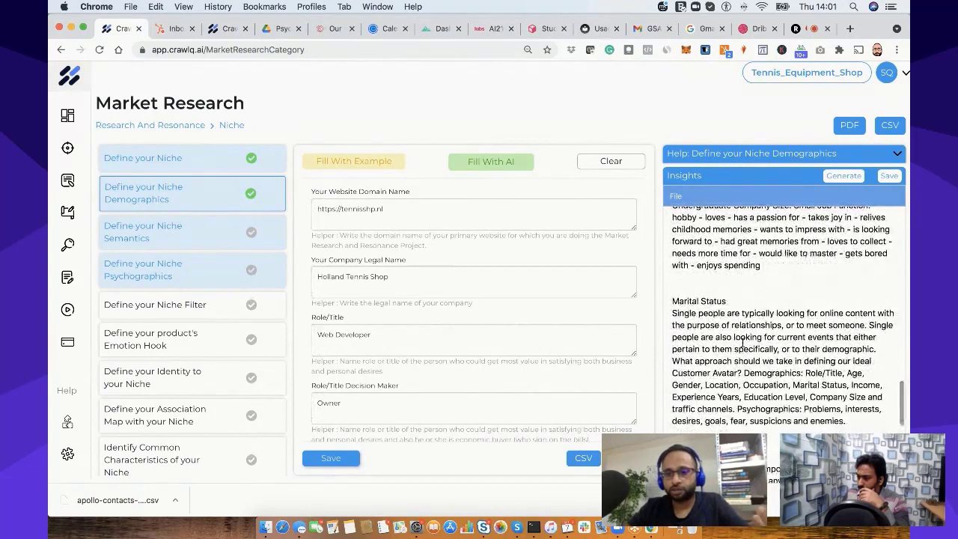
scroll(743, 342, down, 4)
scroll(742, 341, down, 7)
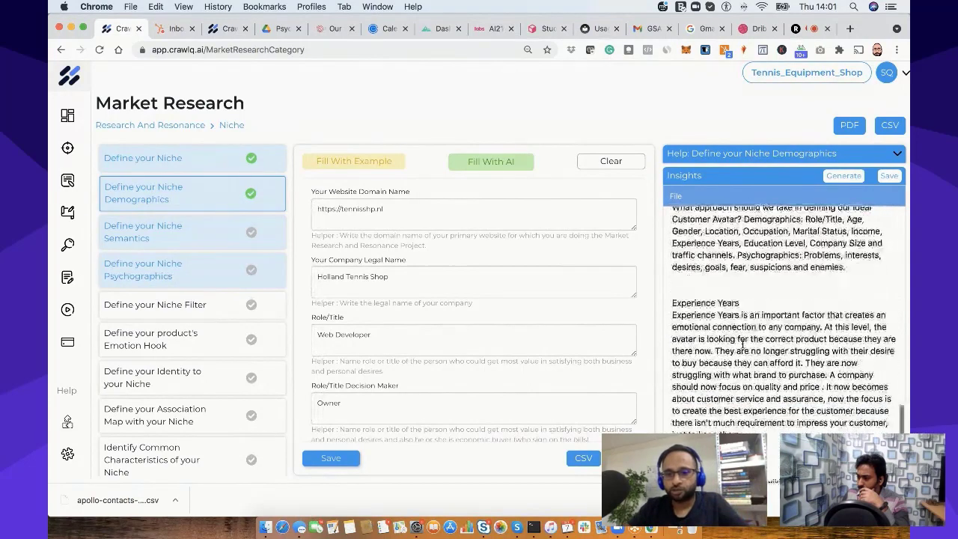
scroll(743, 343, down, 5)
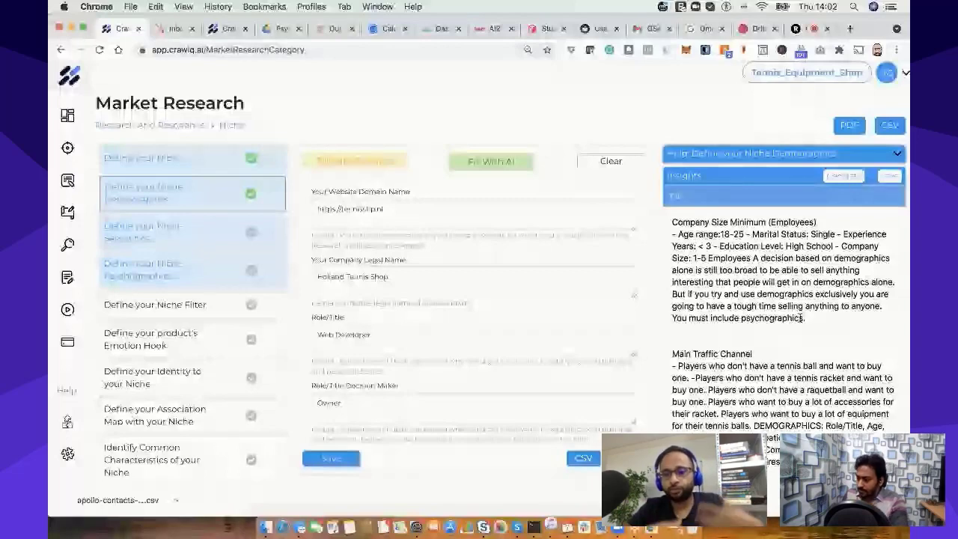
- Open the Define your Niche Semantics questionnaire and return to the Research and Resonance category overview
click(190, 236)
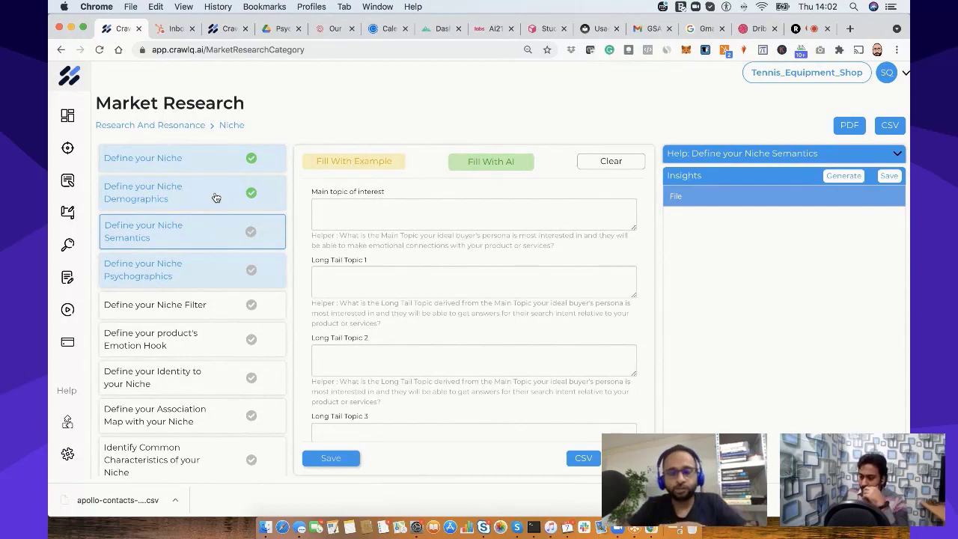
click(152, 235)
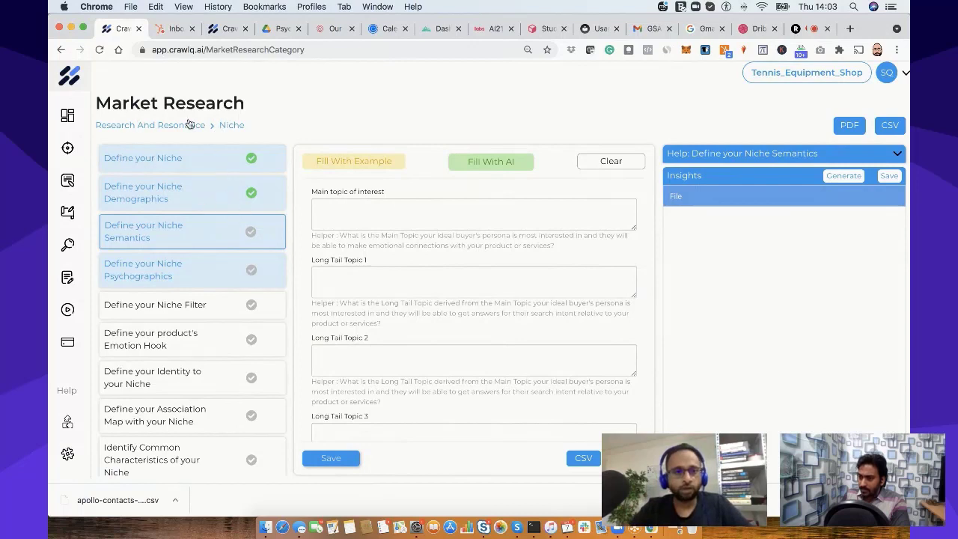
click(152, 126)
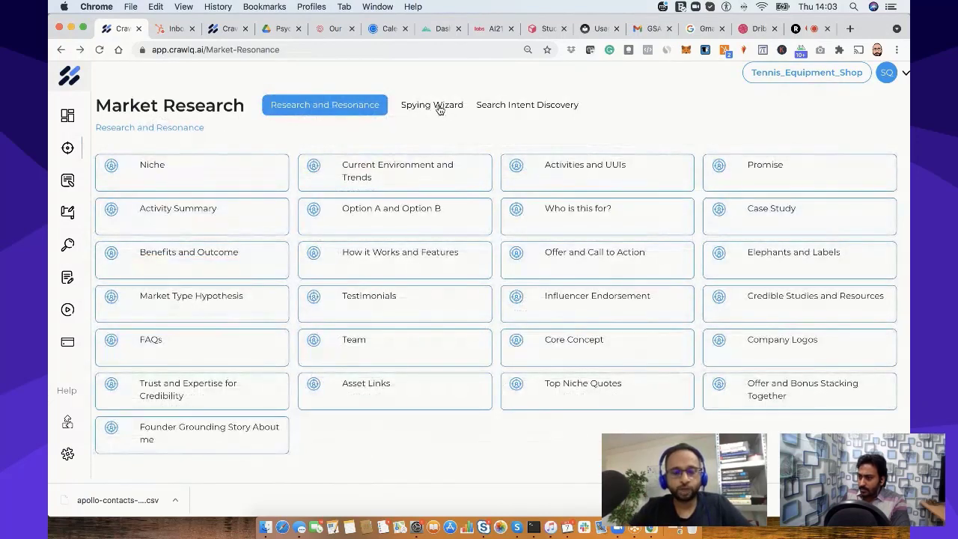
- Run a Search Intent Discovery search for "tennis equipment" and look through the Related Trending Topics
click(508, 111)
click(139, 188)
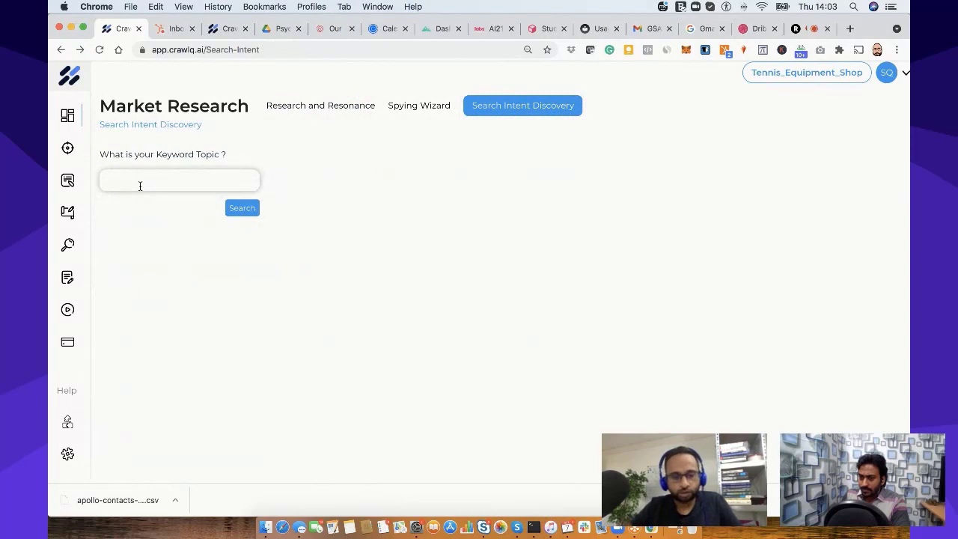
text(tennis )
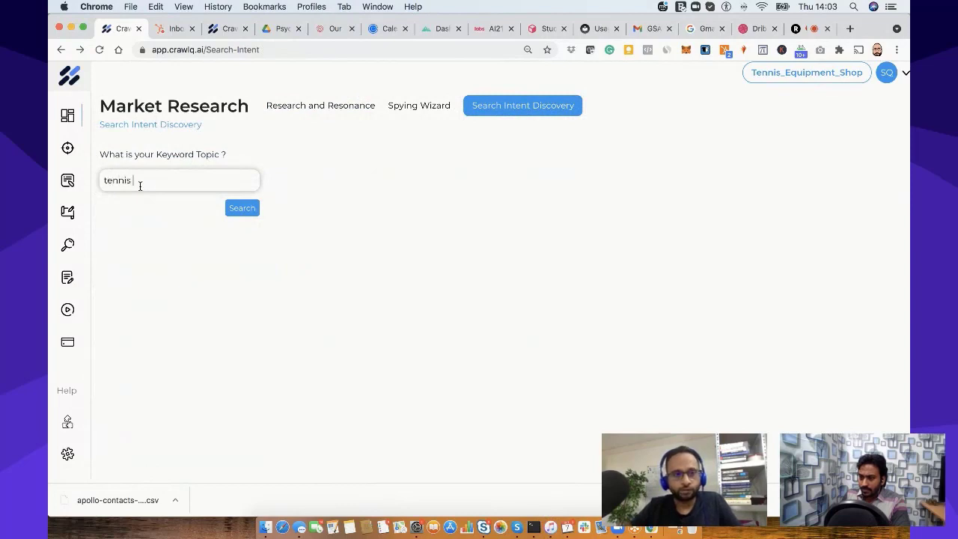
text(equipment)
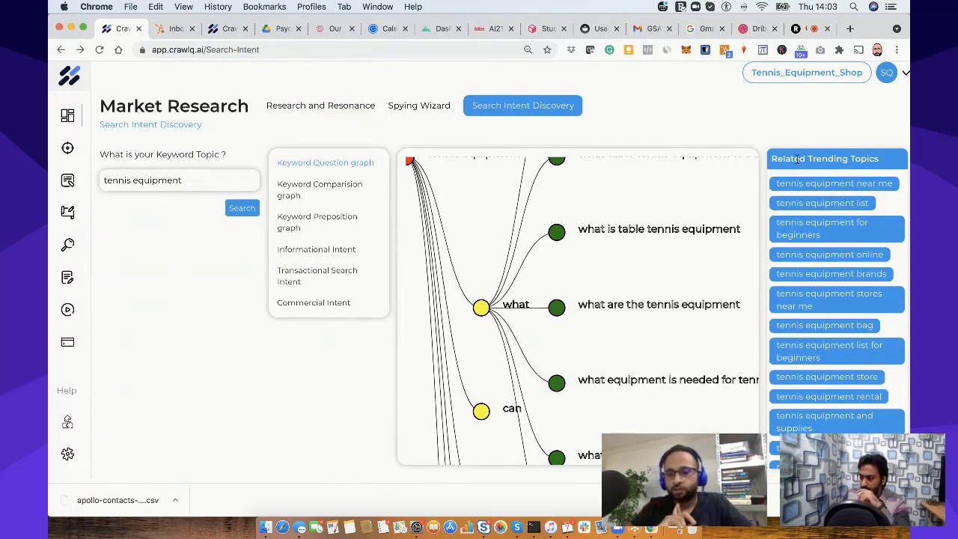
scroll(876, 270, down, 2)
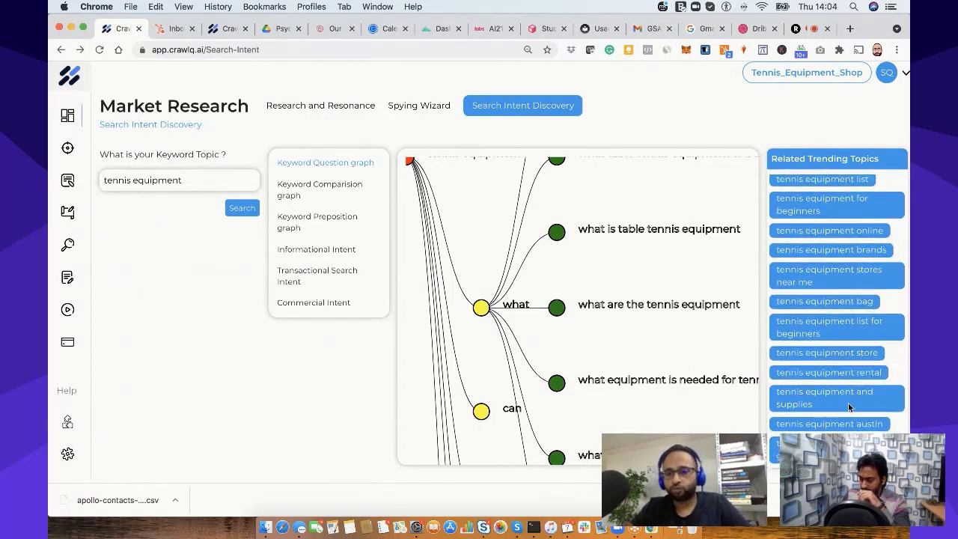
scroll(848, 407, up, 2)
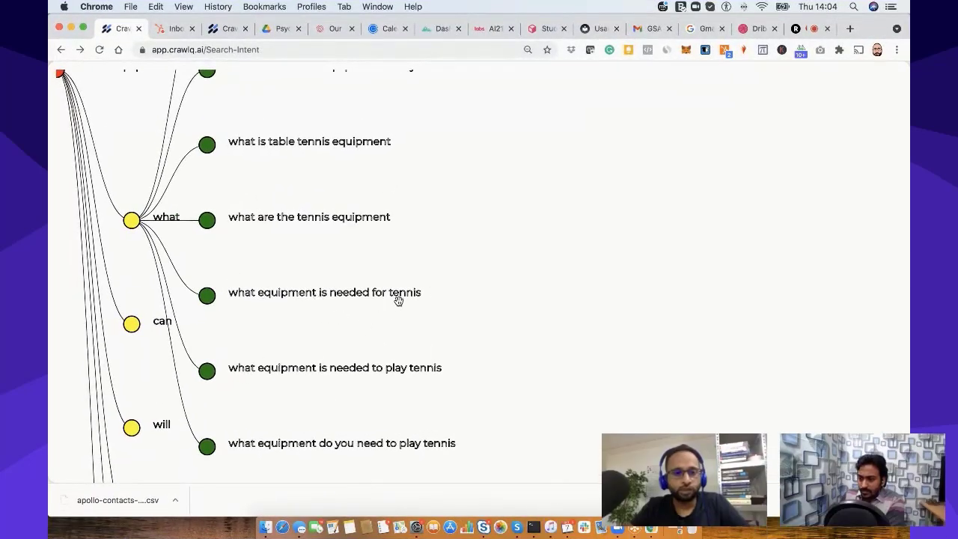
- Examine the Keyword Question graph for "tennis equipment" from the "what" branch through "which", "why" and "who" to "where"
drag(397, 300, 387, 501)
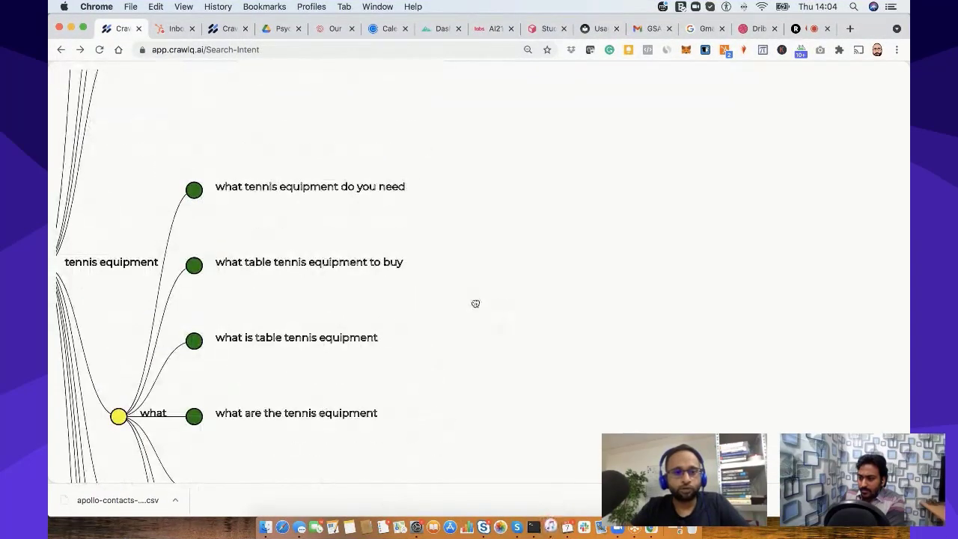
drag(475, 302, 593, 439)
drag(462, 229, 501, 378)
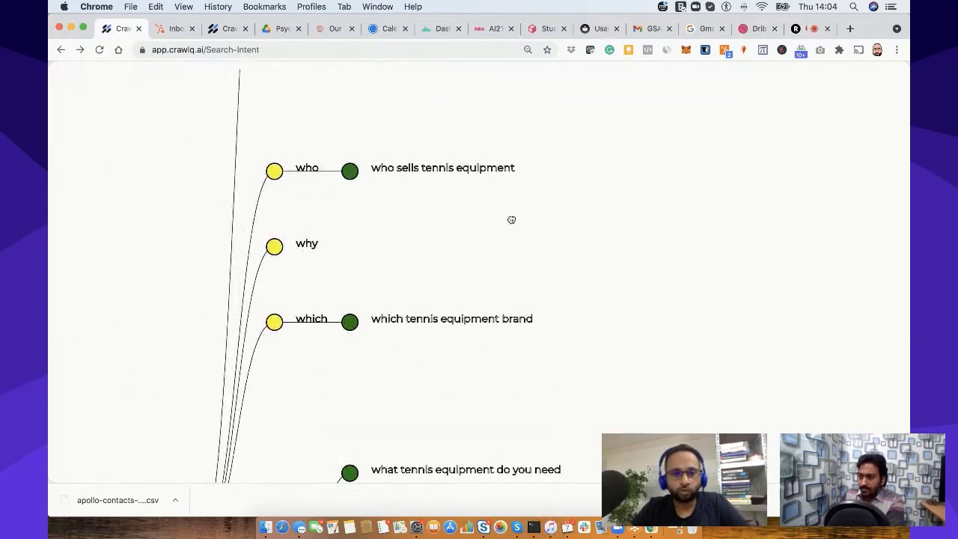
drag(512, 217, 516, 387)
drag(585, 193, 519, 372)
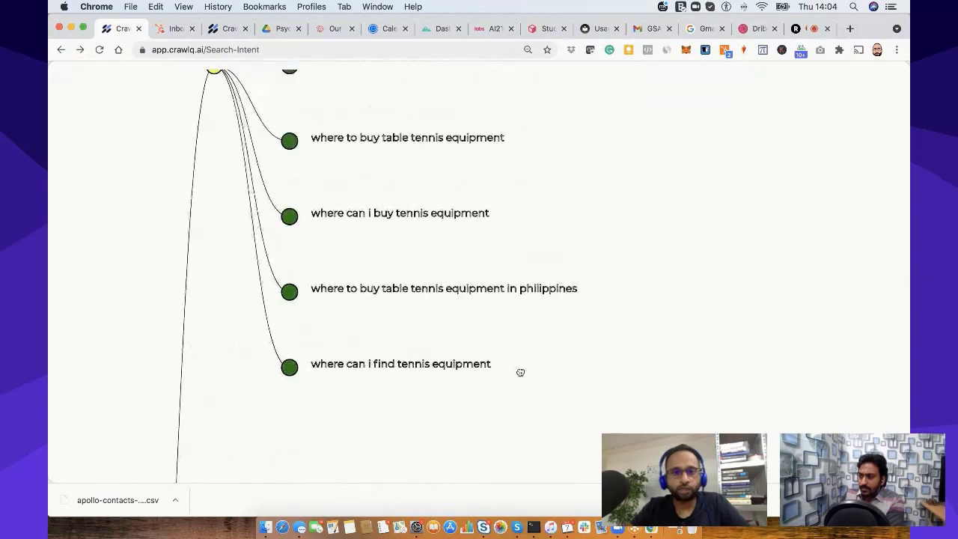
drag(603, 175, 596, 306)
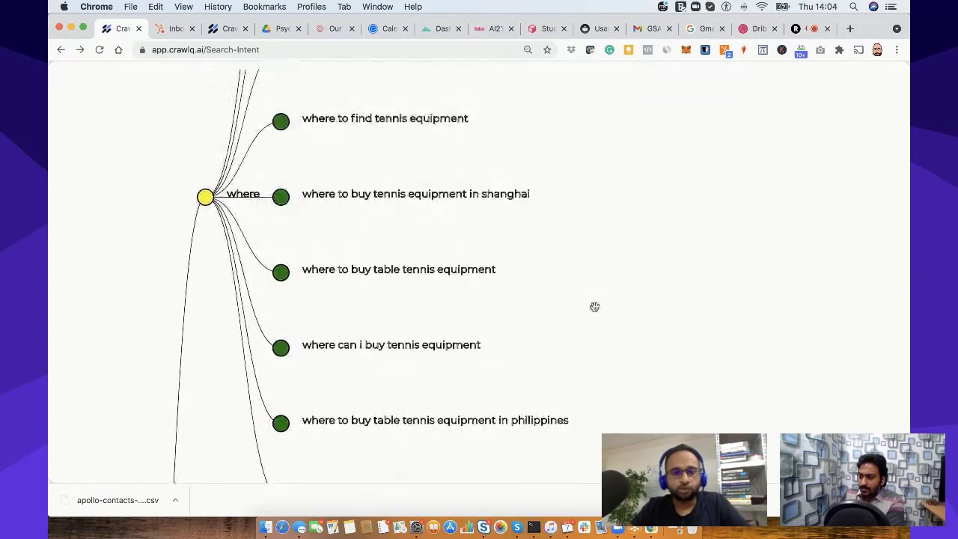
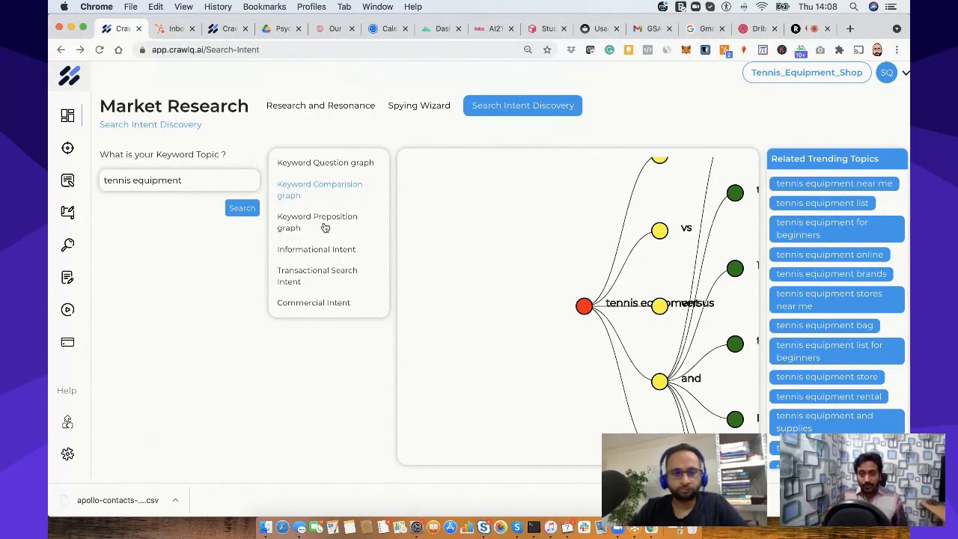
- Review the Informational, Transactional Search and Commercial Intent keyword suggestions for "tennis equipment"
click(315, 253)
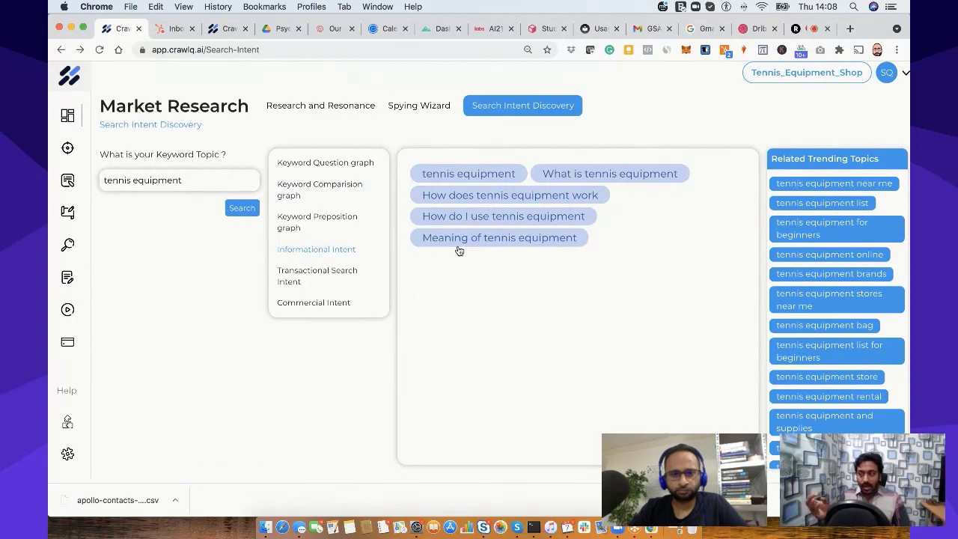
click(329, 271)
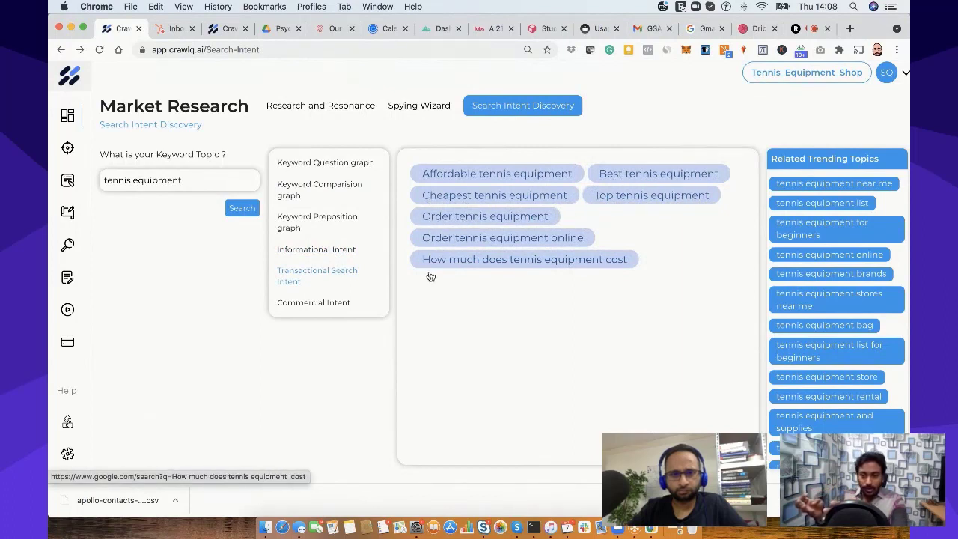
click(331, 304)
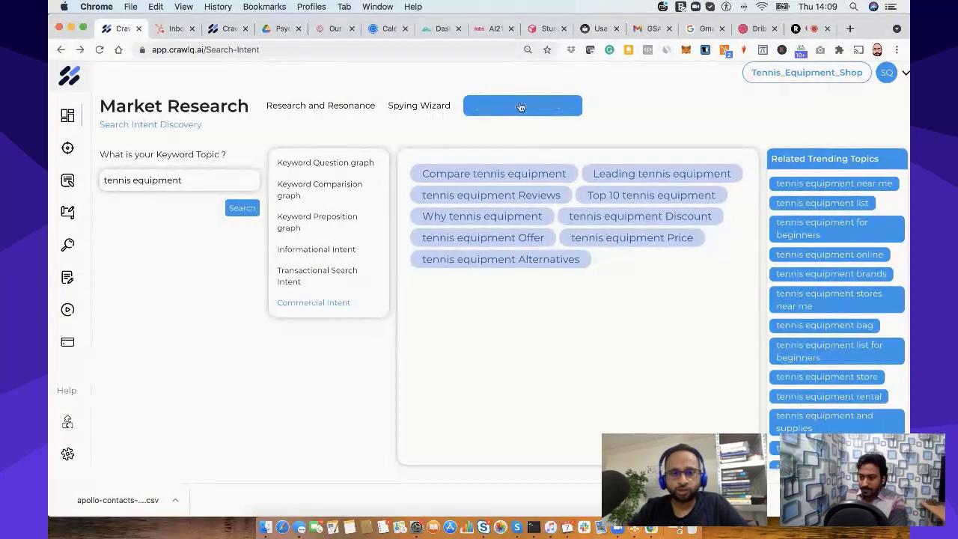
- Search the Spying Wizard for "tennis equipment" and unlock the Discover Semantics and Psychographics insights
click(424, 107)
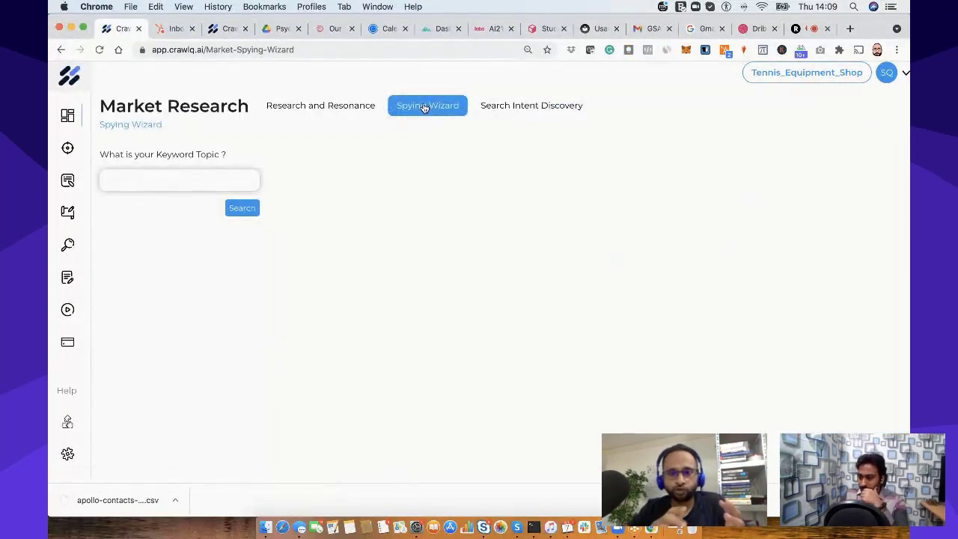
click(134, 188)
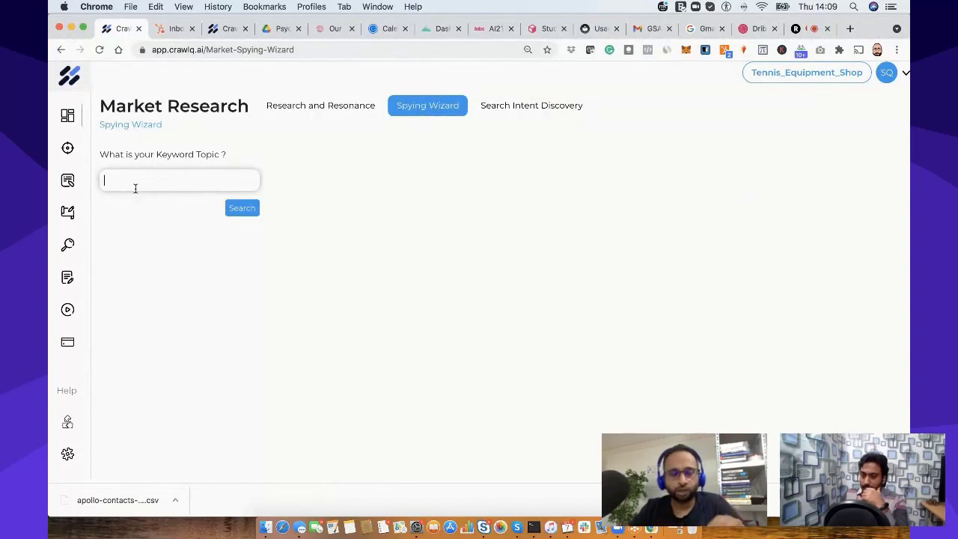
text(tennis)
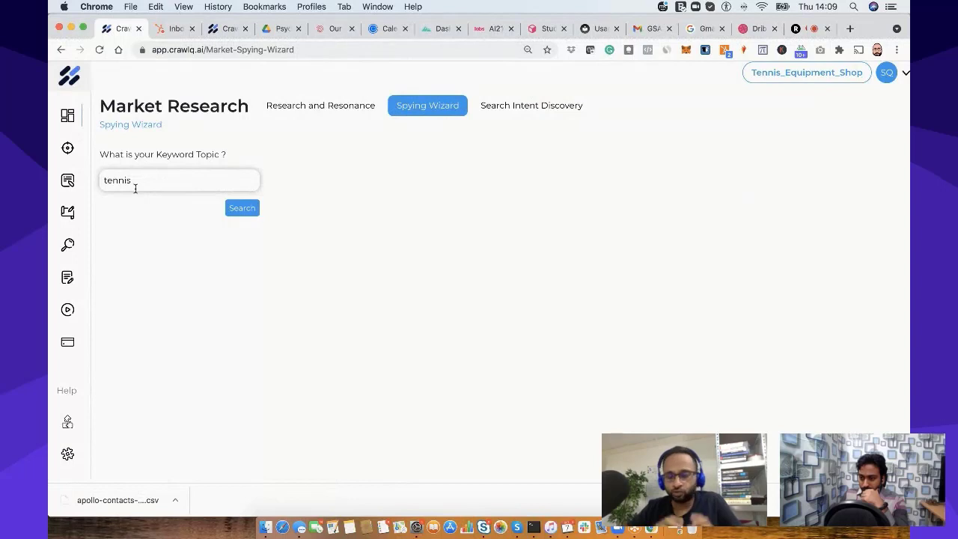
text( equi)
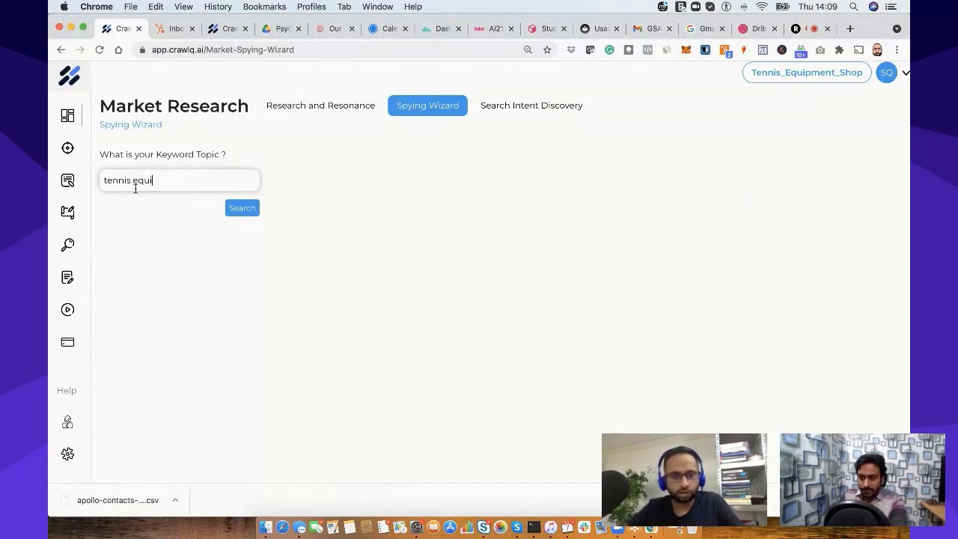
text(pment)
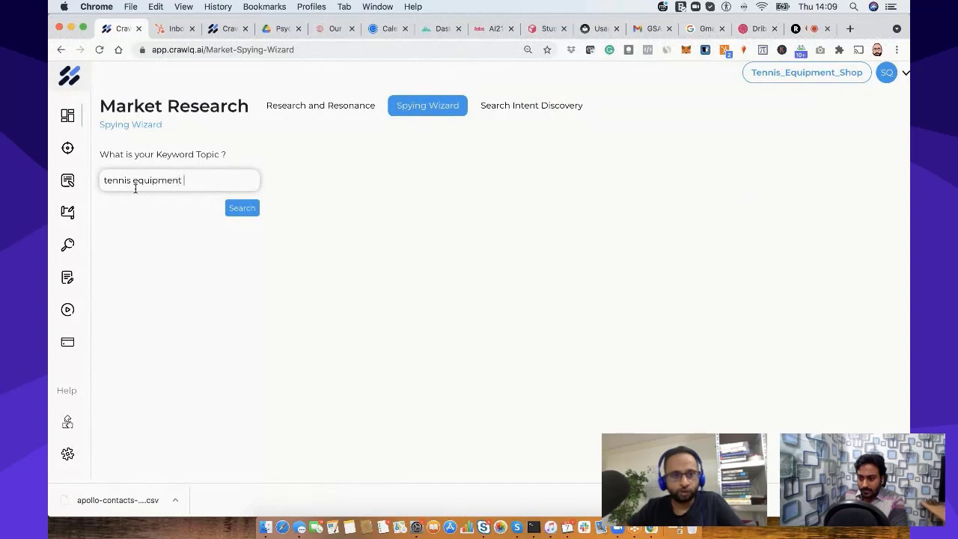
click(239, 211)
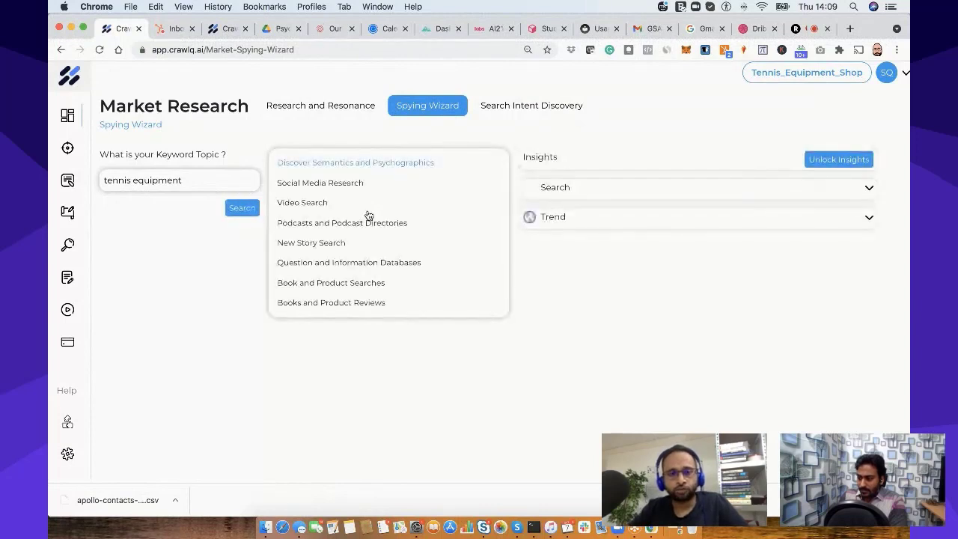
click(825, 160)
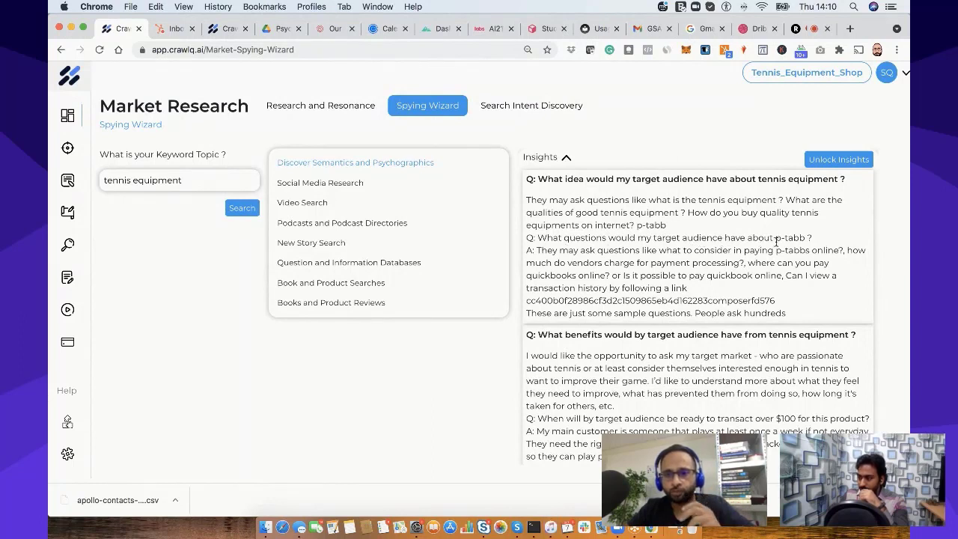
- Read through the unlocked audience insights on tennis equipment, covering ideas, benefits, suspicions, mistakes and questions
drag(638, 225, 667, 225)
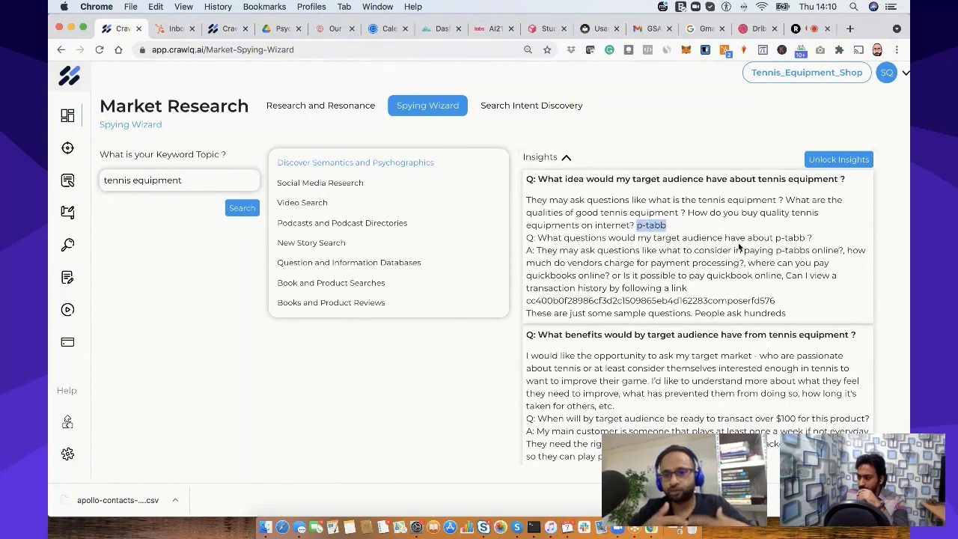
scroll(740, 247, down, 3)
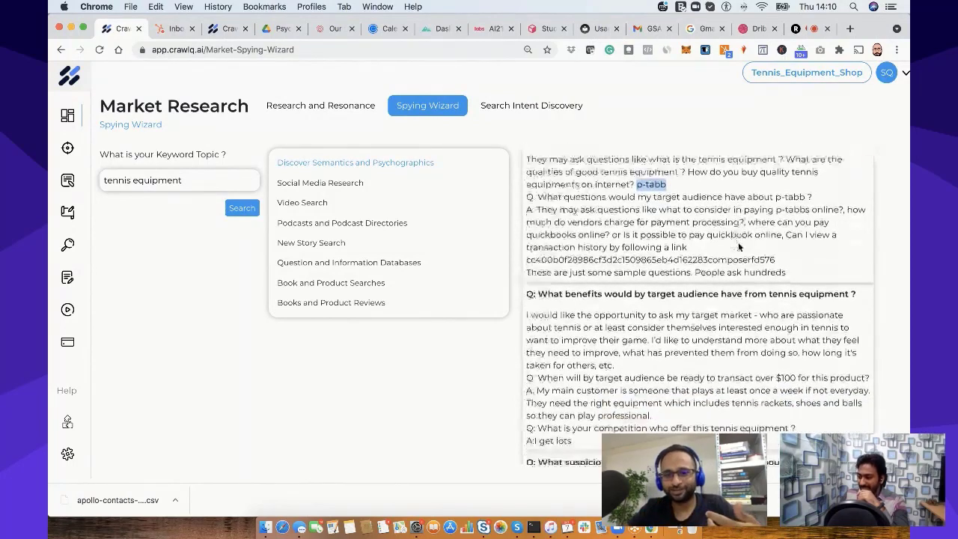
scroll(643, 271, up, 1)
scroll(644, 273, down, 1)
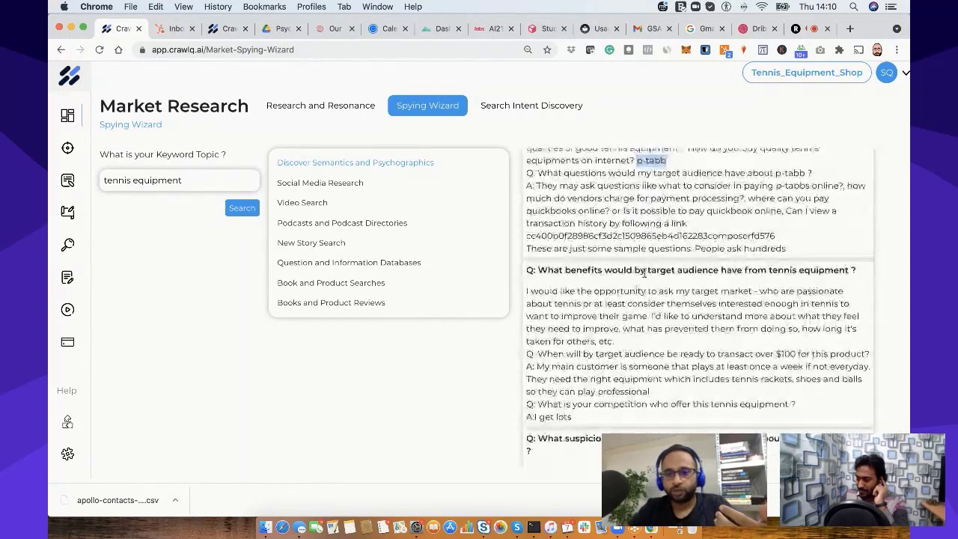
scroll(644, 274, down, 5)
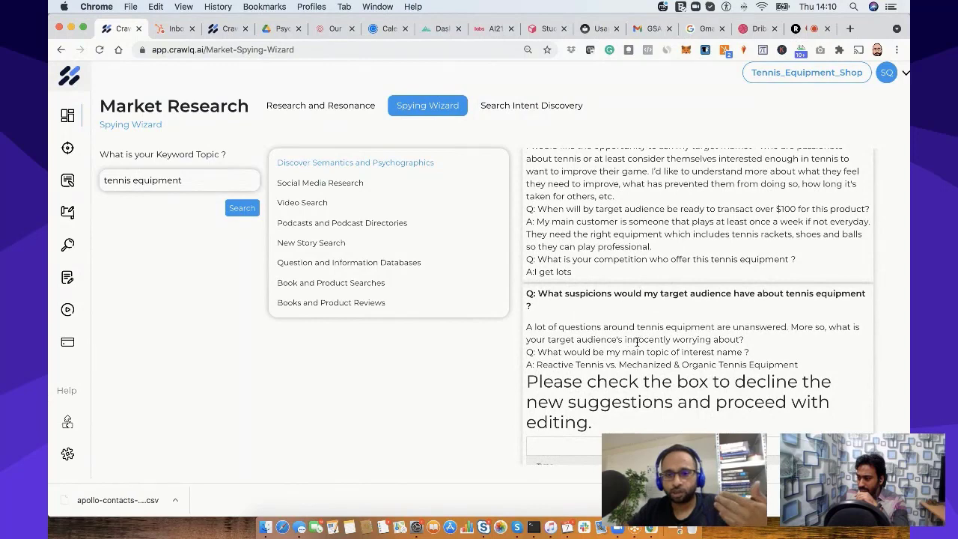
scroll(725, 339, down, 5)
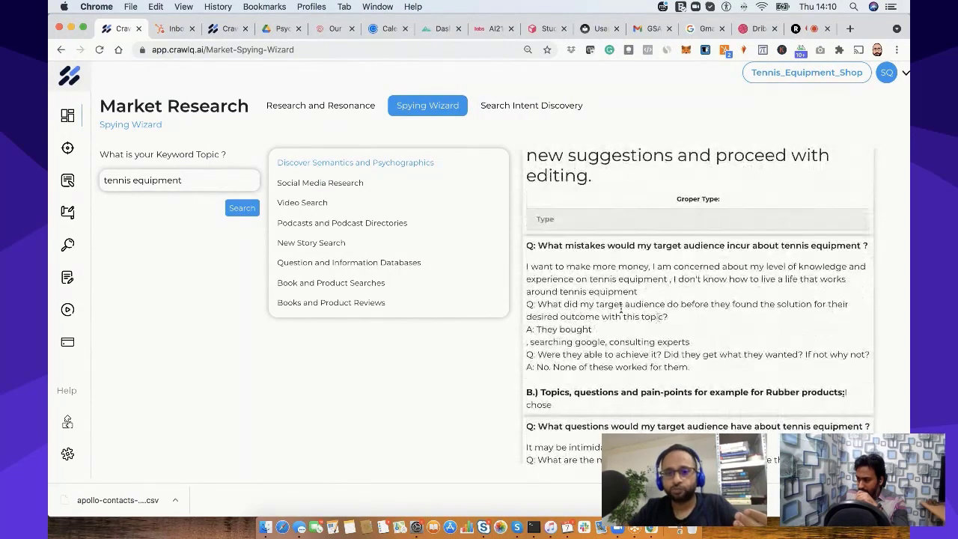
scroll(642, 269, down, 3)
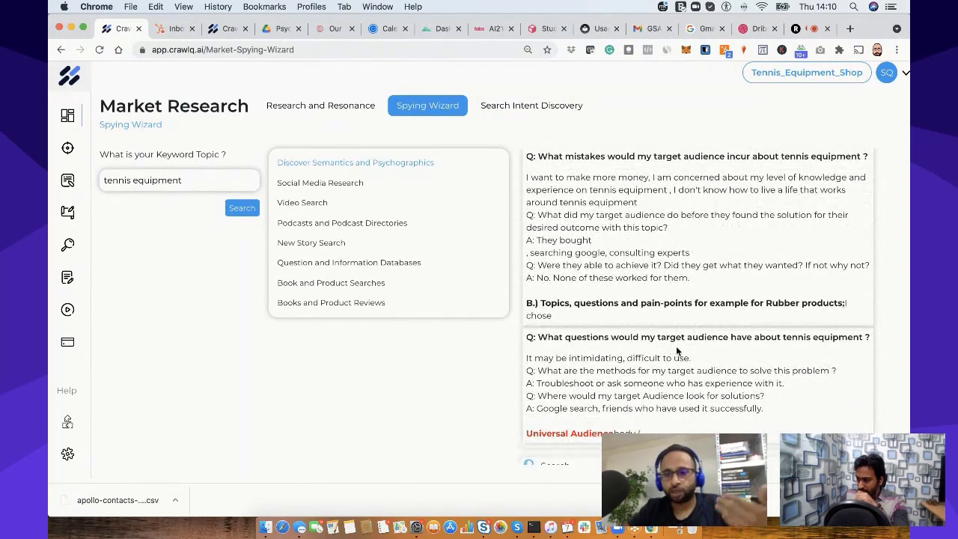
scroll(678, 348, down, 1)
scroll(680, 351, down, 1)
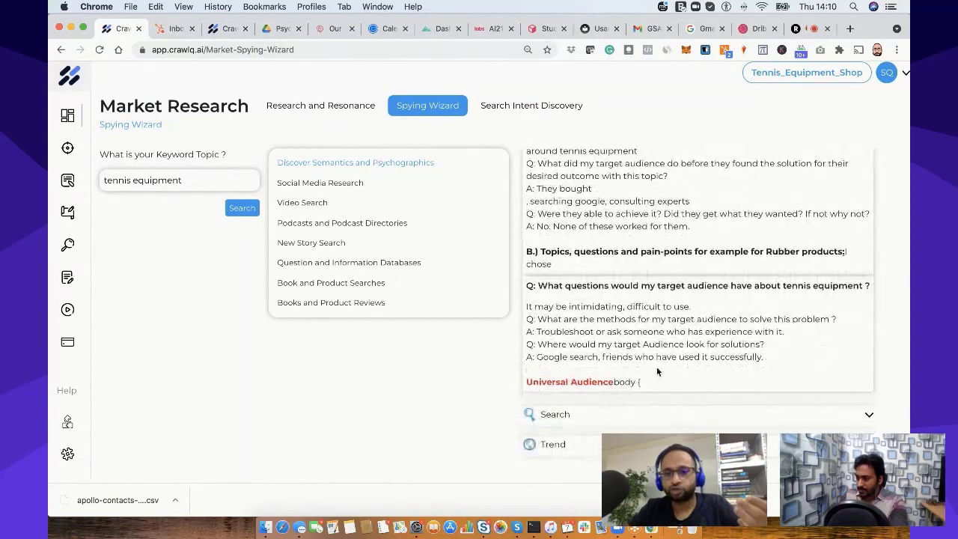
- Expand the Search section below the insights and review its suggested tennis equipment queries
click(868, 416)
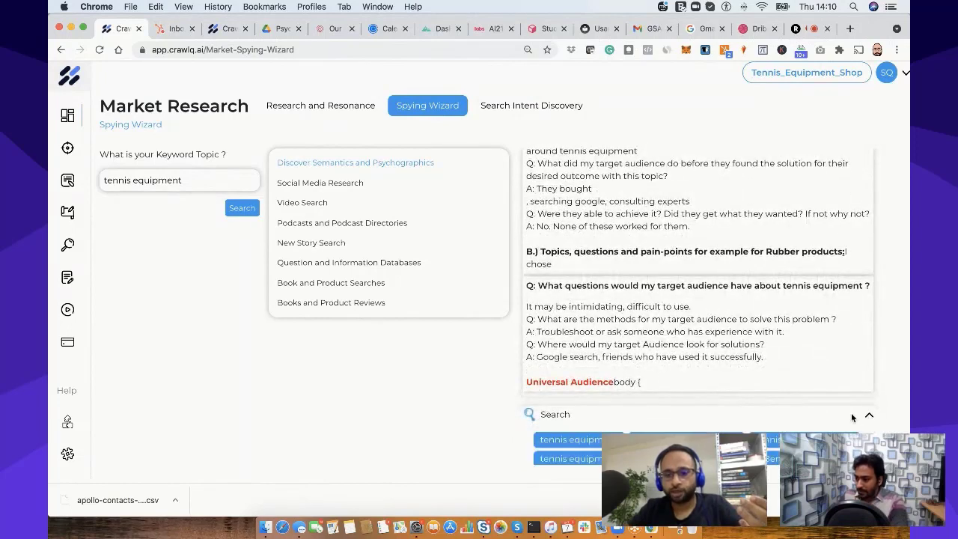
scroll(775, 416, down, 4)
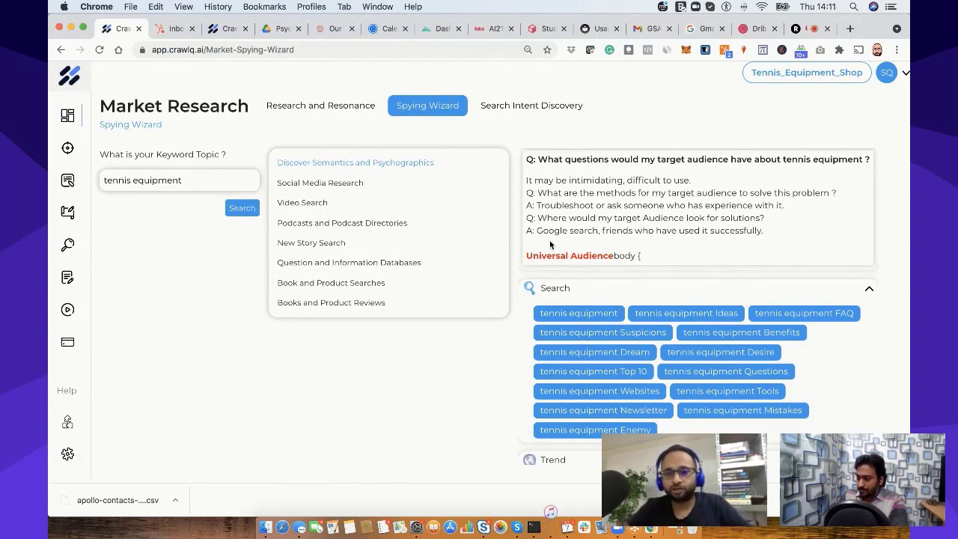
scroll(628, 273, down, 1)
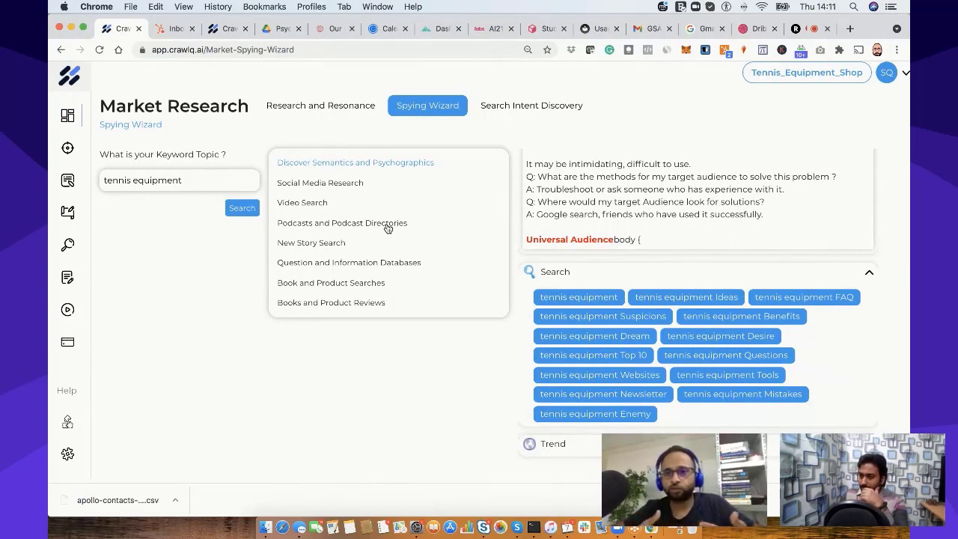
- Browse the Spying Wizard's research sources from Social Media Research and Video Search through Book and Product Searches
click(348, 182)
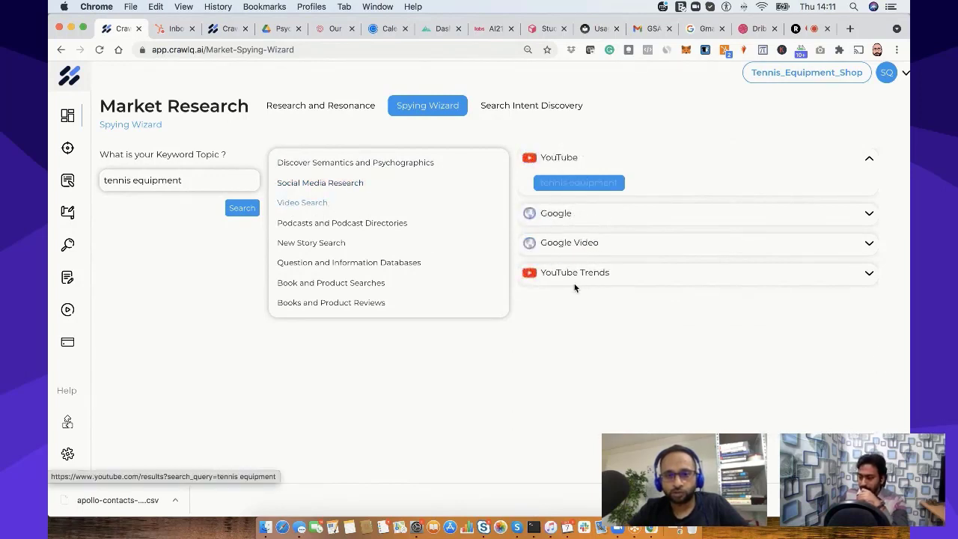
click(395, 224)
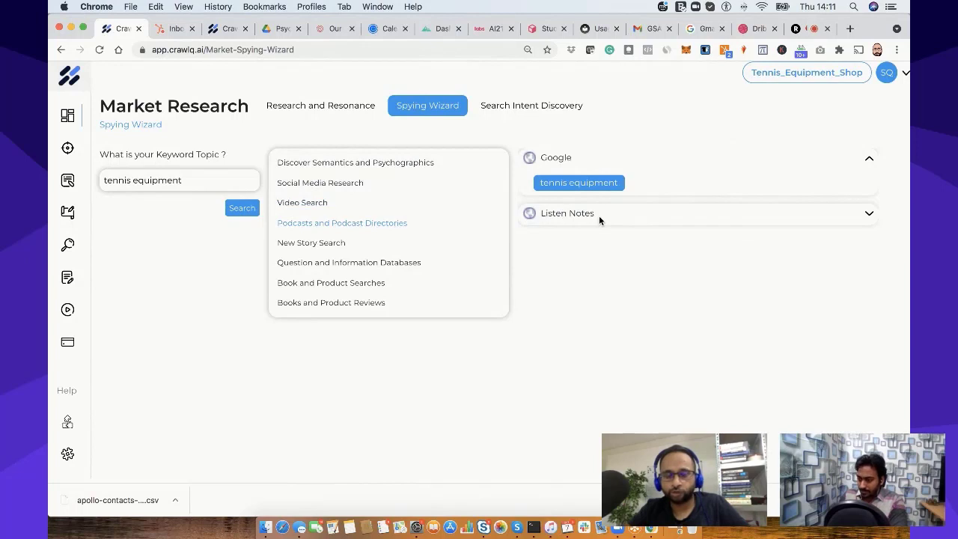
click(343, 244)
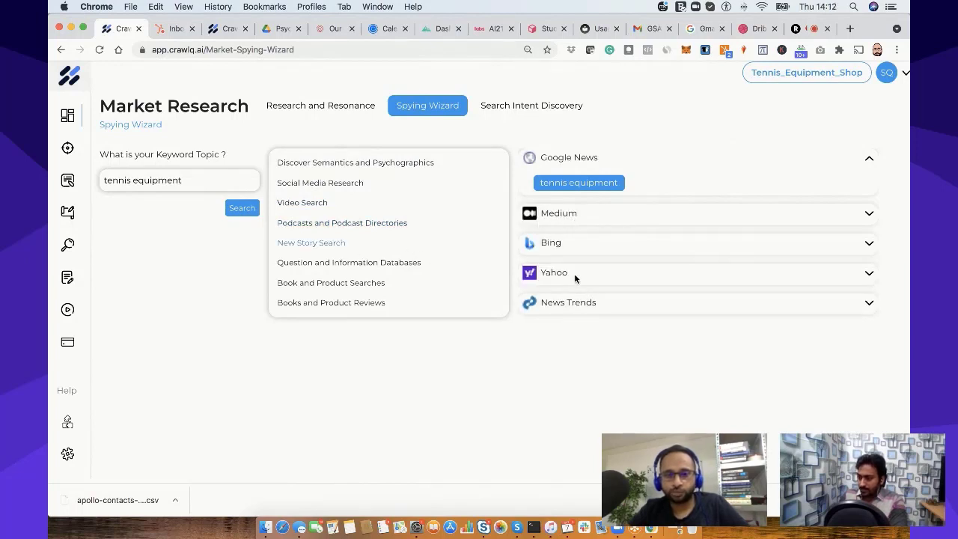
click(395, 262)
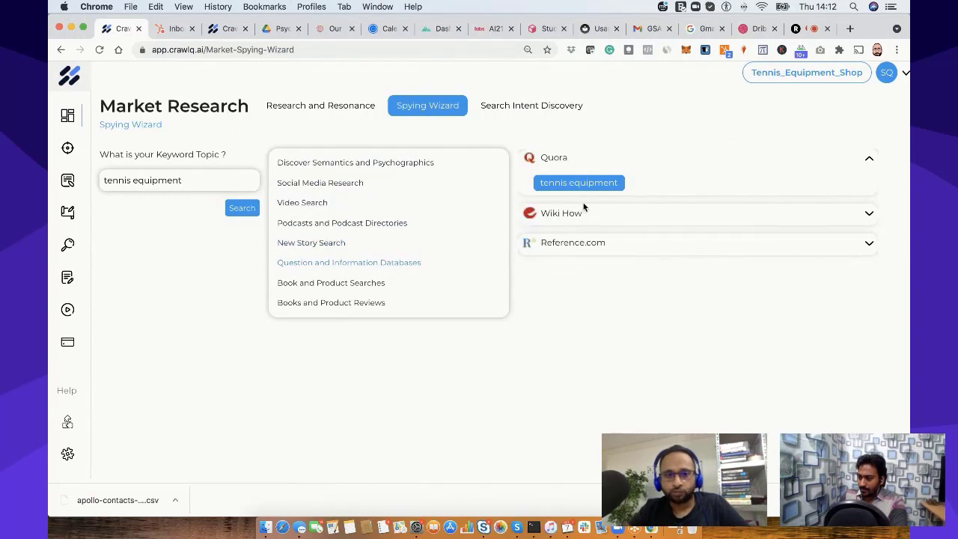
click(313, 285)
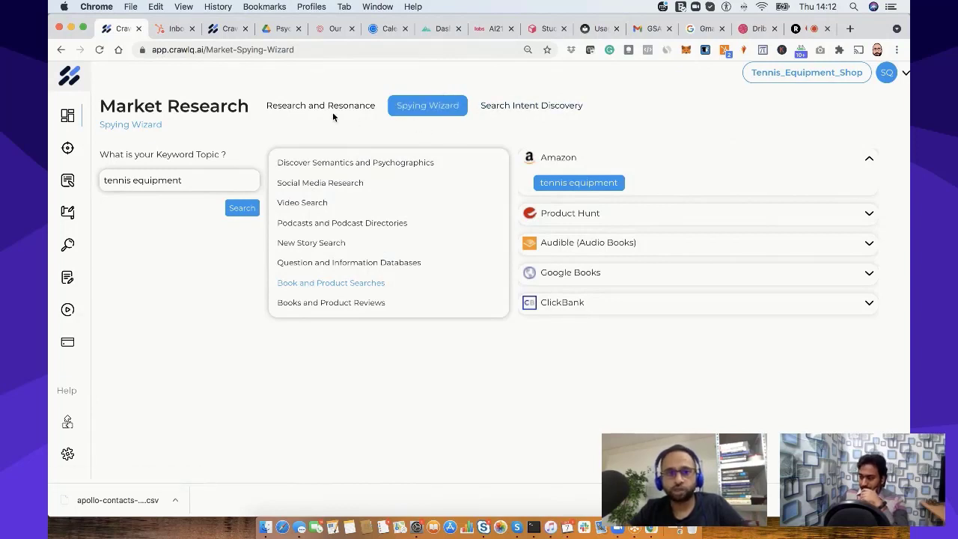
- Return to Research and Resonance and open the Define your Niche Semantics questionnaire in the Niche category
click(313, 109)
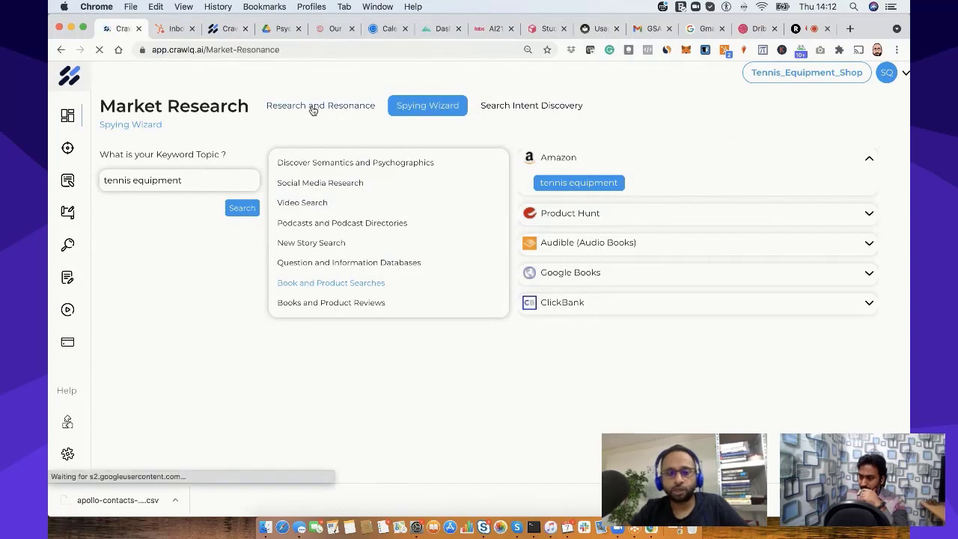
click(214, 170)
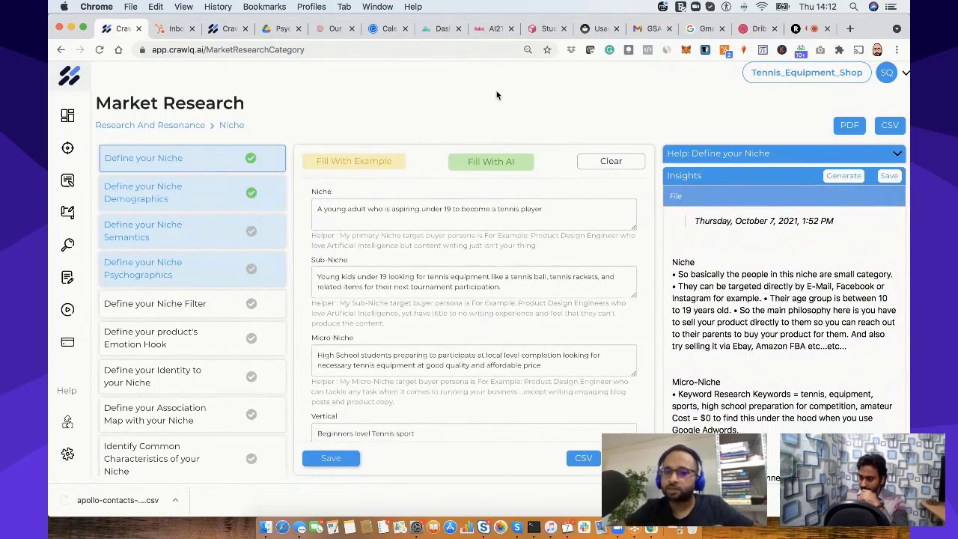
click(199, 229)
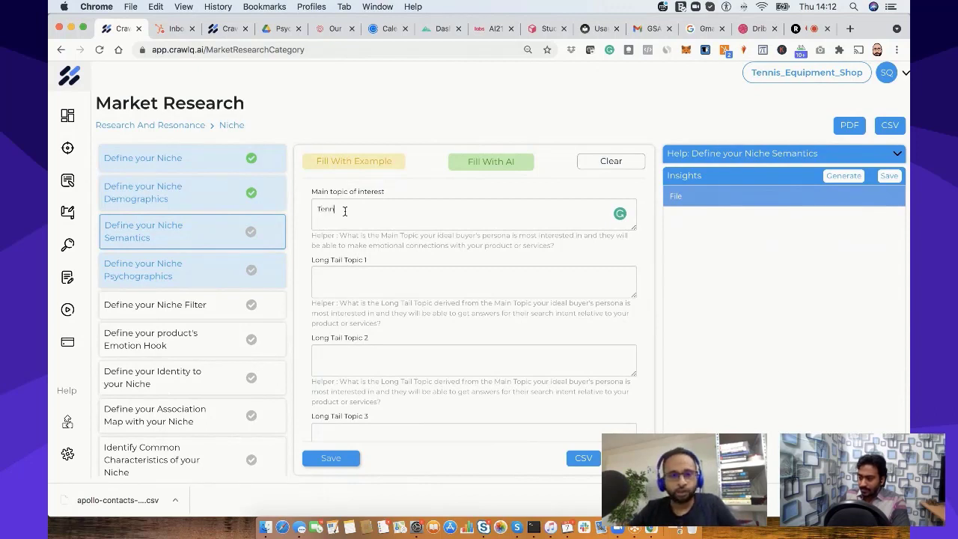
- Enter "Tennis equipment list" as the main topic of interest, correcting the misspelled word "equipment"
text(gu)
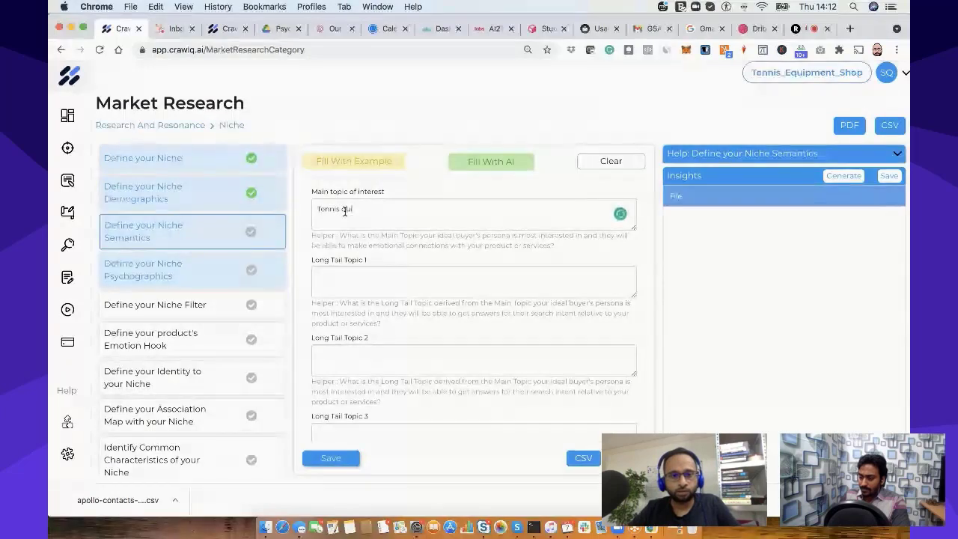
text(ipment )
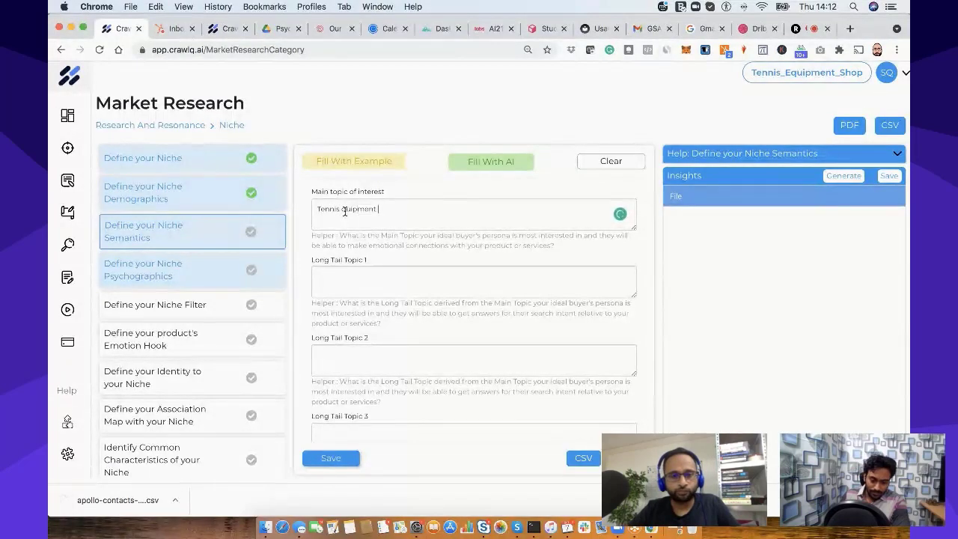
text(list)
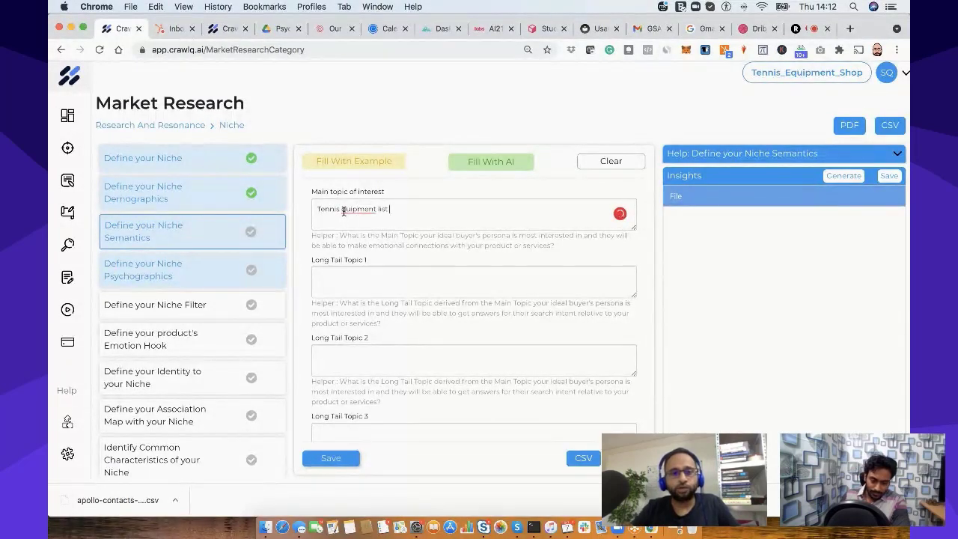
click(344, 211)
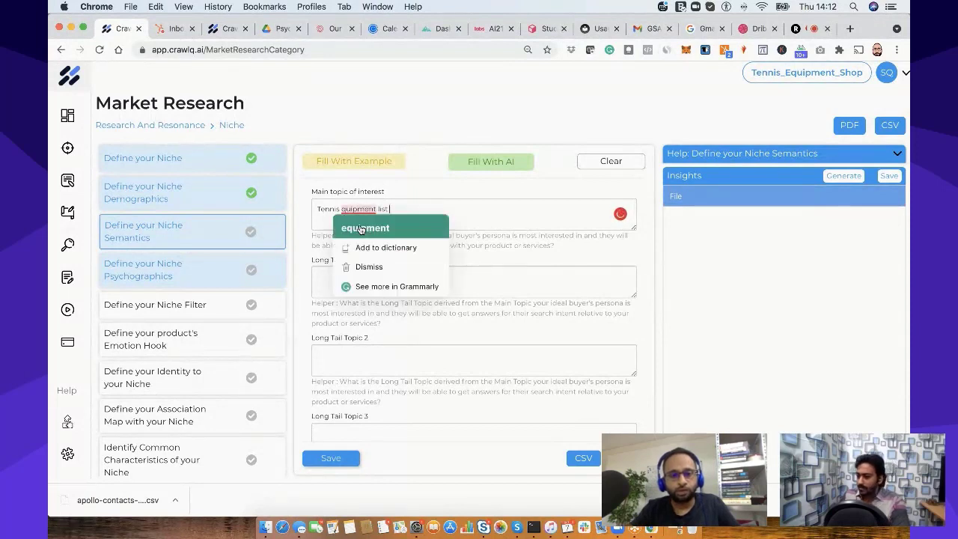
click(362, 228)
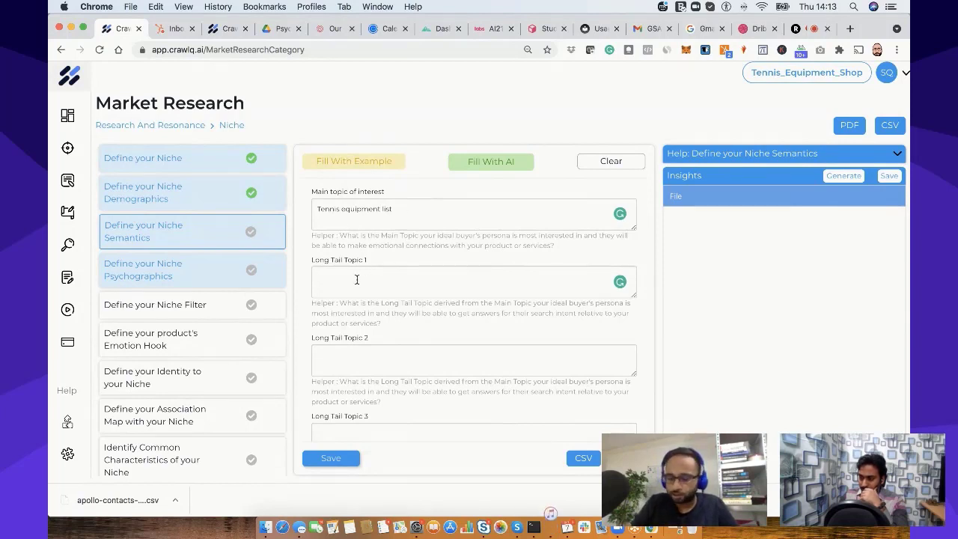
- Enter "Tennis equipment for rental" as Long Tail Topic 1
key(BackSpace)
key(BackSpace)
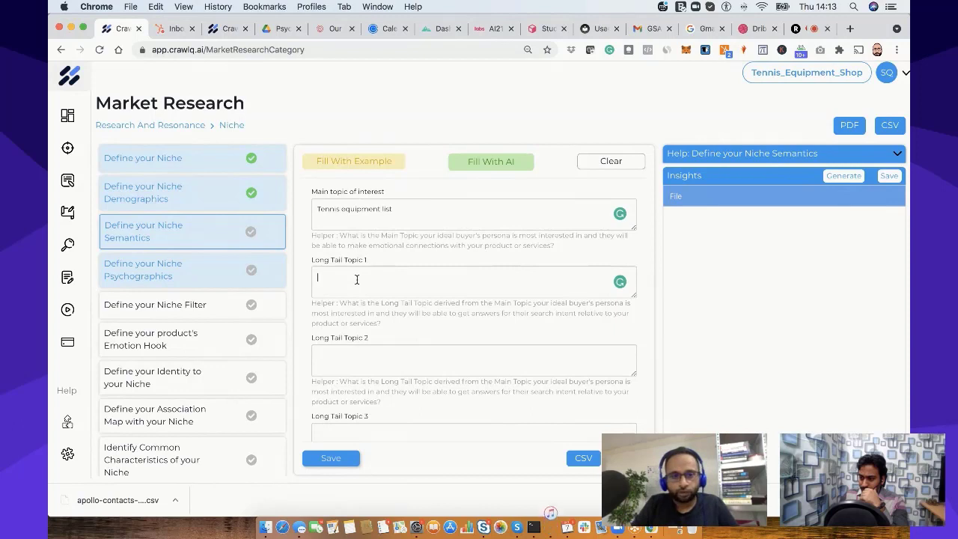
text(Tennis )
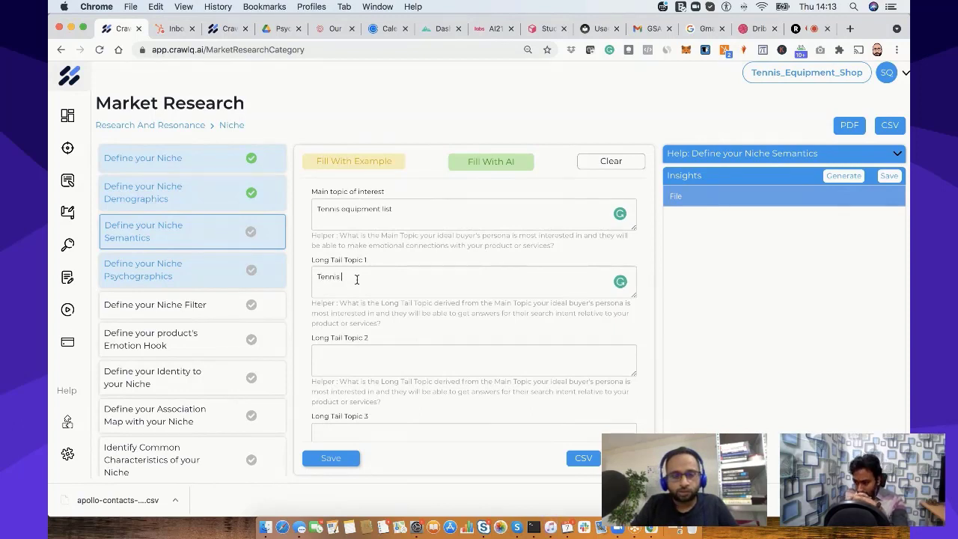
text(equ)
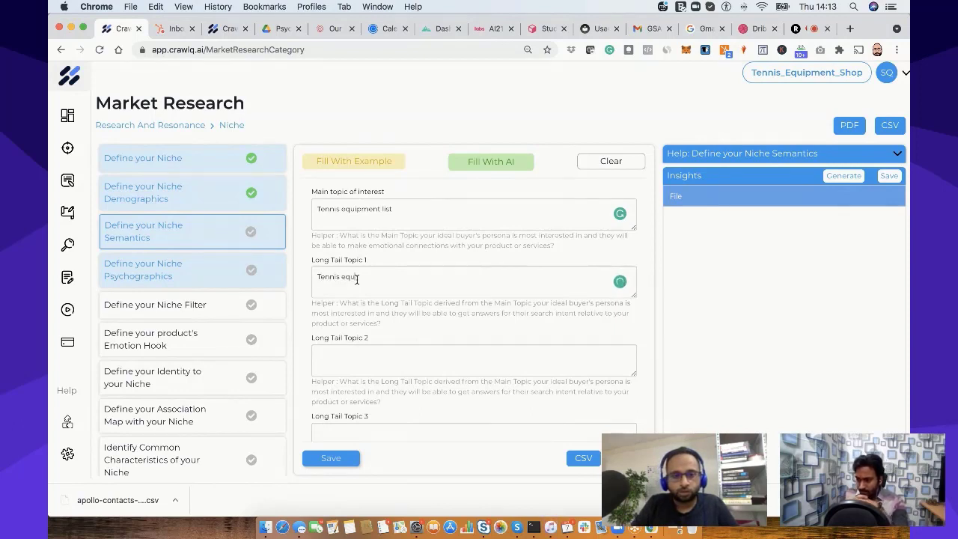
text(ipm)
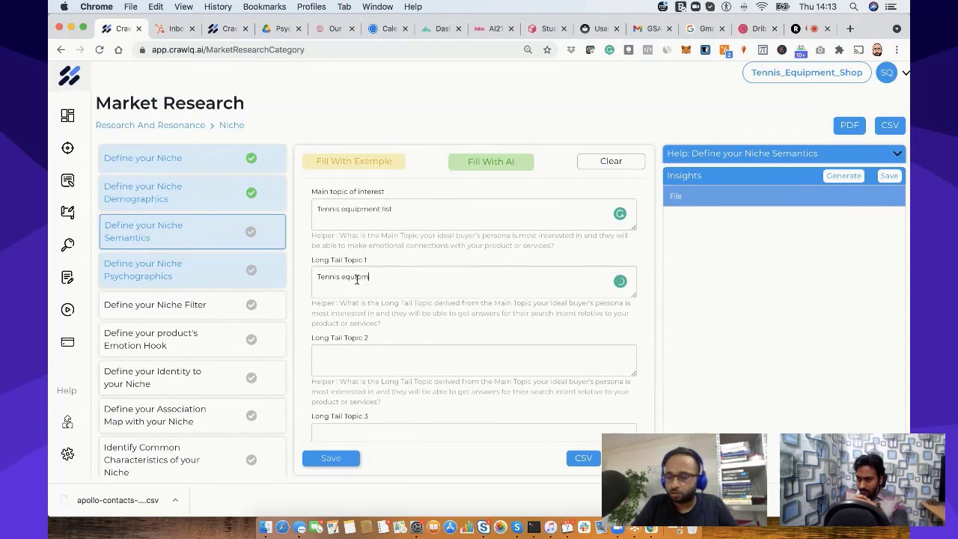
text(ent for rental)
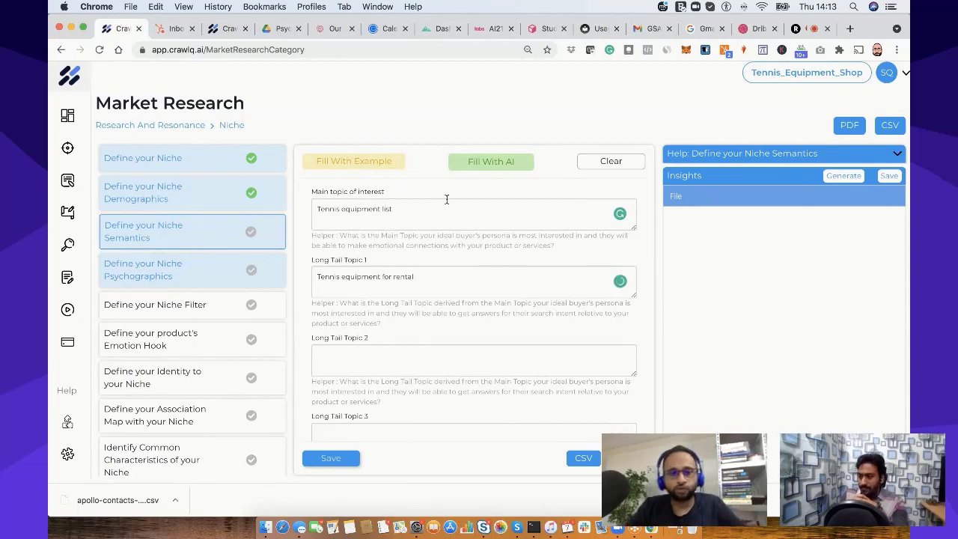
- Have AI fill in the remaining Niche Semantics answers and check the long tail topics it suggests
click(484, 165)
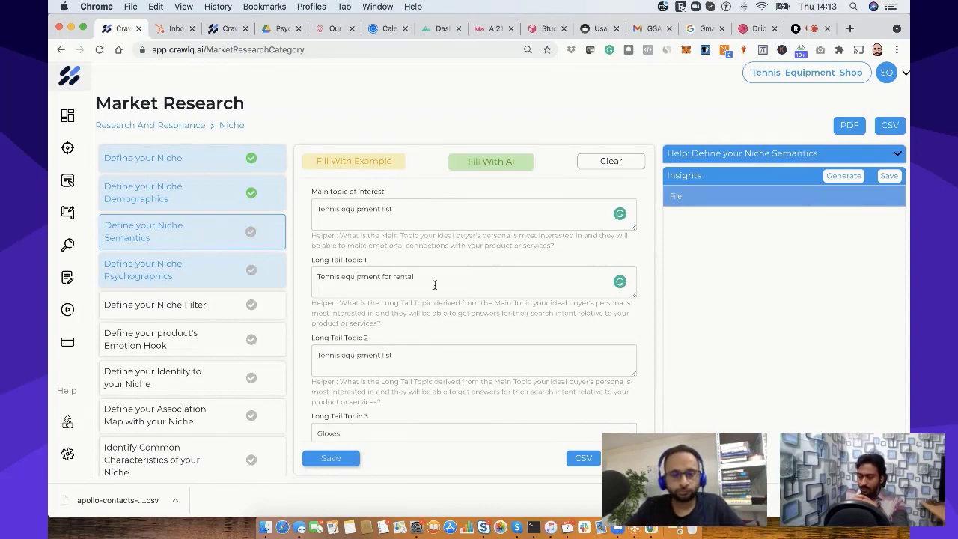
scroll(434, 284, down, 1)
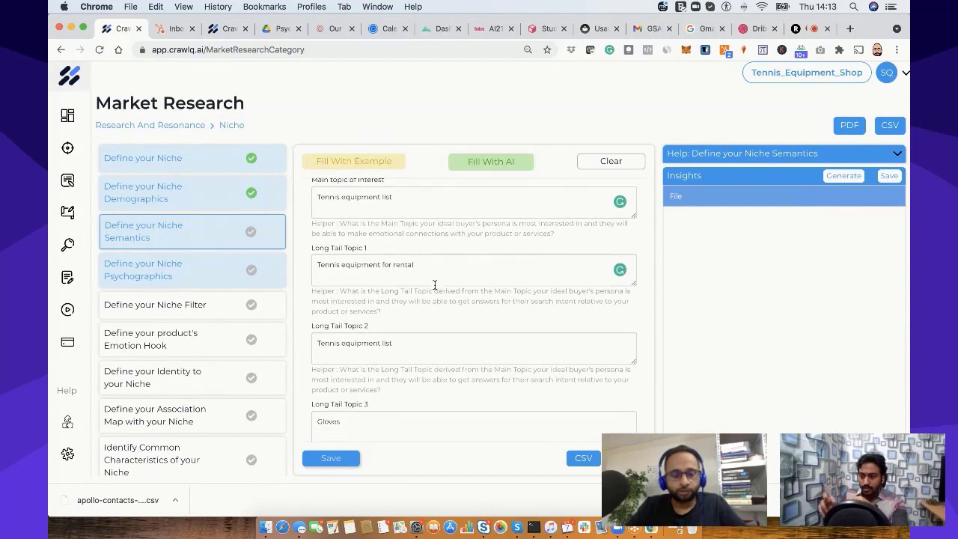
scroll(434, 285, down, 1)
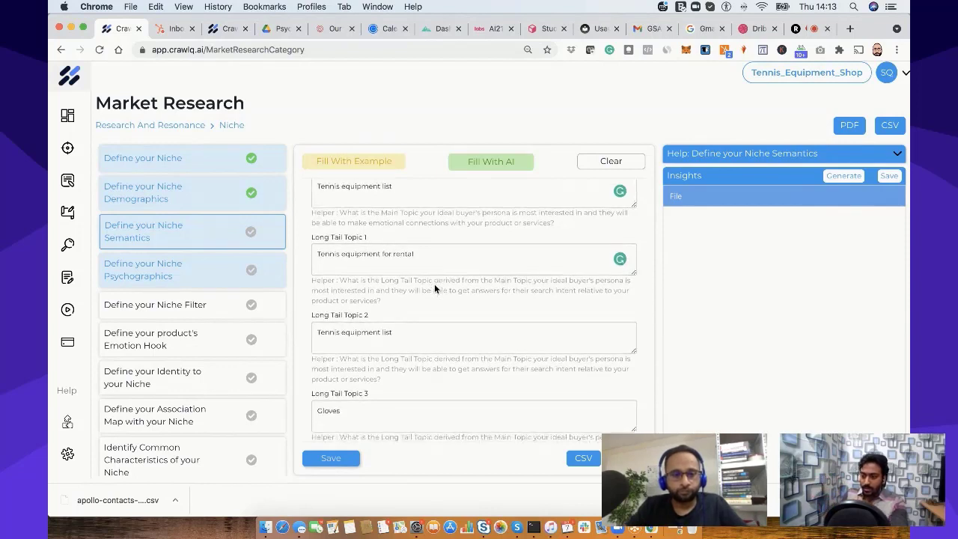
scroll(434, 284, down, 5)
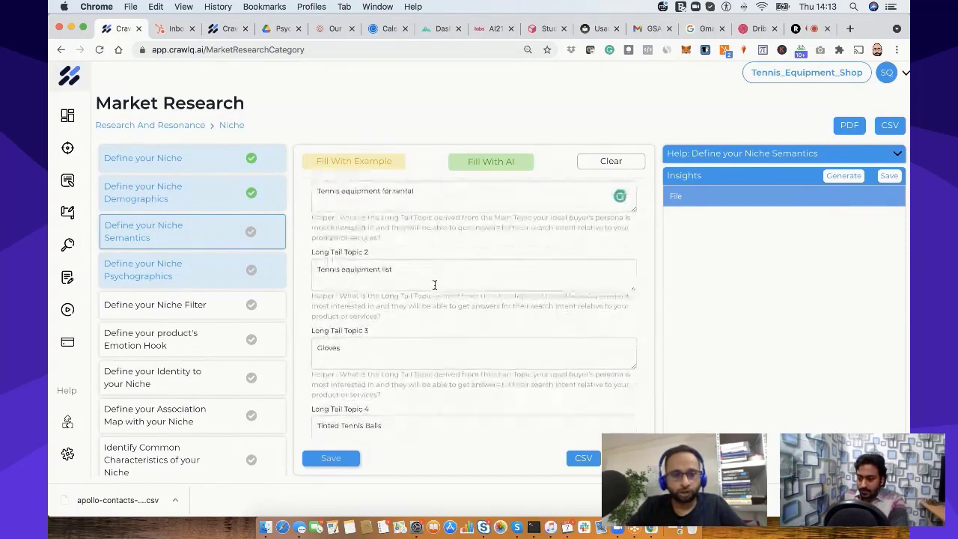
scroll(434, 284, up, 5)
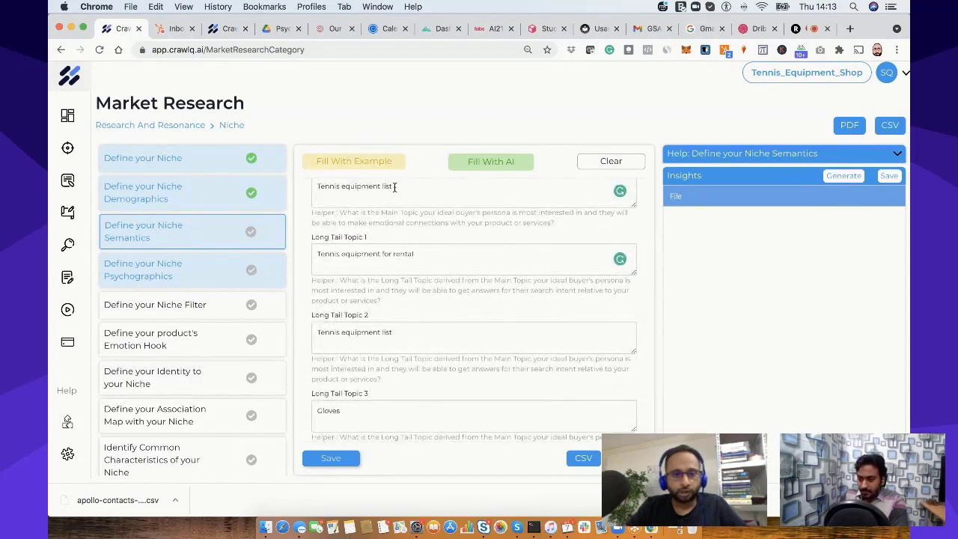
- Change Long Tail Topic 2 to "Tennis equipment for beginners"
double_click(383, 333)
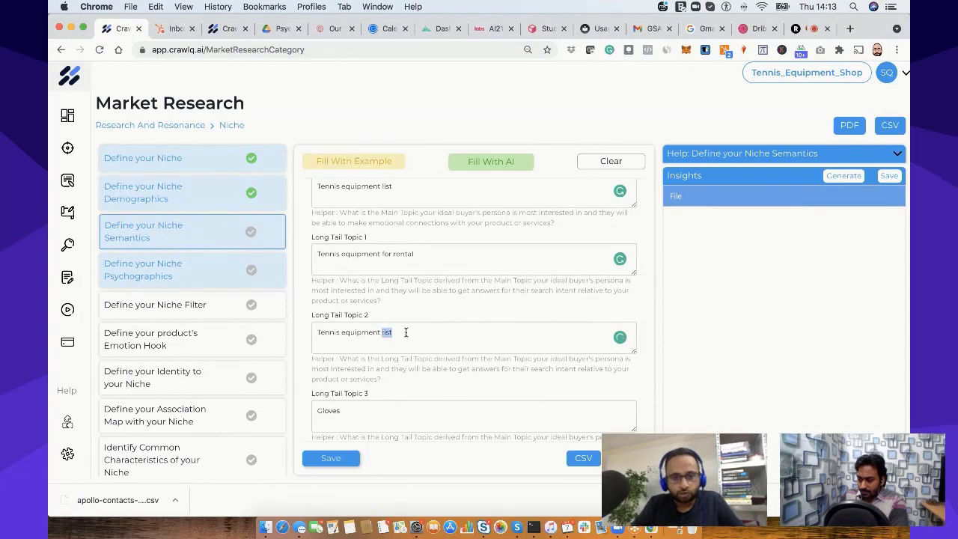
text(for be)
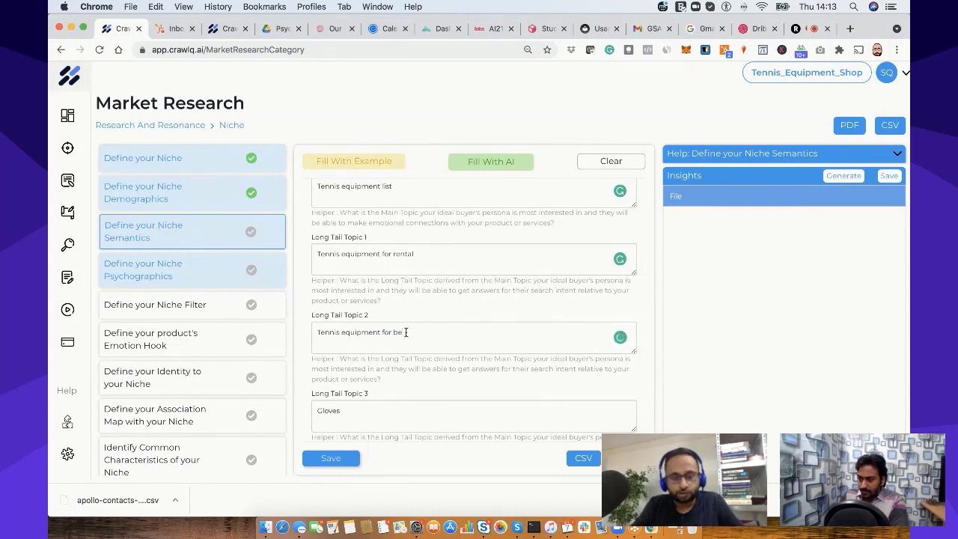
text(ginners)
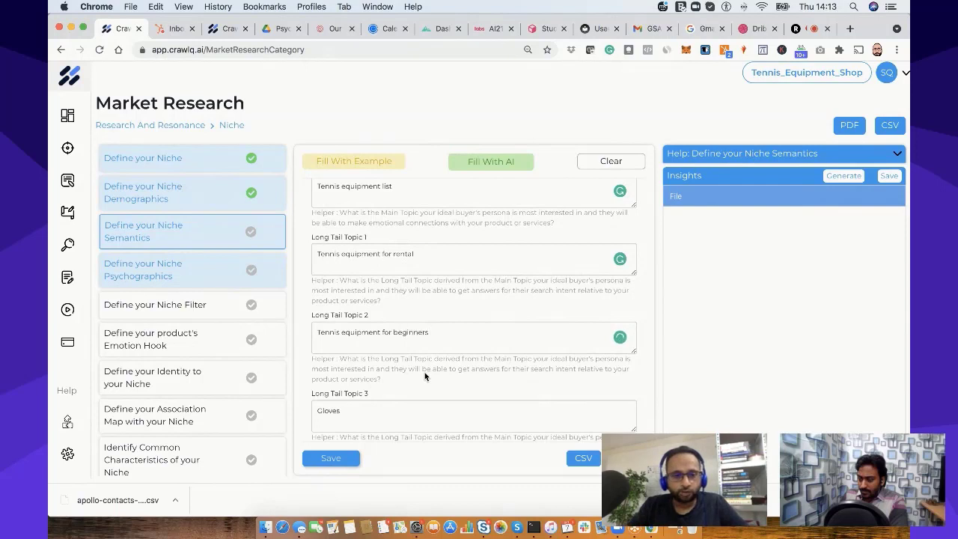
- Review the remaining answers down to the Niche Sub Headline, save the Niche Semantics questionnaire and reopen it
scroll(425, 377, down, 3)
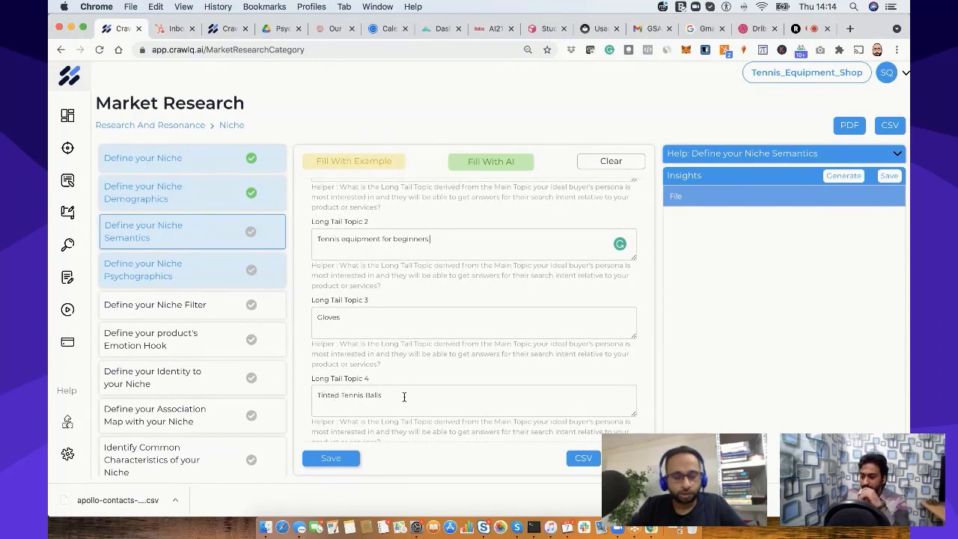
scroll(404, 397, down, 3)
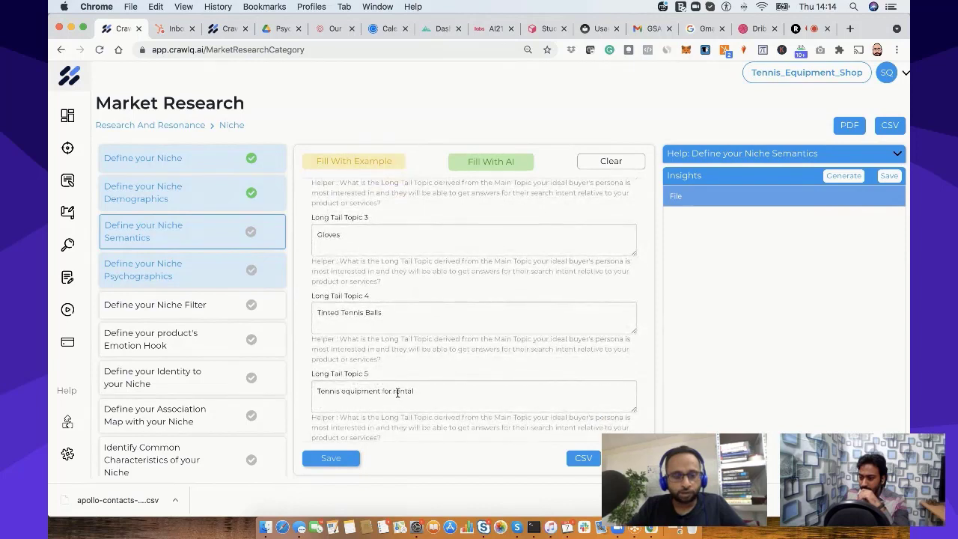
scroll(393, 307, down, 4)
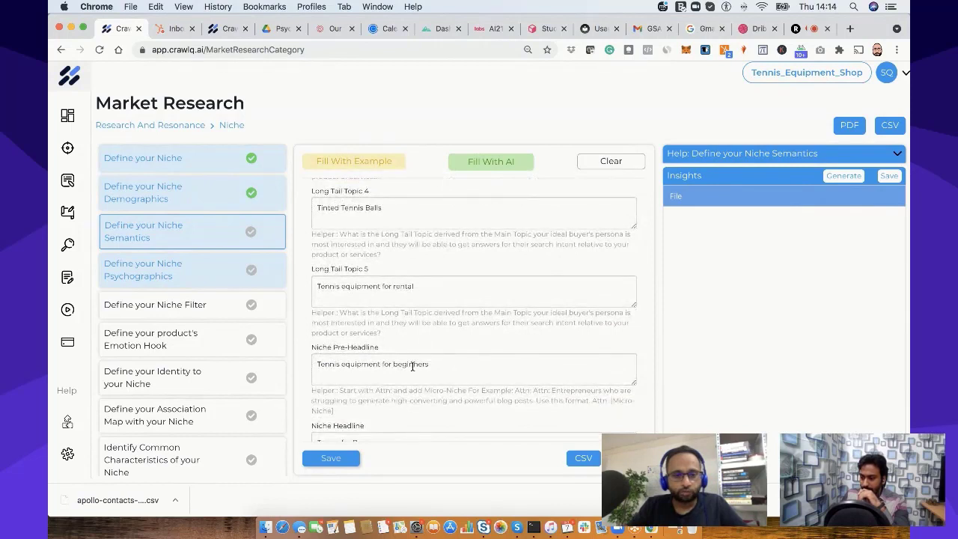
scroll(413, 366, down, 2)
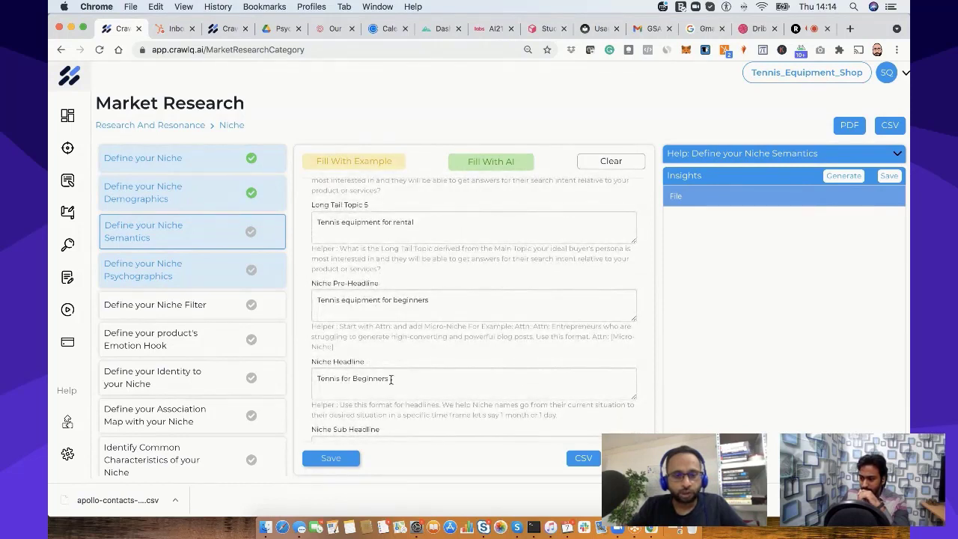
scroll(413, 382, down, 2)
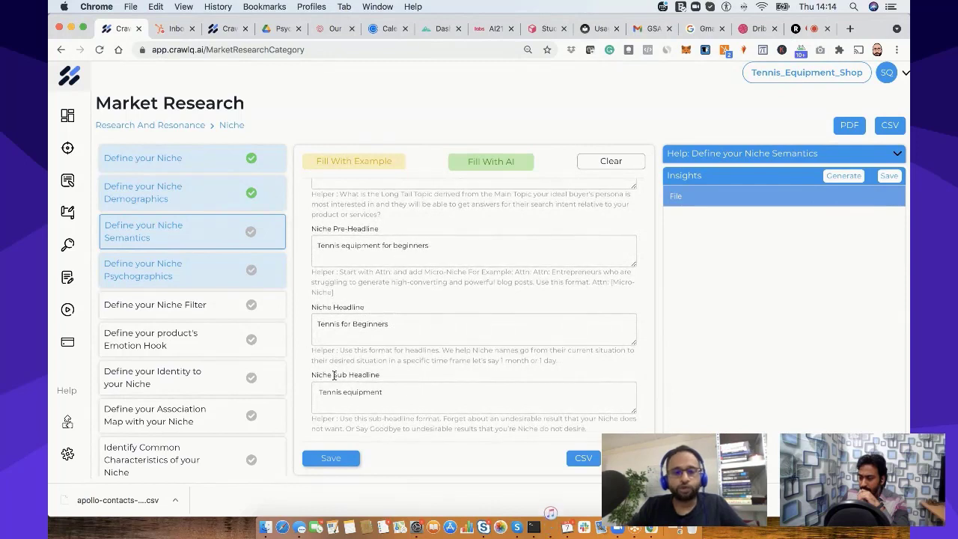
click(323, 459)
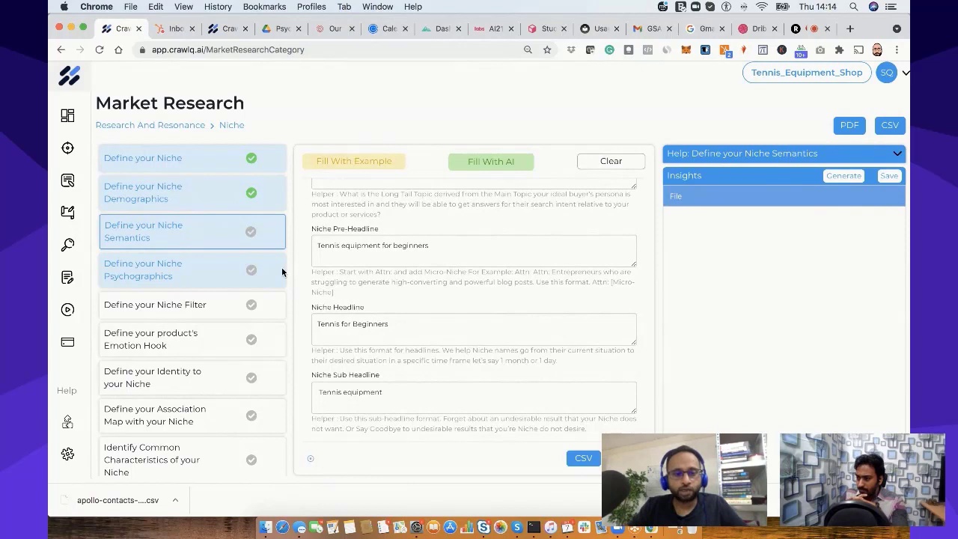
click(222, 239)
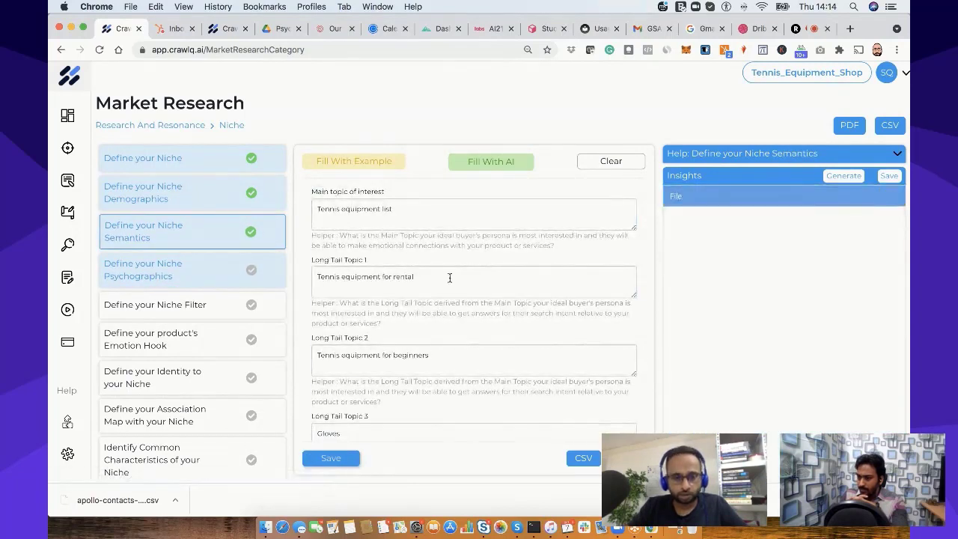
- Generate insights from the Niche Semantics answers and read through the text for the main topic and long tail topics
click(846, 178)
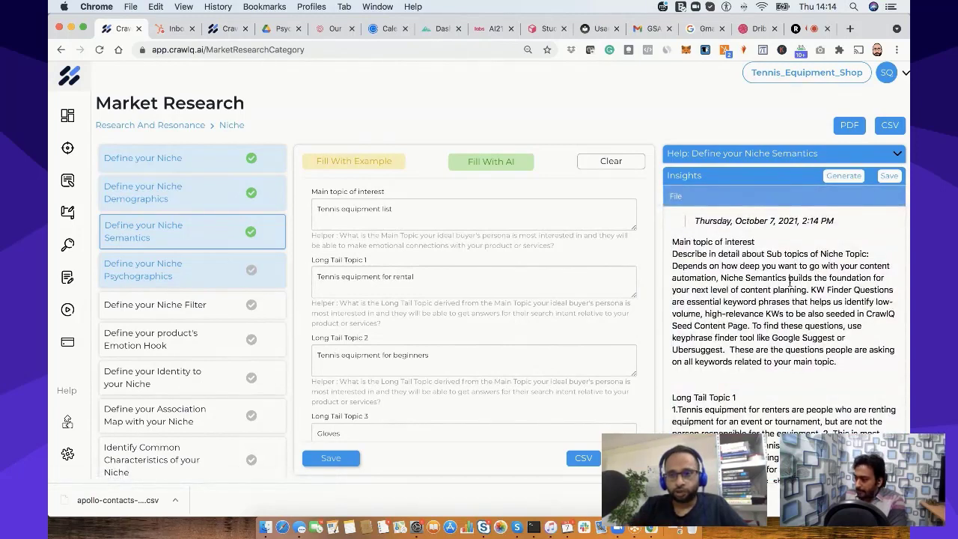
scroll(779, 283, down, 1)
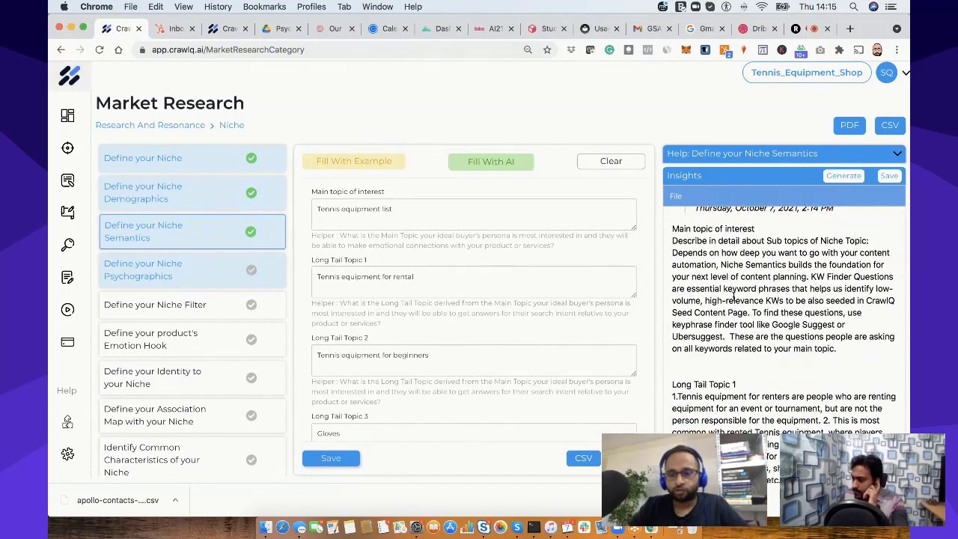
scroll(777, 300, down, 2)
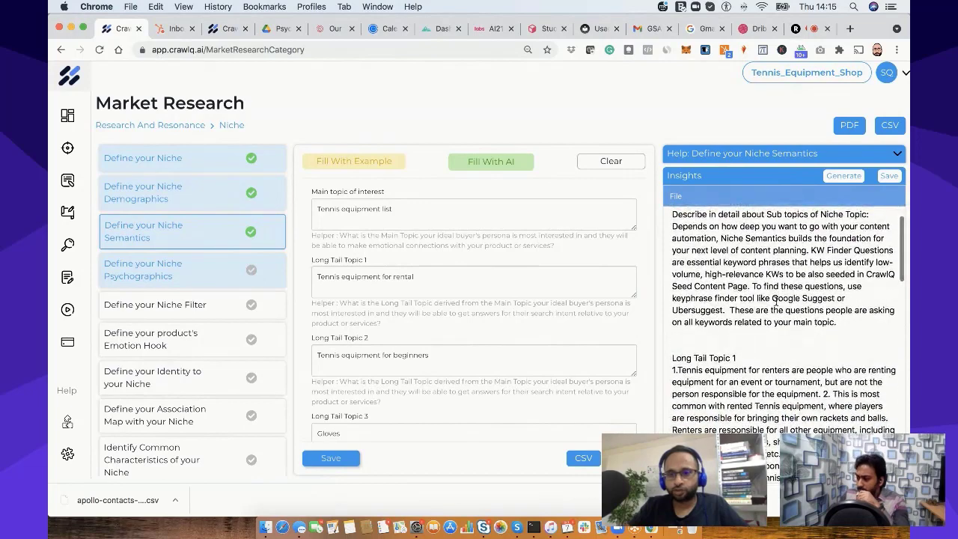
scroll(775, 300, up, 1)
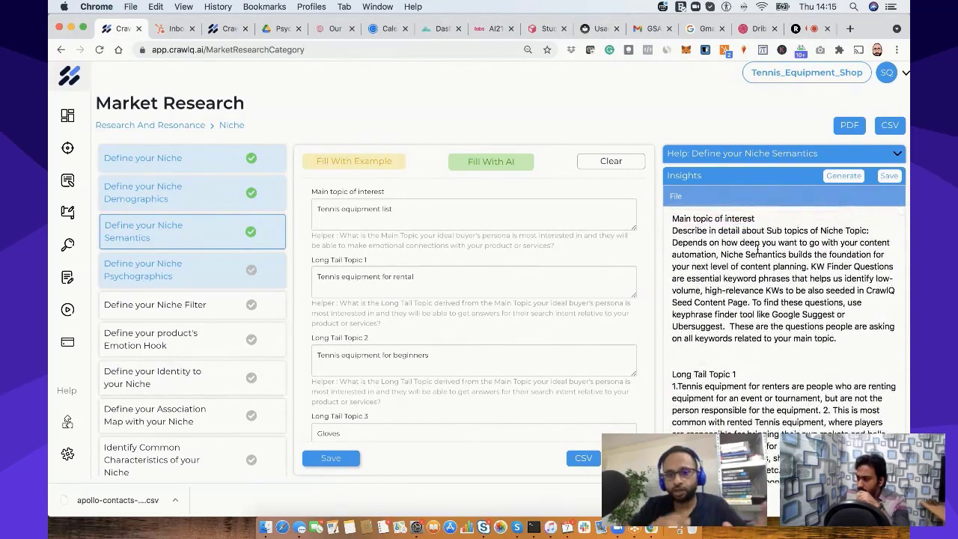
scroll(758, 248, down, 5)
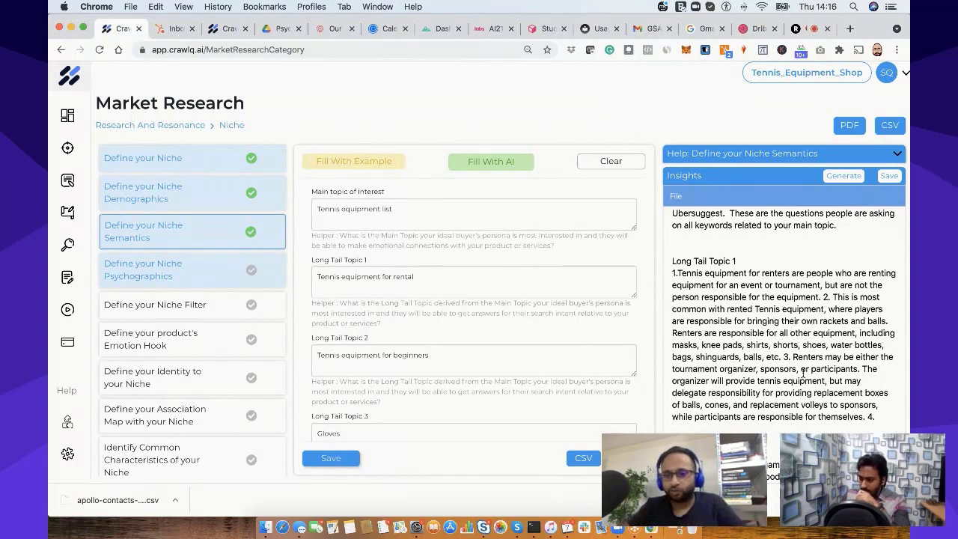
scroll(803, 373, down, 1)
scroll(803, 374, down, 5)
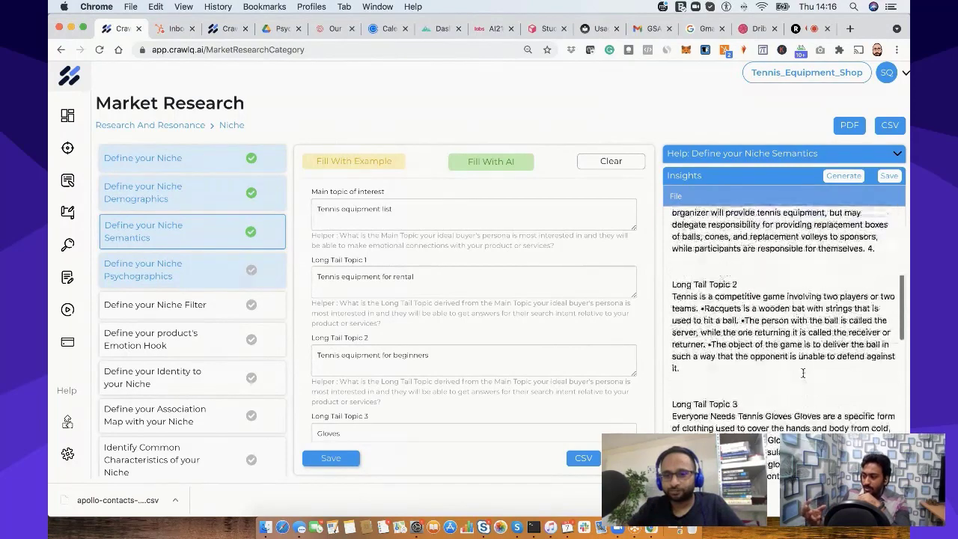
scroll(803, 373, up, 1)
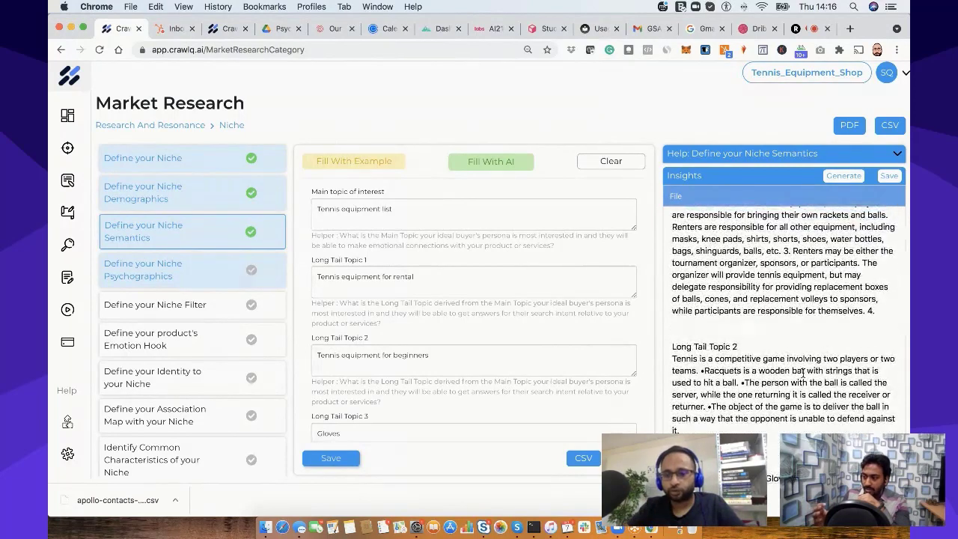
- Bold the Long Tail Topic 1 insight passage from "Renters may be either the tournament organizer" through "responsible for themselves"
scroll(803, 372, up, 1)
scroll(804, 372, up, 3)
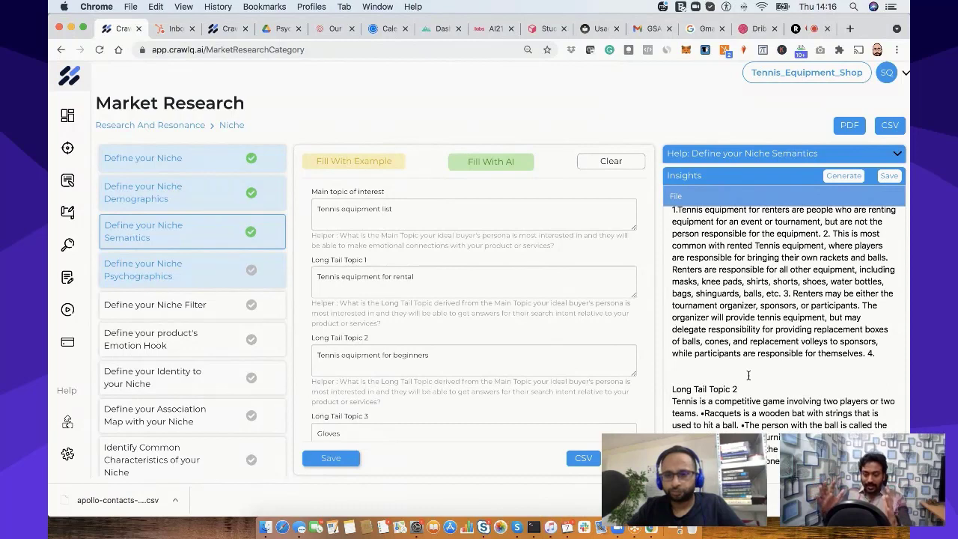
scroll(749, 376, up, 1)
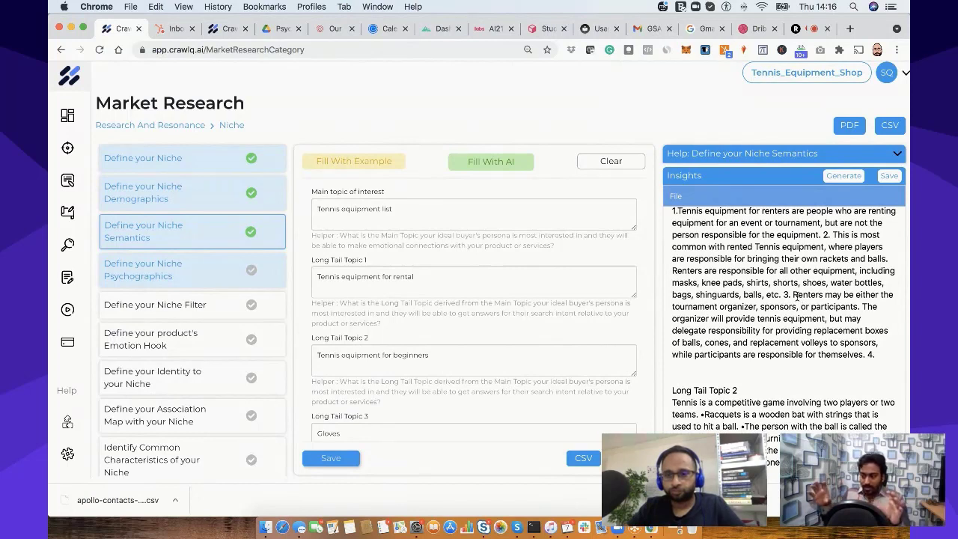
drag(795, 297, 876, 355)
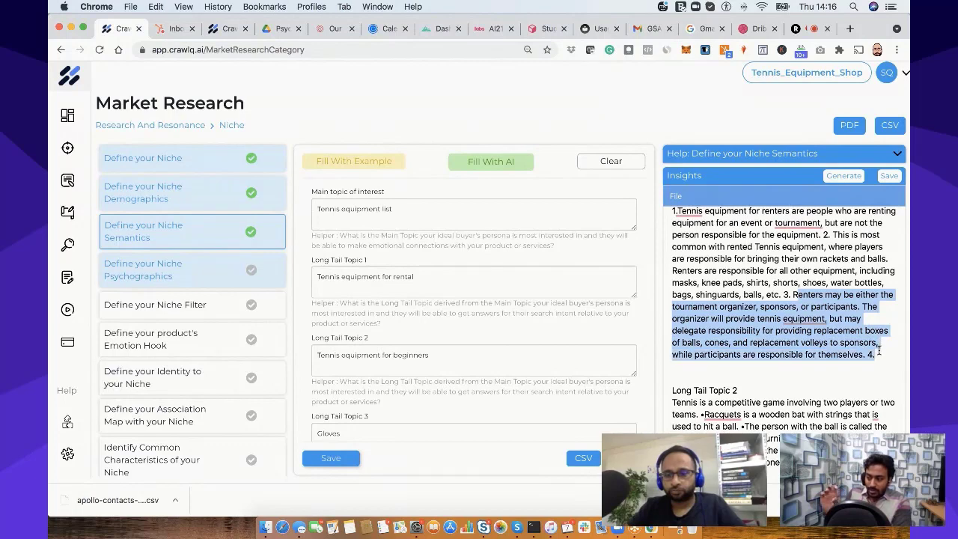
click(729, 271)
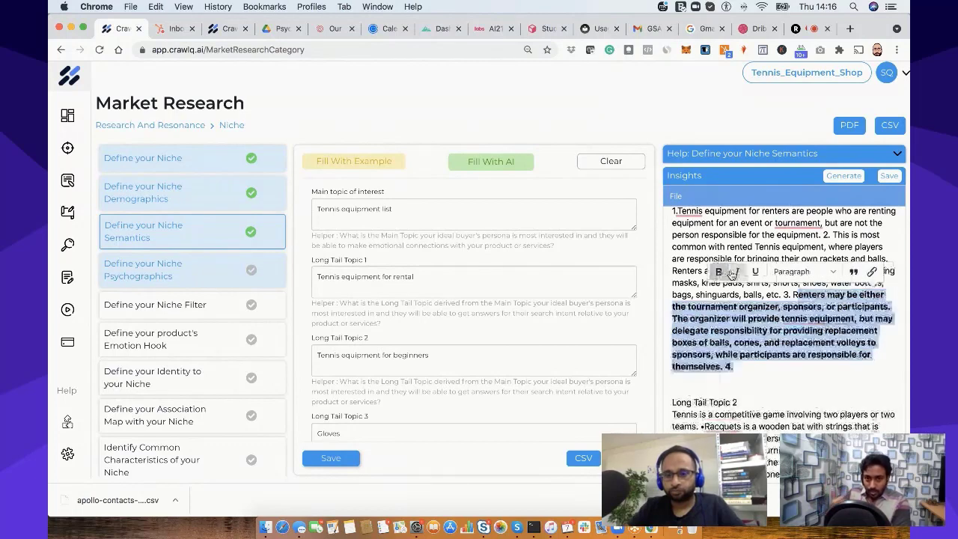
click(814, 344)
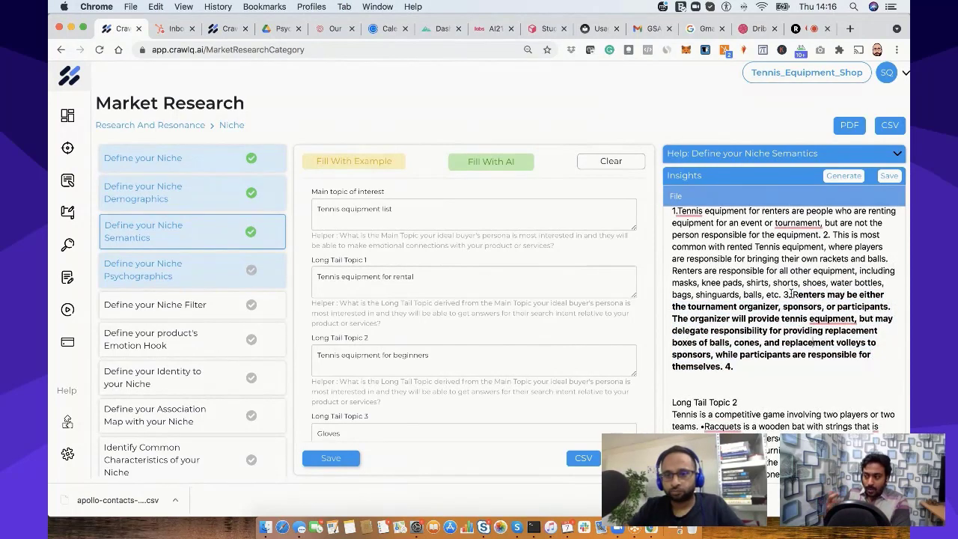
drag(812, 344, 824, 364)
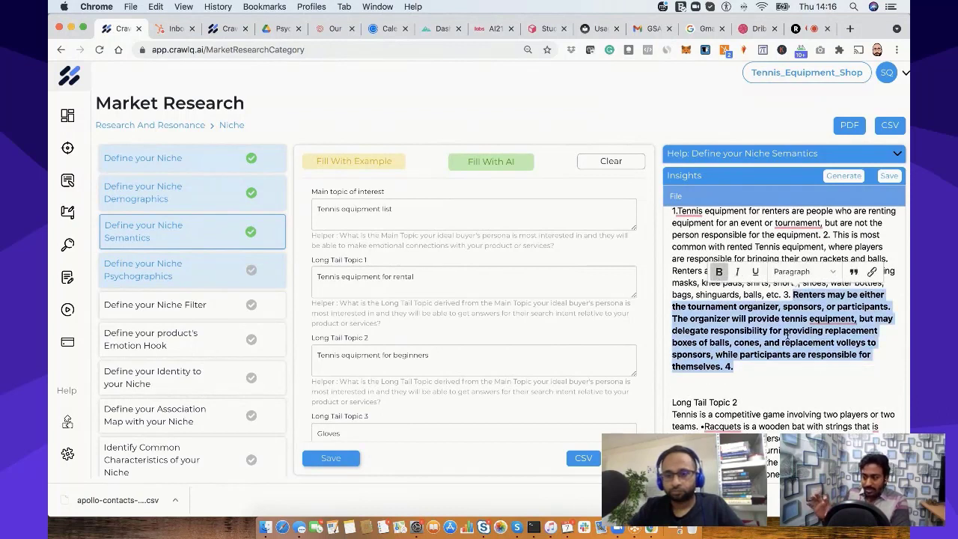
click(824, 330)
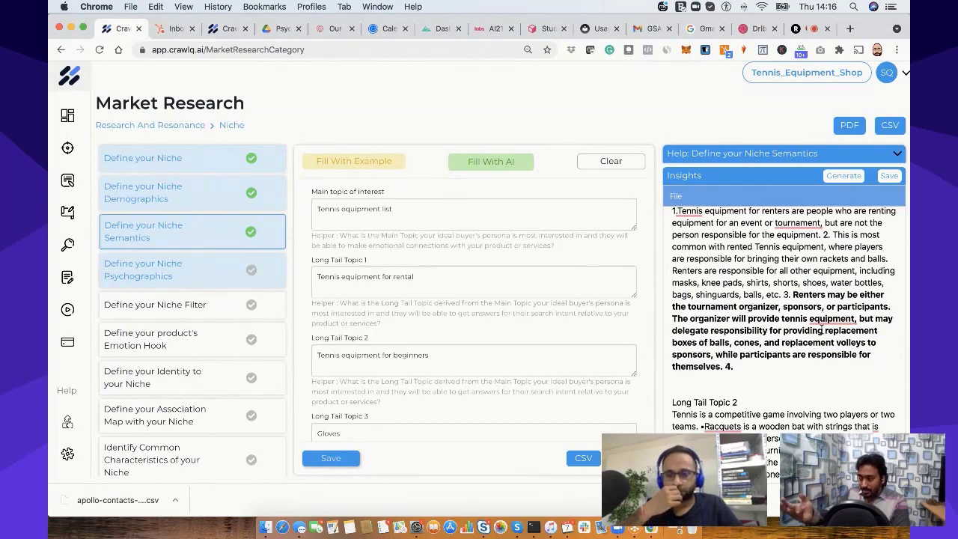
- Bold the Long Tail Topic 1 insight passage from "bringing their own rackets and balls" through "bags, shinguards, balls"
scroll(824, 330, up, 1)
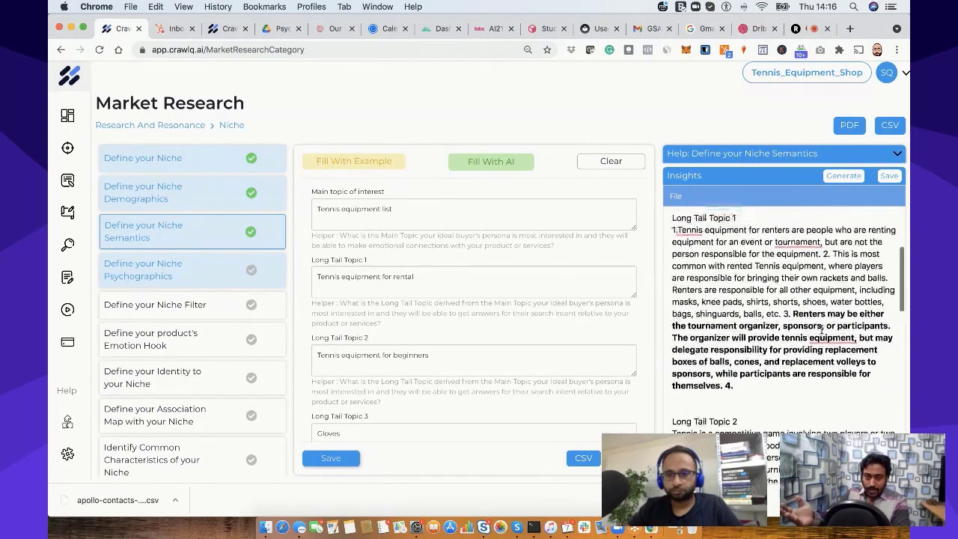
scroll(822, 330, down, 1)
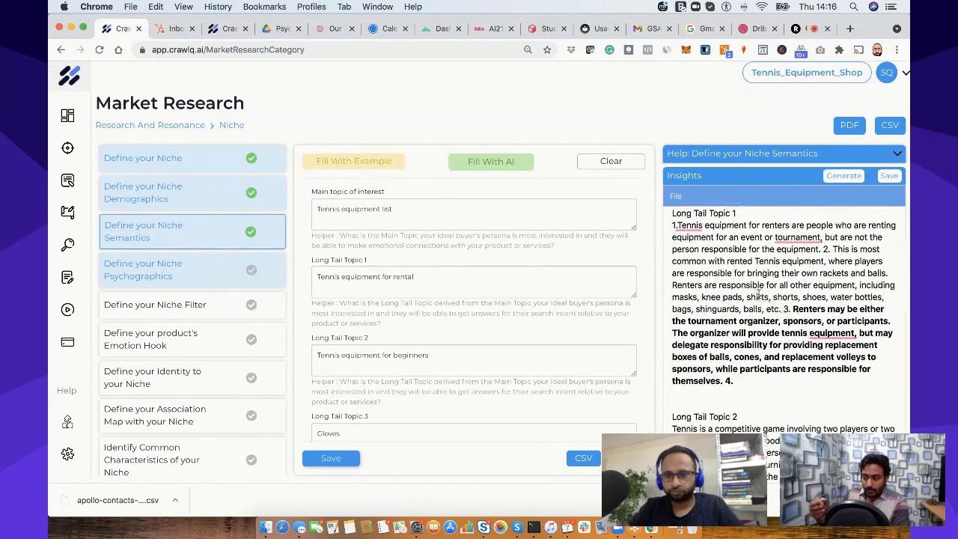
drag(747, 273, 762, 309)
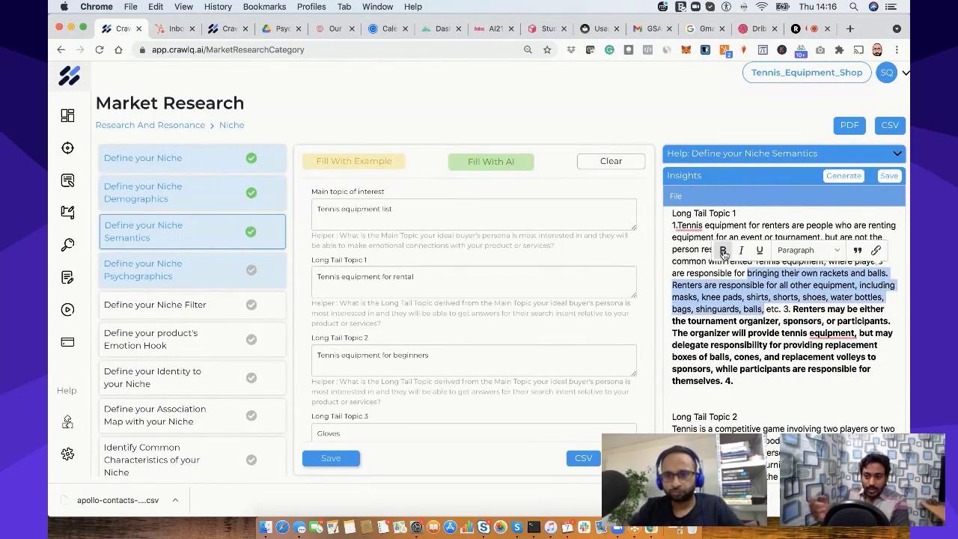
click(732, 250)
click(767, 290)
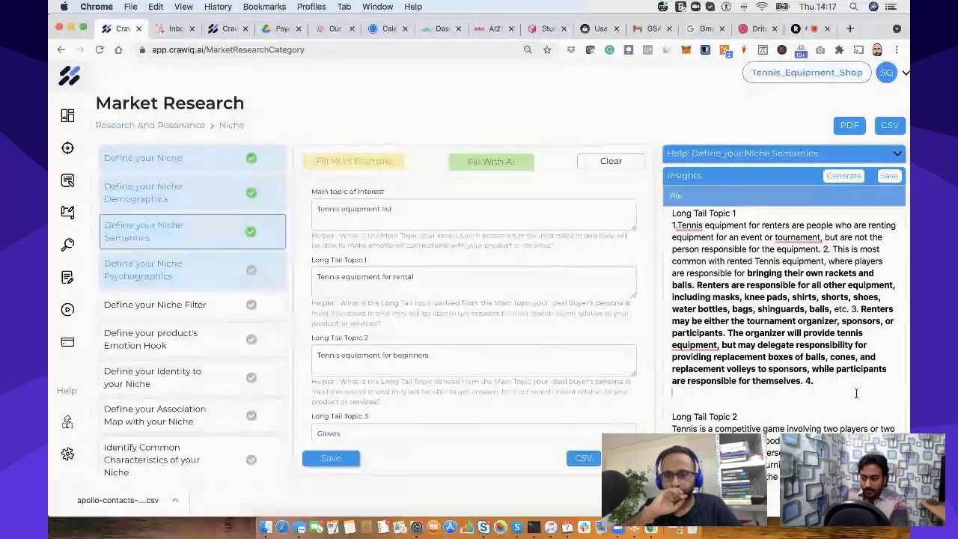
scroll(856, 393, down, 1)
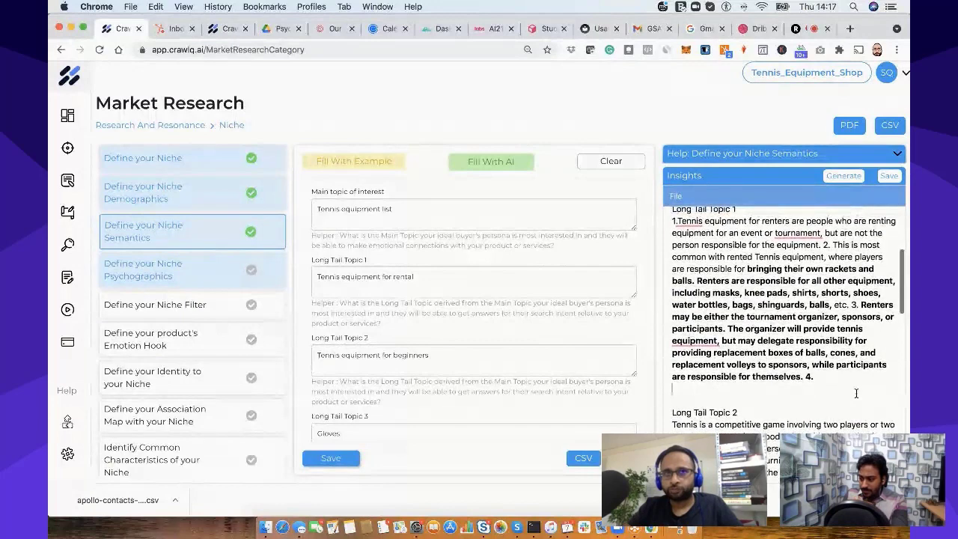
scroll(857, 393, up, 1)
click(856, 393)
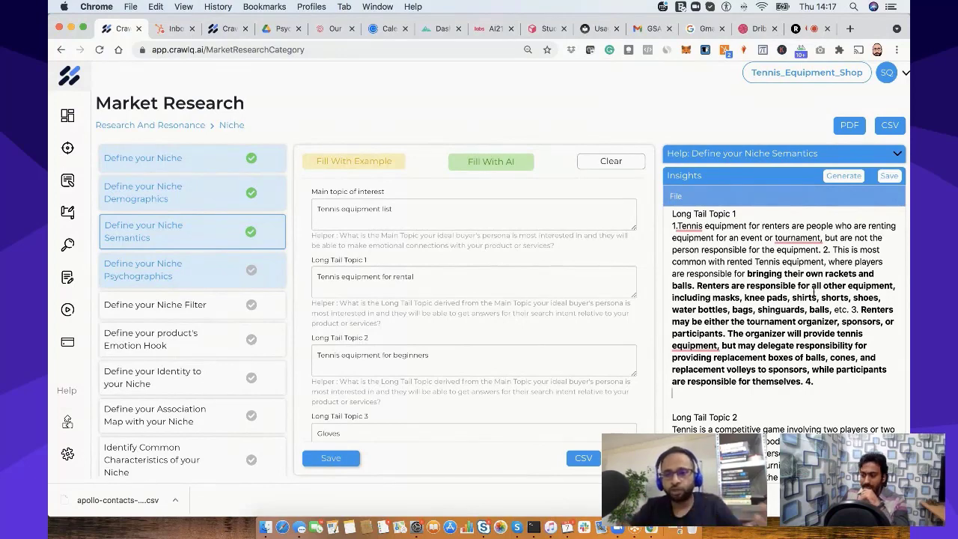
- Read through the generated insights for Long Tail Topics 2 to 5 and the Niche Pre-Headline
scroll(771, 269, down, 3)
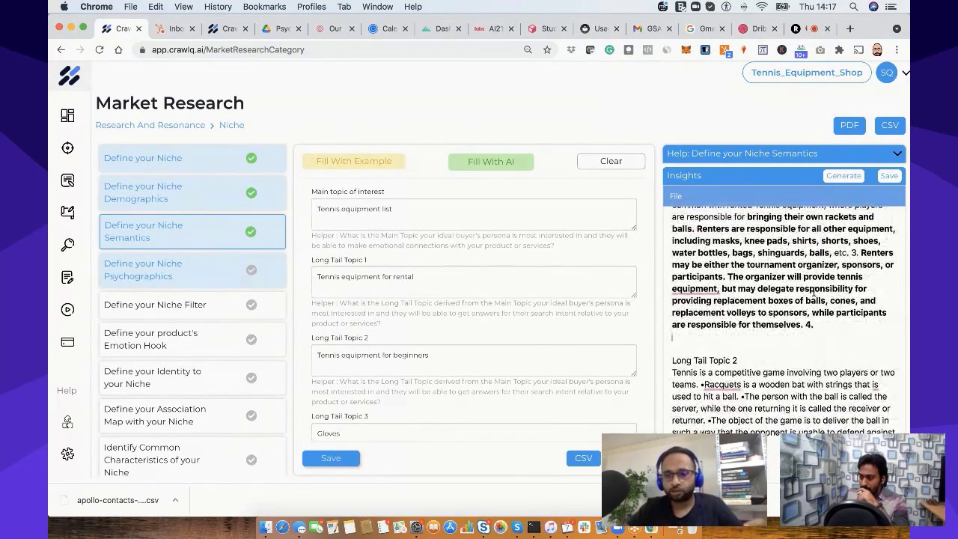
scroll(749, 300, down, 2)
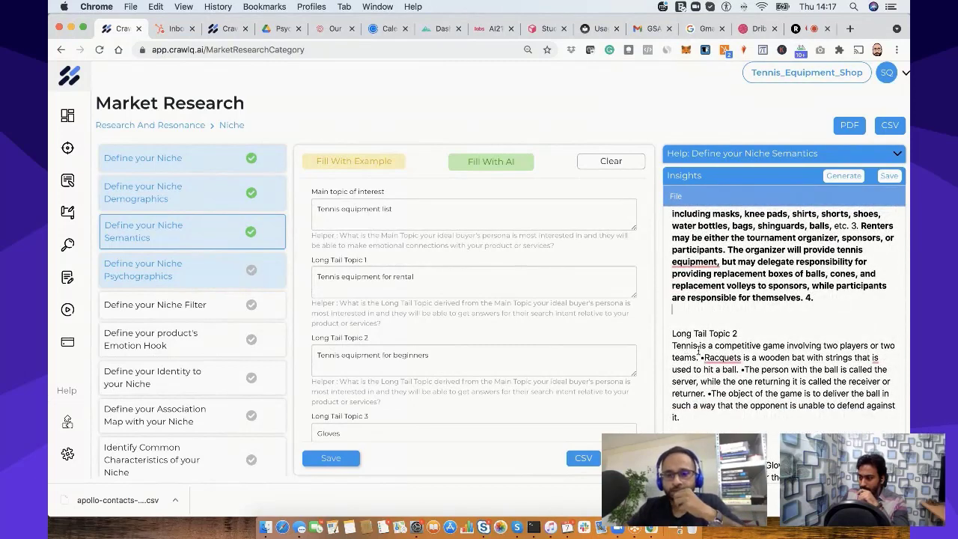
mouse_move(744, 353)
click(801, 321)
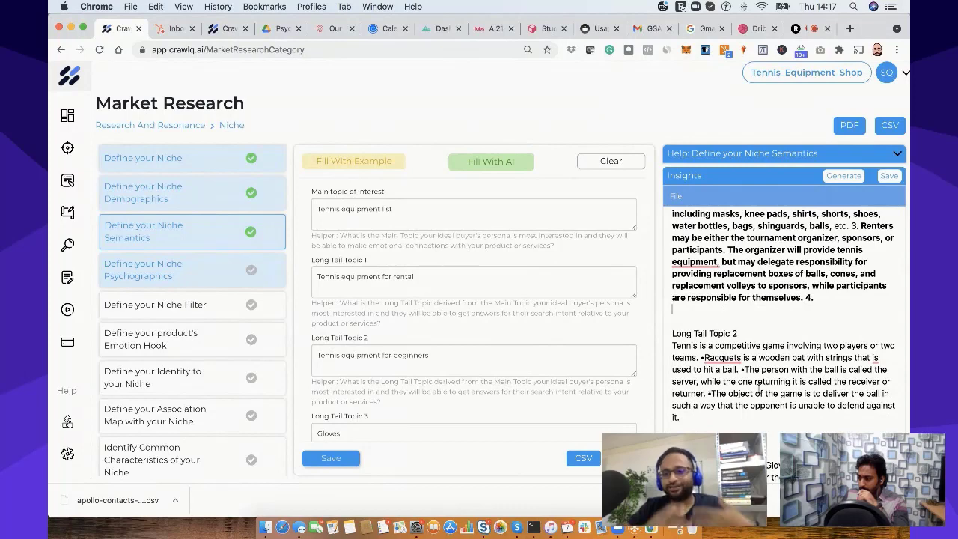
scroll(759, 388, down, 1)
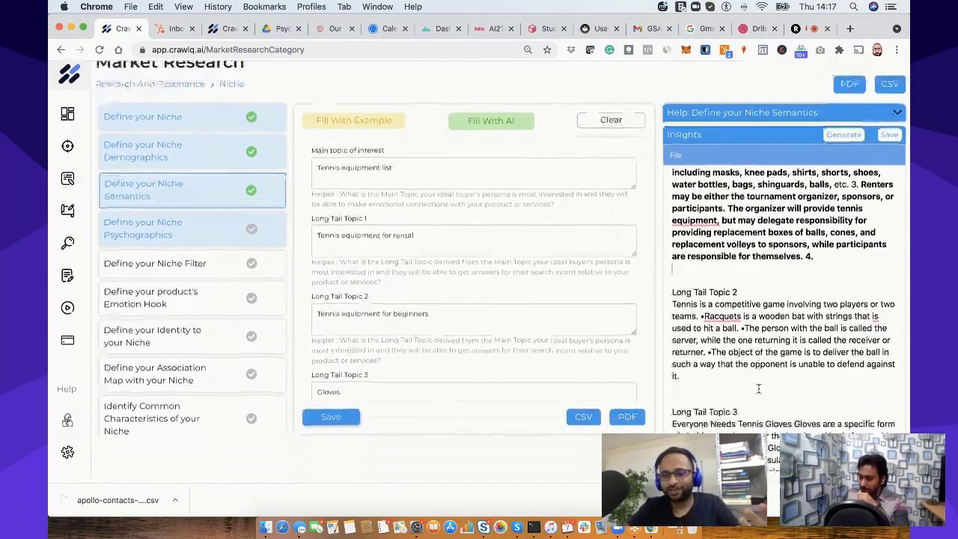
scroll(791, 347, down, 6)
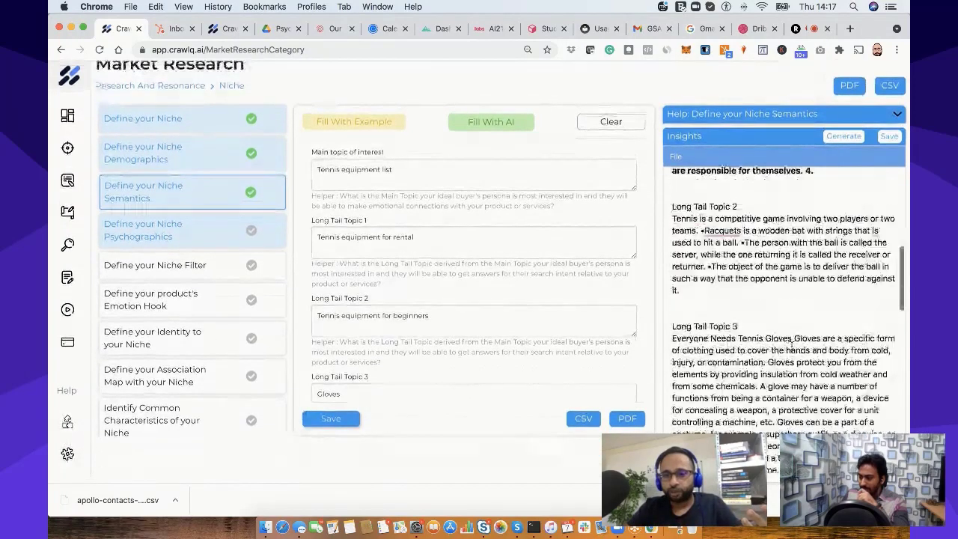
scroll(791, 346, down, 2)
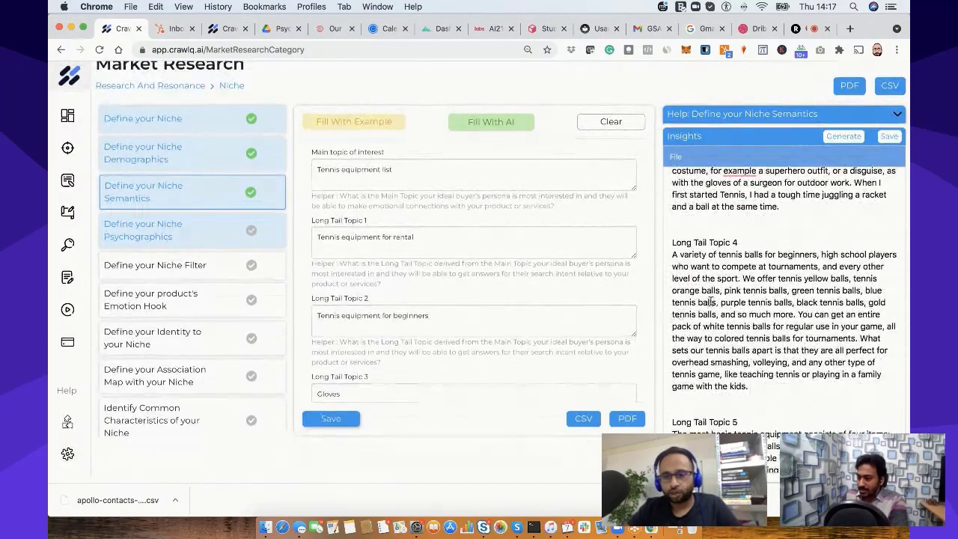
scroll(734, 300, down, 4)
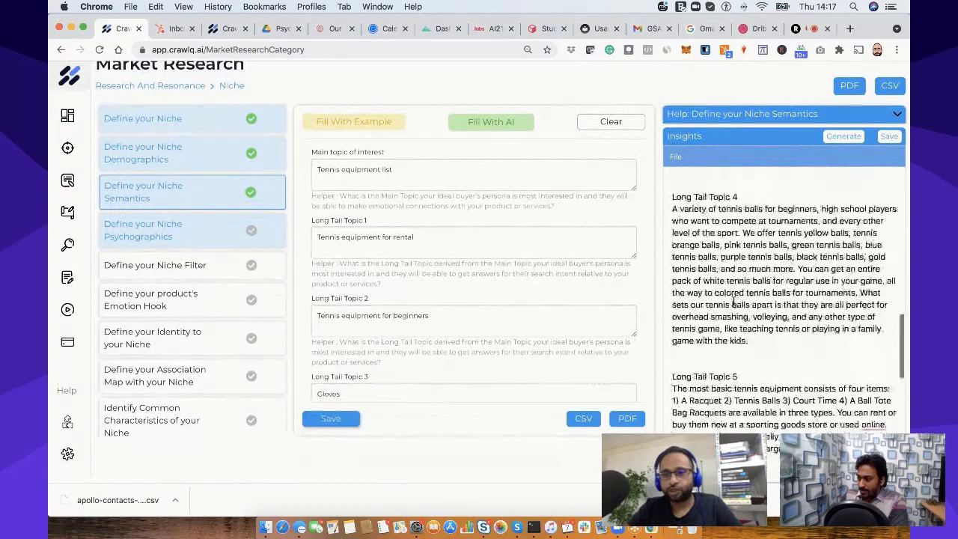
scroll(733, 301, down, 1)
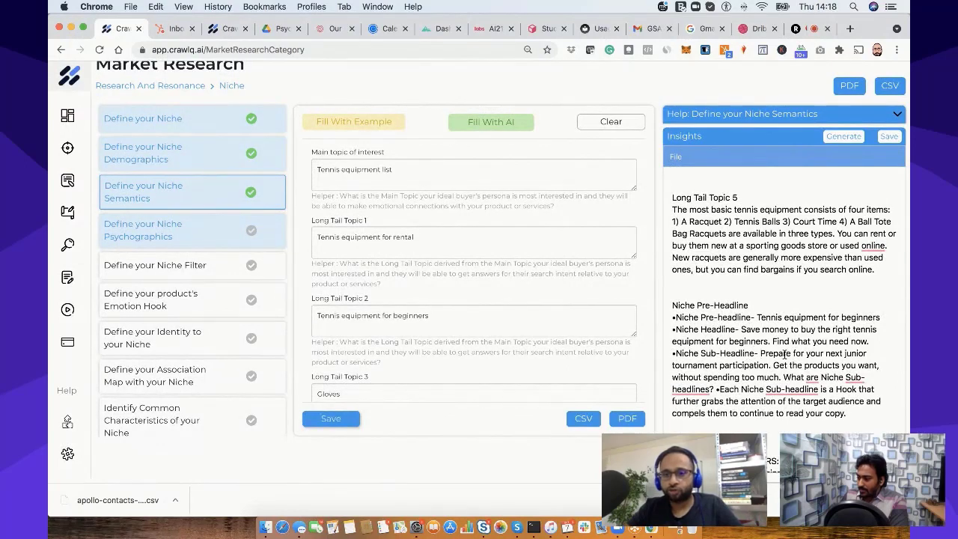
- Bold the sub-headline text "Prepare for your next junior tournament participation. Get the products you want, without spending too much." in the Niche Pre-Headline insight
click(762, 356)
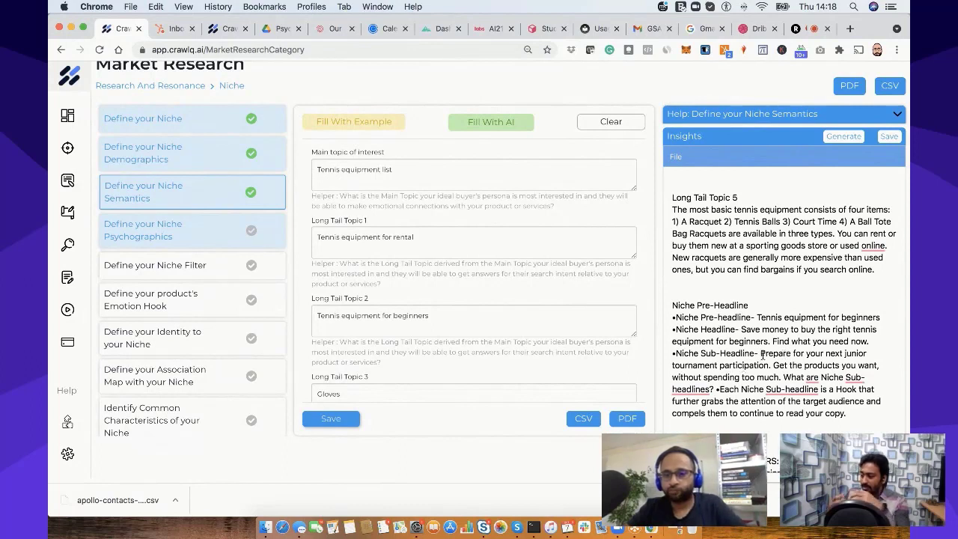
drag(761, 356, 783, 374)
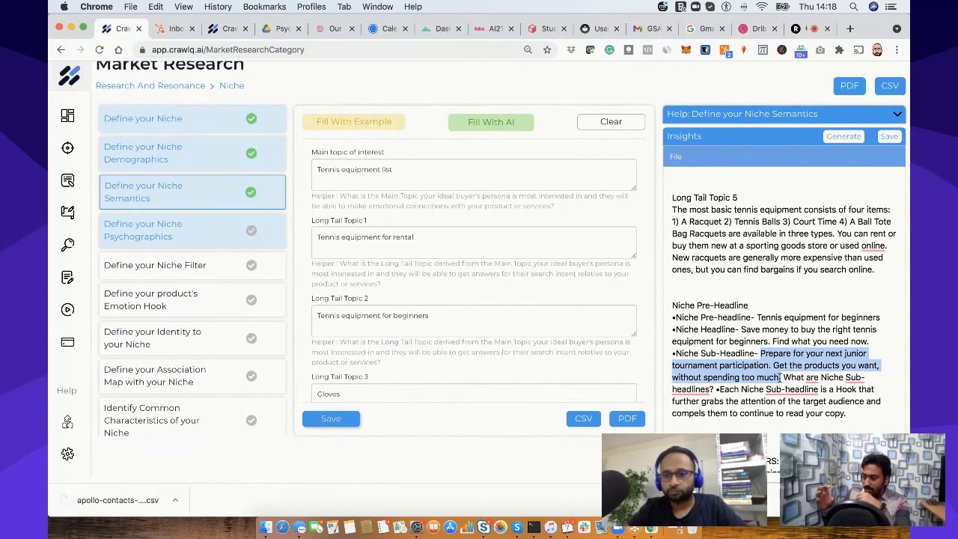
click(737, 330)
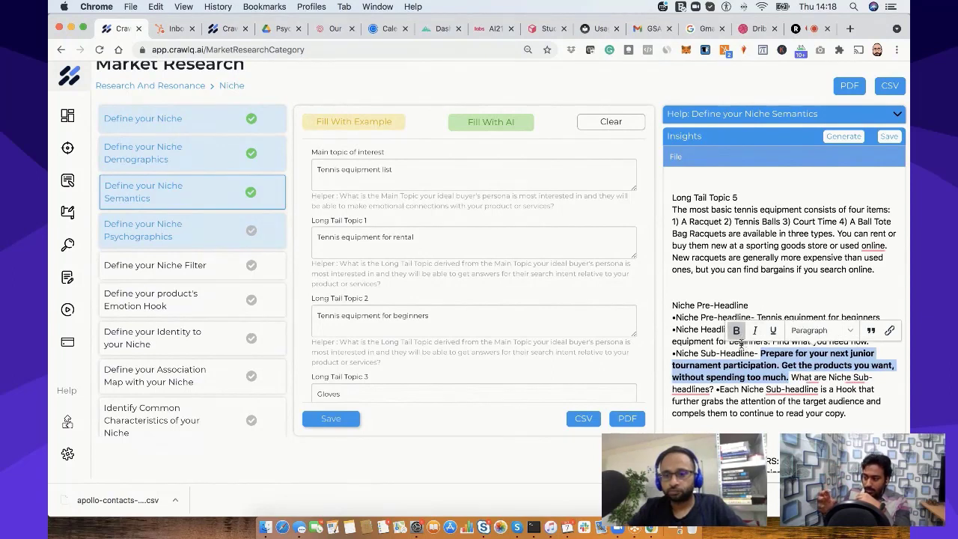
click(771, 371)
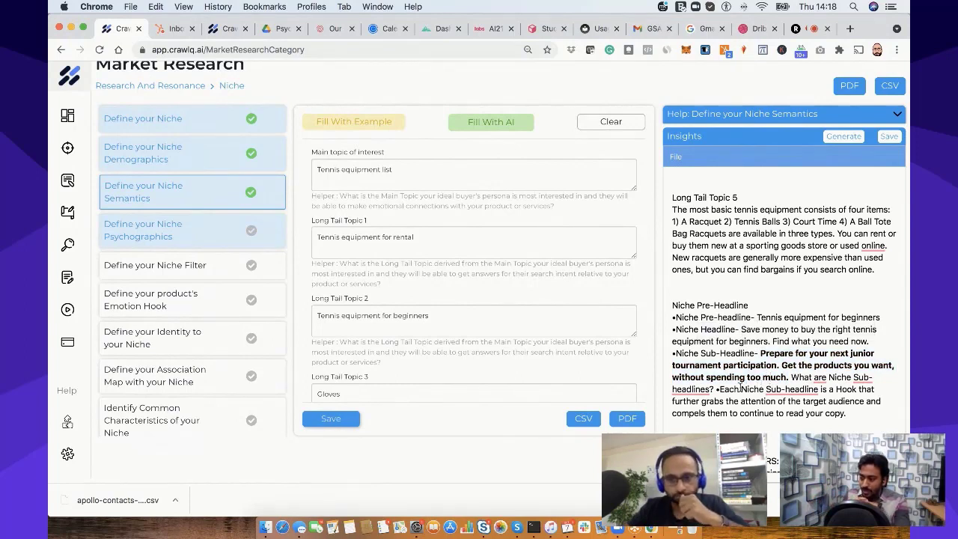
- Expand the Niche Semantics help, review its headline and sub-headline examples alongside the Niche Pre-Headline insight, and collapse the help
scroll(779, 414, down, 1)
scroll(780, 415, down, 5)
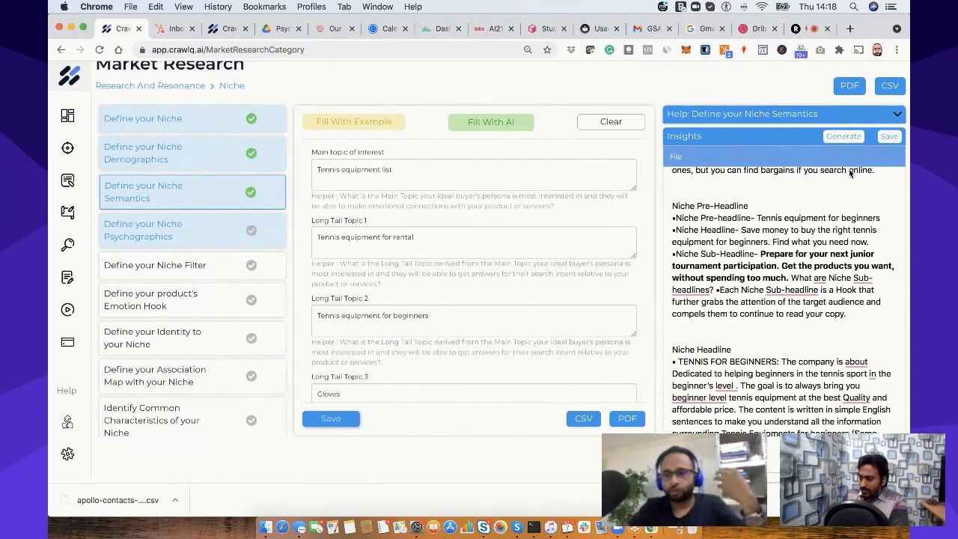
click(897, 117)
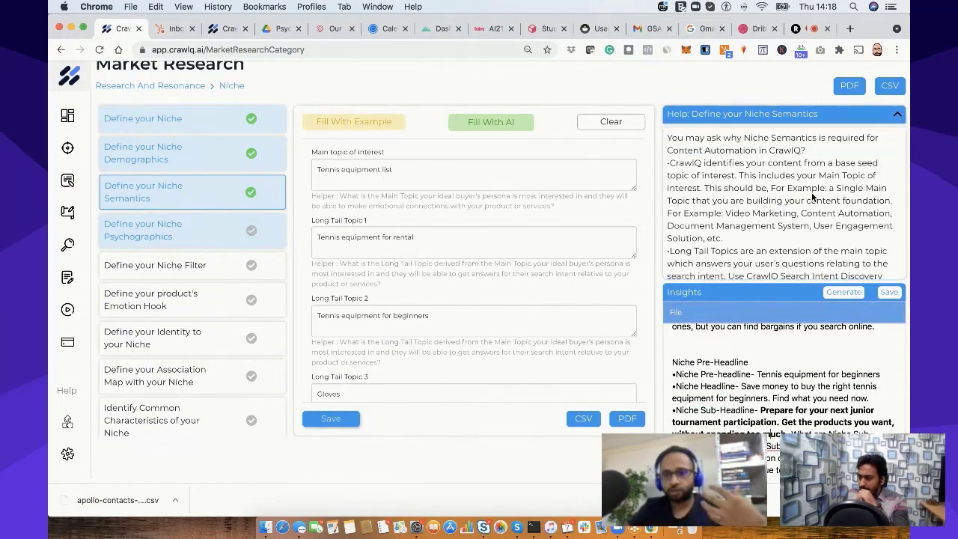
scroll(813, 196, down, 5)
scroll(813, 194, down, 5)
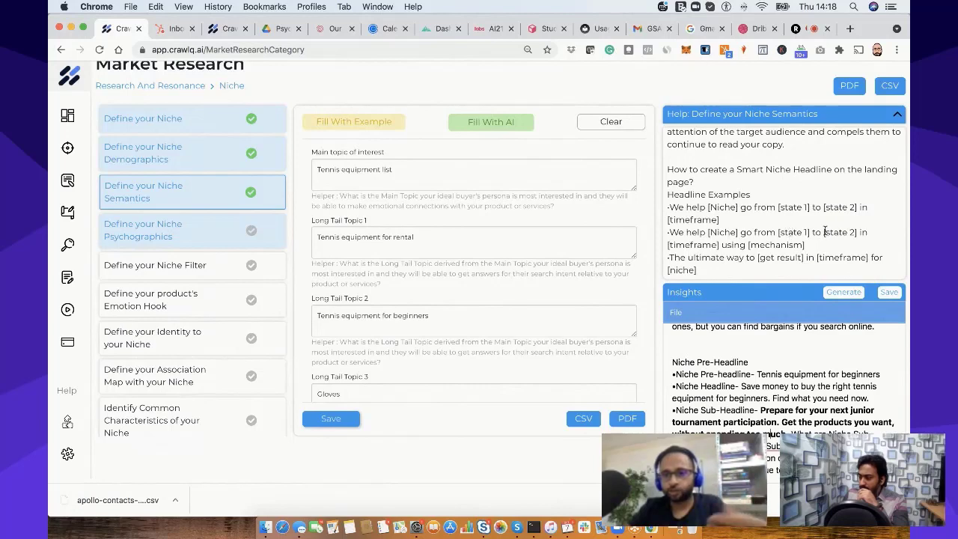
scroll(737, 237, down, 3)
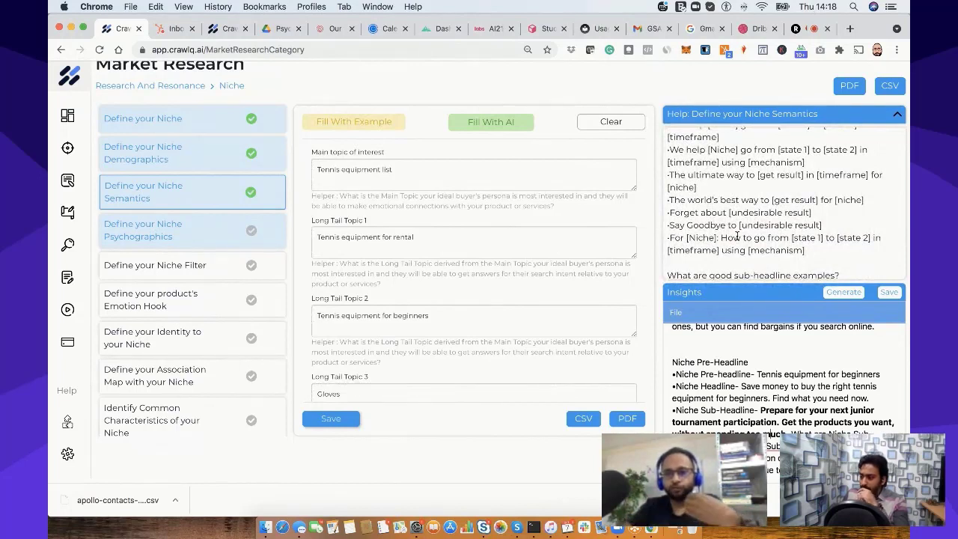
drag(671, 150, 816, 166)
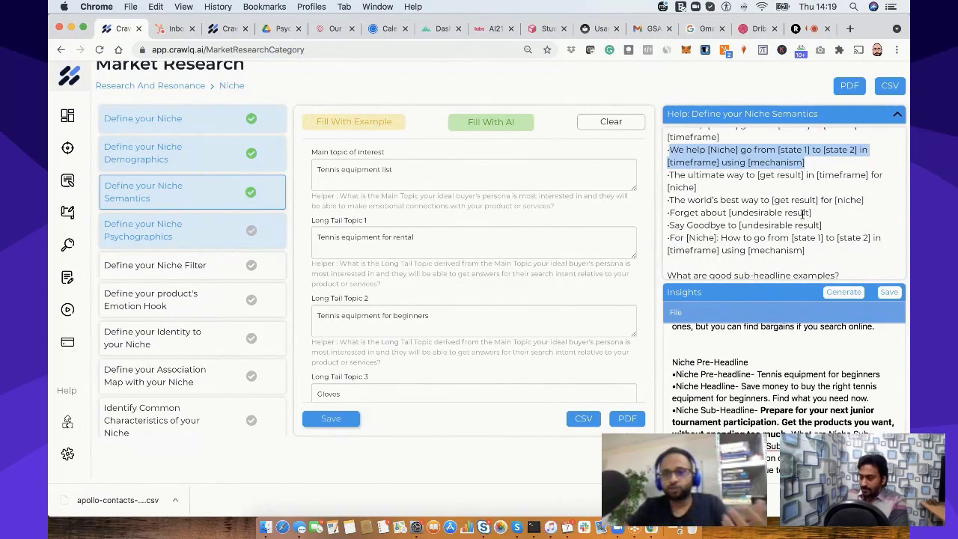
scroll(803, 215, down, 2)
scroll(802, 213, up, 1)
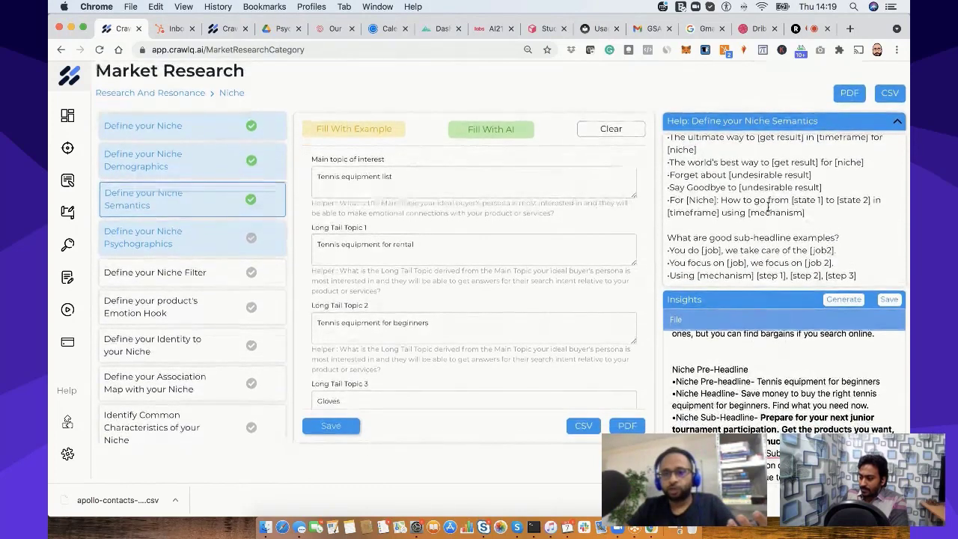
scroll(768, 209, up, 3)
scroll(767, 208, up, 2)
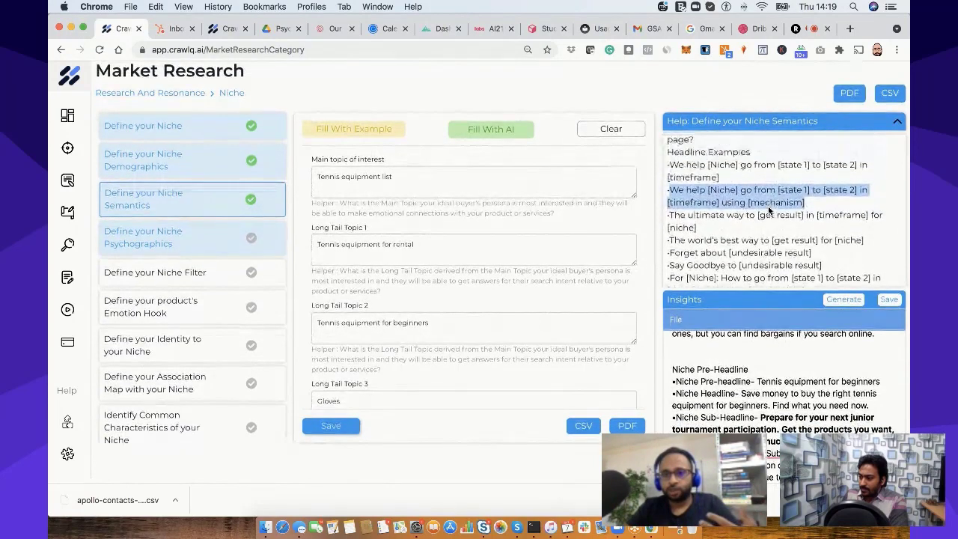
scroll(769, 211, up, 2)
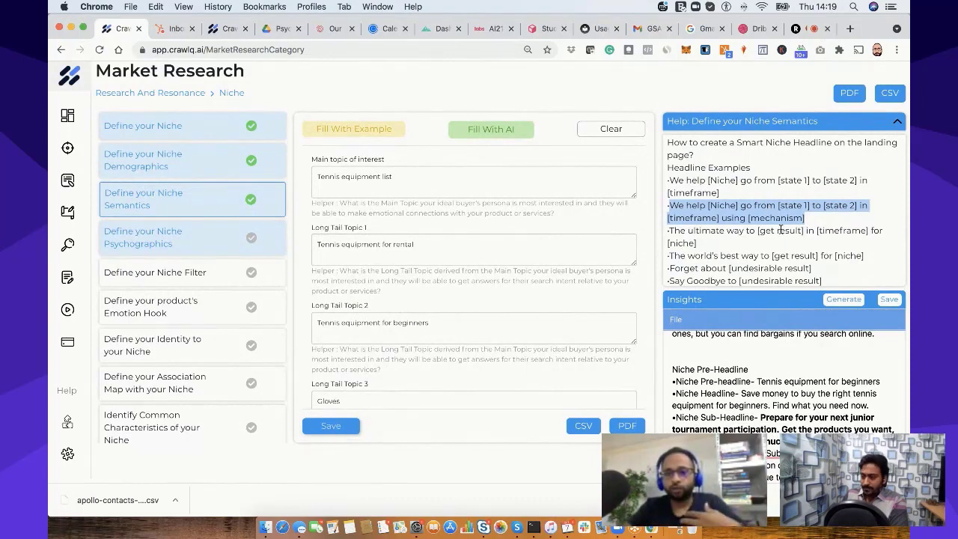
scroll(804, 363, down, 2)
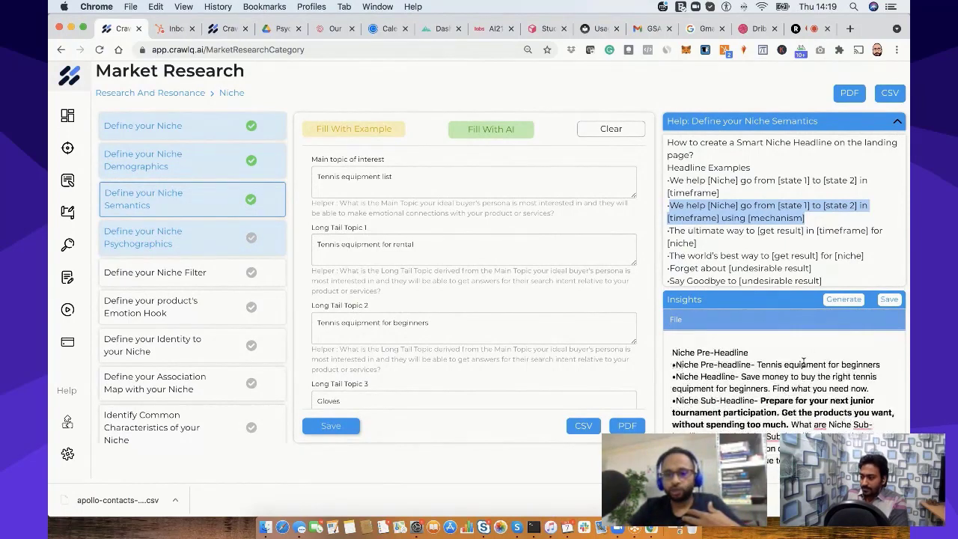
click(898, 121)
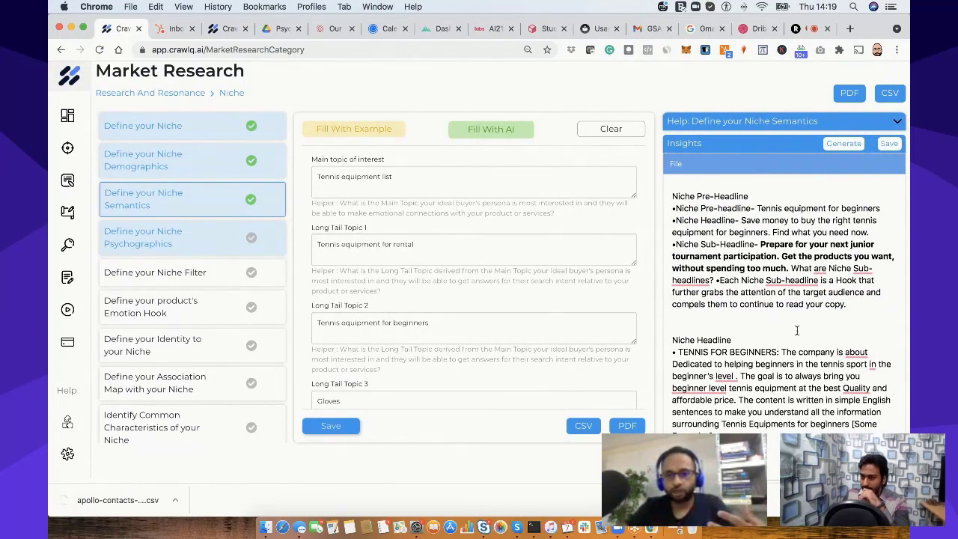
- Save the Niche Semantics insights and open the Define your Niche Psychographics questionnaire
scroll(783, 352, down, 1)
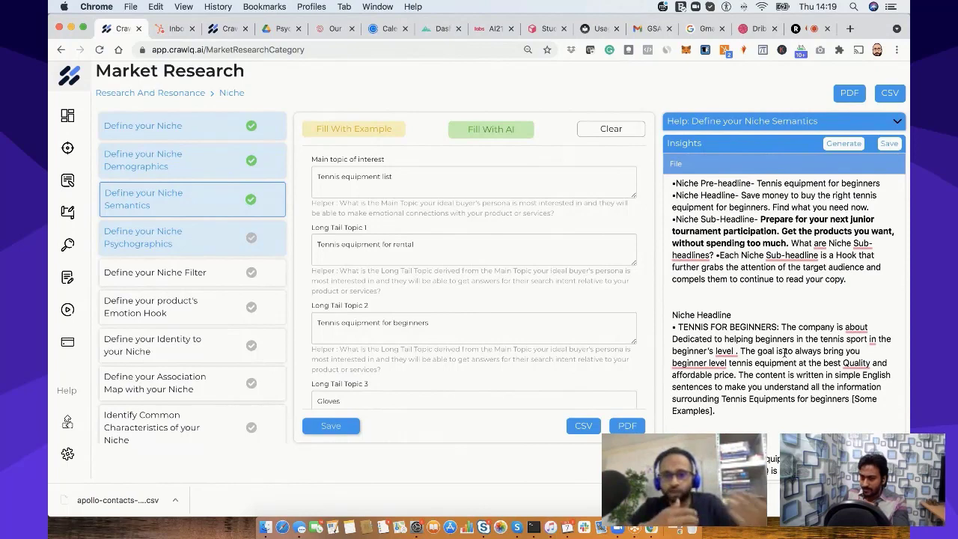
click(888, 145)
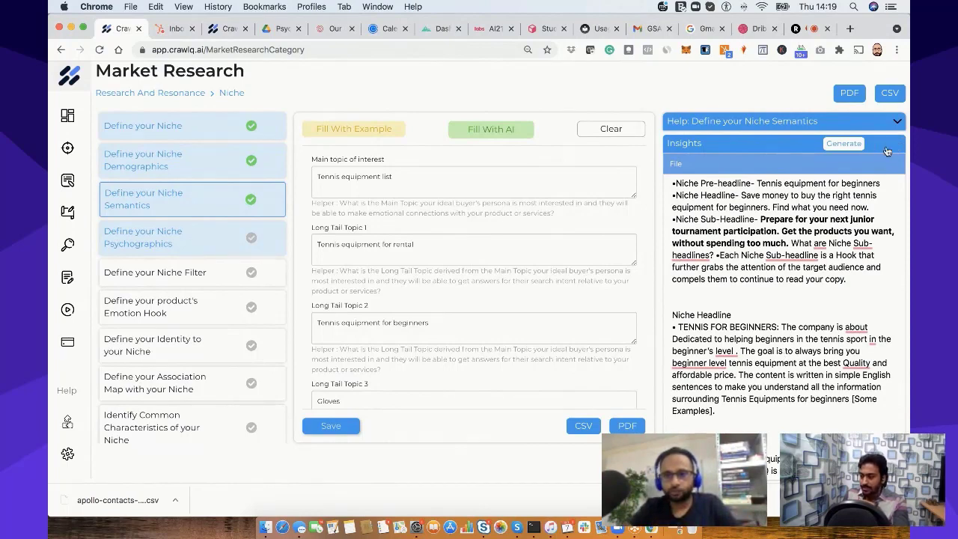
click(204, 249)
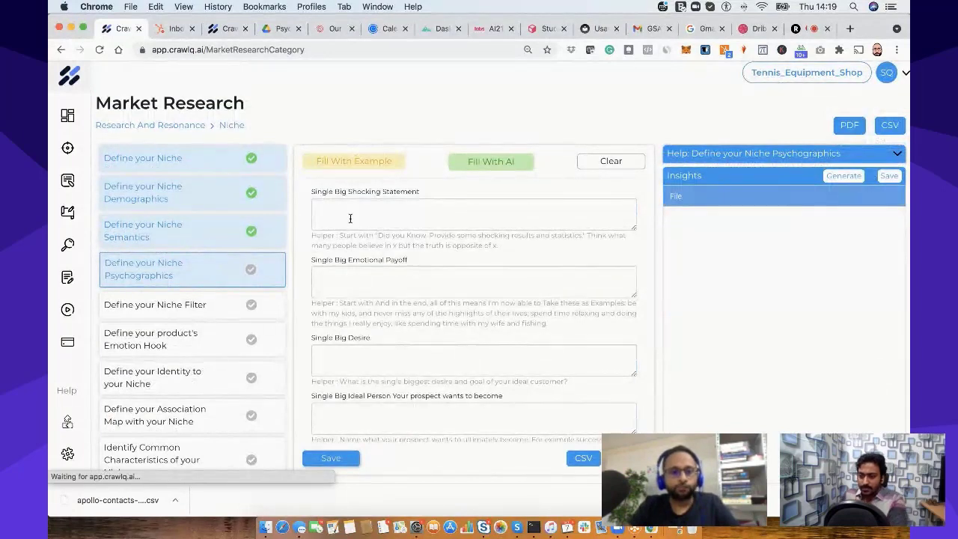
- Begin the Single Big Shocking Statement with "Did you know that in 3 months with right choice of equipment and right coach"
click(350, 217)
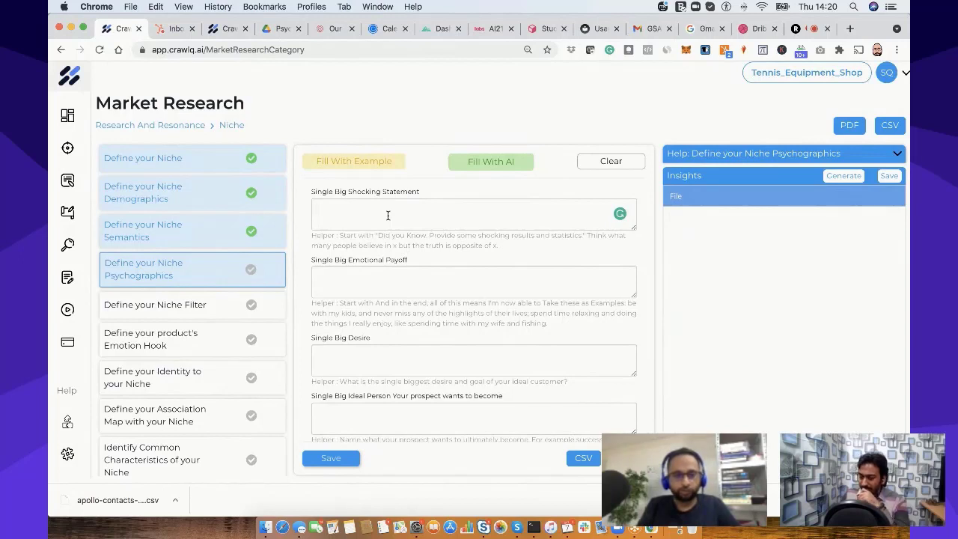
text(you k)
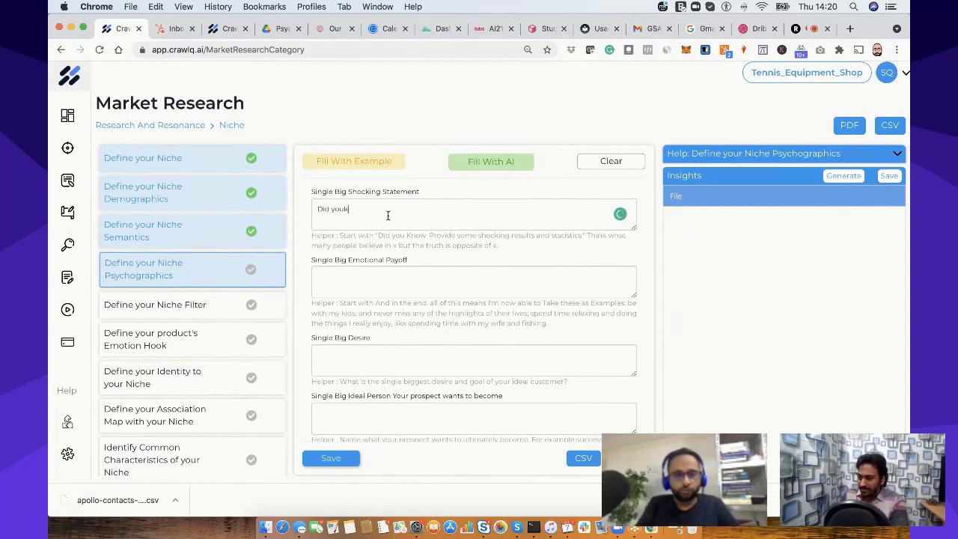
text(now)
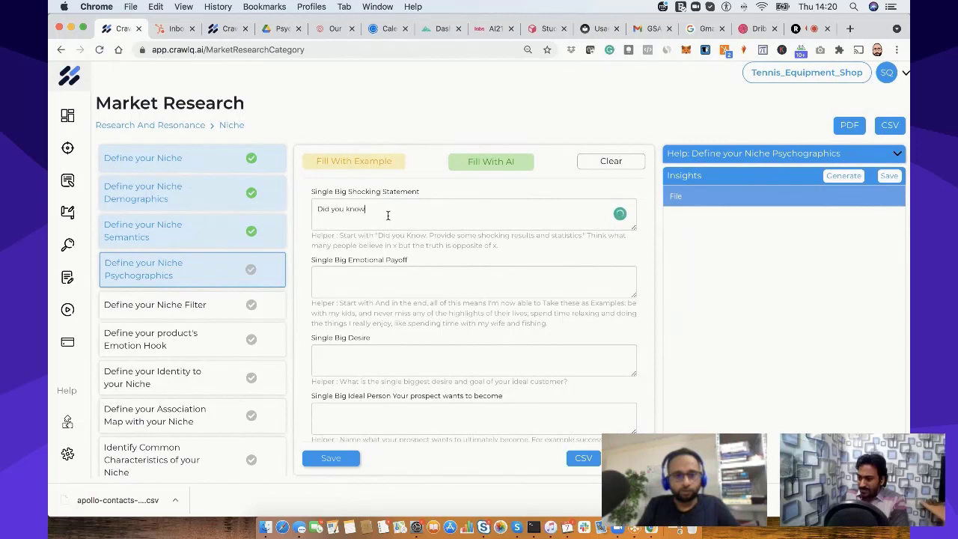
text( that is)
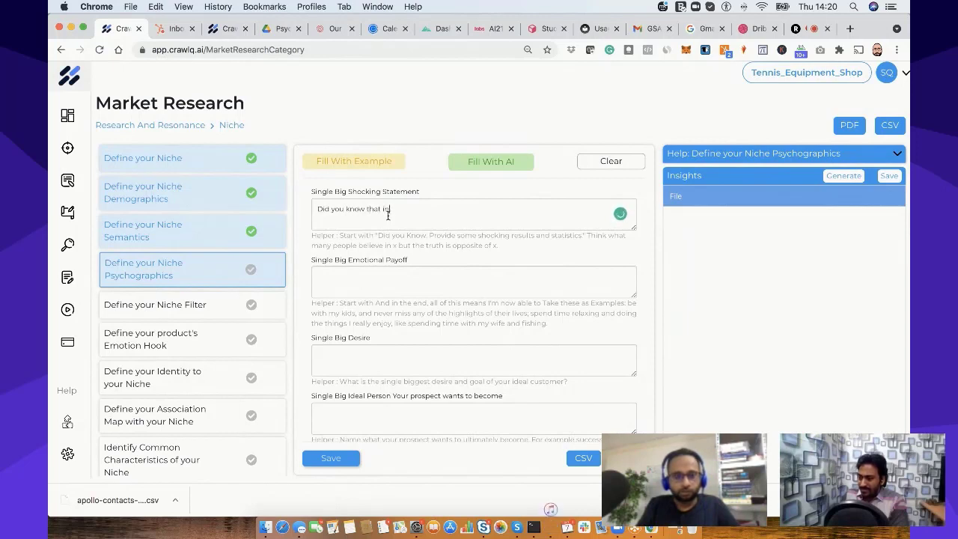
text( 3 months w)
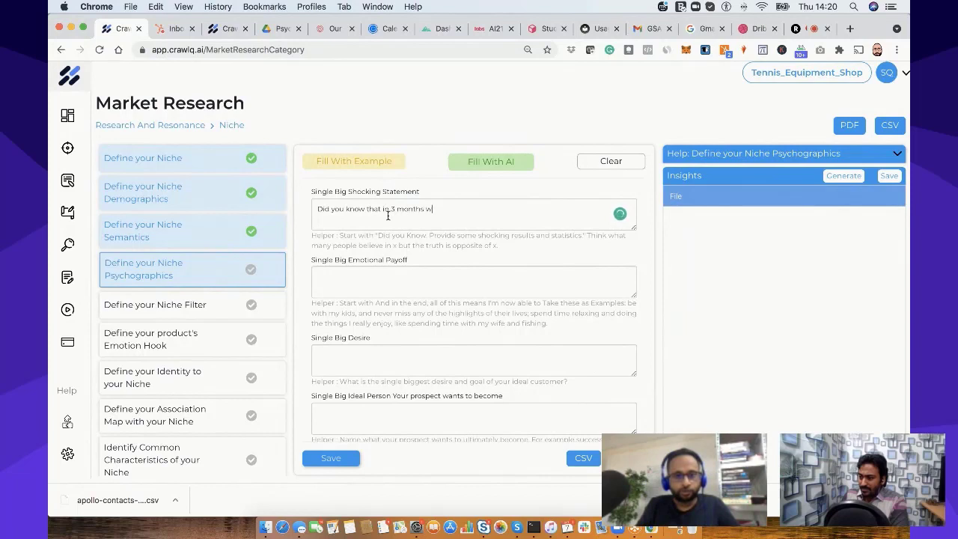
text(ith right choice of)
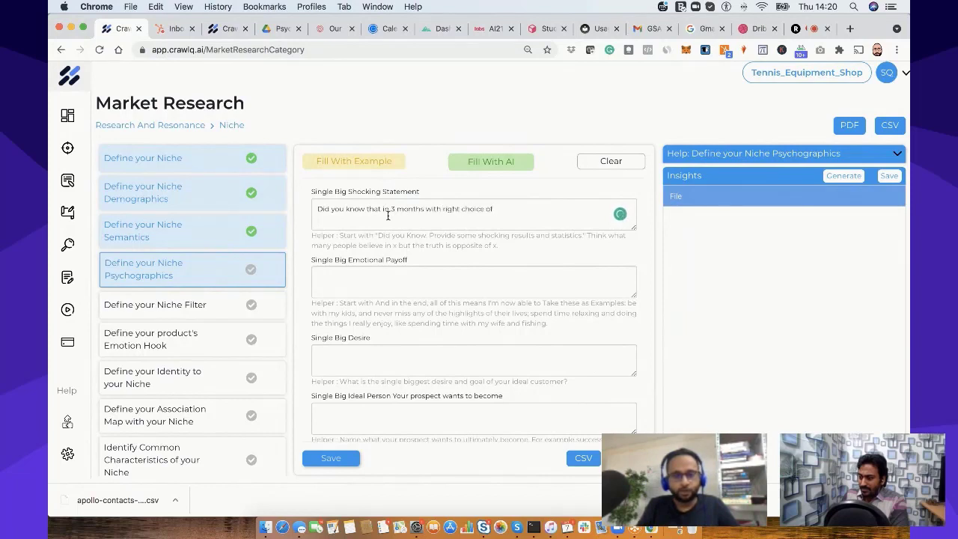
text( equipment sn)
key(BackSpace)
key(BackSpace)
key(BackSpace)
key(BackSpace)
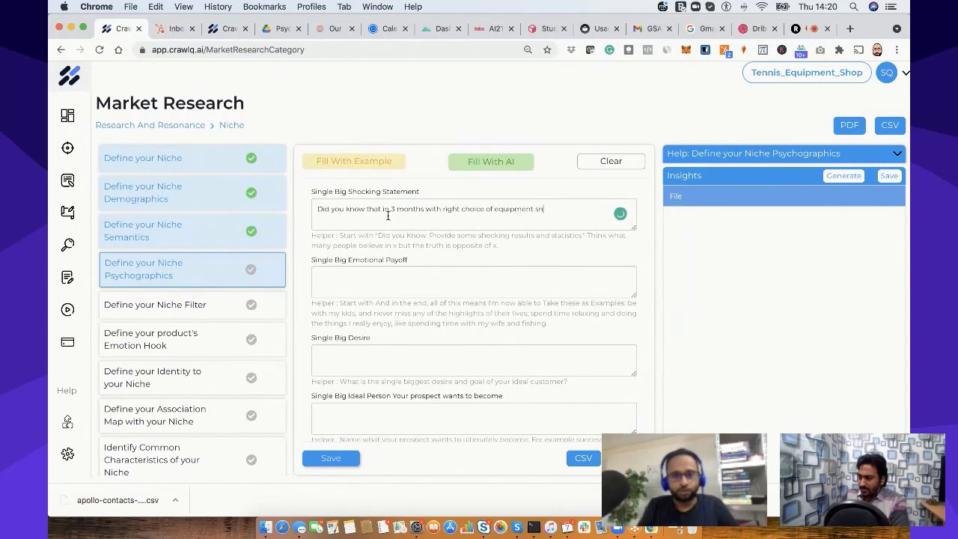
text(t and right )
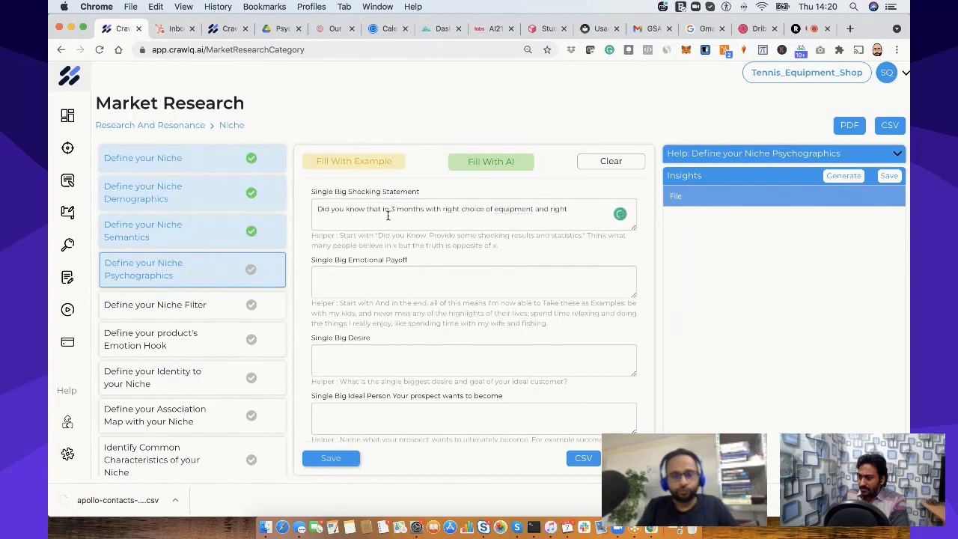
text(coach)
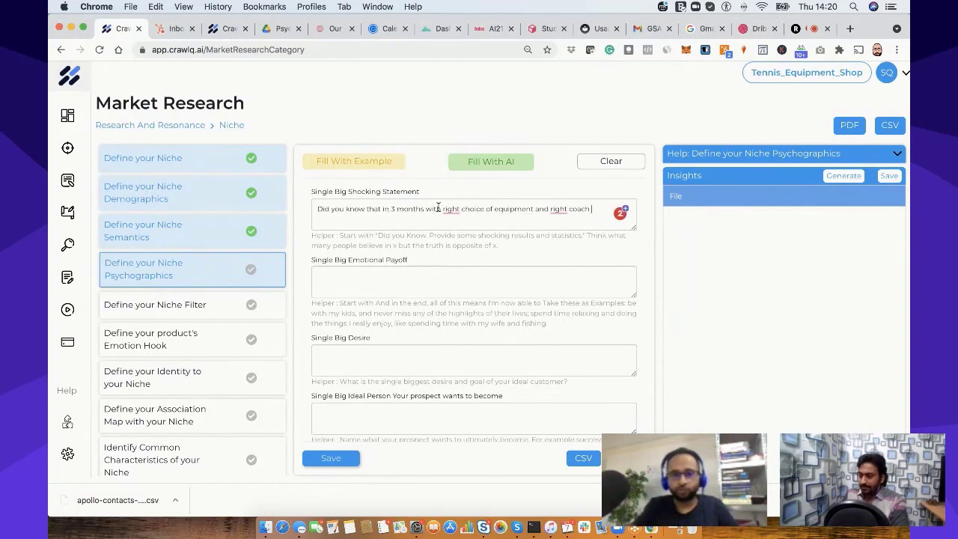
- Apply the grammar suggestions that add "the" before "right choice" and "right coach" in the shocking statement
mouse_move(449, 209)
click(456, 237)
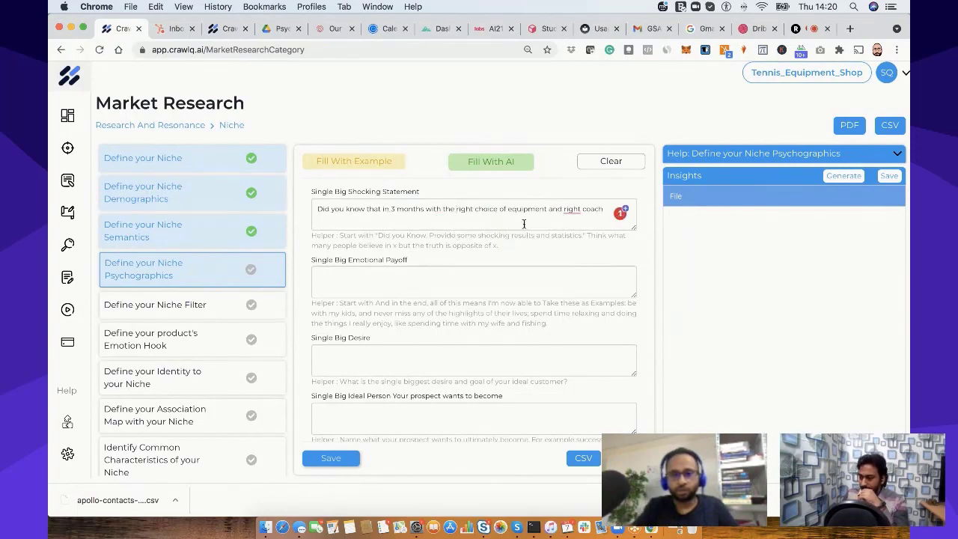
mouse_move(571, 214)
click(574, 234)
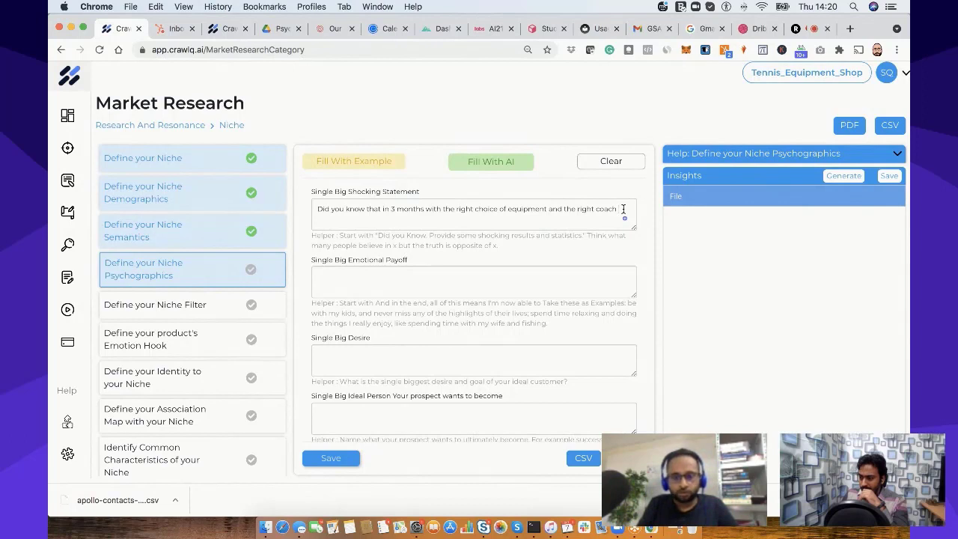
- Complete the shocking statement with "you can win a state-level tournament?", applying the suggested hyphen, question mark and article corrections
text(you can win state lev)
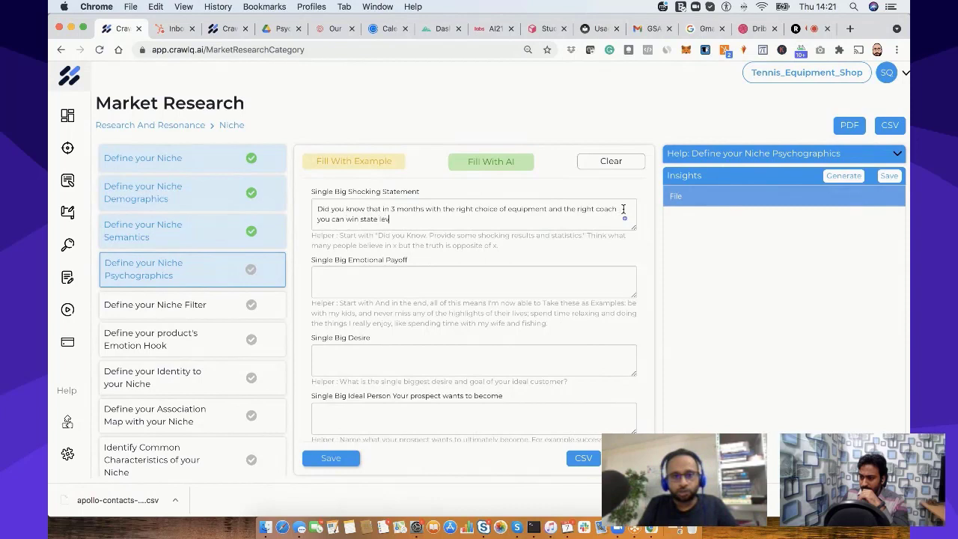
text(el tournamnet )
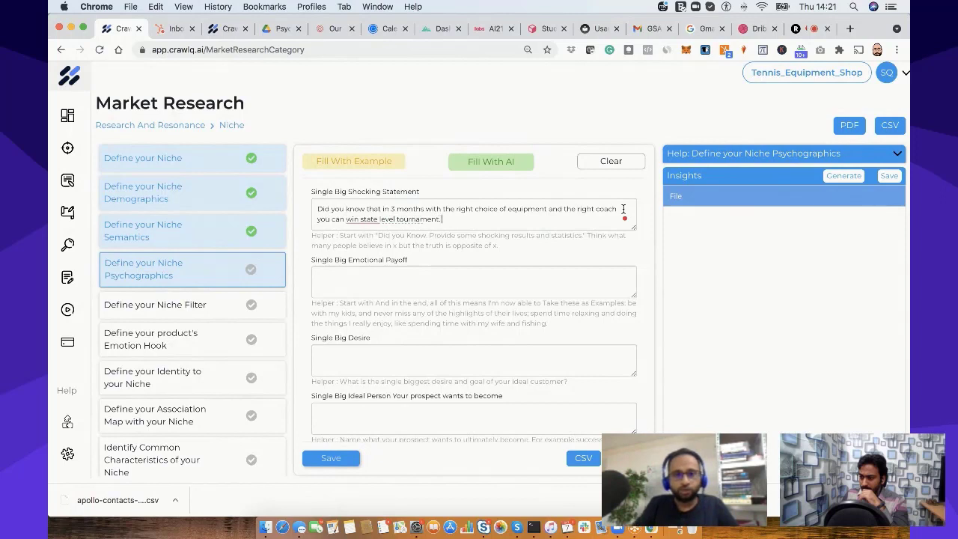
text(.)
mouse_move(346, 219)
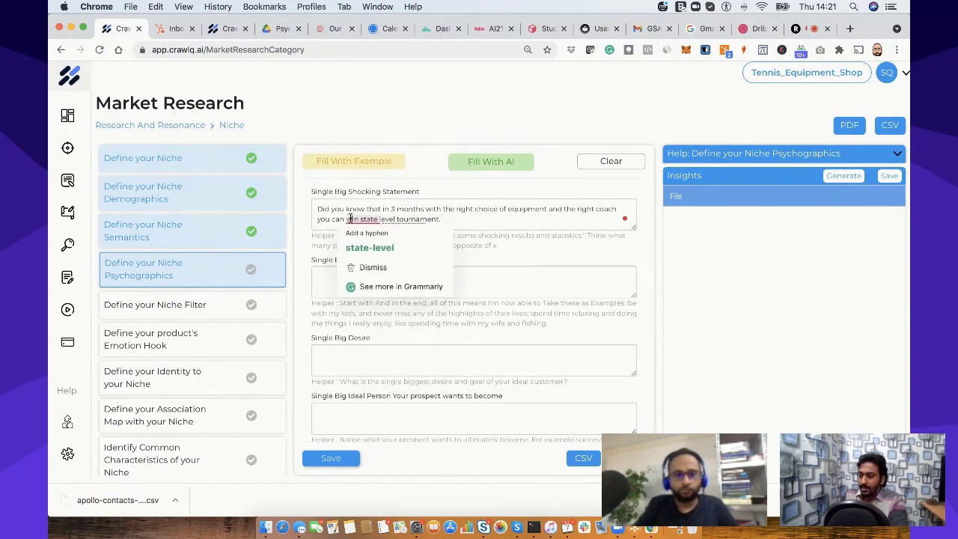
click(365, 245)
mouse_move(408, 218)
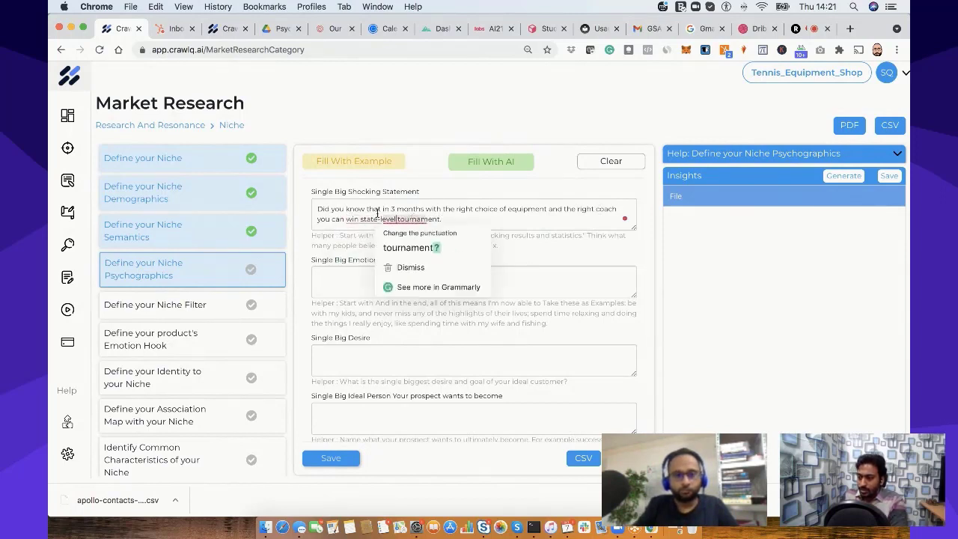
click(397, 246)
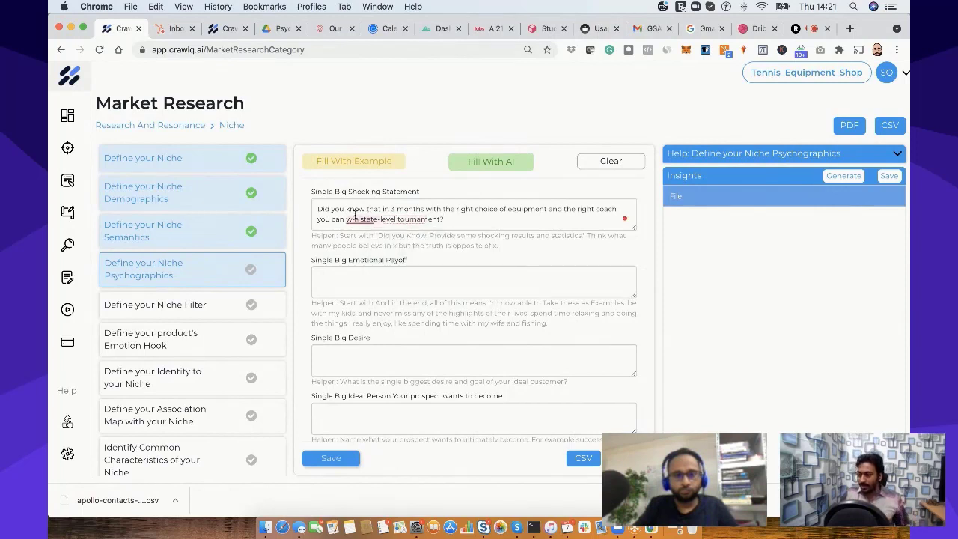
mouse_move(357, 217)
click(364, 245)
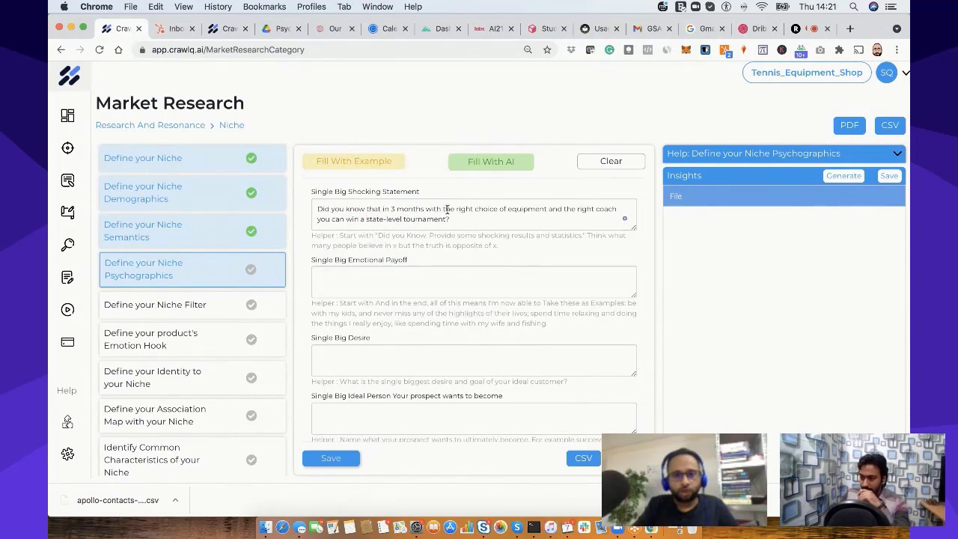
- Change "you can win" to "your kid can win" in the shocking statement
mouse_move(535, 209)
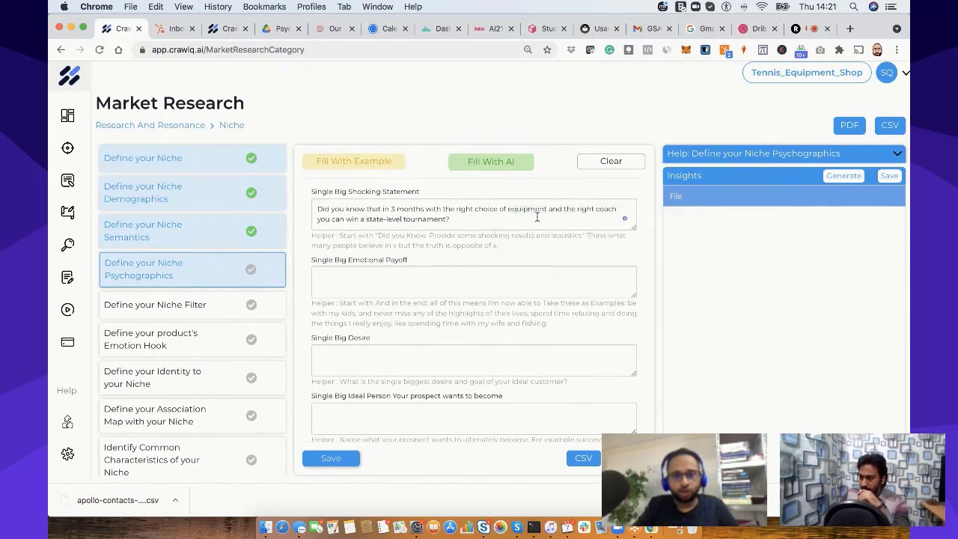
click(329, 220)
key(BackSpace)
text(ur )
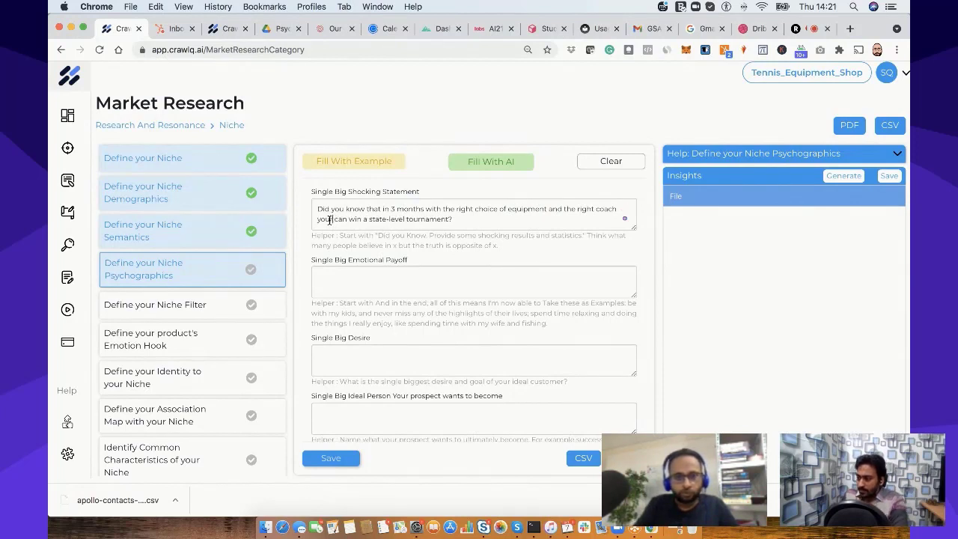
text(kids)
key(BackSpace)
key(BackSpace)
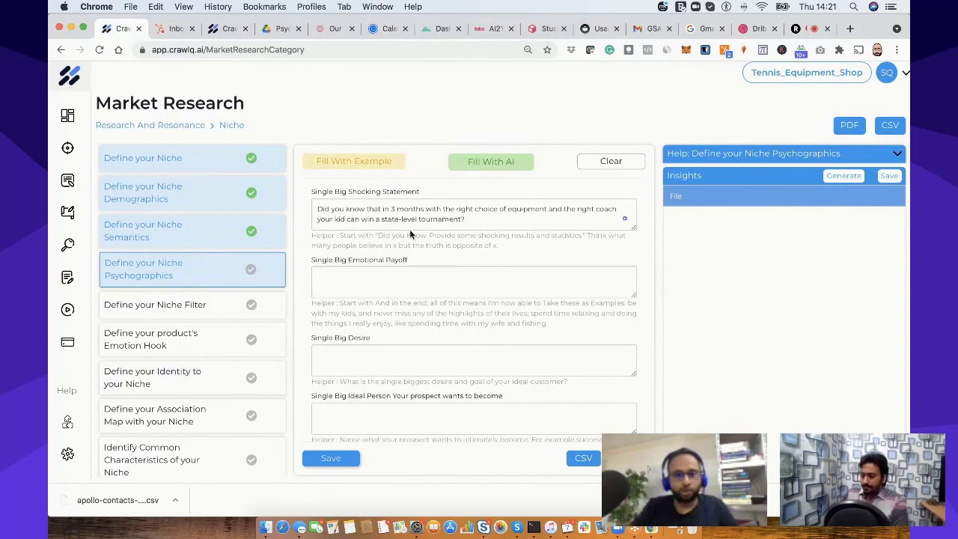
click(383, 278)
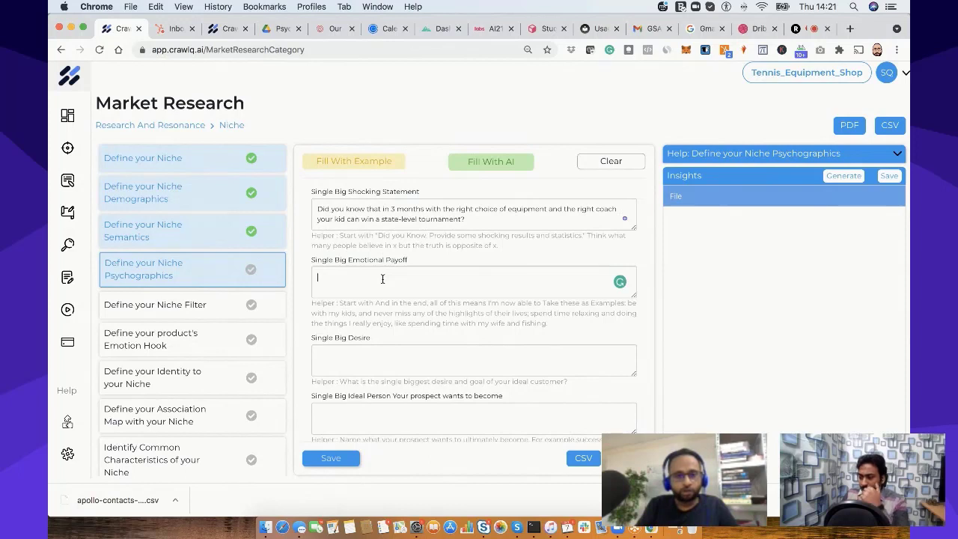
text(Pride and s)
key(BackSpace)
key(BackSpace)
key(BackSpace)
key(BackSpace)
key(BackSpace)
key(BackSpace)
key(BackSpace)
key(BackSpace)
key(BackSpace)
key(BackSpace)
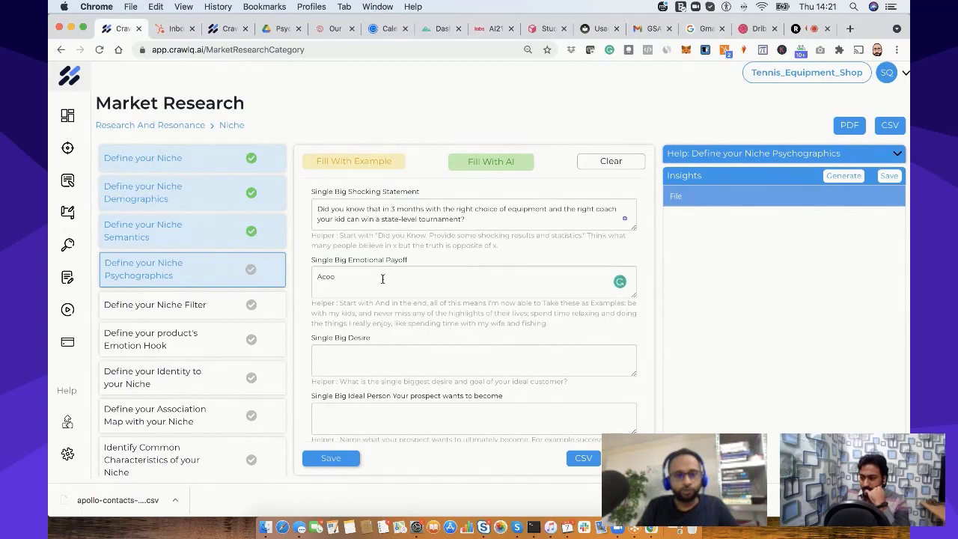
- Enter "Accomplishment and joy of participation" as the Single Big Emotional Payoff, correcting the spelling of "participation"
text(mp)
key(BackSpace)
key(BackSpace)
key(BackSpace)
key(BackSpace)
key(BackSpace)
key(BackSpace)
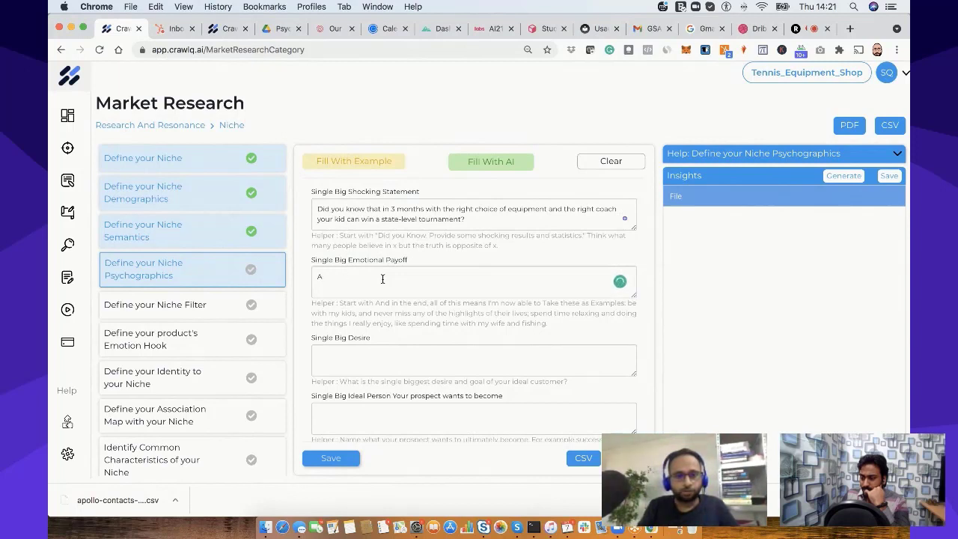
text(cco)
text(m)
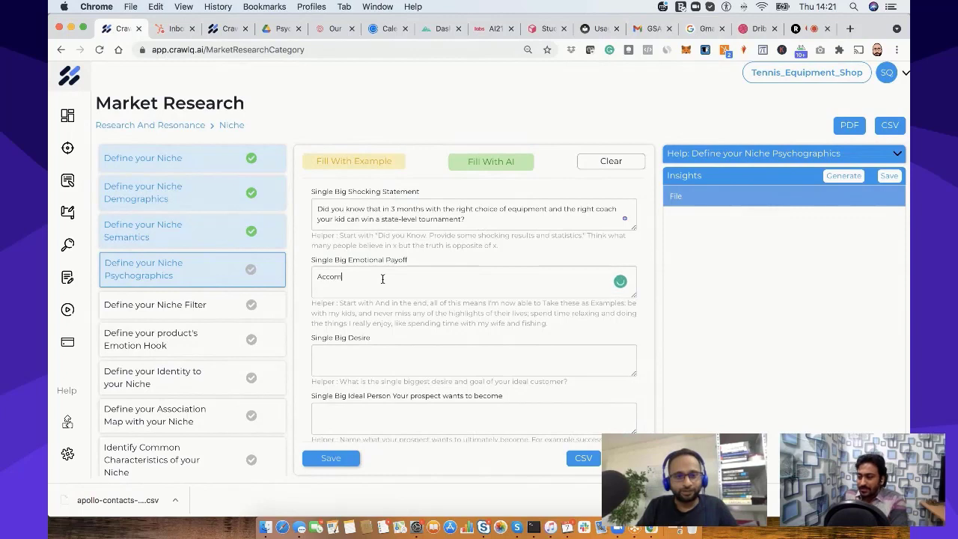
text(plish)
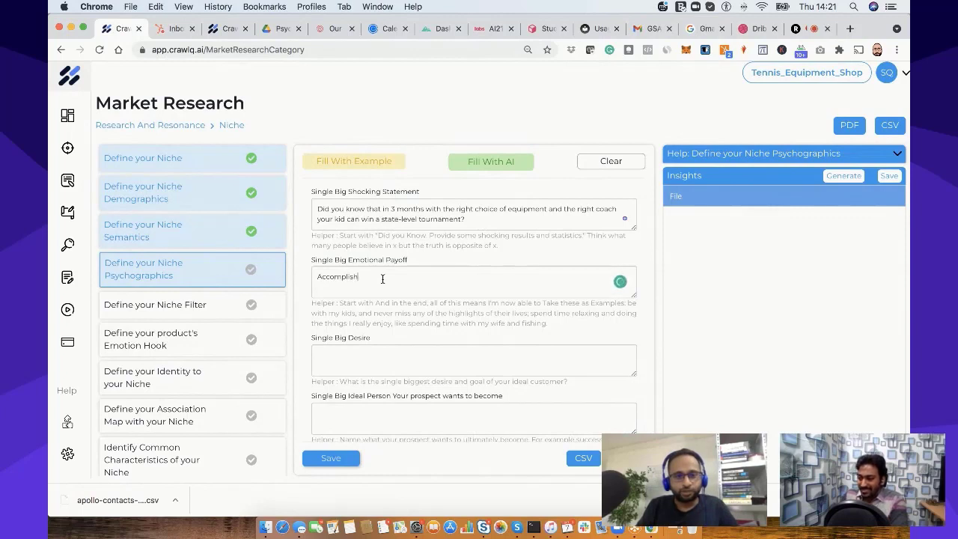
text(ment)
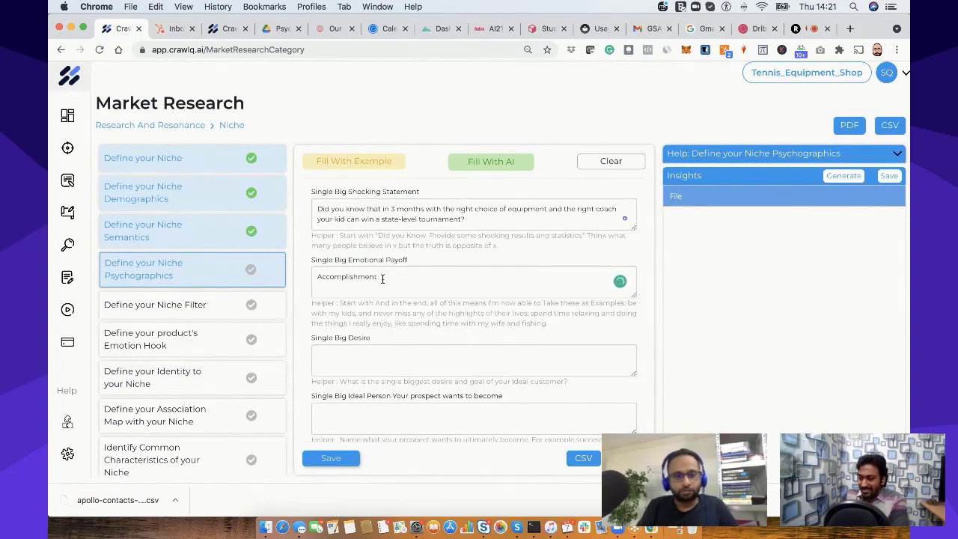
text( and joy of par)
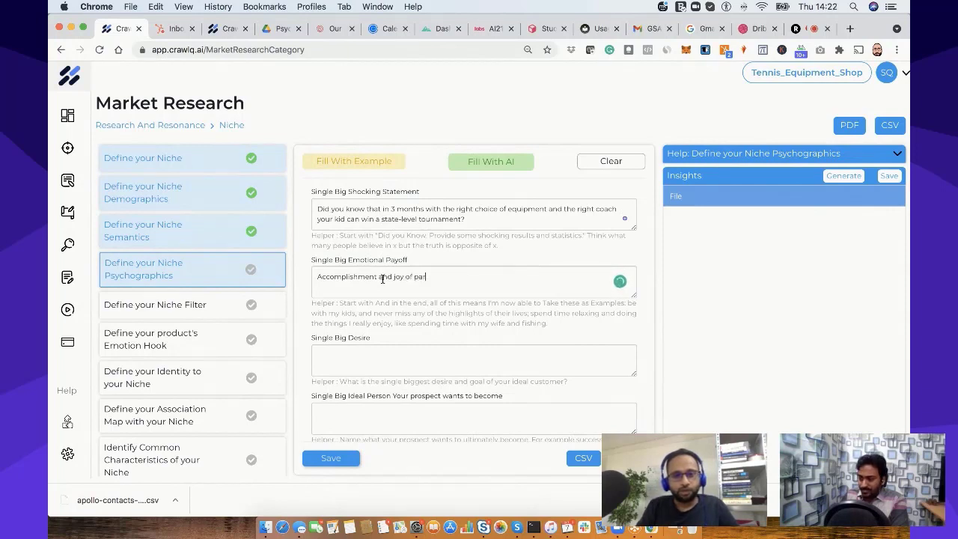
text(ticcpation)
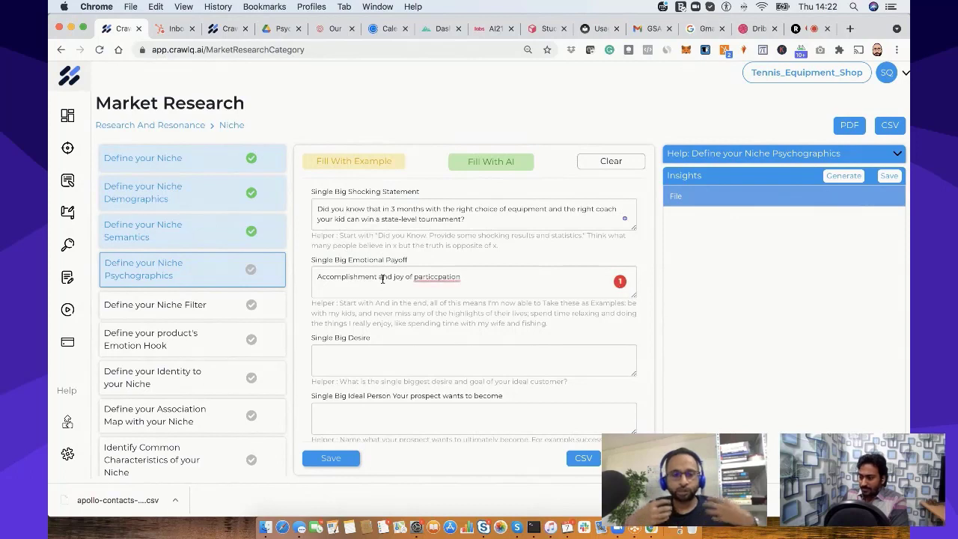
click(430, 293)
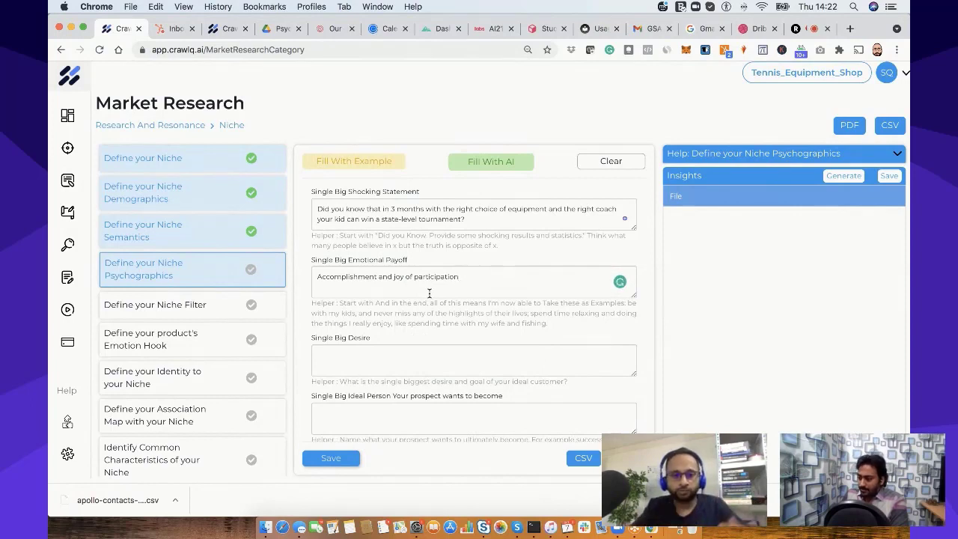
- Fill the remaining empty Niche Psychographics answers, such as Single Big Desire and Single Big Ideal Person, with AI
click(500, 156)
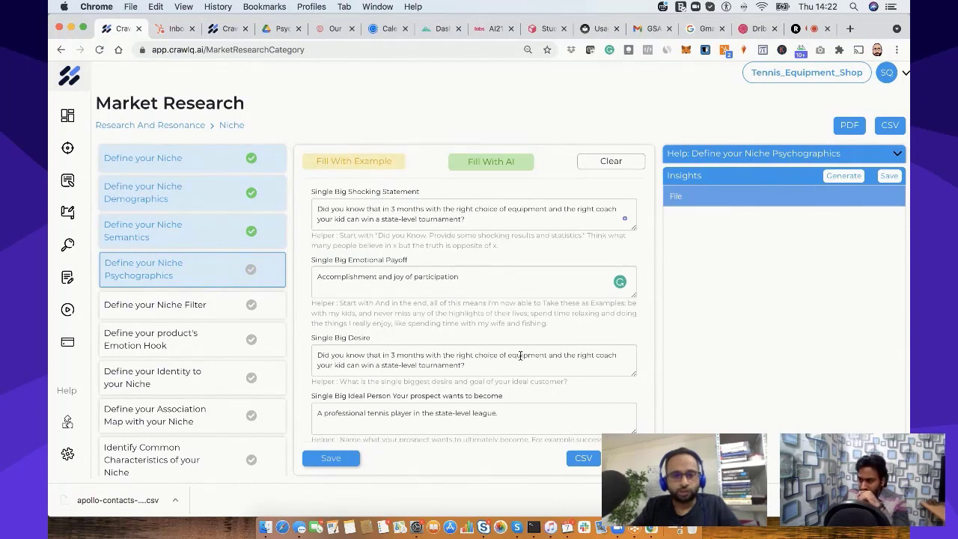
- Review the Niche Psychographics answers from Single Big Shocking Statement through Single Big Pain
scroll(521, 355, down, 3)
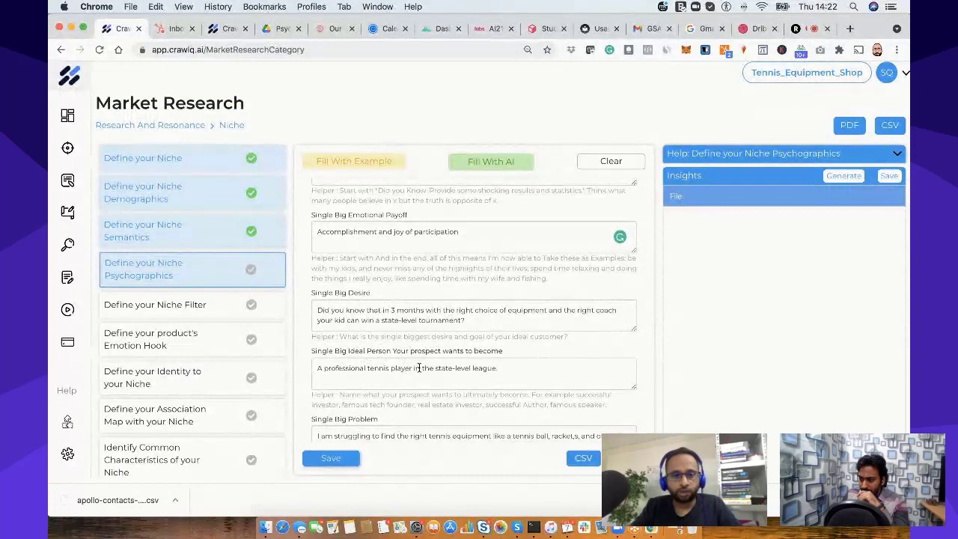
scroll(419, 368, down, 5)
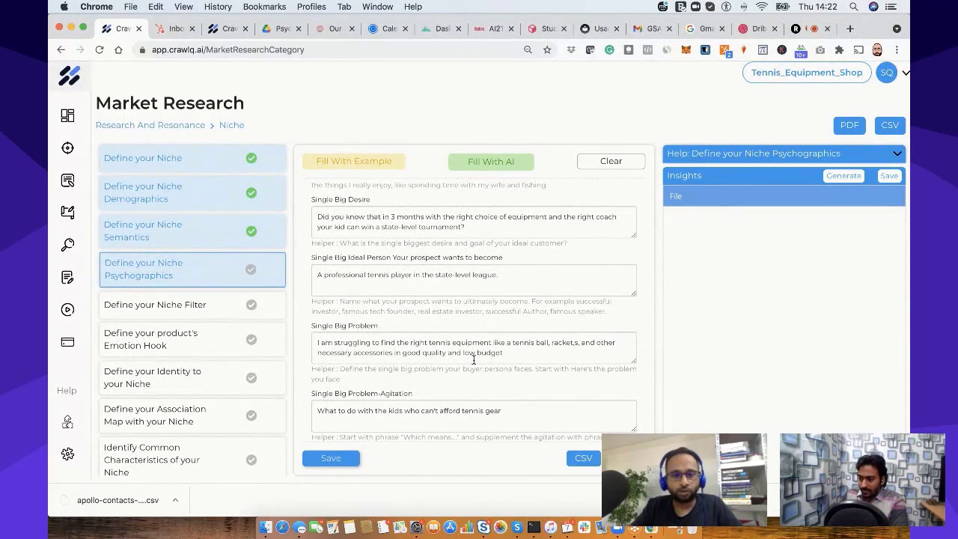
scroll(472, 359, down, 2)
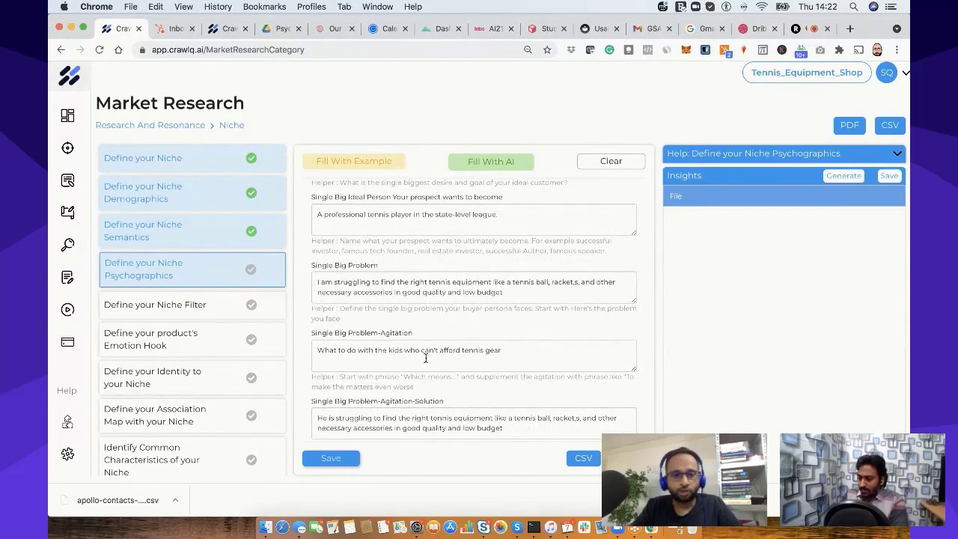
scroll(488, 353, down, 2)
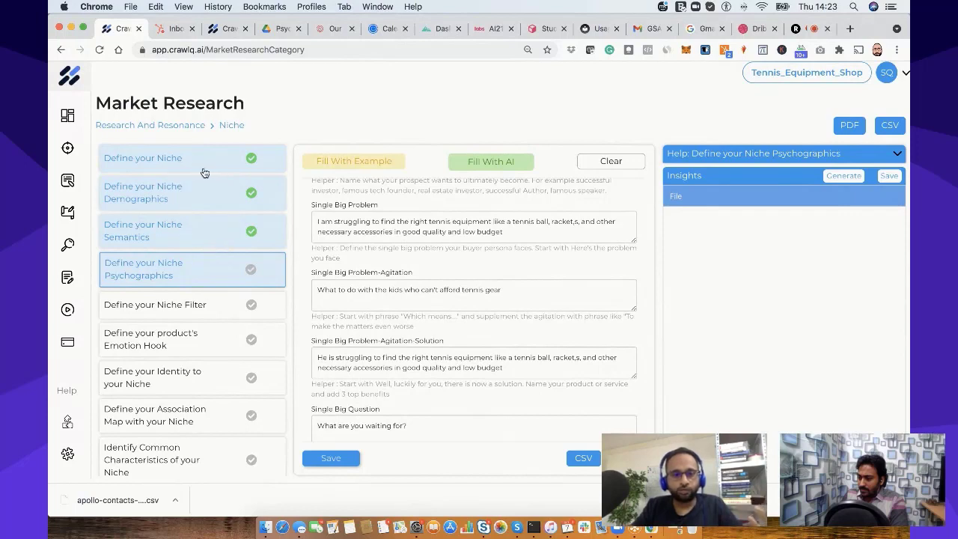
scroll(404, 314, down, 3)
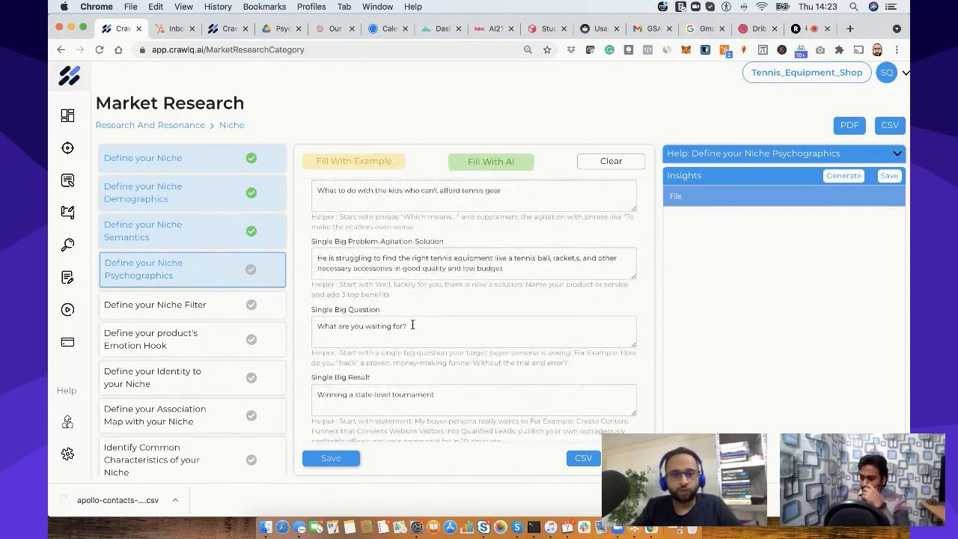
scroll(413, 326, down, 2)
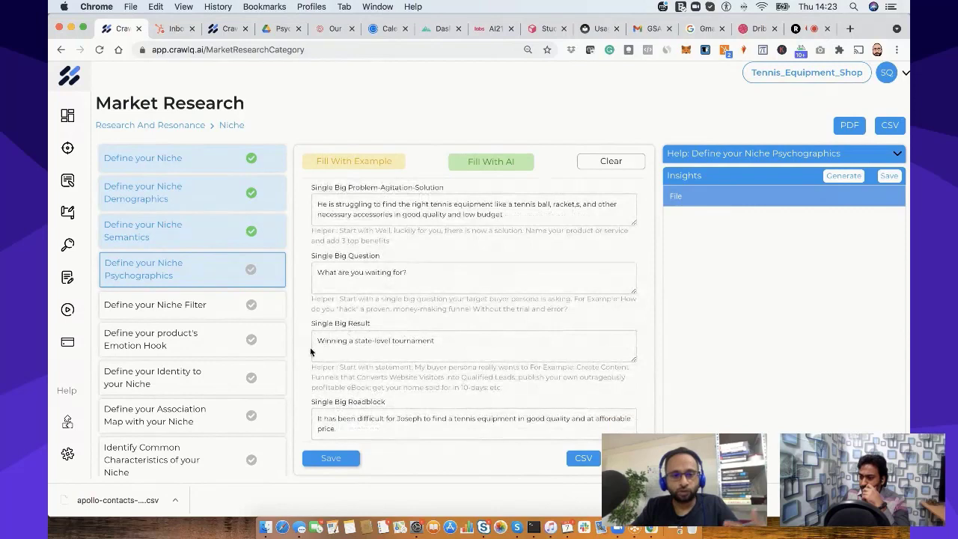
scroll(425, 348, down, 2)
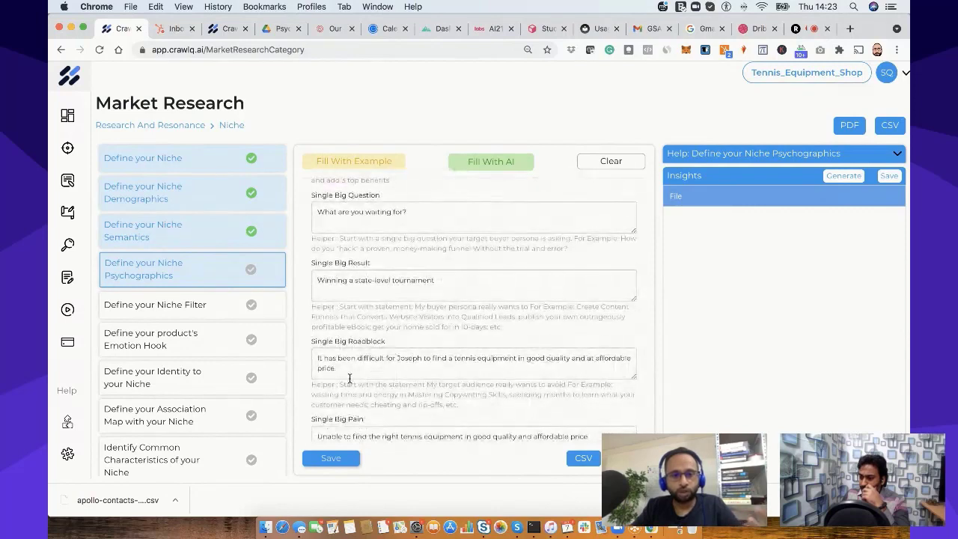
scroll(417, 372, down, 1)
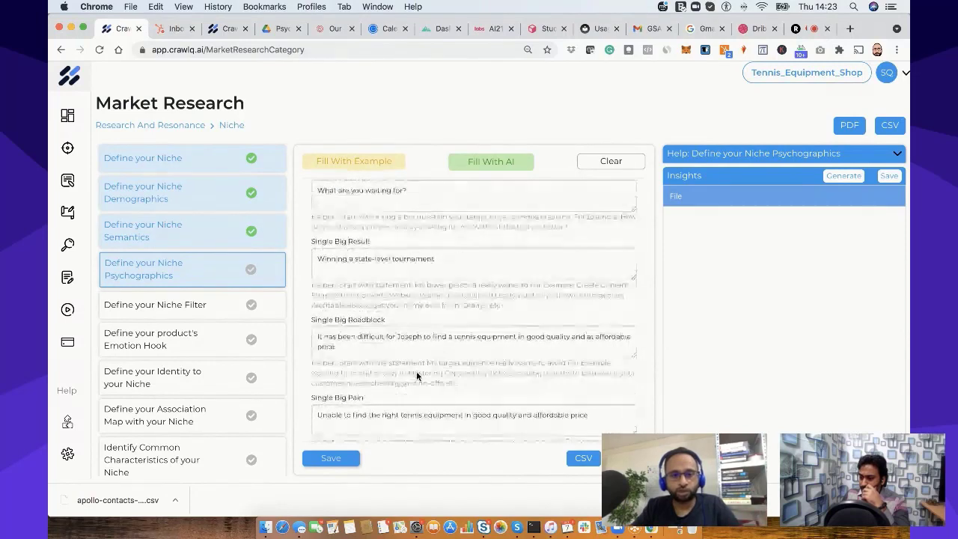
scroll(417, 374, down, 2)
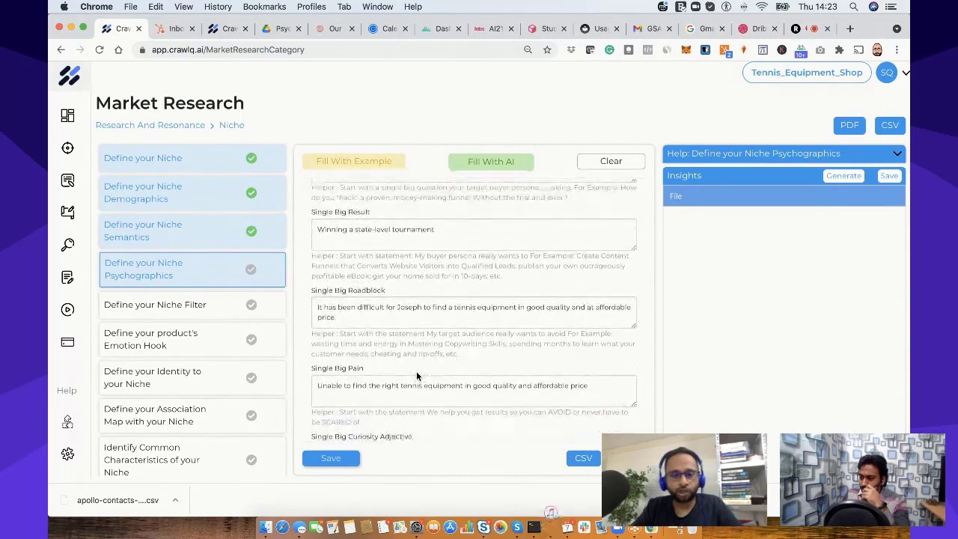
scroll(417, 372, down, 1)
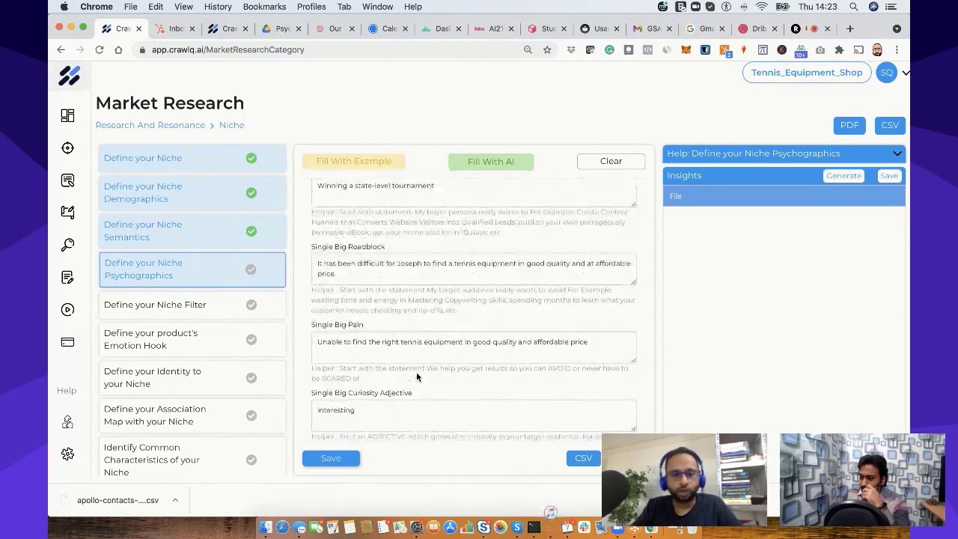
scroll(417, 373, down, 1)
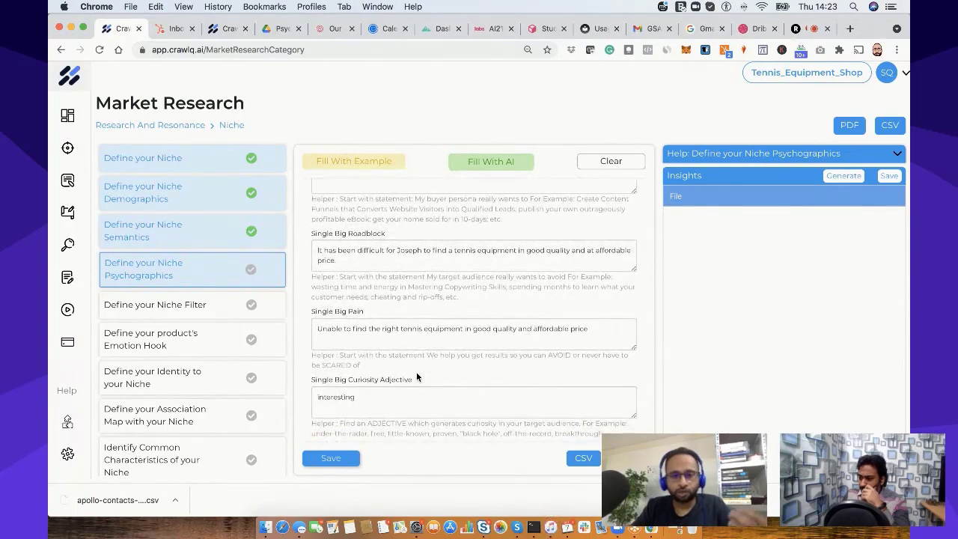
- Review the curiosity adjective, result adjective and secret answers, and highlight the Single Big Mistake text for reading
scroll(424, 396, down, 3)
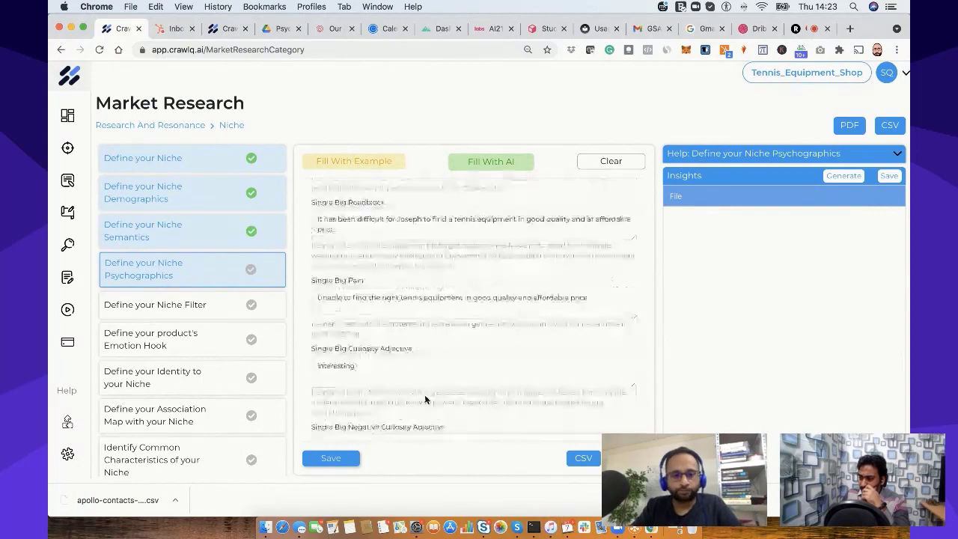
scroll(425, 396, down, 4)
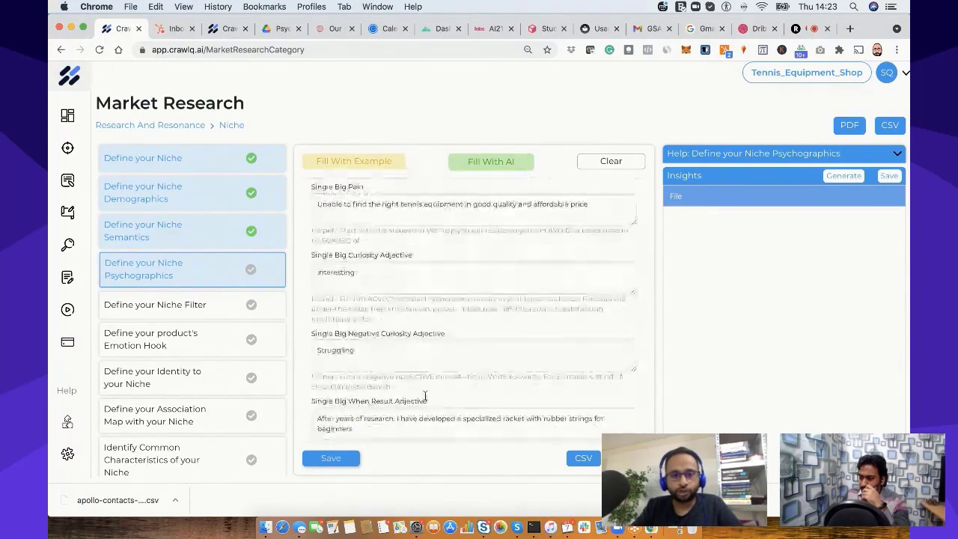
scroll(425, 397, down, 1)
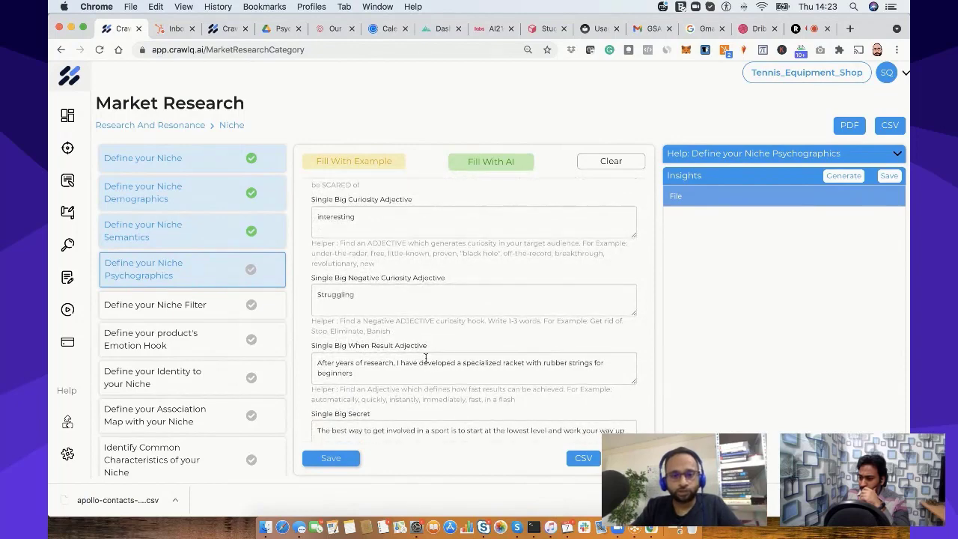
scroll(427, 360, down, 3)
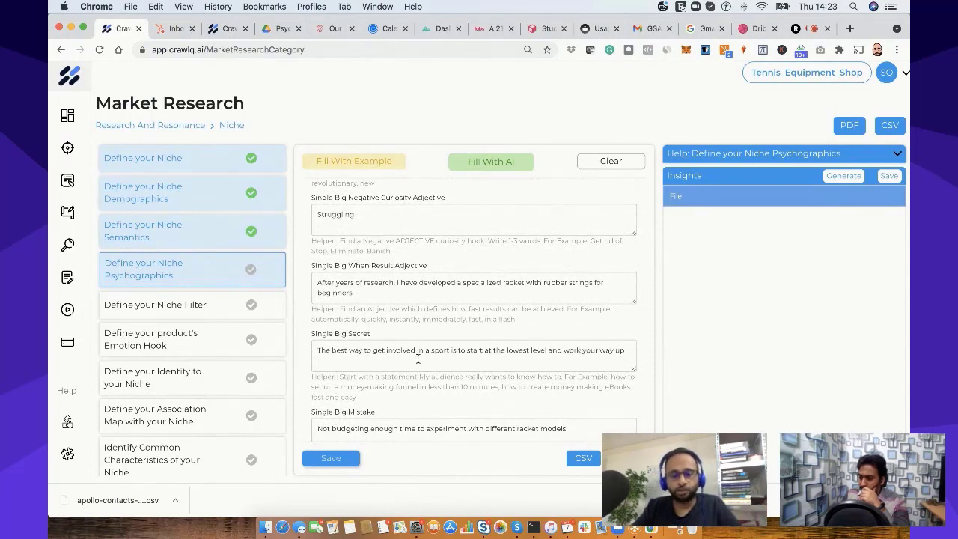
scroll(449, 337, down, 2)
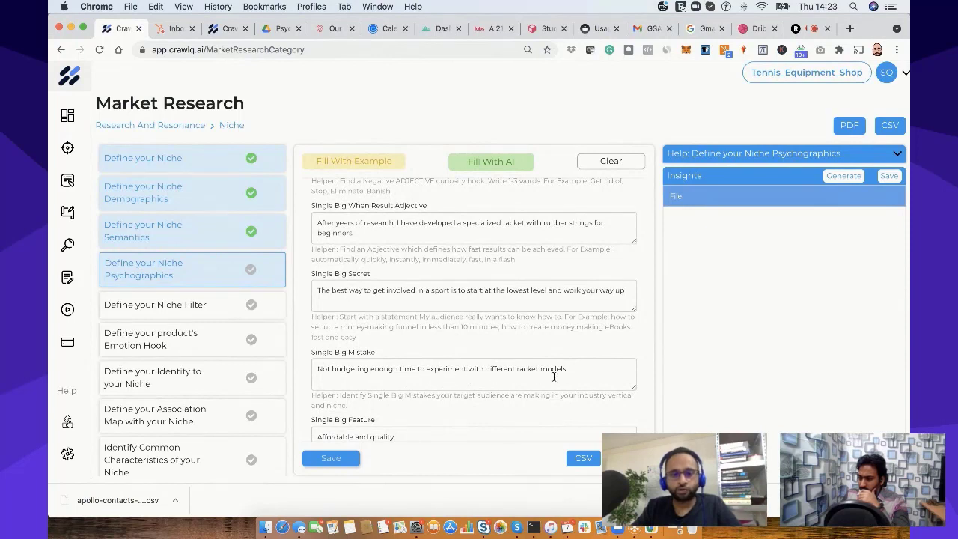
drag(315, 371, 576, 373)
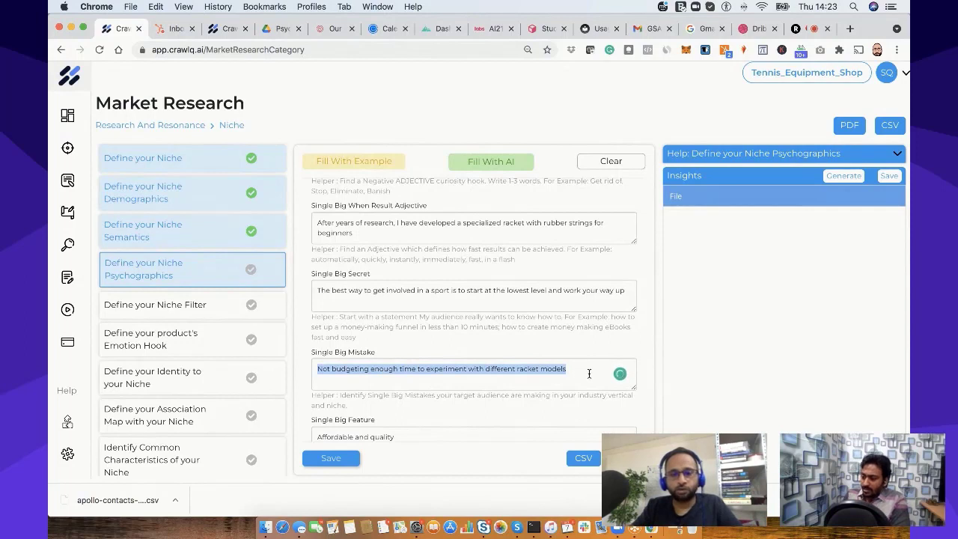
click(589, 373)
- Read the Single Big Feature, Benefit, and Positive and Negative Outcome answers in the psychographics form
scroll(589, 375, down, 2)
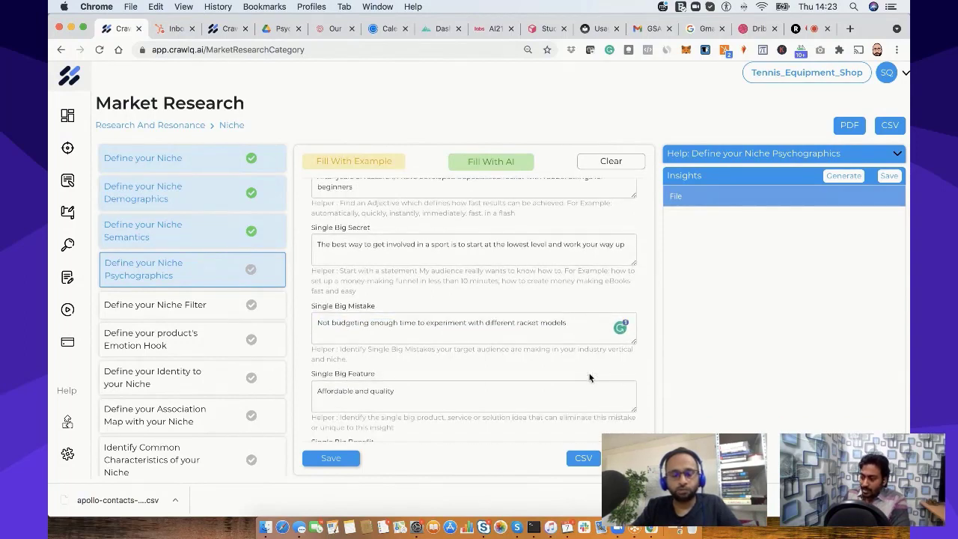
scroll(589, 378, down, 1)
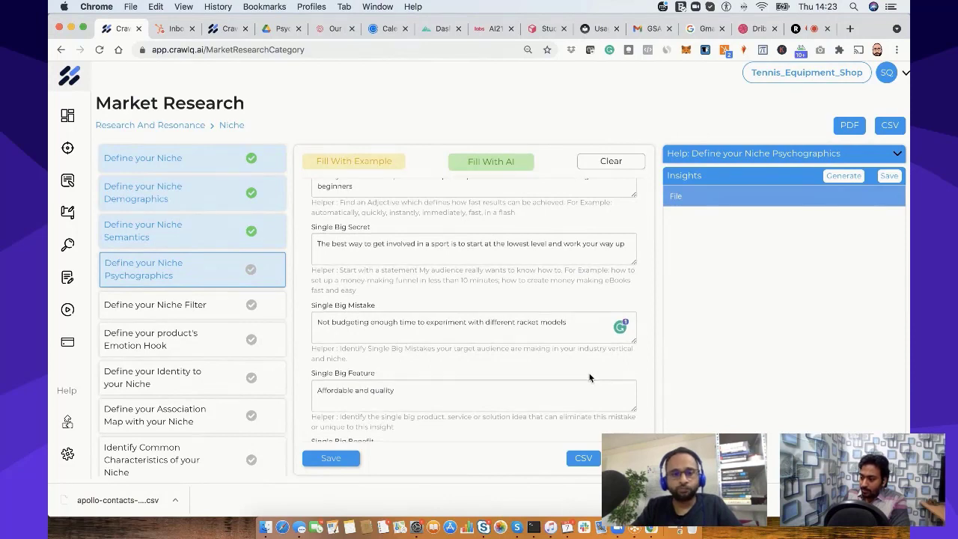
scroll(590, 378, down, 1)
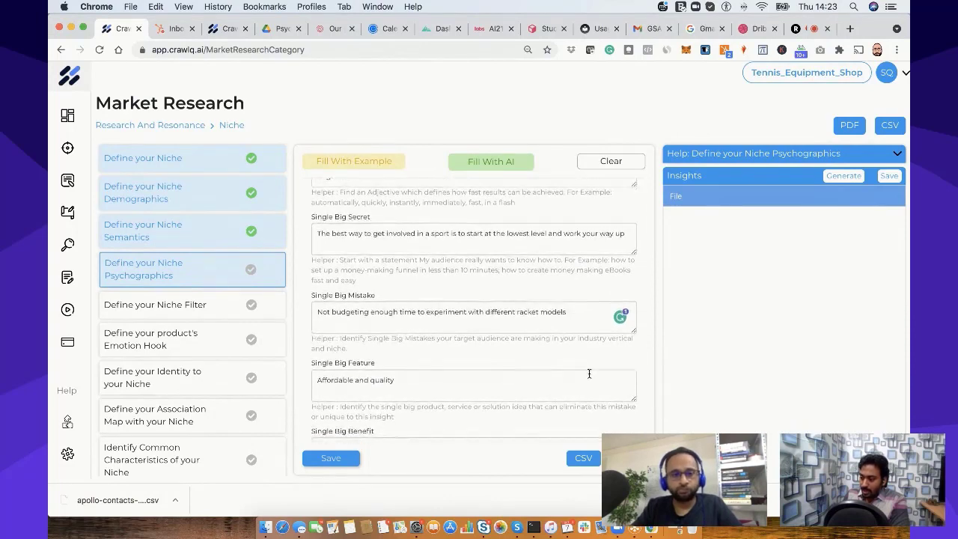
scroll(589, 373, down, 1)
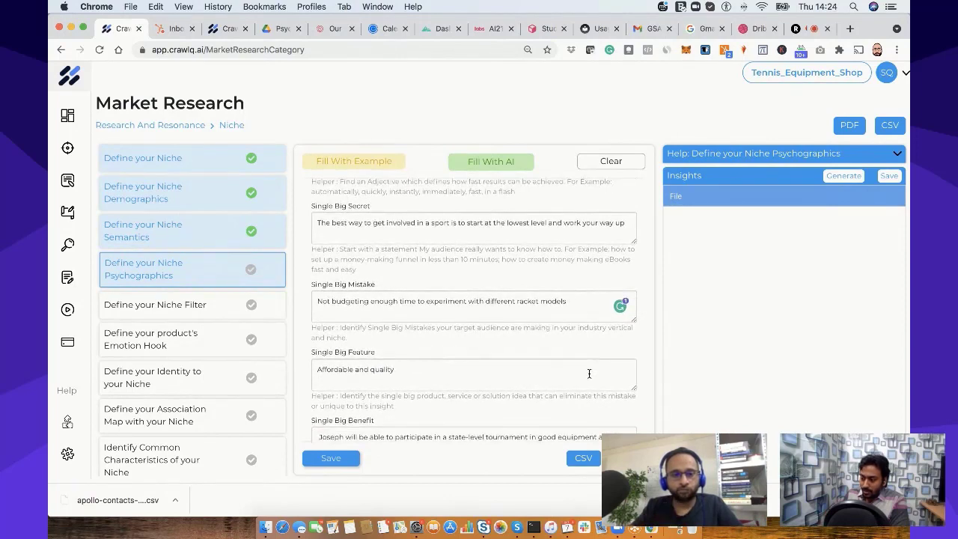
scroll(589, 376, down, 3)
scroll(589, 378, down, 4)
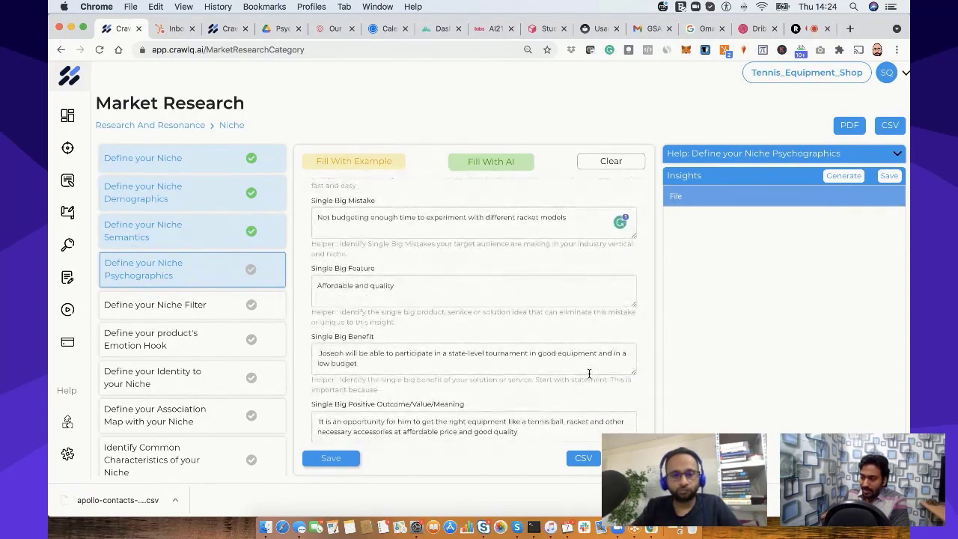
scroll(589, 376, down, 1)
scroll(589, 378, down, 3)
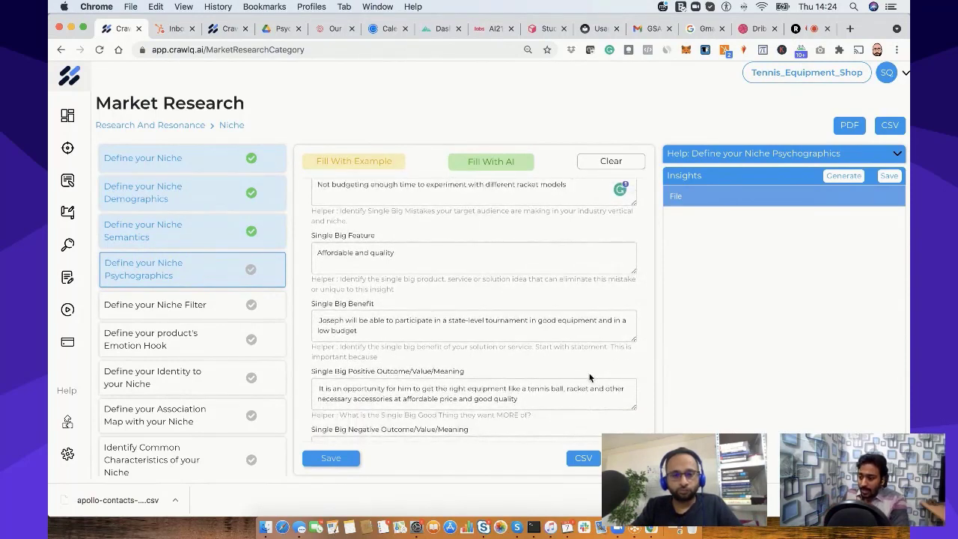
scroll(589, 376, down, 2)
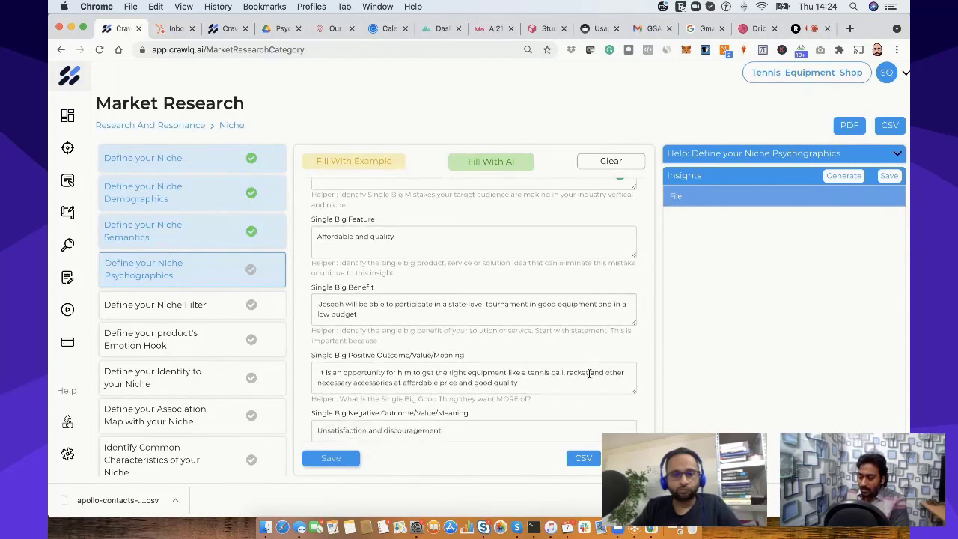
- Examine the remaining psychographics answers, including timeframe urgency, bullet type, Main Call to Action and Main Target URL
scroll(589, 374, down, 1)
scroll(589, 374, down, 5)
scroll(590, 373, down, 10)
scroll(589, 374, down, 6)
scroll(589, 373, down, 6)
scroll(589, 373, down, 7)
scroll(589, 377, down, 2)
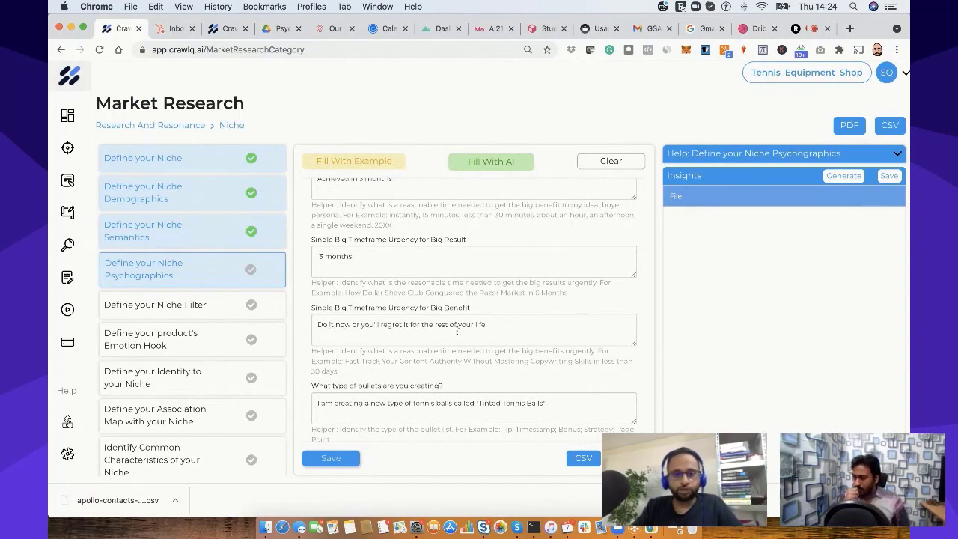
scroll(455, 330, down, 5)
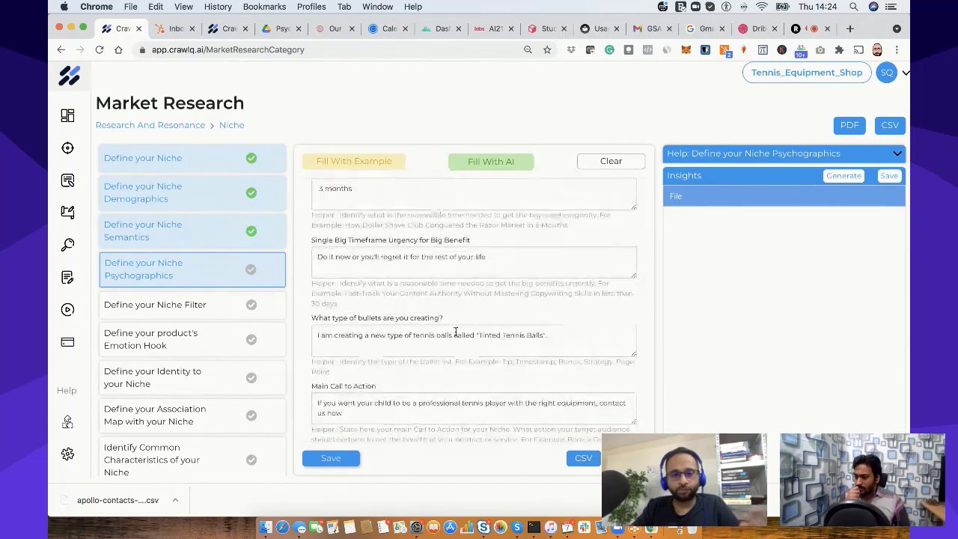
scroll(456, 330, down, 2)
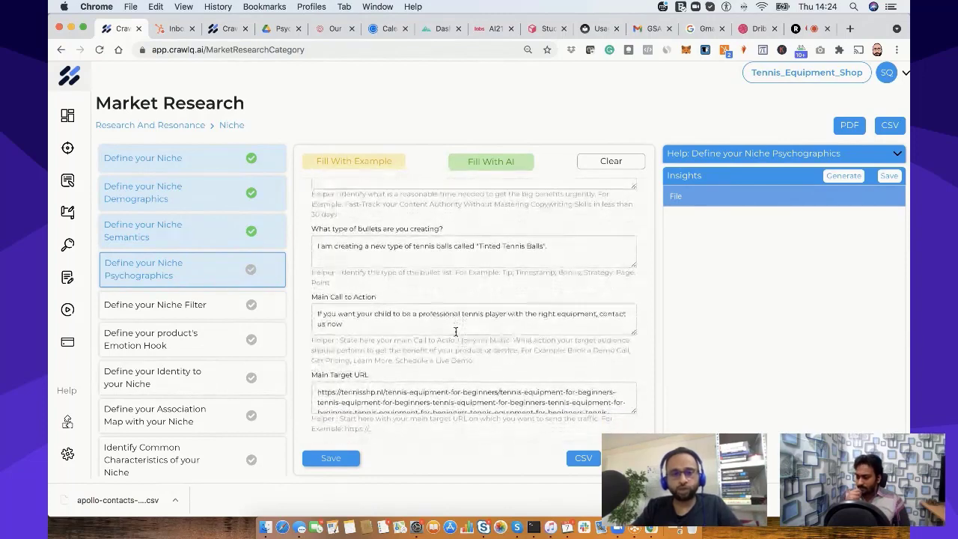
scroll(455, 330, down, 1)
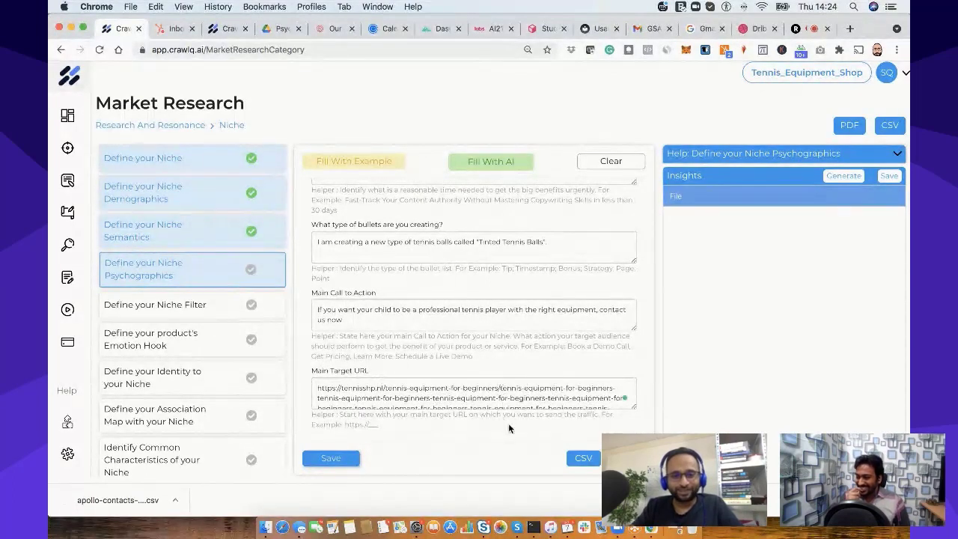
drag(503, 390, 526, 428)
key(BackSpace)
key(BackSpace)
key(BackSpace)
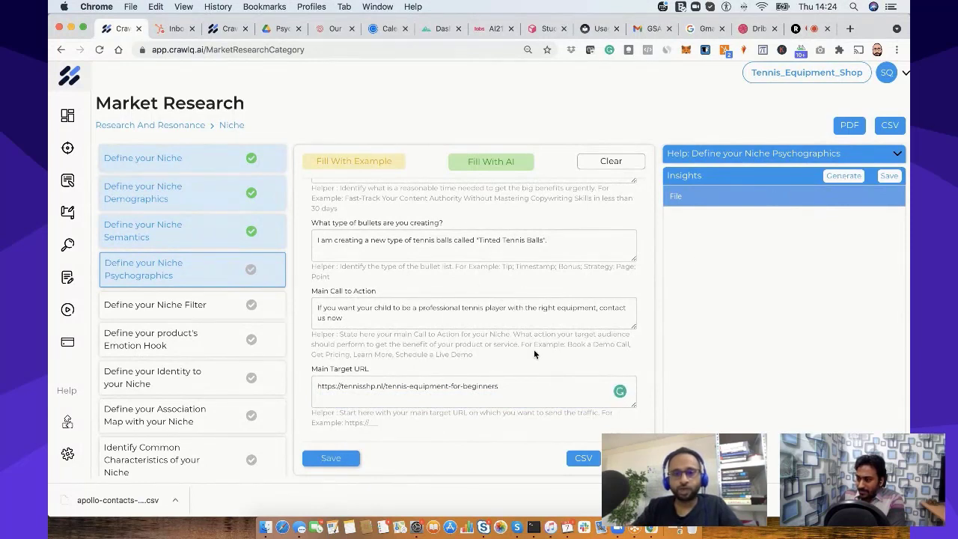
click(345, 457)
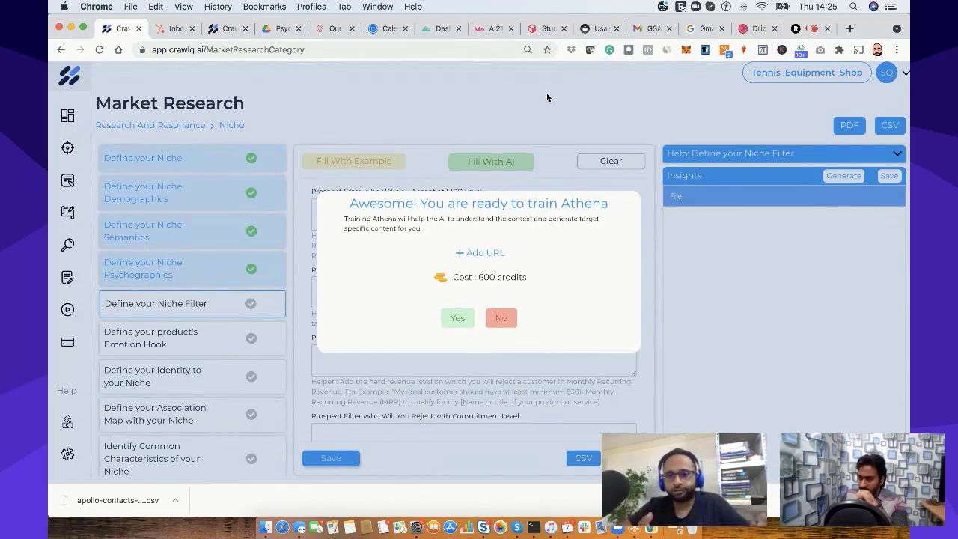
- Search Google in a new browser tab for "best tennis equipment websites"
click(849, 28)
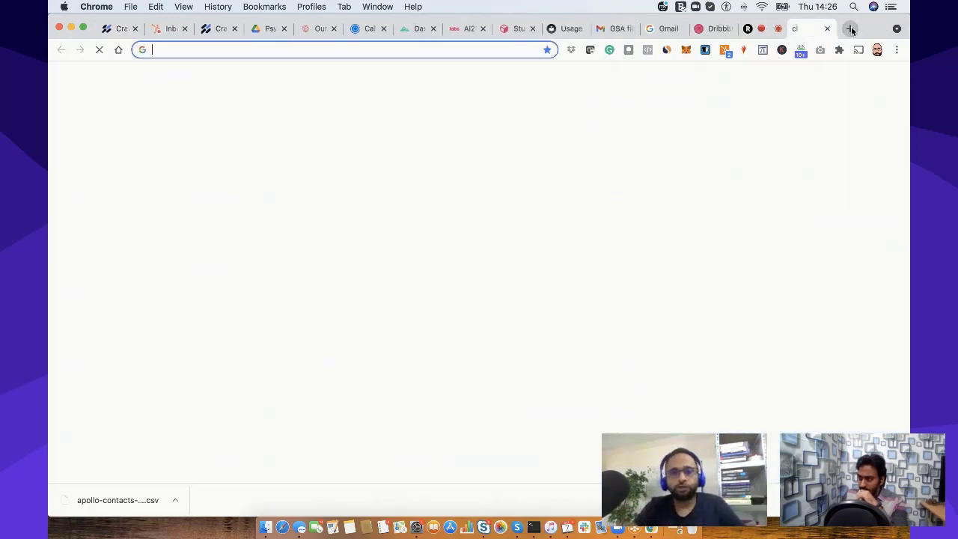
click(305, 51)
text(b)
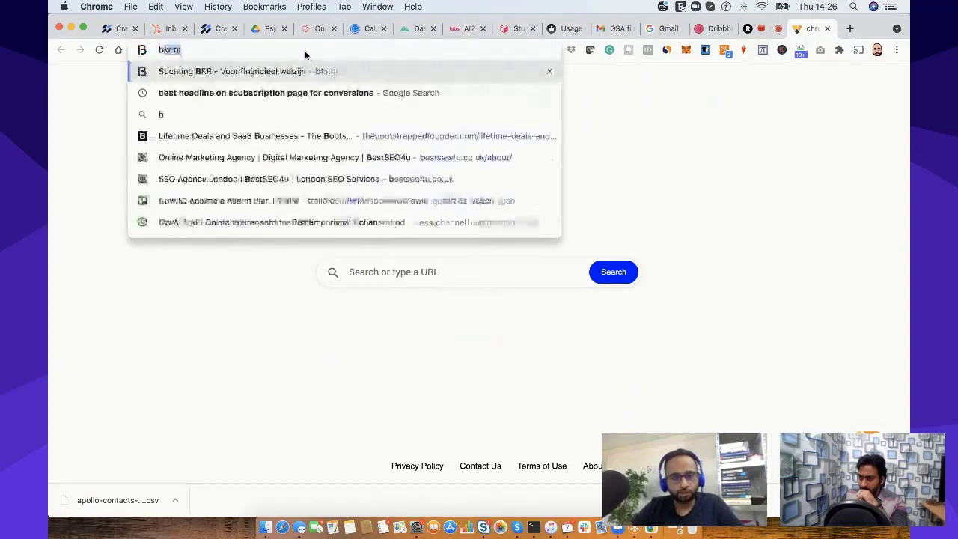
text(est tennis )
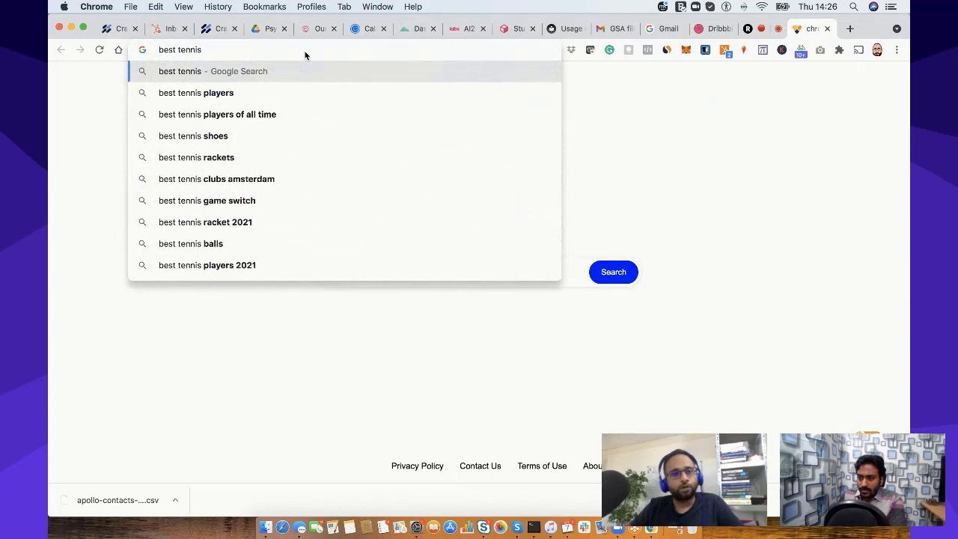
text(equipent)
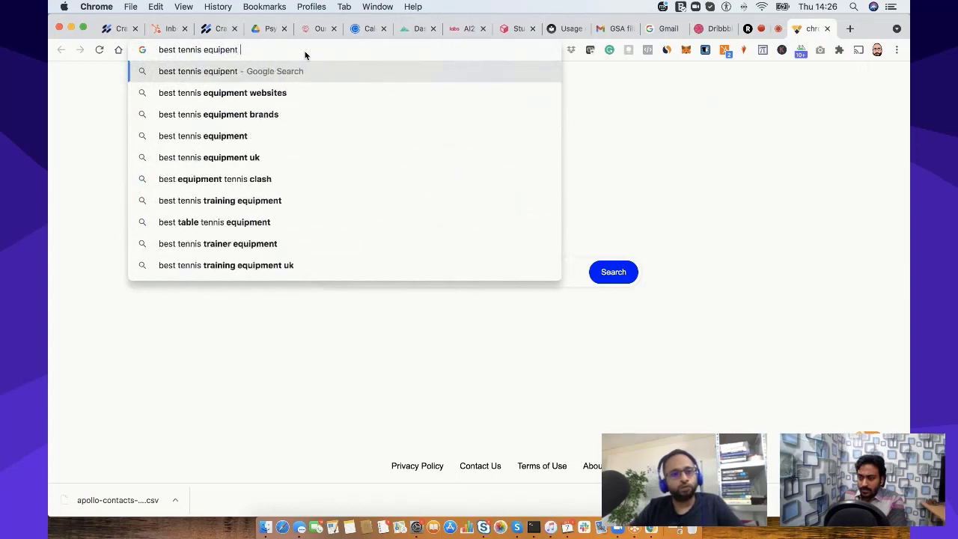
key(BackSpace)
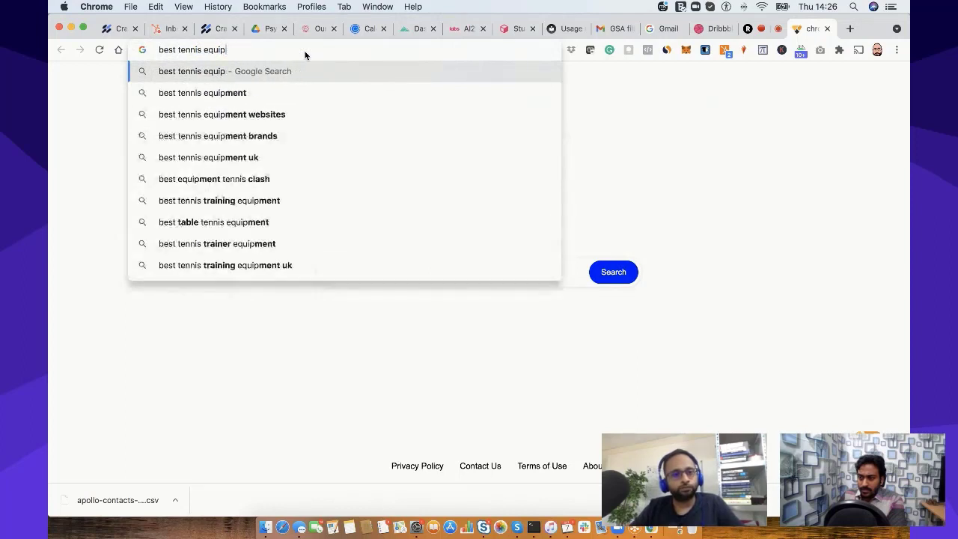
text(ment)
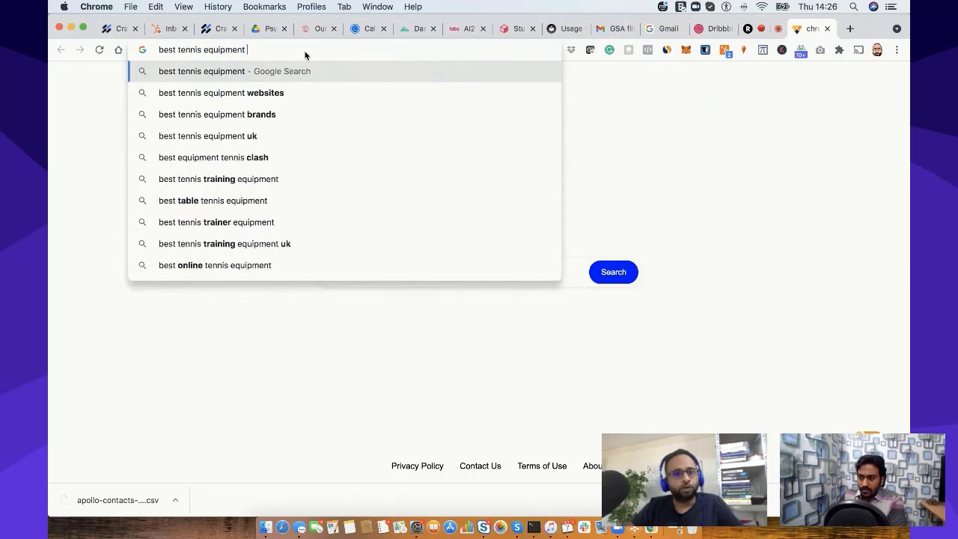
click(271, 93)
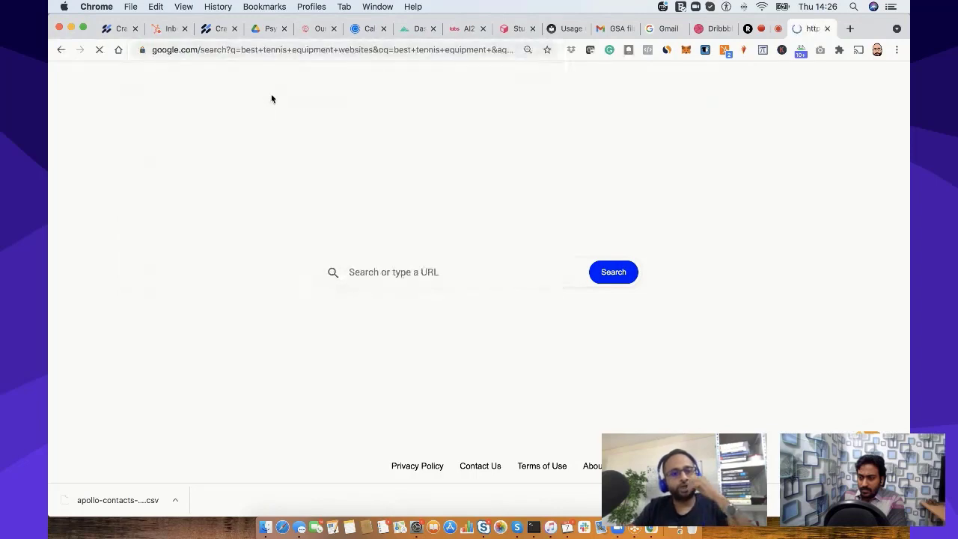
- Look at the global Tennis-Point shop from the search results, dismiss its country notice and return to the results
scroll(379, 201, down, 3)
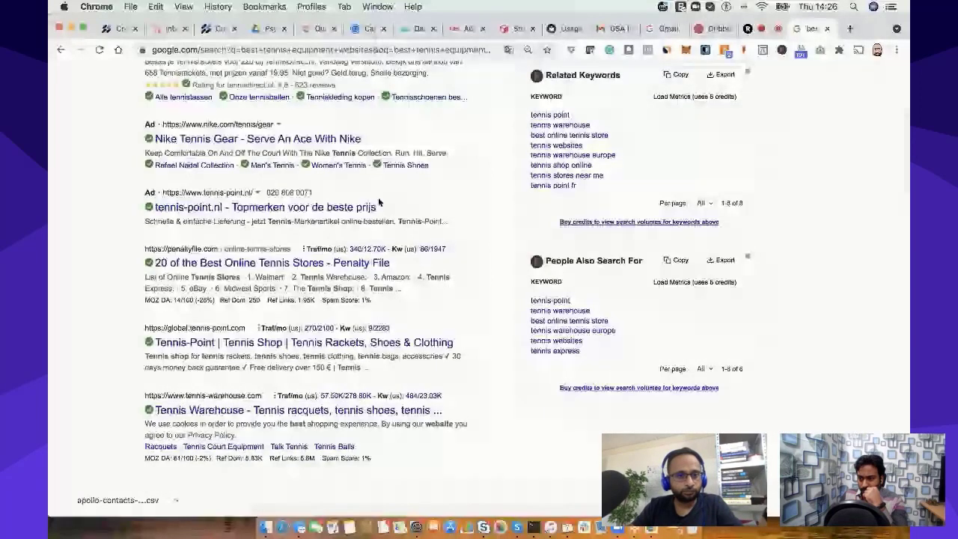
click(202, 346)
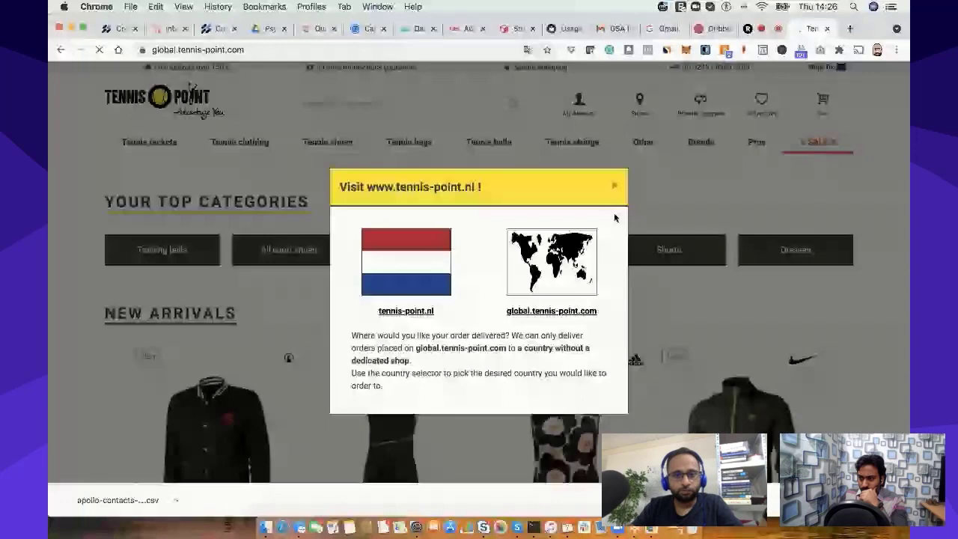
click(532, 230)
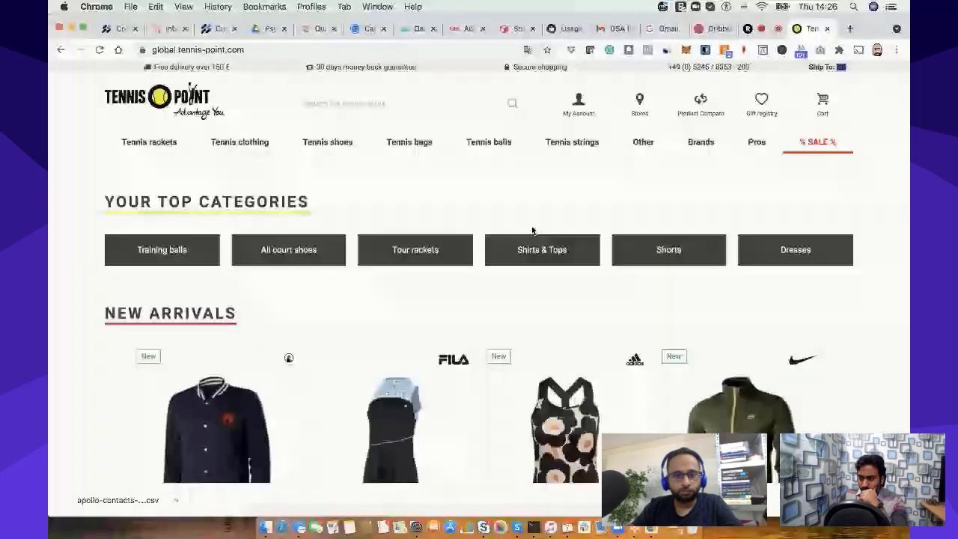
click(62, 50)
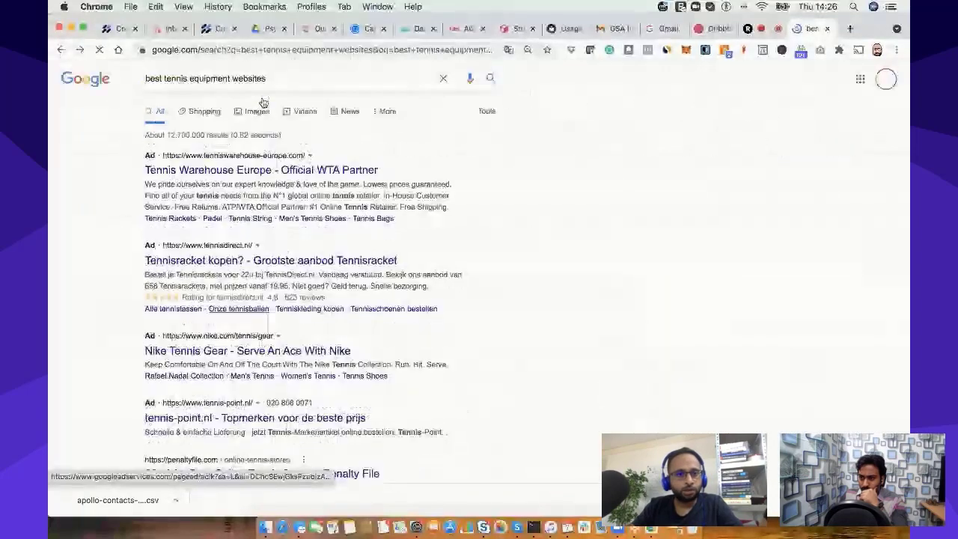
- Change the Google query to "tennis equipment ideas for beginners" and run the search
double_click(160, 87)
key(BackSpace)
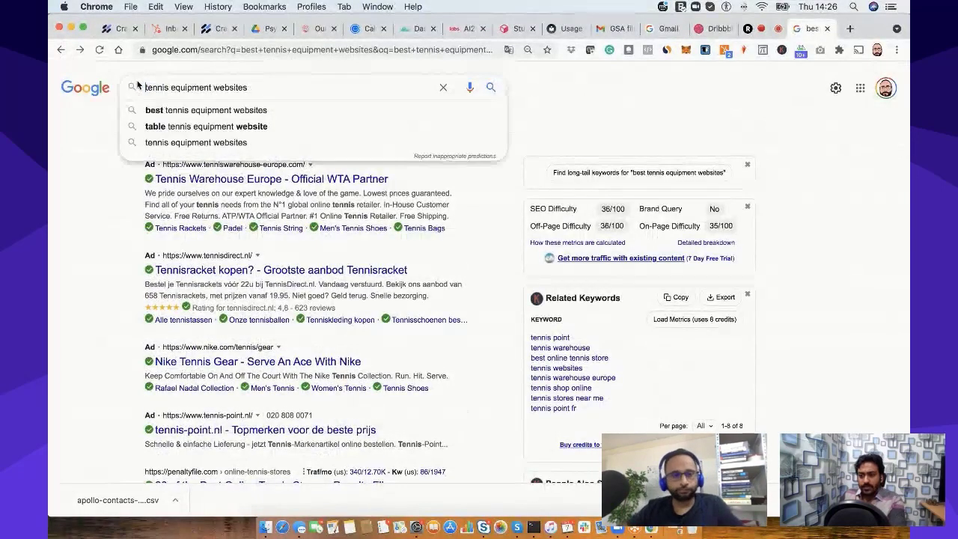
drag(214, 87, 290, 89)
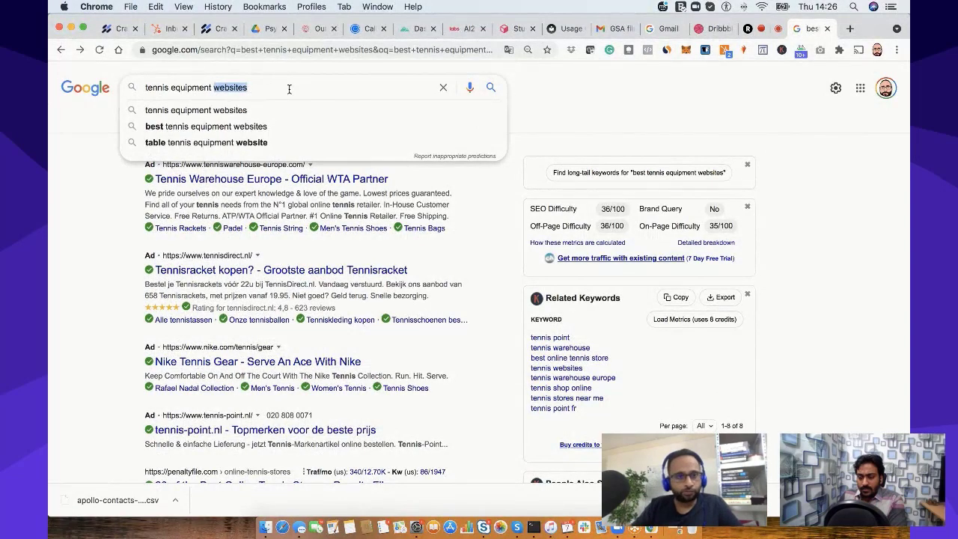
text(br)
text(n)
key(BackSpace)
key(BackSpace)
key(BackSpace)
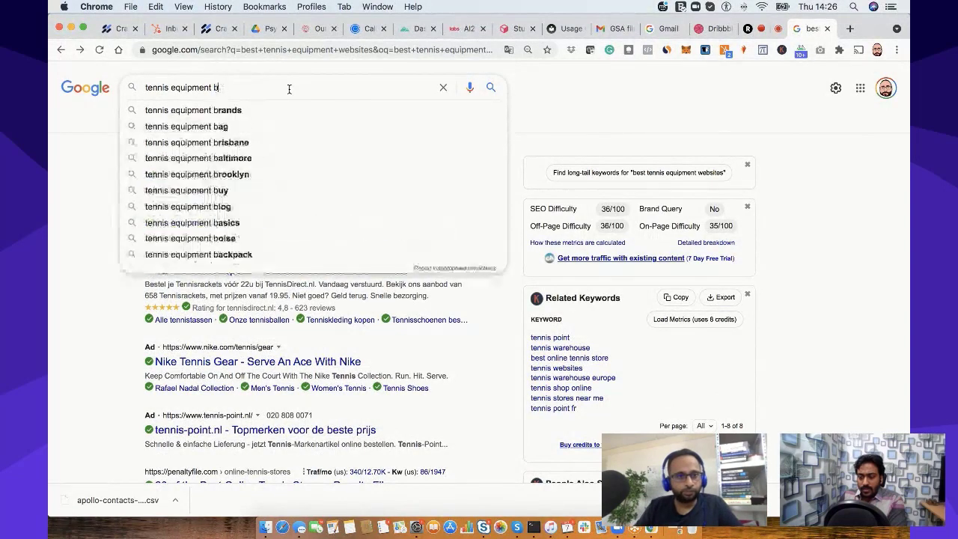
text(ideas)
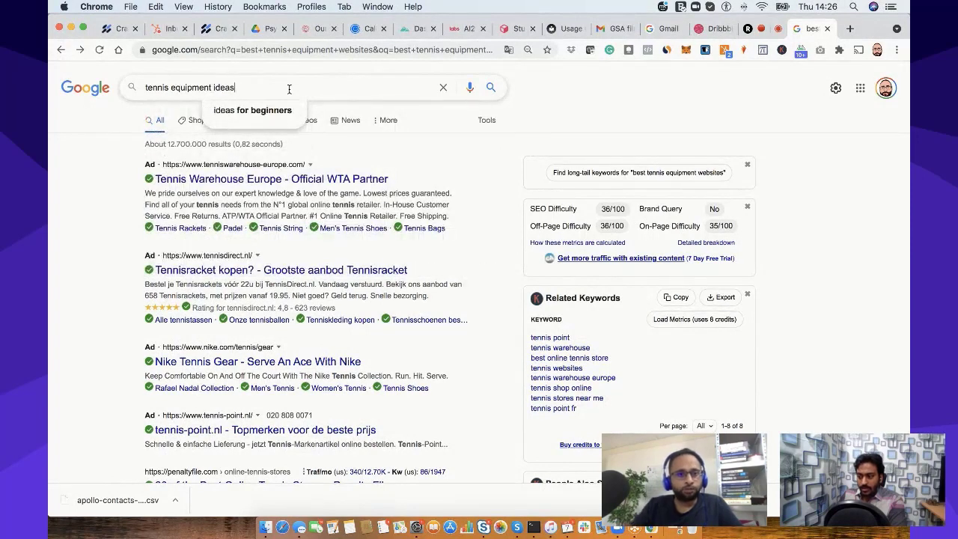
click(280, 112)
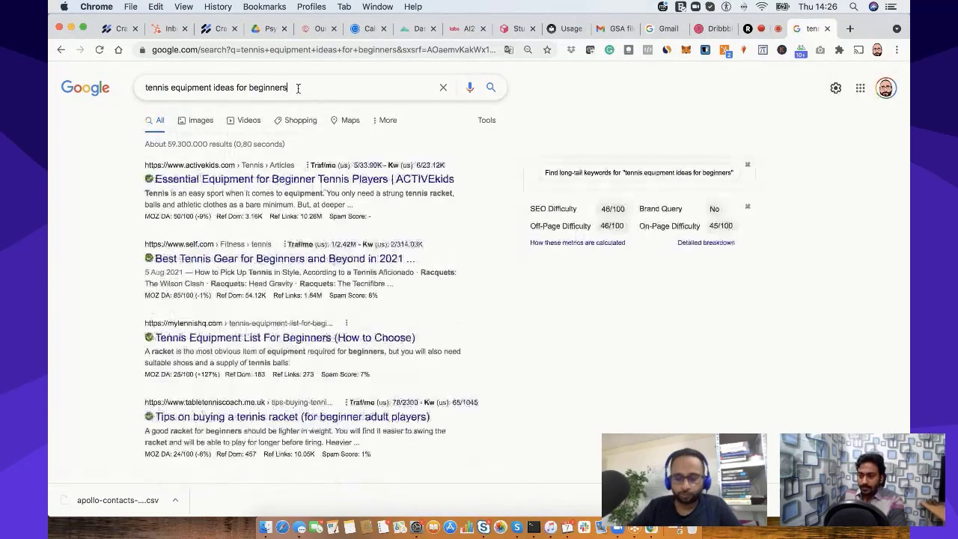
click(298, 87)
key(Return)
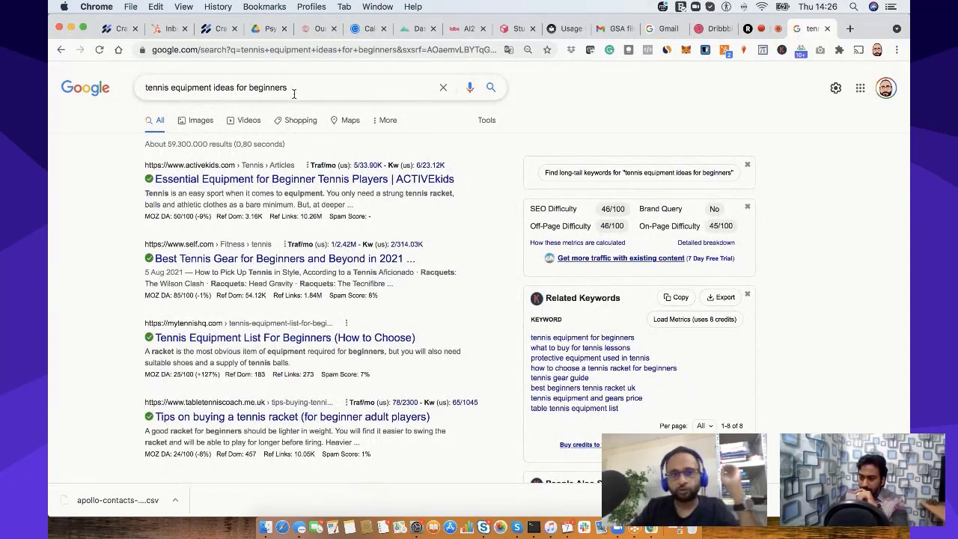
click(214, 87)
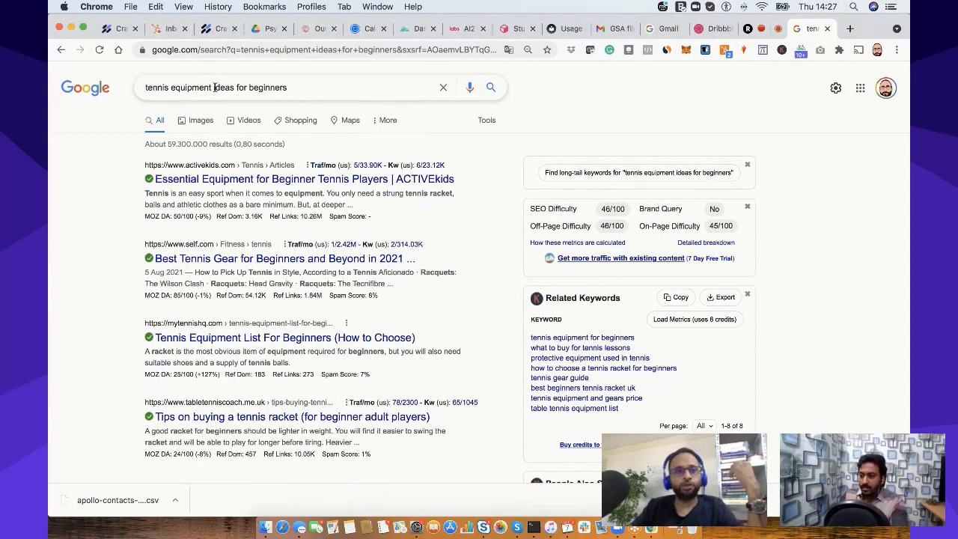
drag(214, 87, 299, 91)
text(list)
key(BackSpace)
key(BackSpace)
key(BackSpace)
key(BackSpace)
key(BackSpace)
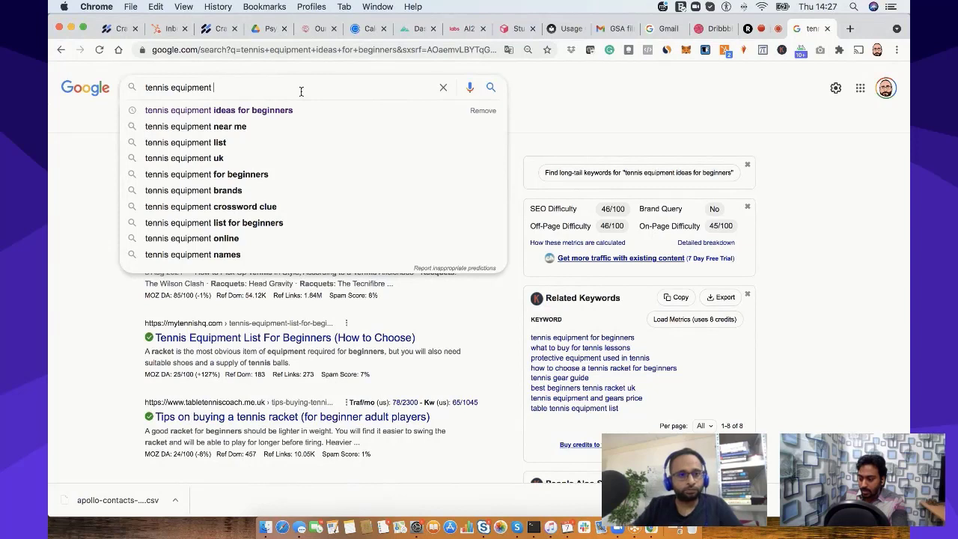
click(86, 261)
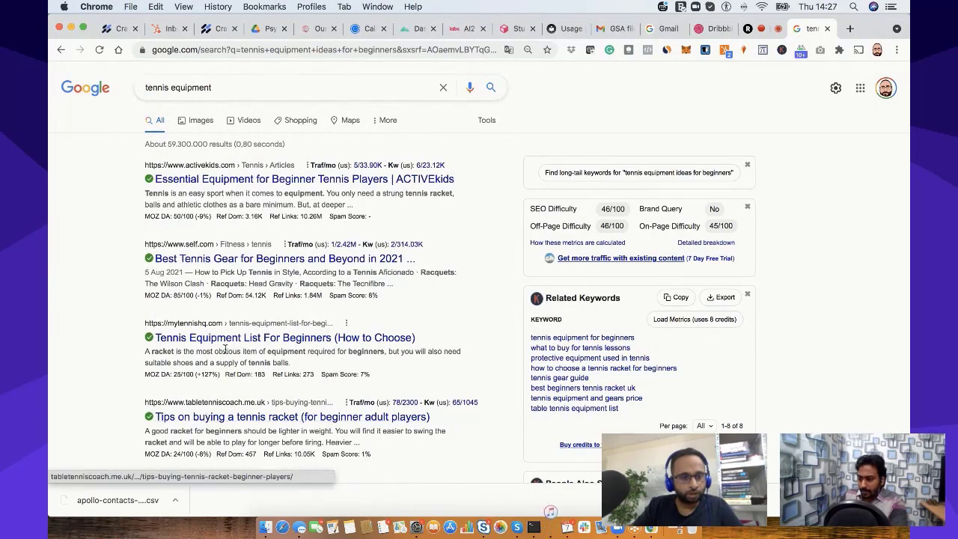
- Open the My Tennis HQ article "Tennis Equipment List For Beginners (How to Choose)" and accept its cookie consent
scroll(225, 350, down, 2)
scroll(225, 350, up, 1)
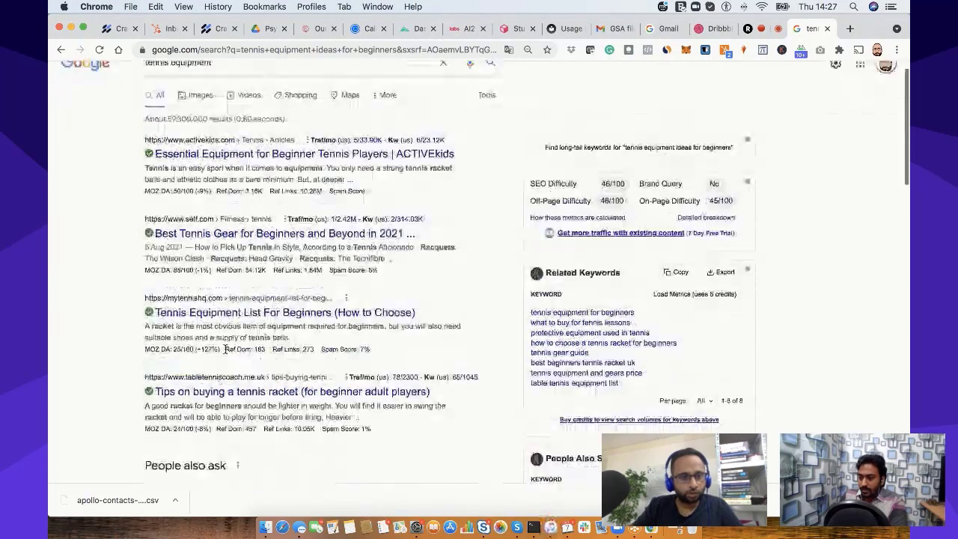
click(243, 312)
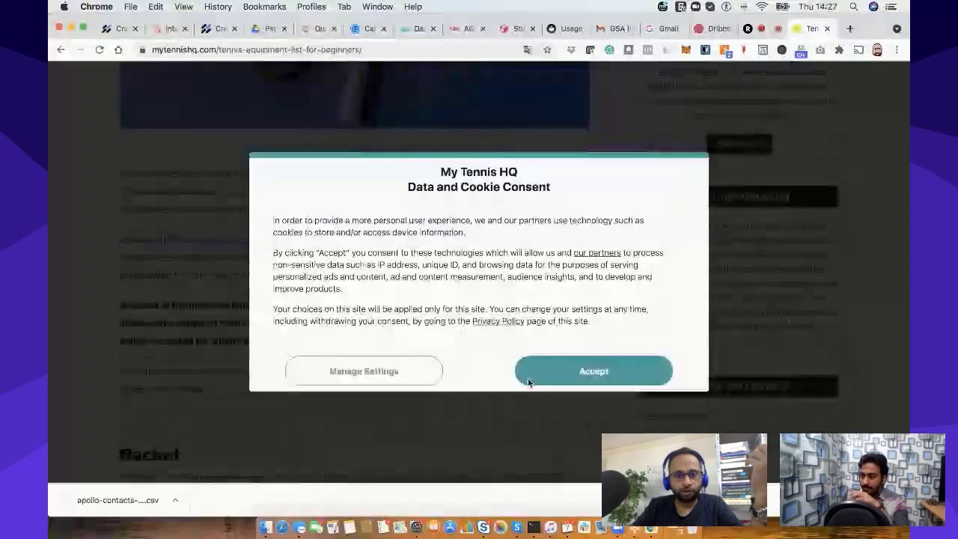
click(533, 383)
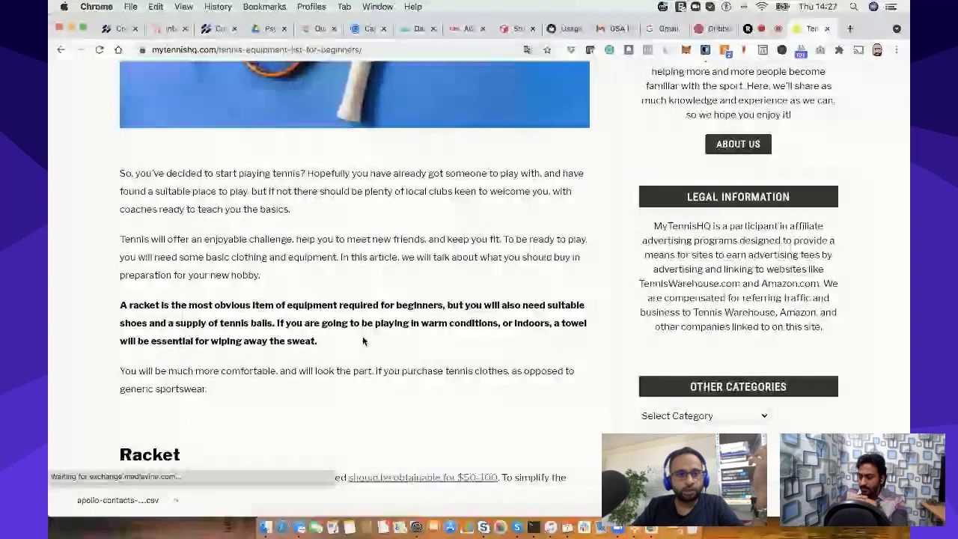
scroll(363, 341, down, 5)
click(405, 50)
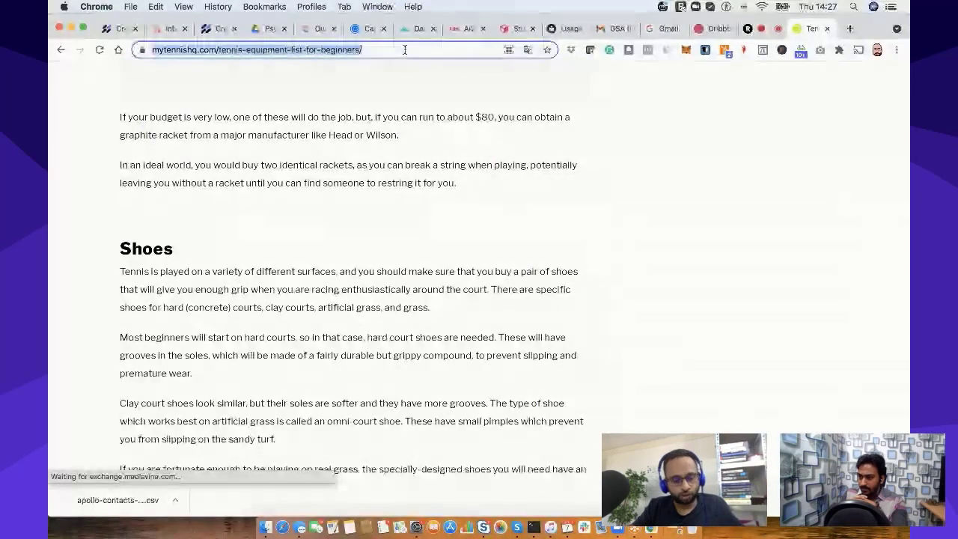
click(792, 67)
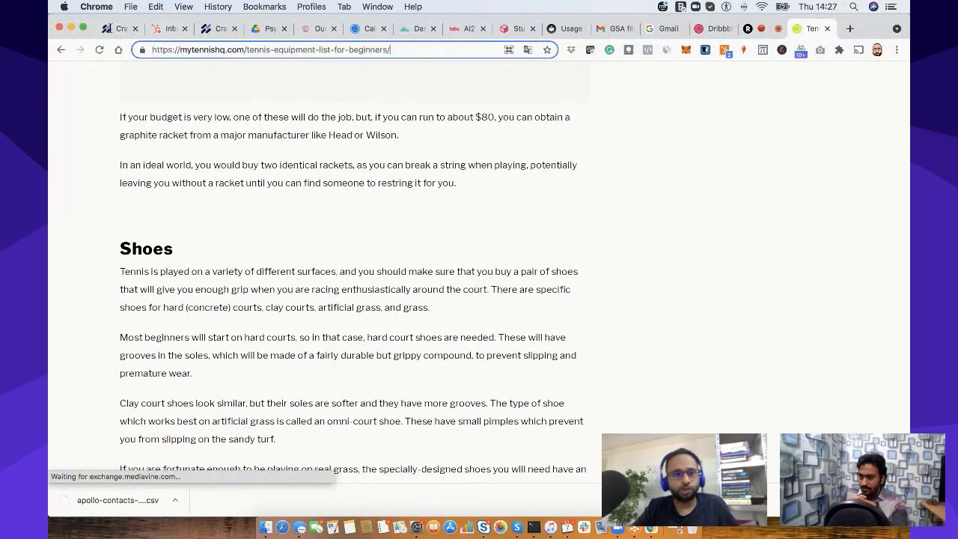
click(112, 32)
click(440, 254)
key(cmd+v)
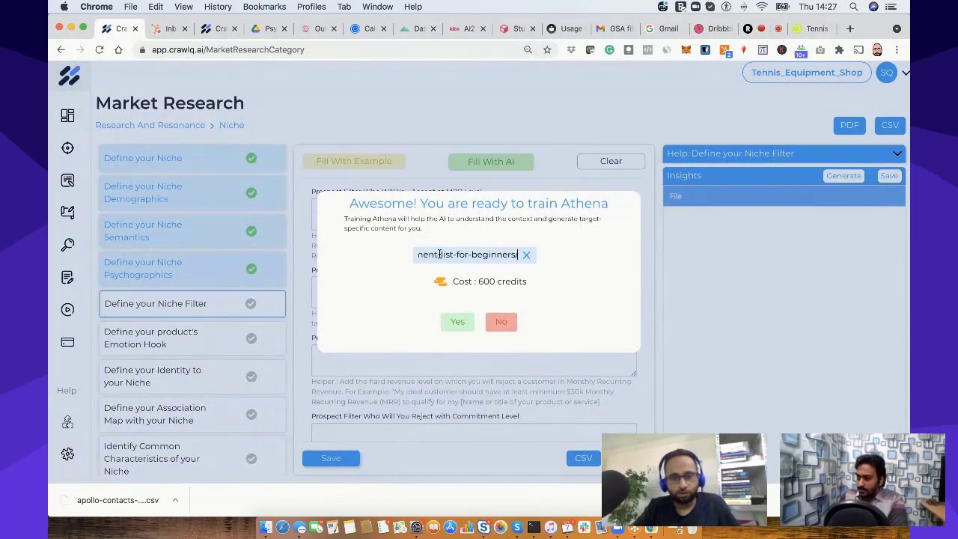
- Confirm the Athena training with the added URL at a cost of 600 credits
click(456, 322)
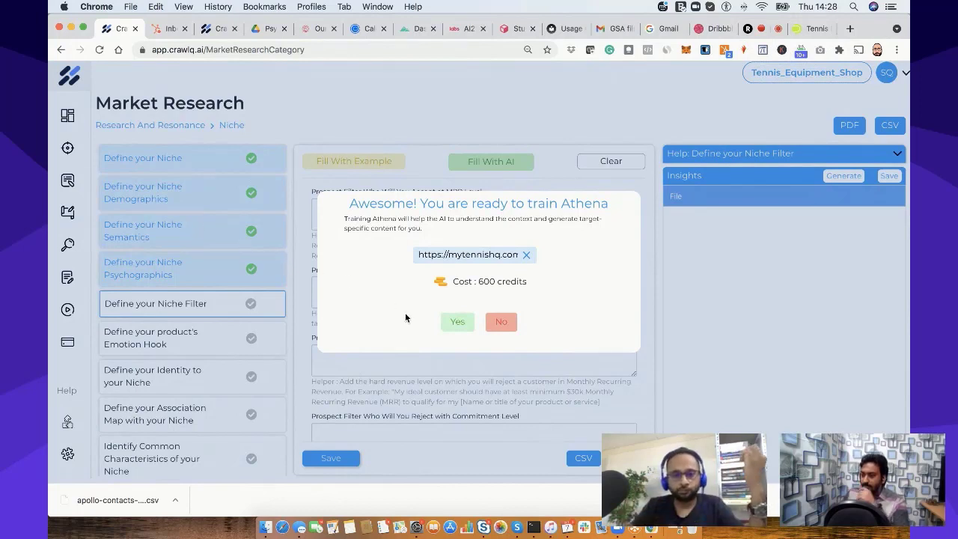
click(459, 324)
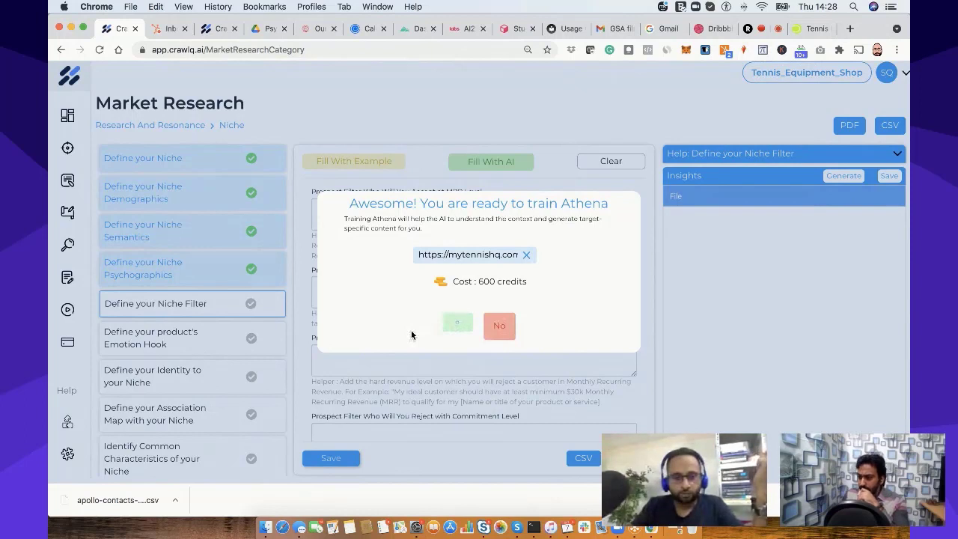
click(484, 346)
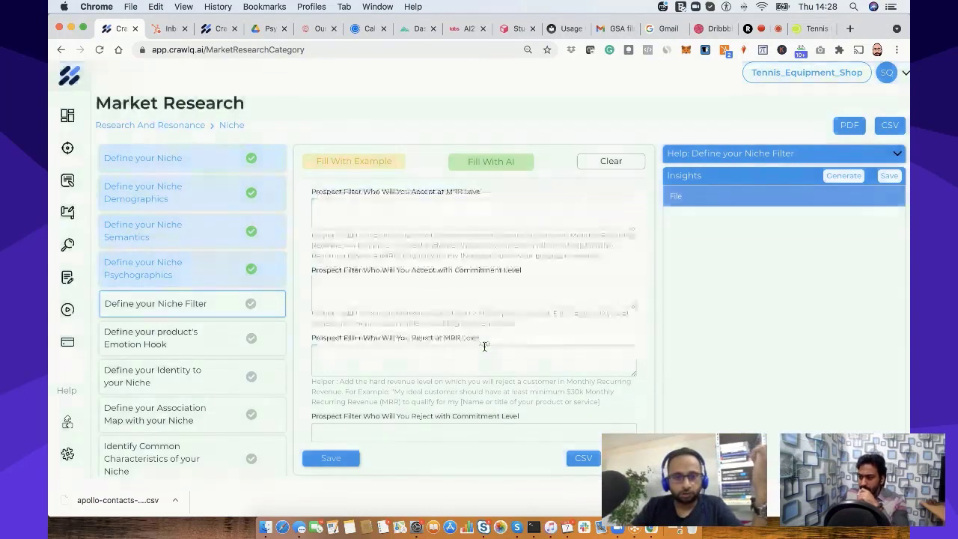
- View the workspace dashboard, open CrawlQ Search and search for "Singe big problem"
mouse_move(82, 149)
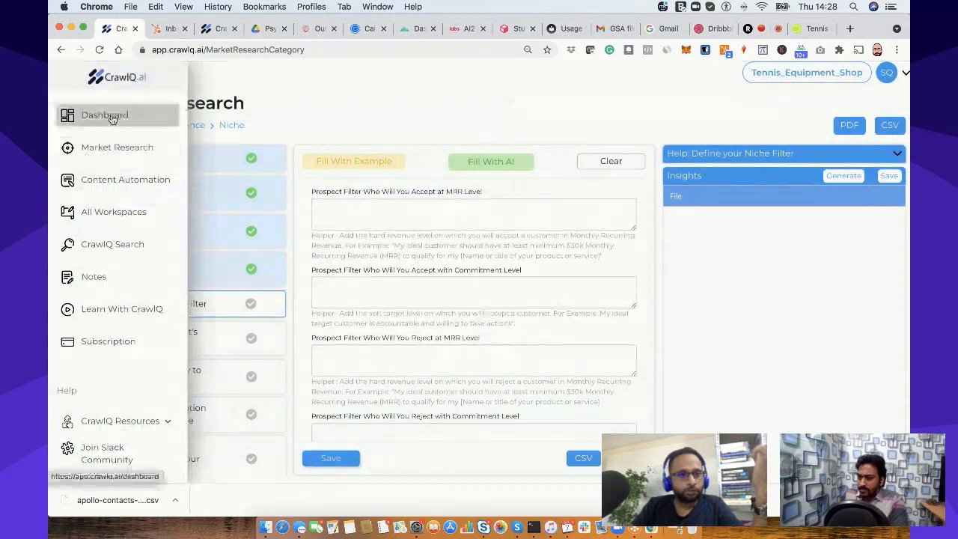
click(111, 117)
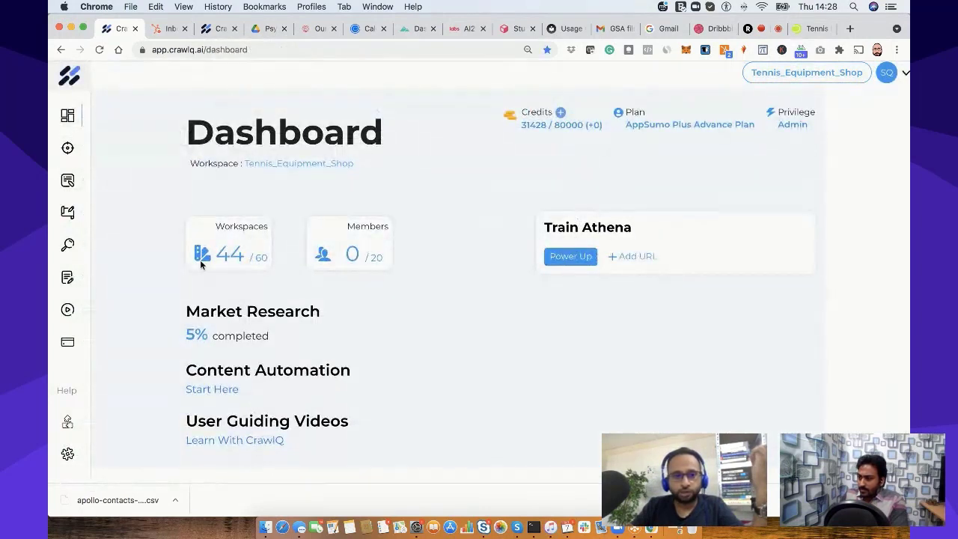
mouse_move(86, 258)
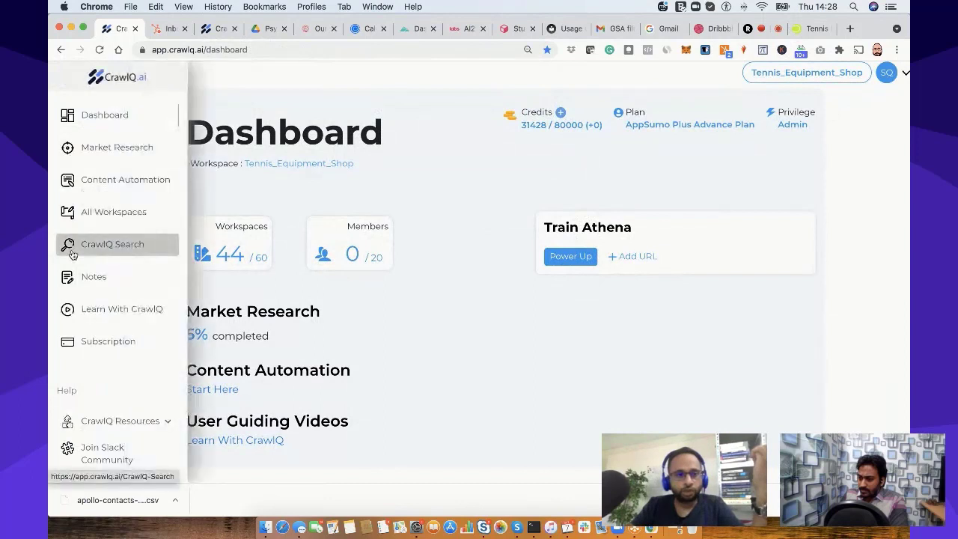
click(127, 245)
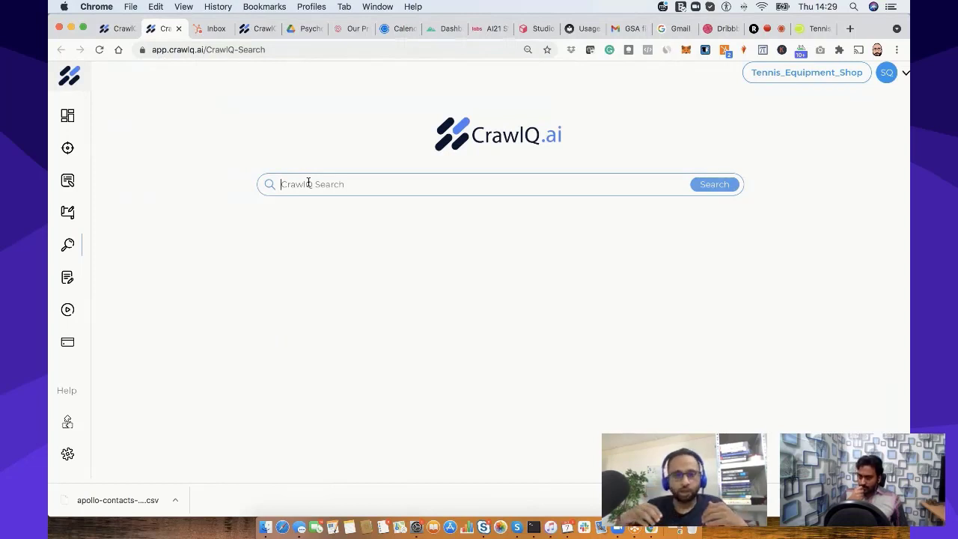
text(Singer bi)
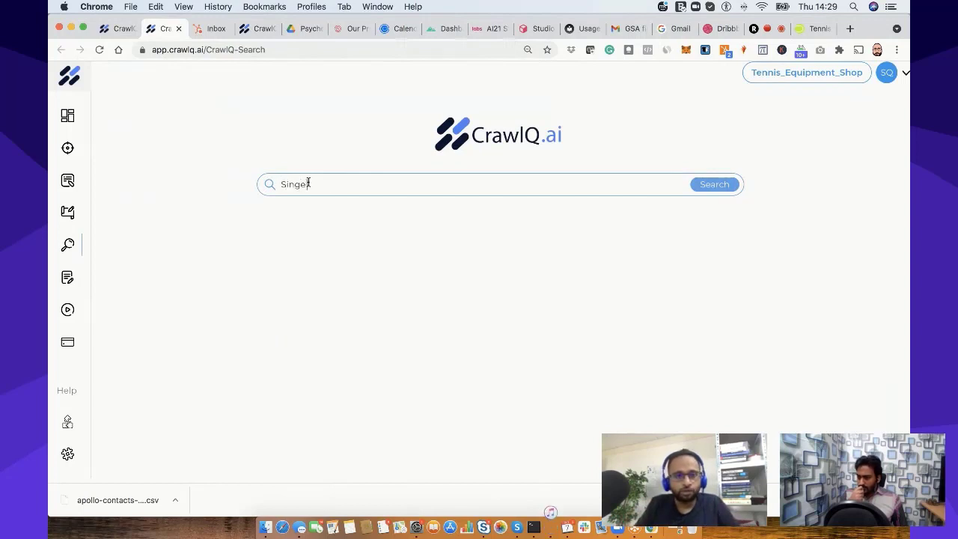
text(g problem)
key(Return)
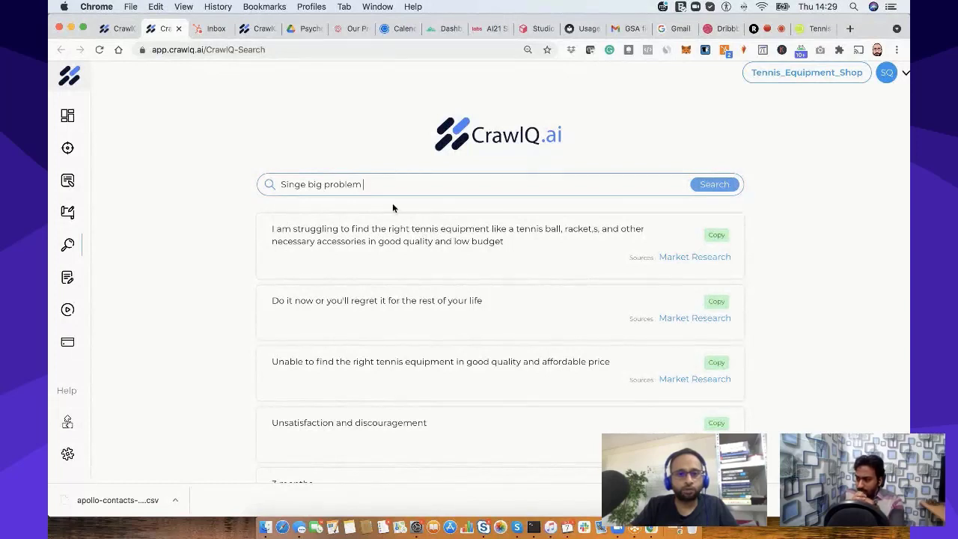
- Search CrawlQ for "what equipment do i need to play tennis" and examine the first result
drag(367, 184, 283, 184)
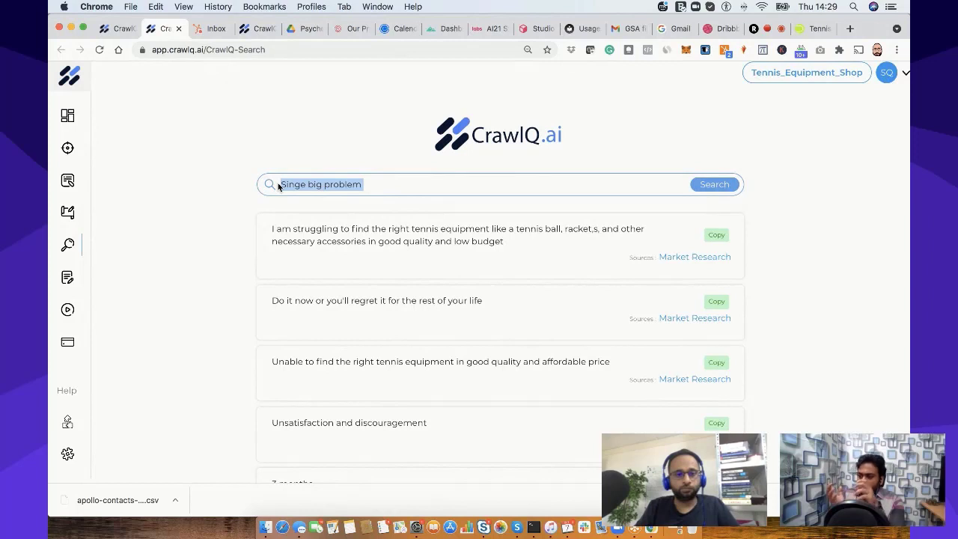
text(what)
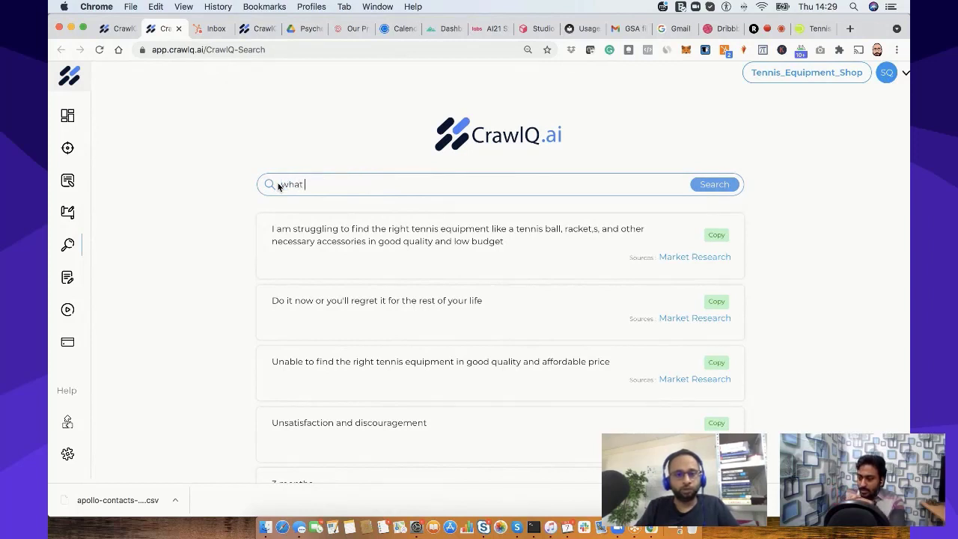
text( equiment)
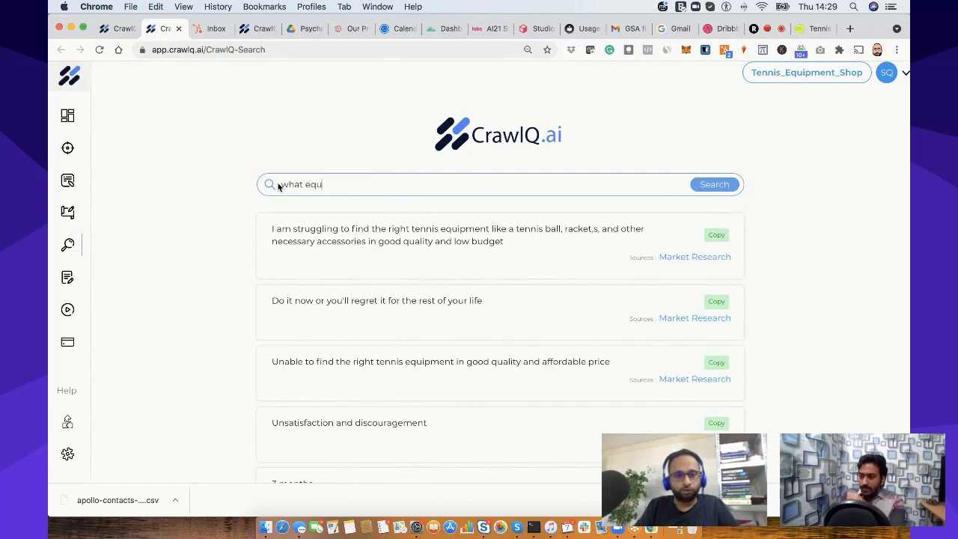
key(BackSpace)
key(BackSpace)
key(BackSpace)
key(BackSpace)
key(BackSpace)
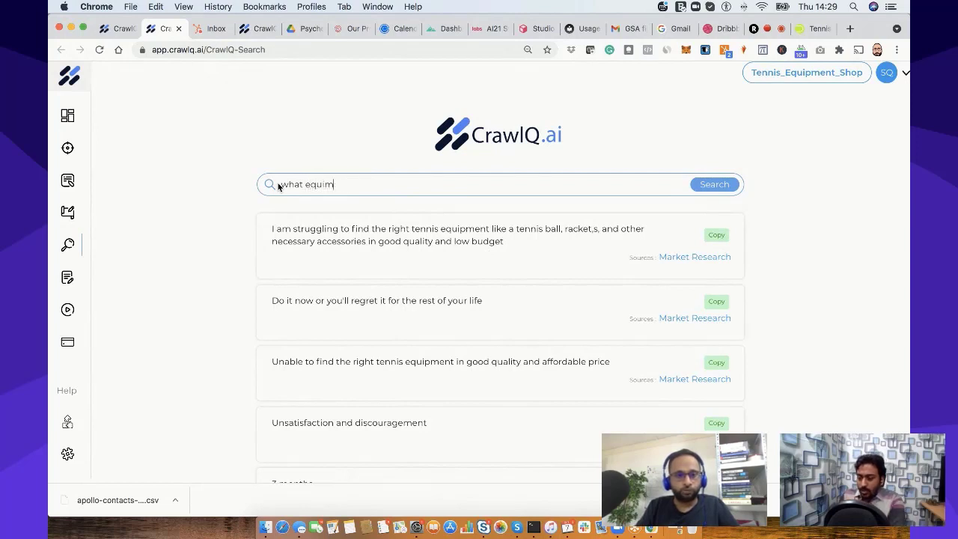
text(ipment )
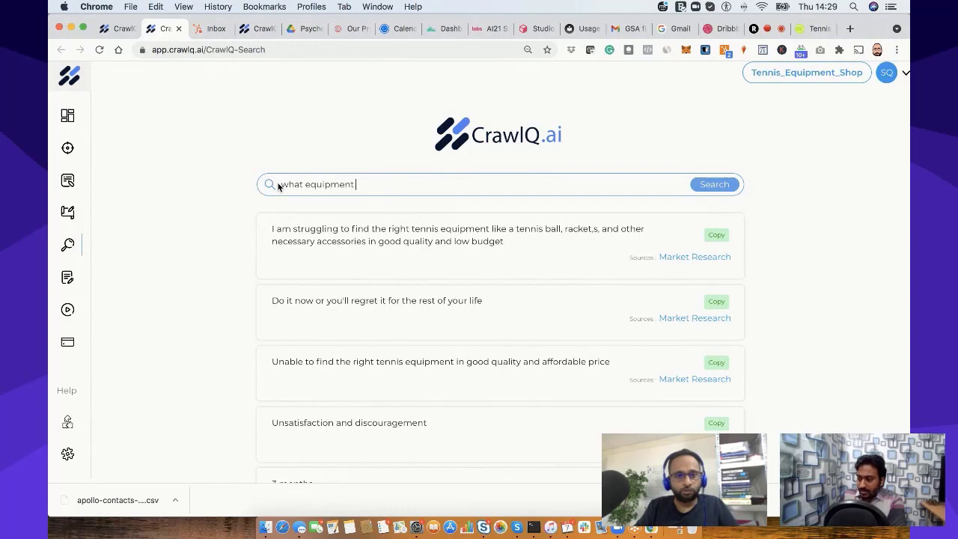
text(do i need to pl)
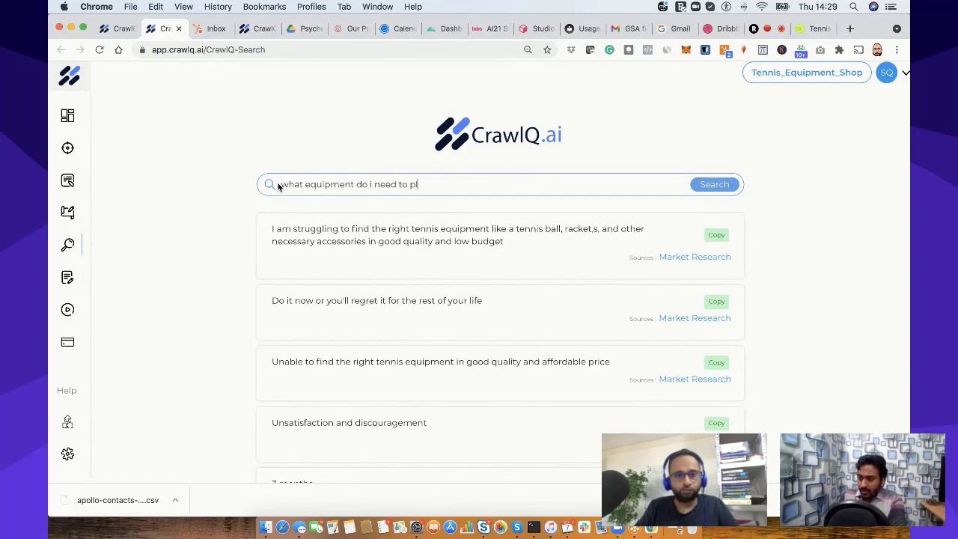
text(ay tennis)
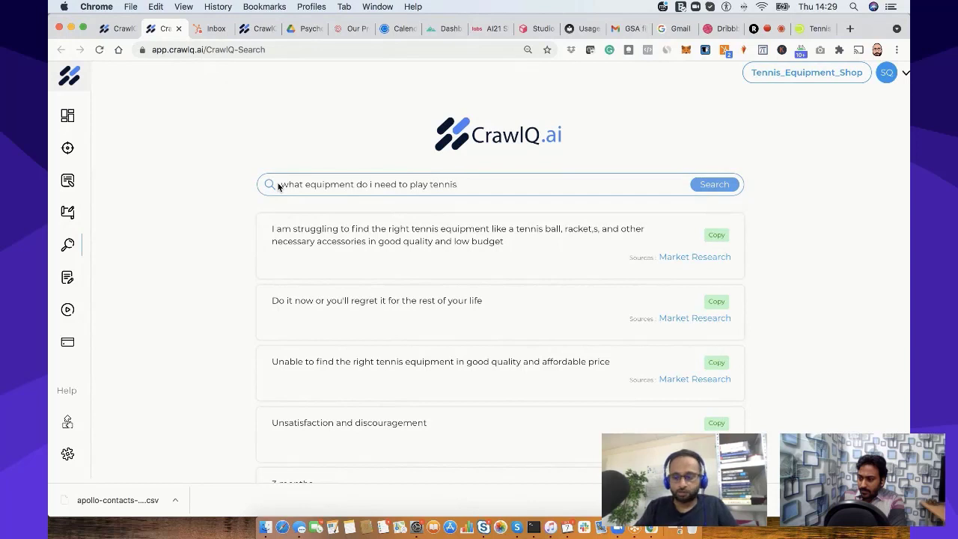
key(Return)
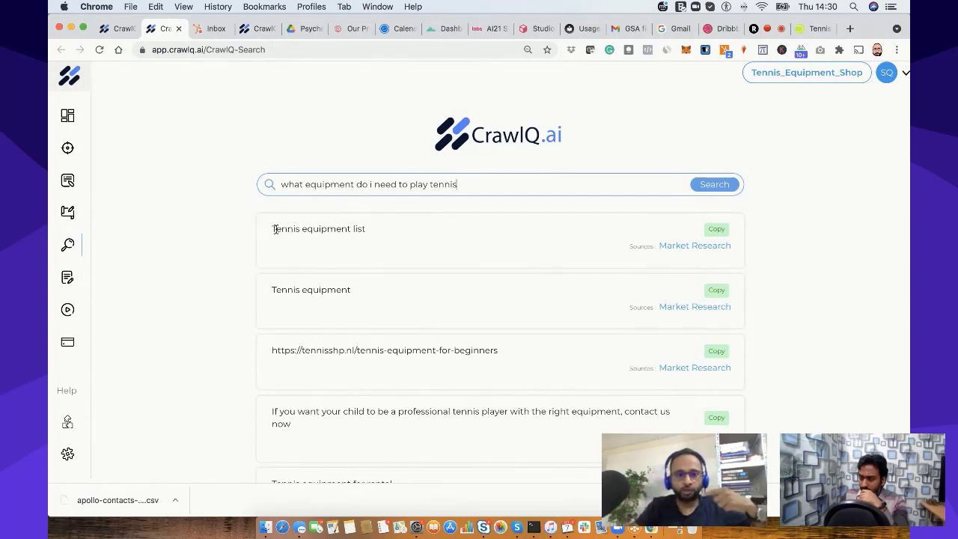
drag(273, 228, 346, 229)
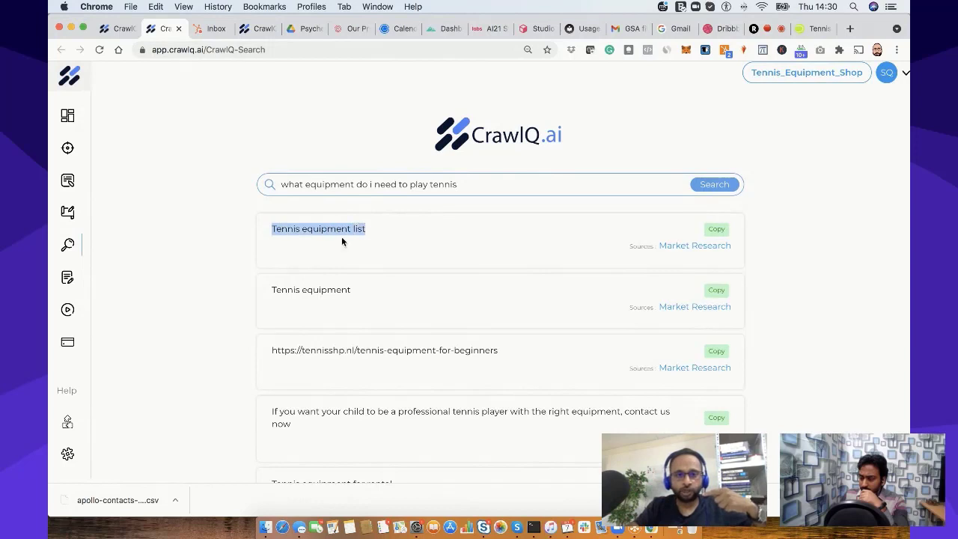
click(287, 242)
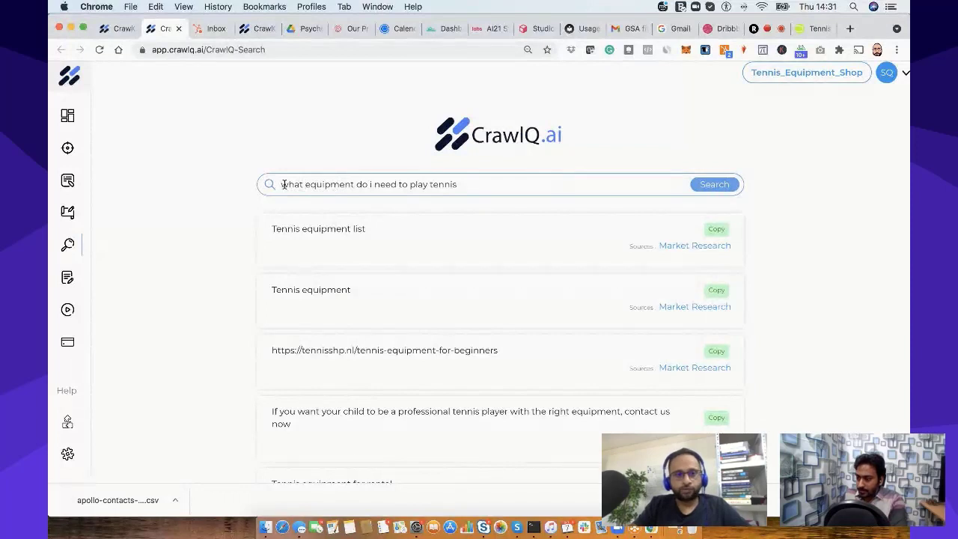
- Replace the query with "types of racket" and run the search
drag(281, 184, 428, 184)
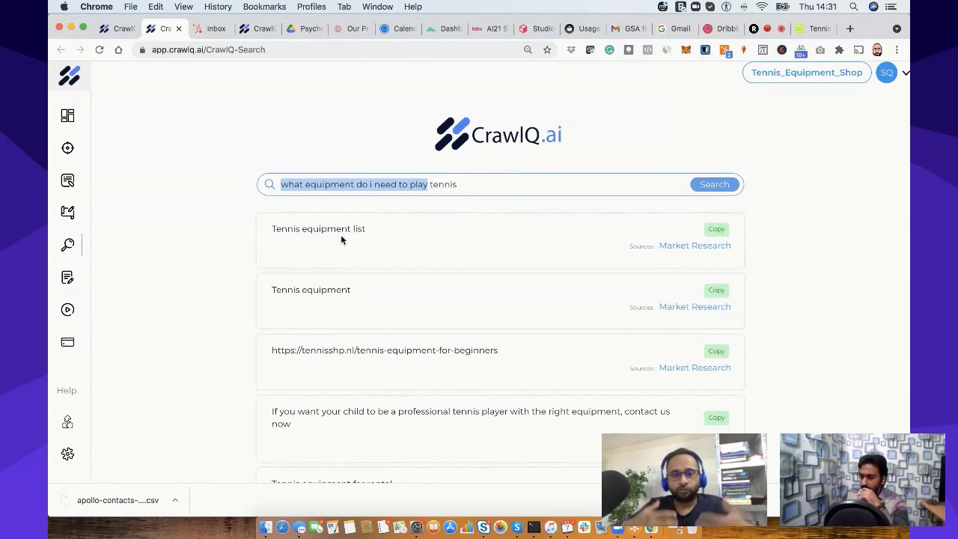
click(477, 188)
drag(477, 189, 284, 182)
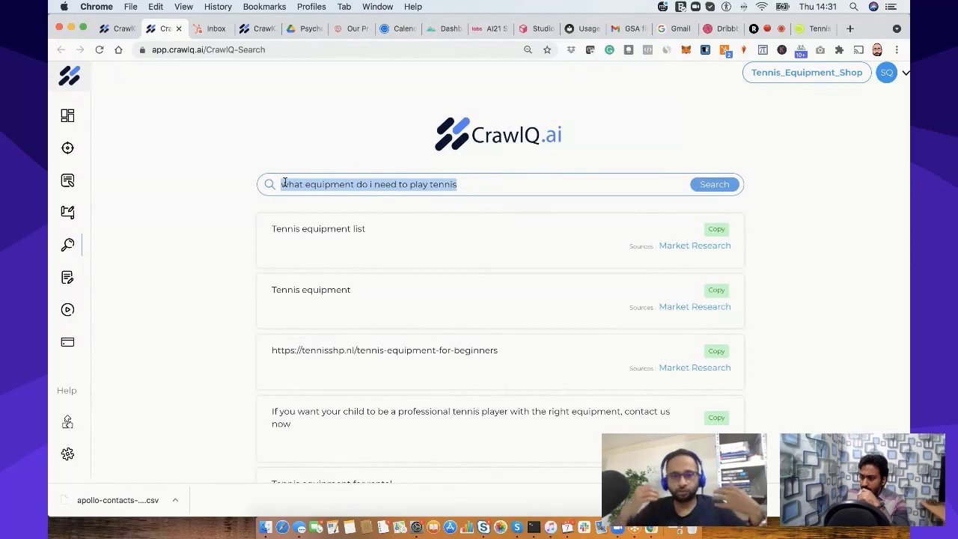
scroll(488, 312, down, 5)
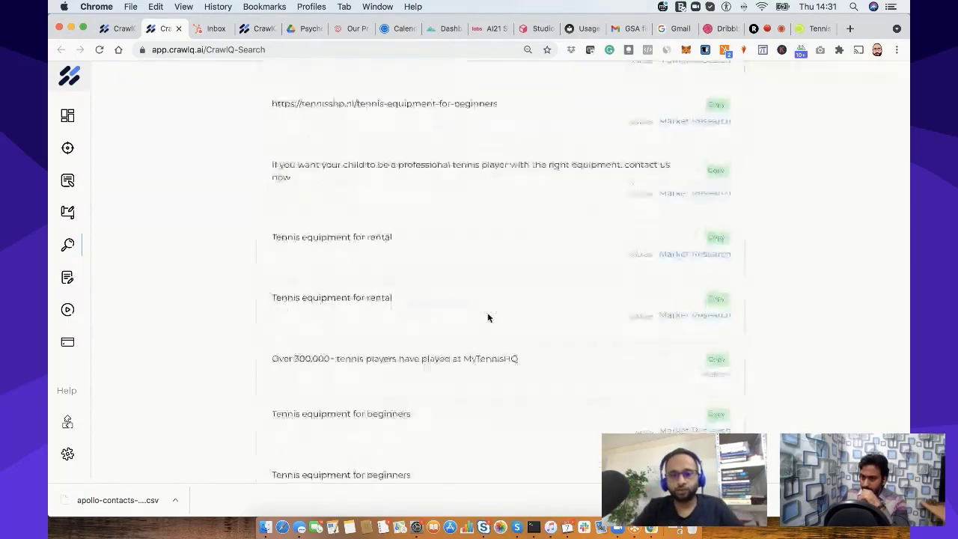
scroll(487, 318, up, 5)
text(t)
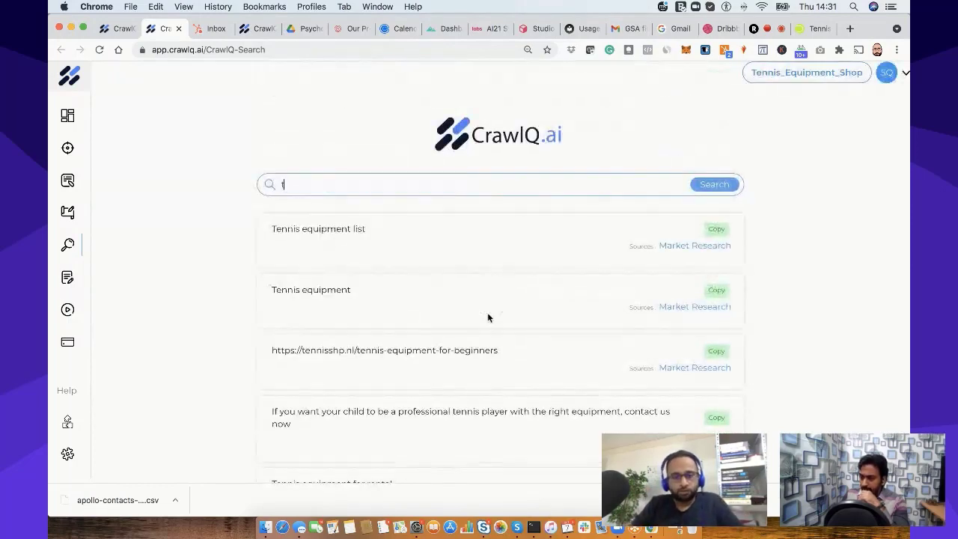
text(ypes of rack)
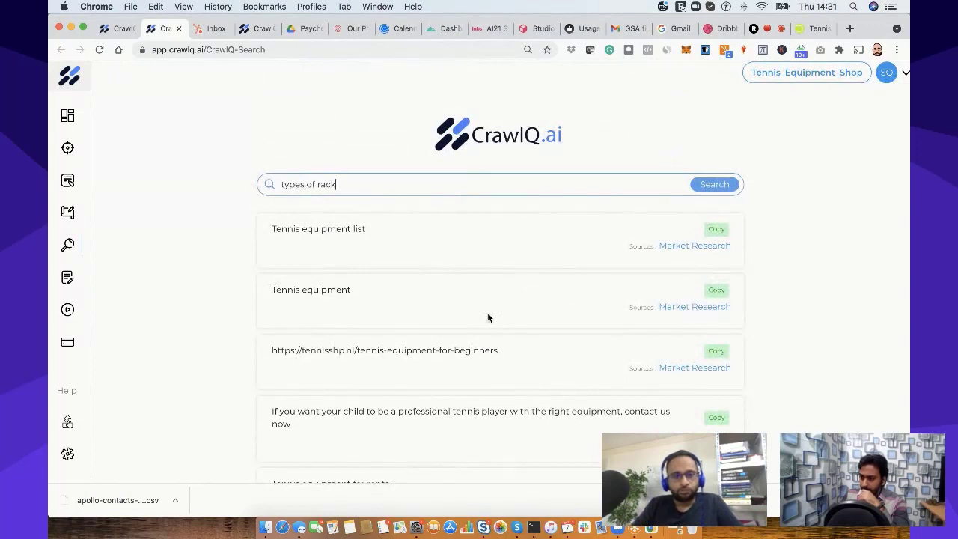
text(et)
key(Return)
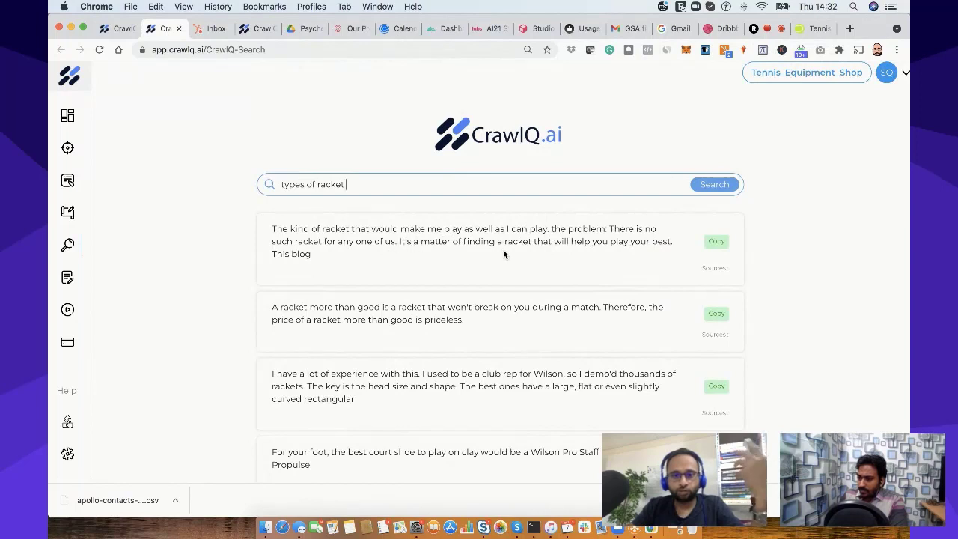
- Copy the result beginning "A racket more than good", dismiss the My Tennis HQ article's newsletter popup and search the article for that text
scroll(503, 254, down, 1)
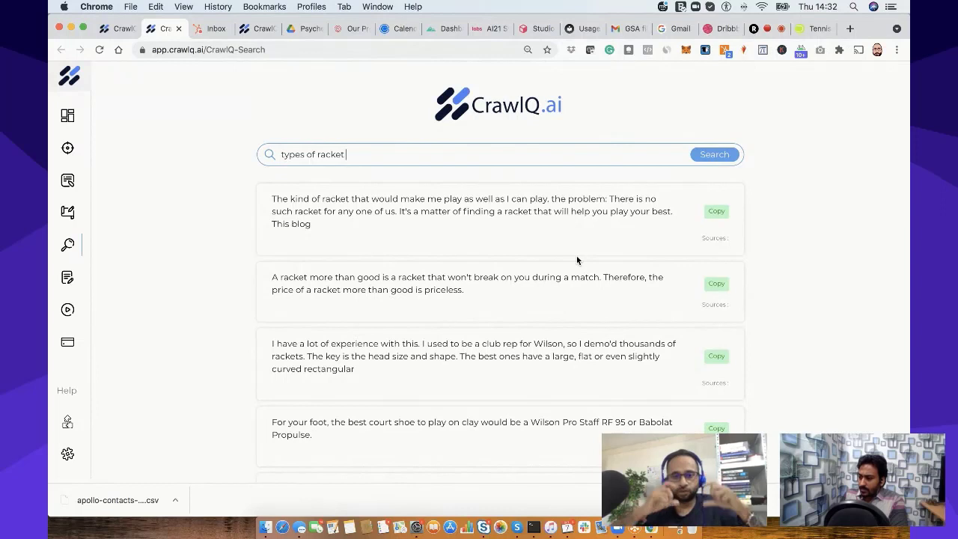
drag(273, 277, 472, 309)
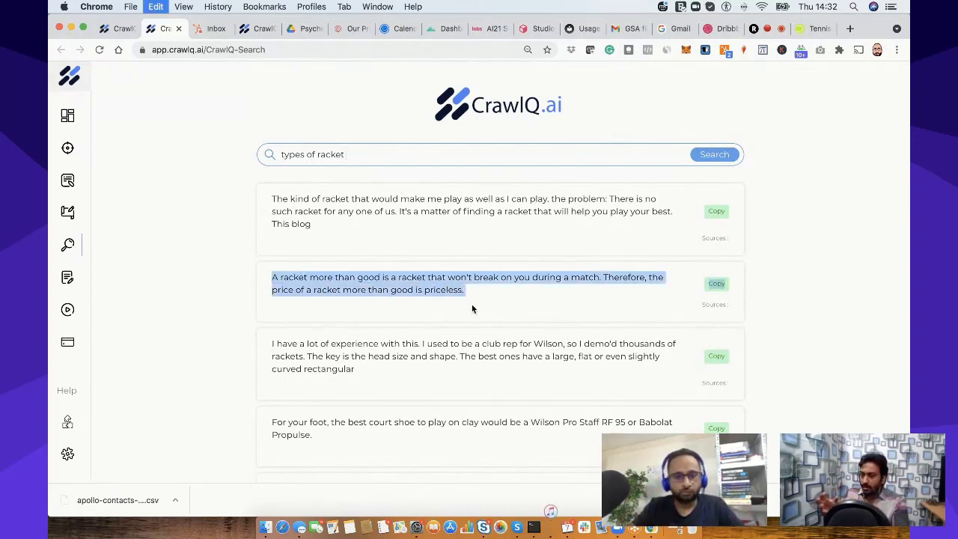
click(816, 30)
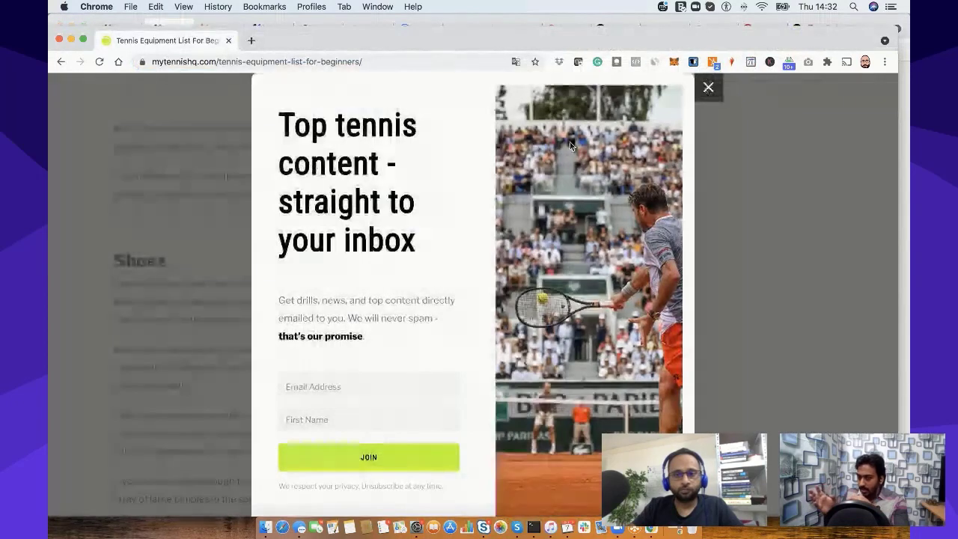
click(708, 89)
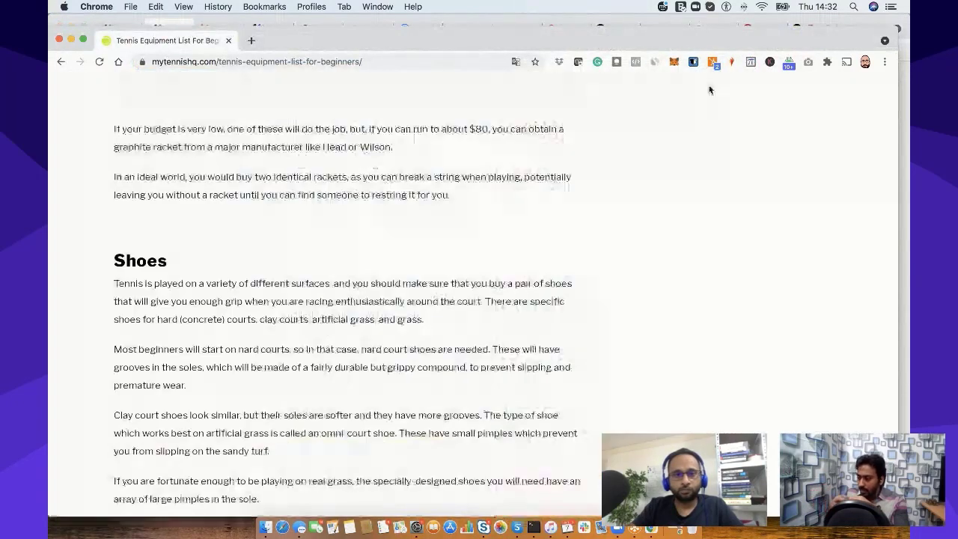
key(super+f)
key(super+v)
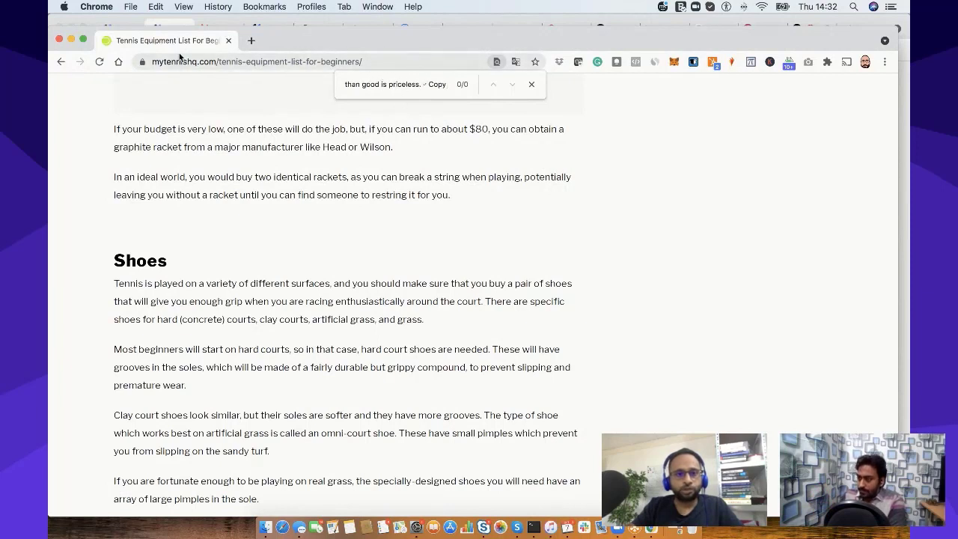
- Move the article's tab into the main browser window beside the CrawlQ Search tab and return to the search results
drag(171, 39, 194, 31)
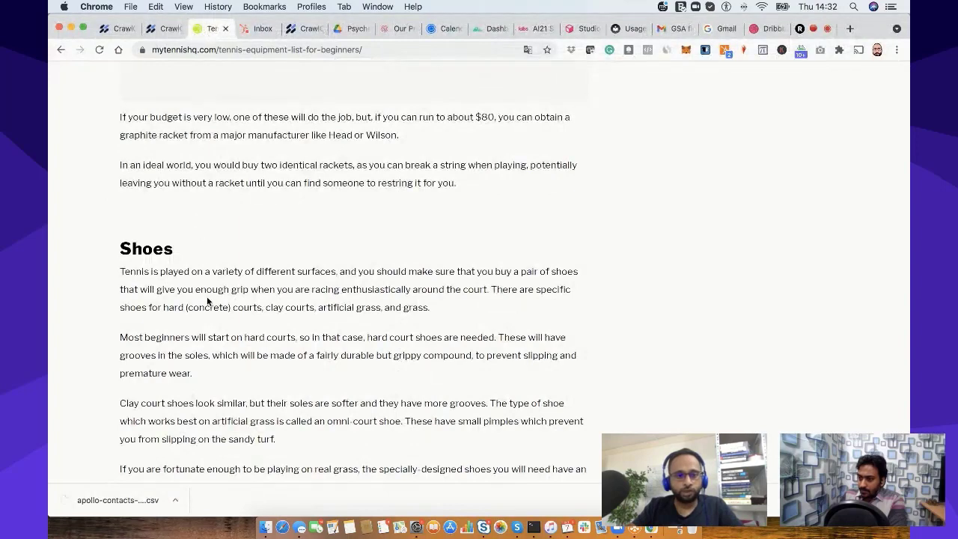
scroll(319, 177, up, 5)
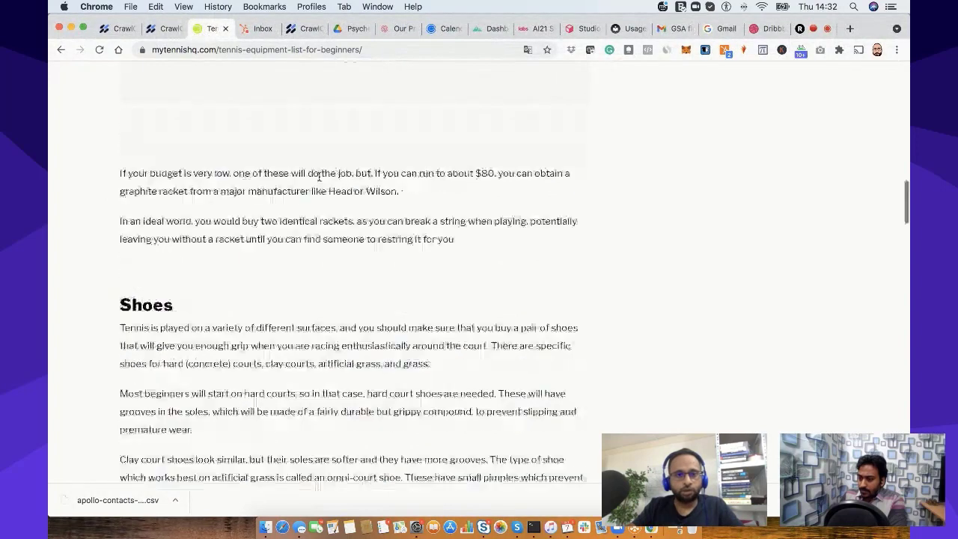
click(105, 30)
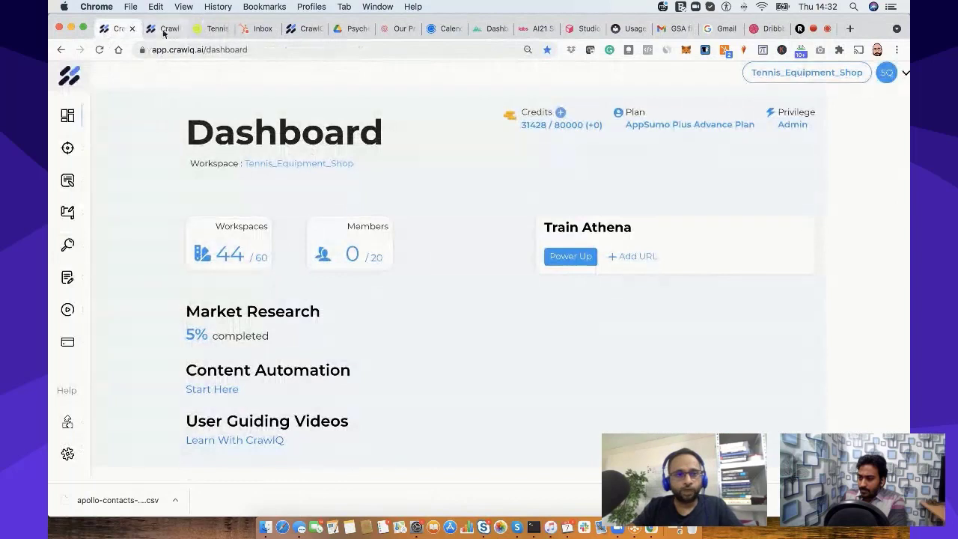
click(163, 30)
click(293, 348)
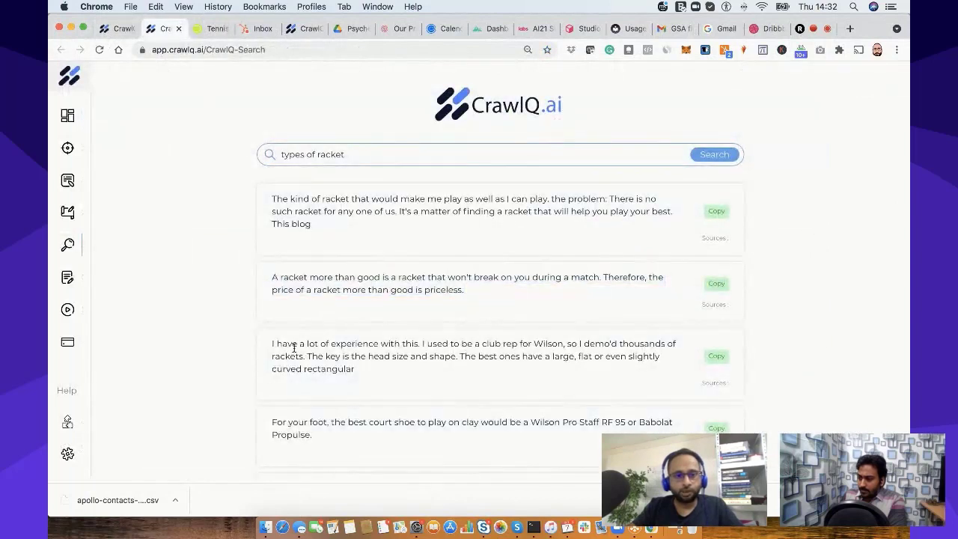
- Copy the result beginning "For your foot, the best court shoe" and search the My Tennis HQ article for it without the final period
drag(273, 422, 327, 440)
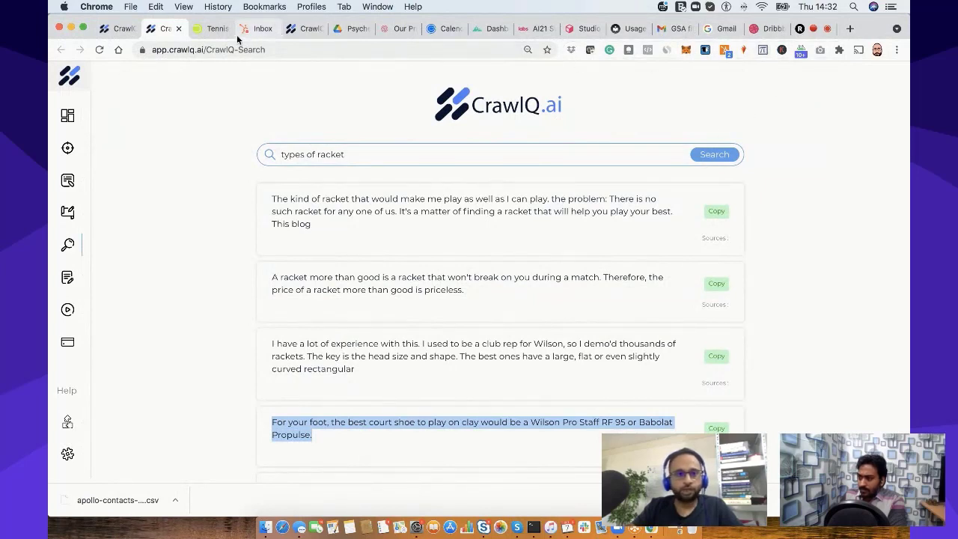
click(207, 30)
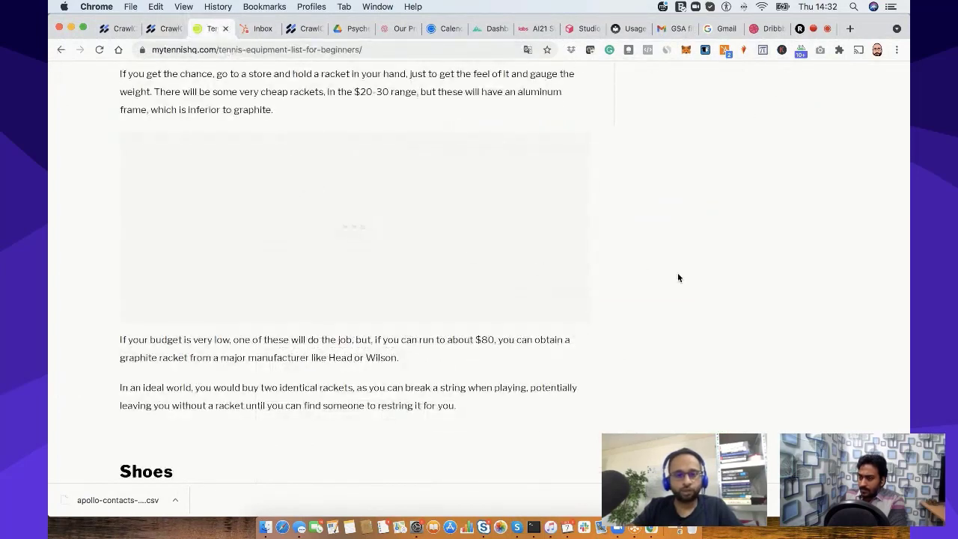
scroll(648, 298, down, 5)
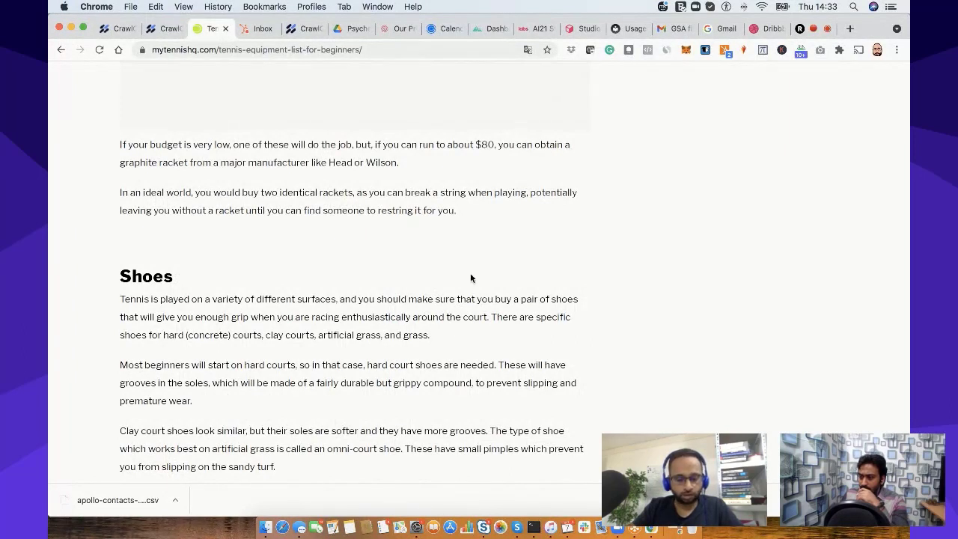
key(super+f)
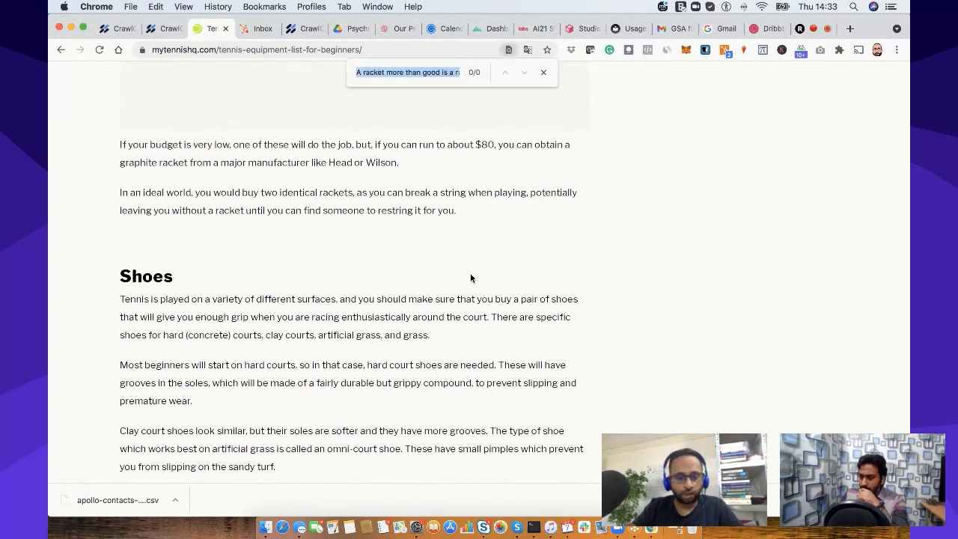
key(super+v)
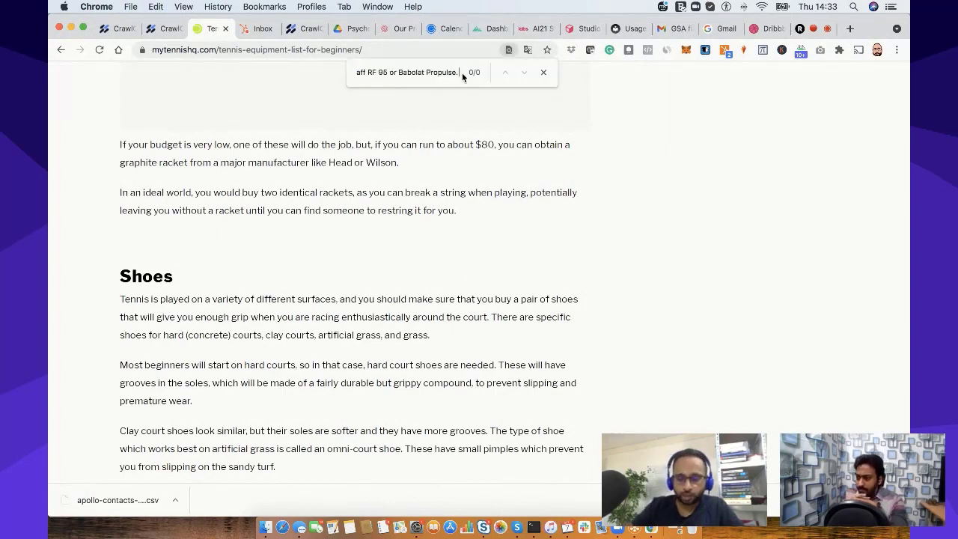
key(BackSpace)
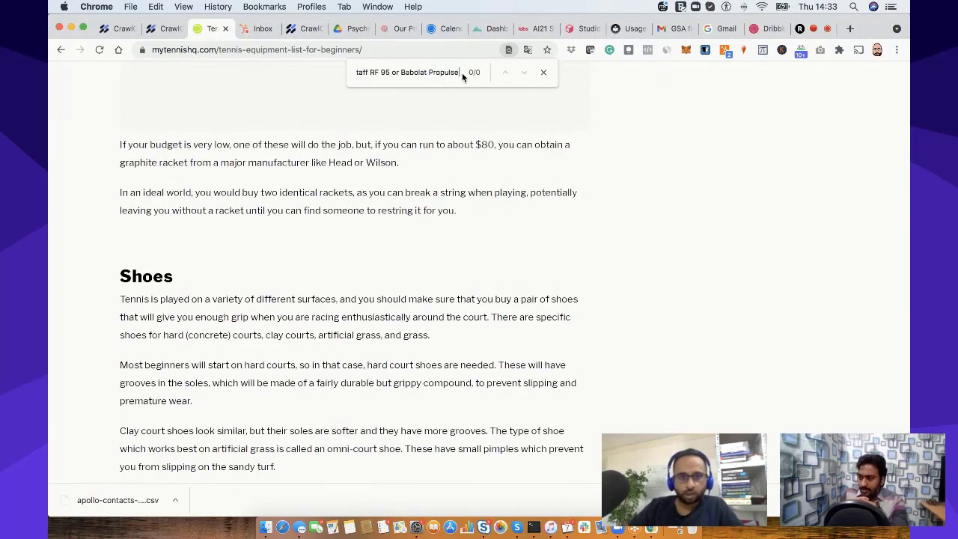
- Return to CrawlQ Search and review the remaining results for "types of racket"
click(162, 30)
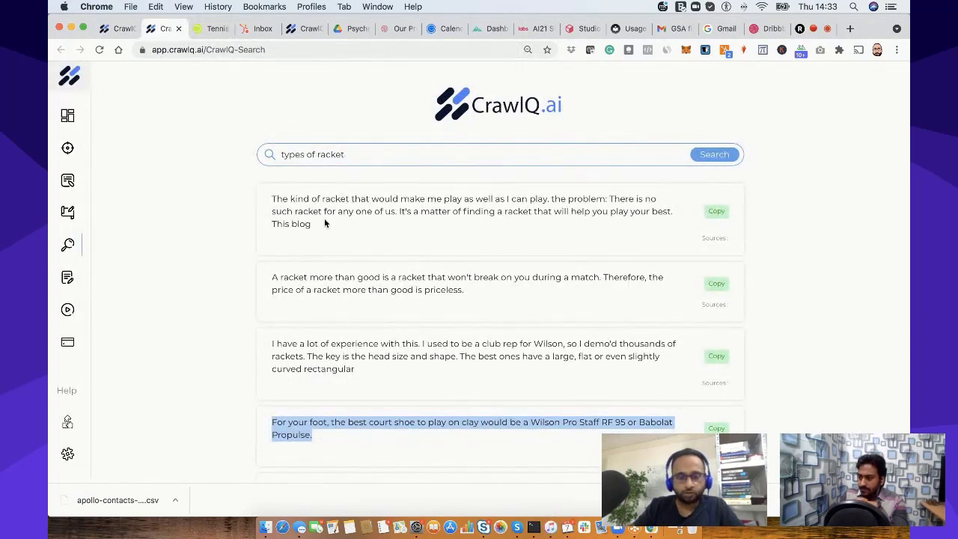
scroll(233, 281, down, 2)
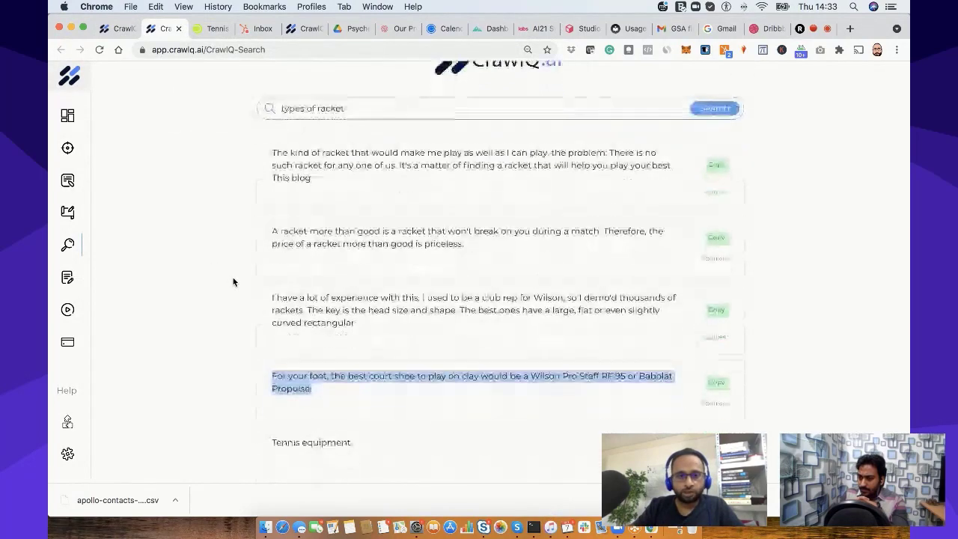
scroll(233, 281, down, 5)
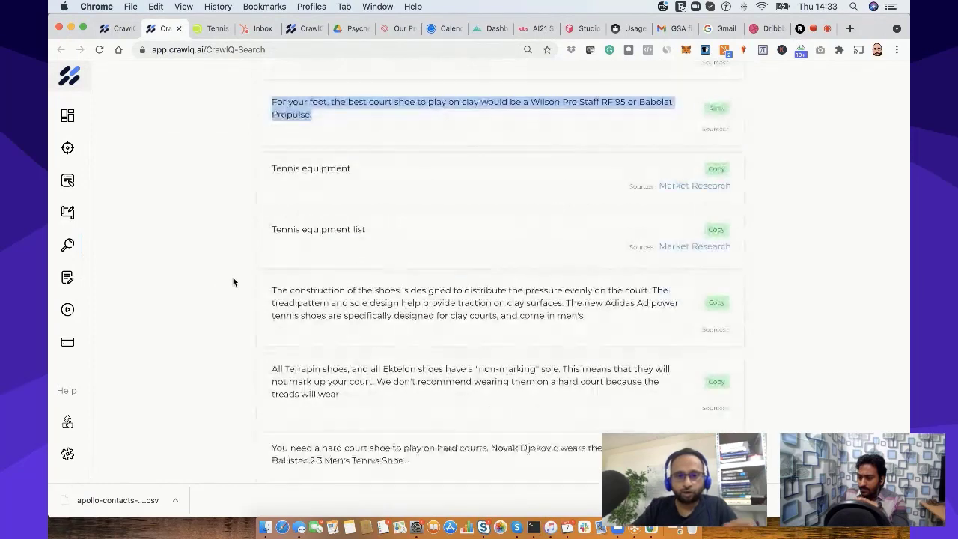
scroll(232, 281, down, 2)
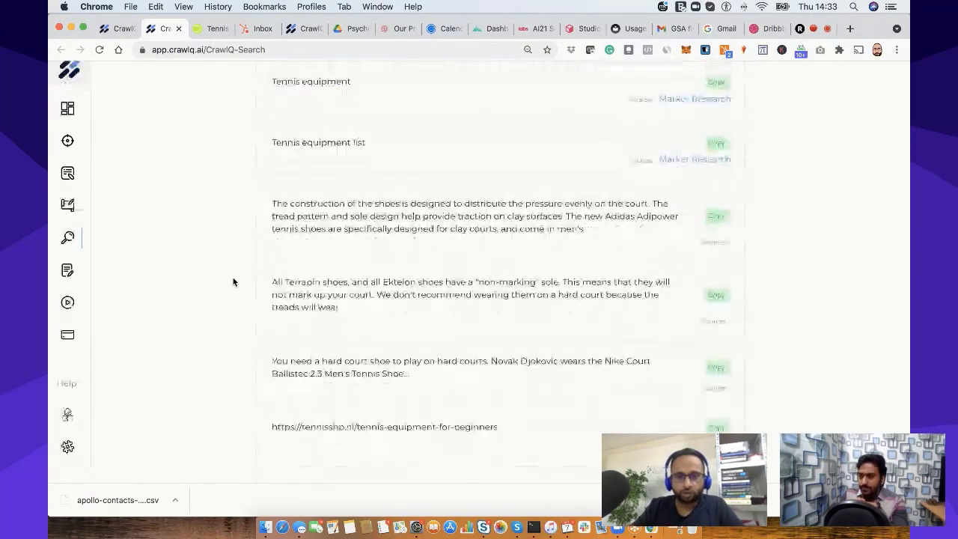
- Leave the "types of racket" results for the Tennis_Equipment_Shop dashboard and open Content Automation
scroll(233, 281, up, 5)
scroll(233, 281, up, 6)
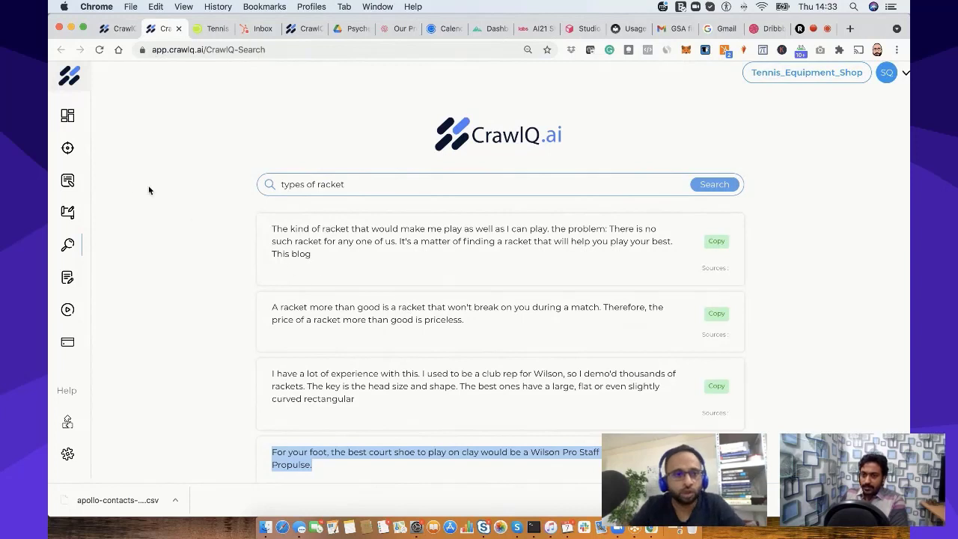
click(82, 114)
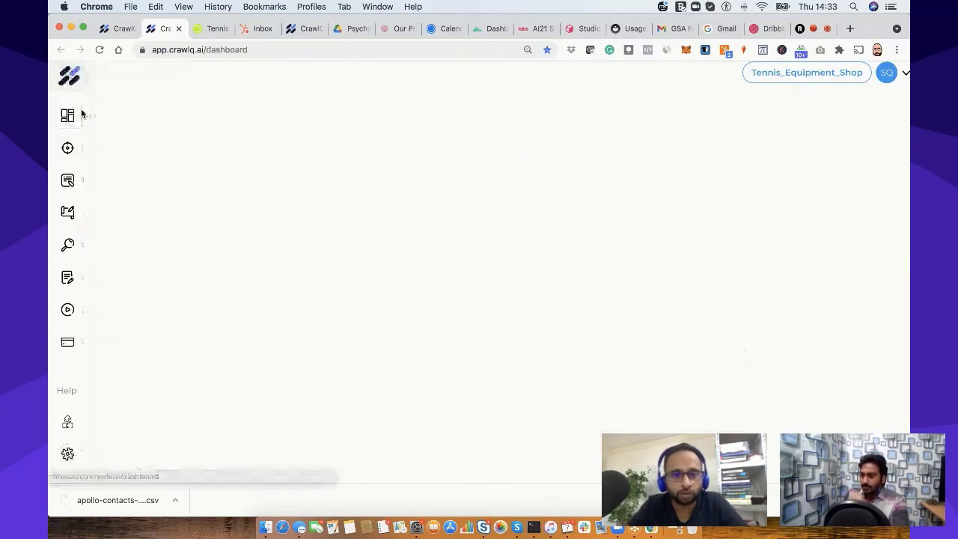
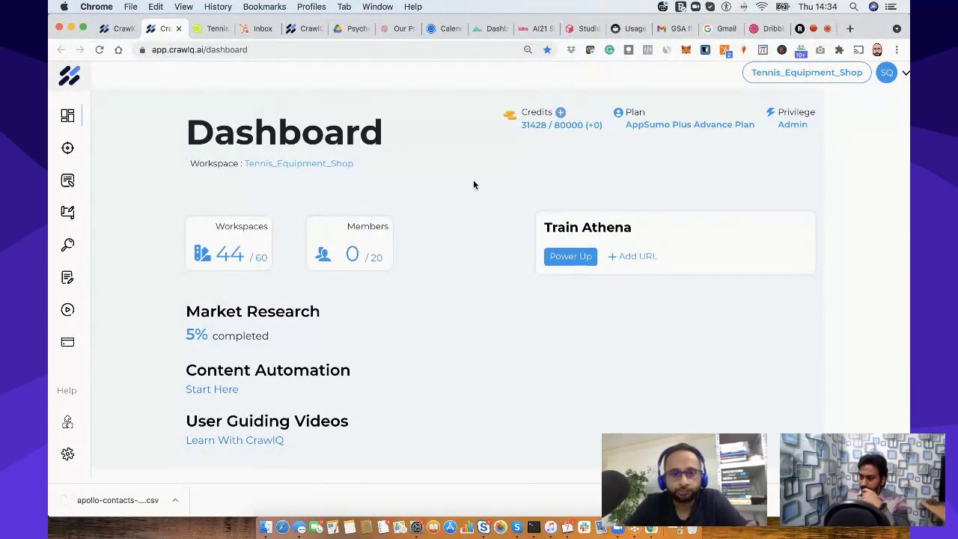
mouse_move(100, 183)
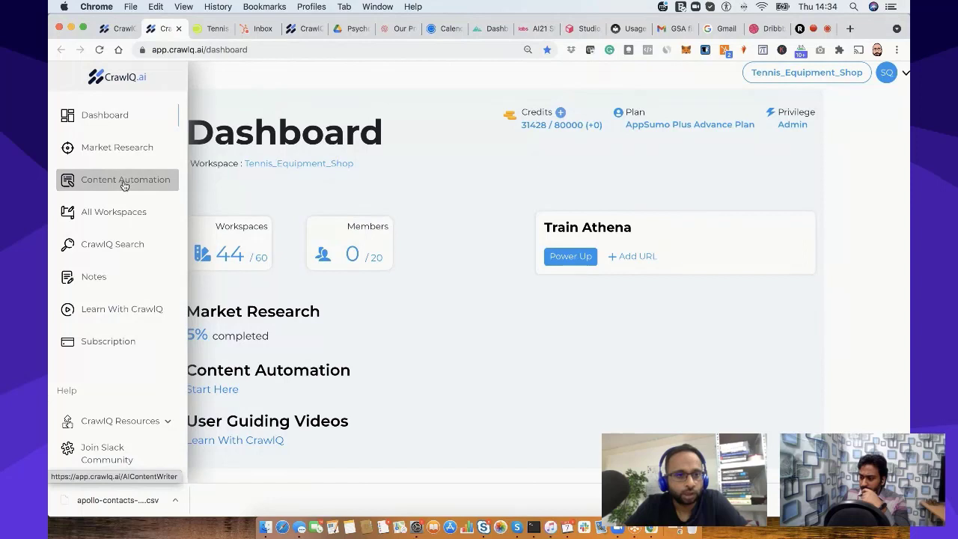
click(125, 185)
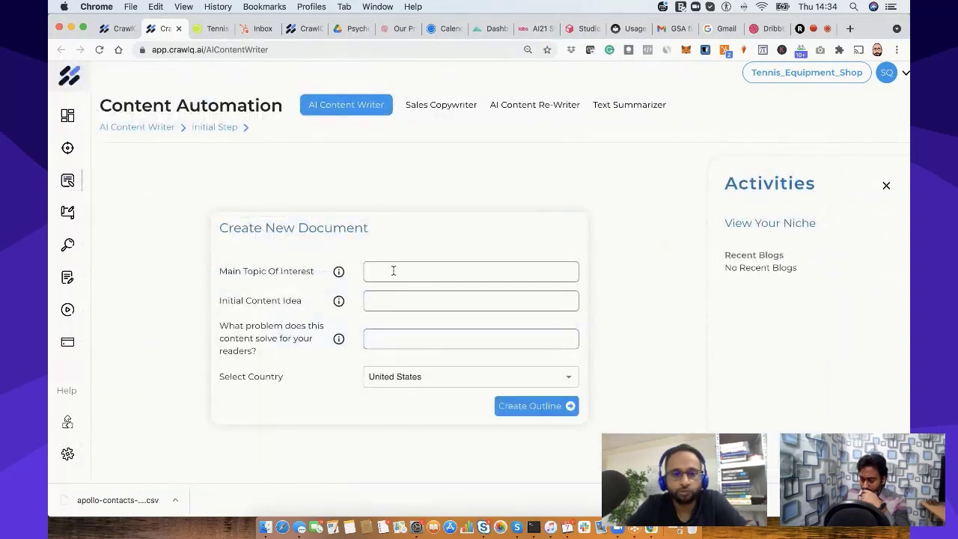
- Open the Sales Copywriter's Course Promotion SSL Script questionnaire in the Sales Samurai category
click(447, 109)
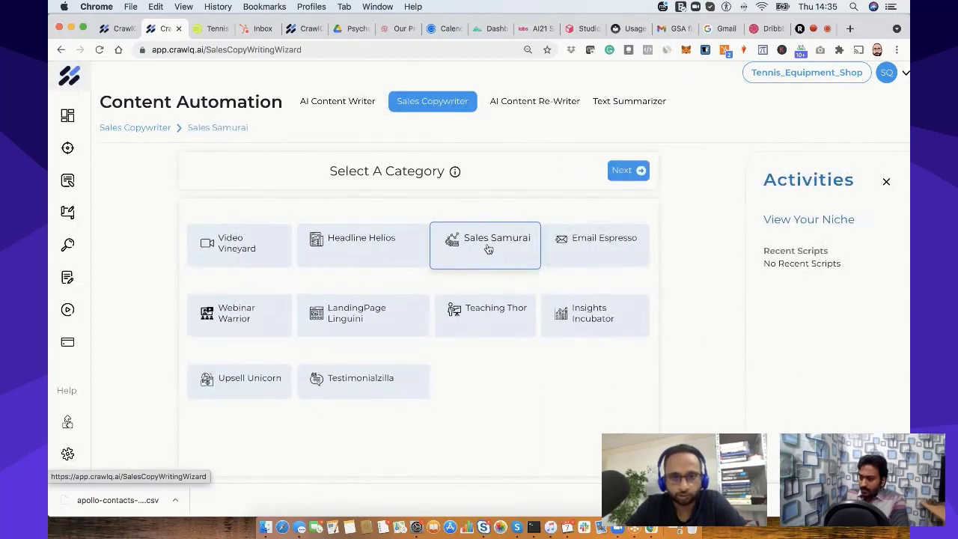
click(626, 174)
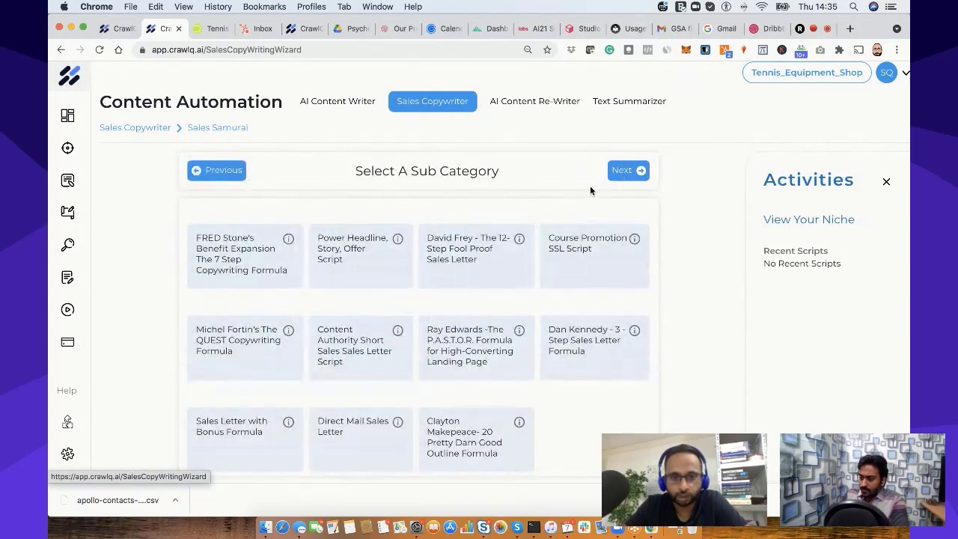
click(577, 253)
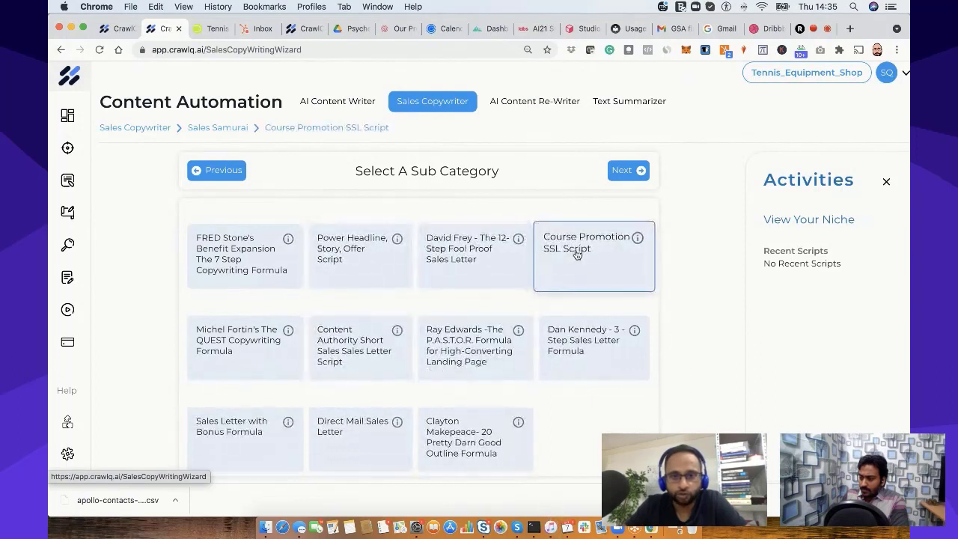
click(636, 168)
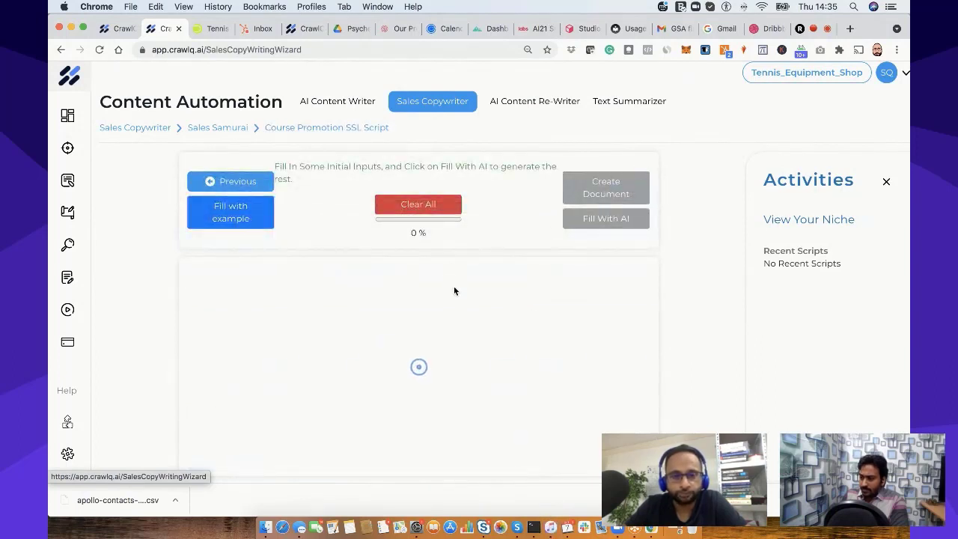
- Examine the script questionnaire's questions and the sample answer given under question 7
scroll(454, 288, down, 15)
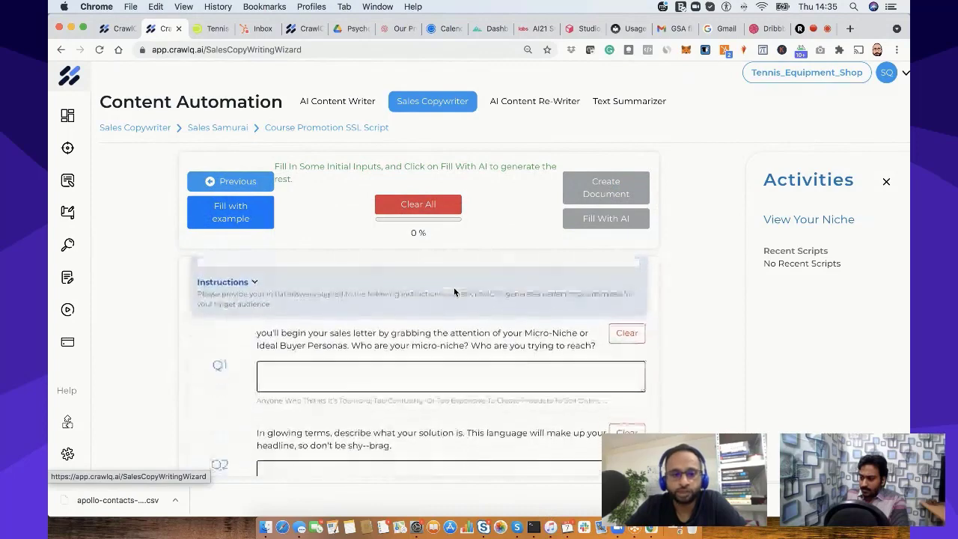
scroll(454, 287, down, 20)
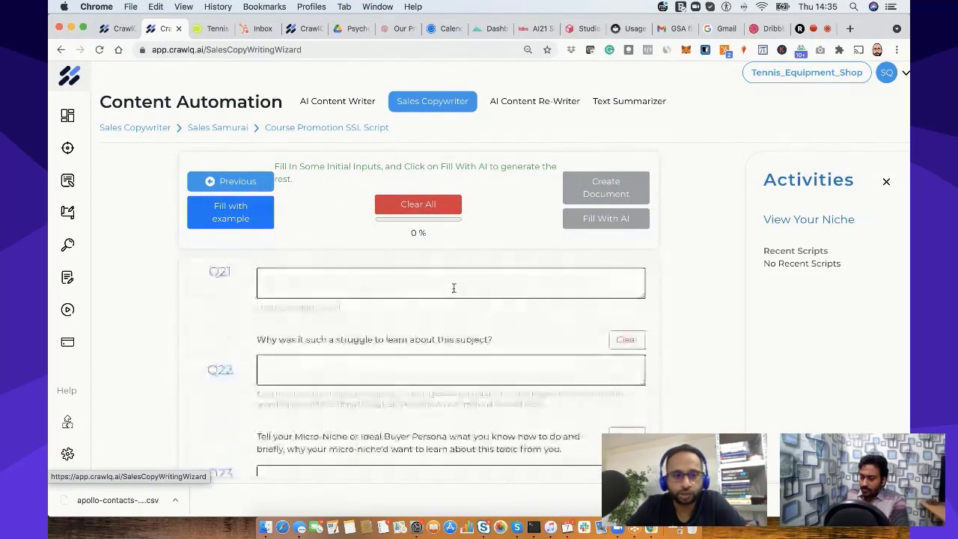
scroll(454, 291, up, 20)
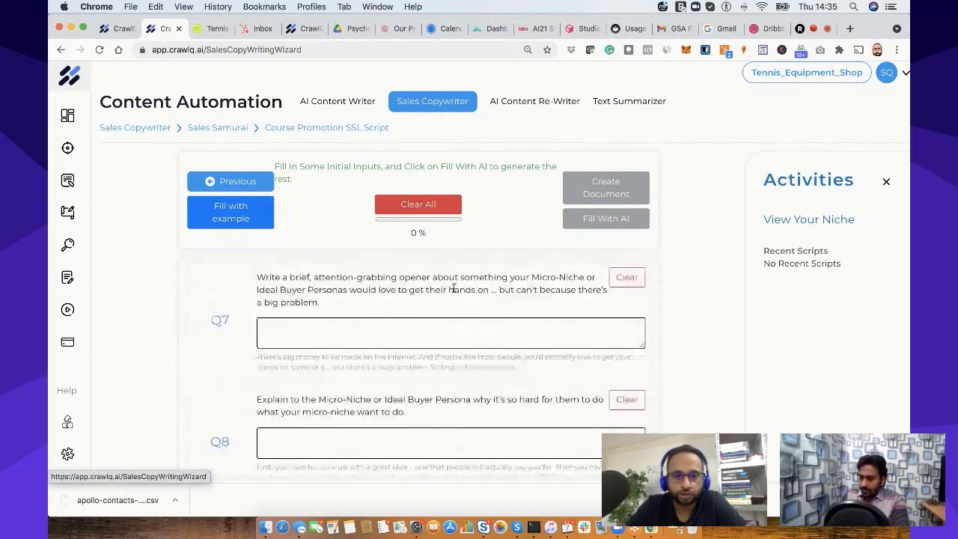
click(293, 332)
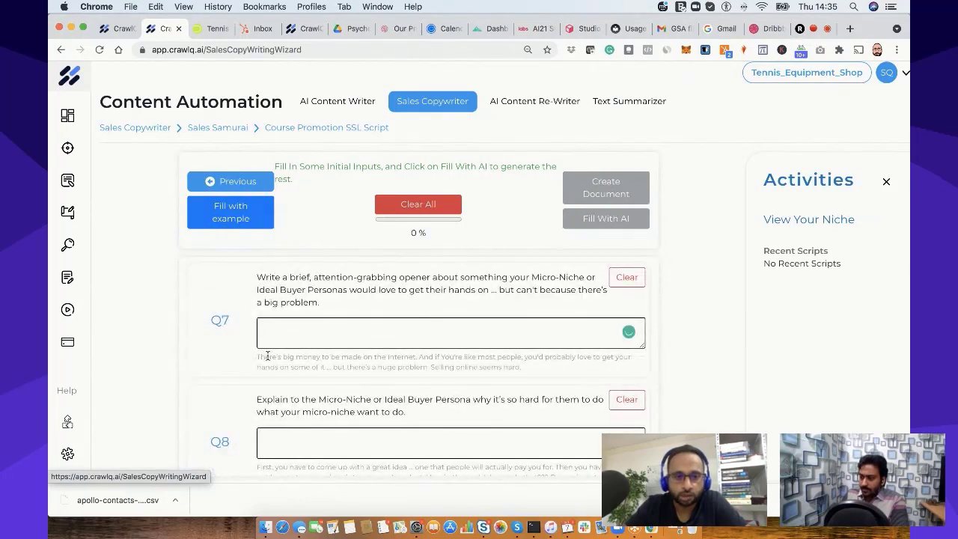
drag(257, 357, 463, 367)
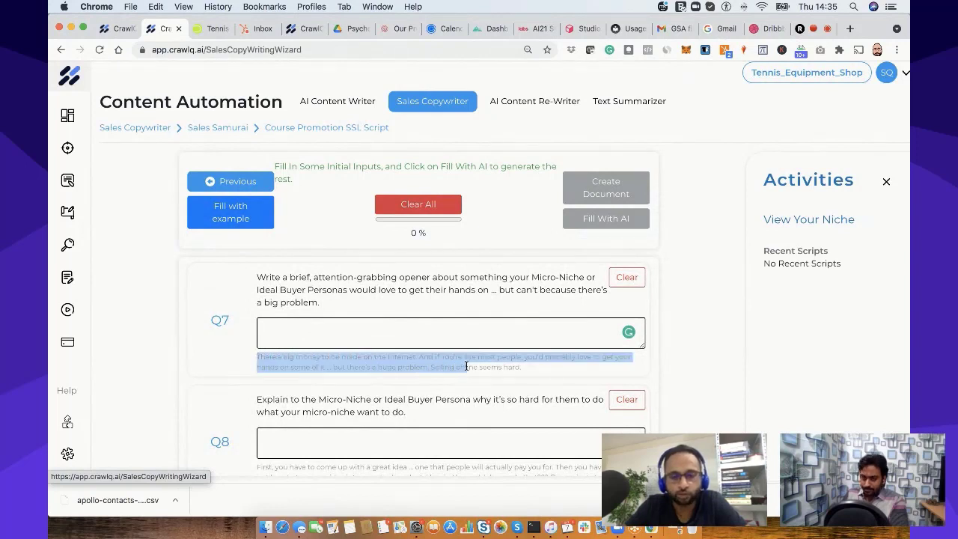
click(345, 333)
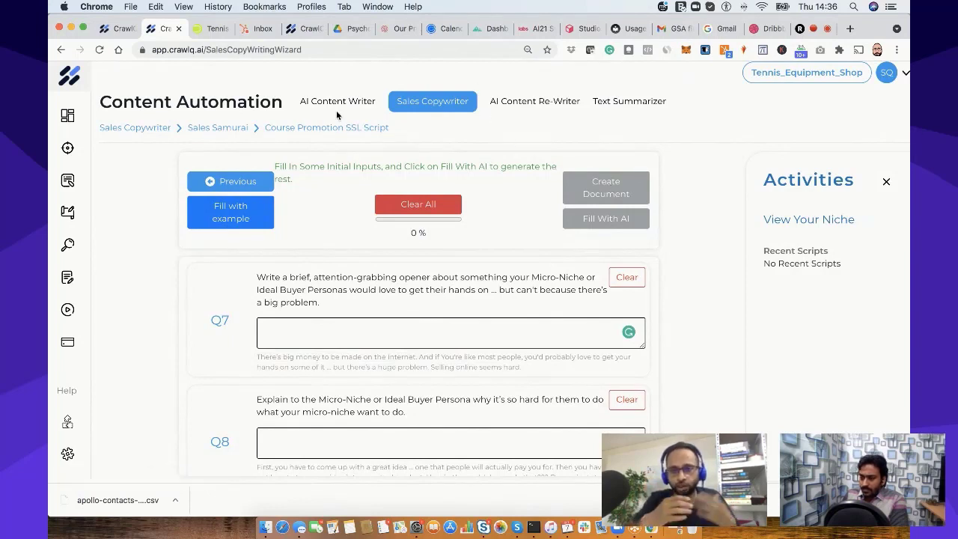
- Start a new AI Content Writer document with "Make a tennis equipment list" as the main topic of interest
click(307, 101)
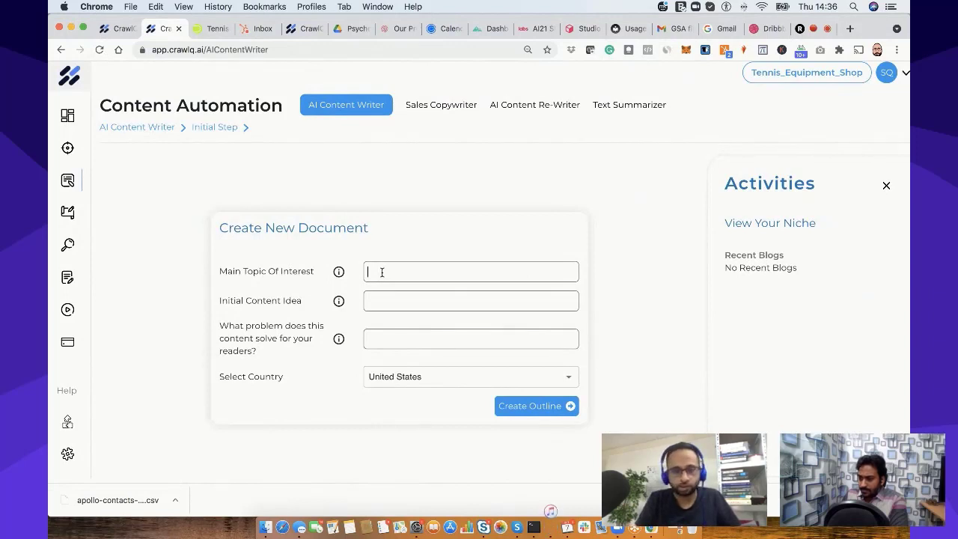
text(T)
key(BackSpace)
text(Make )
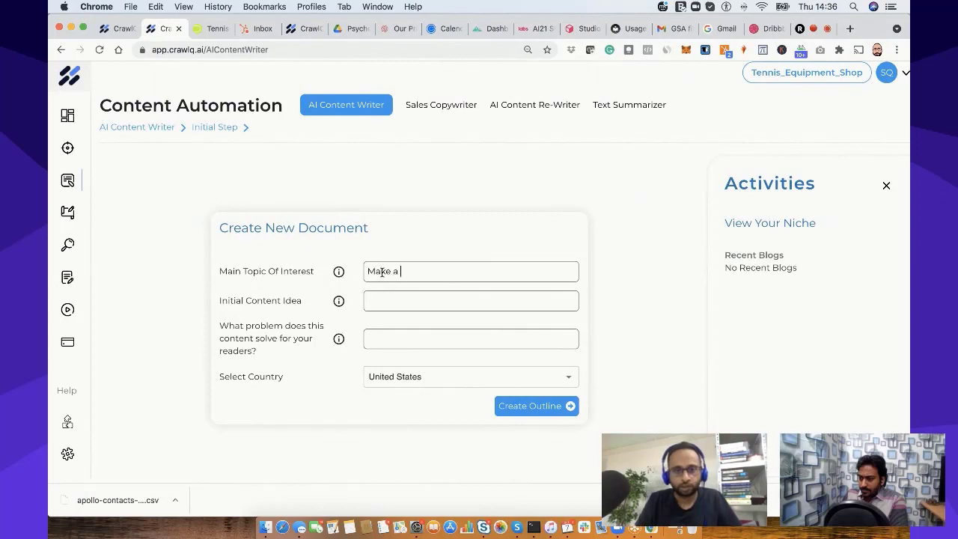
text(a tenn)
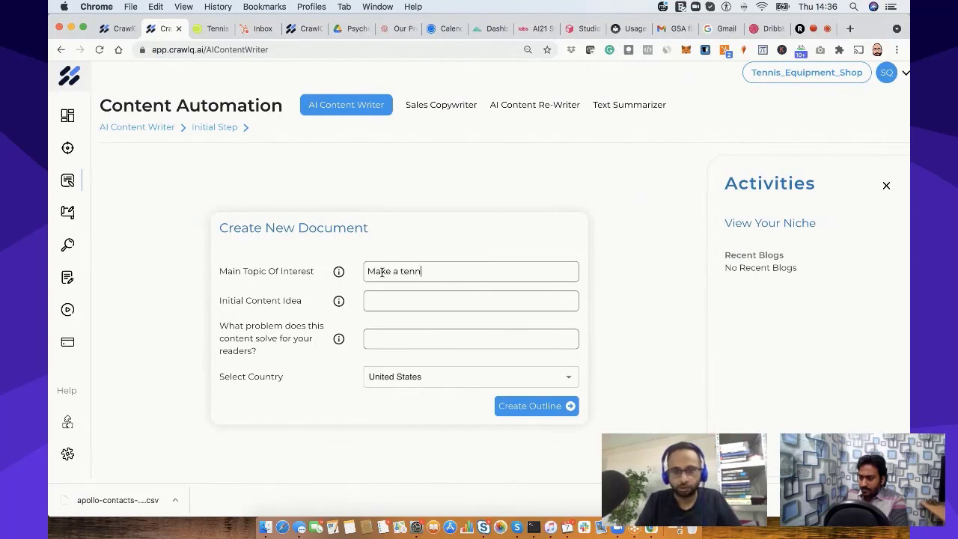
text(is equ)
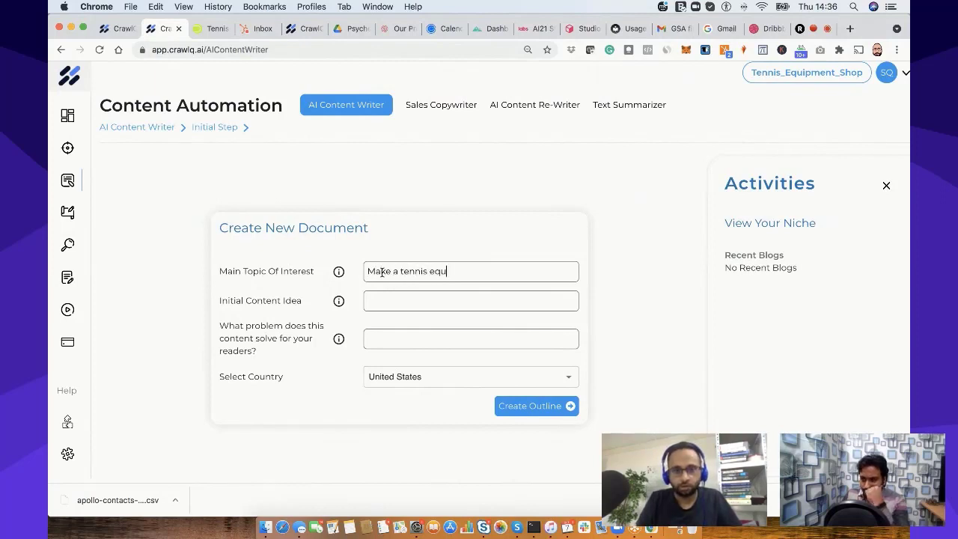
text(ipment list)
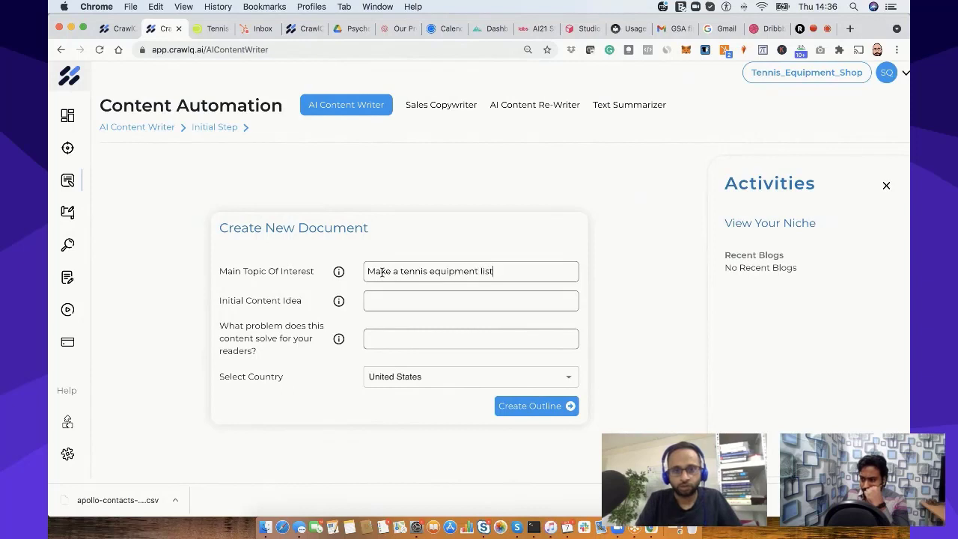
- Set the initial content idea to "create an informative article on necessary tennis equipment needed for under 19 tennis tournament for beginners"
click(377, 300)
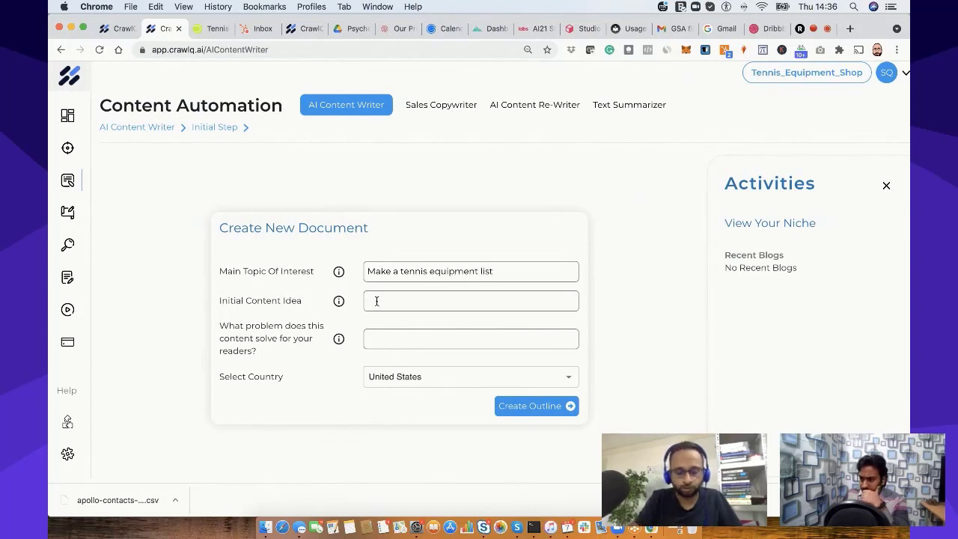
text(create an i)
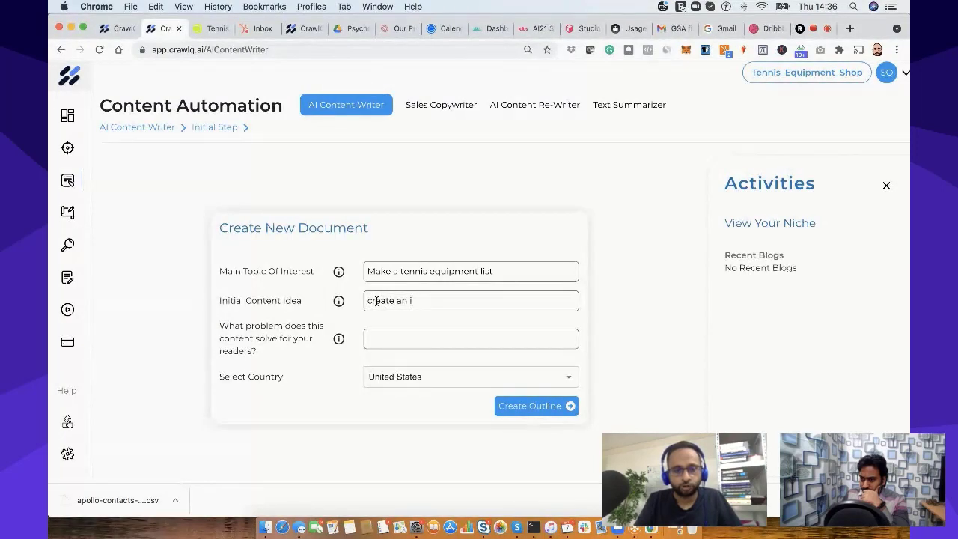
text(nforamtiv)
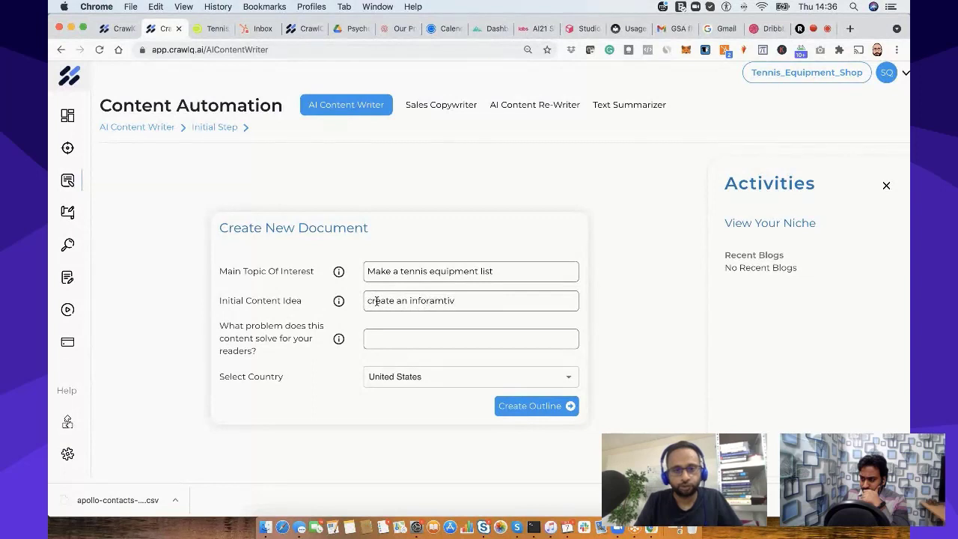
text(e a)
key(BackSpace)
key(BackSpace)
key(BackSpace)
key(BackSpace)
key(BackSpace)
text(mative article on)
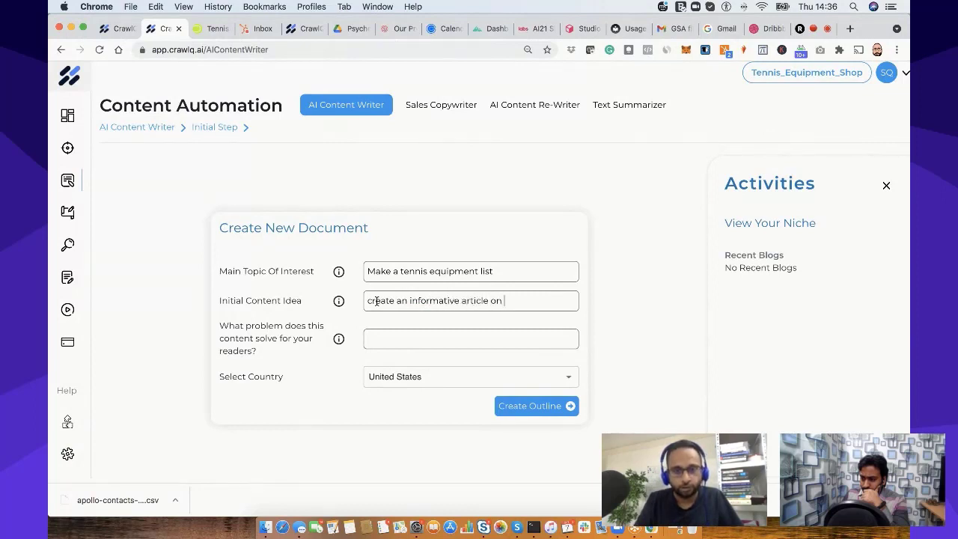
text( neces)
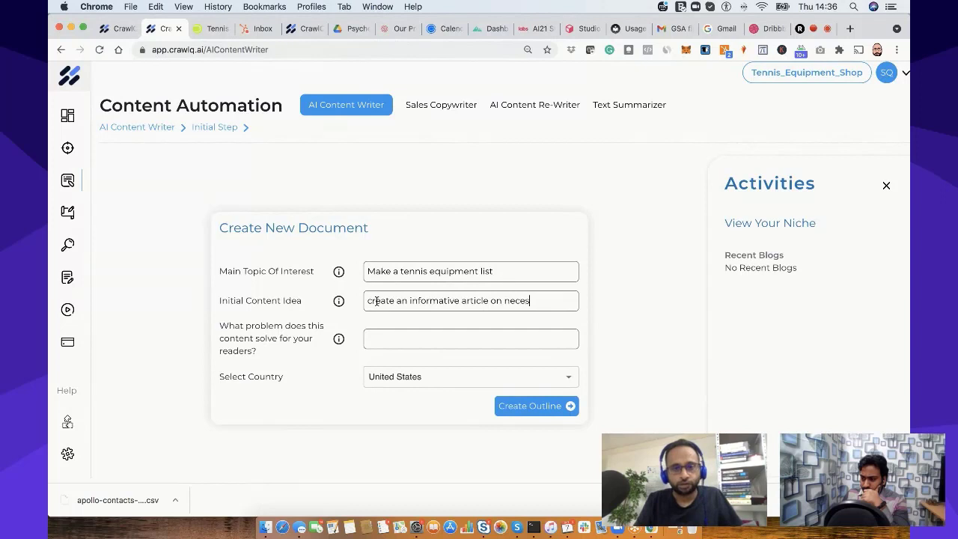
text(sary tennis eq)
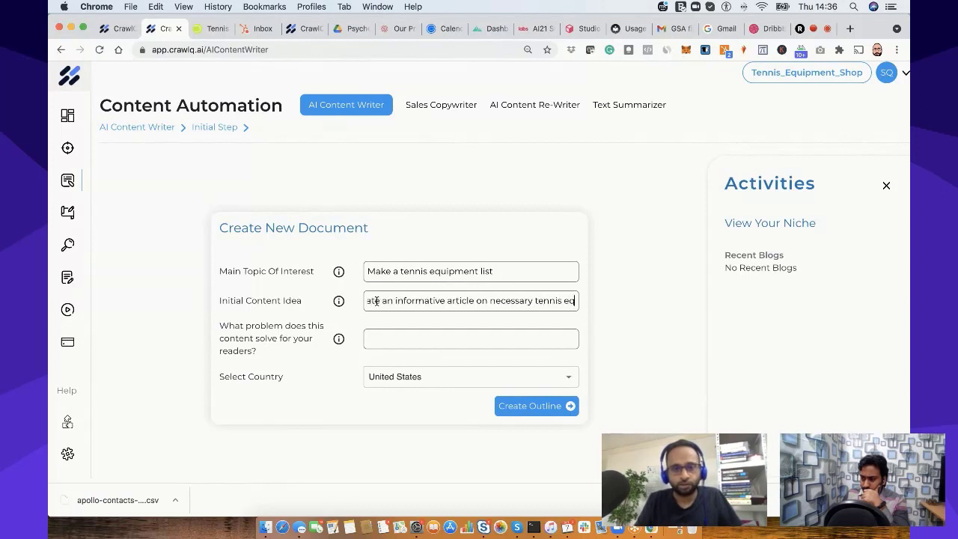
text(uipment in)
key(BackSpace)
key(BackSpace)
key(BackSpace)
key(BackSpace)
key(BackSpace)
key(BackSpace)
key(BackSpace)
key(BackSpace)
text(pment)
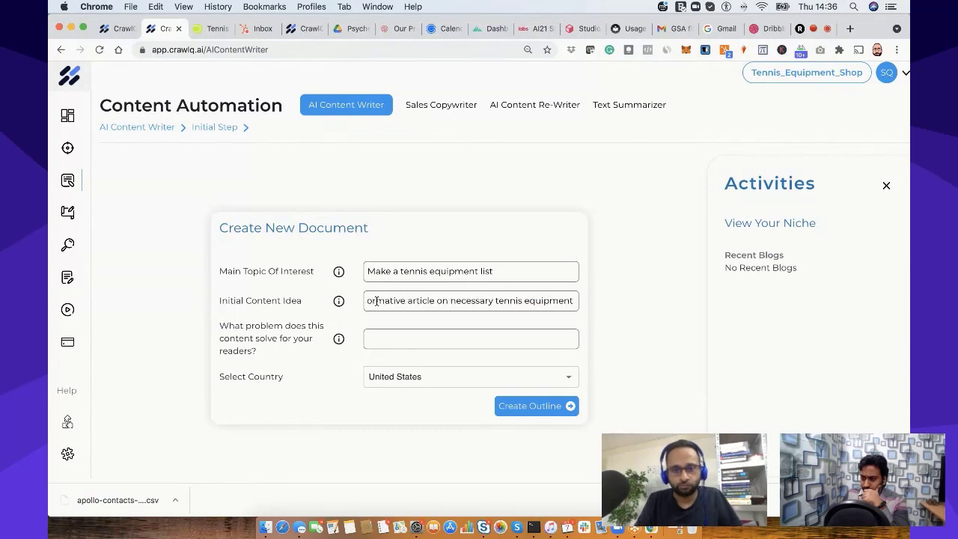
text( needed for)
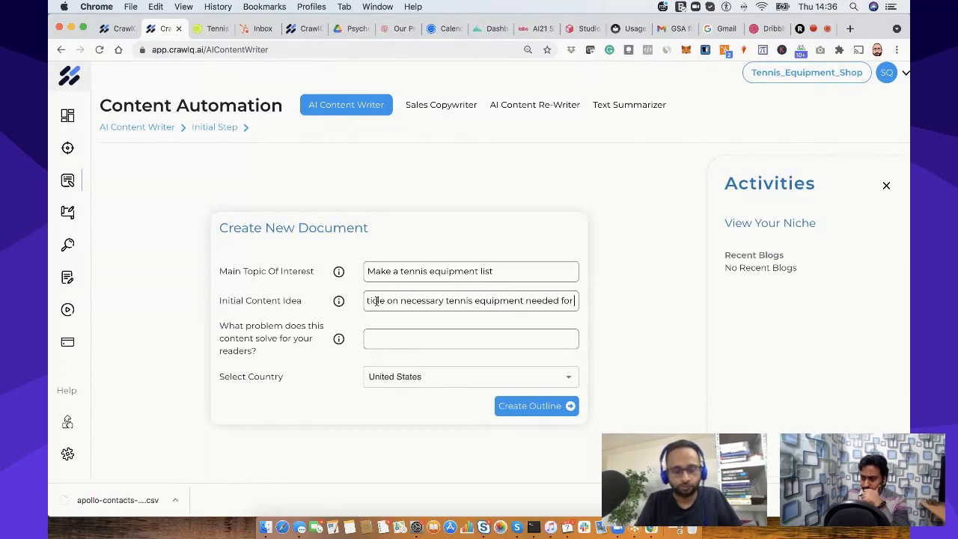
text( under 19)
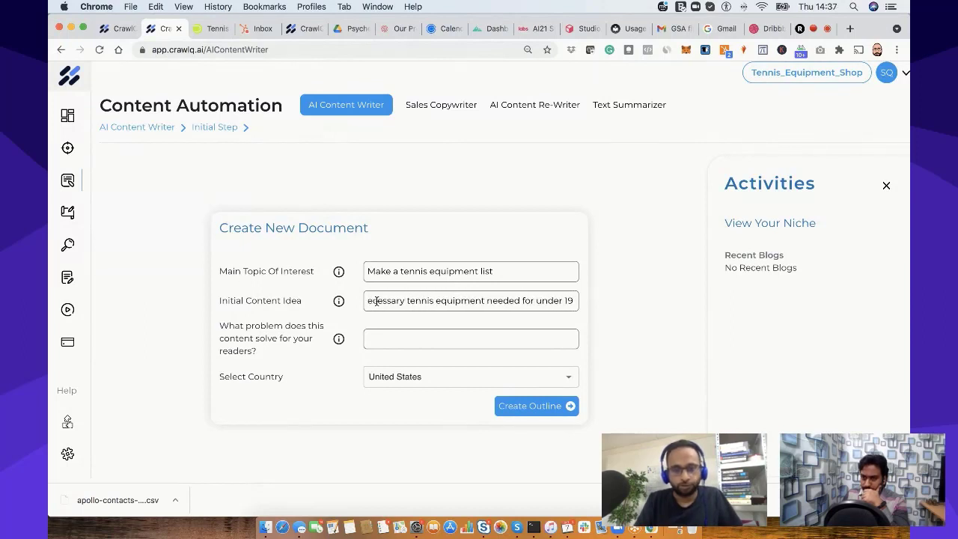
text( tennis)
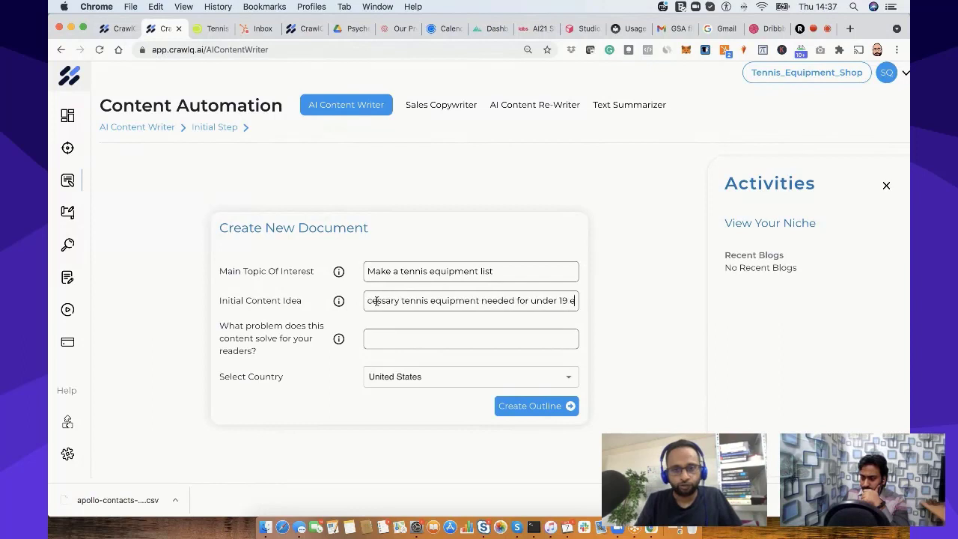
text( t)
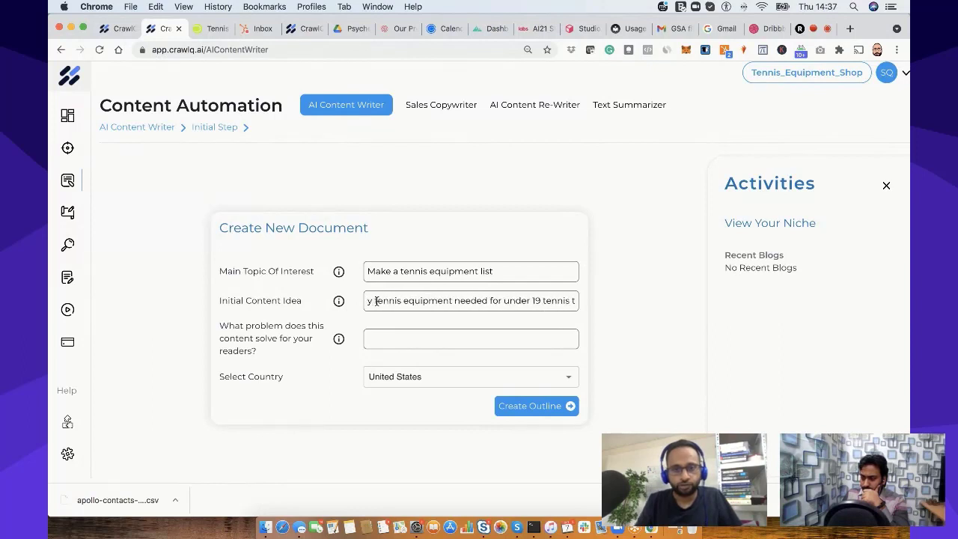
text(ournament for)
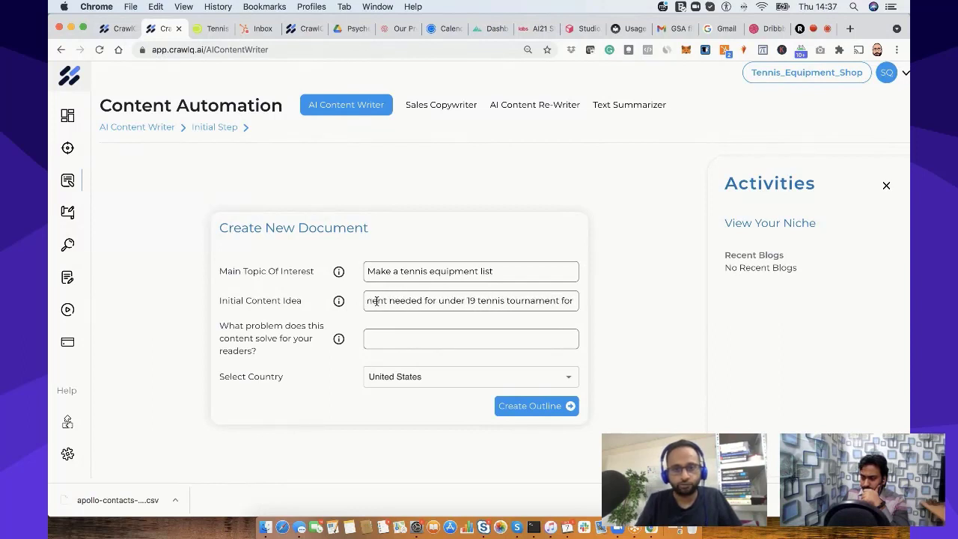
text( beginners)
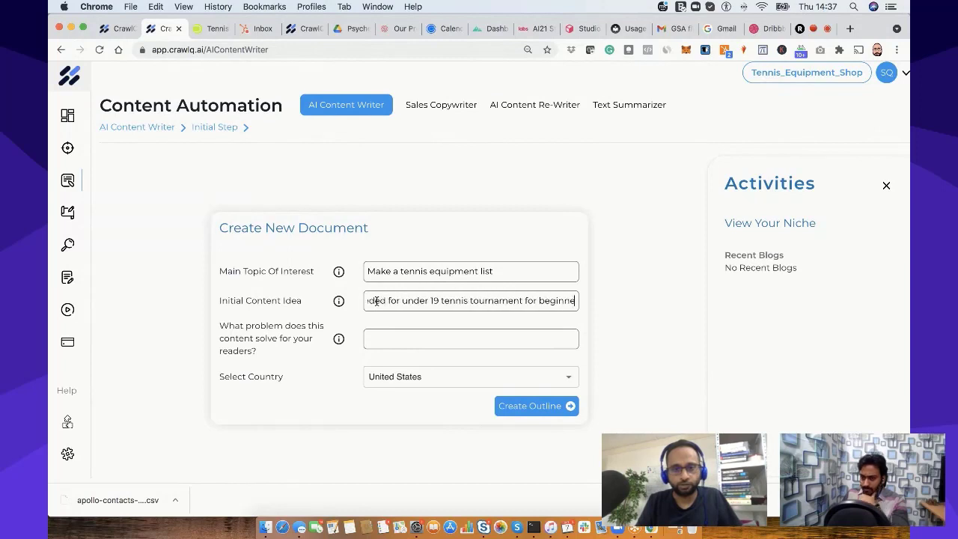
- Describe the problem solved for readers as "it provides an exhaustive list of items to be purchased on low budget and high quality"
click(398, 340)
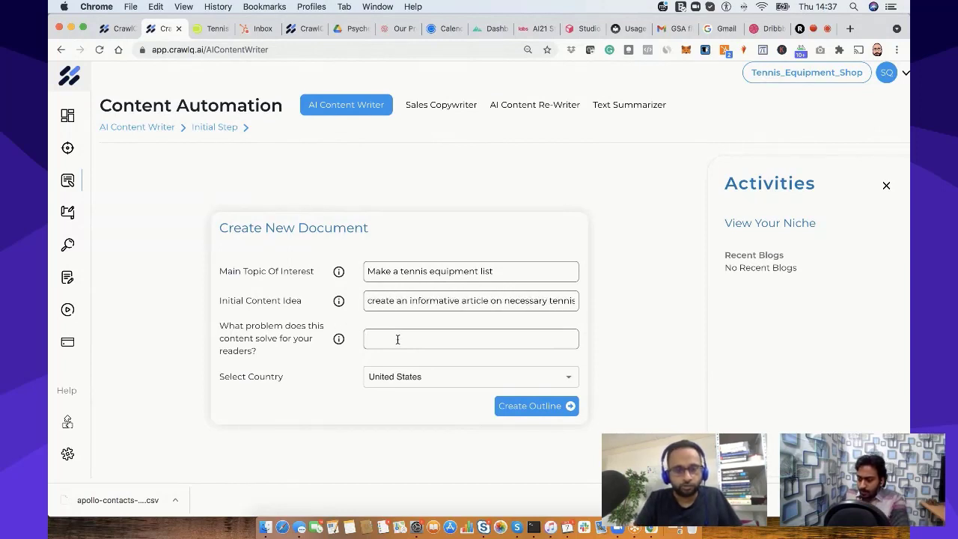
text(it p)
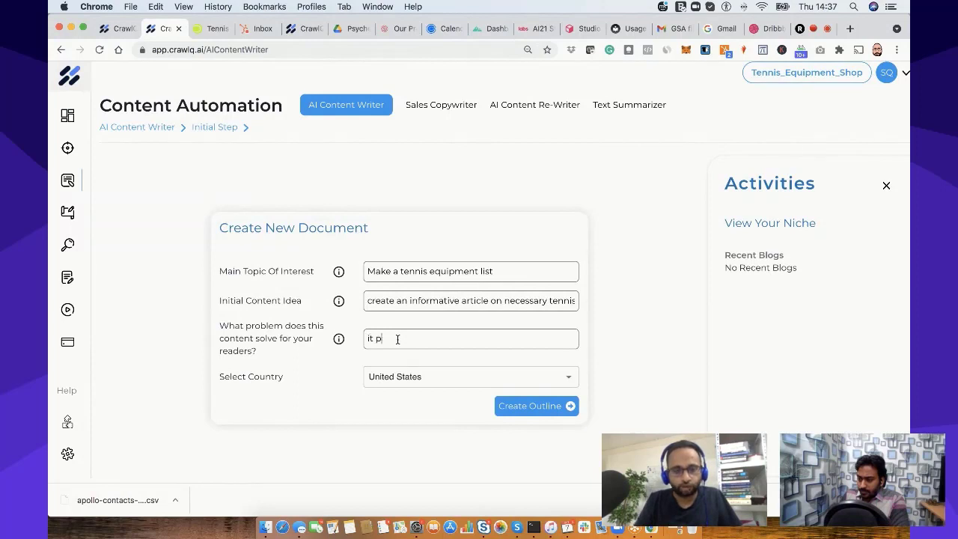
text(rovides an e)
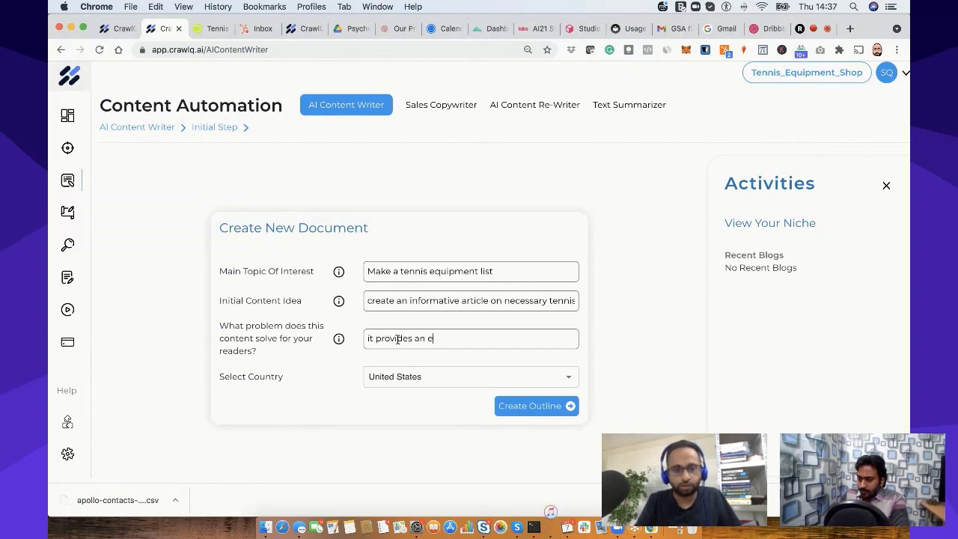
text(xhaus)
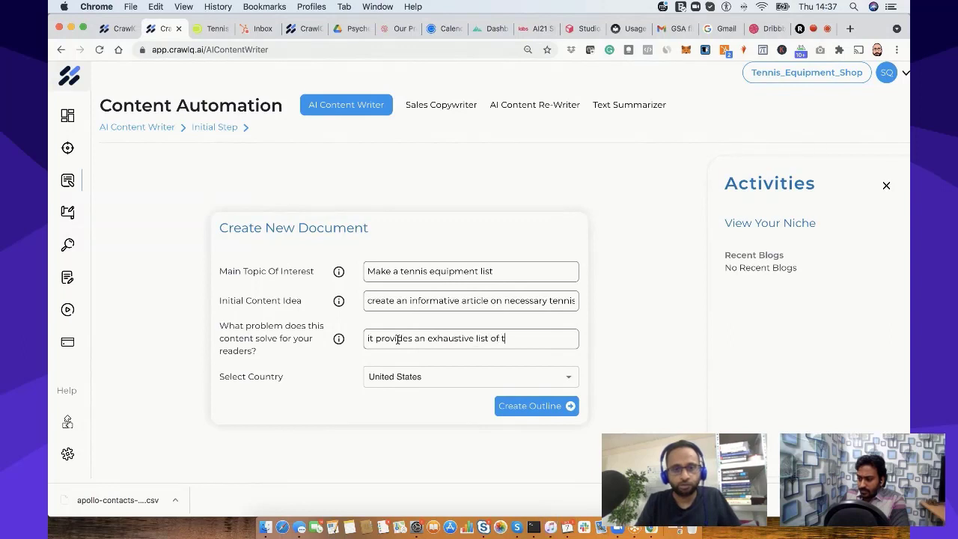
text(tive list of items to be pr)
text(rchased on lo)
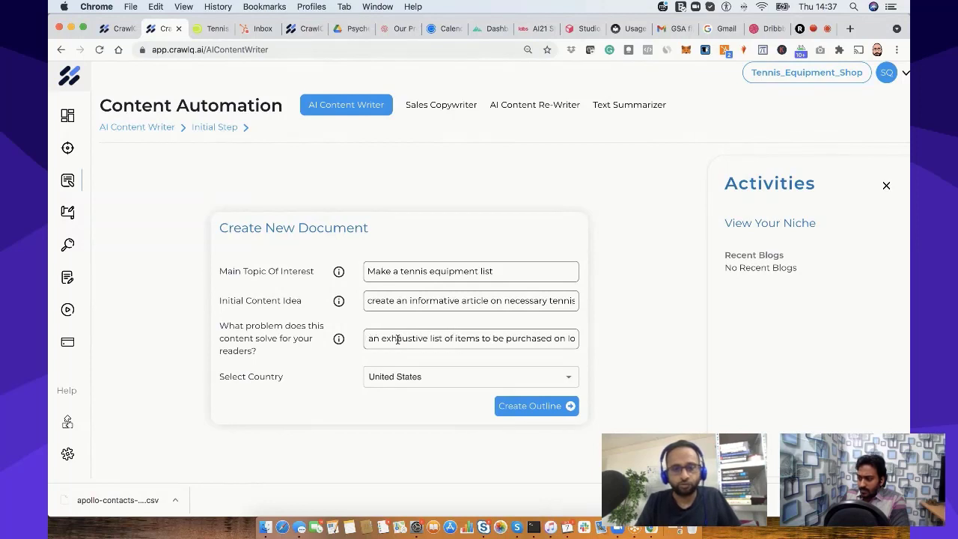
text(w bud)
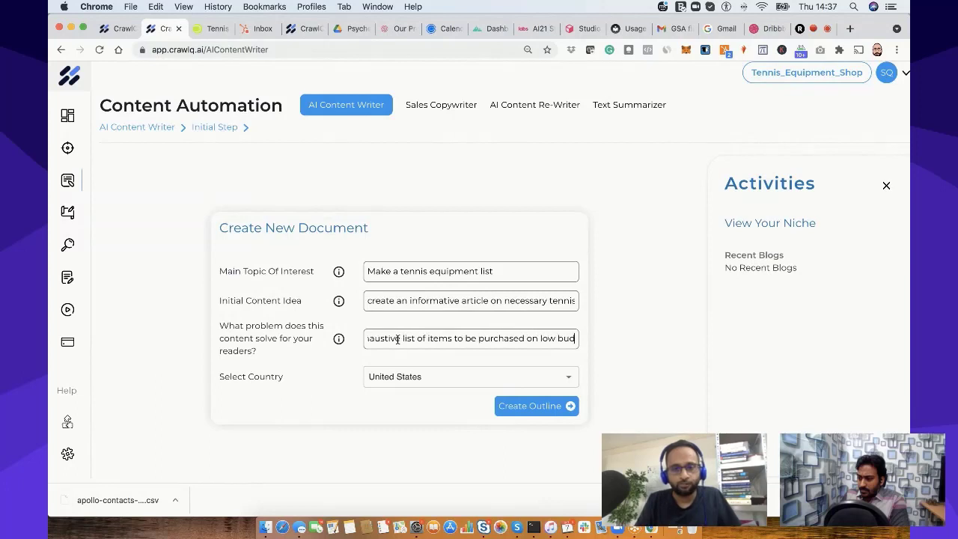
text(get and high quliaty)
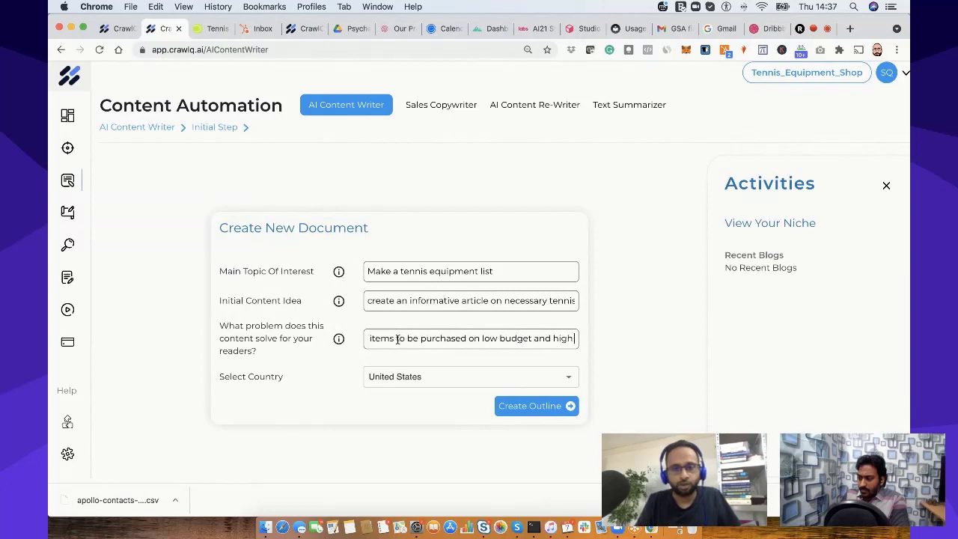
key(BackSpace)
key(BackSpace)
key(BackSpace)
key(BackSpace)
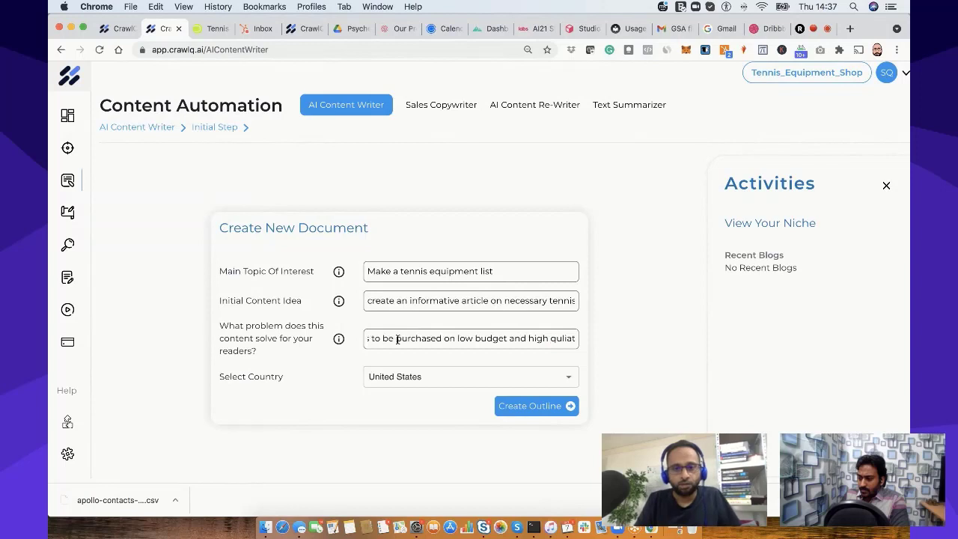
key(BackSpace)
text(aulity)
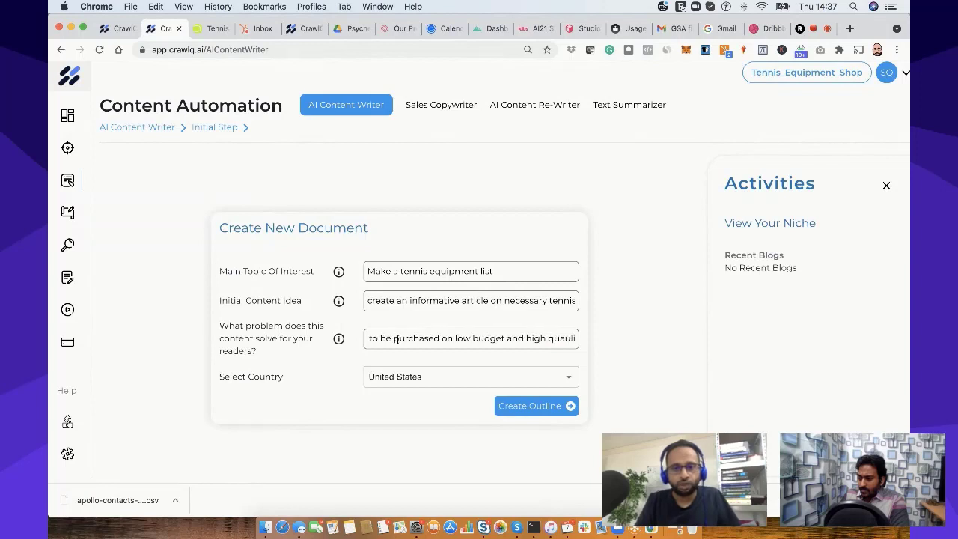
key(alt+Left)
key(alt+Left)
key(alt+Left)
key(alt+Left)
key(alt+Left)
key(alt+Left)
key(alt+Left)
key(alt+Left)
key(alt+Left)
key(alt+Left)
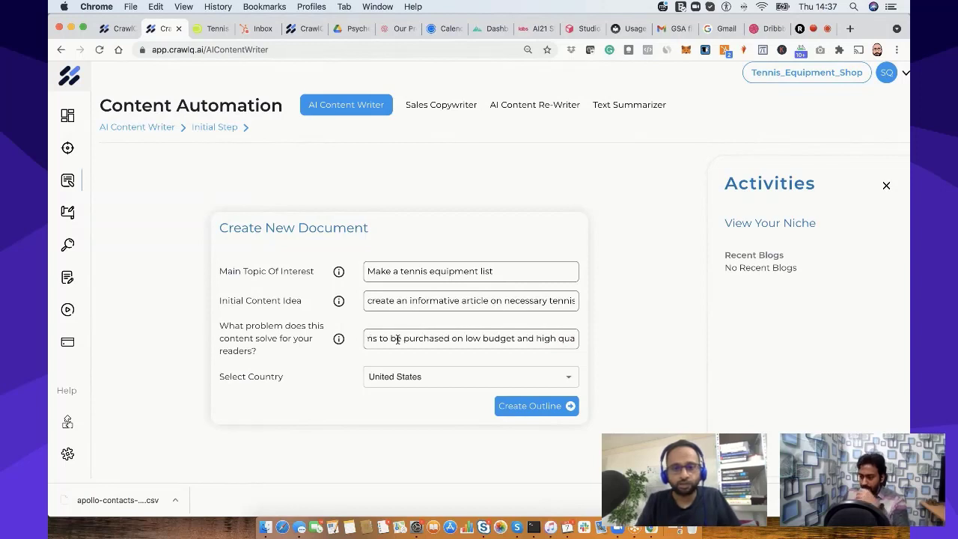
key(alt+Right)
key(alt+Right)
key(alt+Right)
key(alt+Right)
key(alt+Right)
key(alt+Right)
key(alt+Right)
key(alt+Right)
key(alt+Right)
key(alt+Right)
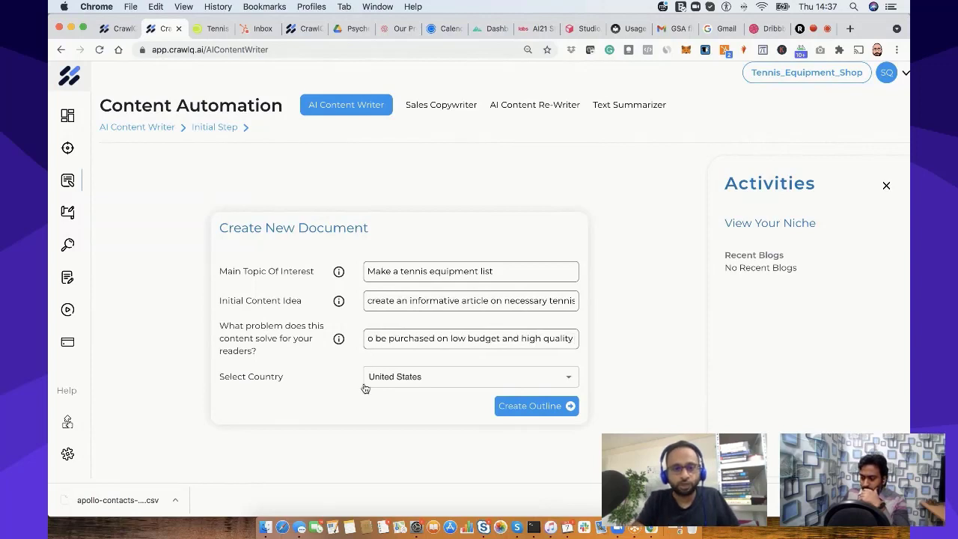
- Set the new document's country to Netherlands and create the outline
click(558, 379)
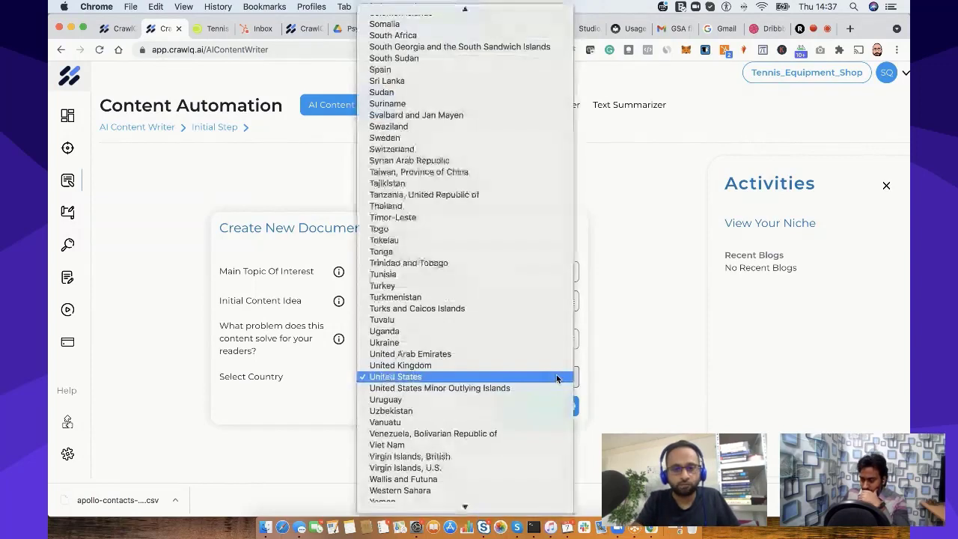
key(n)
key(o)
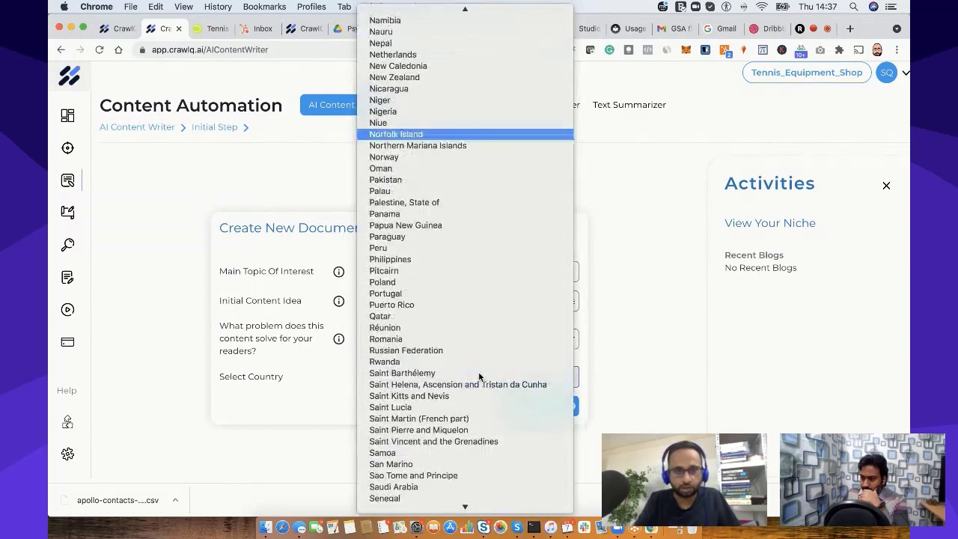
key(n)
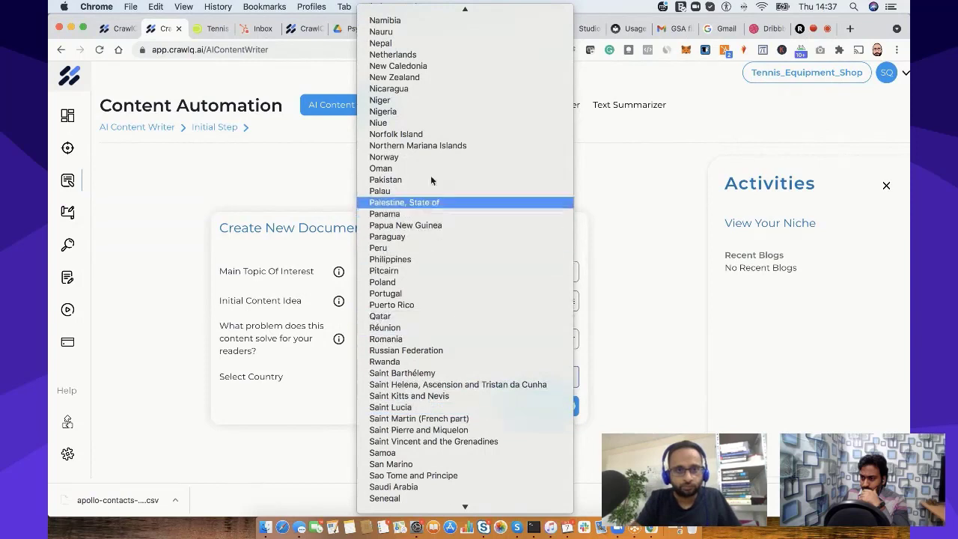
click(408, 55)
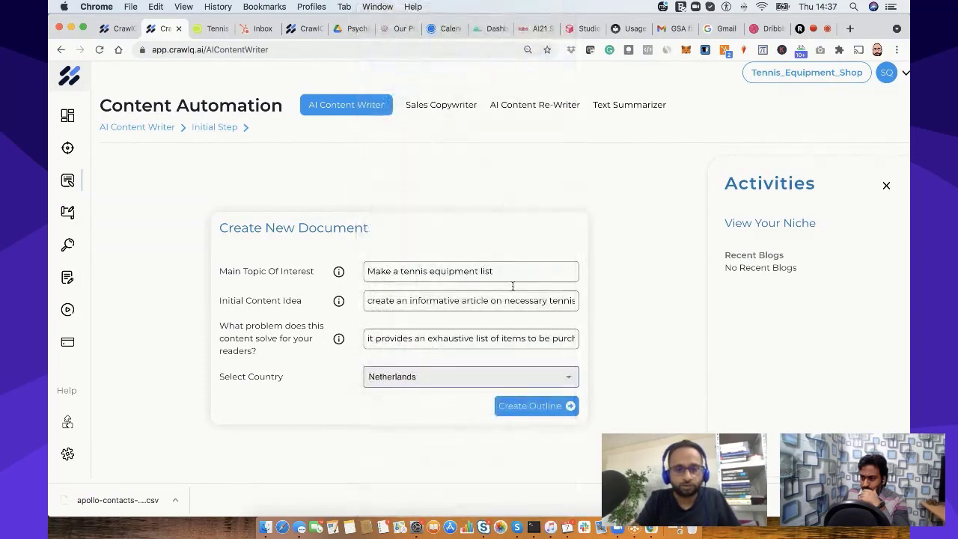
click(548, 405)
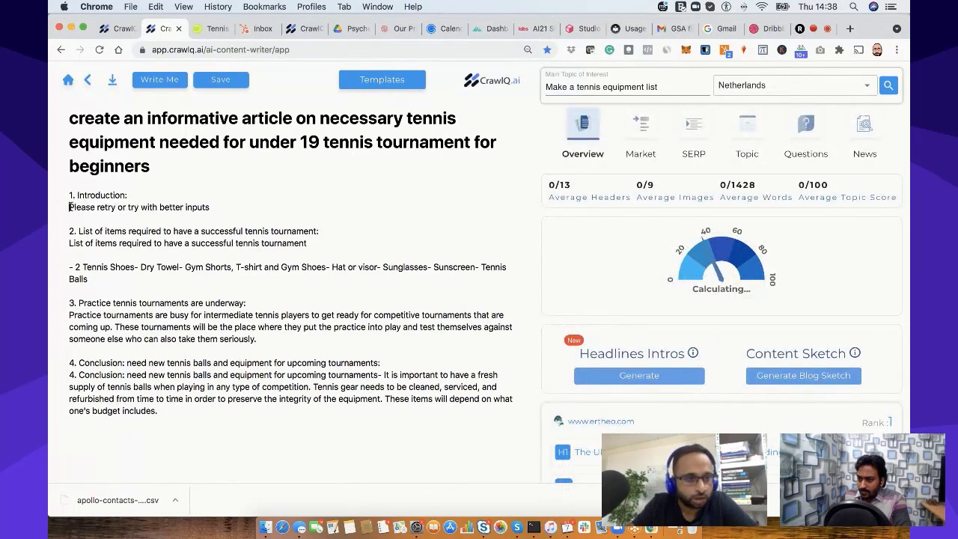
- Delete the "Please retry or try with better inputs" line under Introduction and review the list of items in section 2
drag(70, 207, 213, 209)
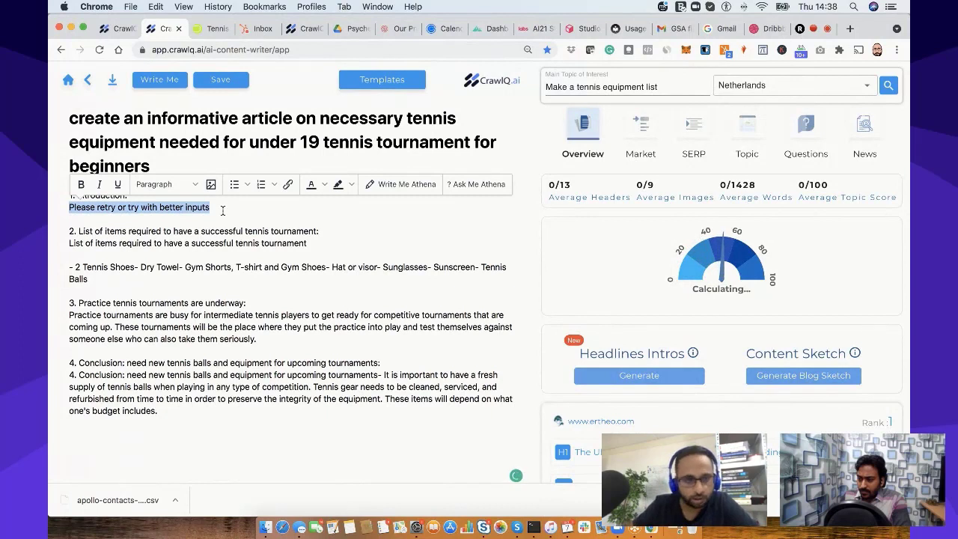
key(BackSpace)
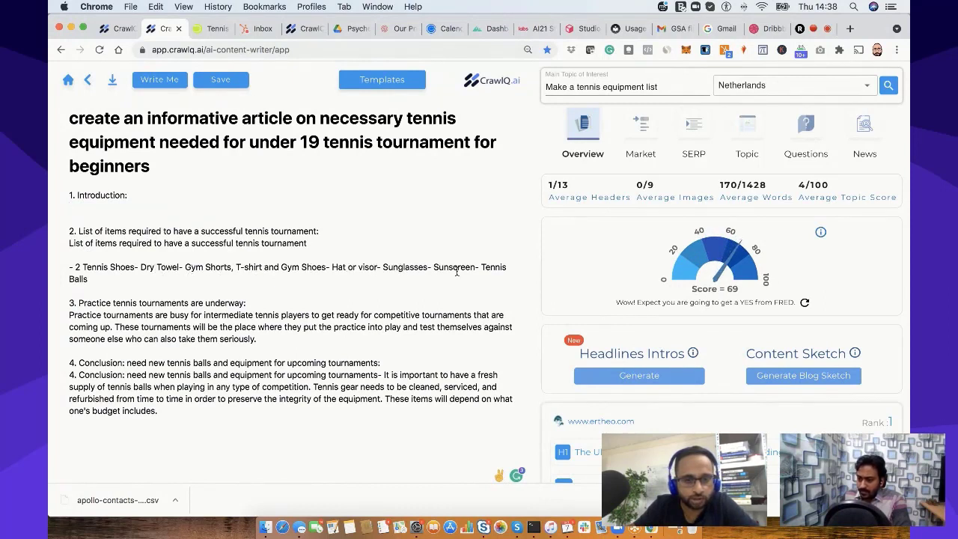
click(67, 270)
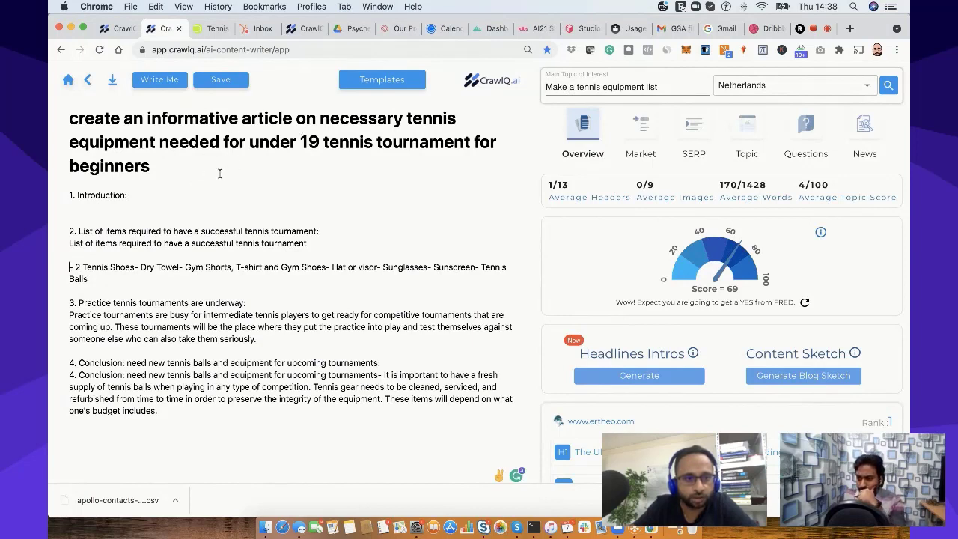
drag(75, 267, 110, 278)
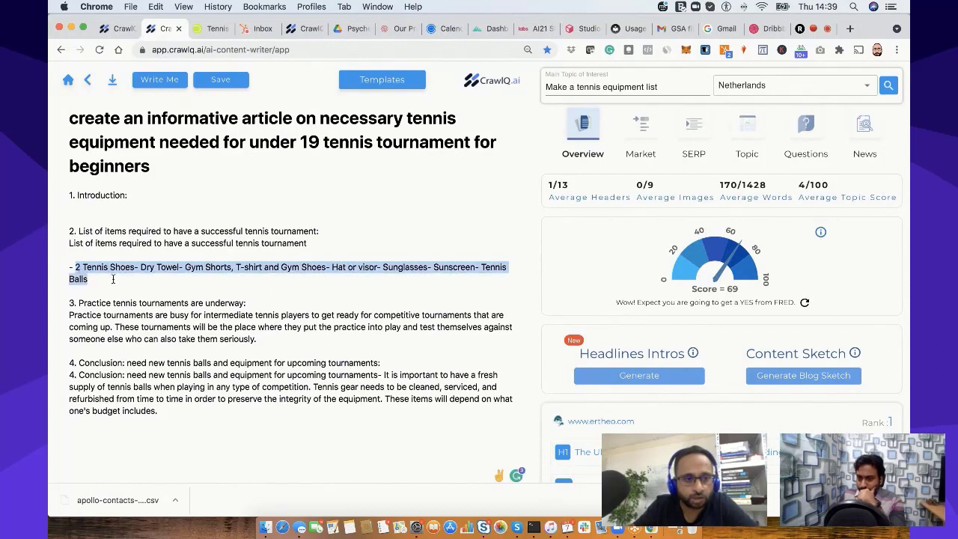
click(148, 279)
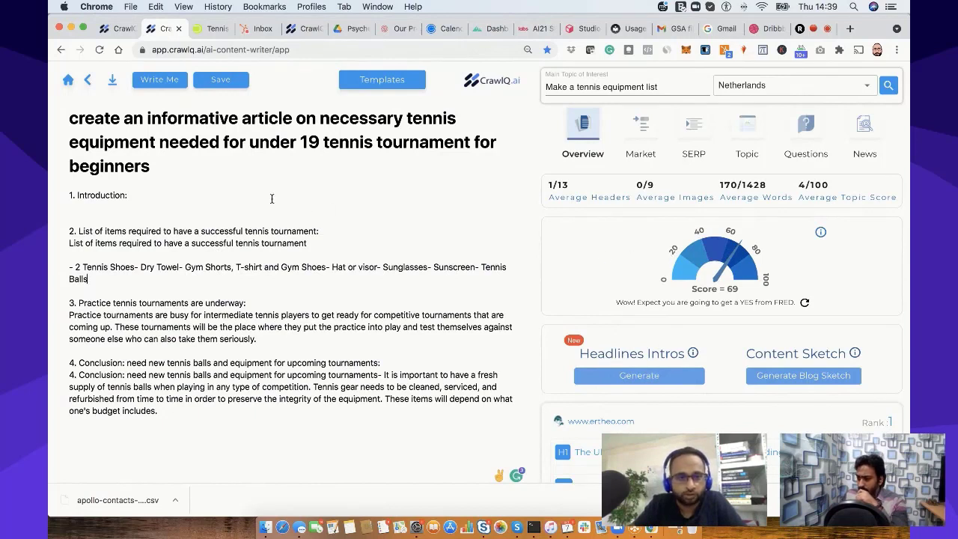
- Generate headline intros for the article and bring the first suggestion into view
click(657, 382)
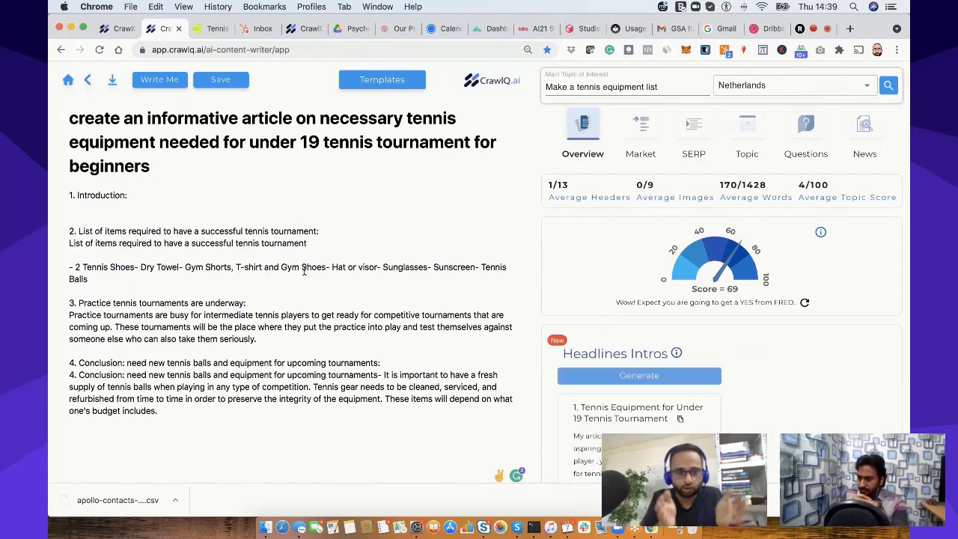
scroll(304, 271, down, 1)
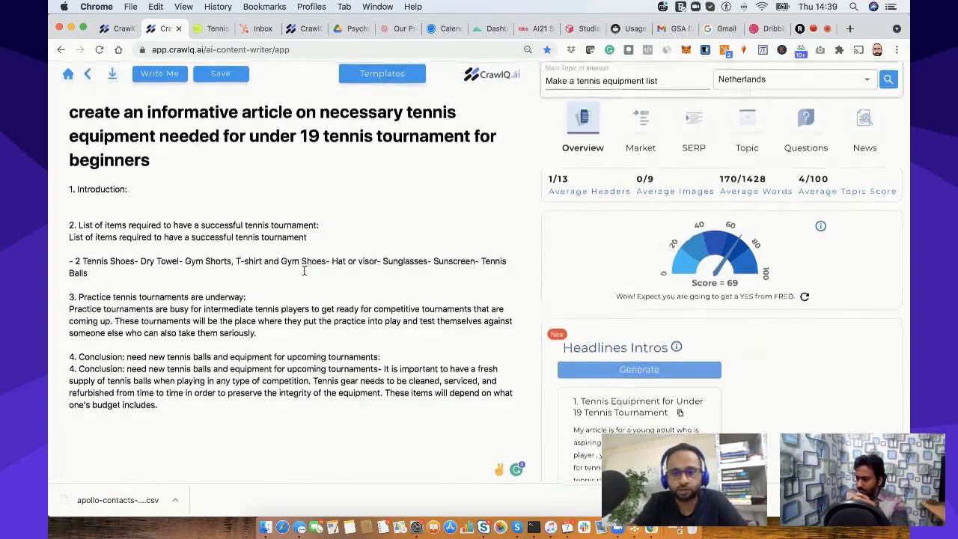
scroll(659, 336, down, 4)
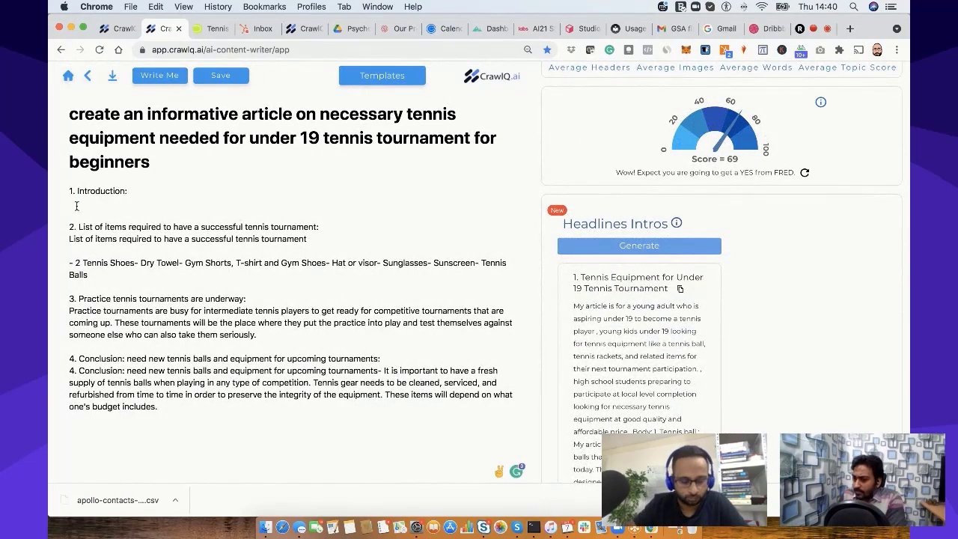
- Insert the suggested headline "Tennis Equipment for Under 19 Tennis Tournament" under Introduction, without its leading number
text(1. Tennis Equipment for Under 19 Tennis Tournament)
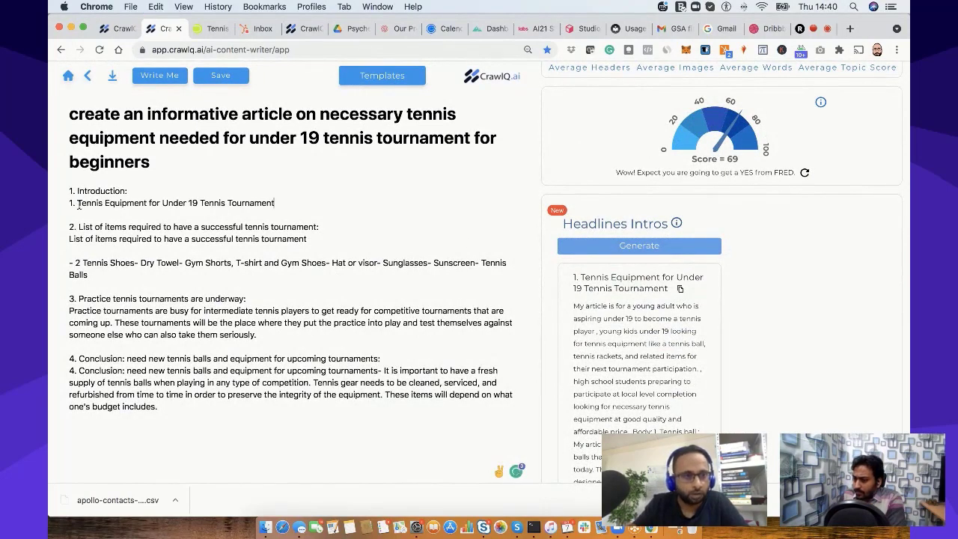
click(77, 204)
key(BackSpace)
key(BackSpace)
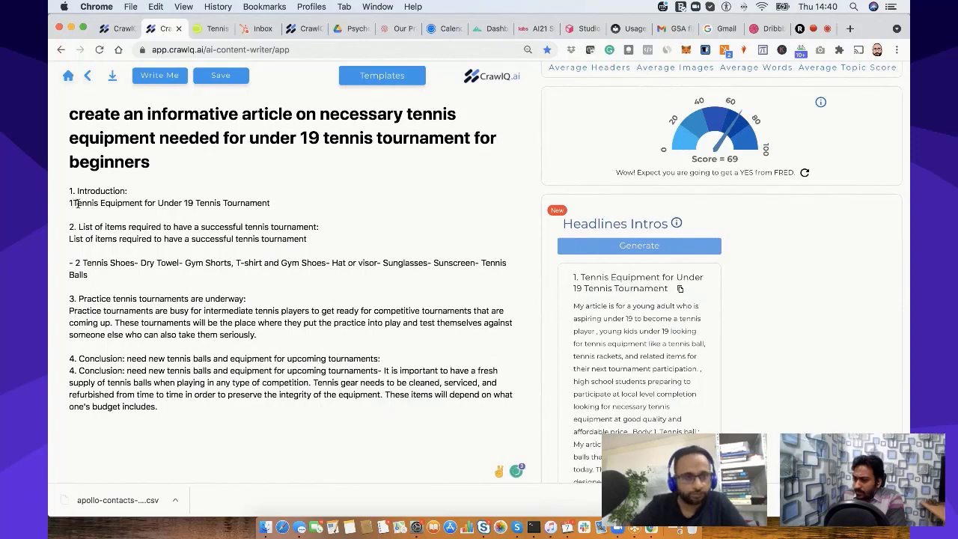
key(BackSpace)
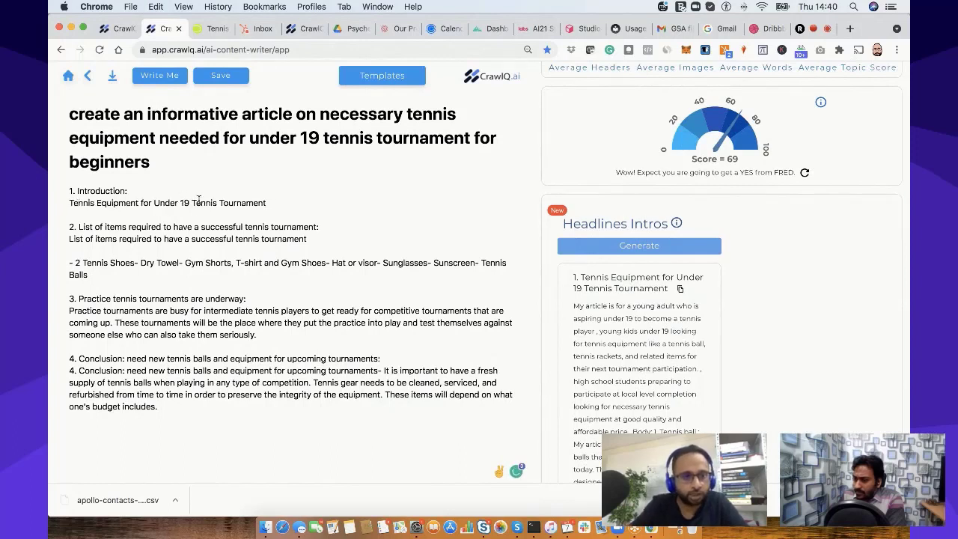
- Add a new paragraph directly below the inserted headline in the Introduction
scroll(629, 327, down, 1)
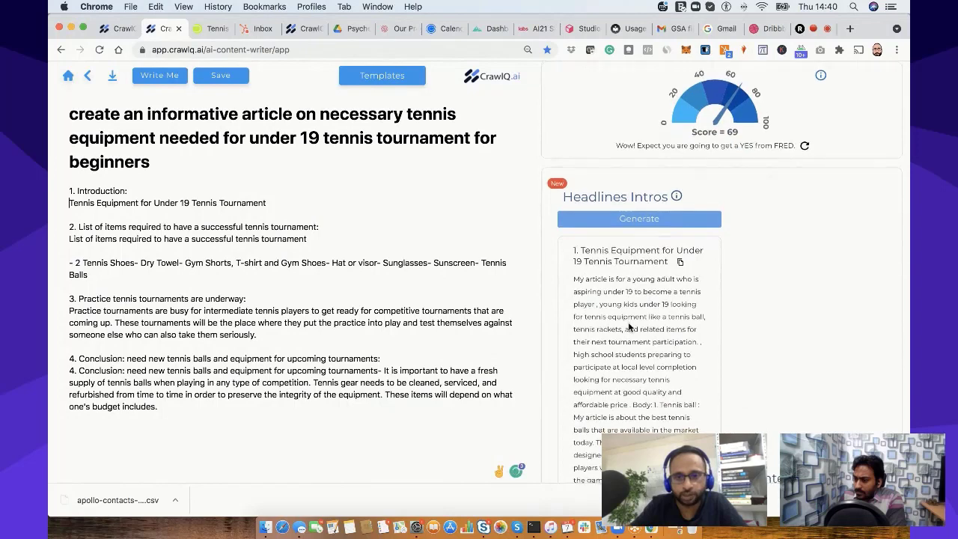
click(271, 201)
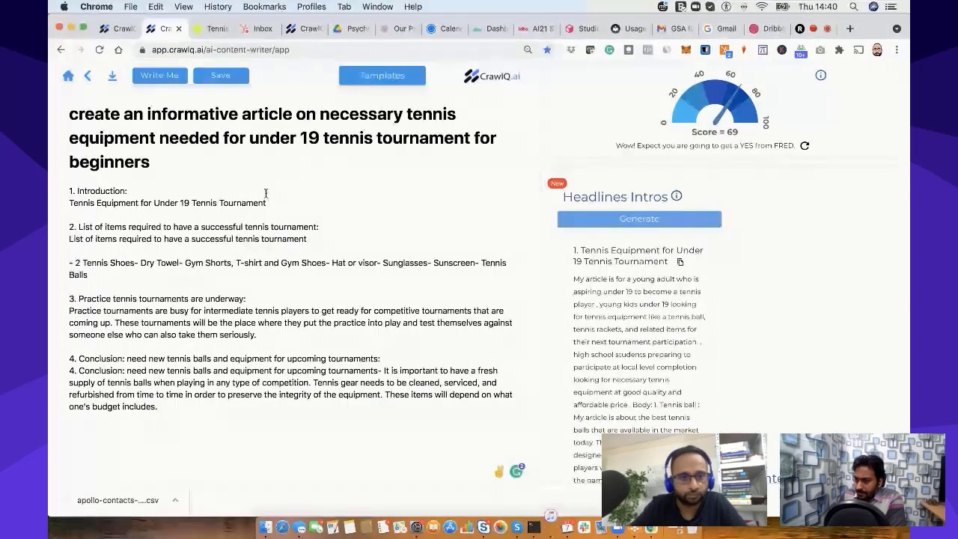
key(Return)
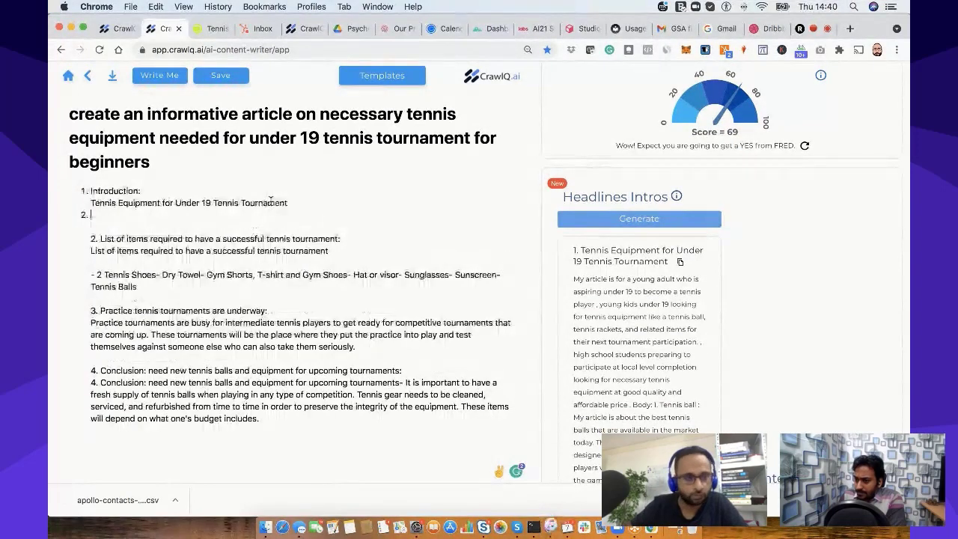
text(1. Tennis Equipment for Under 19 Tennis Tournament)
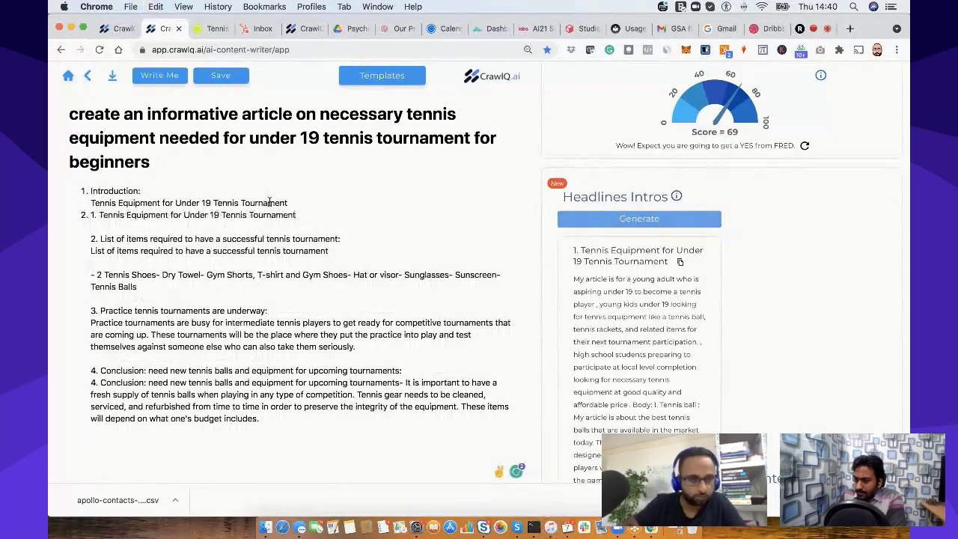
key(super+z)
key(super+z)
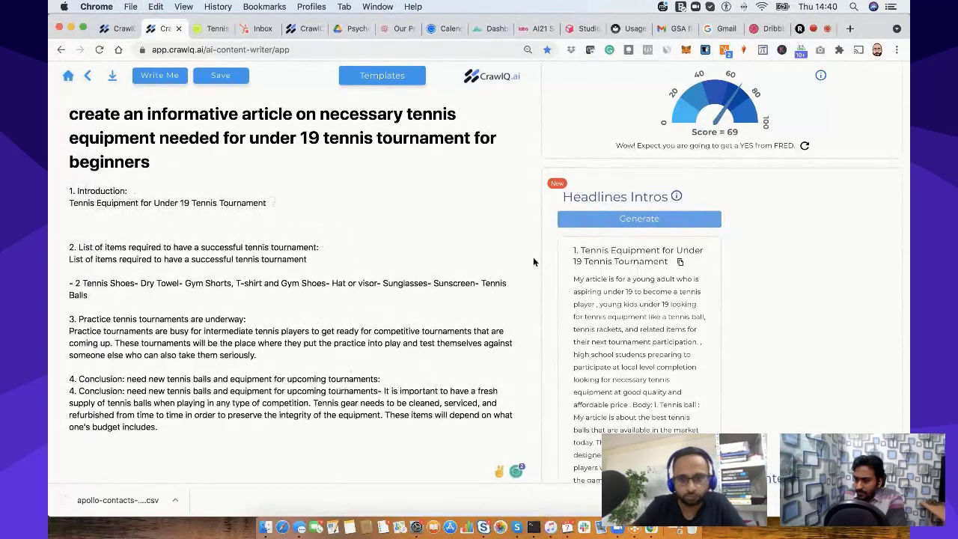
- Insert the generated intro text beginning "My article is for a young adult who is aspiring under 19" below the Introduction's headline
scroll(685, 359, down, 2)
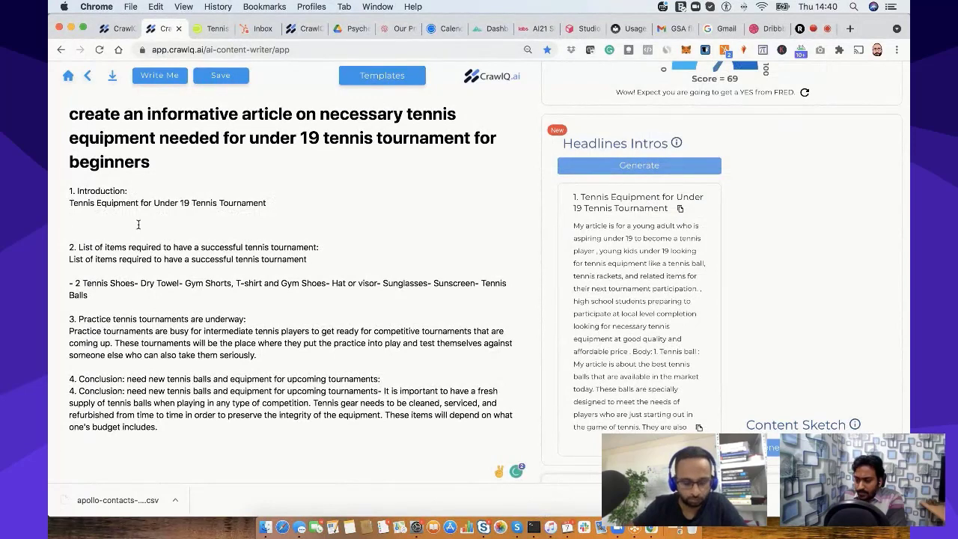
text(My article is for a young adult who is aspiring under 19 to become a tennis player , young kids under 19 looking for tennis equipment like a tennis ball, tennis rackets, and related items for their next tournament participation. , high school students preparing to participate at local level completion looking for necessary tennis equipment at good quality and affordable price .  Body:  1. Tennis ball : My article is about the best tennis balls that are available in the market today. These balls are specially designed to meet the needs of players who are just starting out in the game of tennis. They are also)
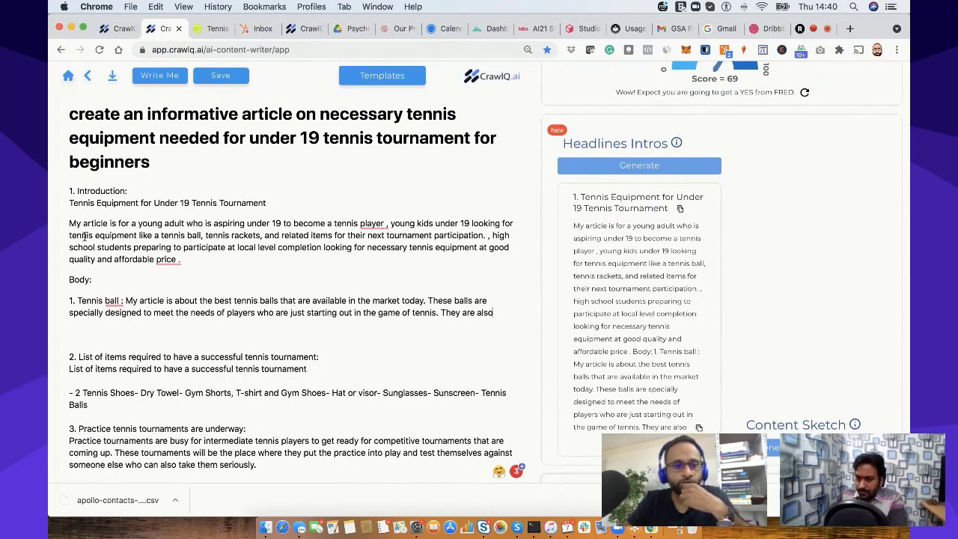
drag(69, 223, 225, 261)
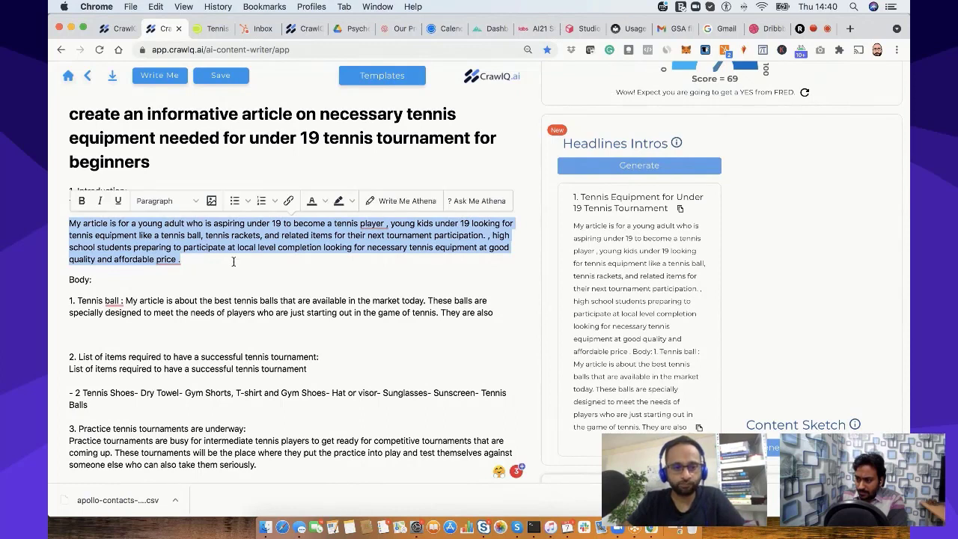
click(233, 261)
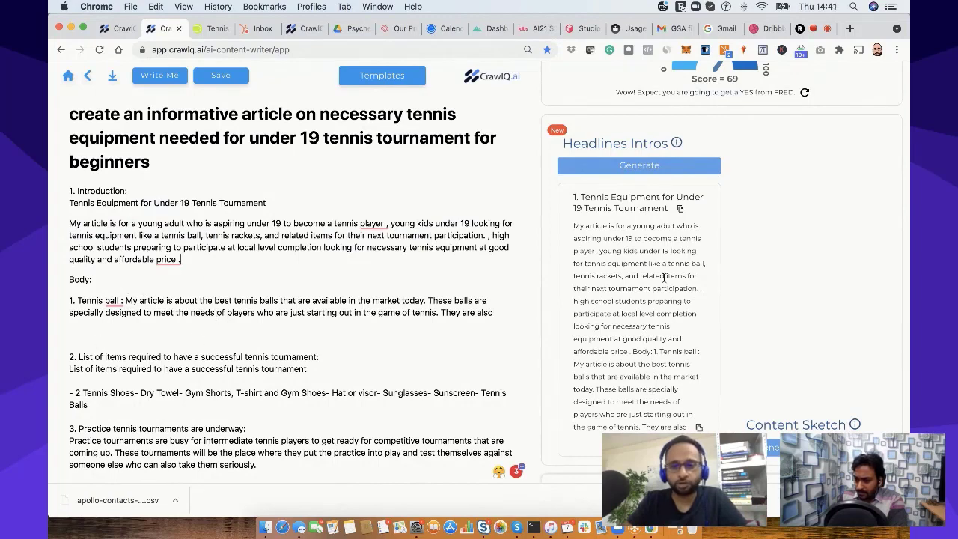
scroll(663, 277, down, 5)
scroll(701, 118, up, 3)
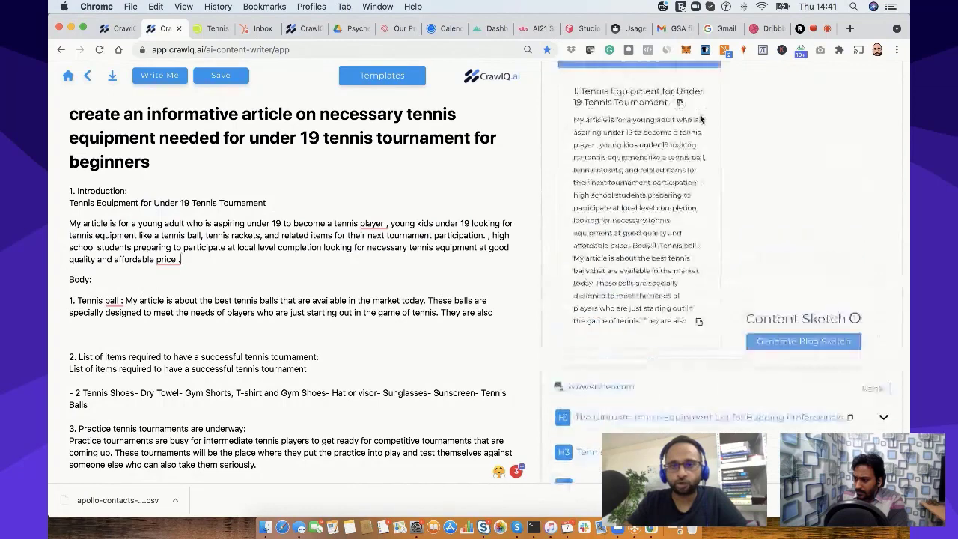
scroll(700, 120, down, 4)
scroll(587, 201, up, 1)
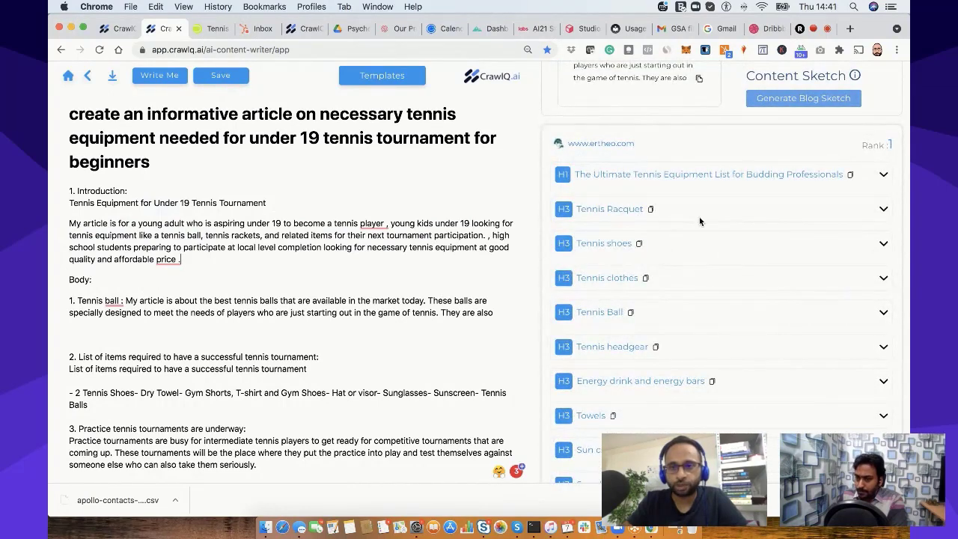
click(883, 211)
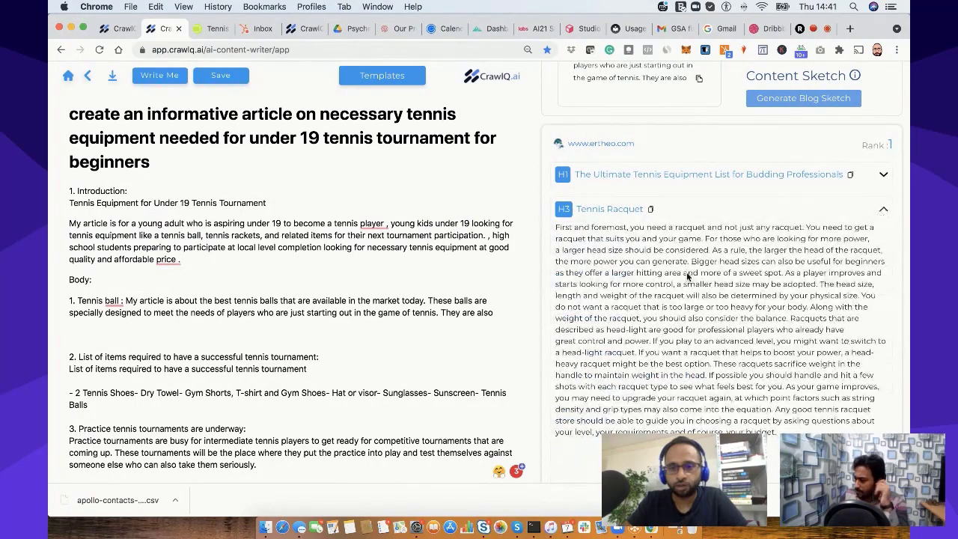
scroll(688, 277, down, 2)
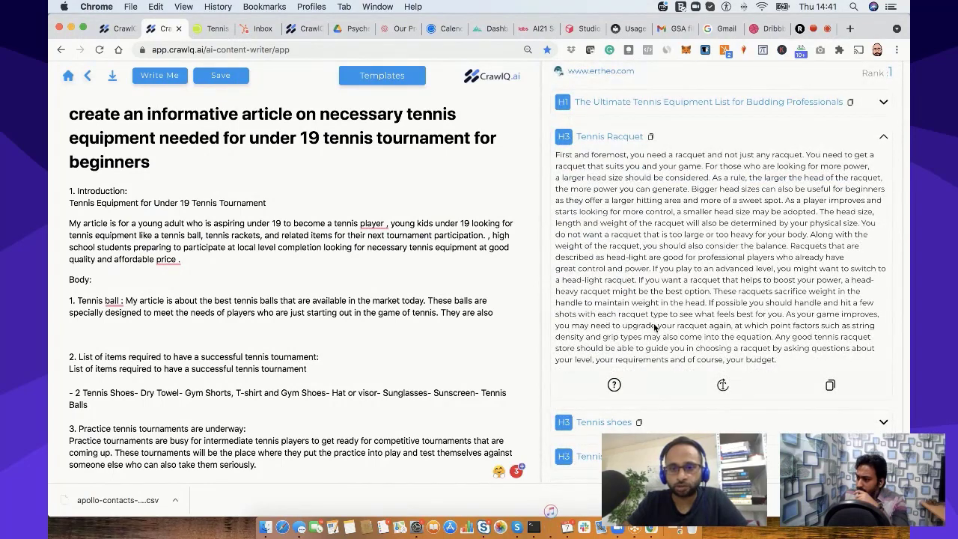
click(614, 385)
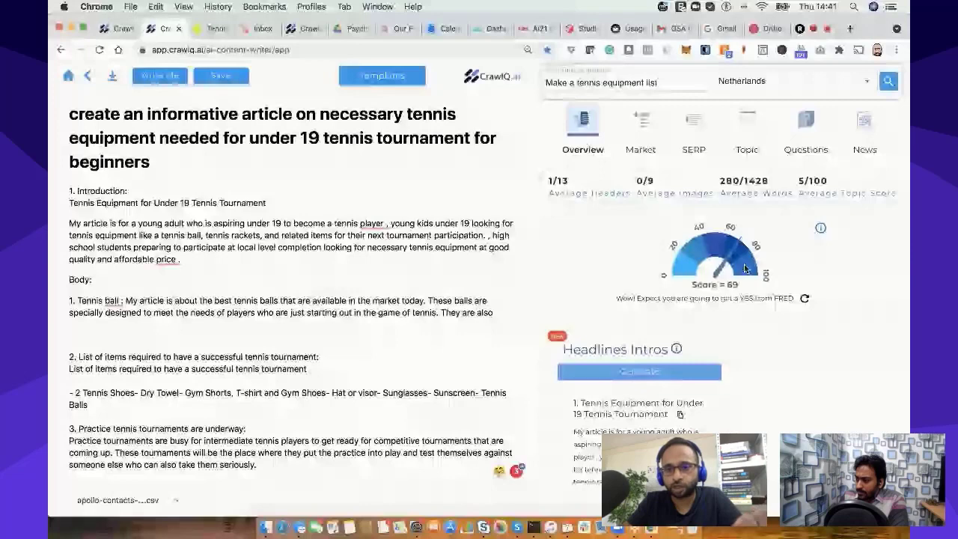
- Insert the curated question "What is a racquet that suits you and your game?" below the Introduction's intro paragraph, with a blank line above it
scroll(744, 265, down, 10)
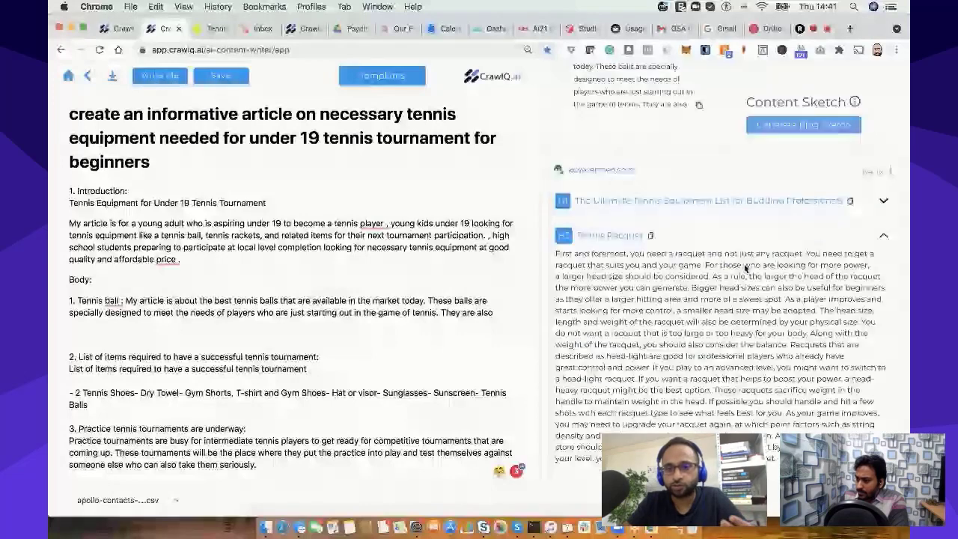
scroll(744, 265, down, 5)
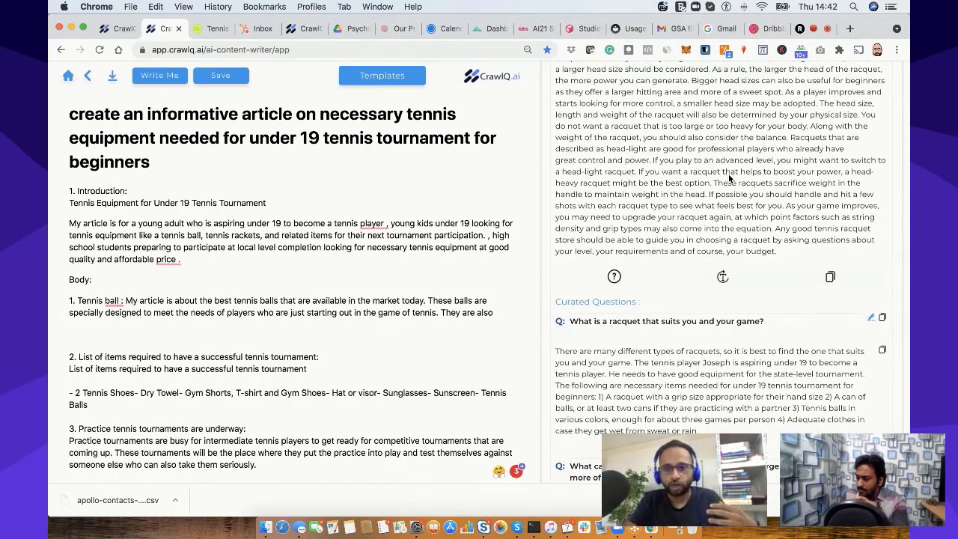
scroll(718, 225, down, 2)
click(587, 266)
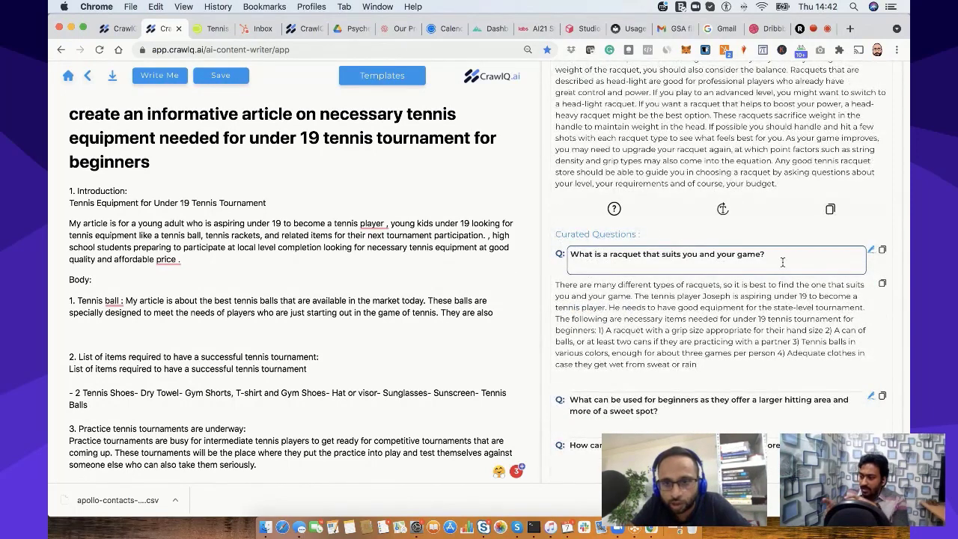
click(883, 253)
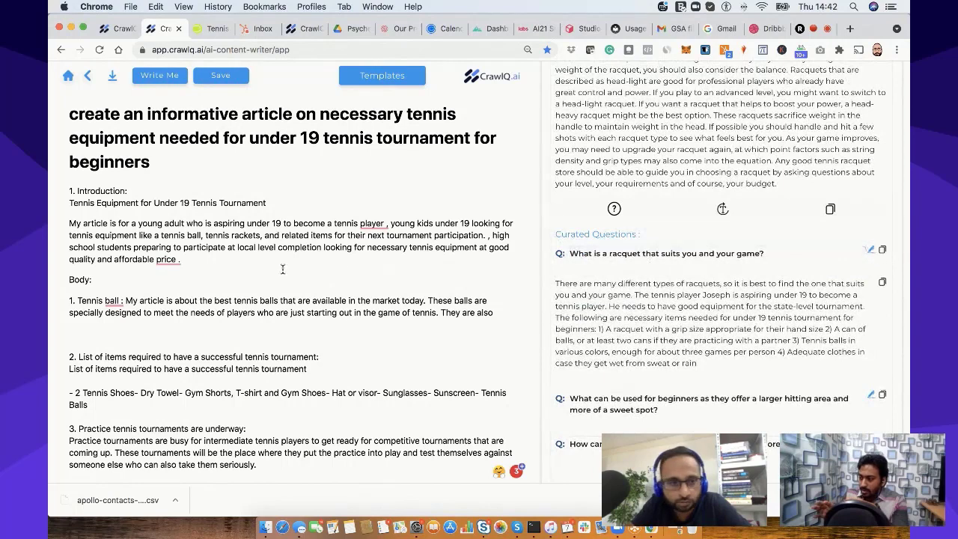
click(218, 267)
click(222, 265)
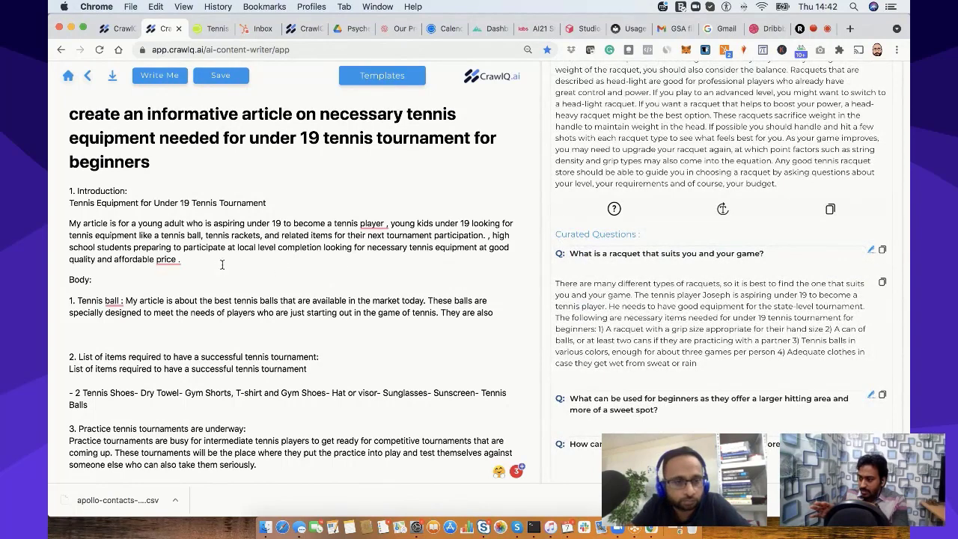
key(Return)
key(Return)
key(super+v)
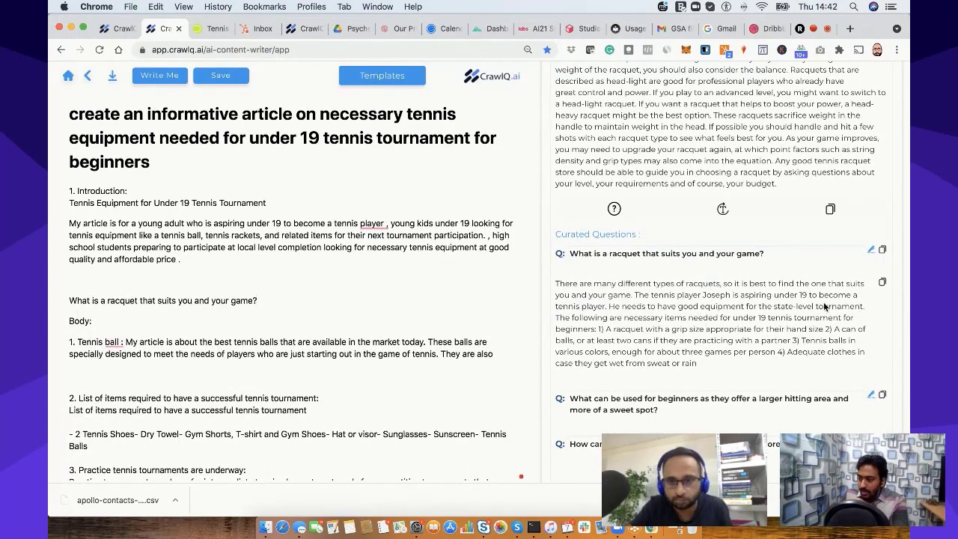
- Insert the curated answer beginning "There are many different types of racquets" in a new paragraph below the racquet question
click(883, 282)
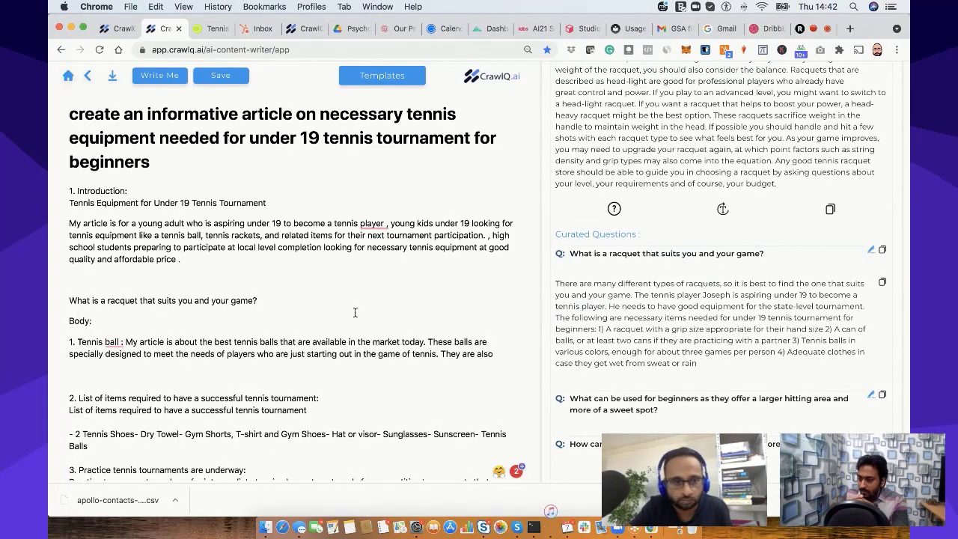
click(284, 302)
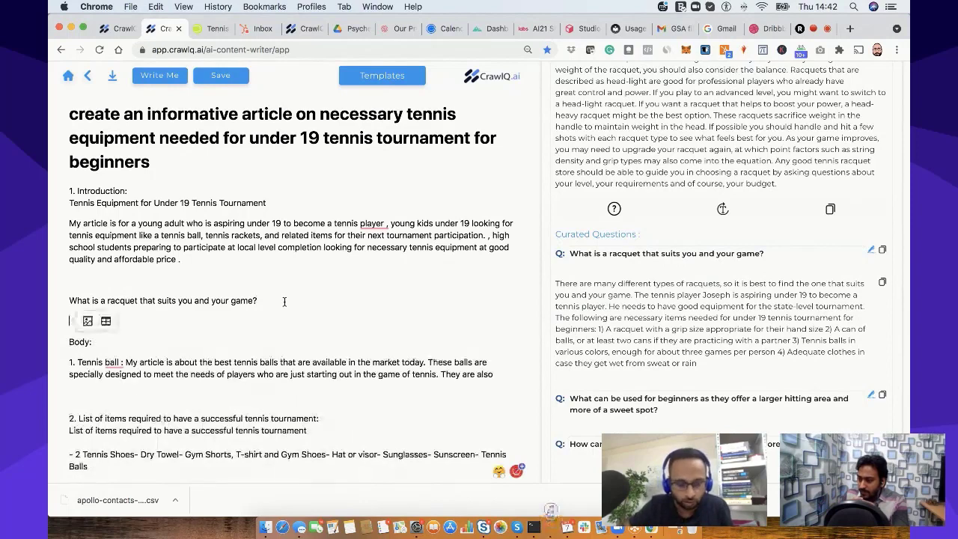
key(cmd+v)
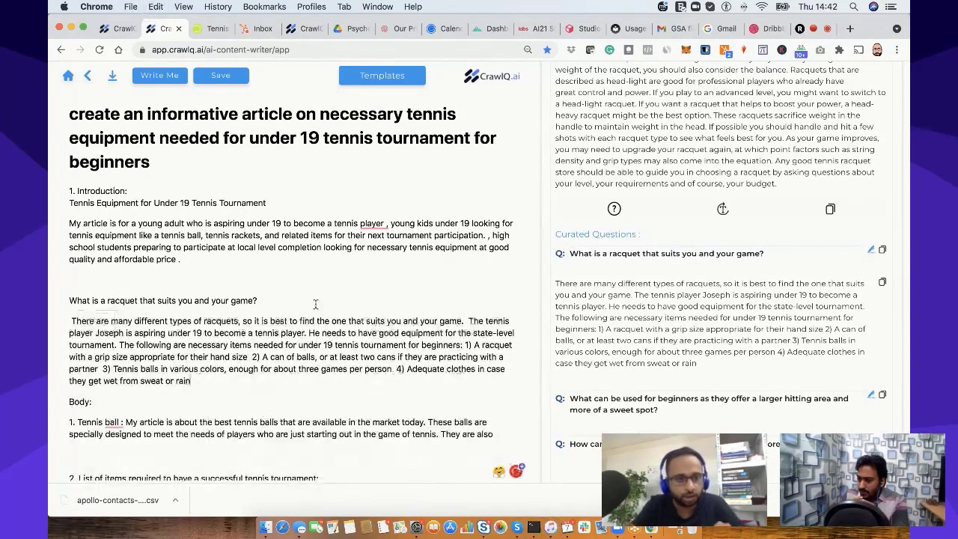
- Split the racquet answer so items 1), 2) and 3) start separate paragraphs, with a blank line above items 2) and 3)
click(464, 345)
key(Return)
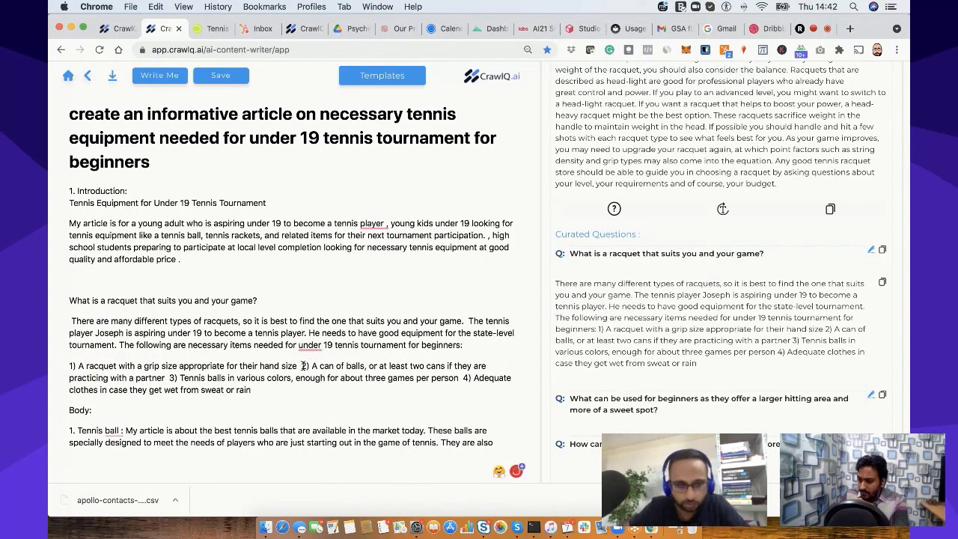
click(304, 365)
key(Return)
key(Return)
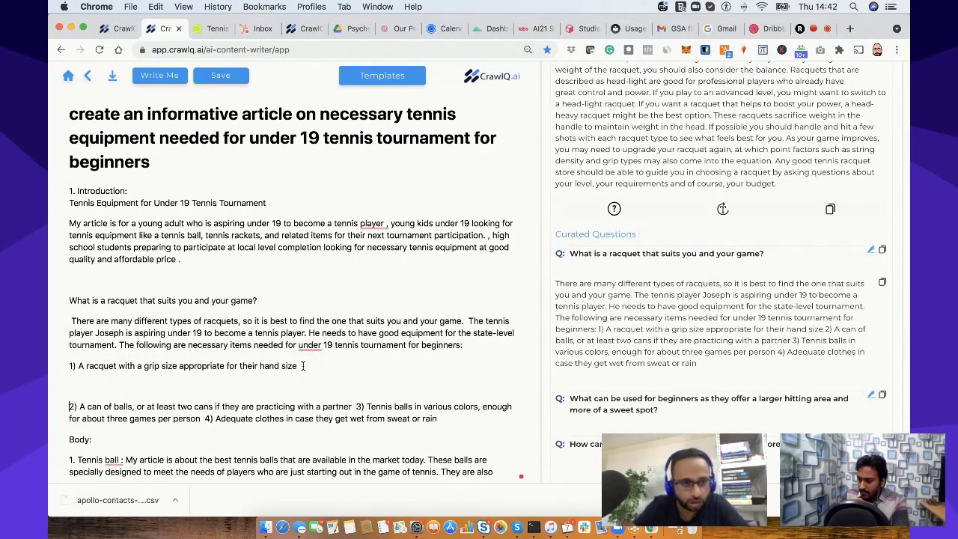
click(356, 406)
key(Return)
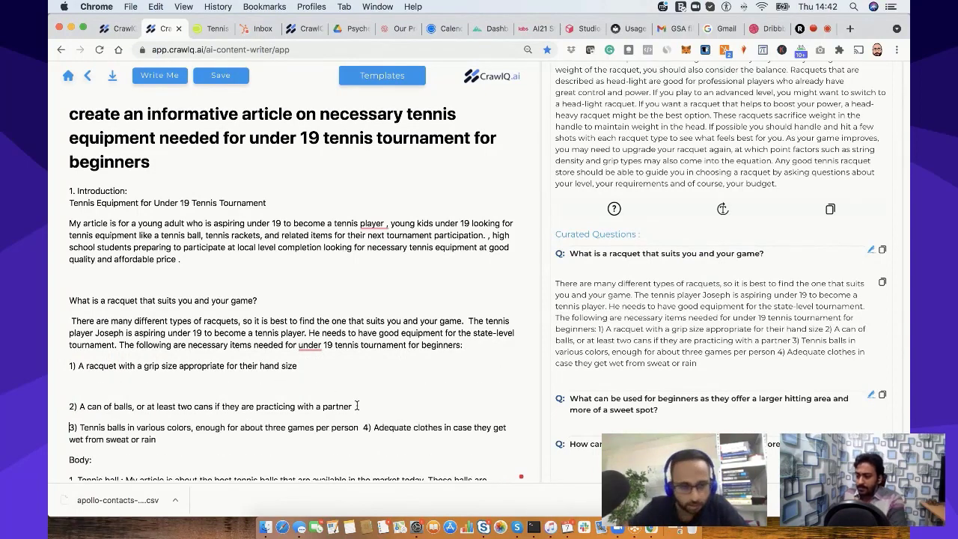
key(Return)
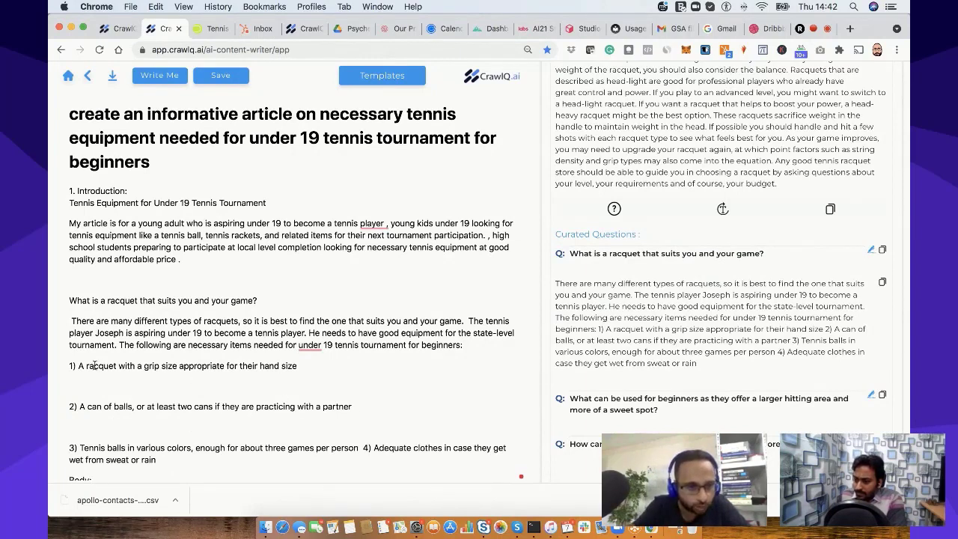
- Move item 4) "Adequate clothes in case they get wet from sweat or rain" to its own paragraph, with a blank line above it
drag(78, 365, 302, 366)
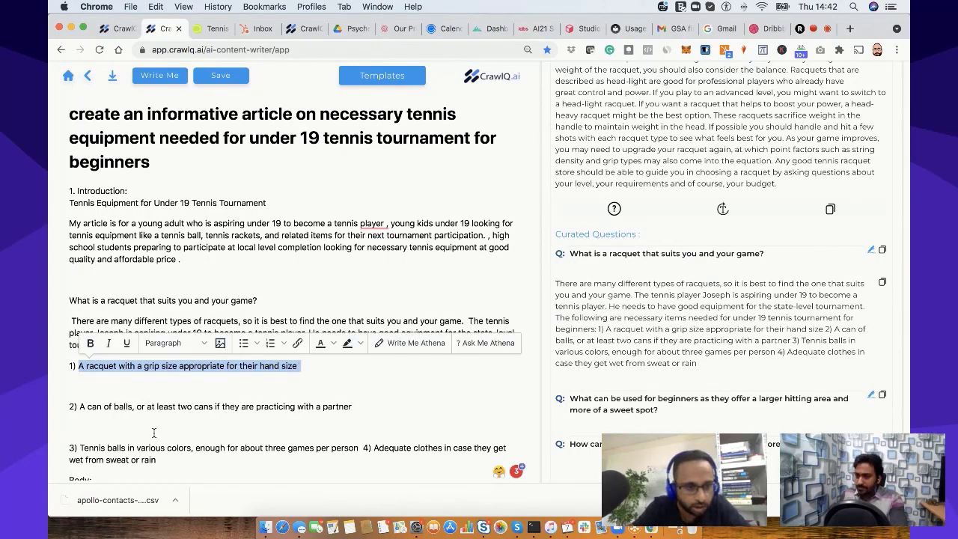
scroll(154, 433, down, 1)
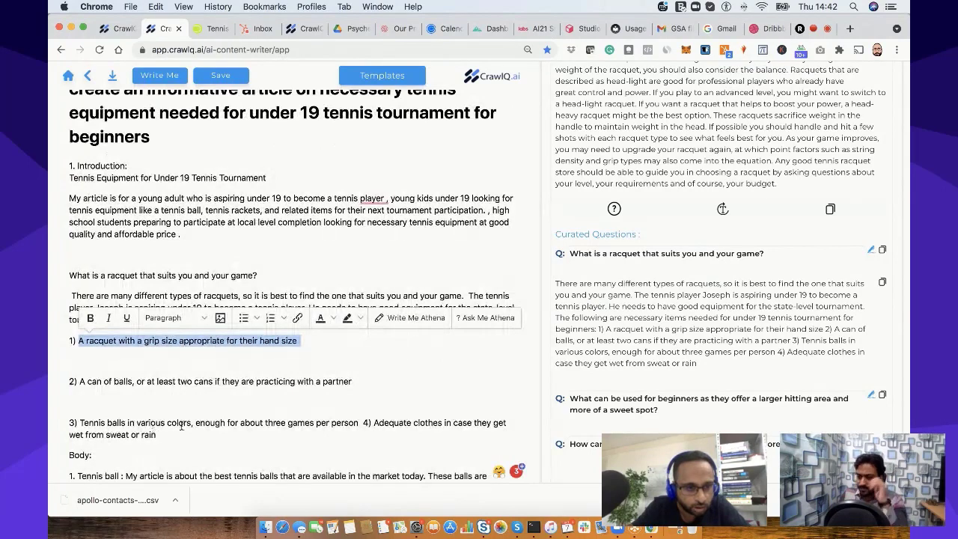
click(364, 425)
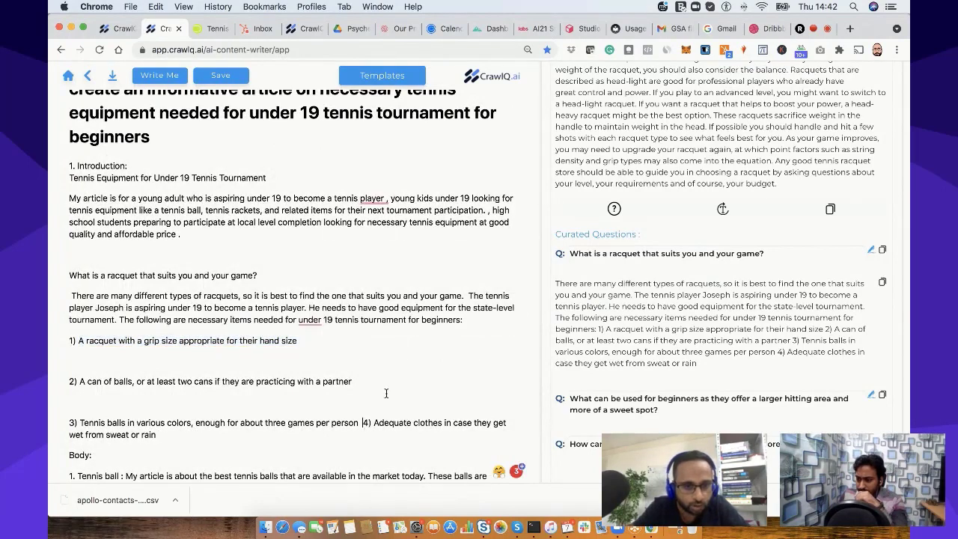
key(Return)
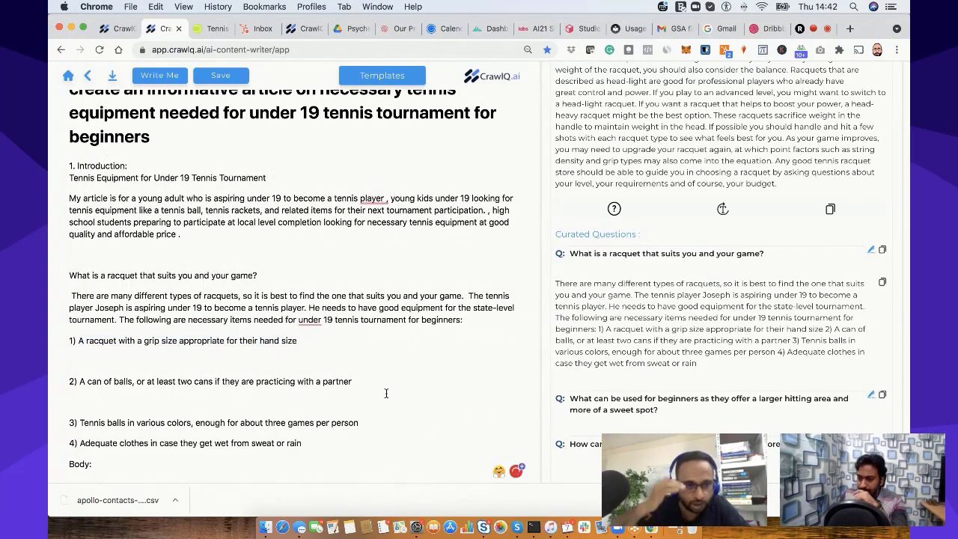
key(Return)
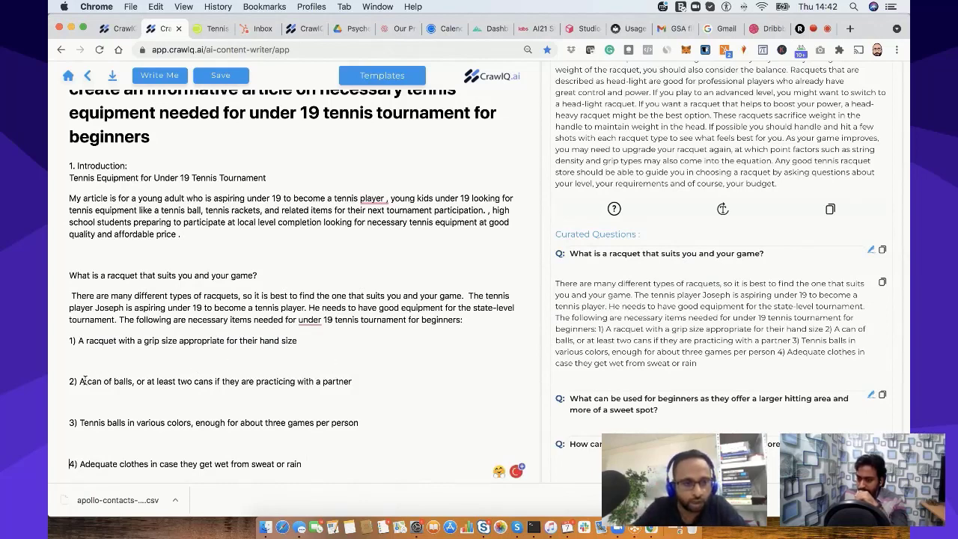
double_click(81, 341)
click(81, 342)
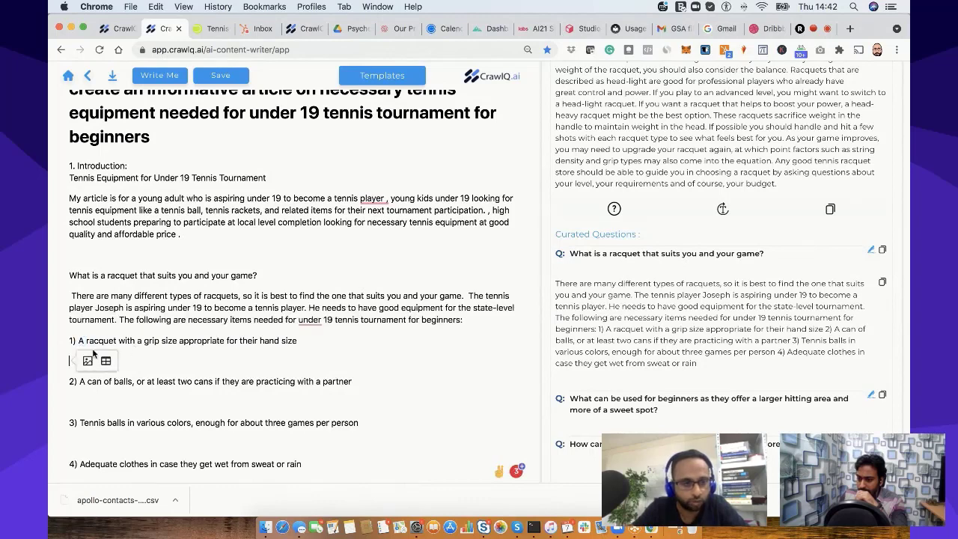
drag(79, 341, 330, 343)
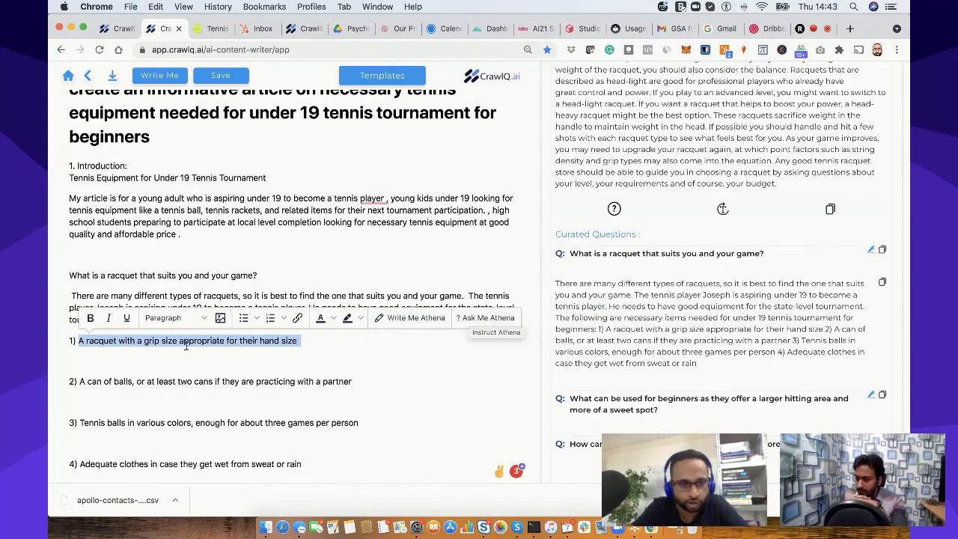
click(287, 267)
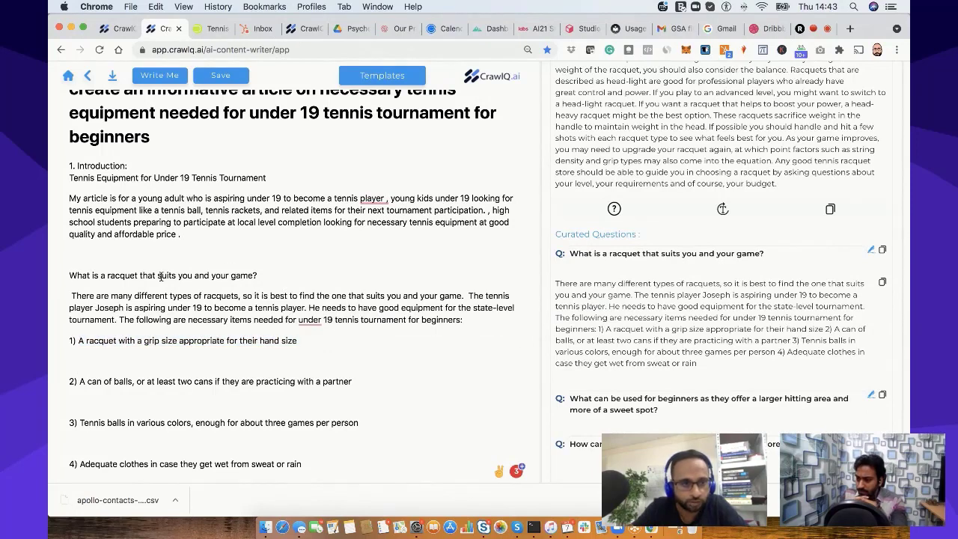
- Have Athena answer the article's question "What is a racquet that suits you and your game?" with a new paragraph directly below it
drag(69, 276, 276, 274)
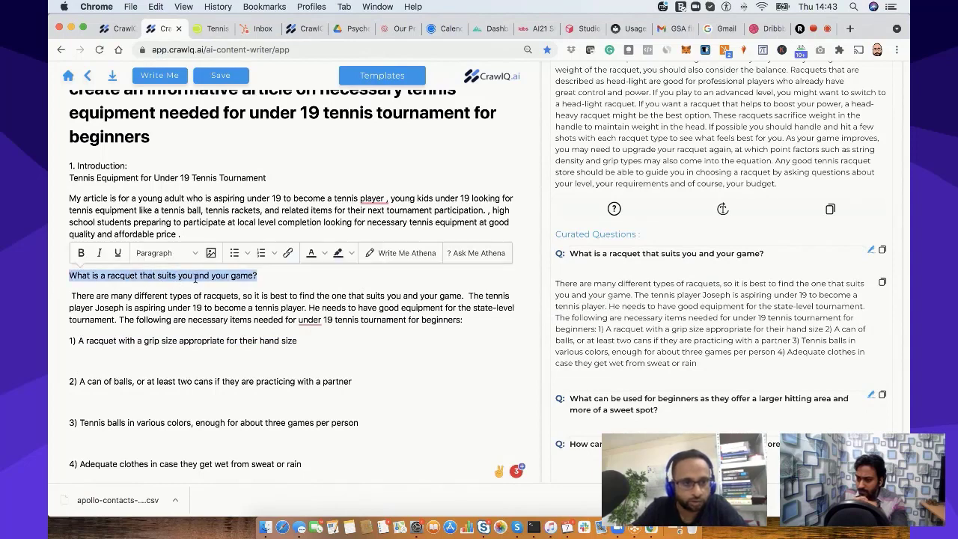
click(472, 254)
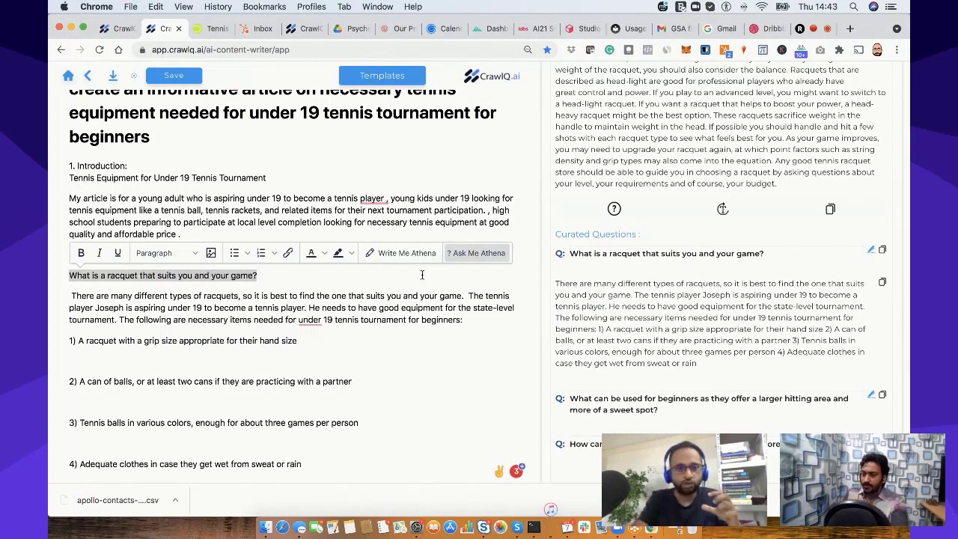
click(391, 253)
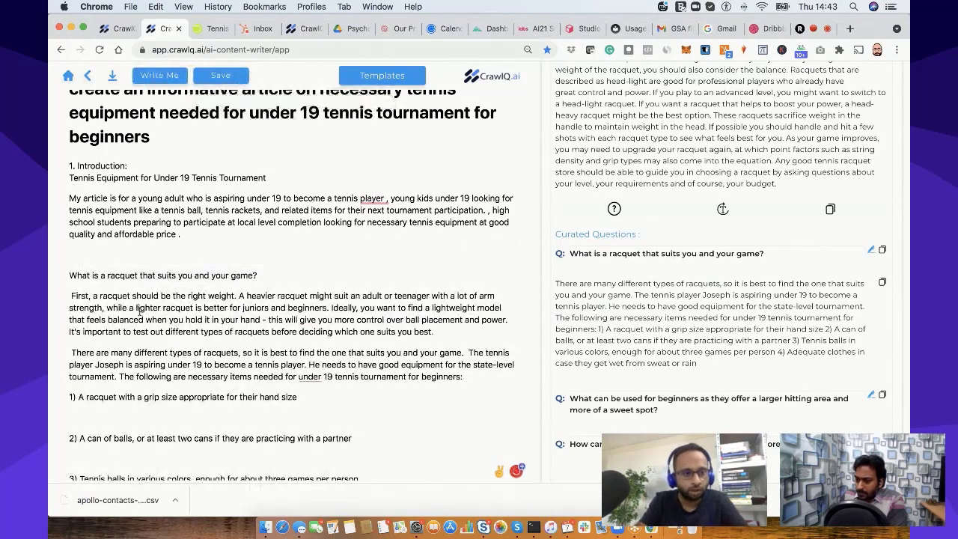
click(70, 295)
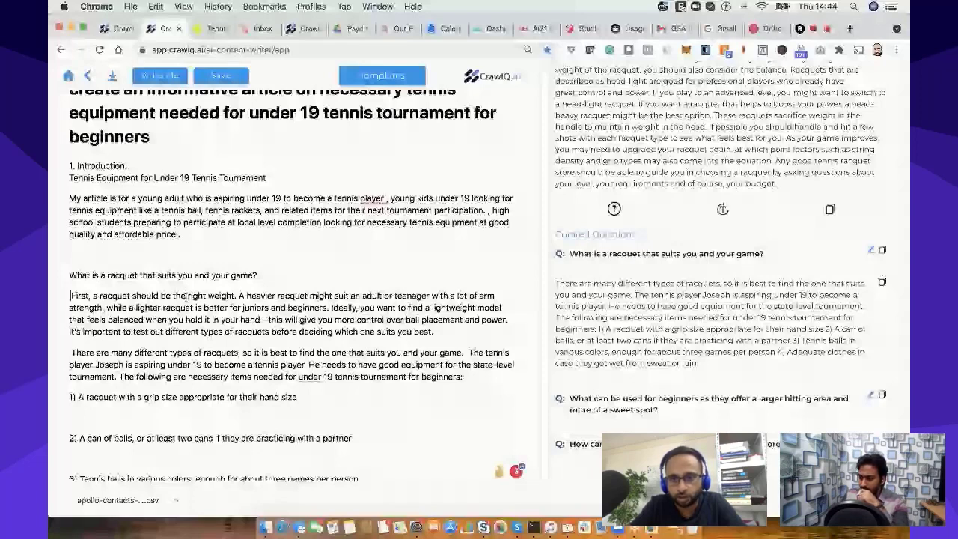
scroll(733, 137, up, 3)
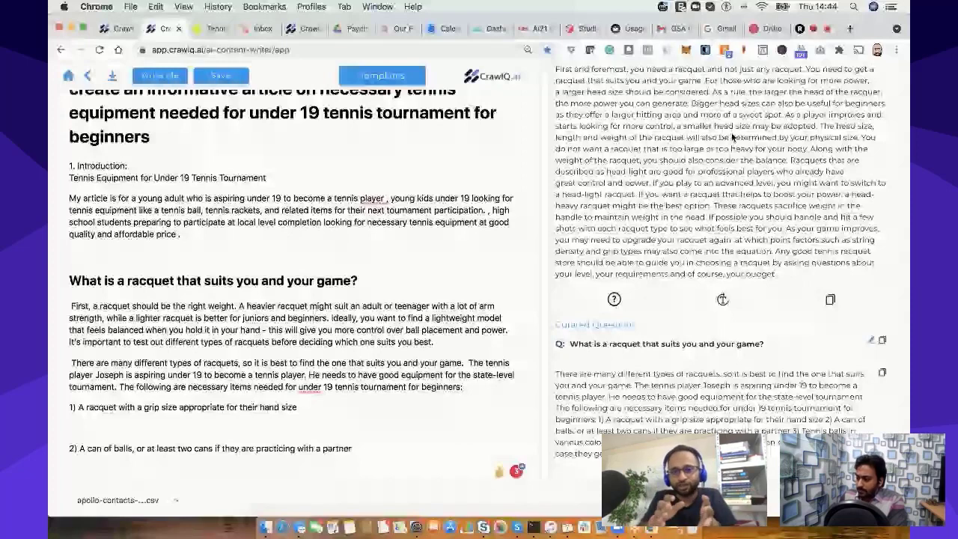
scroll(733, 137, up, 3)
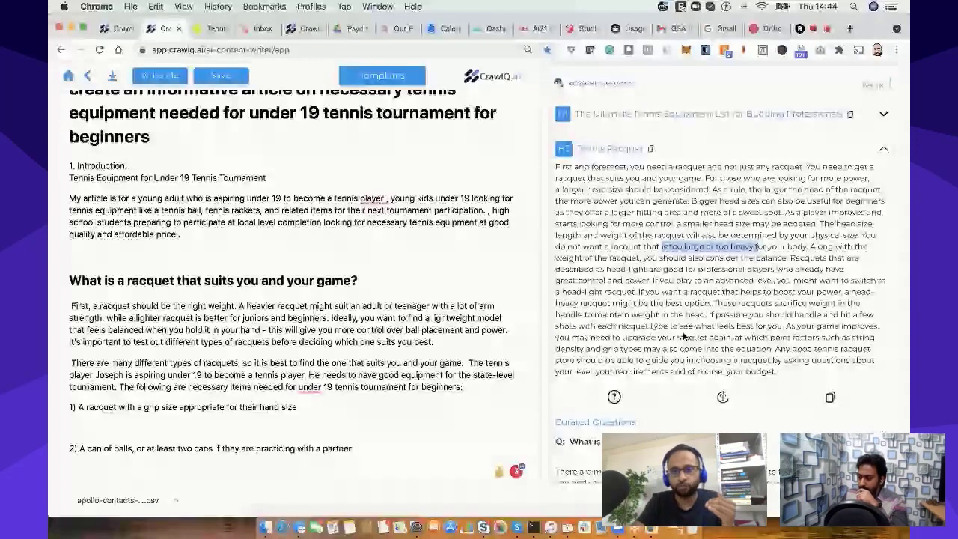
scroll(684, 338, down, 5)
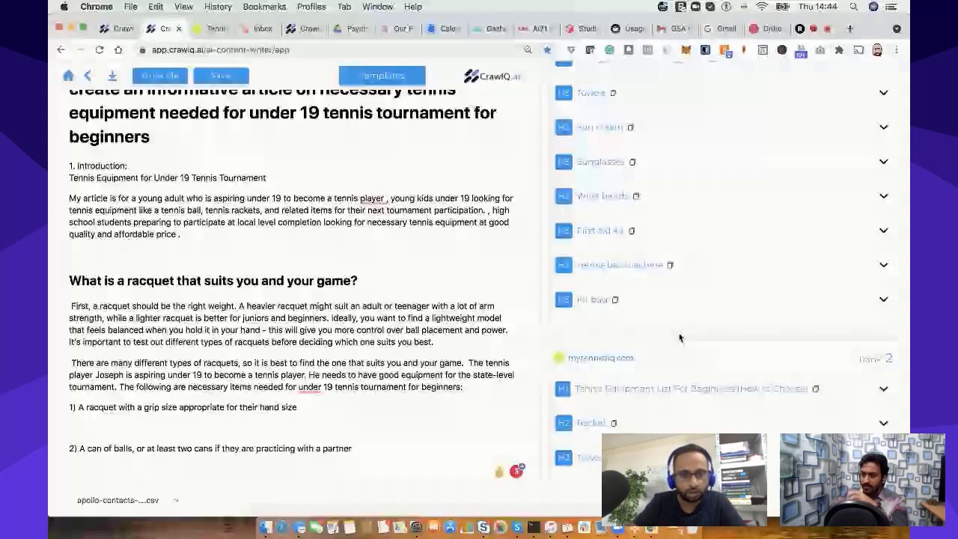
- Insert the competitor headings "Tennis shoes", "Tennis clothes", "Tennis Ball" and "Tennis headgear" as separate lines below item 4) in the article
scroll(679, 337, up, 5)
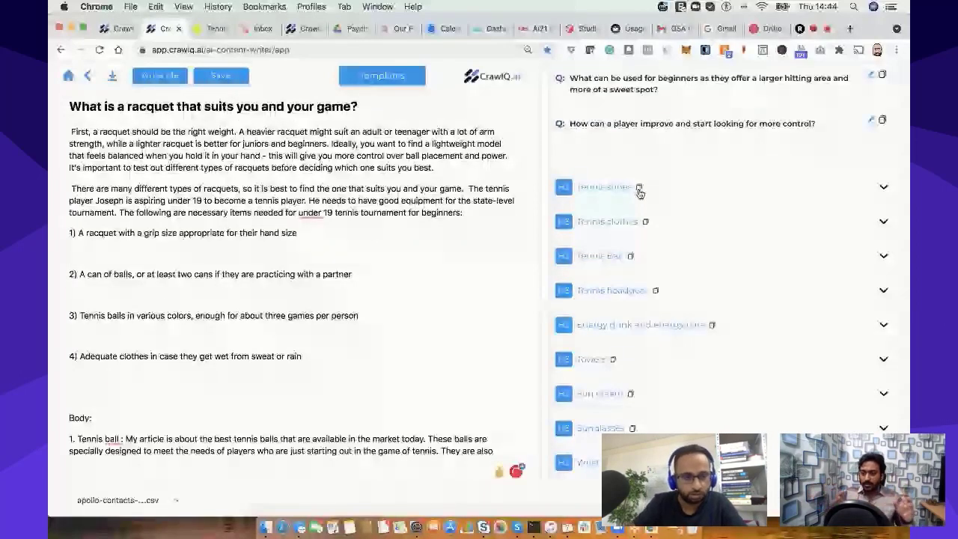
click(639, 188)
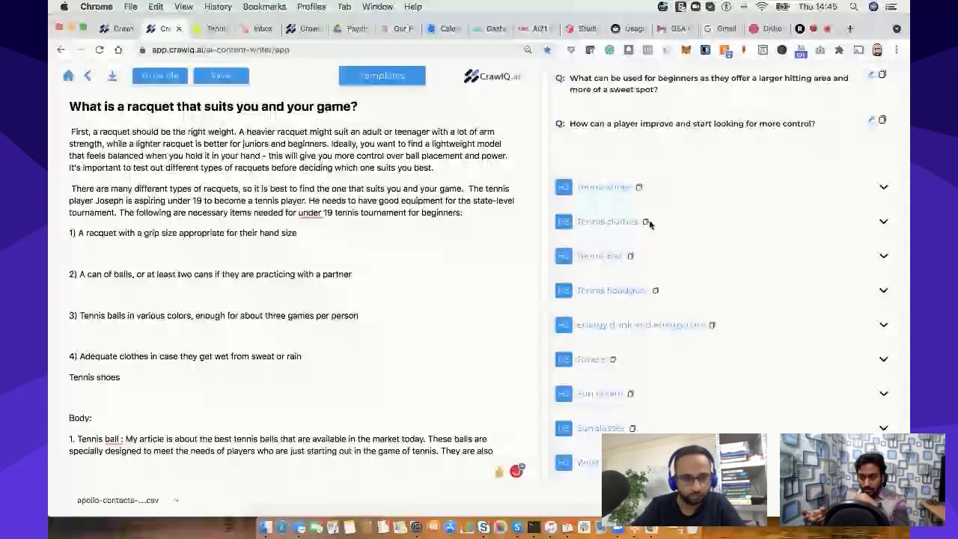
click(646, 222)
click(630, 256)
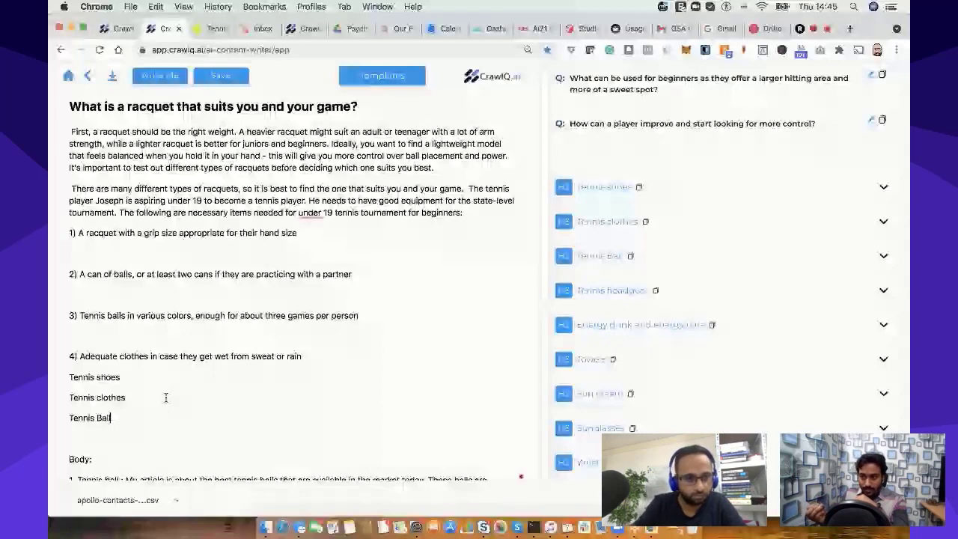
key(Return)
key(super+v)
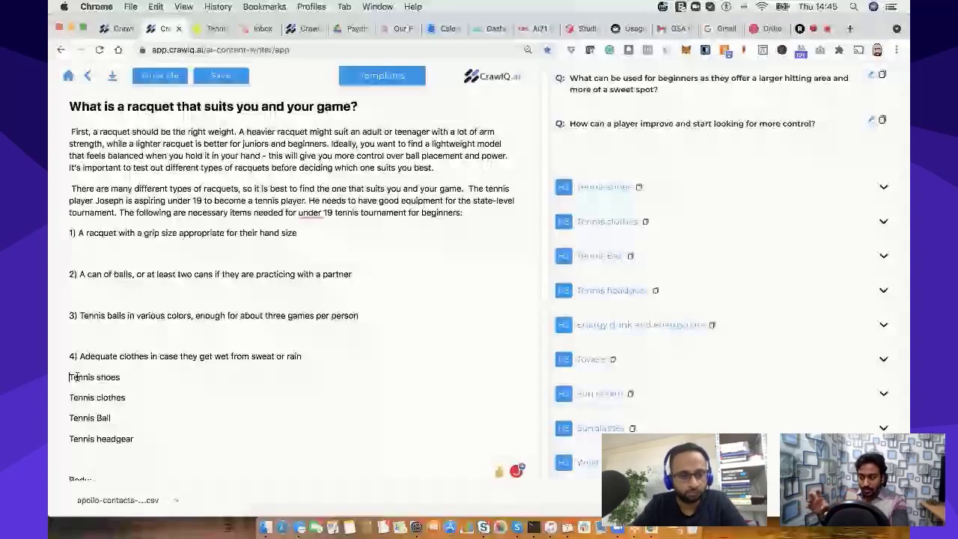
- Have Athena write a passage under the "Tennis shoes" line and make that line bold
drag(75, 377, 149, 379)
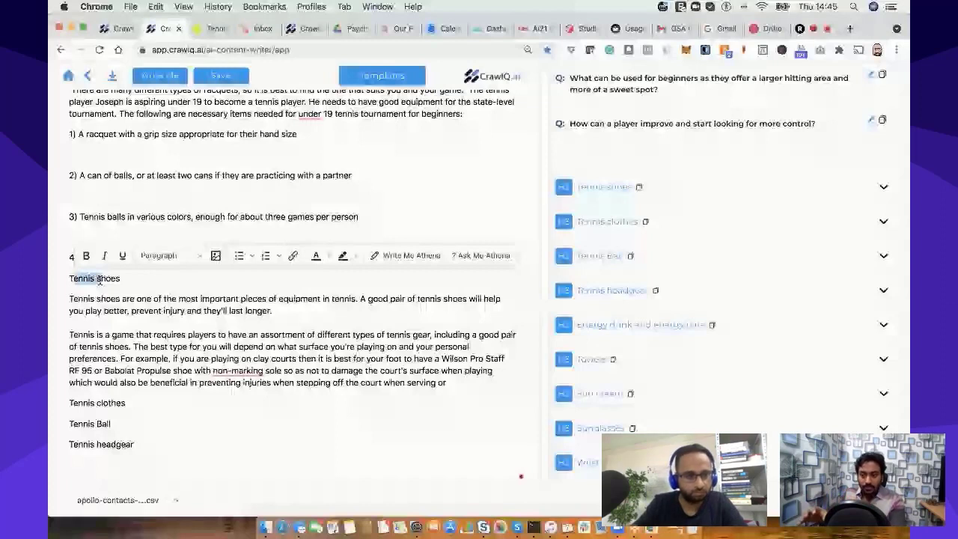
click(69, 408)
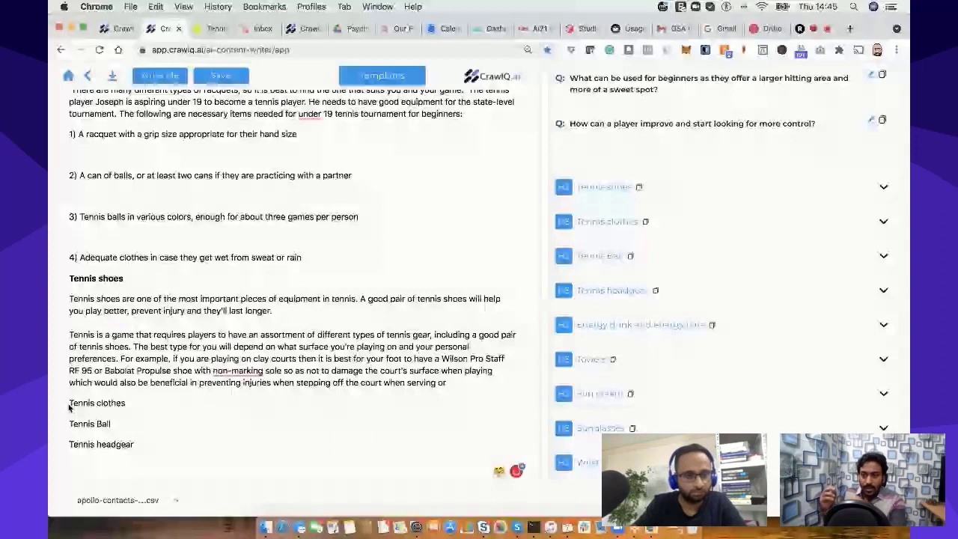
- Have Athena write text for the "Tennis clothes" line directly below it
triple_click(83, 405)
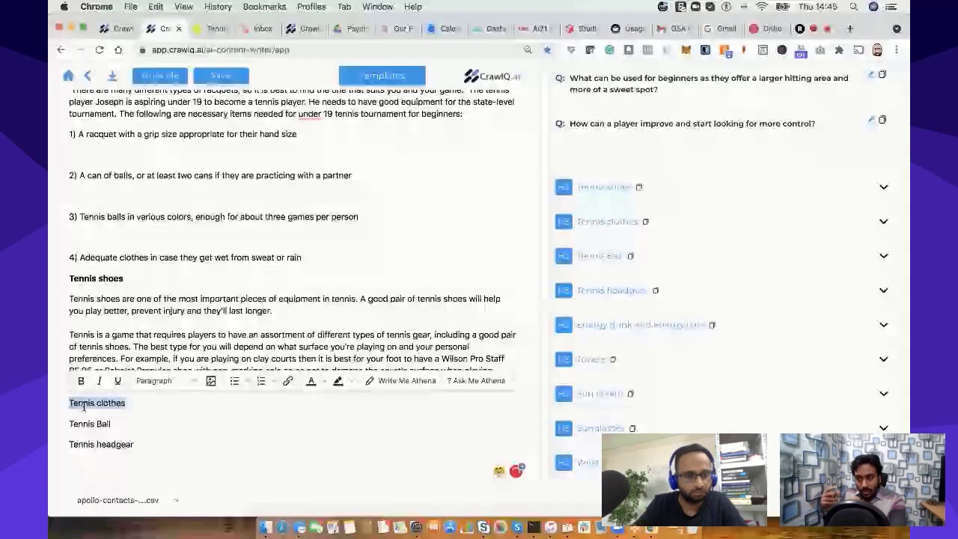
key(Right)
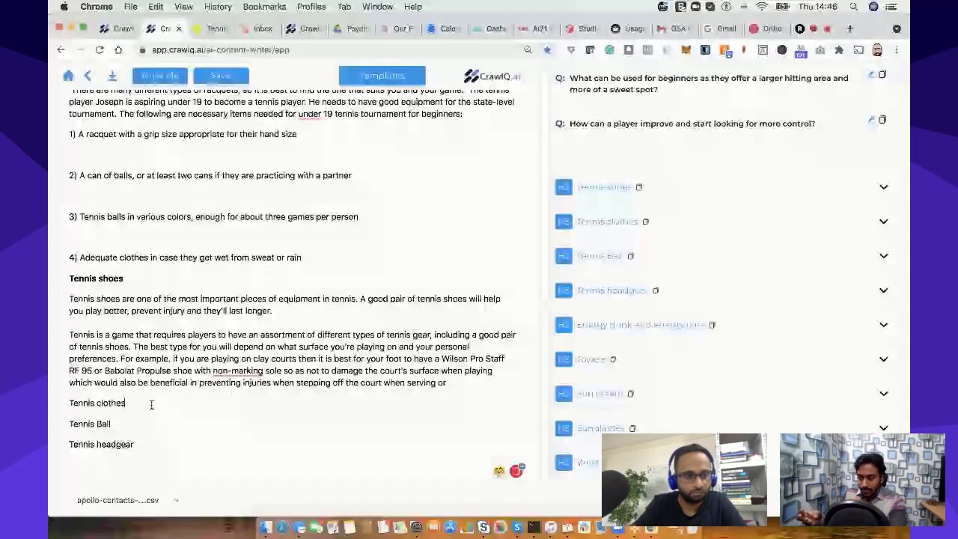
drag(70, 404, 142, 405)
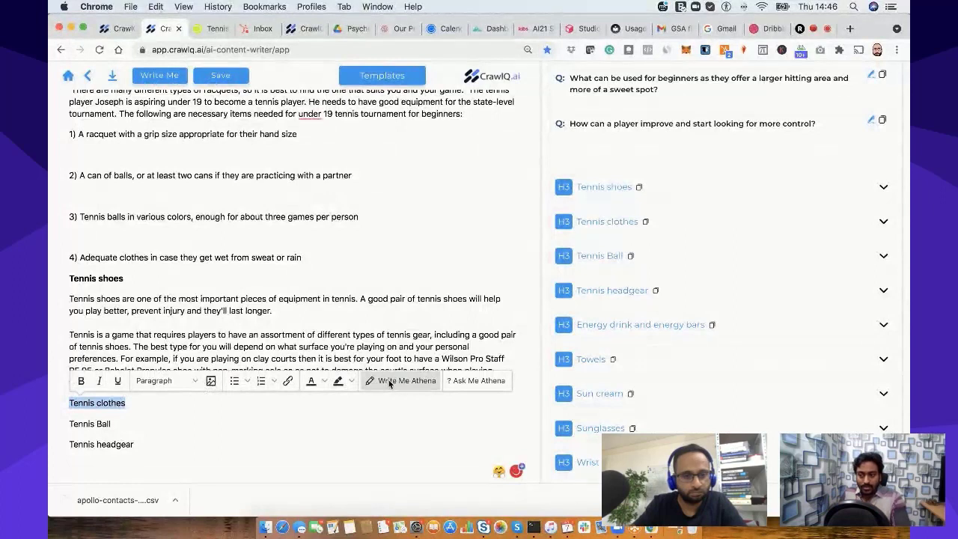
click(390, 383)
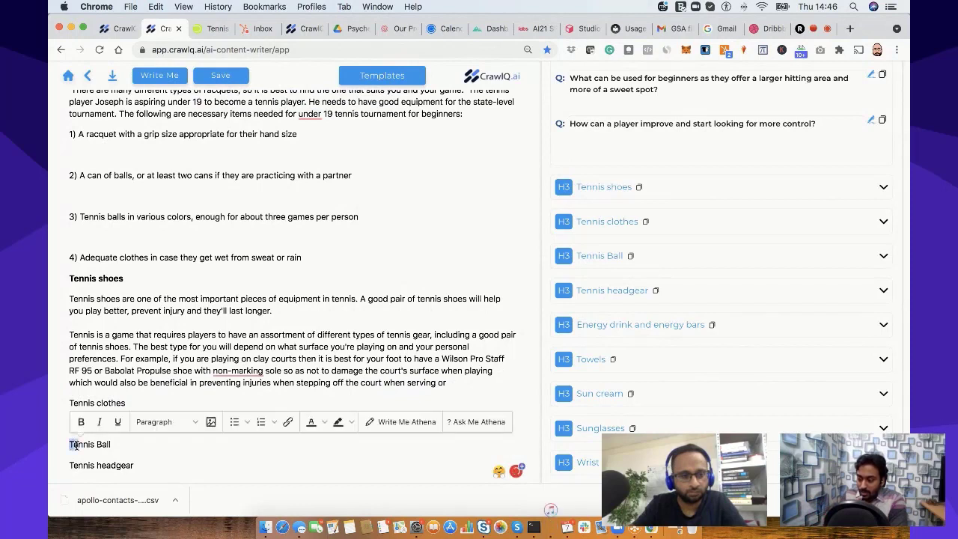
- Have Athena write a passage under "Tennis Ball" and delete the repeated "Tennis Ball" title from the generated text
drag(71, 445, 139, 444)
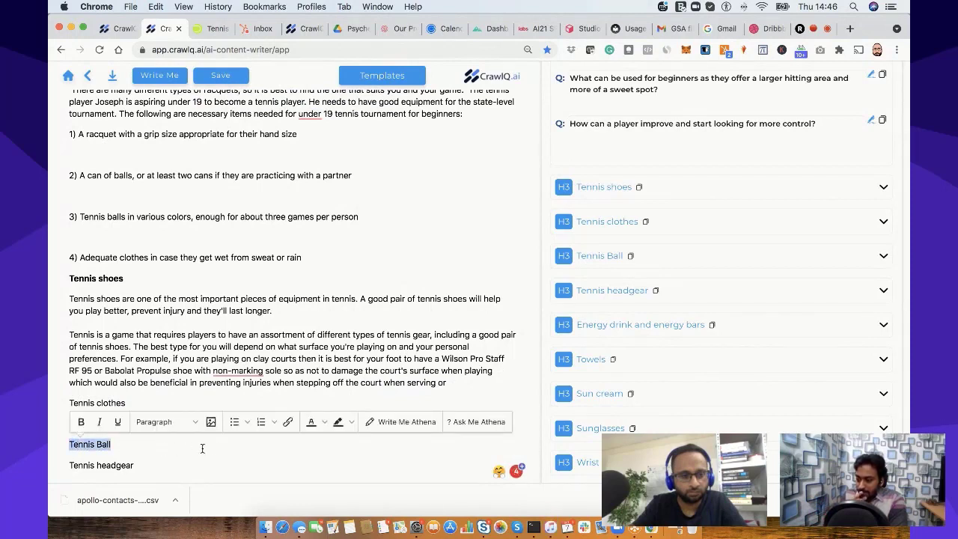
click(383, 422)
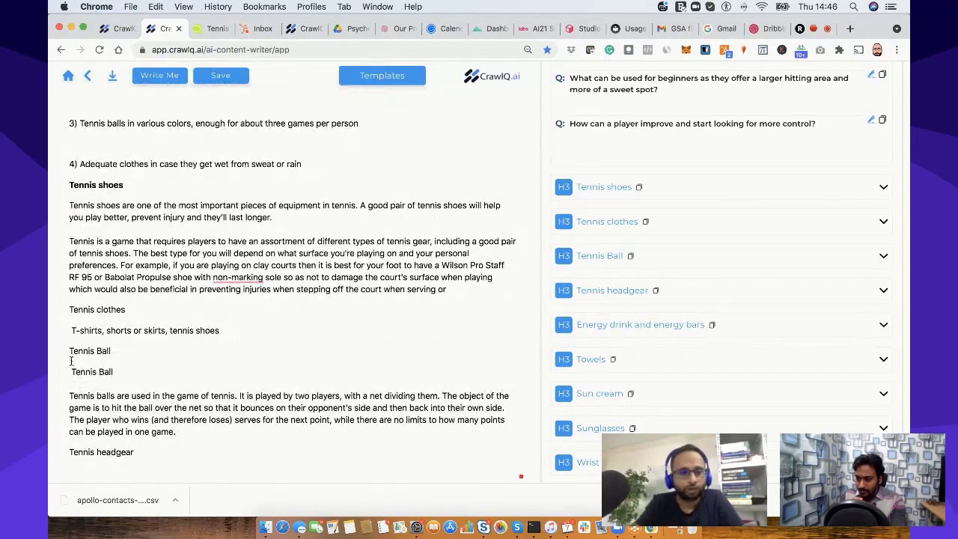
drag(70, 371, 124, 374)
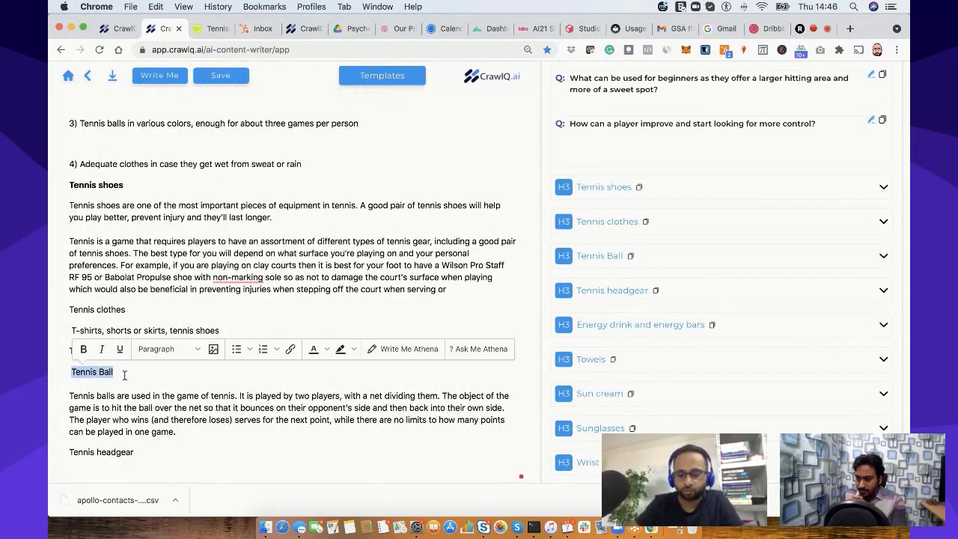
key(BackSpace)
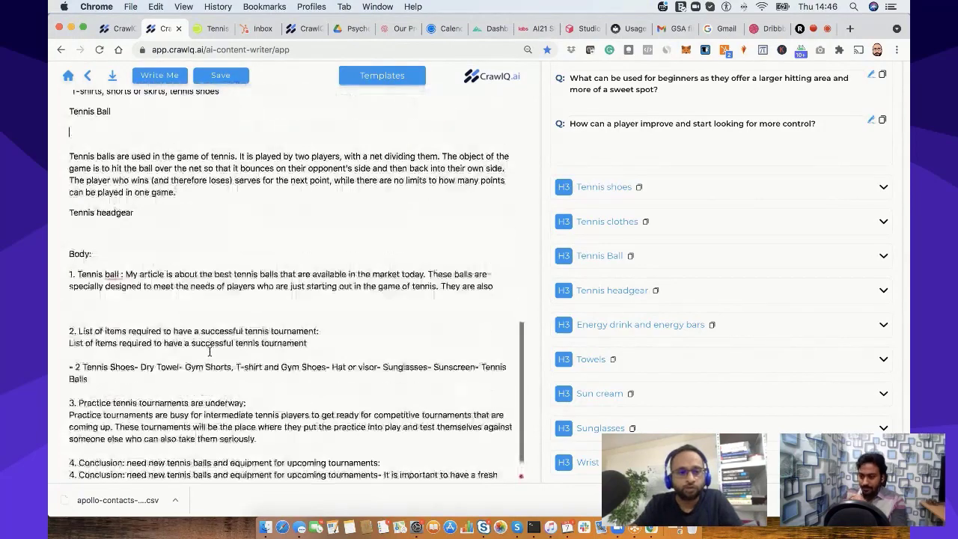
- Correct the grammar in the Tennis shoes passage so it reads "with a non-marking sole"
scroll(301, 314, up, 4)
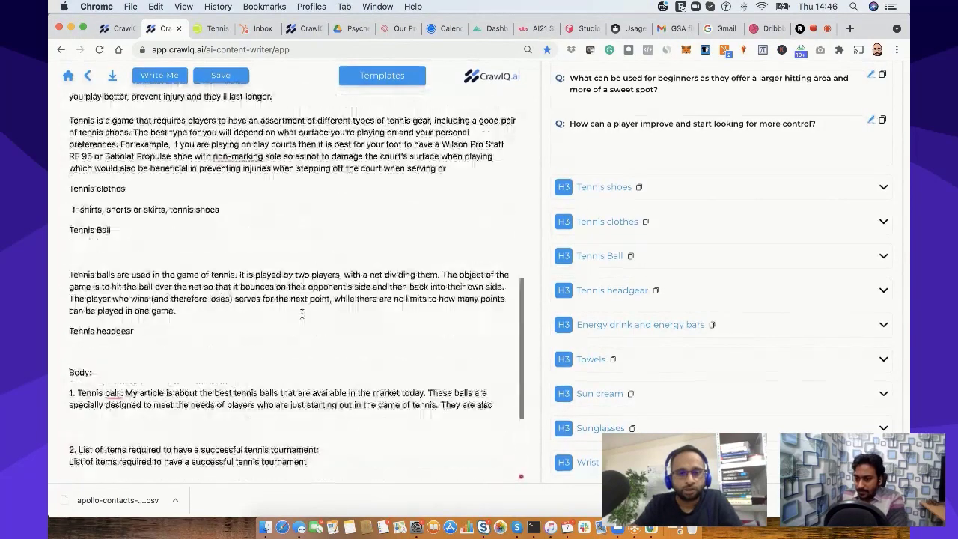
scroll(301, 314, up, 8)
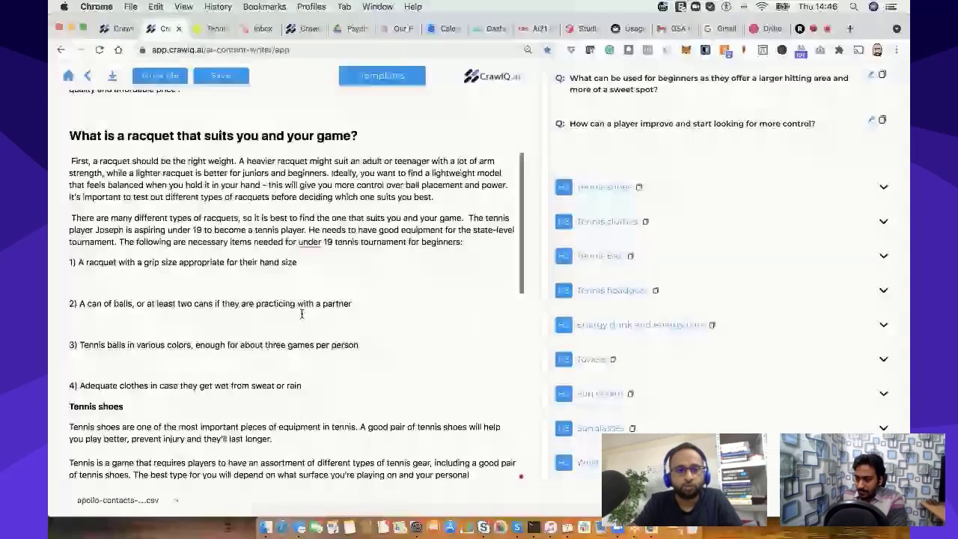
scroll(302, 314, down, 3)
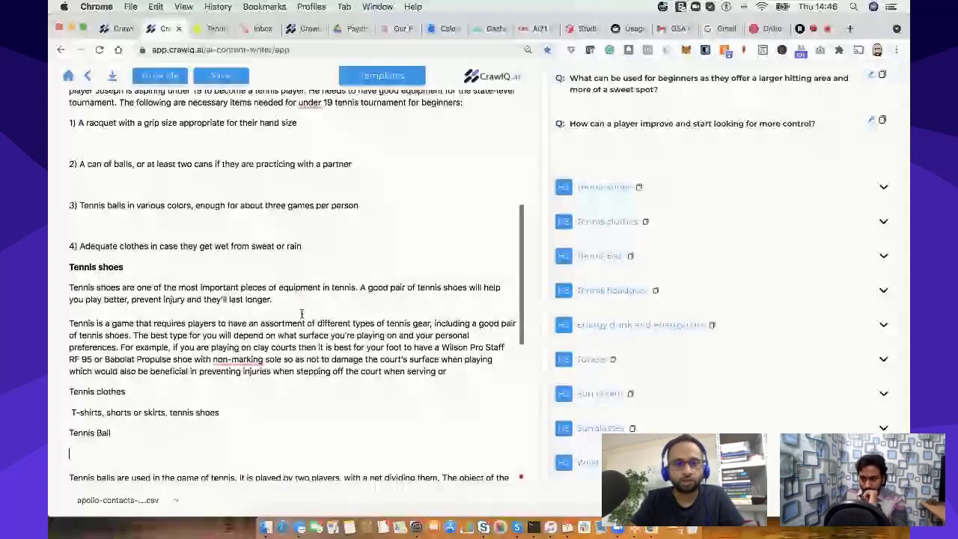
scroll(302, 314, down, 2)
mouse_move(238, 282)
click(245, 310)
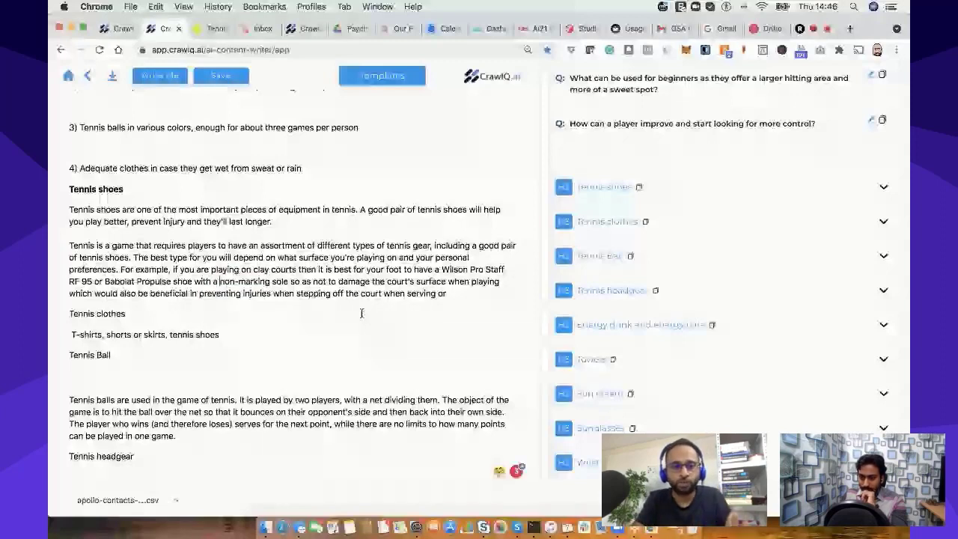
- Add an empty paragraph at the end of the article, after the conclusion's last sentence
scroll(252, 333, down, 5)
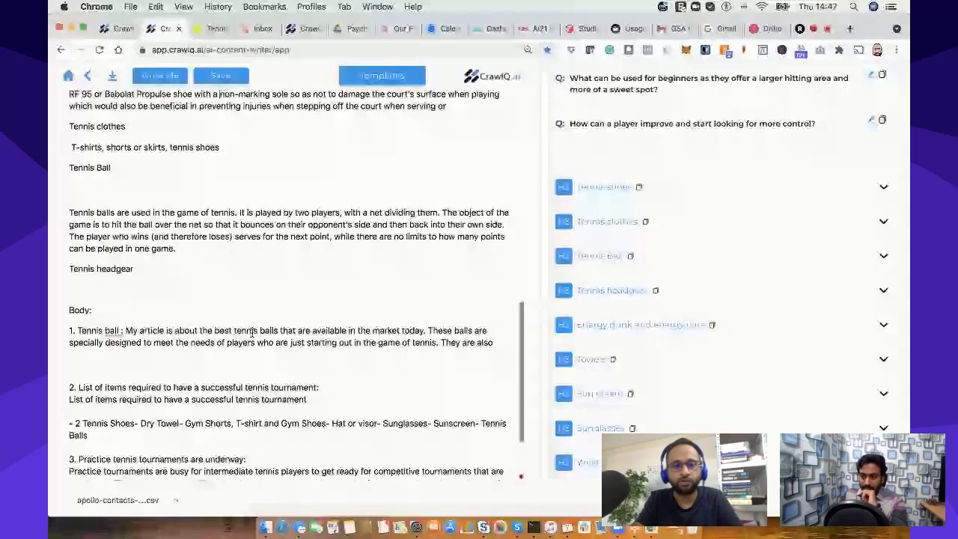
scroll(287, 280, down, 3)
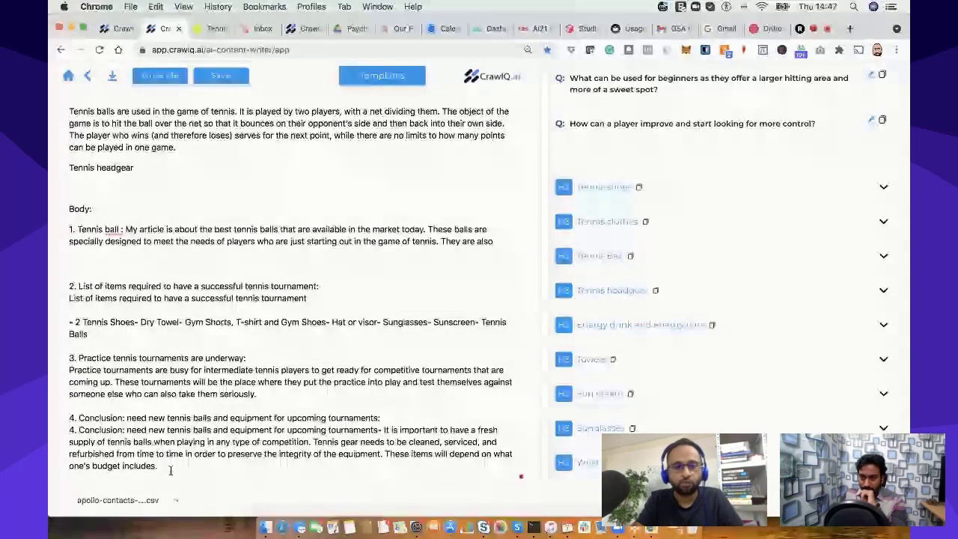
click(169, 470)
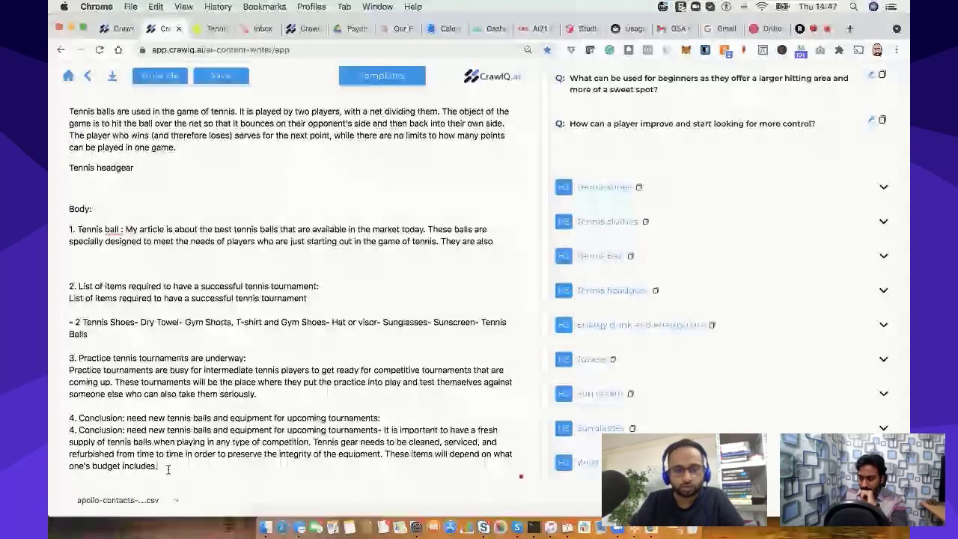
key(Return)
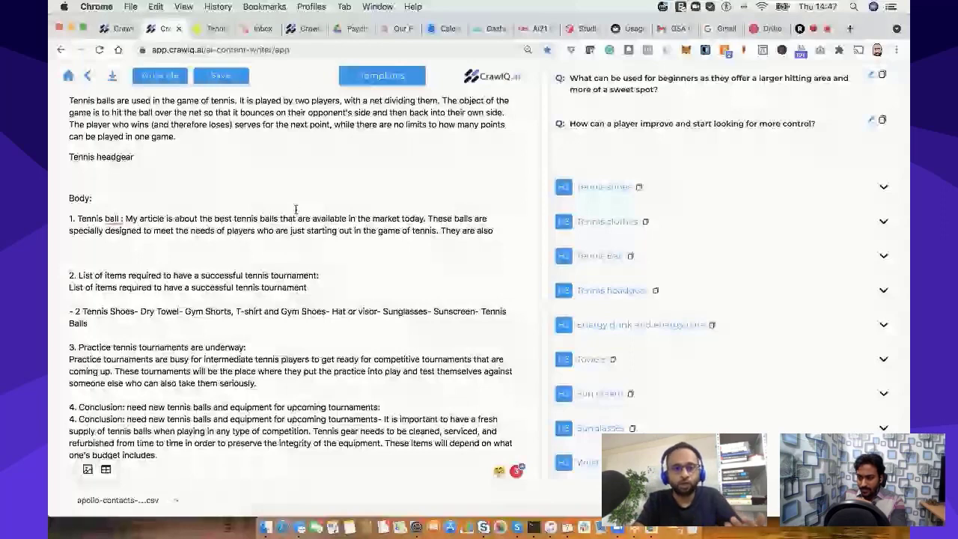
- Open CrawlQ's Blogs Template collection in Notion and look through the available blog, sales, FAQ, landing page and social media templates
click(384, 75)
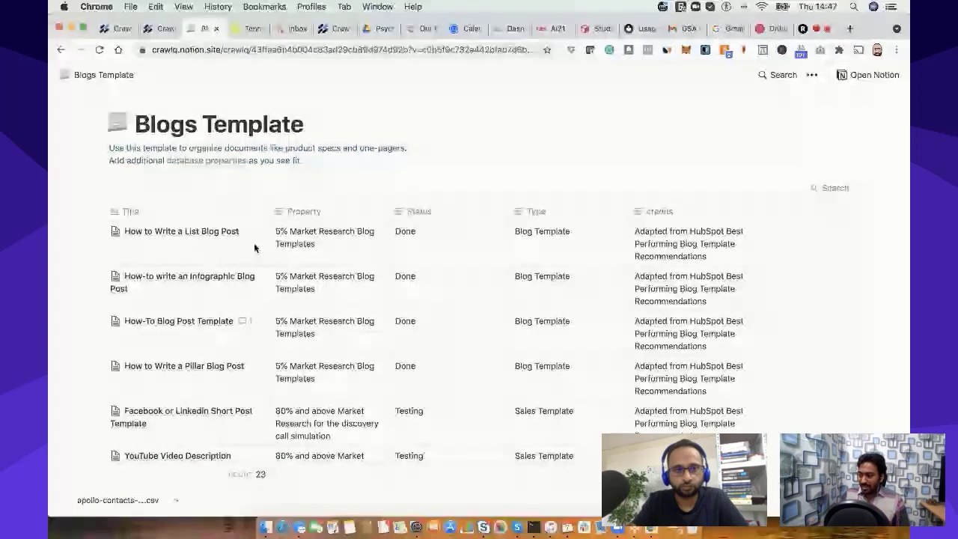
scroll(89, 362, down, 3)
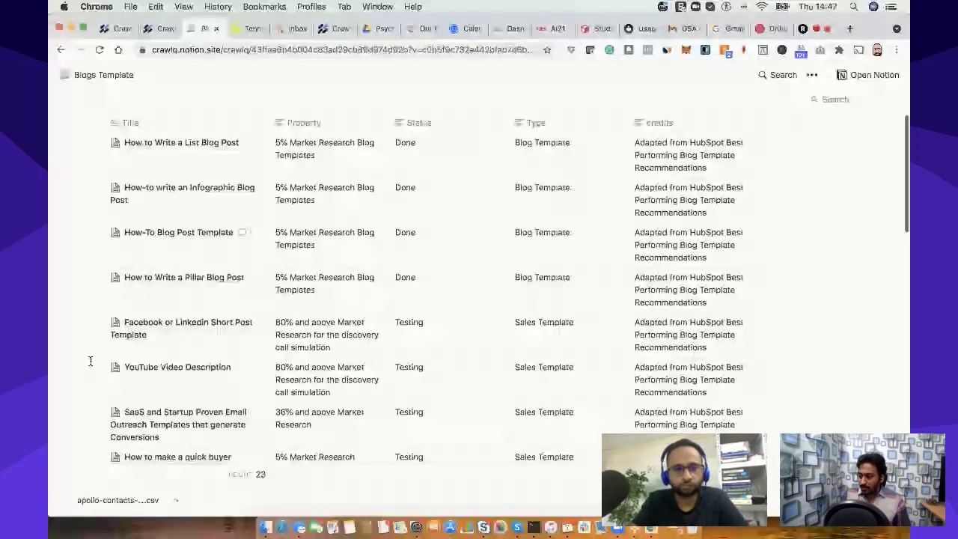
scroll(90, 361, up, 1)
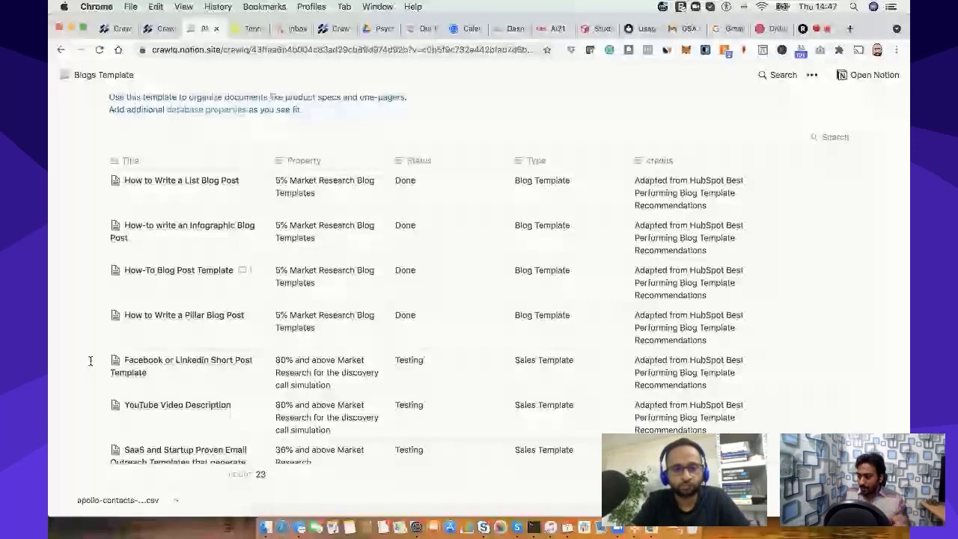
scroll(90, 362, down, 1)
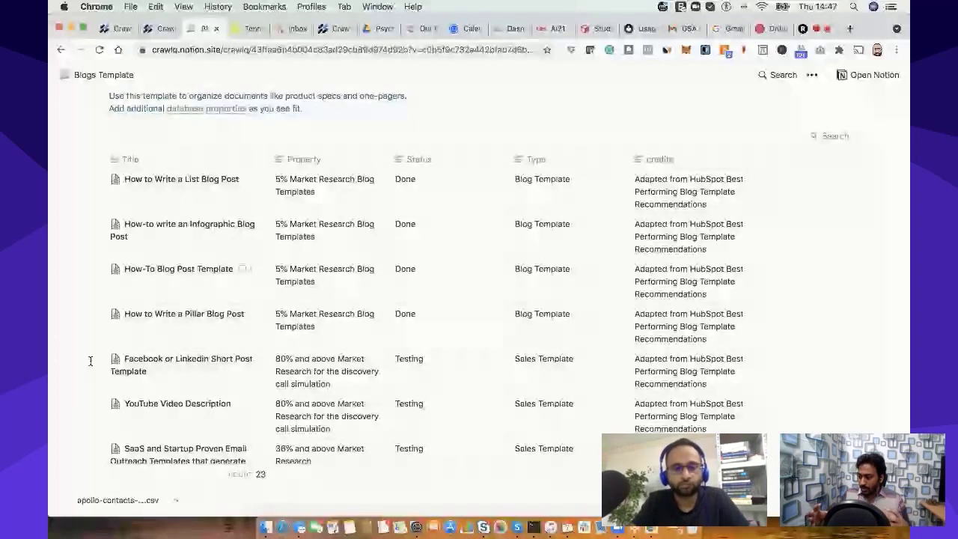
scroll(90, 362, down, 1)
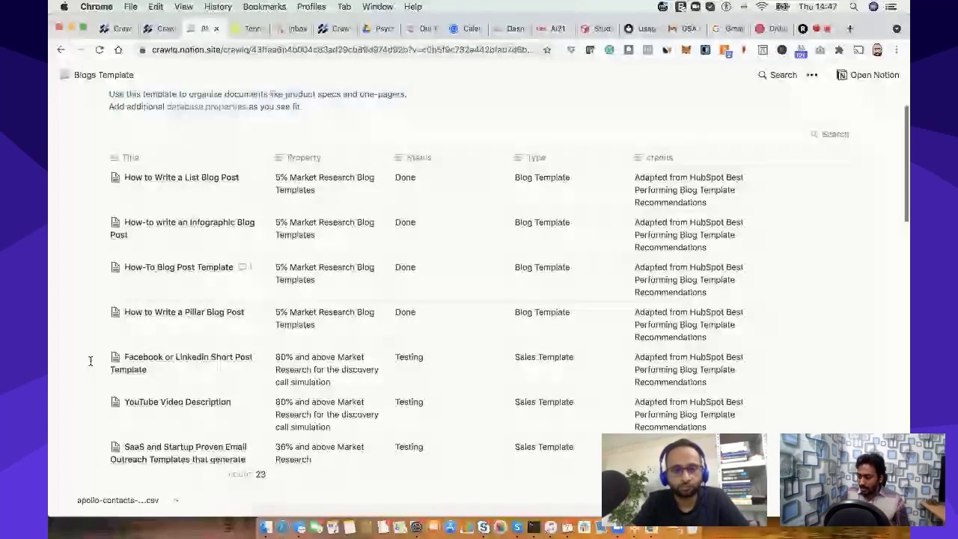
scroll(90, 362, down, 1)
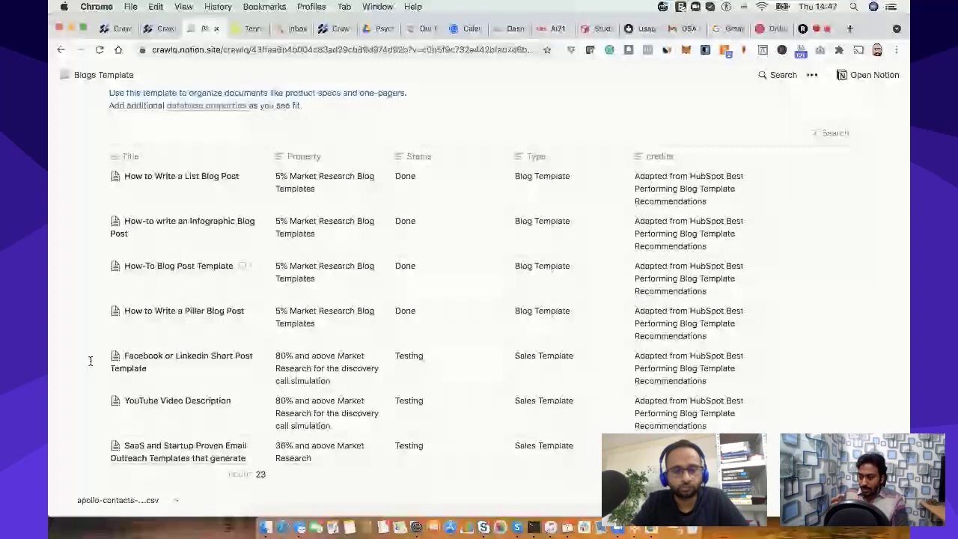
scroll(89, 361, up, 1)
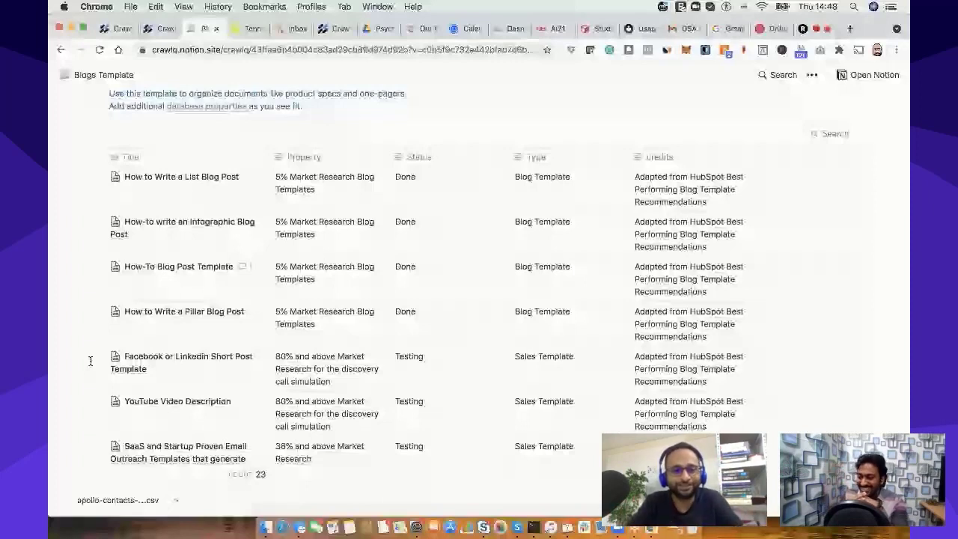
scroll(127, 336, up, 2)
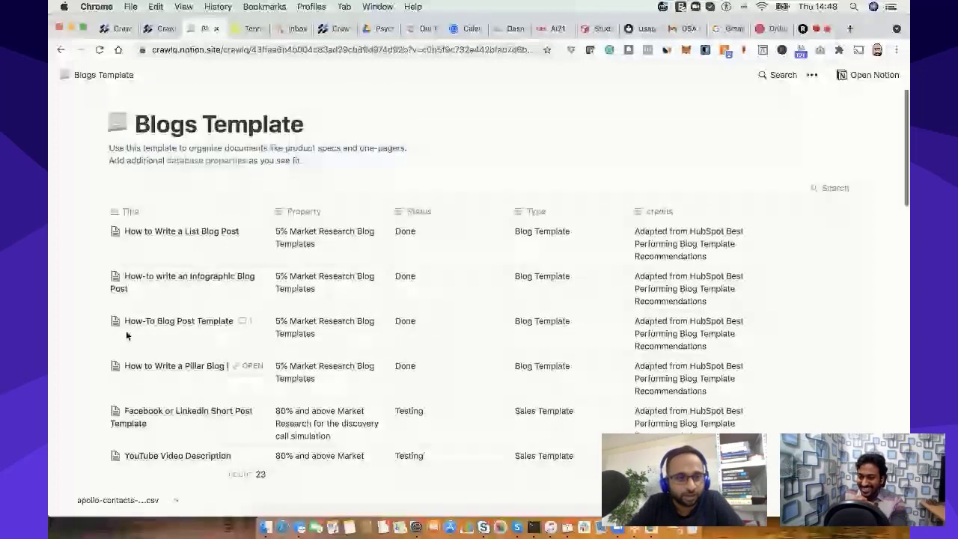
scroll(126, 336, down, 3)
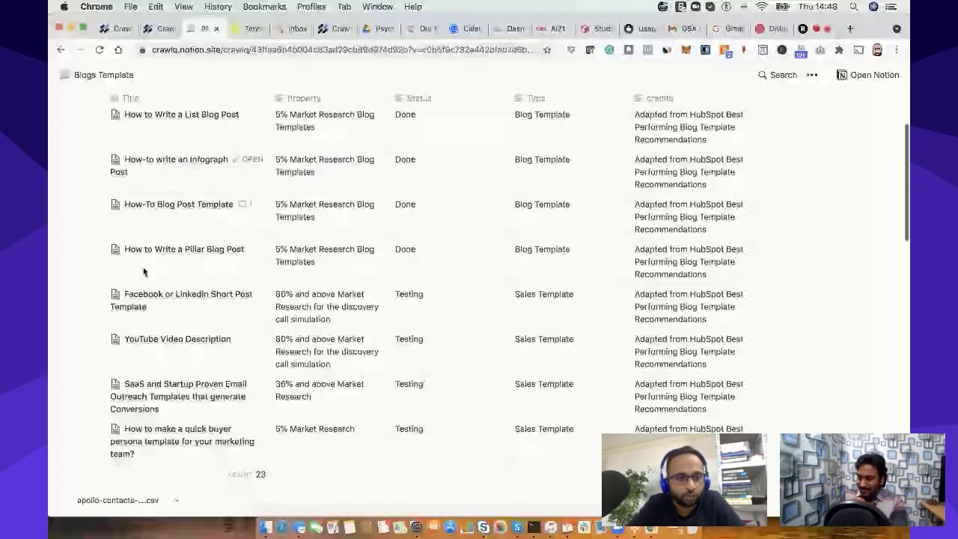
scroll(145, 272, down, 2)
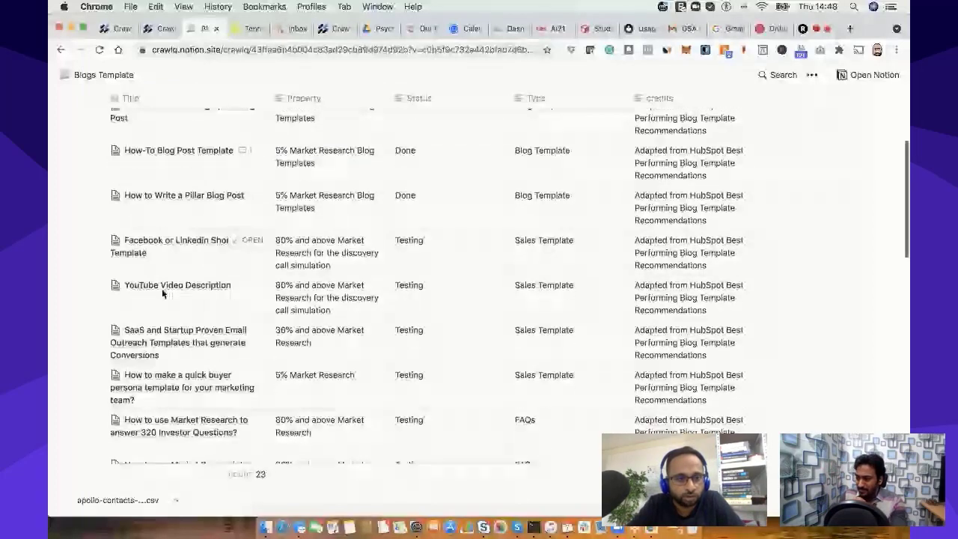
scroll(161, 292, down, 3)
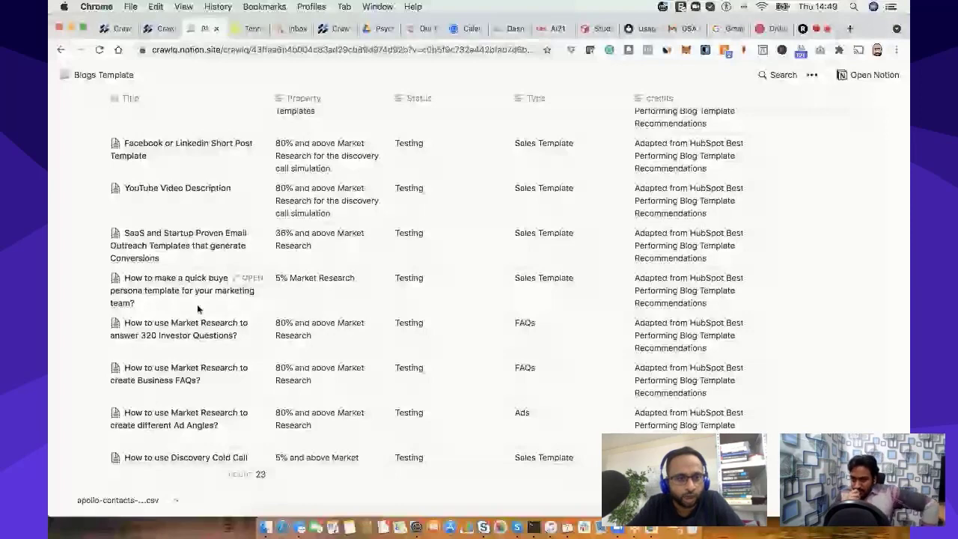
scroll(197, 308, down, 3)
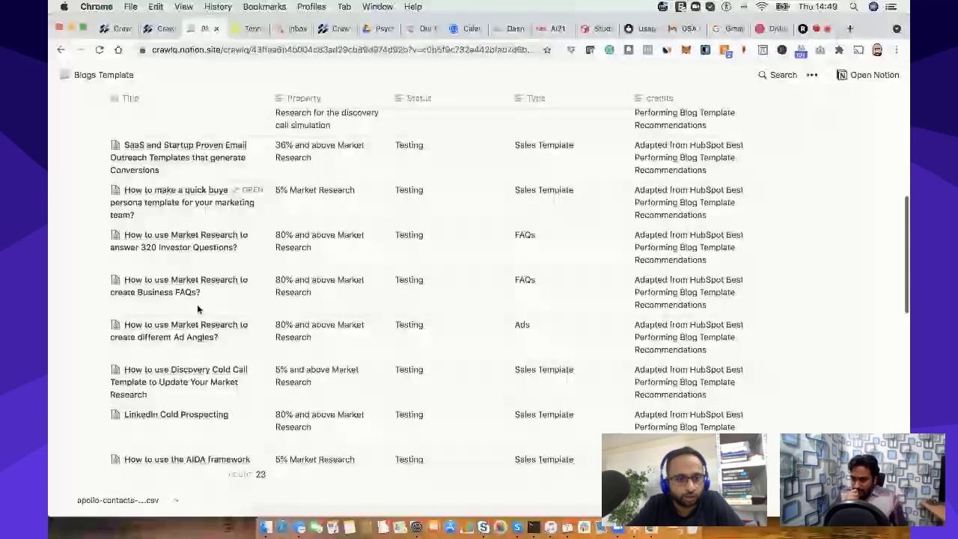
scroll(197, 304, down, 5)
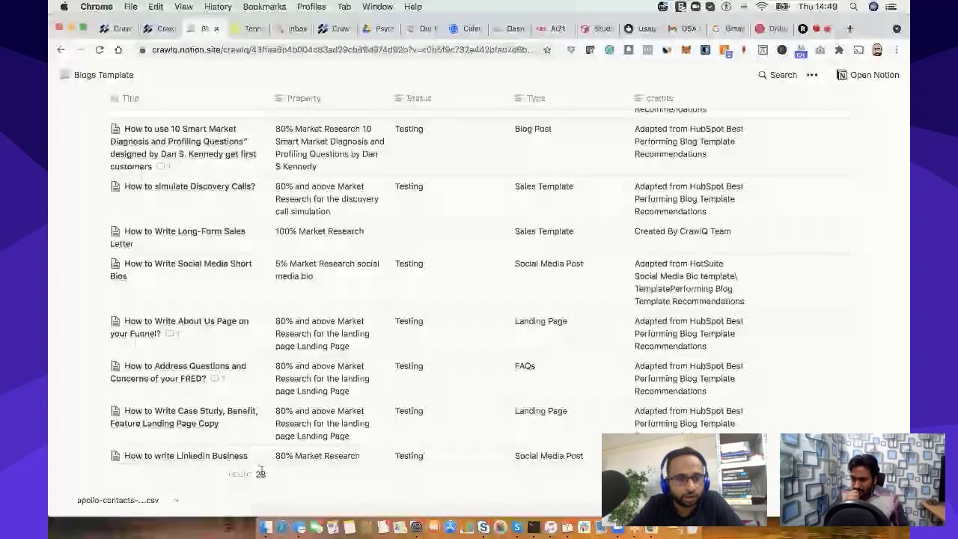
- Open the How-To Blog Post Template from the Blogs Template collection and read its instructions for use inside CrawlQ
scroll(240, 310, up, 10)
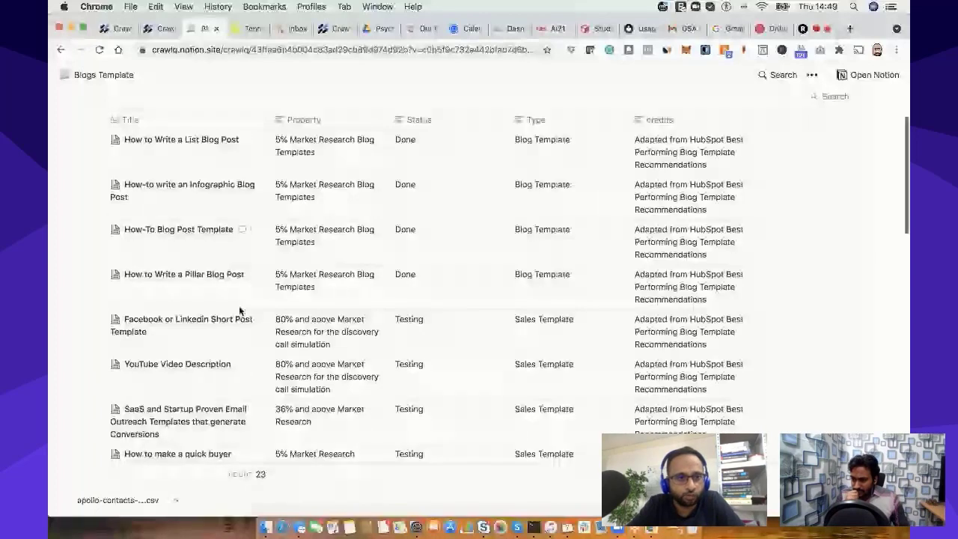
scroll(240, 310, up, 3)
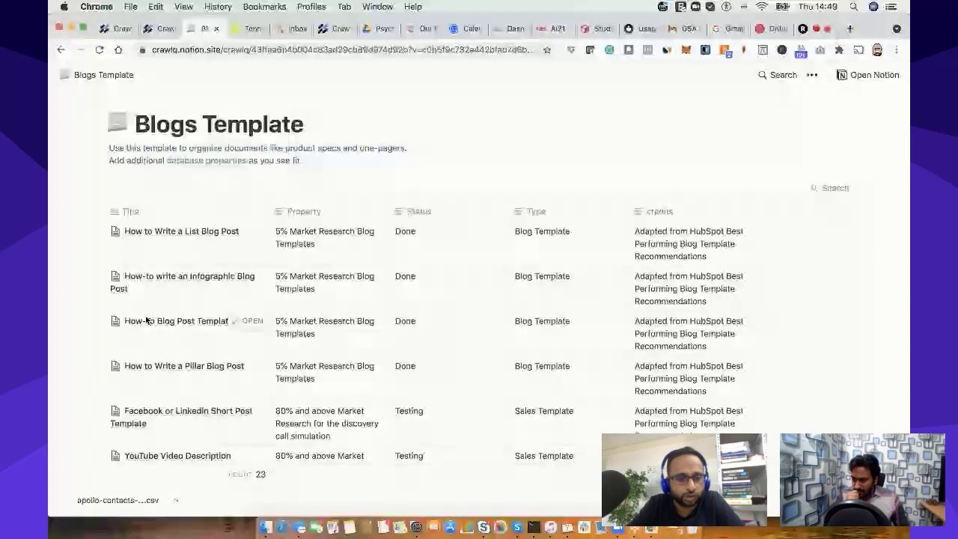
click(242, 323)
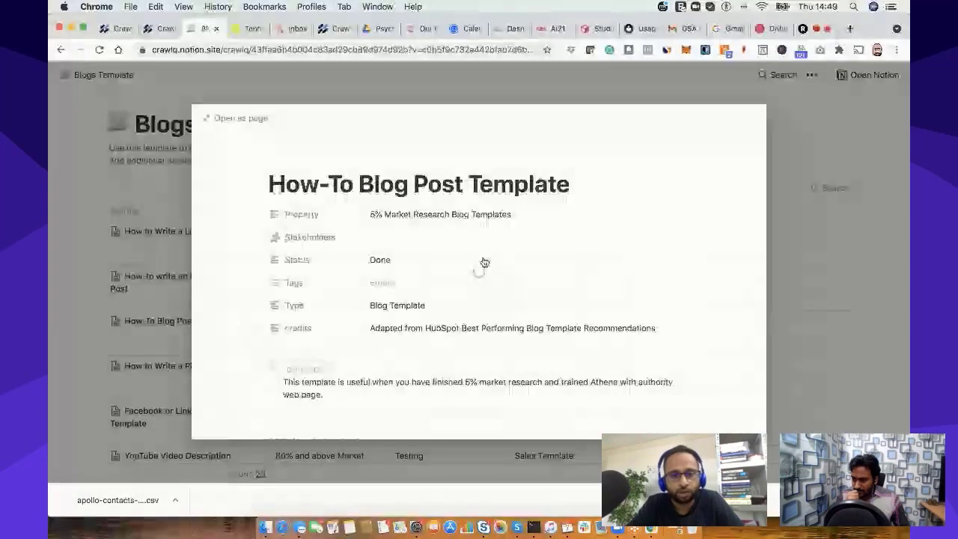
scroll(428, 272, down, 2)
scroll(430, 273, up, 2)
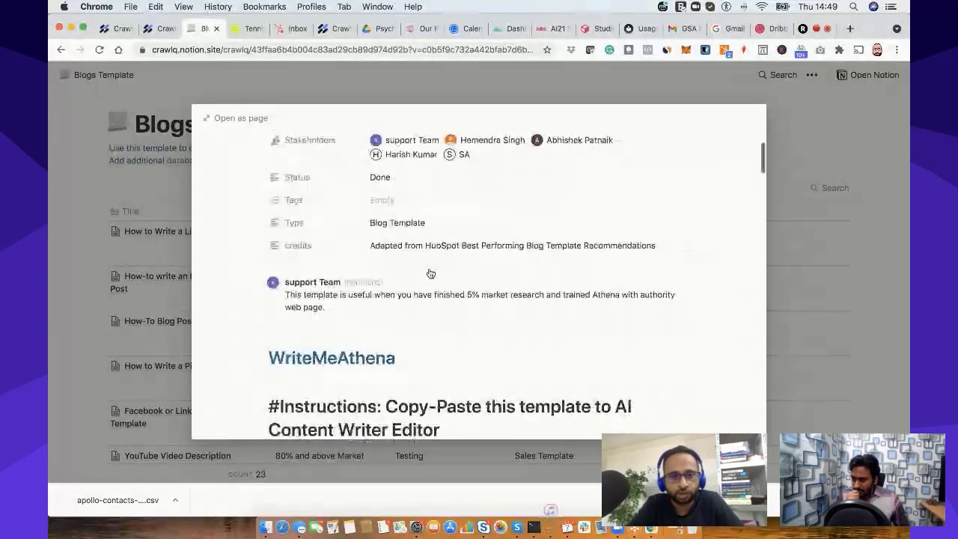
scroll(431, 273, down, 2)
scroll(430, 273, down, 1)
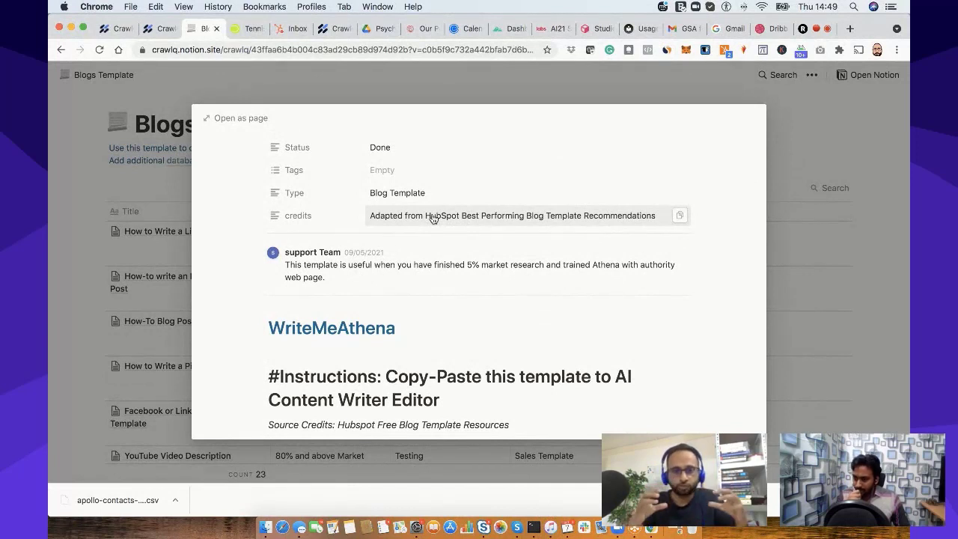
scroll(458, 307, down, 1)
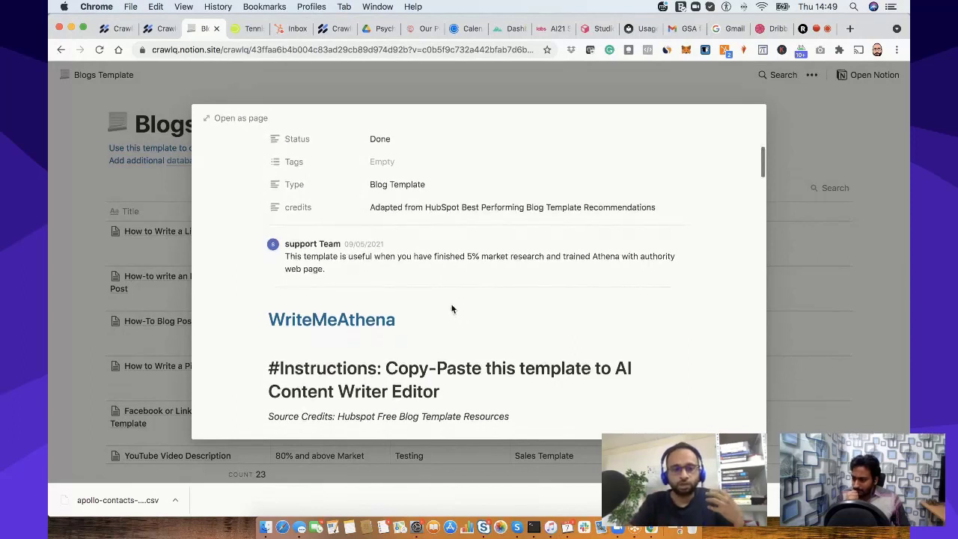
scroll(450, 256, down, 3)
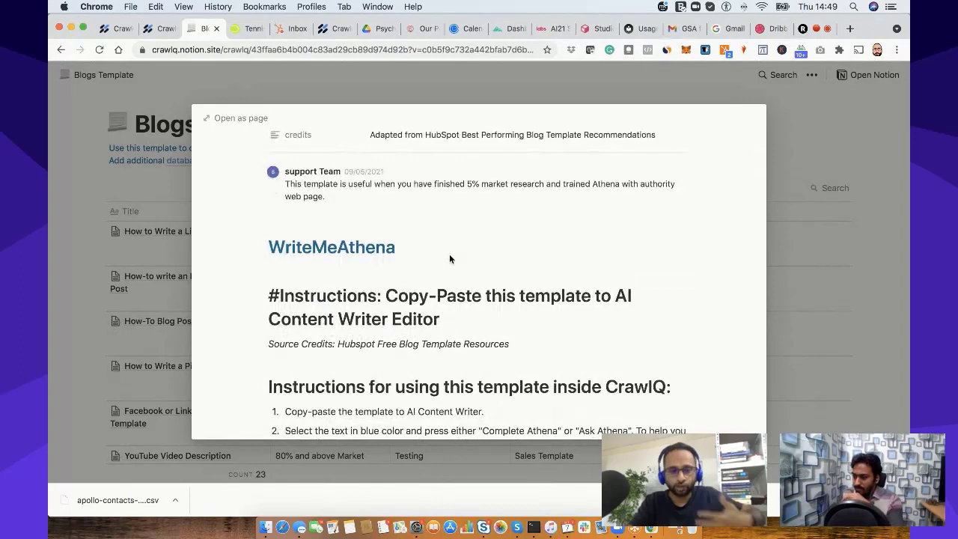
scroll(449, 257, down, 10)
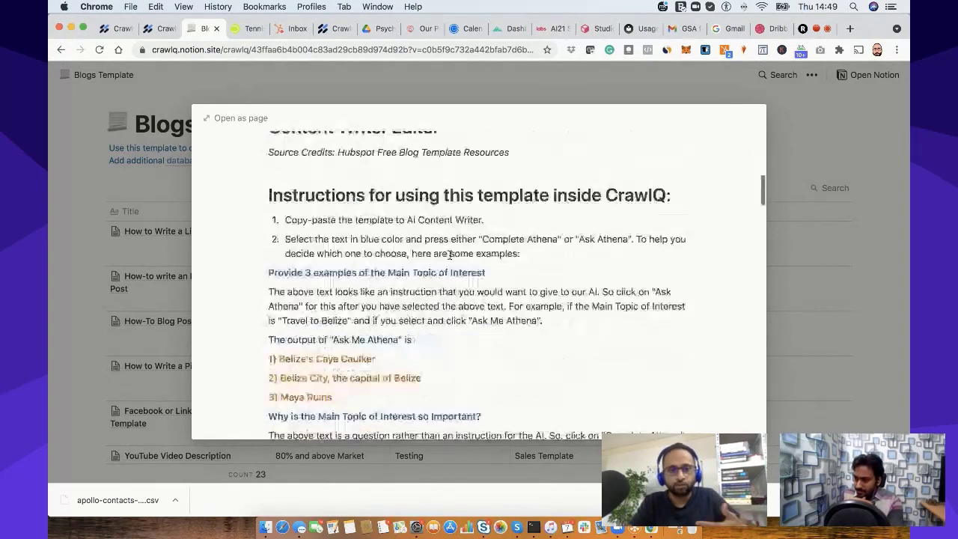
scroll(449, 256, down, 14)
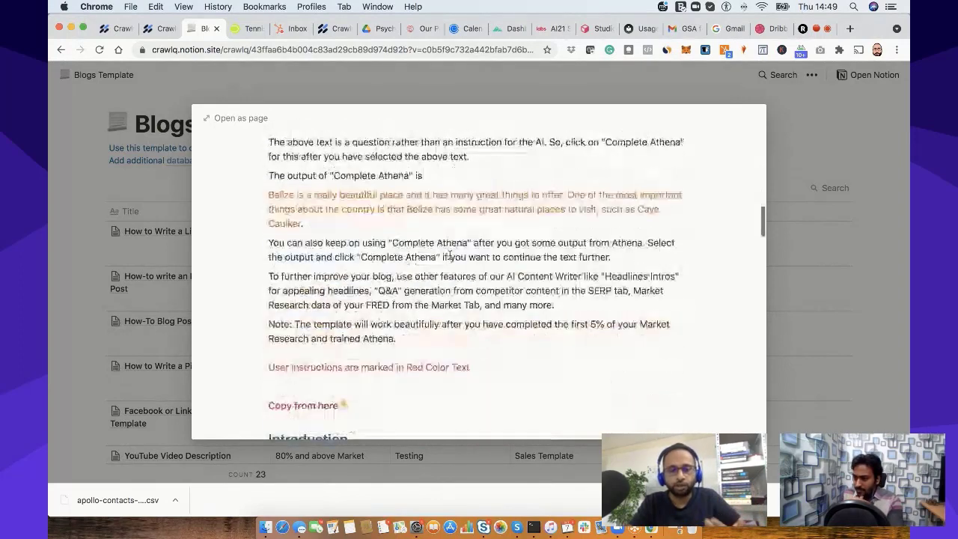
scroll(450, 259, down, 2)
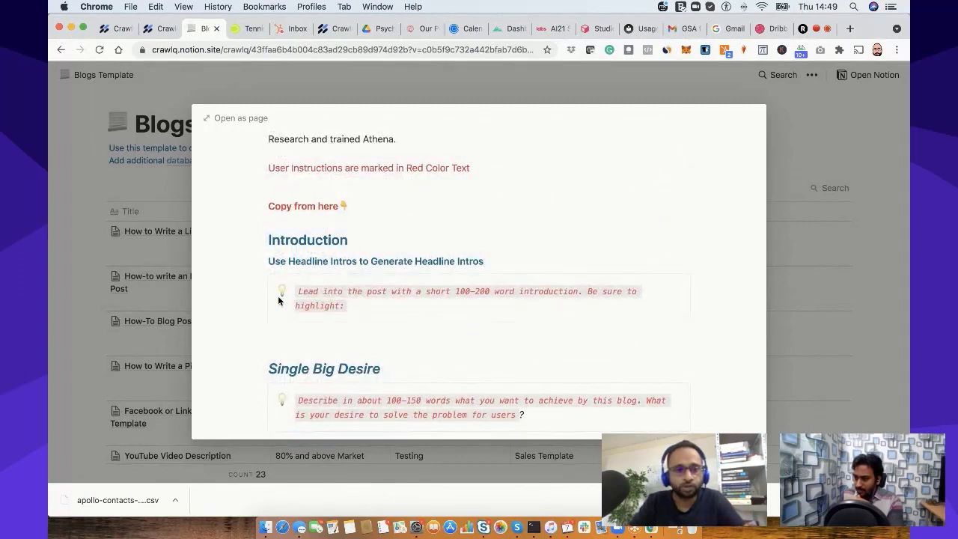
- Review the template's sections from Introduction, Single Big Desire and Main Topic of Interest down to the tips and reminders
scroll(277, 296, down, 2)
drag(271, 320, 402, 325)
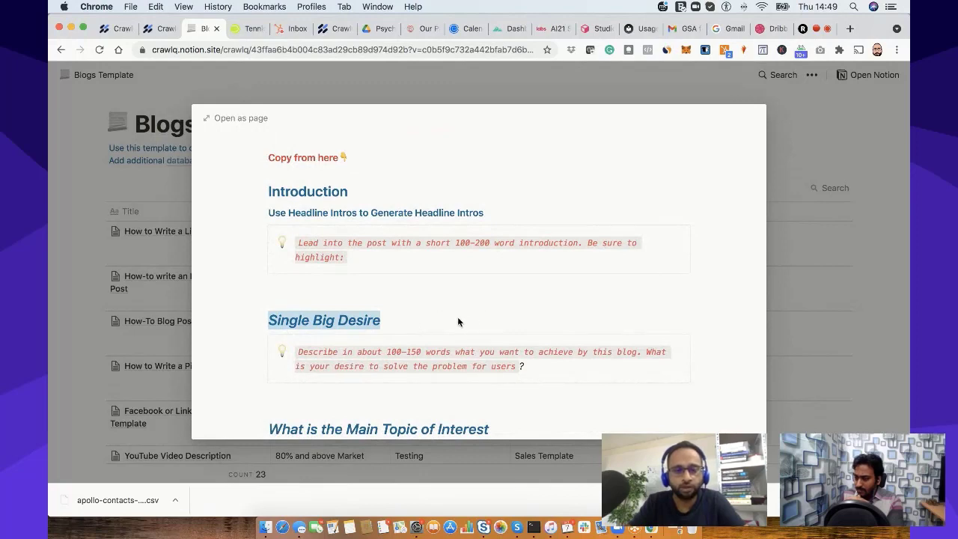
scroll(460, 322, down, 6)
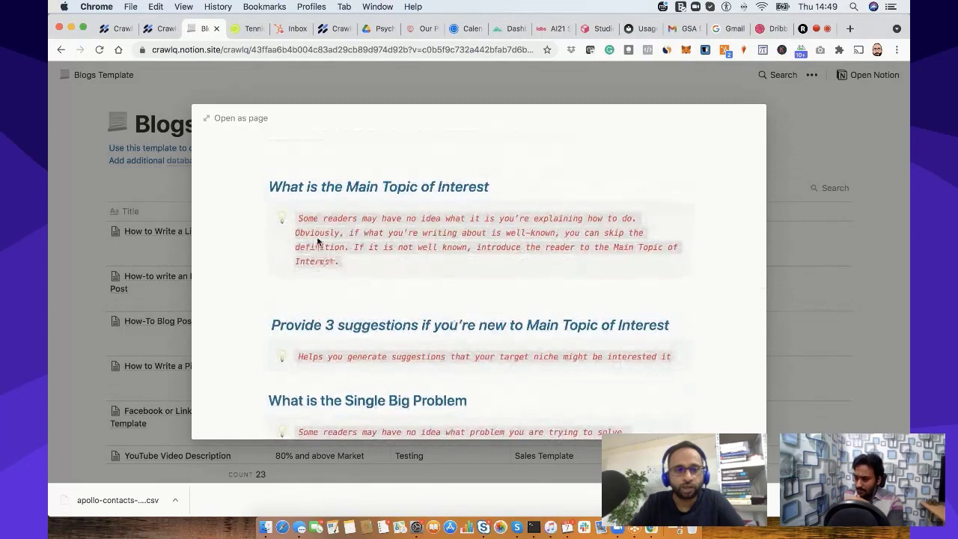
drag(269, 186, 488, 191)
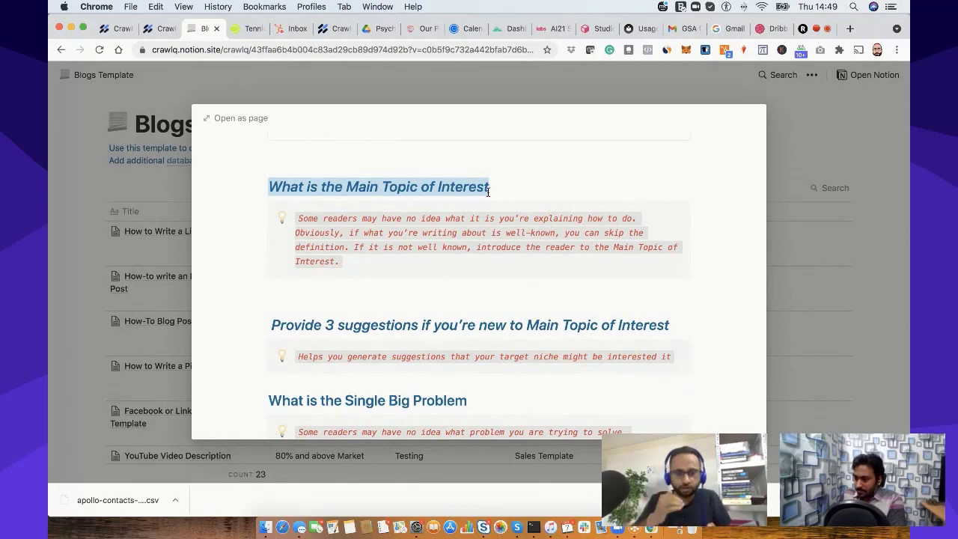
scroll(488, 193, down, 15)
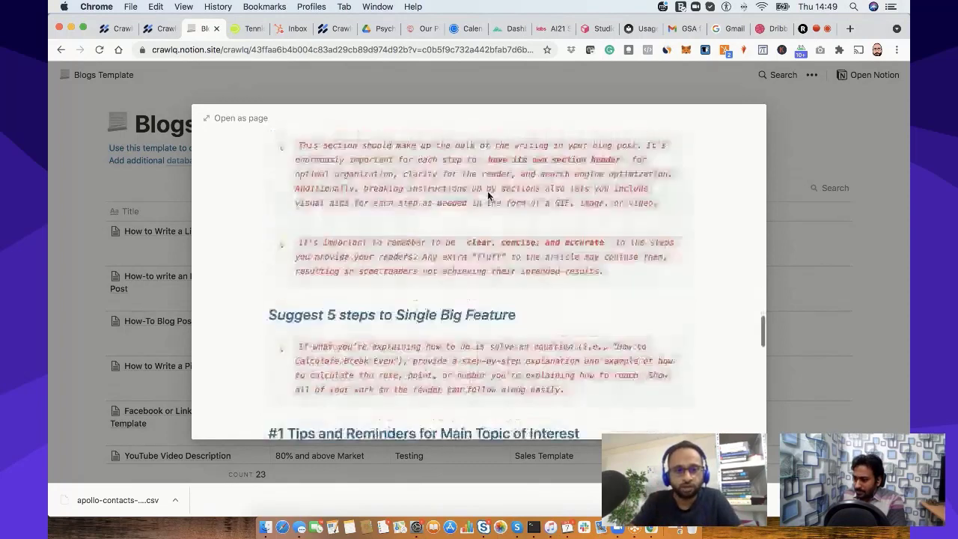
scroll(488, 195, down, 5)
- Copy the template from "Copy from here" through the publishing checklist and paste it at the end of the article in AI Content Writer
scroll(488, 192, up, 15)
scroll(487, 191, up, 15)
scroll(488, 195, down, 5)
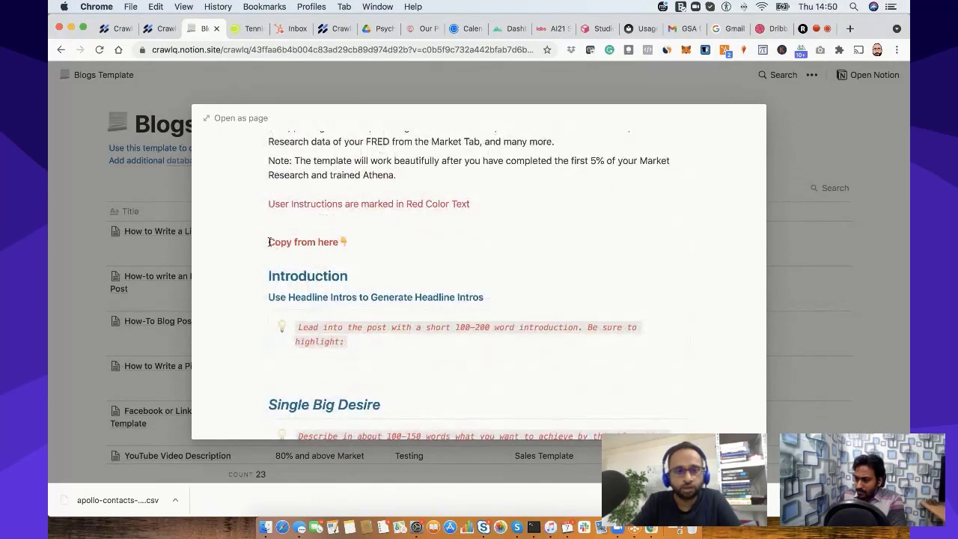
drag(268, 242, 512, 367)
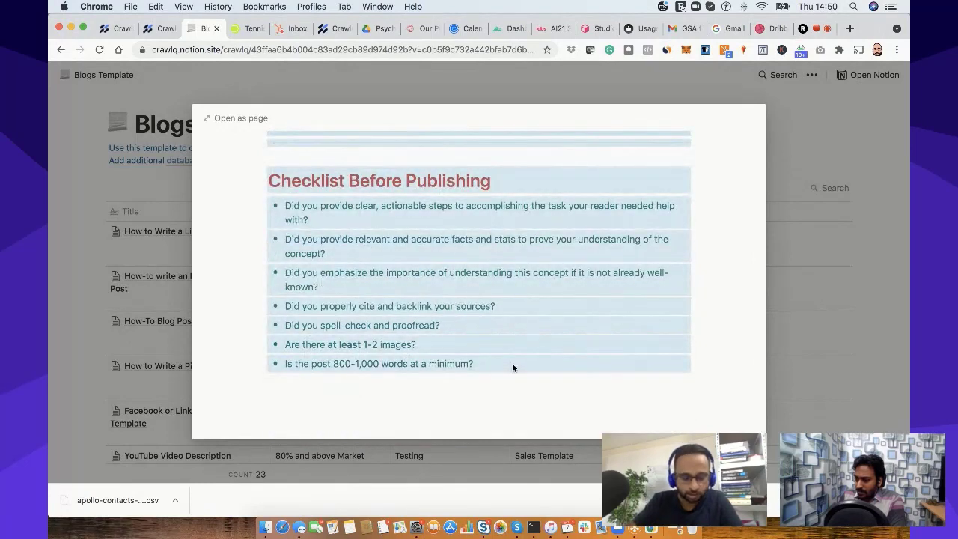
click(166, 30)
scroll(172, 276, down, 1)
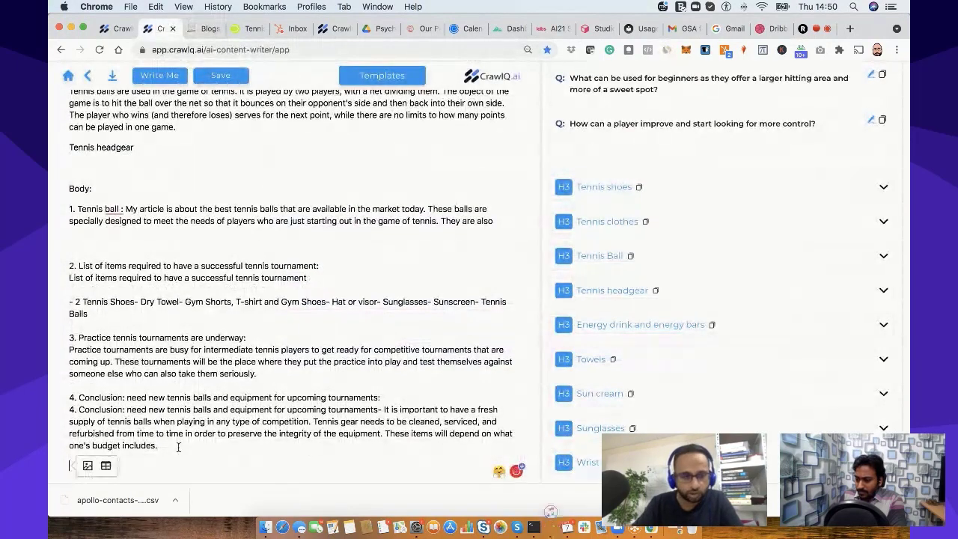
scroll(178, 447, down, 1)
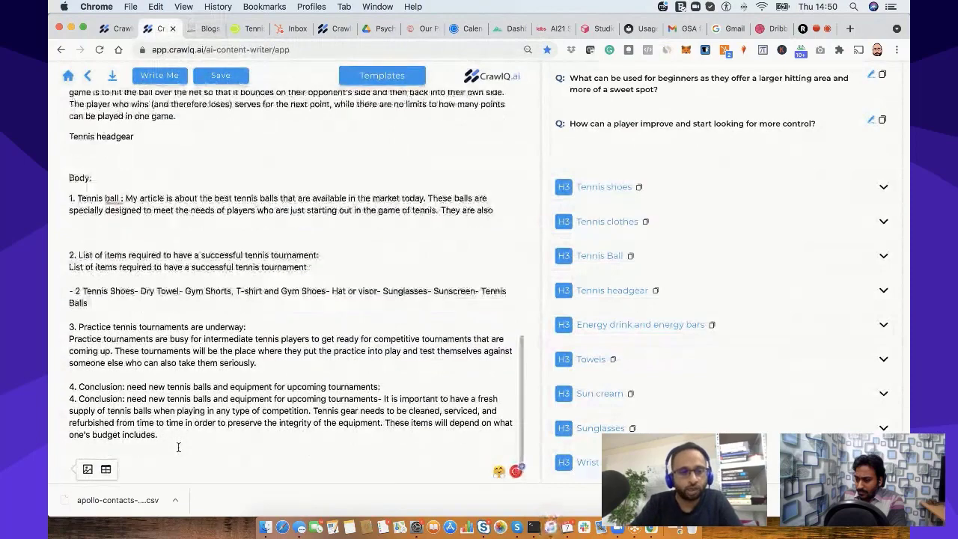
scroll(206, 423, down, 10)
- Have Ask Me Athena generate text for the pasted template's "Introduction" heading
scroll(209, 418, up, 8)
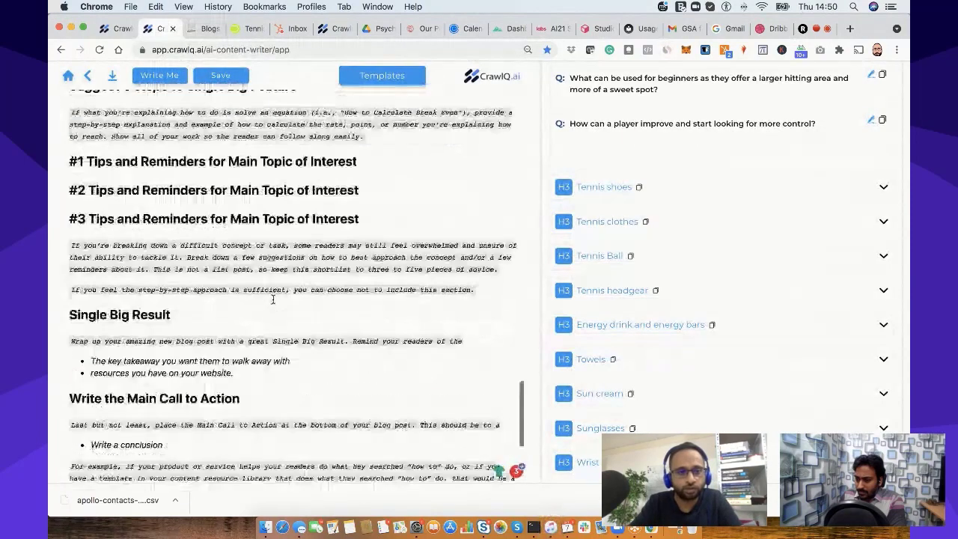
scroll(274, 299, up, 4)
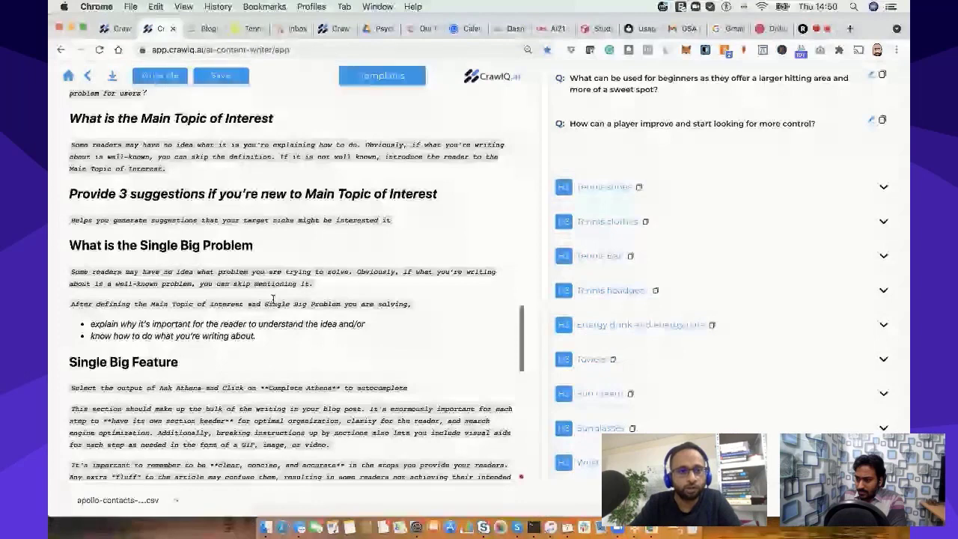
scroll(273, 298, up, 5)
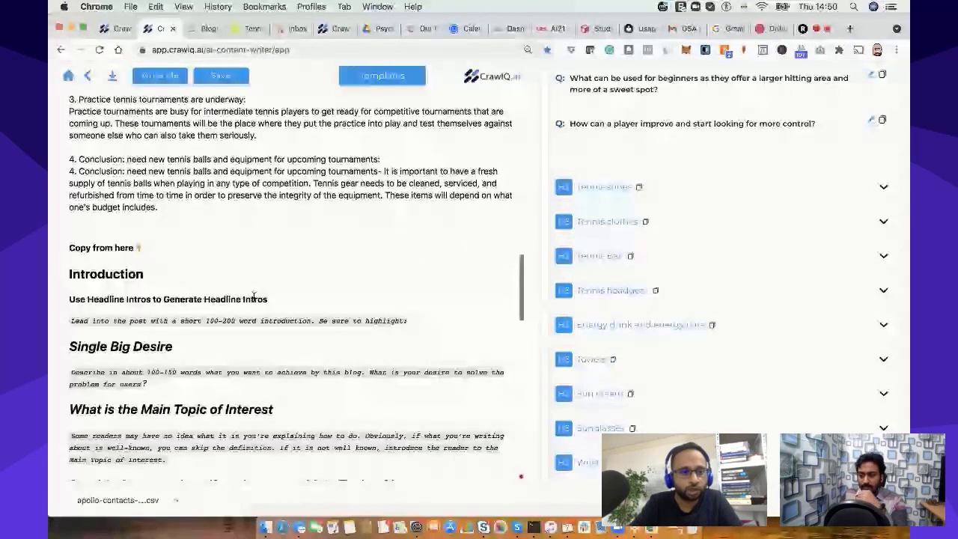
double_click(165, 278)
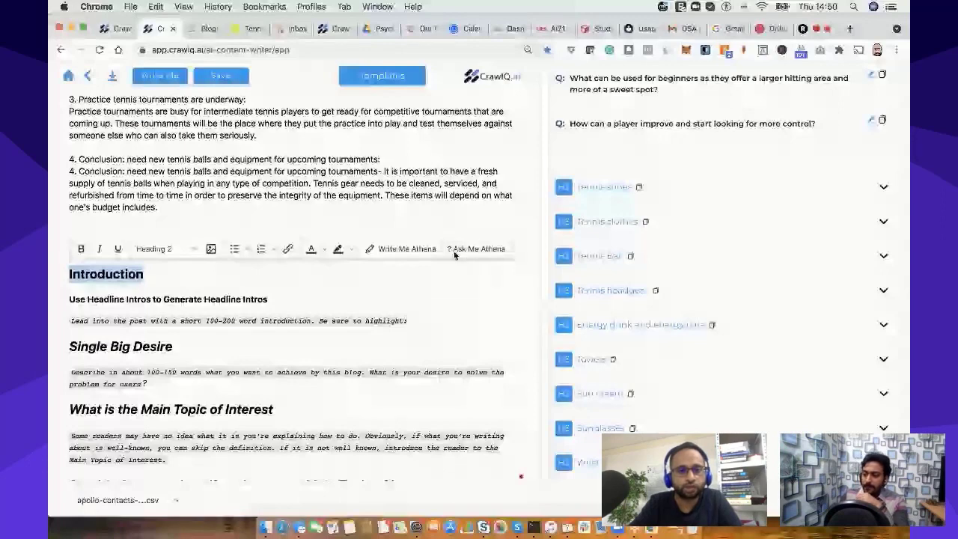
click(455, 249)
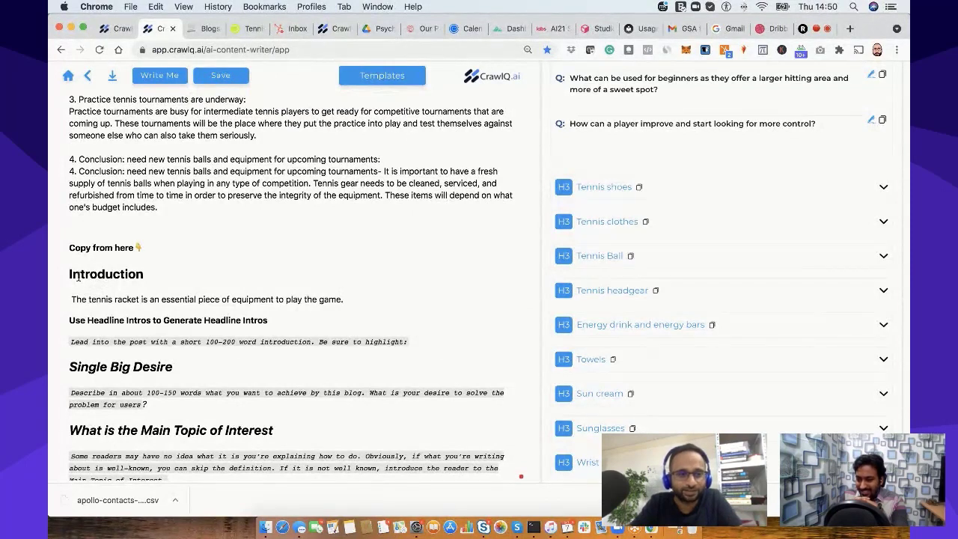
- Have Ask Me Athena generate text for the template's "Single Big Desire" heading
double_click(78, 299)
drag(182, 299, 342, 300)
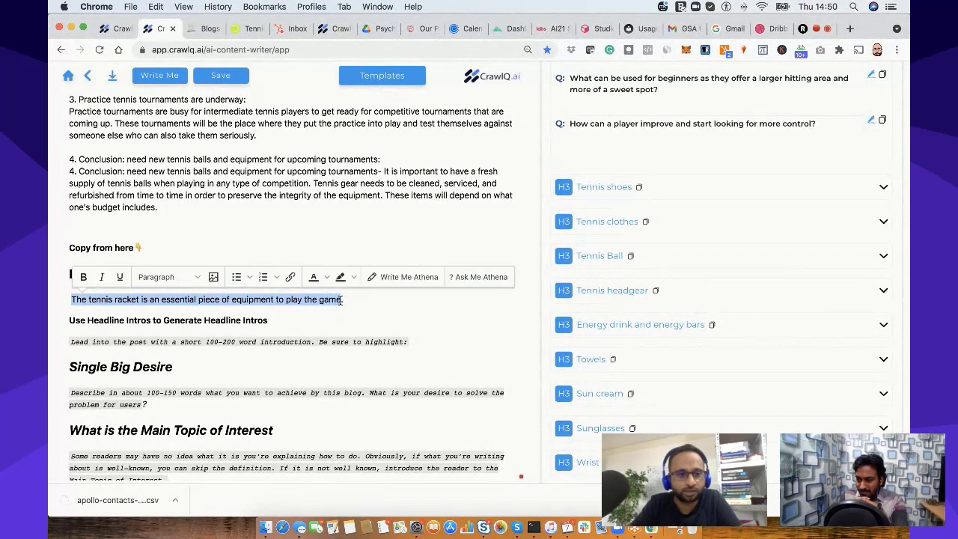
click(72, 367)
triple_click(247, 361)
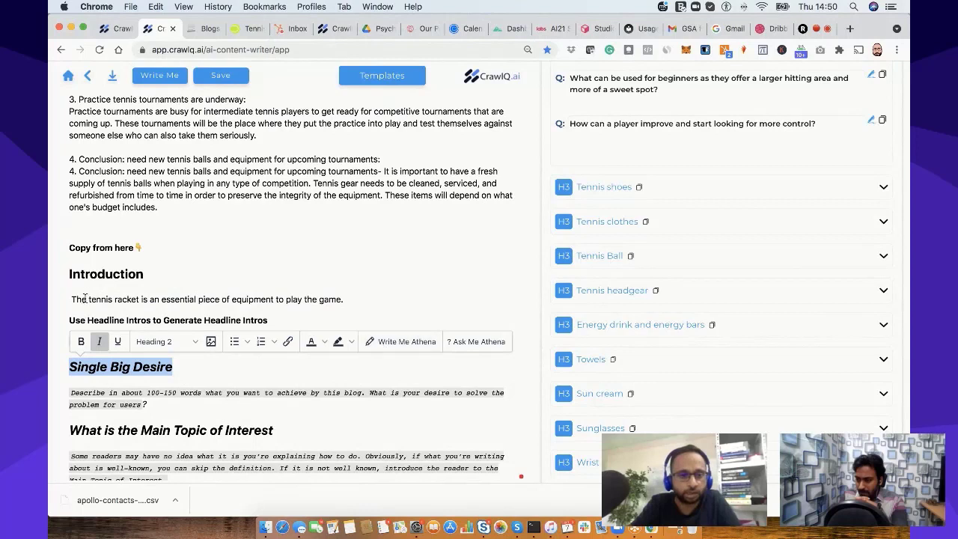
drag(73, 300, 350, 302)
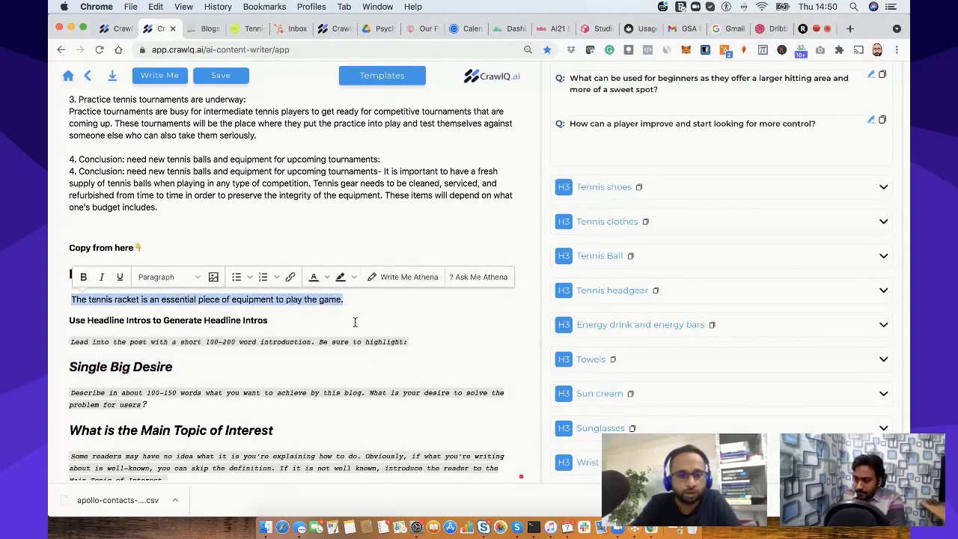
click(209, 369)
drag(69, 367, 196, 368)
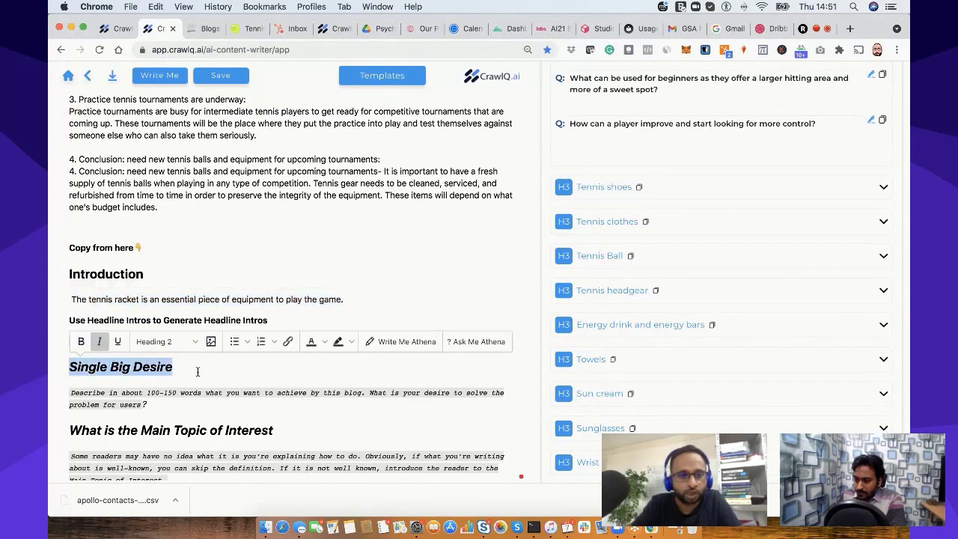
click(470, 343)
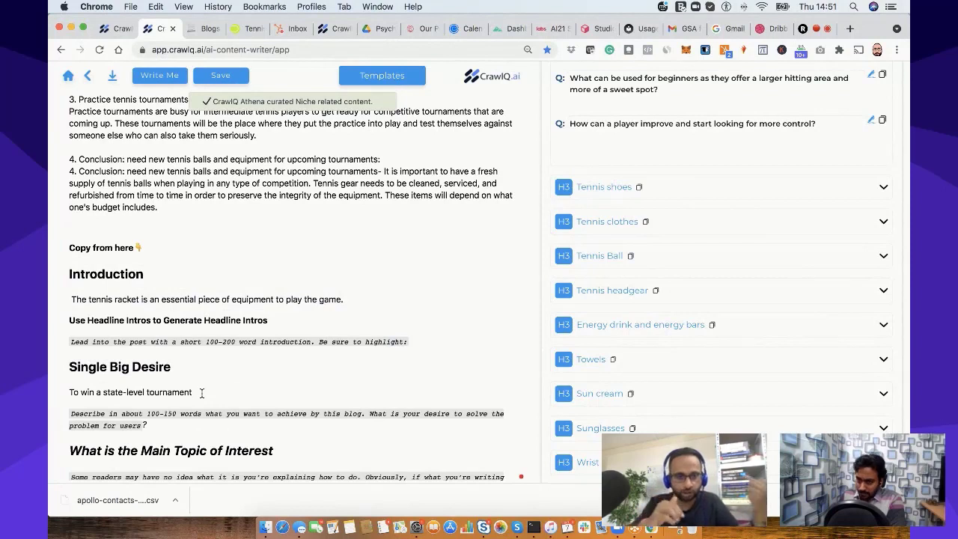
- Open the market research data and examine the niche psychographics answers against Athena's text under "Single Big Desire"
click(218, 385)
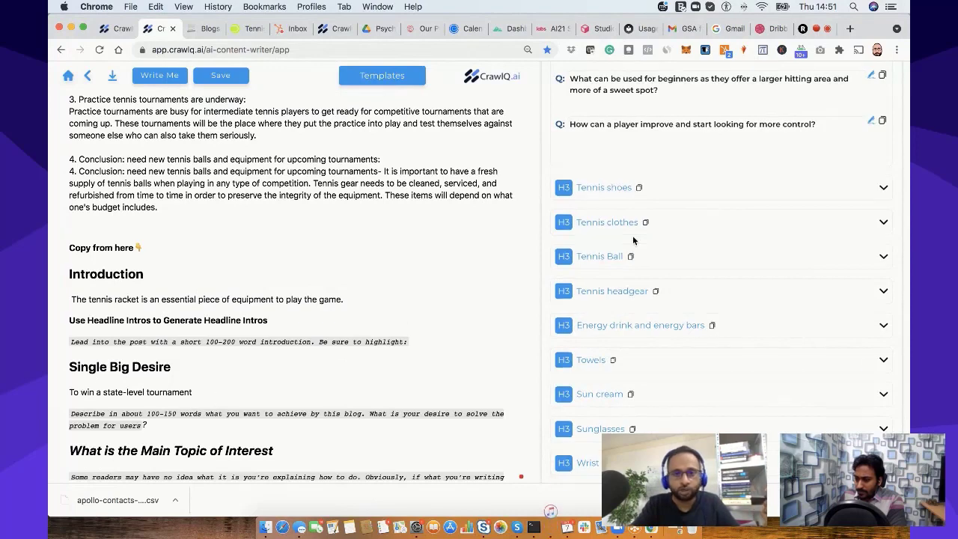
scroll(634, 240, up, 5)
scroll(634, 232, up, 10)
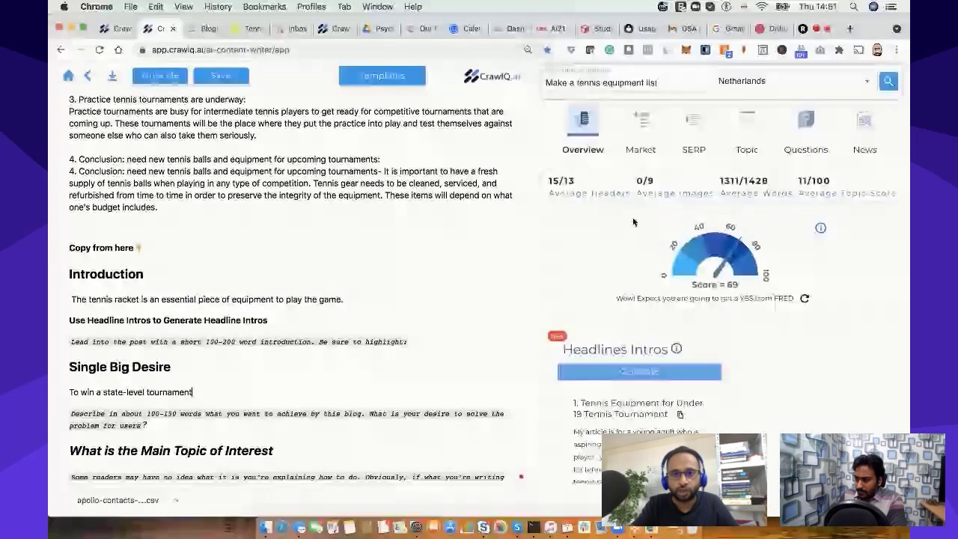
click(640, 128)
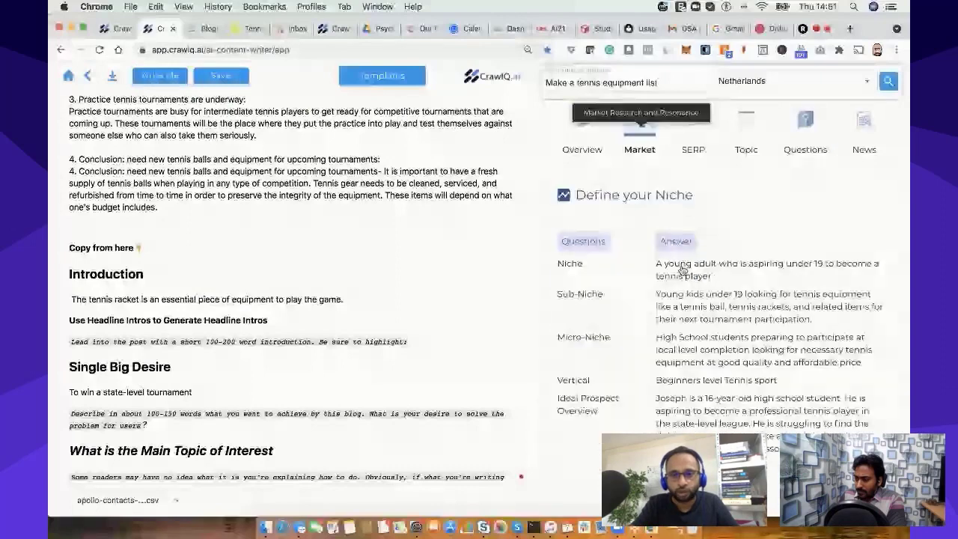
scroll(688, 289, down, 20)
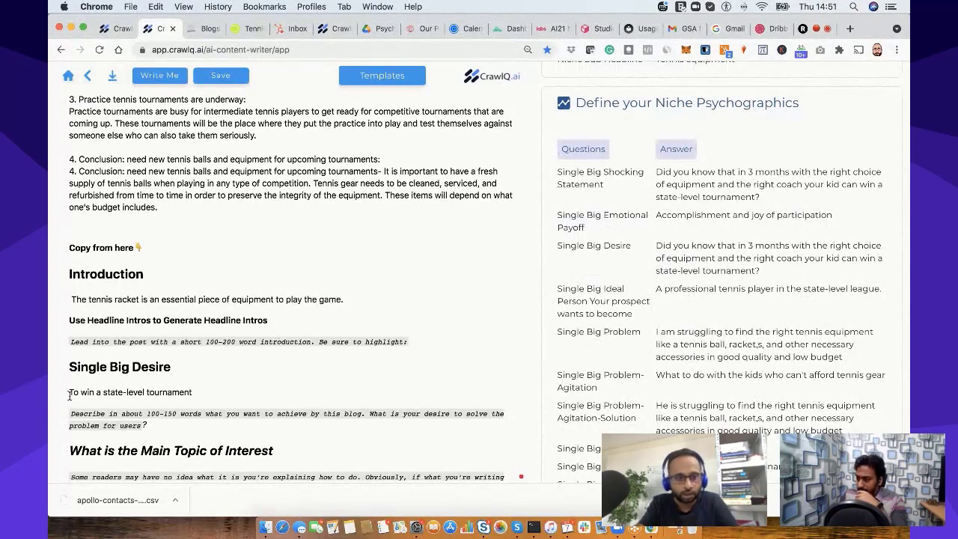
drag(68, 392, 199, 391)
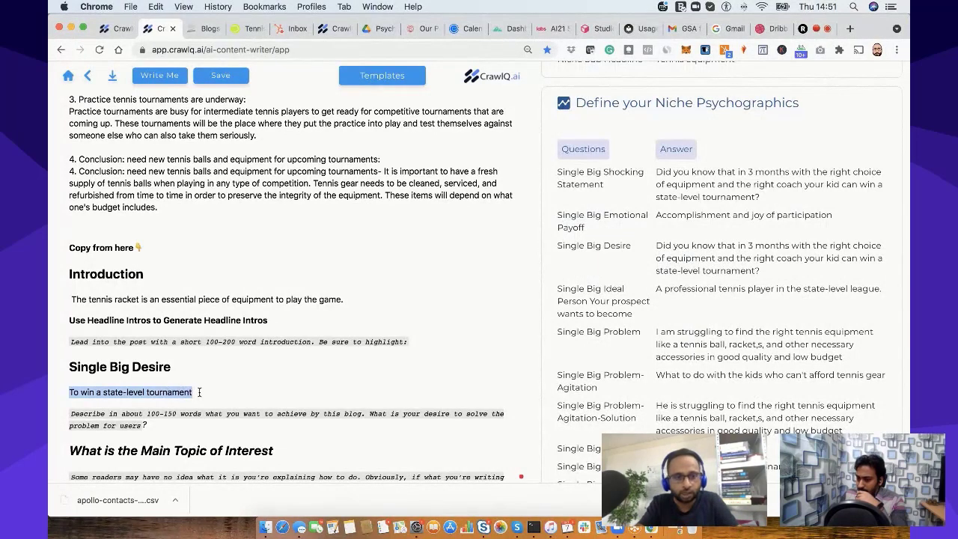
click(285, 389)
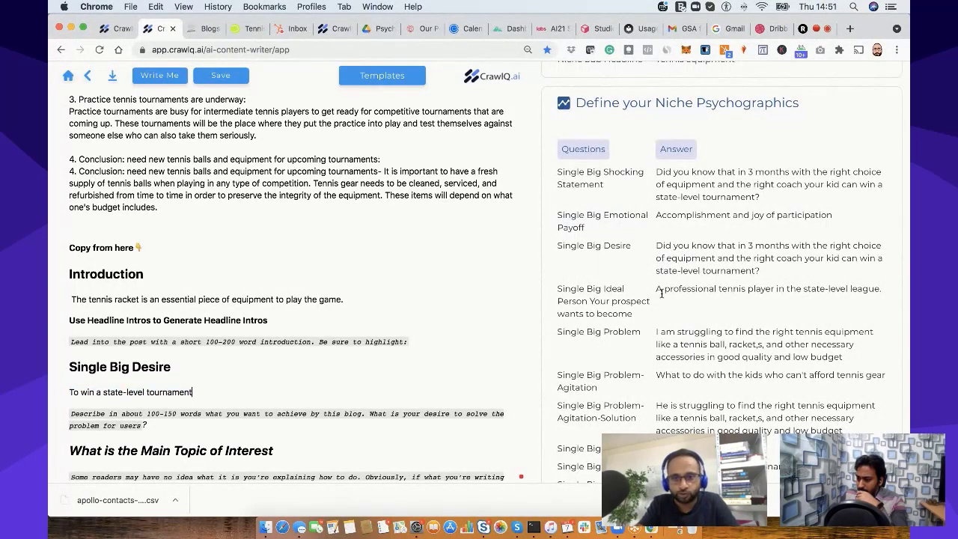
scroll(662, 293, down, 5)
scroll(662, 297, down, 10)
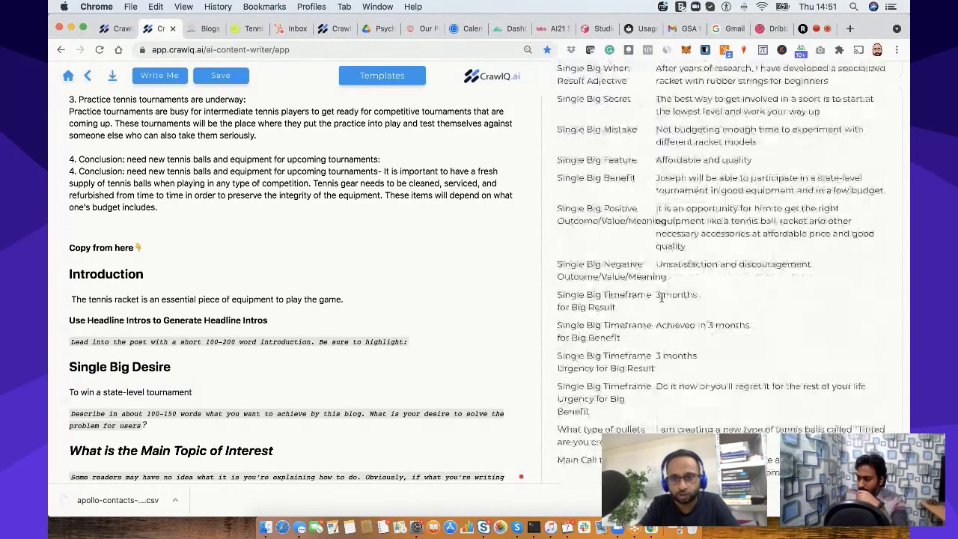
- Try Ask Me Athena on the "What is the Main Topic of Interest" heading and delete the line it generates
scroll(662, 297, up, 20)
scroll(662, 297, up, 10)
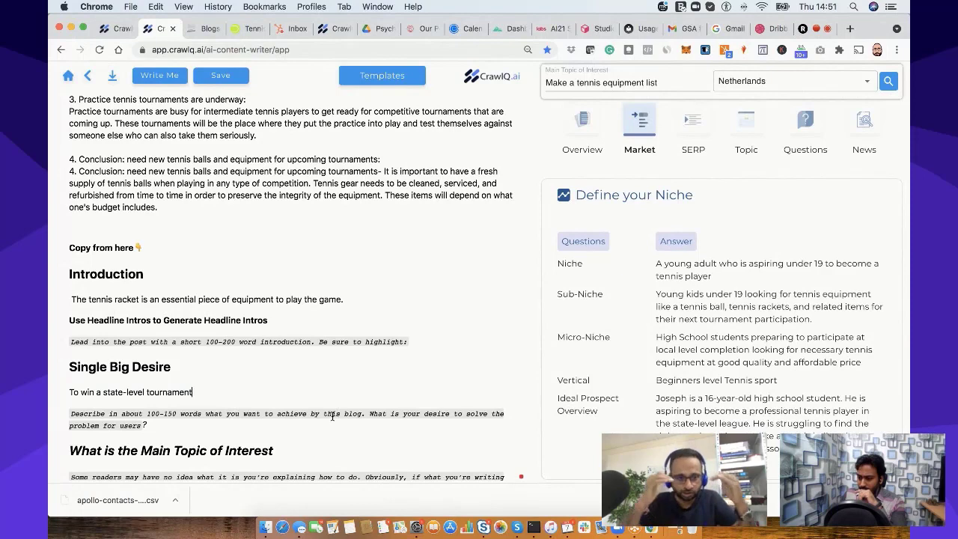
scroll(332, 416, down, 2)
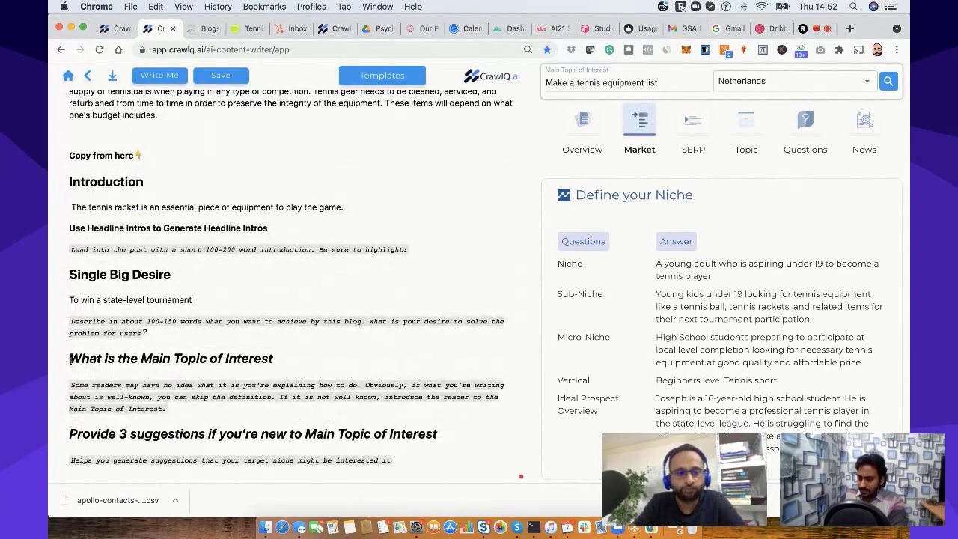
drag(71, 361, 307, 366)
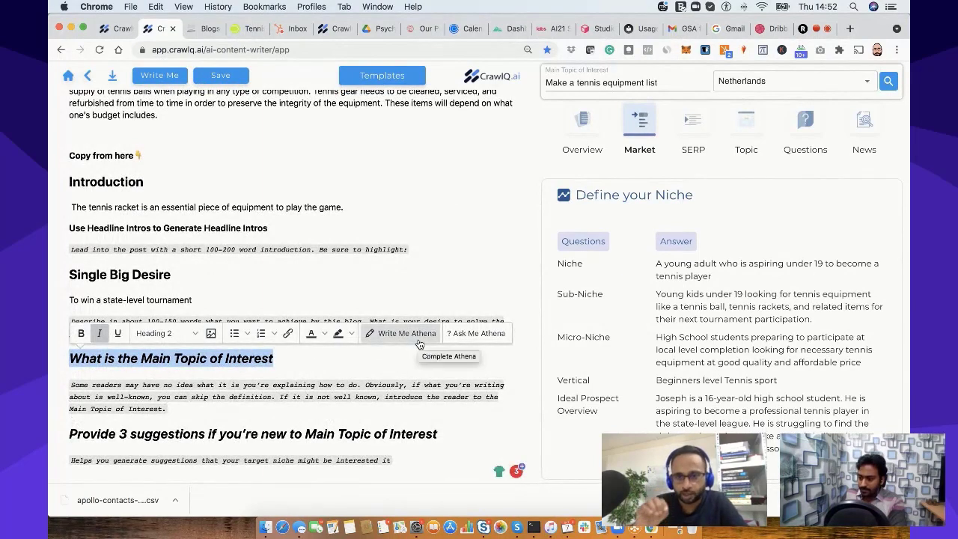
click(474, 333)
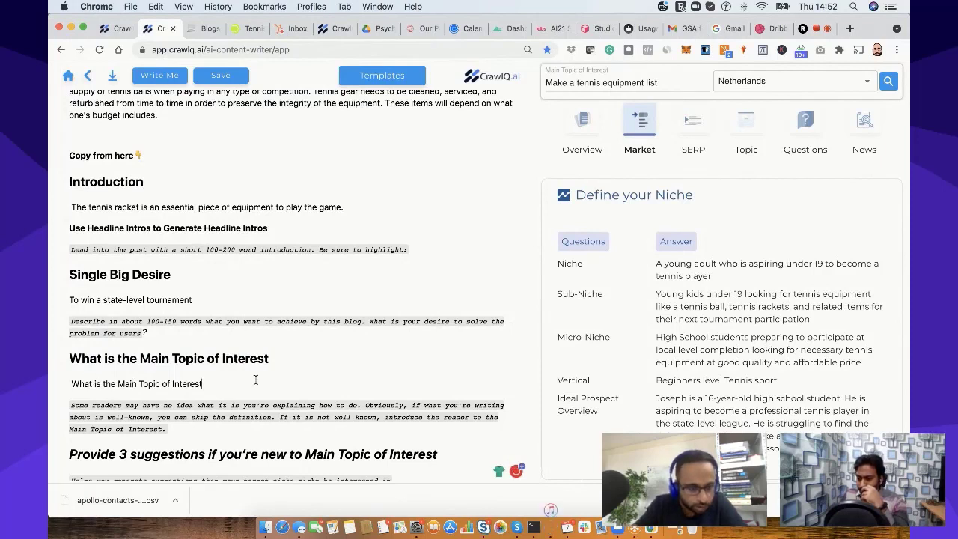
click(73, 383)
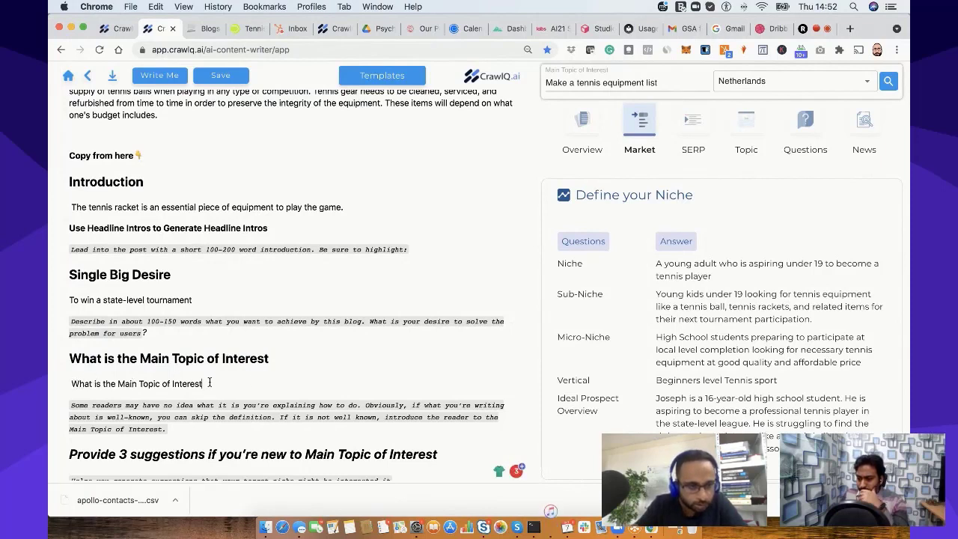
drag(204, 383, 66, 390)
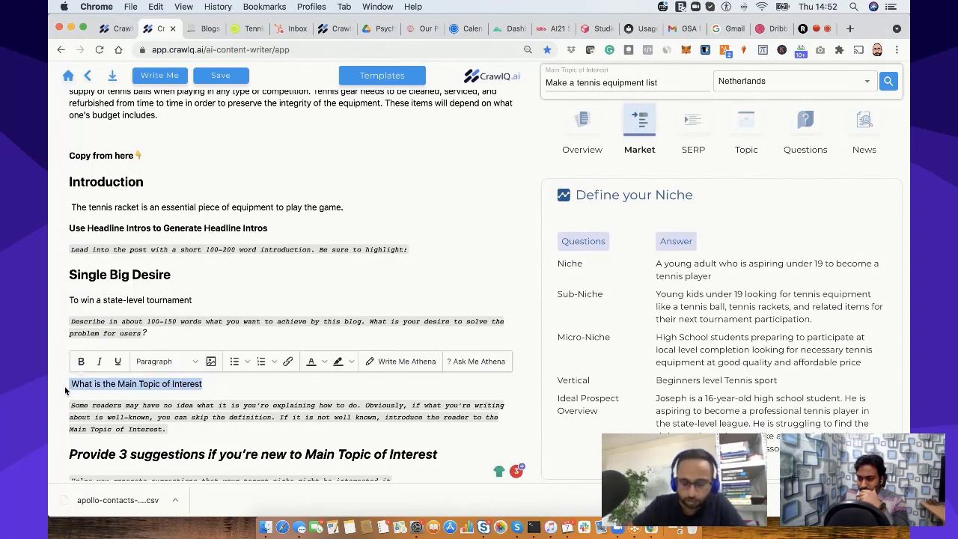
key(BackSpace)
- Have Ask Me Athena generate text again for the "What is the Main Topic of Interest" heading and review the generated paragraph
drag(71, 358, 370, 344)
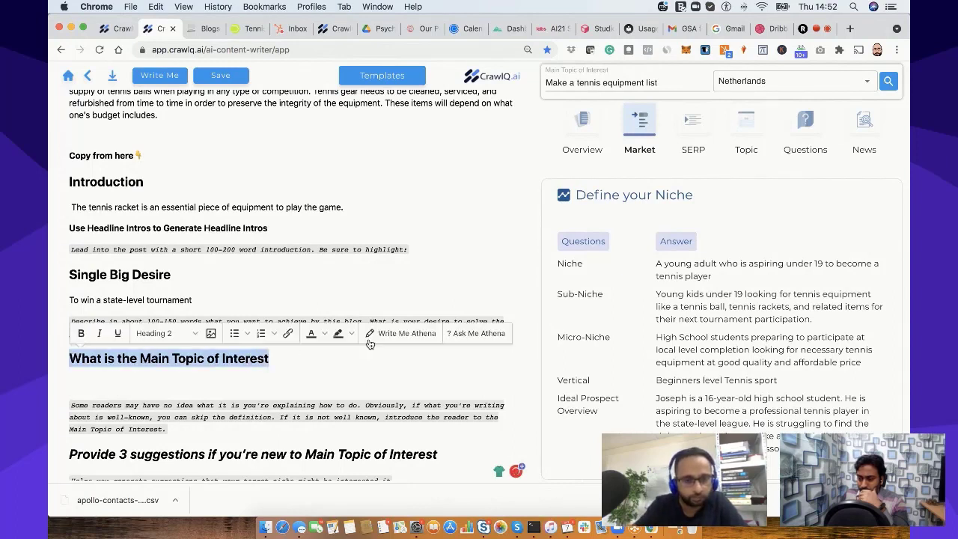
click(463, 335)
scroll(343, 374, down, 3)
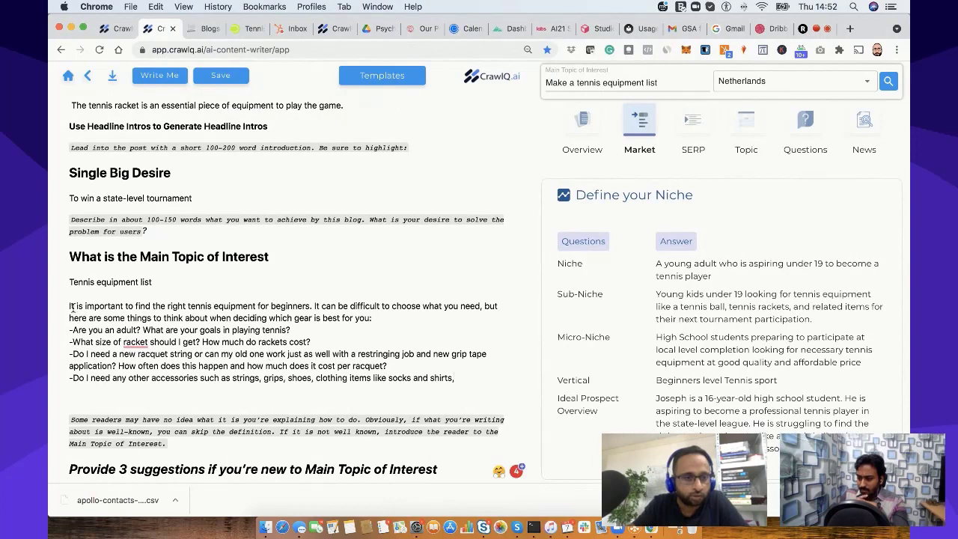
drag(69, 306, 193, 386)
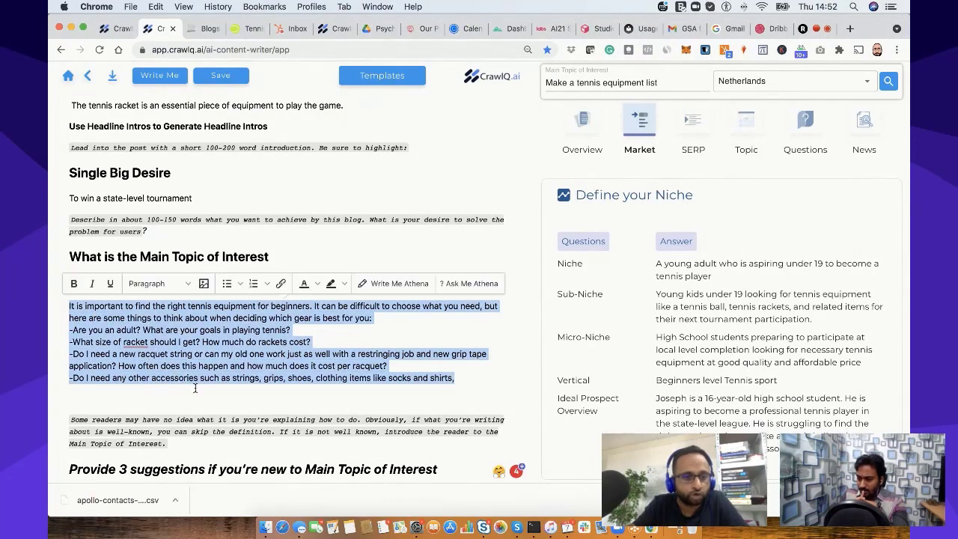
scroll(194, 387, down, 2)
- Have Ask Me Athena generate text for the "Provide 3 suggestions if you're new to Main Topic of Interest" heading
click(160, 390)
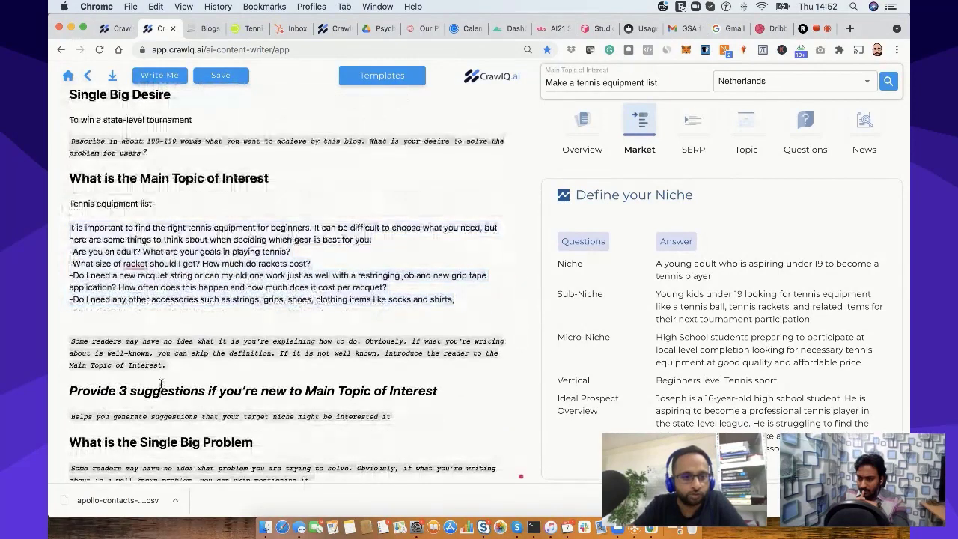
drag(69, 390, 449, 397)
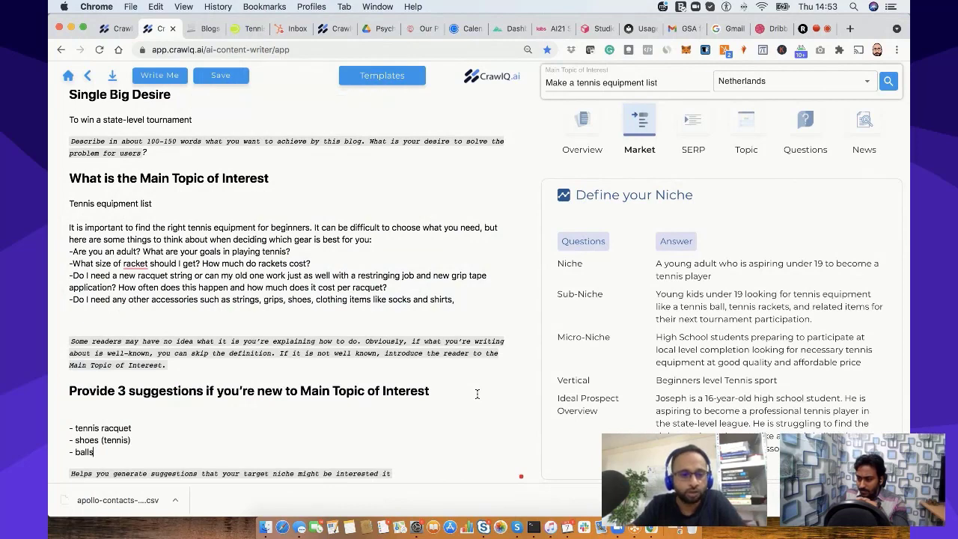
scroll(477, 393, down, 1)
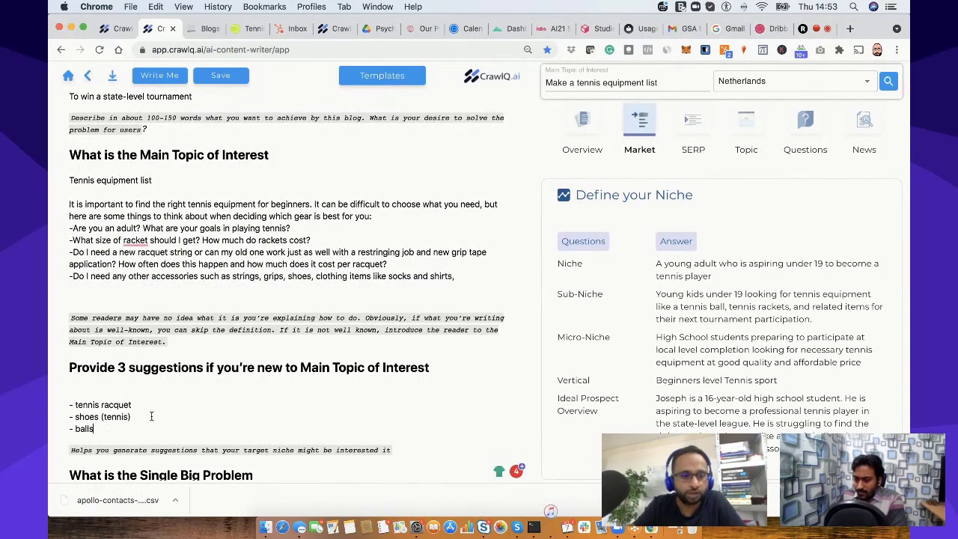
- Have Ask Me Athena generate text for the "What is the Single Big Problem" heading
scroll(152, 416, down, 2)
scroll(163, 371, down, 3)
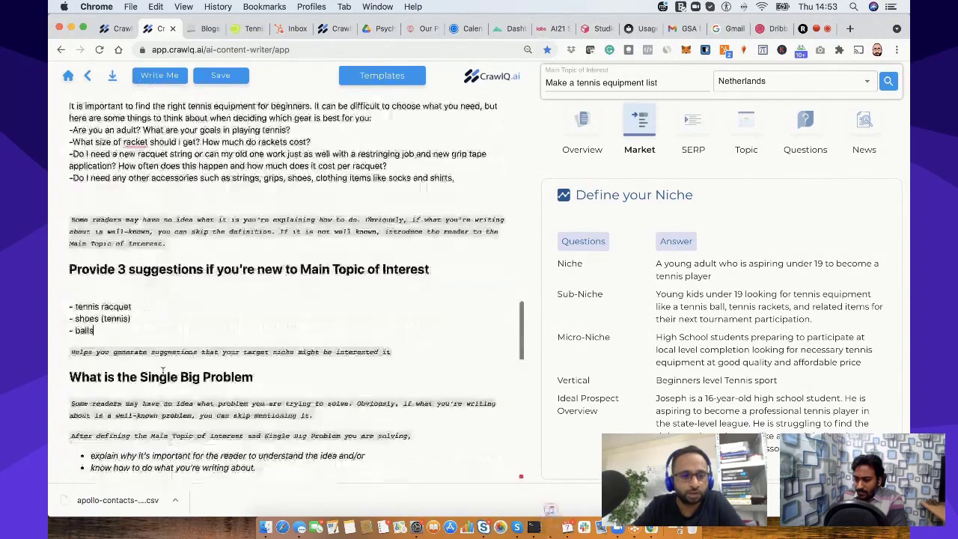
scroll(162, 370, down, 1)
drag(69, 355, 296, 363)
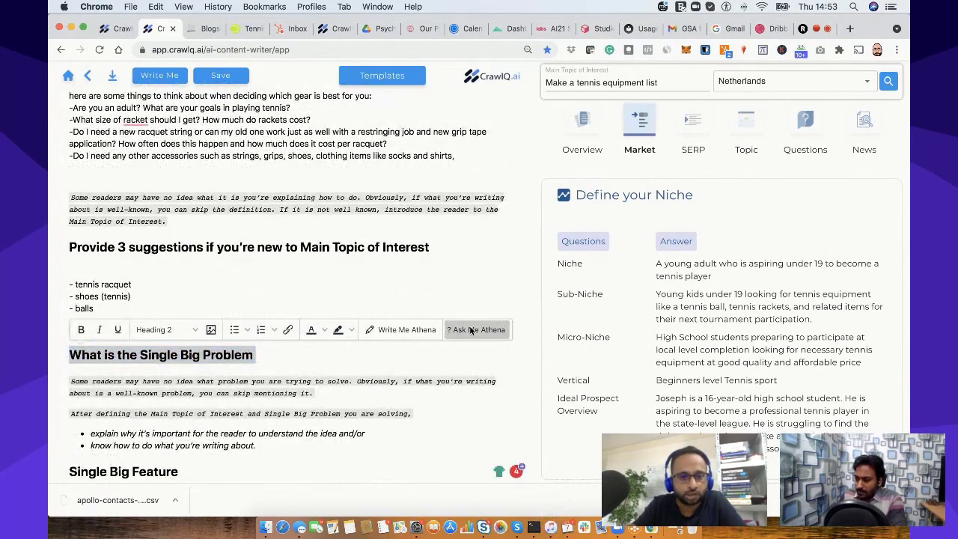
click(465, 333)
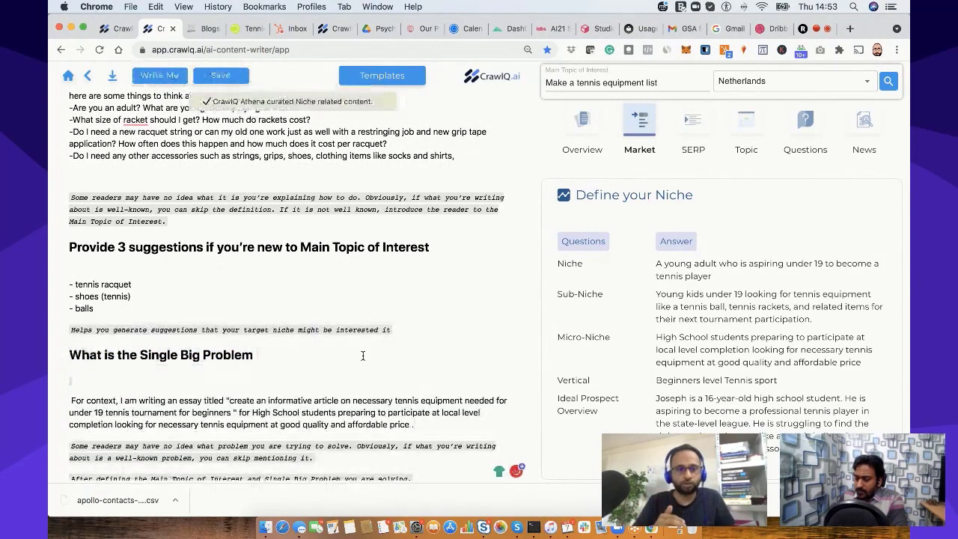
- Have Athena generate text for the "Write the Main Call to Action" heading and for the "Write a conclusion" bullet below it
scroll(362, 355, down, 3)
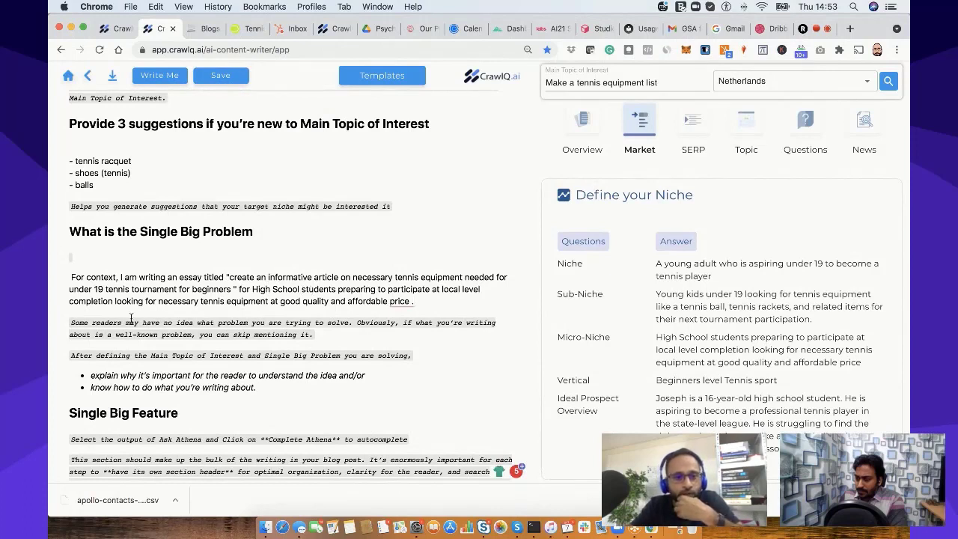
drag(90, 375, 368, 377)
scroll(306, 393, down, 5)
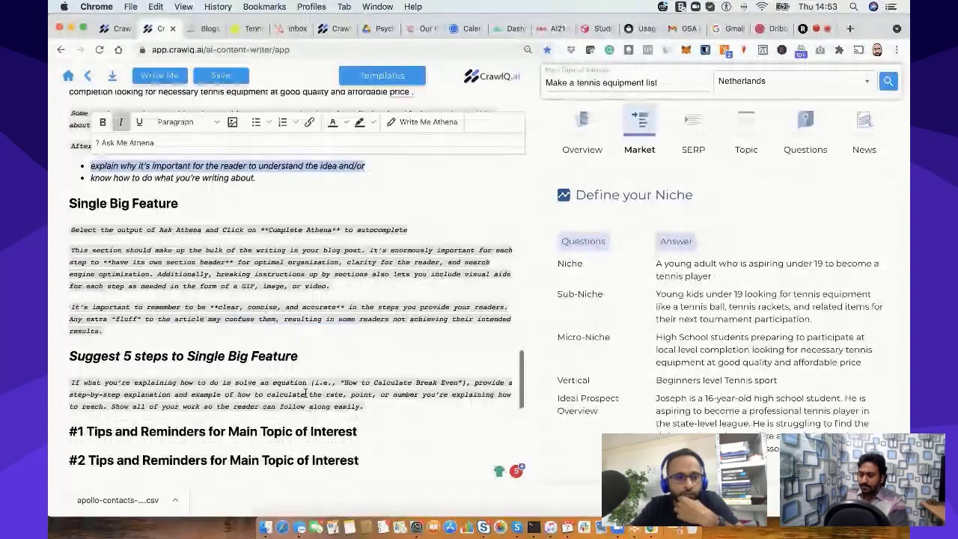
scroll(223, 313, down, 3)
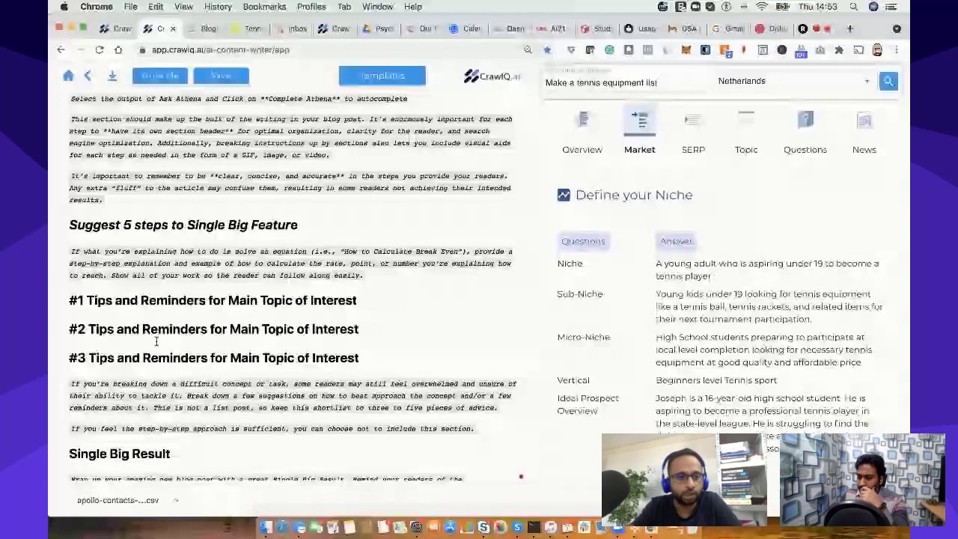
scroll(274, 279, down, 6)
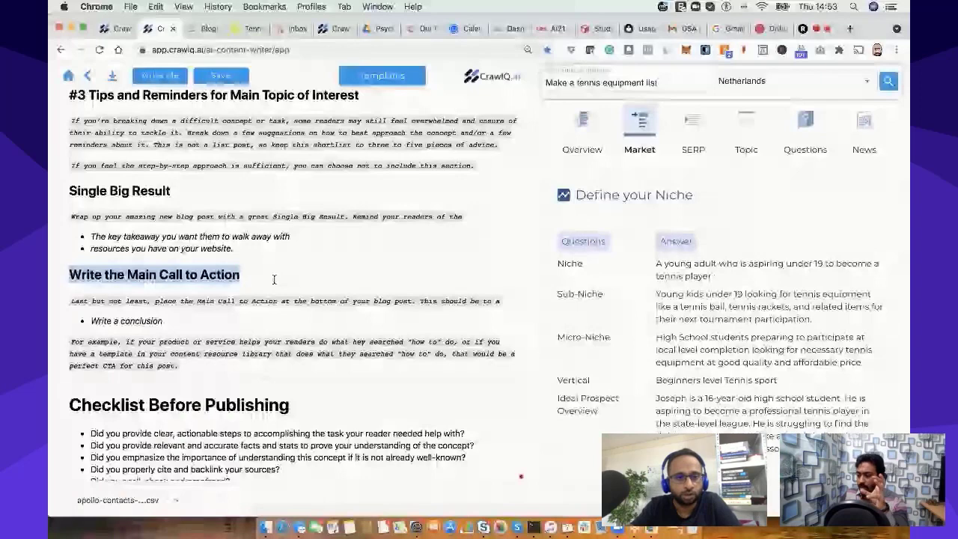
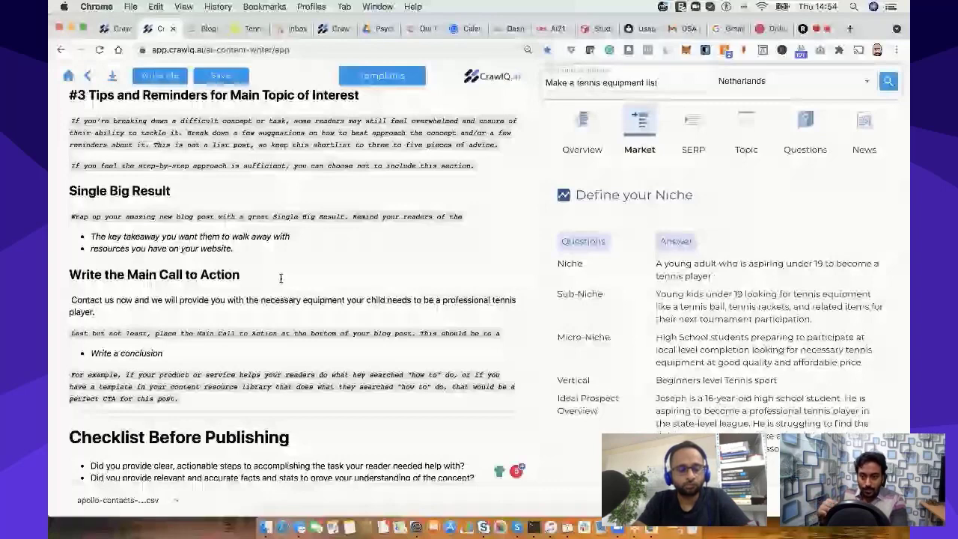
triple_click(254, 353)
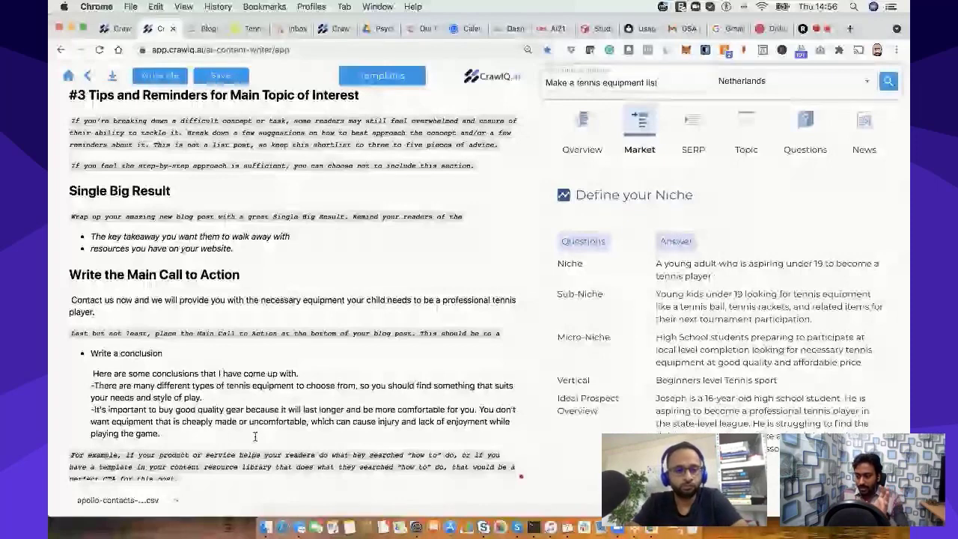
scroll(254, 437, down, 2)
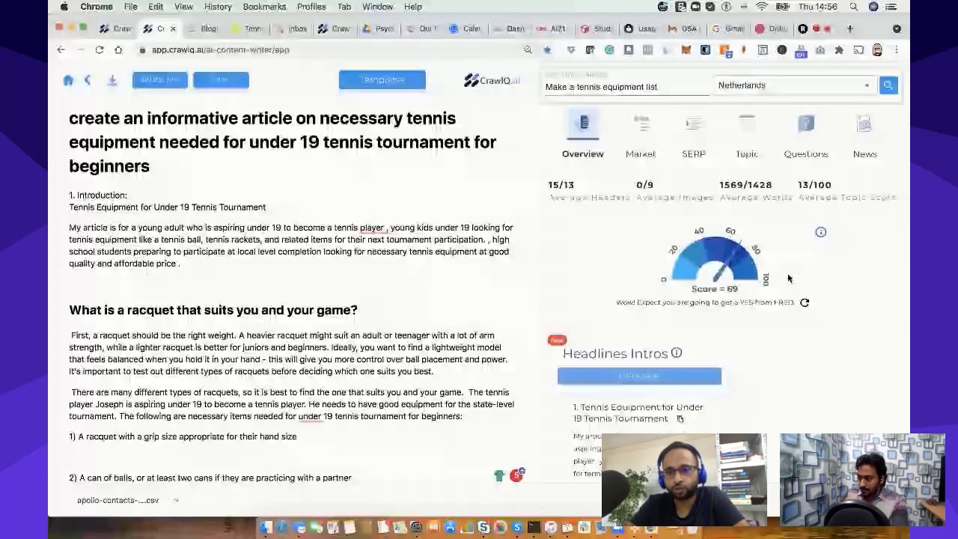
- Refresh the article's content score in the overview and look through the article text
click(803, 302)
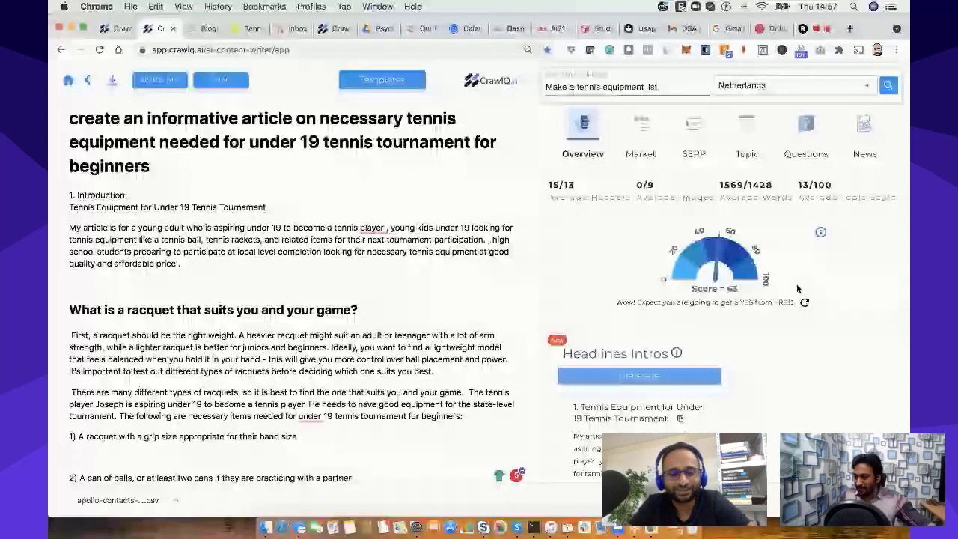
scroll(431, 320, down, 10)
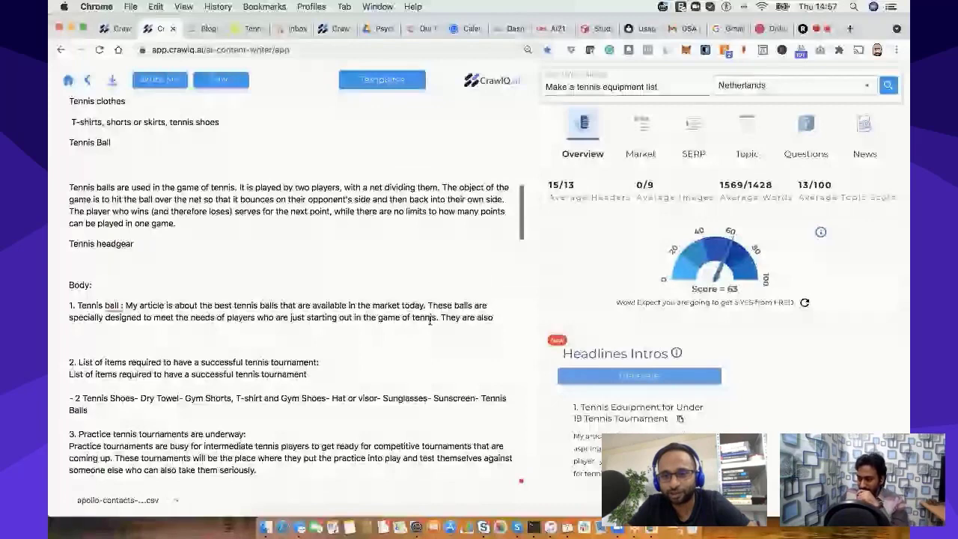
scroll(430, 320, down, 1)
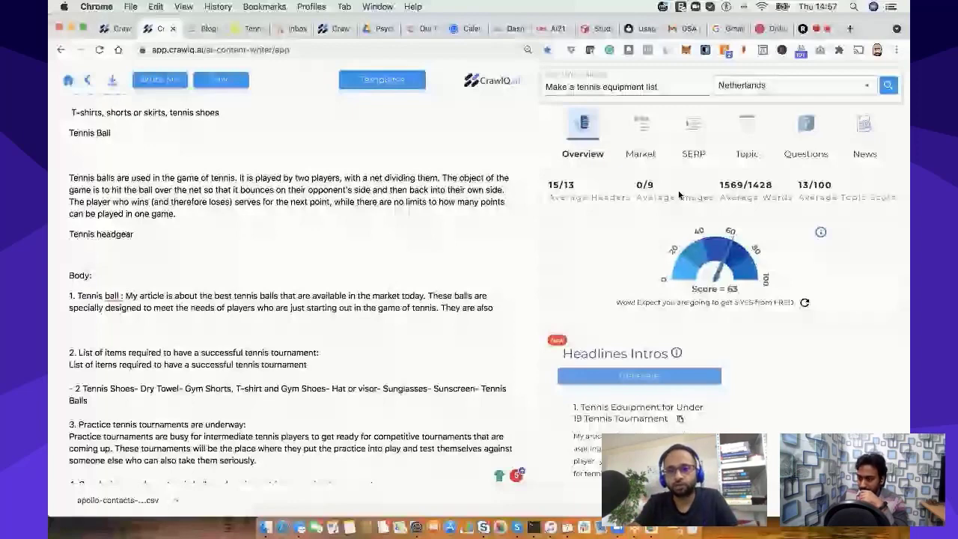
- Review the market niche answers, the overview score and the competitor content under the SERP heading "Tennis Racquet"
click(640, 134)
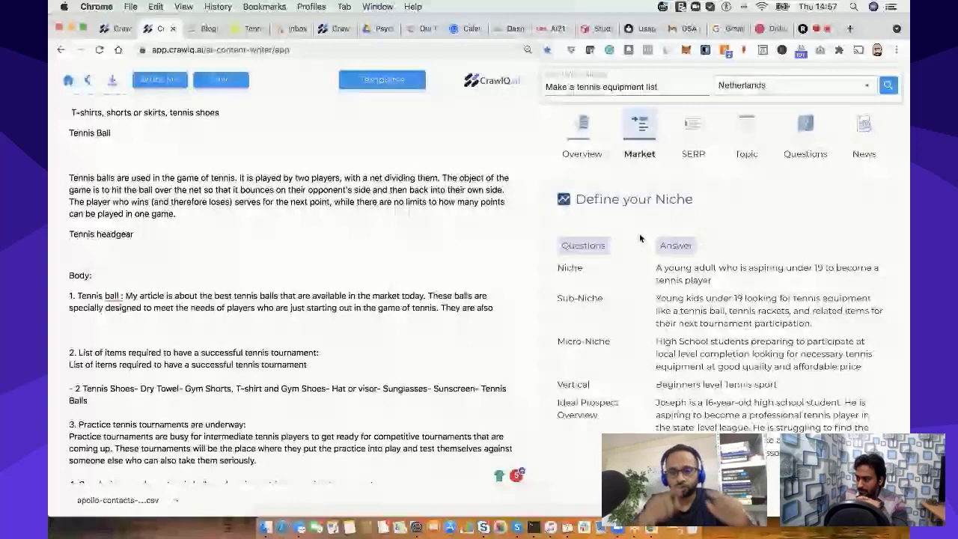
click(583, 135)
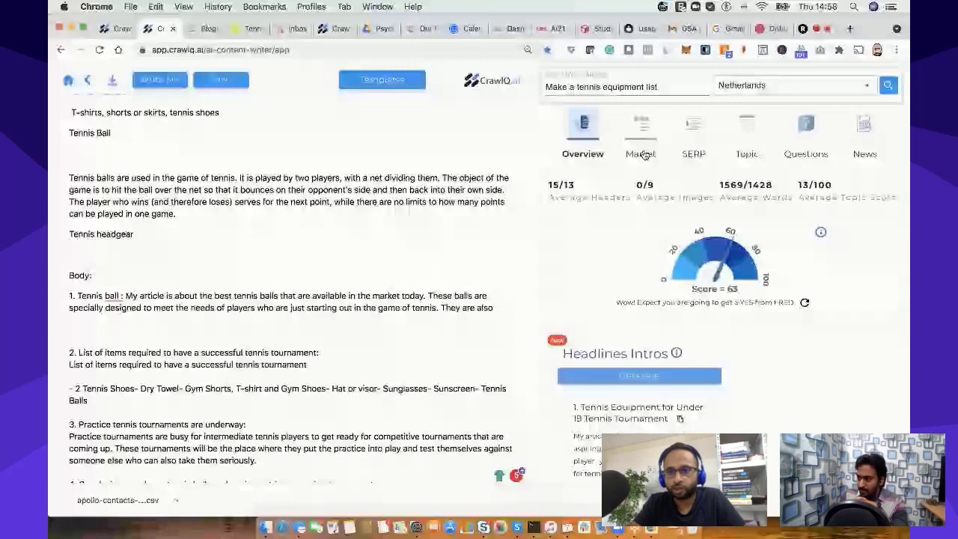
click(694, 142)
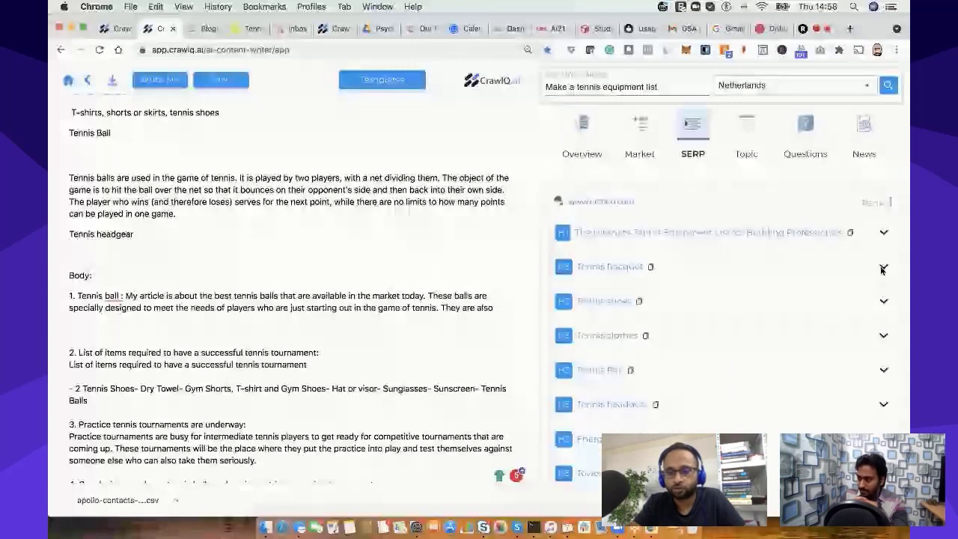
click(821, 270)
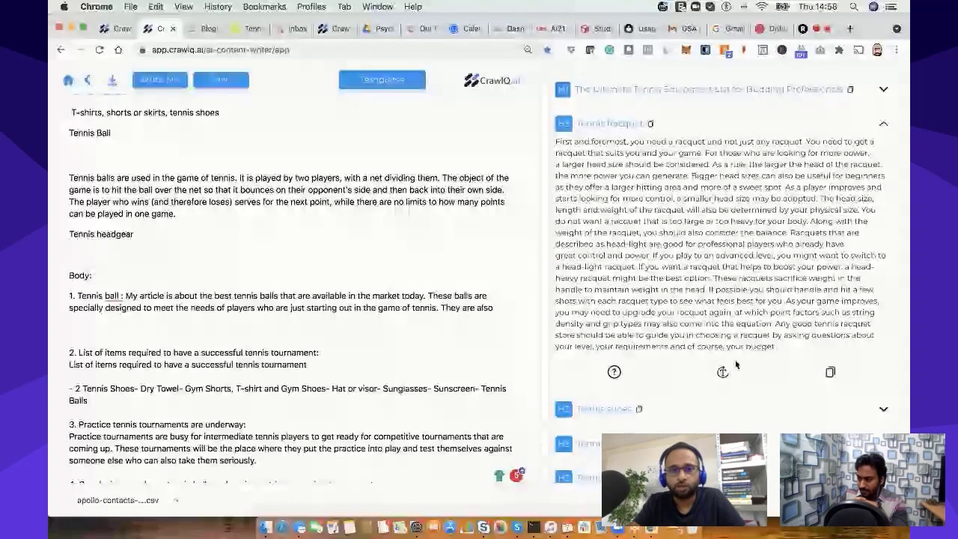
scroll(736, 365, up, 4)
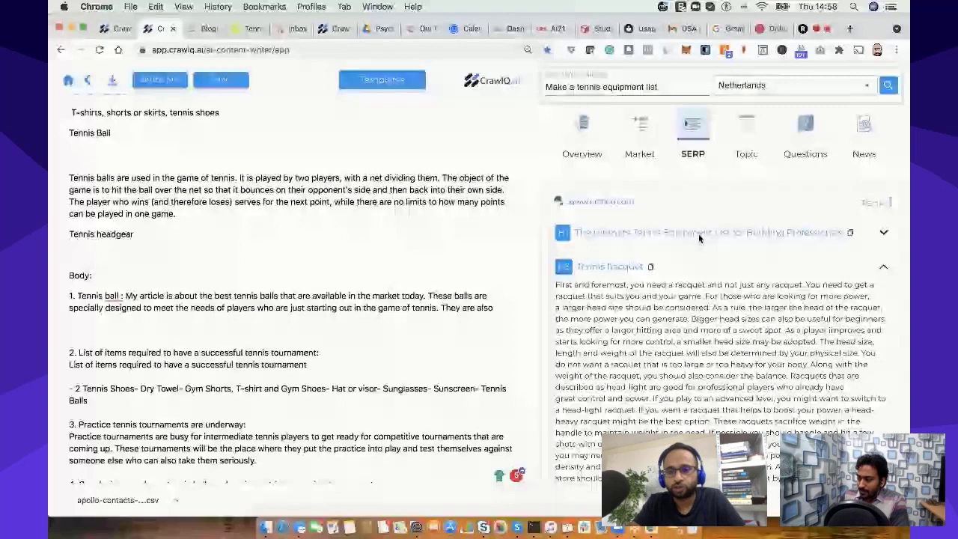
- Examine the topic list with its average mentions and total sources against the article's score in the overview
scroll(618, 312, down, 10)
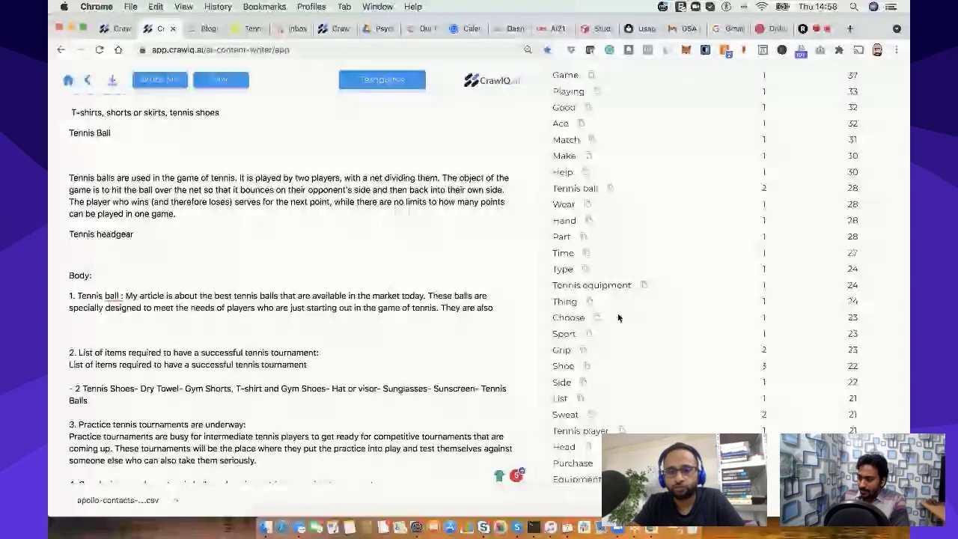
scroll(618, 312, down, 10)
scroll(618, 312, down, 5)
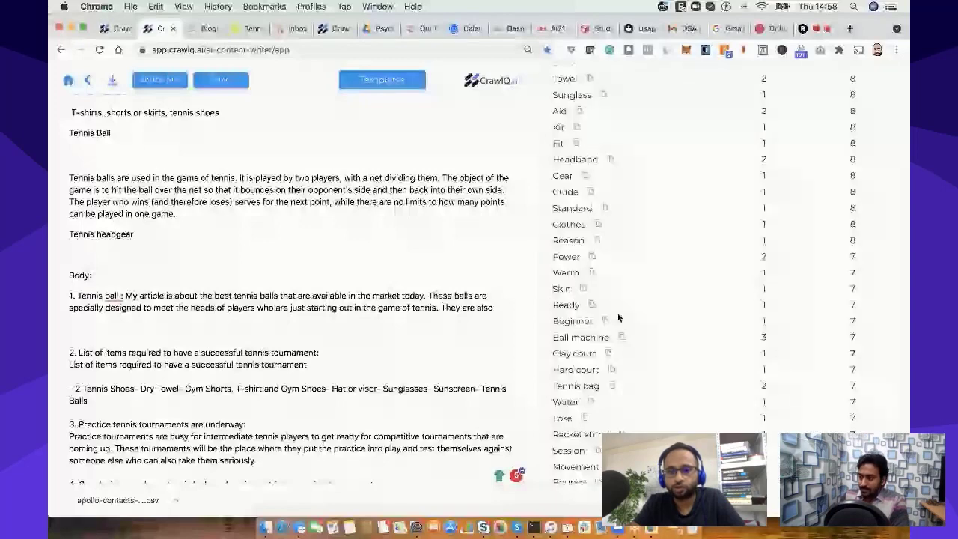
scroll(619, 318, up, 5)
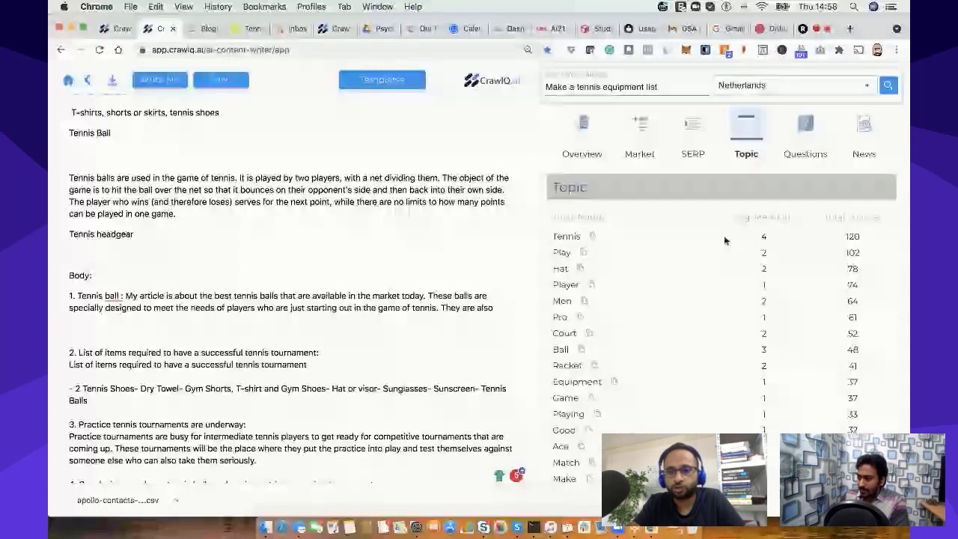
click(597, 156)
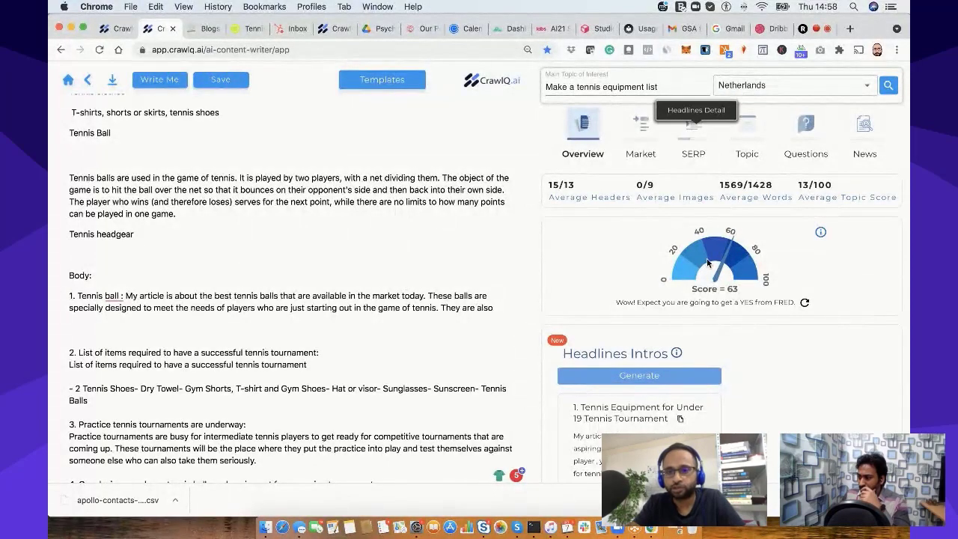
click(748, 138)
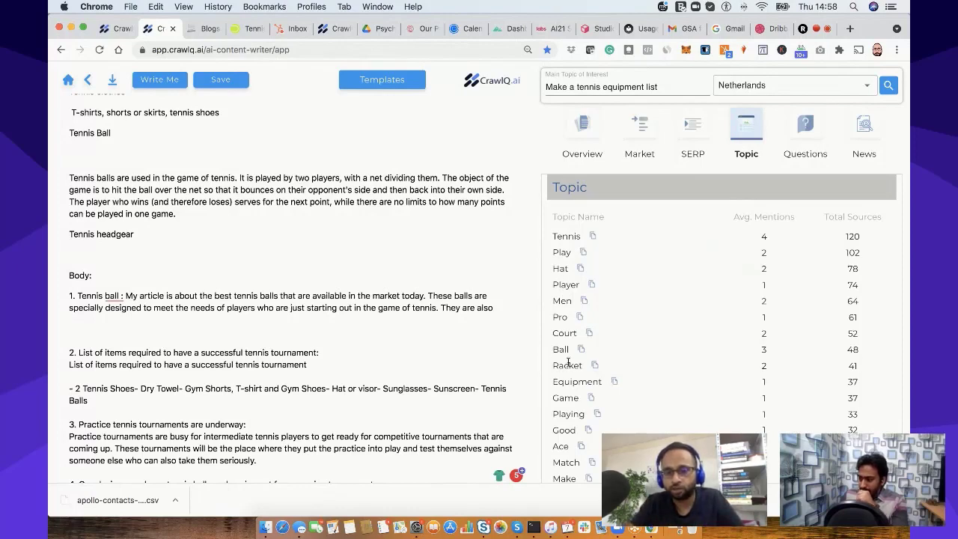
- Check the topic list, the questions and the news for the tennis equipment topic, and return to the beginning of the article
scroll(561, 300, down, 3)
scroll(576, 337, up, 3)
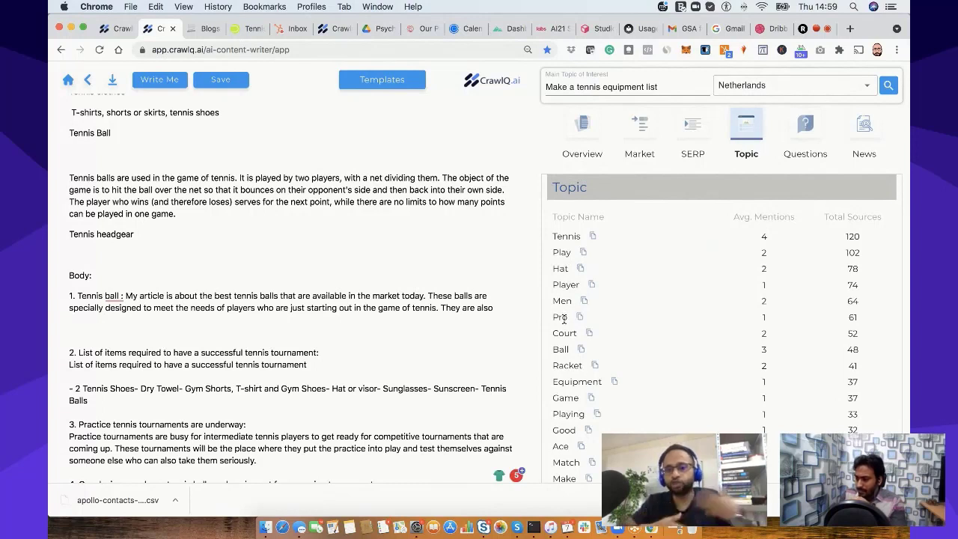
click(807, 155)
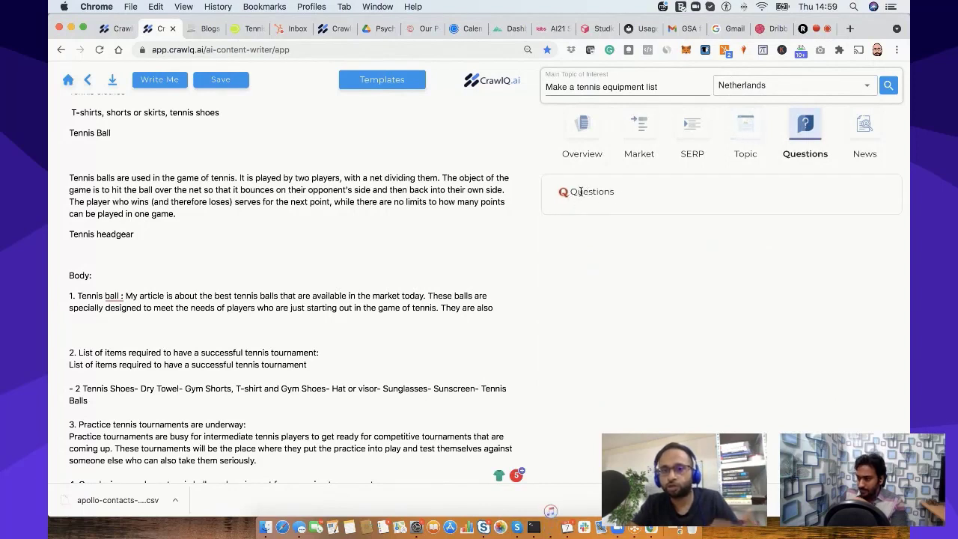
click(864, 155)
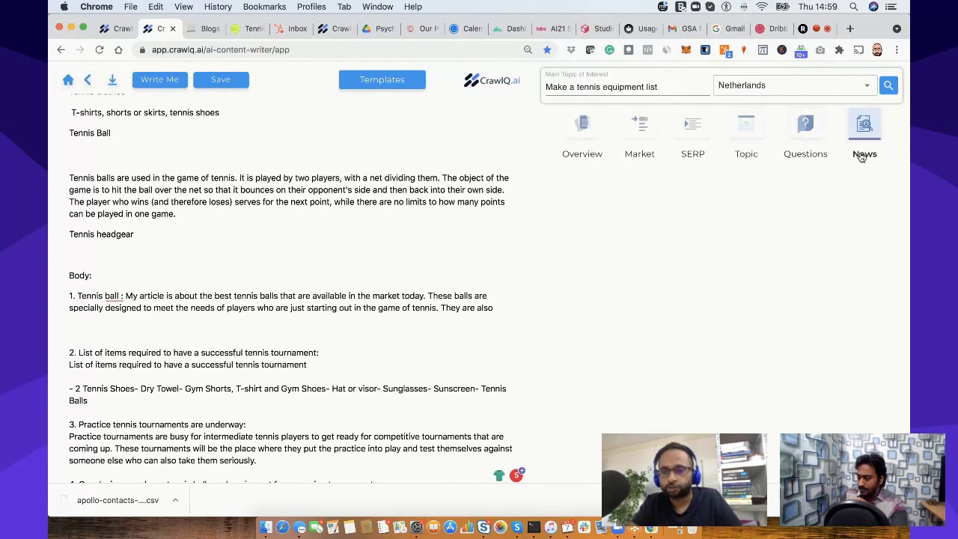
scroll(454, 192, up, 5)
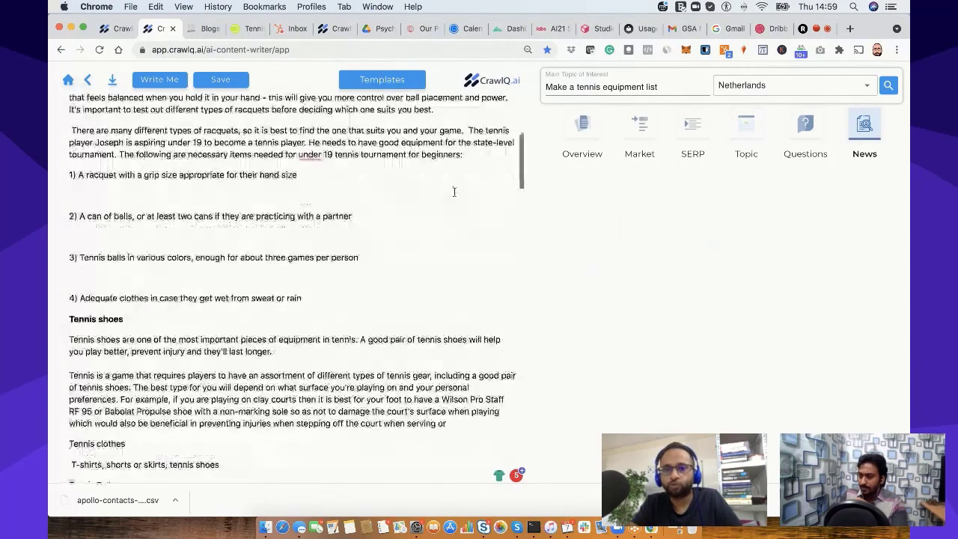
scroll(454, 191, up, 4)
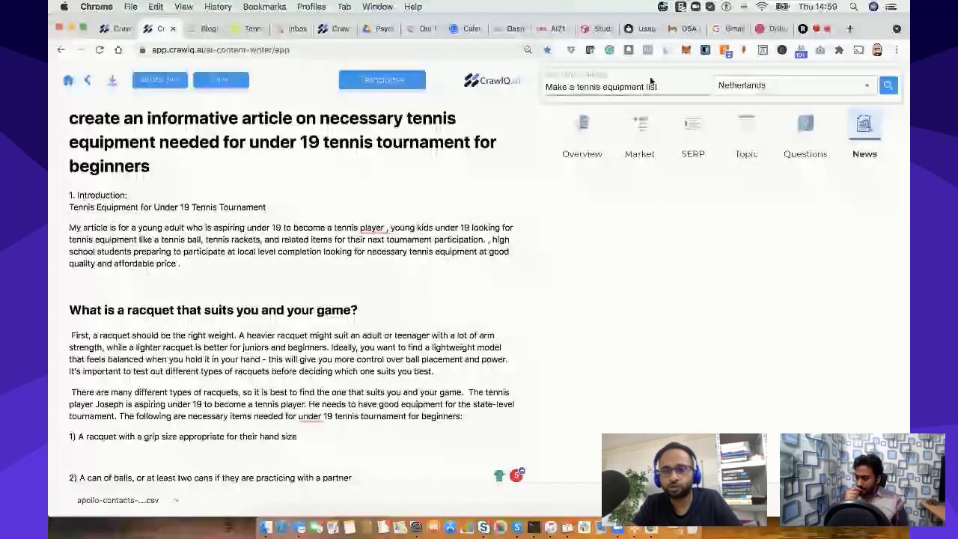
- Replace the main topic of interest with "tennis court" and run the research for it
triple_click(553, 86)
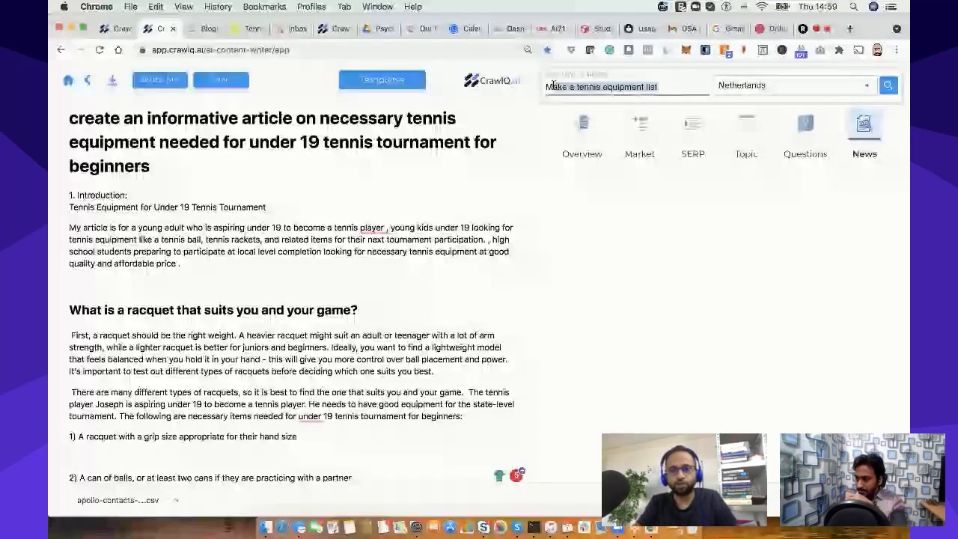
text(tennis)
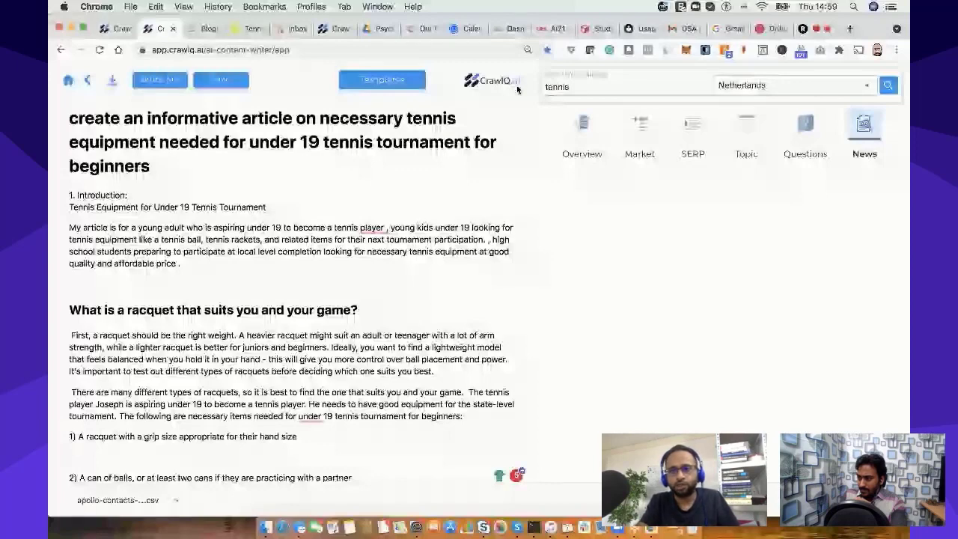
text(court)
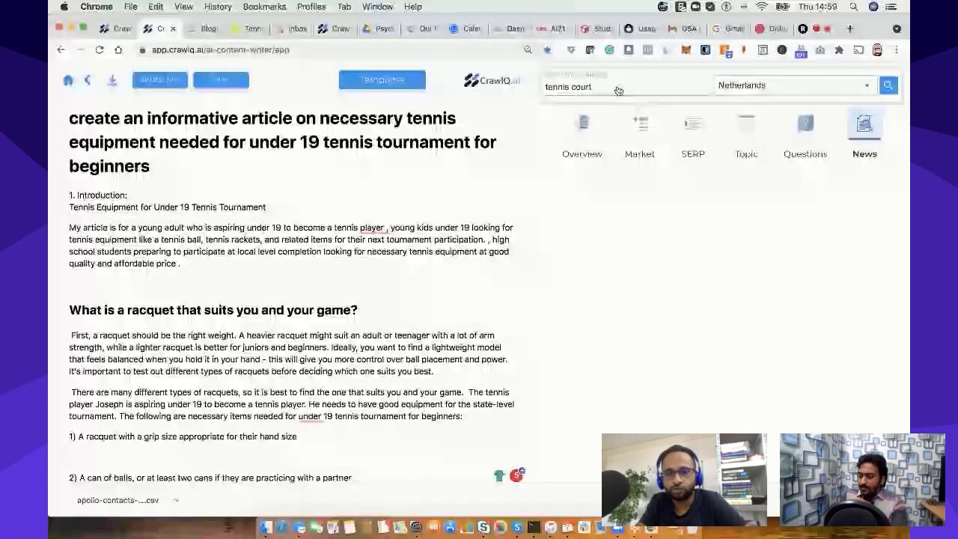
key(Return)
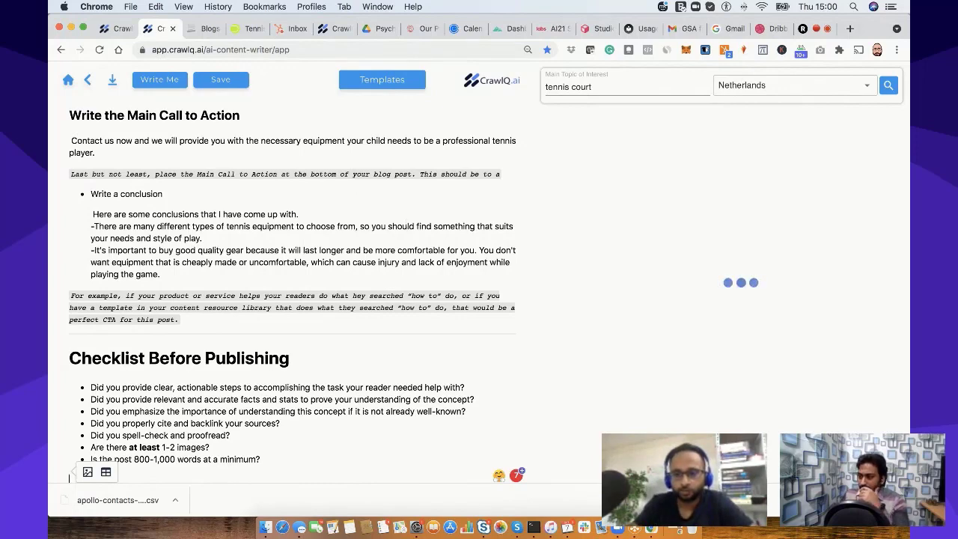
scroll(347, 235, up, 1)
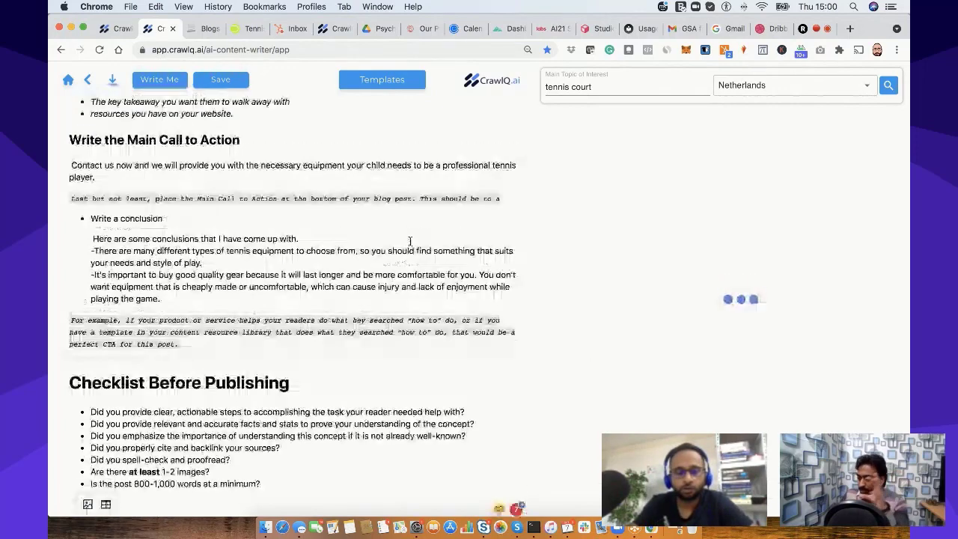
scroll(337, 236, up, 10)
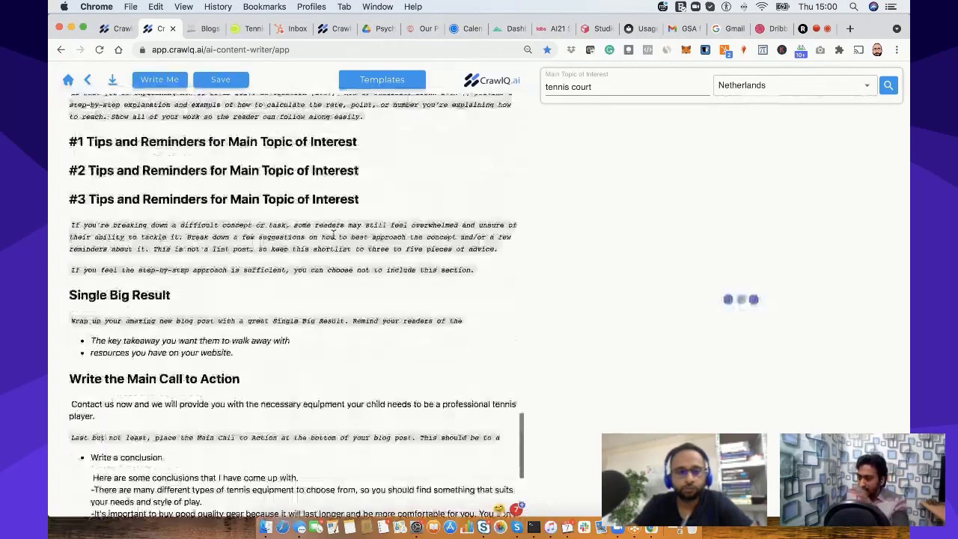
scroll(333, 234, up, 20)
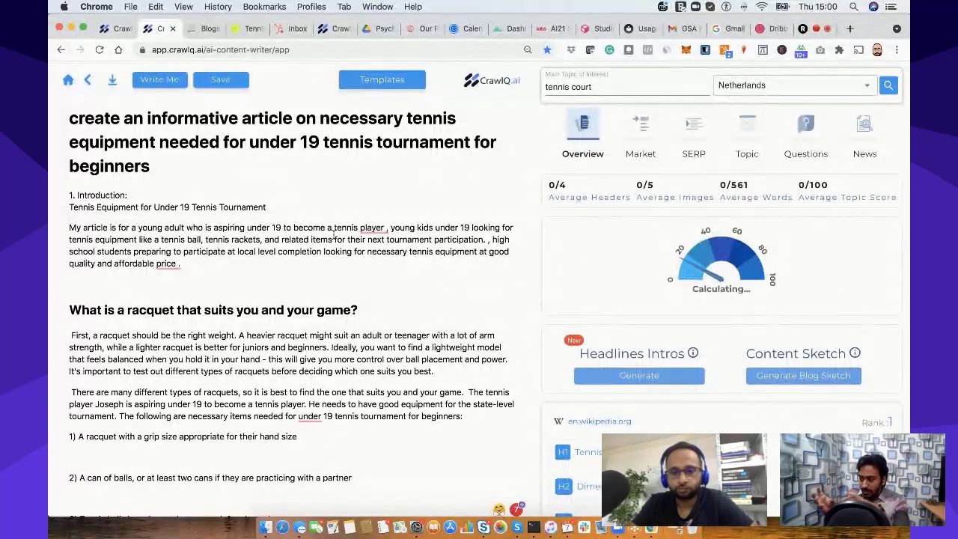
- Look through the news articles and the list of questions related to the tennis court topic
click(872, 157)
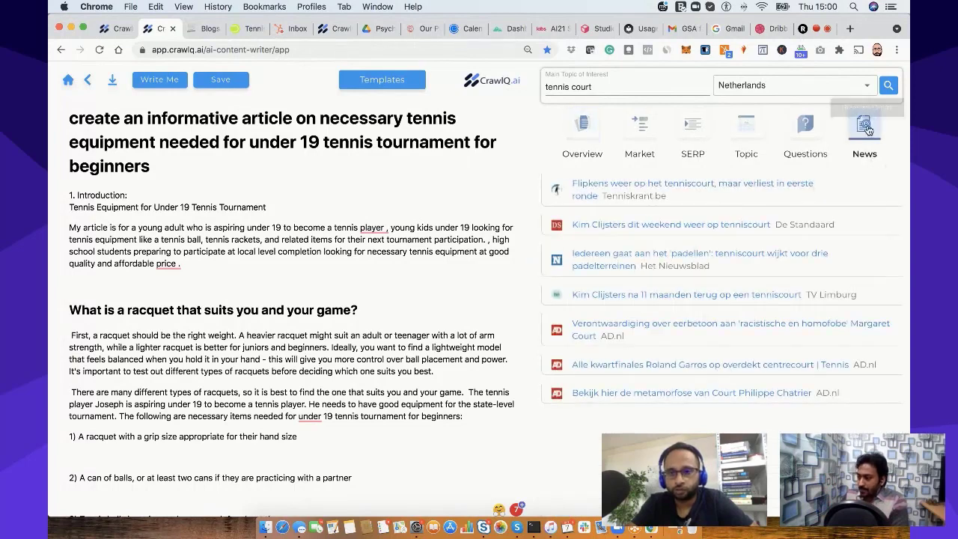
click(805, 138)
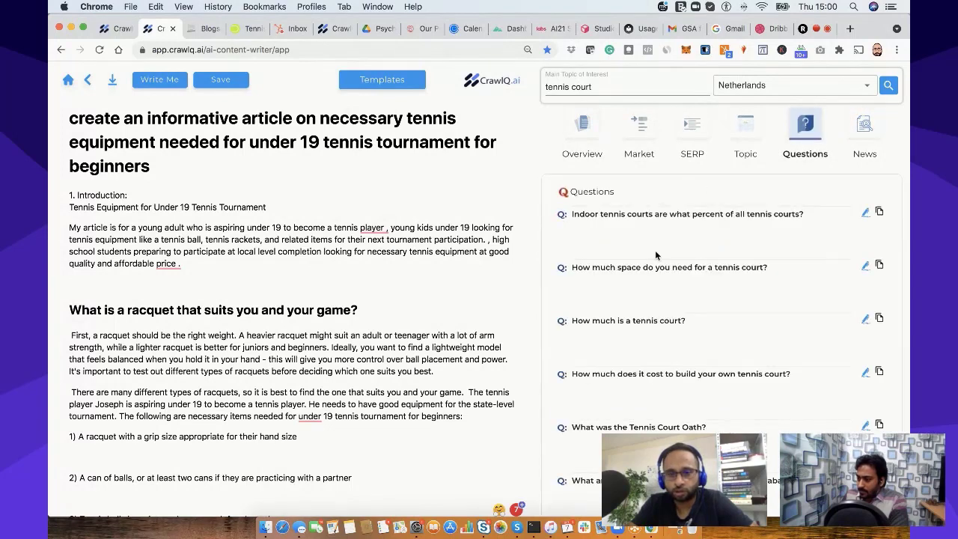
scroll(656, 255, down, 5)
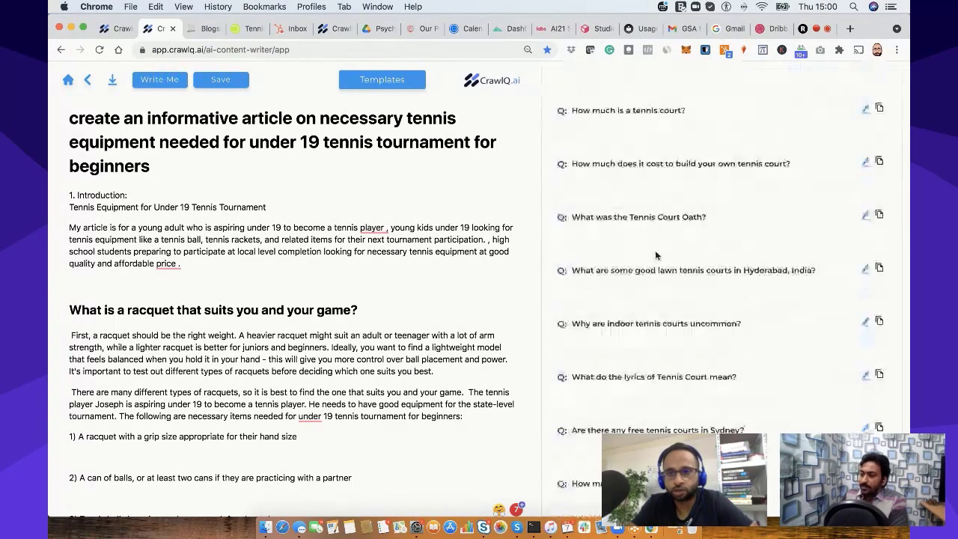
scroll(656, 256, up, 3)
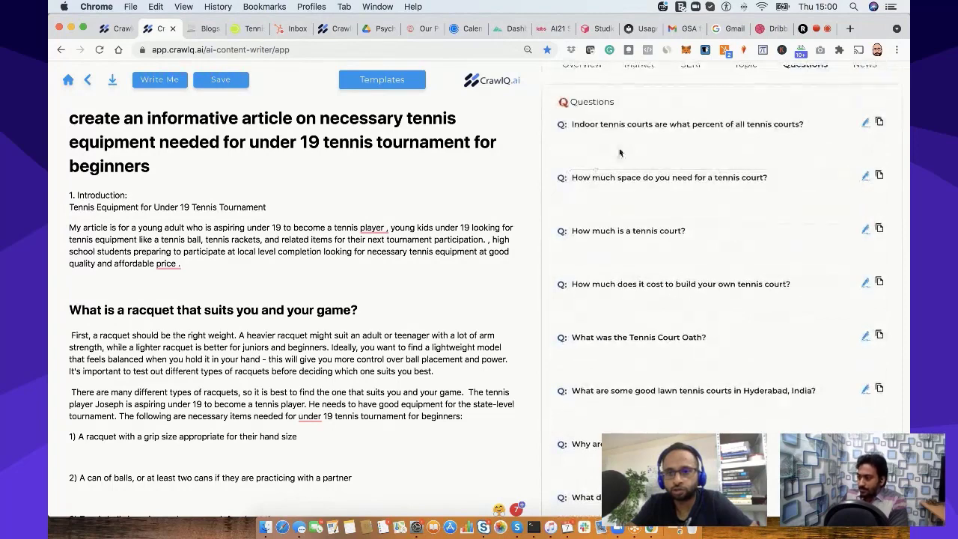
- Generate answers to the questions "Indoor tennis courts are what percent of all tennis courts?" and "How much is a tennis court?"
click(866, 124)
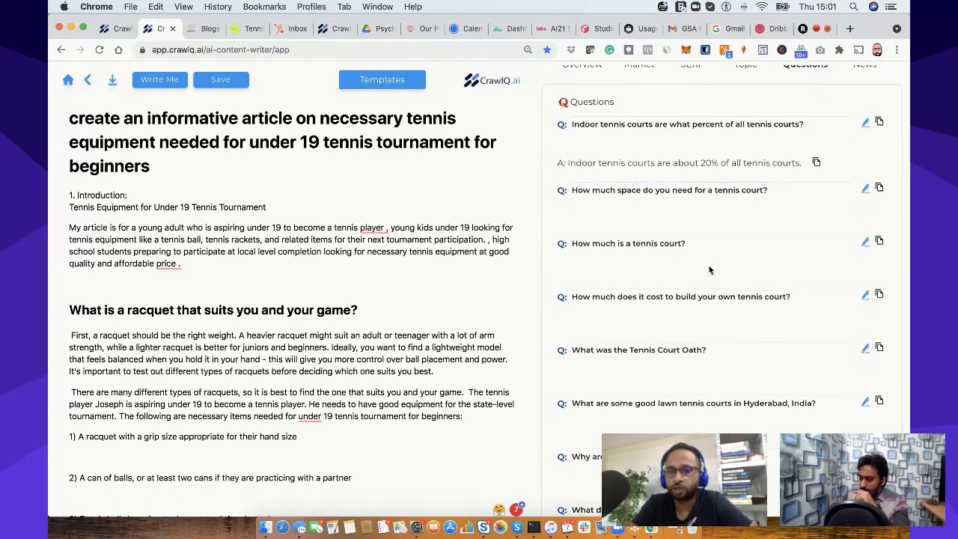
click(865, 245)
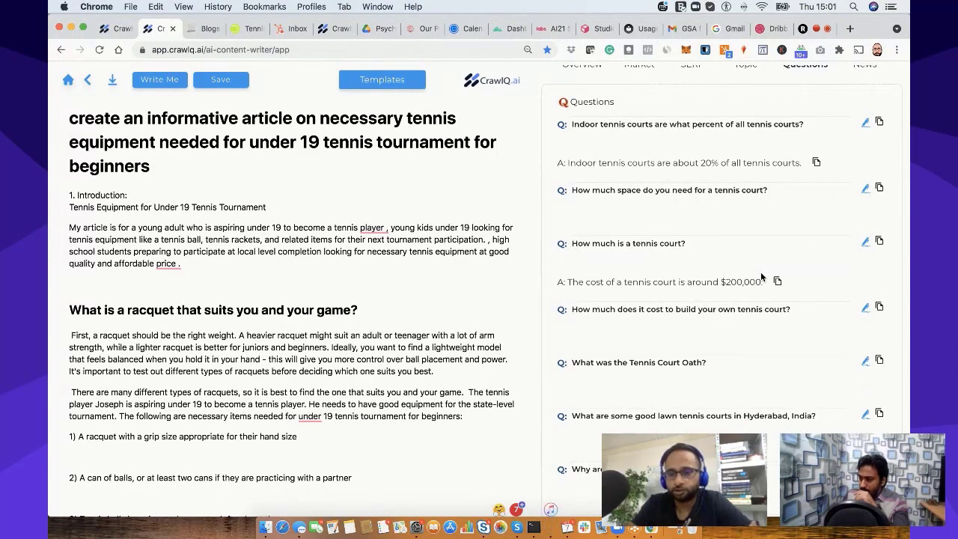
click(622, 247)
click(604, 286)
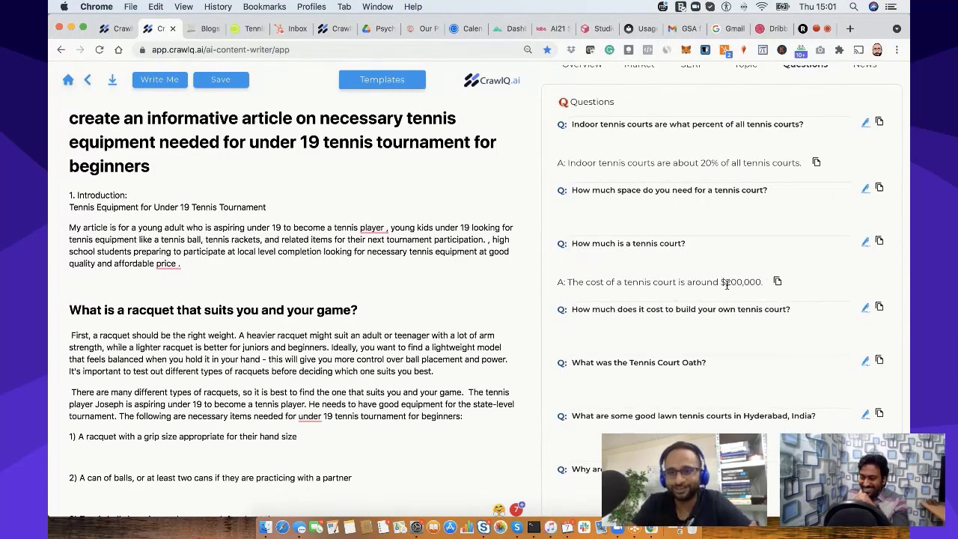
scroll(726, 283, up, 3)
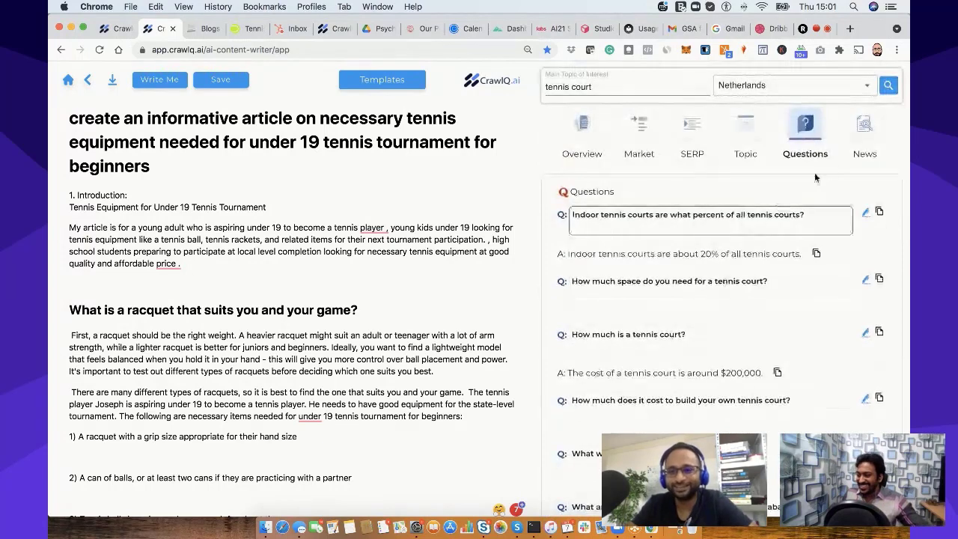
click(725, 300)
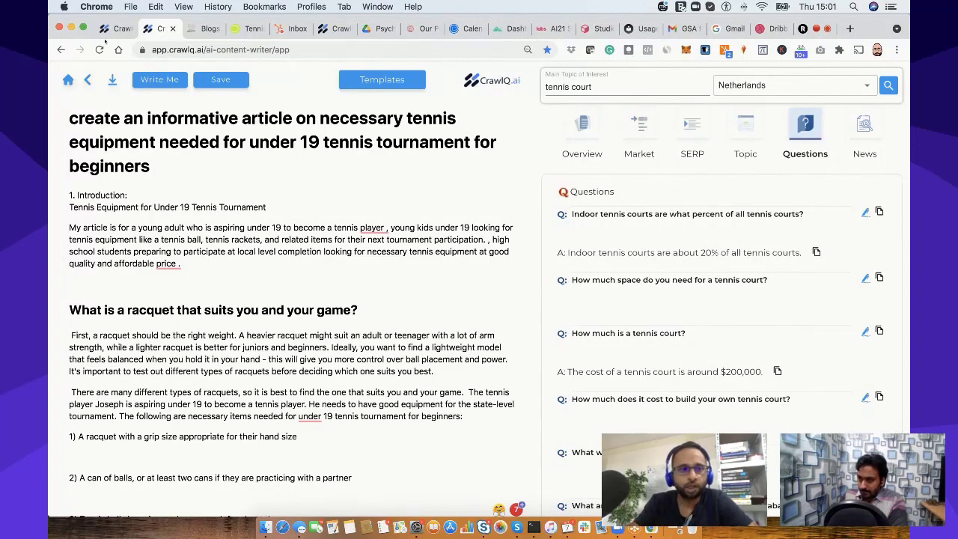
- Go back to the CrawlQ dashboard and open the list of existing workspaces
click(114, 30)
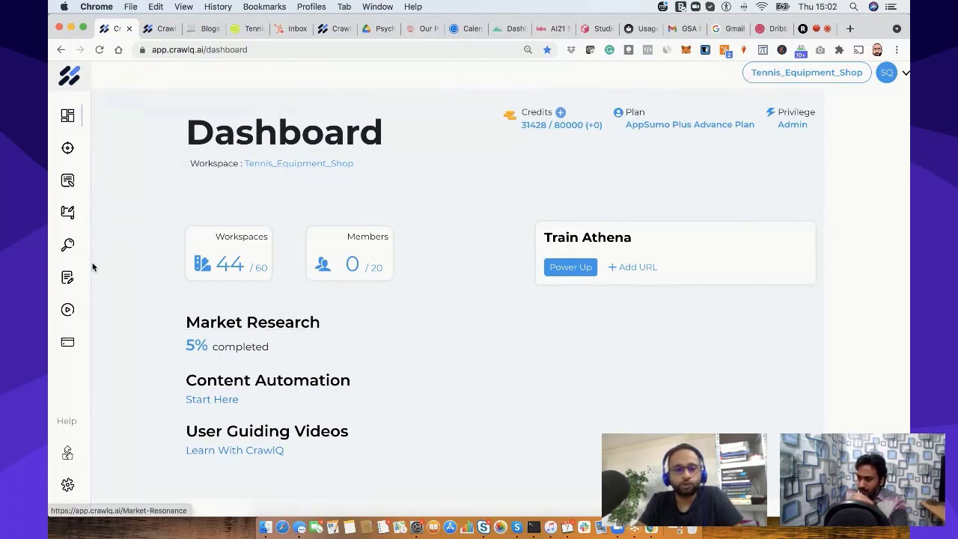
mouse_move(82, 251)
click(105, 217)
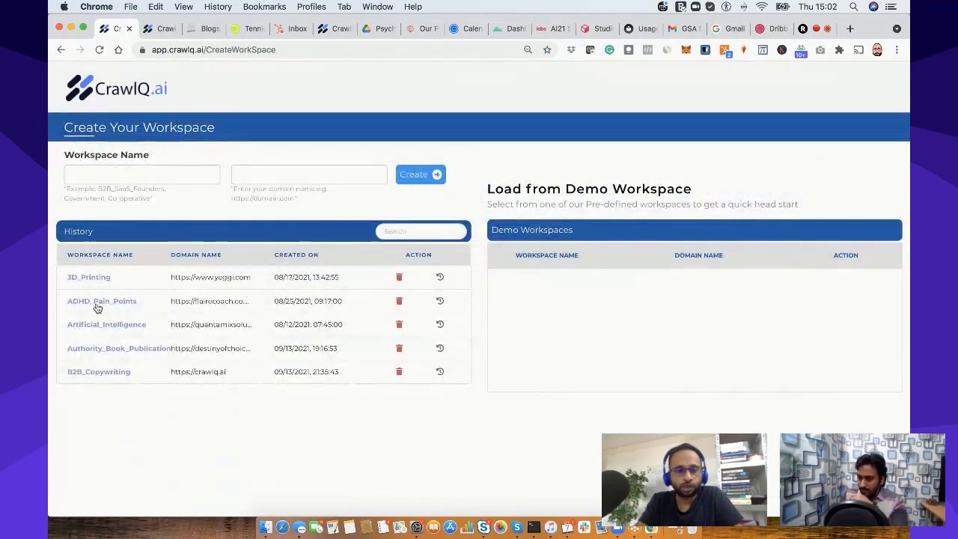
- Find the Plastic_Surgeon workspace in the workspace history and load it
scroll(150, 303, down, 3)
scroll(150, 303, up, 3)
scroll(134, 316, down, 3)
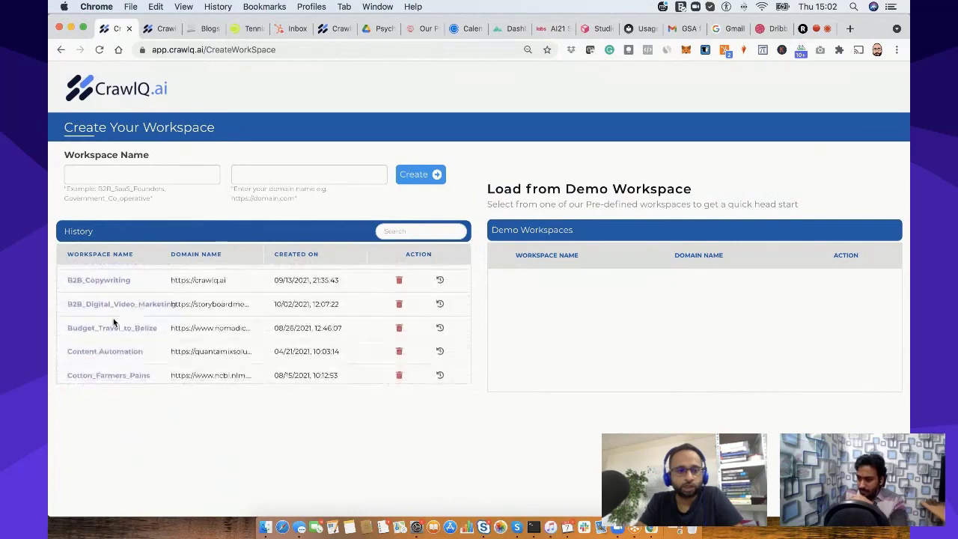
scroll(150, 331, down, 2)
scroll(152, 332, down, 4)
scroll(150, 332, down, 4)
scroll(150, 332, down, 1)
scroll(150, 332, down, 2)
scroll(150, 332, up, 6)
scroll(151, 332, up, 5)
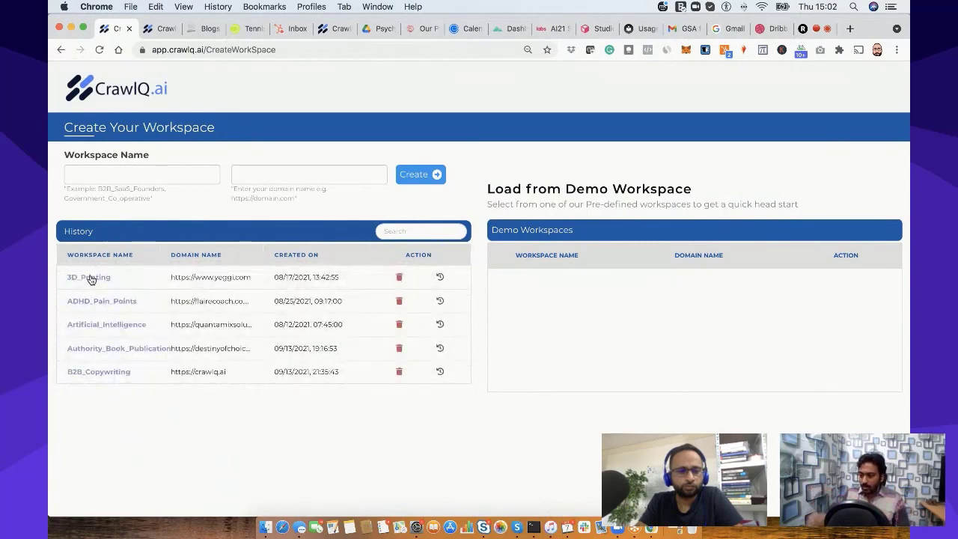
scroll(98, 335, down, 3)
scroll(98, 339, down, 7)
scroll(98, 339, down, 10)
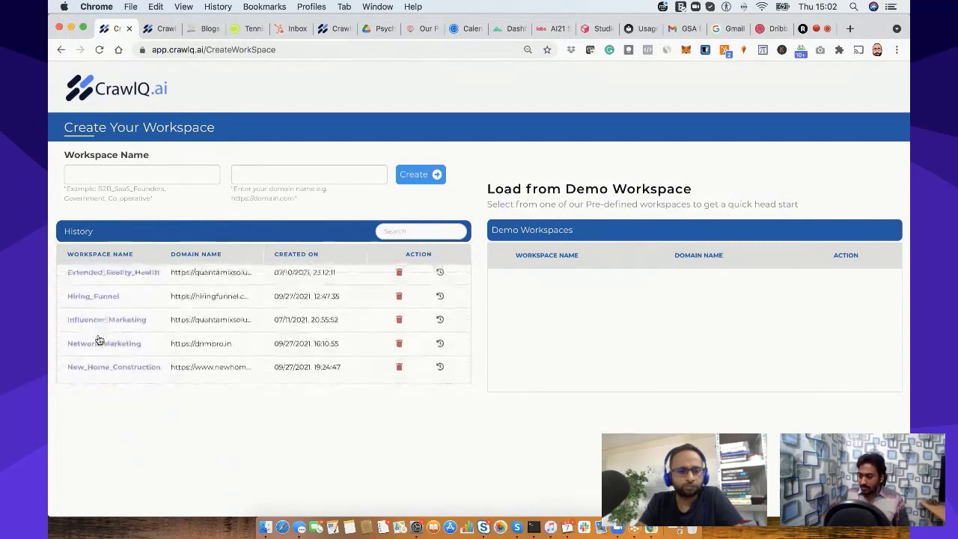
scroll(98, 340, down, 1)
scroll(98, 340, down, 4)
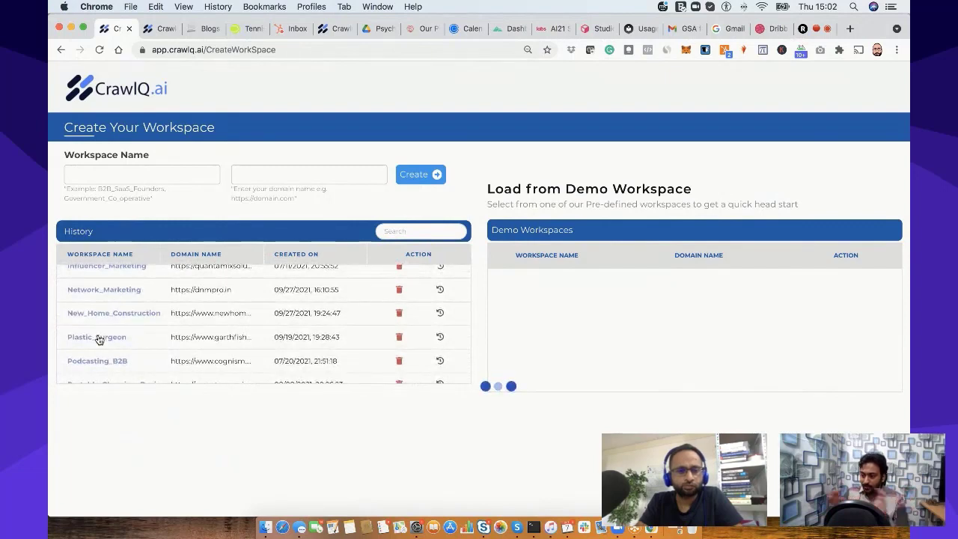
click(97, 338)
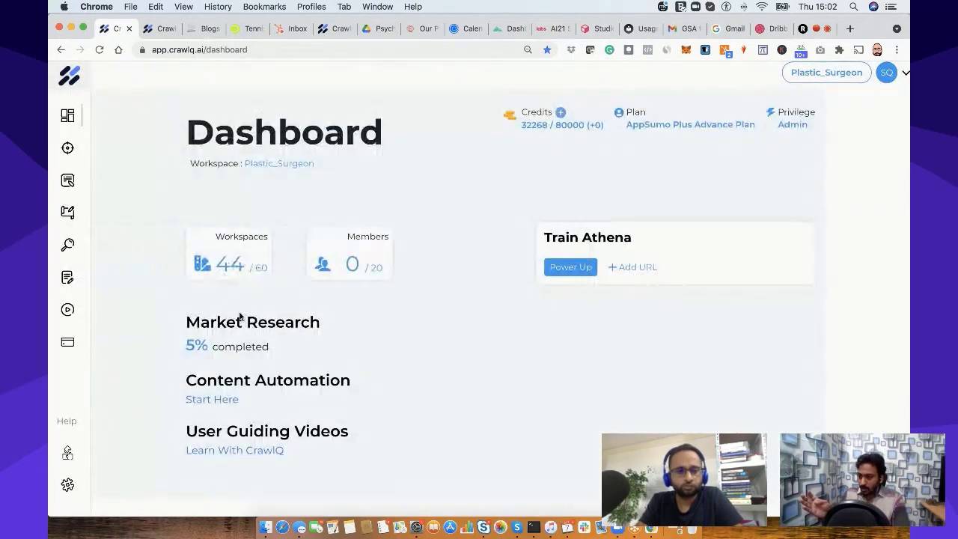
- Open the Case Study form in Market Research and go through its founder name, company name and State 1 fields
click(241, 322)
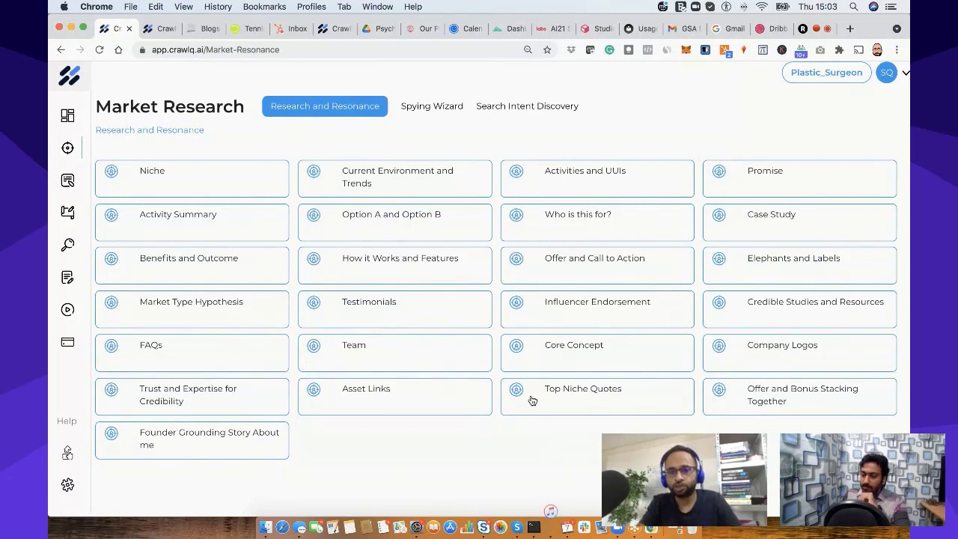
click(815, 217)
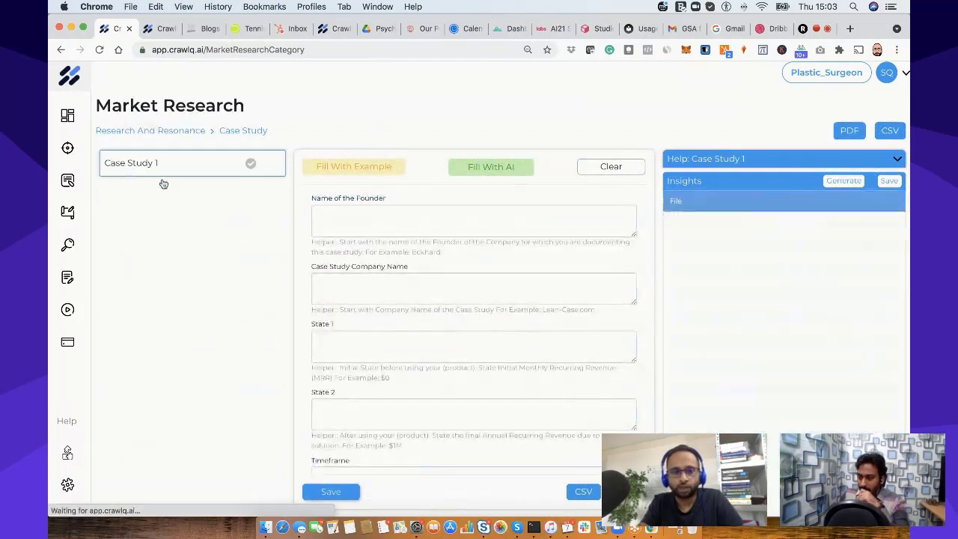
click(338, 224)
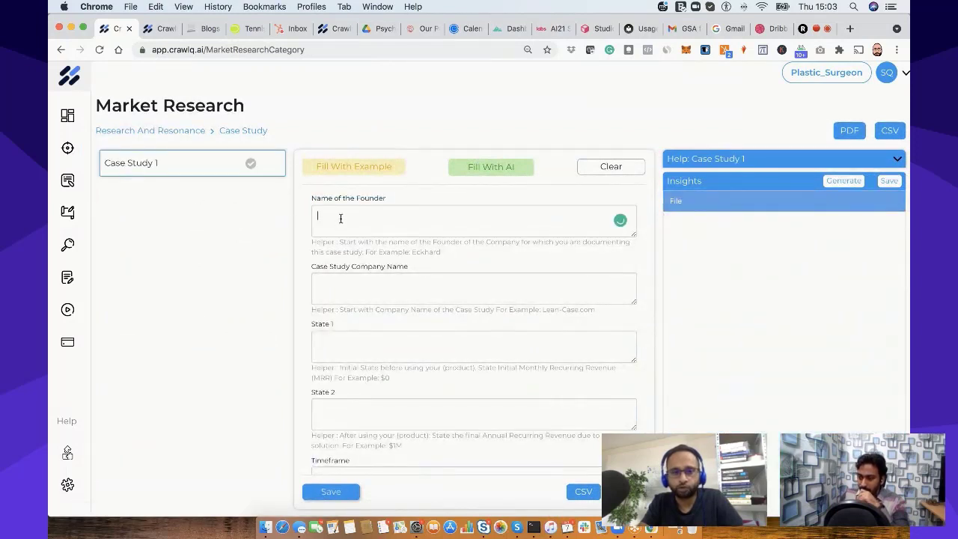
click(336, 345)
scroll(335, 345, down, 2)
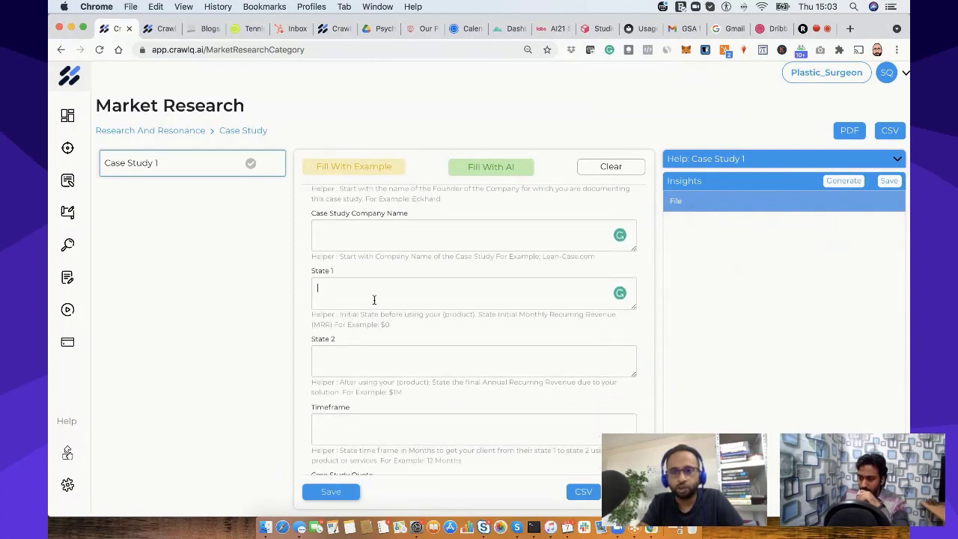
scroll(404, 237, up, 2)
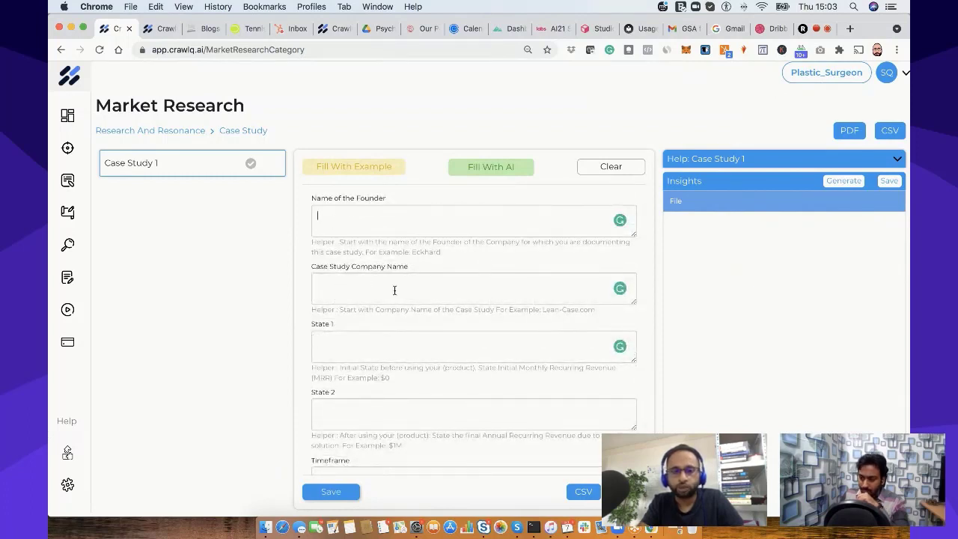
scroll(410, 283, down, 1)
scroll(409, 283, down, 2)
click(337, 282)
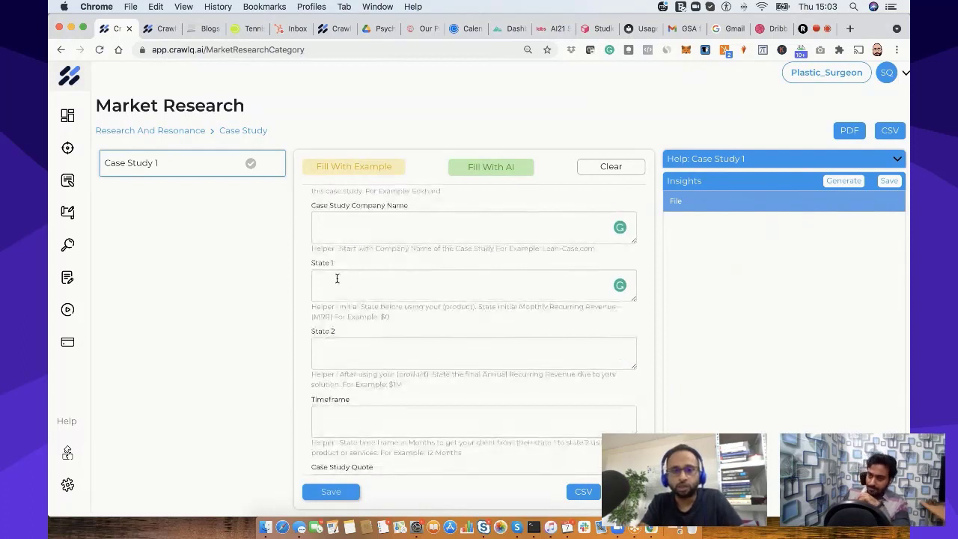
- Review the Case Study fields from State 2 to the analytics image and results, and return to the Research and Resonance overview
click(357, 356)
scroll(357, 356, down, 1)
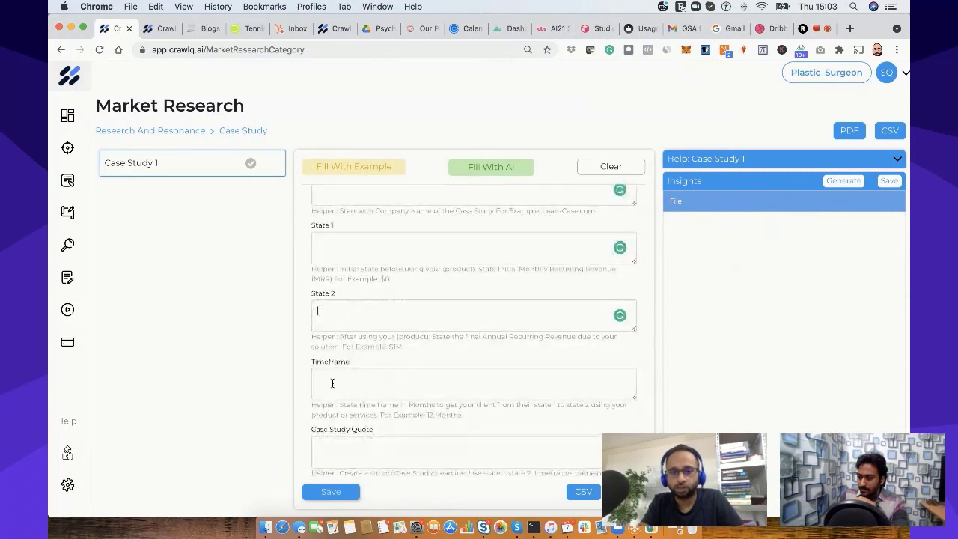
click(332, 384)
scroll(335, 390, down, 2)
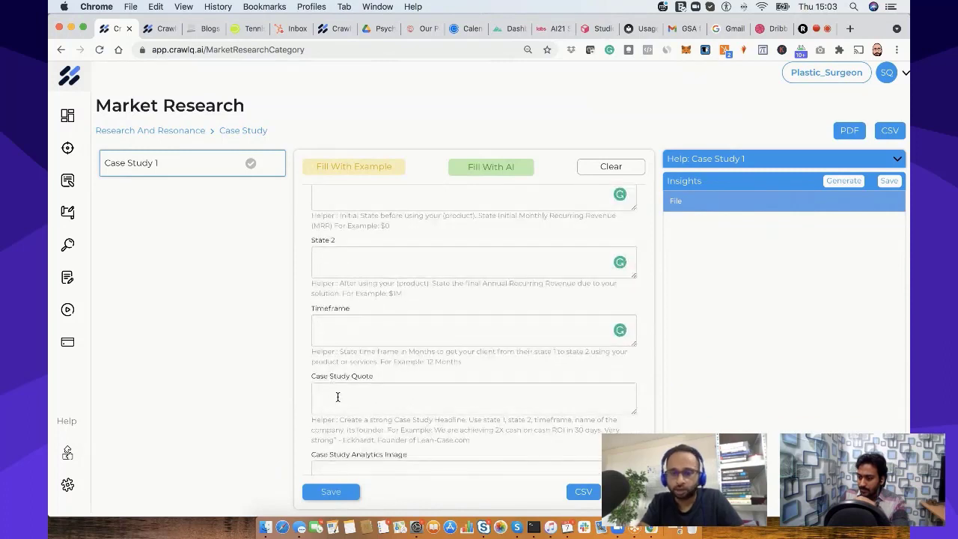
click(364, 397)
scroll(384, 397, down, 2)
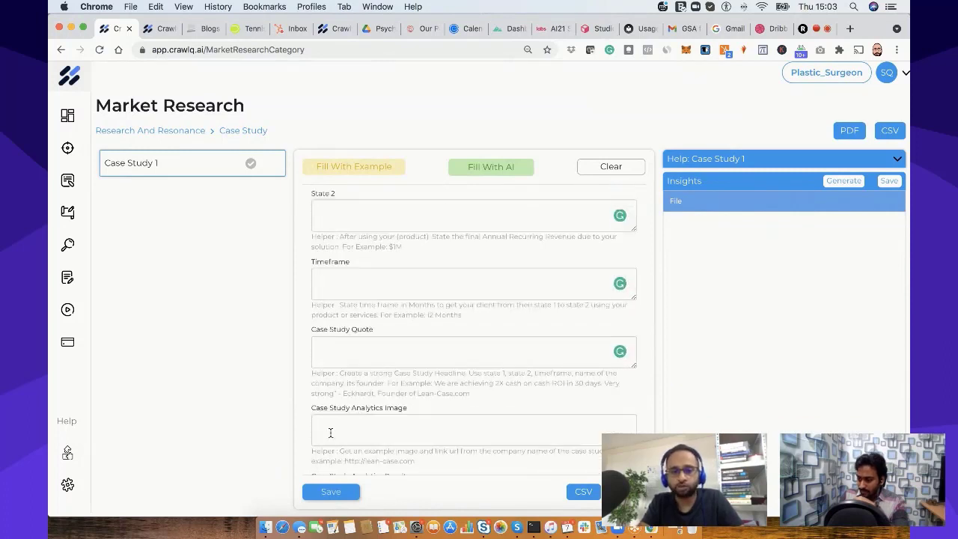
click(339, 429)
scroll(338, 427, down, 2)
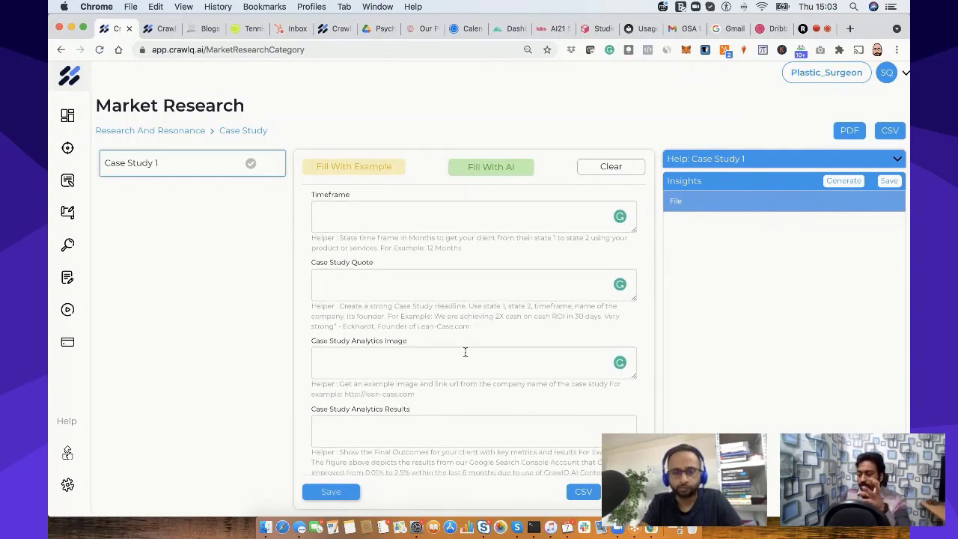
click(146, 132)
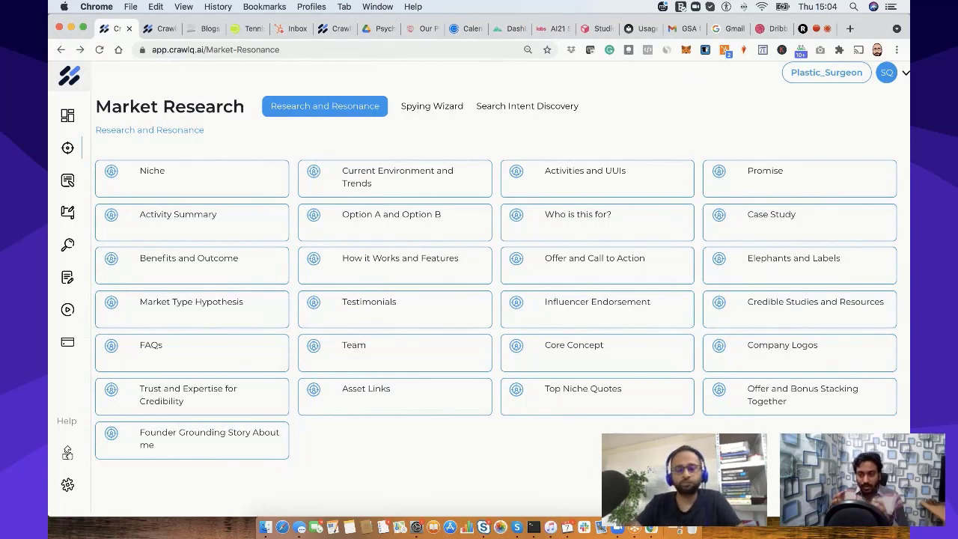
- Open the crawlq.ai website in a new browser tab and go to its blog
click(850, 28)
click(385, 51)
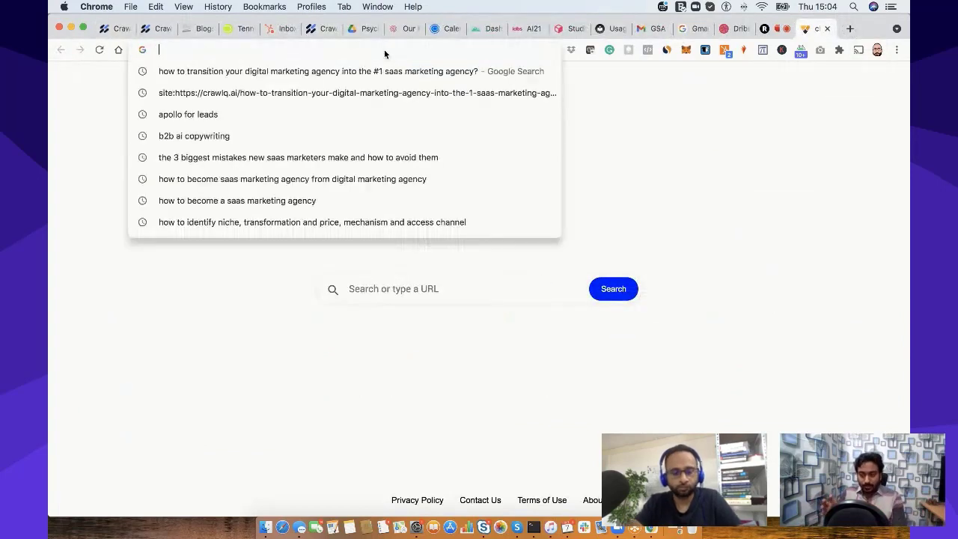
text(cr)
key(Return)
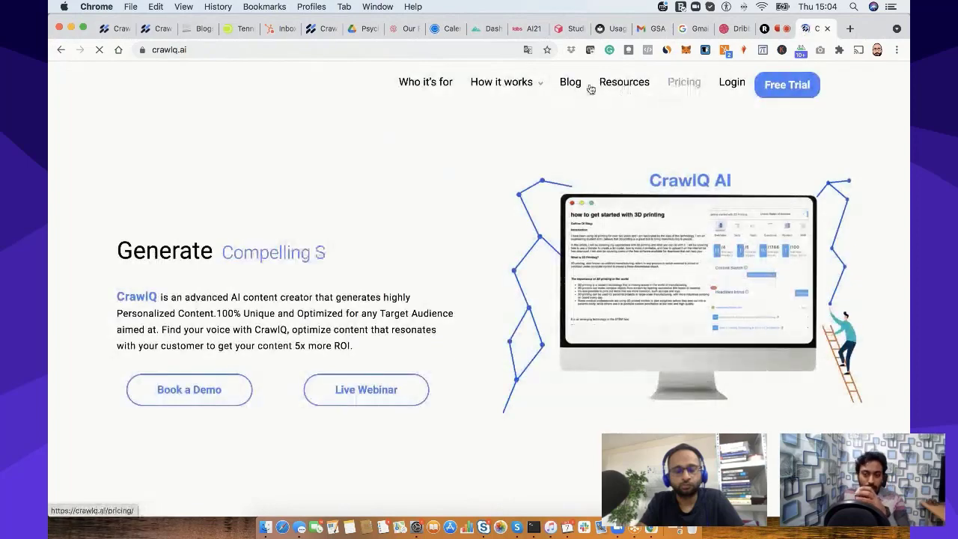
click(573, 85)
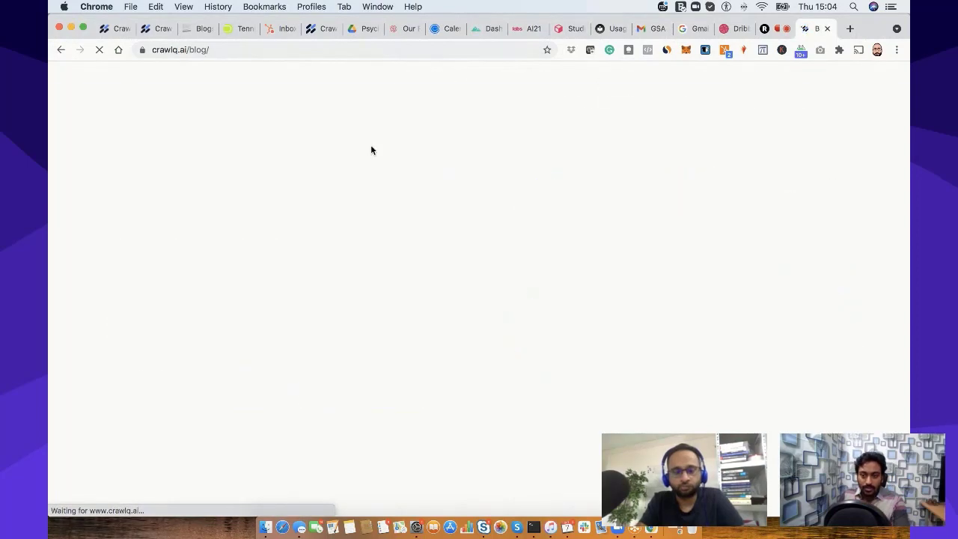
- Open the blog article on transitioning a digital marketing agency into the #1 SaaS marketing agency and find its "What is N-T-P-M-A?" section
scroll(253, 269, down, 1)
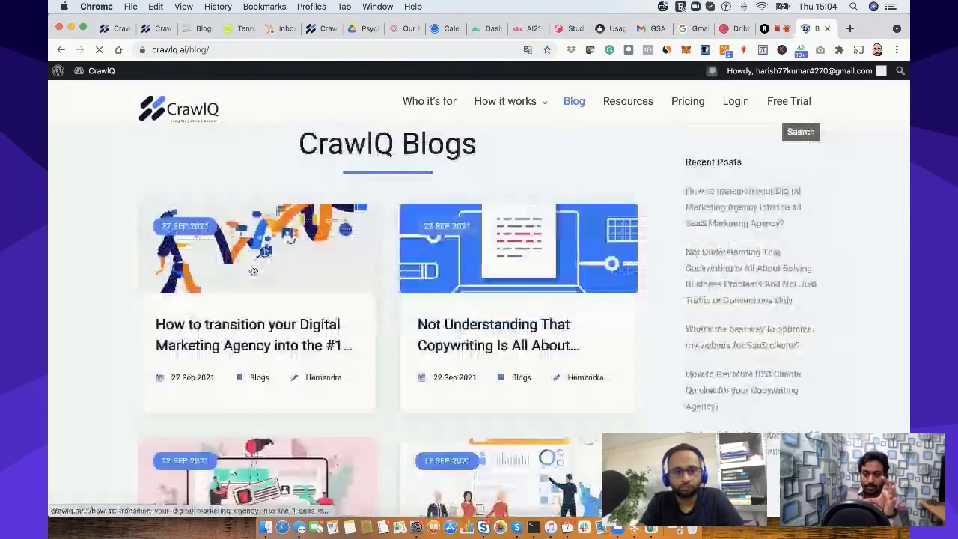
click(278, 332)
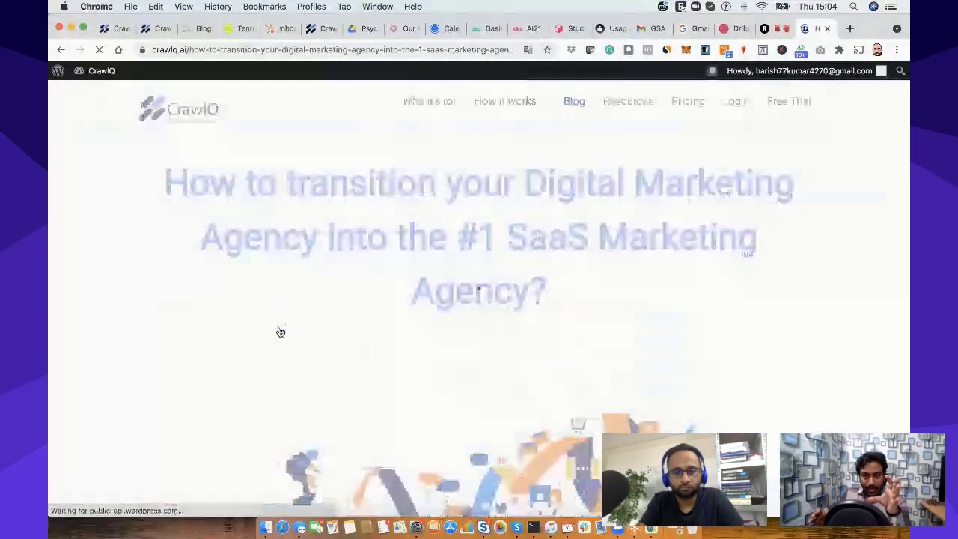
scroll(279, 332, down, 5)
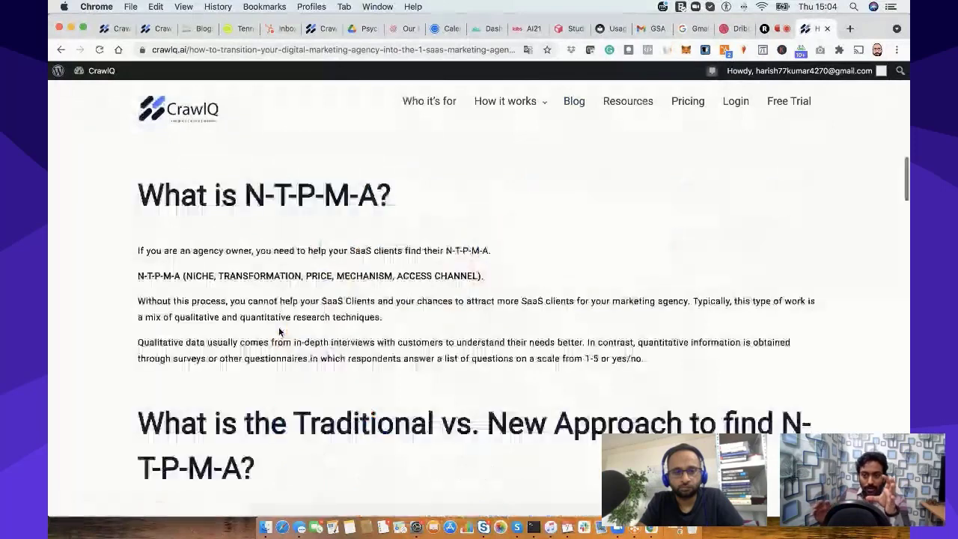
scroll(278, 331, up, 1)
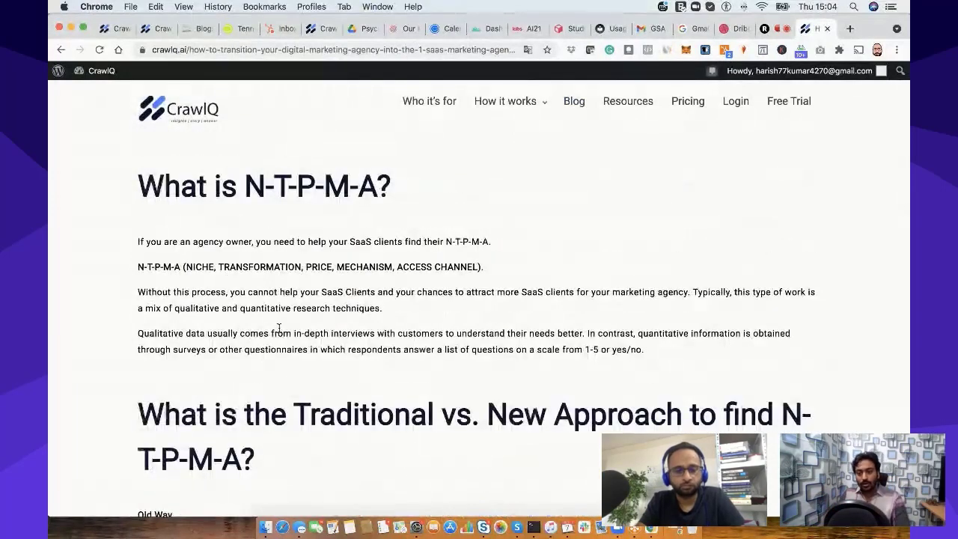